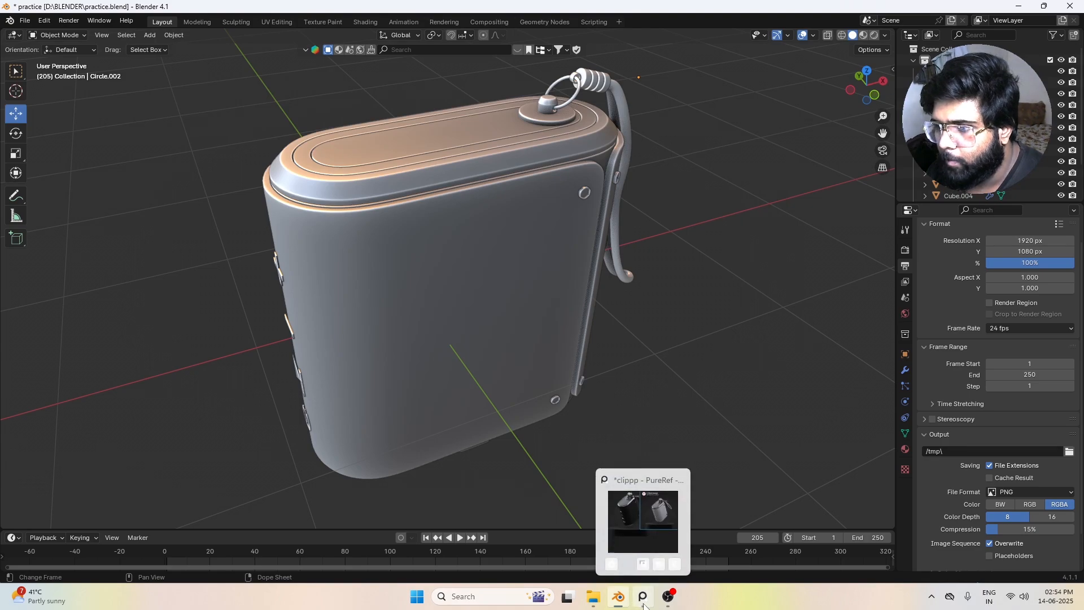
Step: Switch to PureRef and examine the speaker reference's woven fabric and overall look, with the speaker body selected in Blender
click(642, 597)
drag(943, 587, 790, 323)
scroll(863, 388, up, 3)
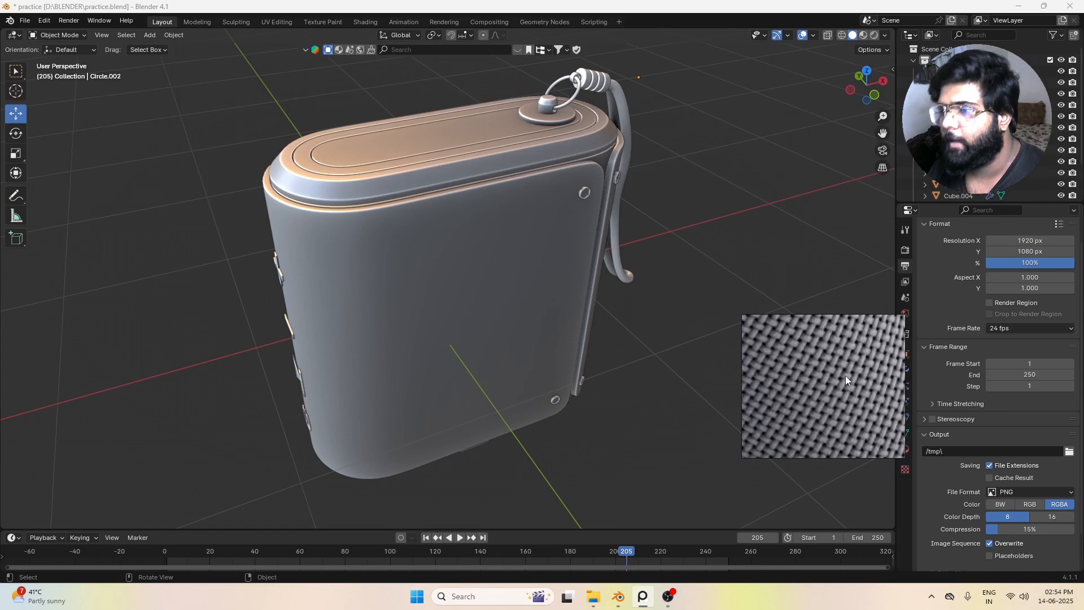
click(514, 276)
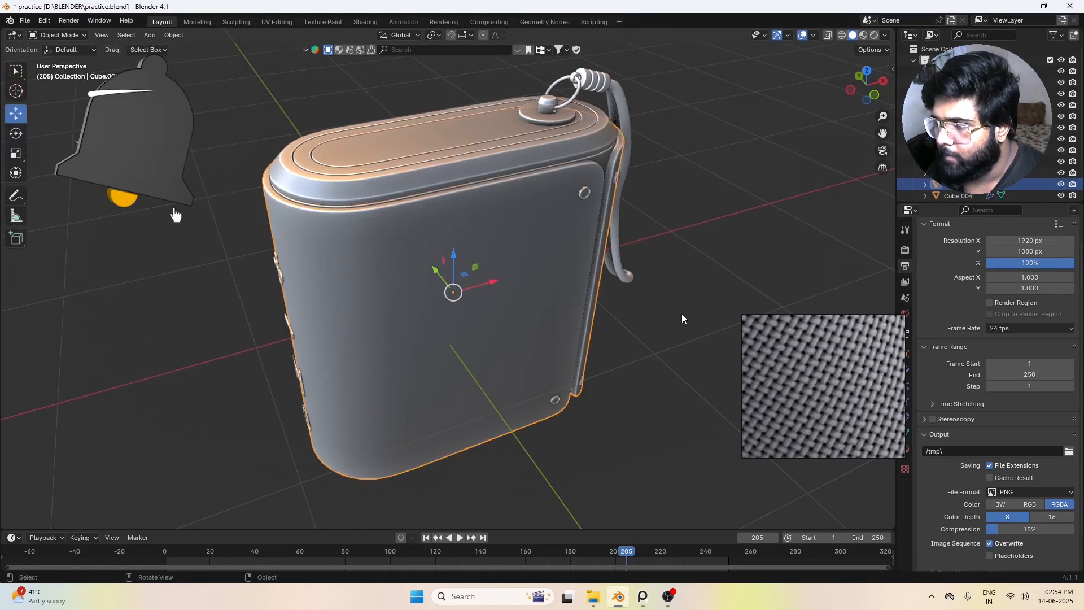
scroll(830, 378, down, 5)
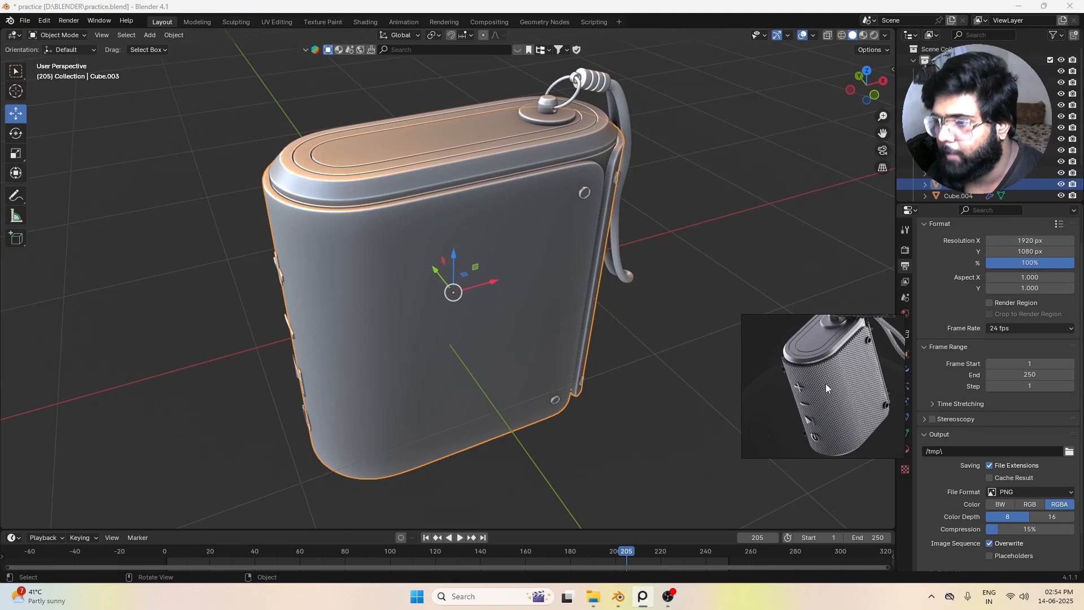
drag(804, 327, 991, 604)
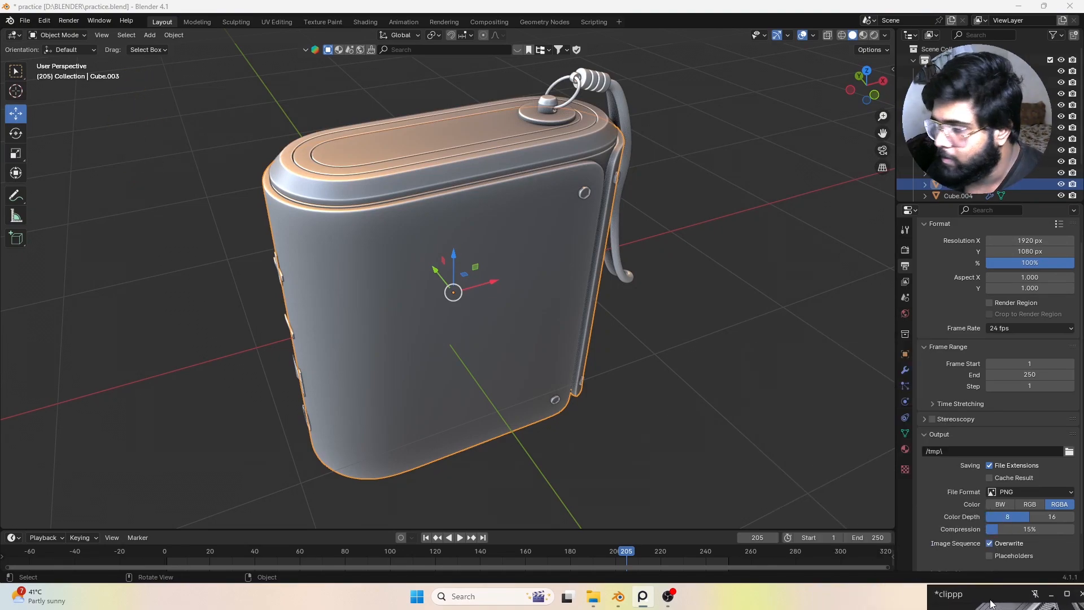
Step: Switch to the Shading workspace and place the PureRef speaker reference beside the 3D viewport, framed on the speaker
click(368, 23)
key(KP_1)
key(KP_Decimal)
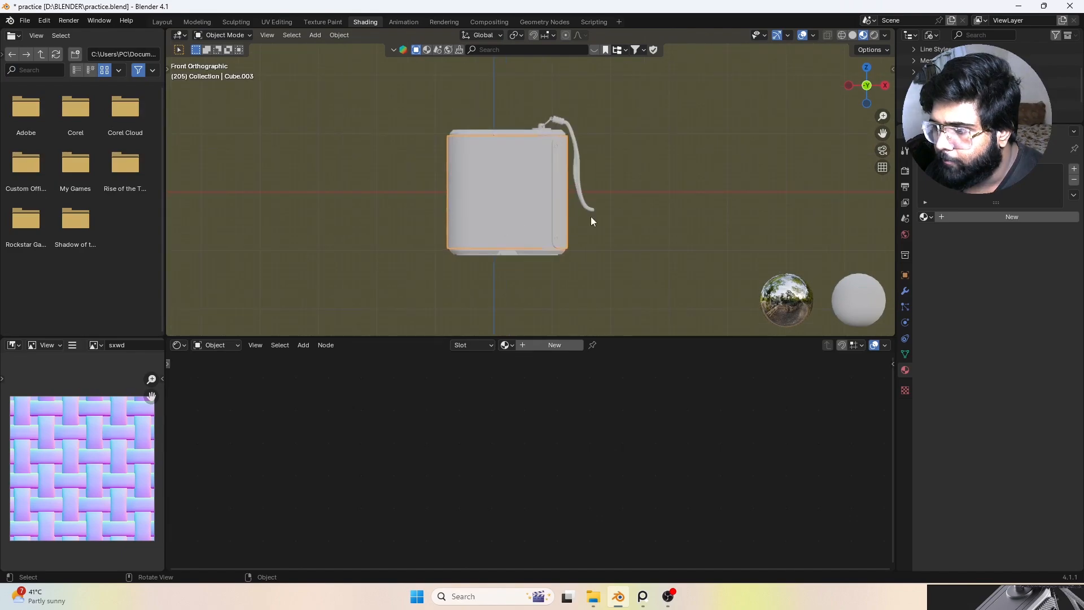
drag(972, 598, 894, 313)
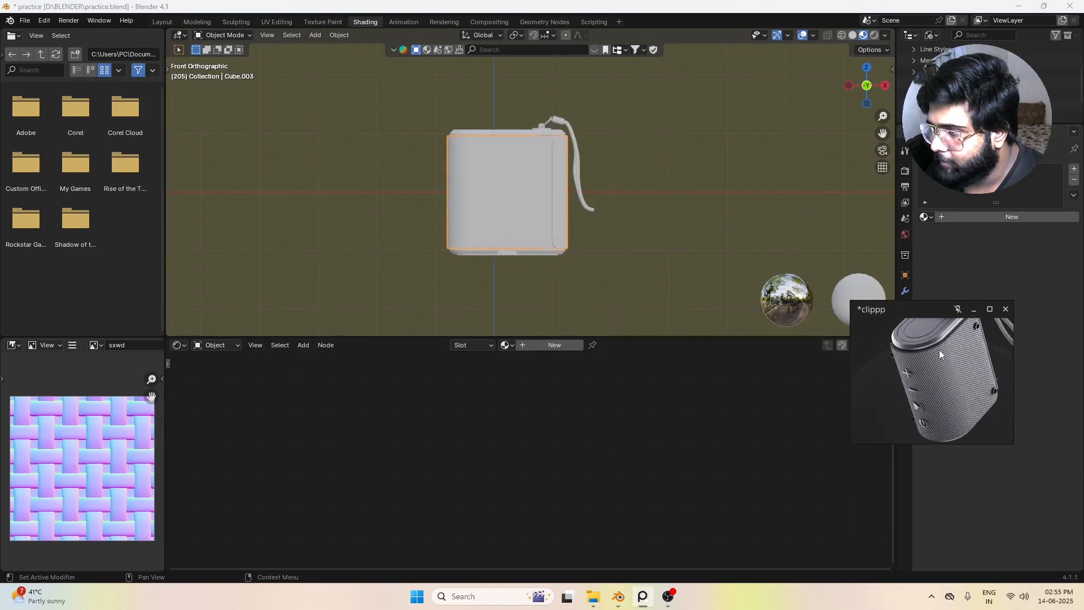
scroll(944, 345, down, 5)
middle_drag(943, 344, 943, 381)
scroll(942, 379, up, 6)
Step: Select the speaker part that forms the top cap and give it a new material
middle_drag(481, 213, 510, 235)
scroll(516, 236, down, 6)
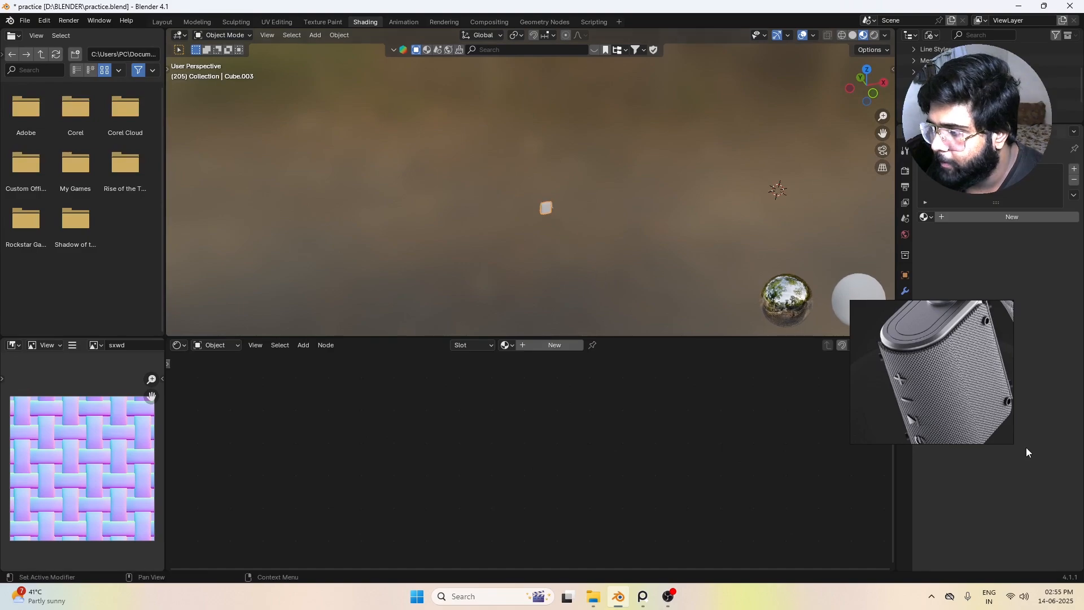
scroll(577, 230, up, 6)
shift+middle_drag(587, 247, 534, 187)
scroll(564, 209, up, 3)
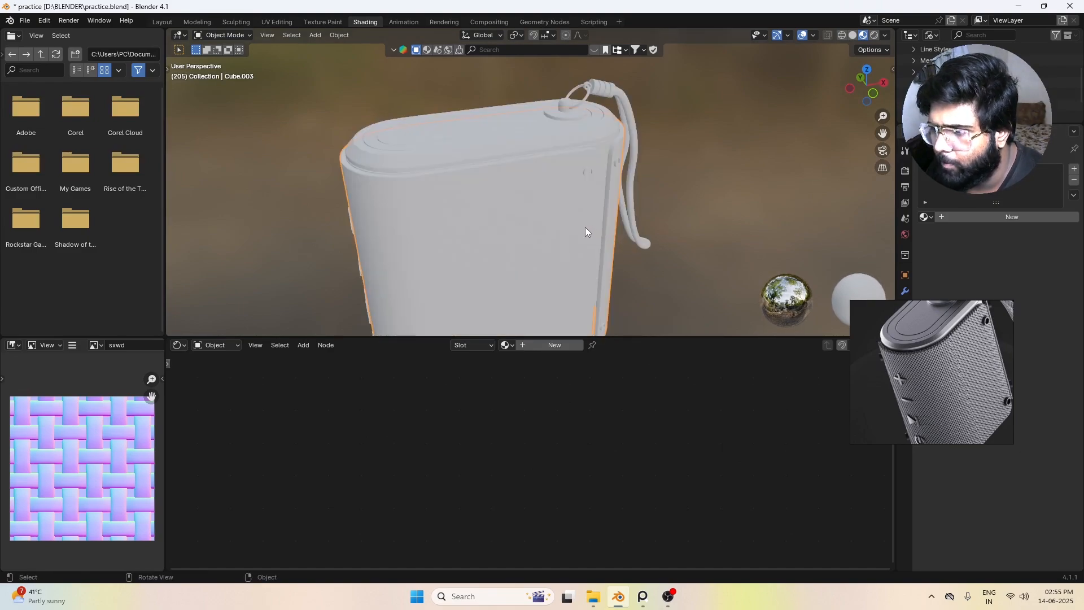
middle_drag(526, 245, 500, 254)
click(490, 183)
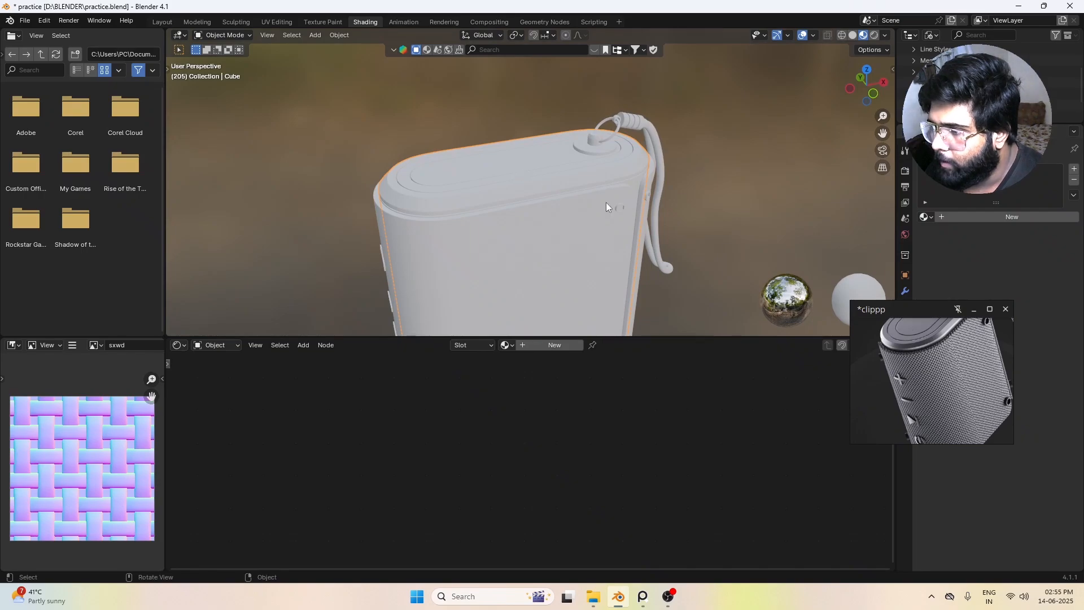
scroll(927, 378, up, 4)
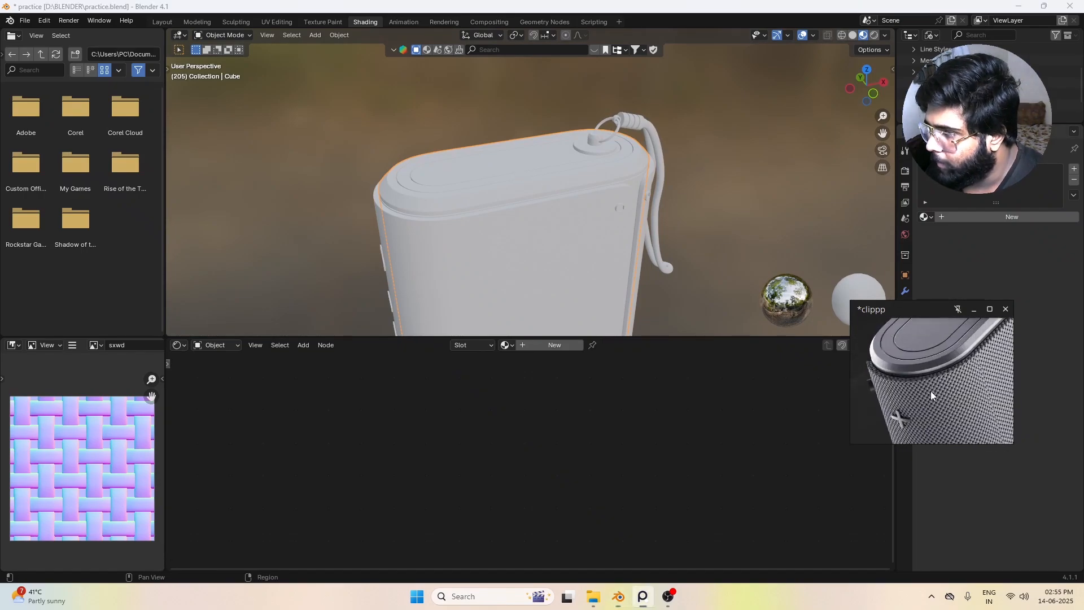
click(547, 347)
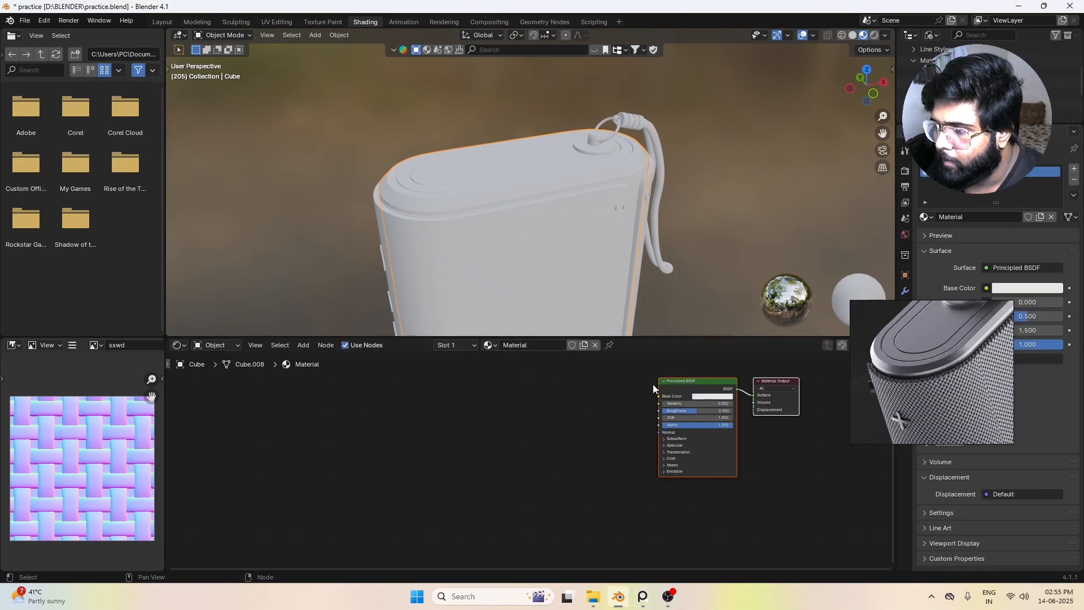
Step: Rename the top cap's new material as steel
drag(707, 385, 652, 412)
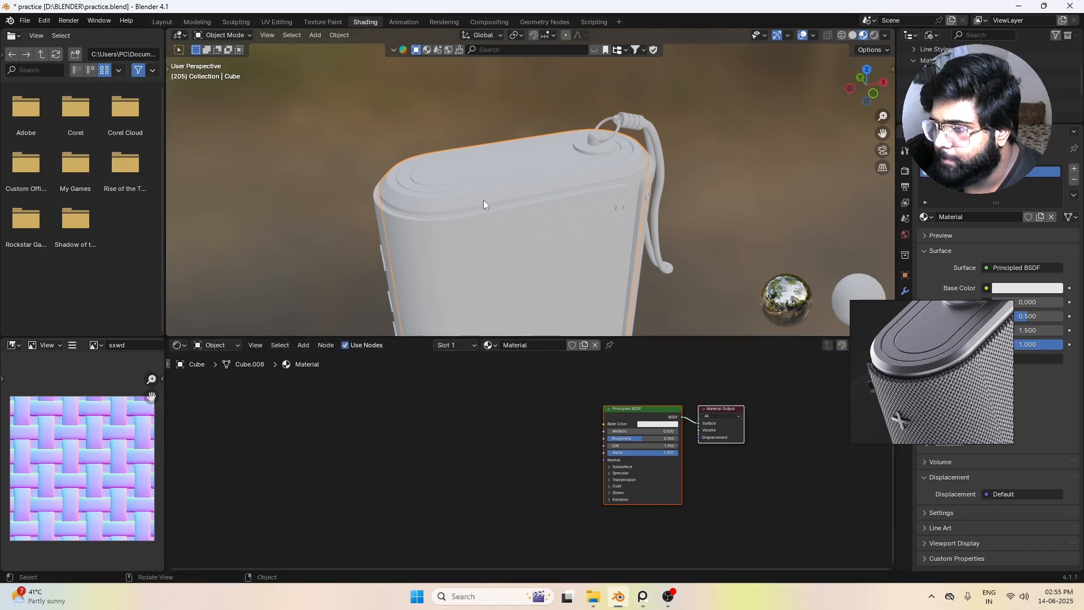
double_click(520, 345)
text(steel)
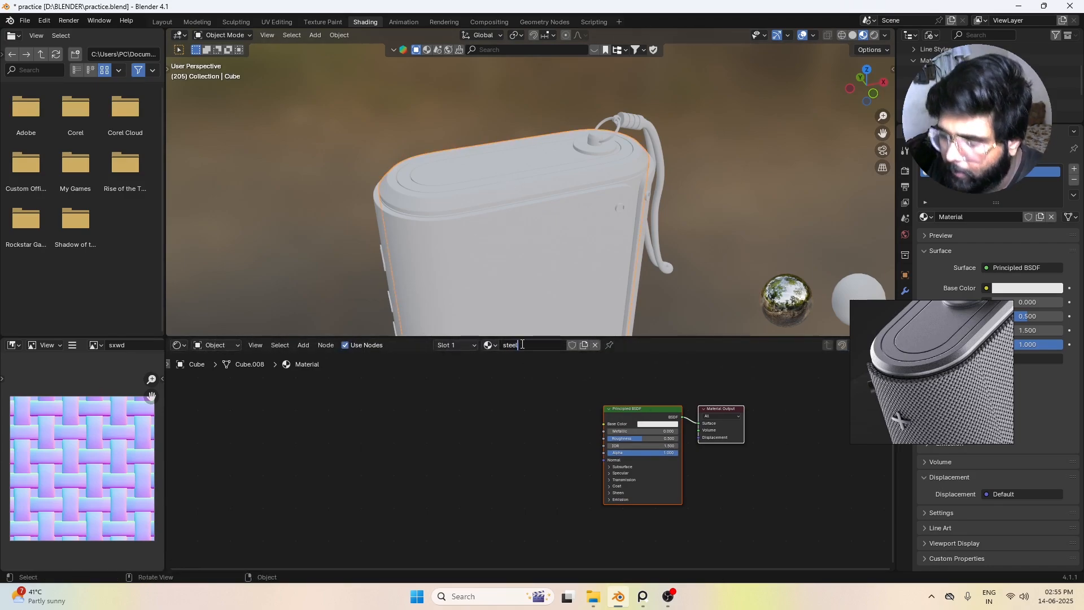
key(Return)
Step: Set the steel material's Roughness to 0.000 and Metallic to 0.768 in the Principled BSDF
scroll(638, 435, up, 2)
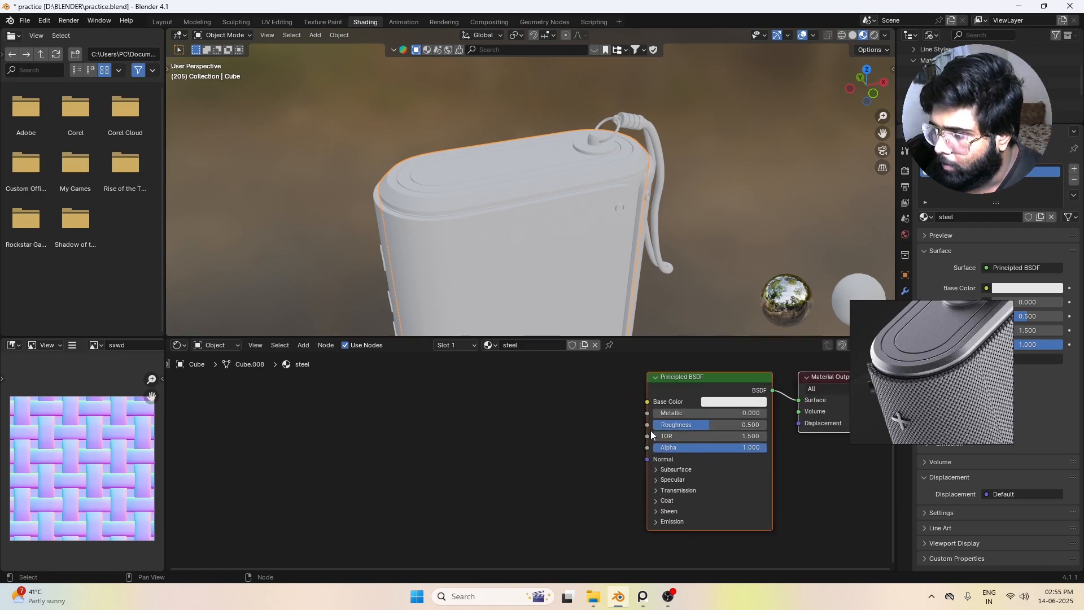
middle_drag(693, 399, 542, 409)
click(582, 411)
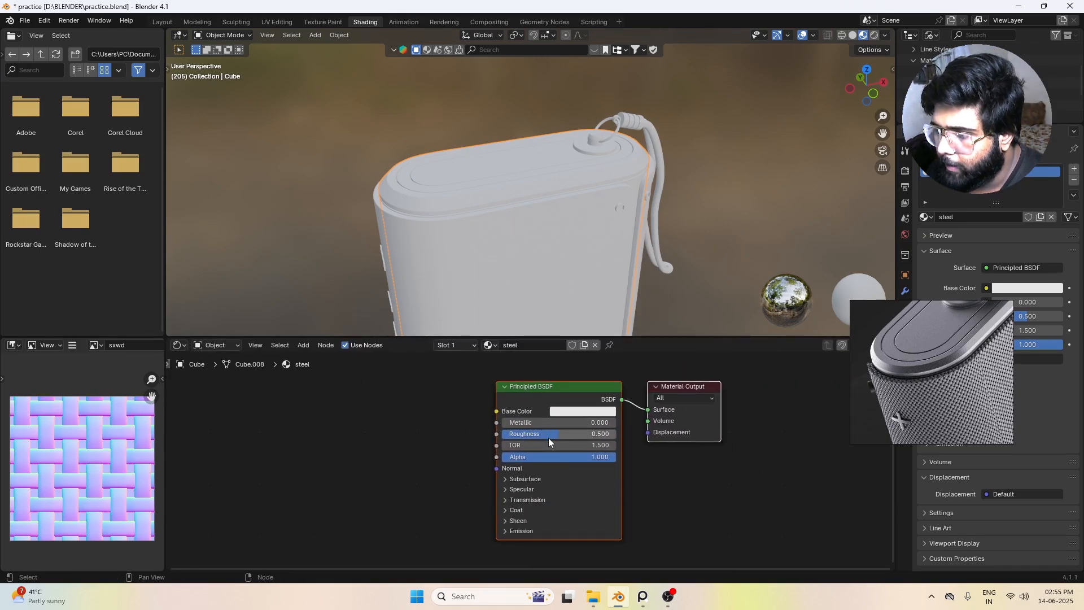
drag(548, 435, 589, 422)
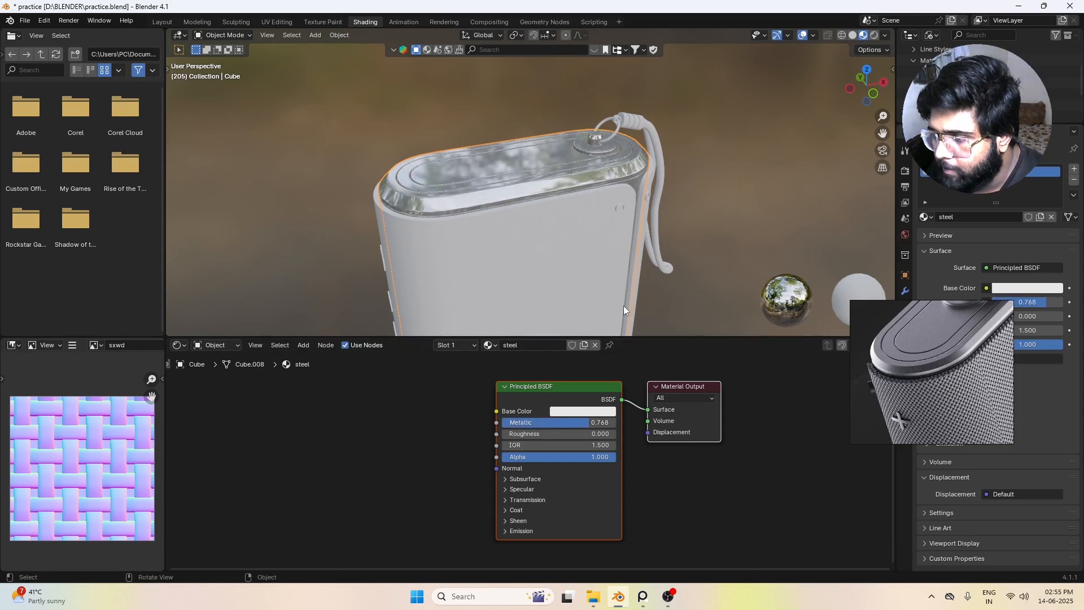
middle_drag(496, 222, 530, 221)
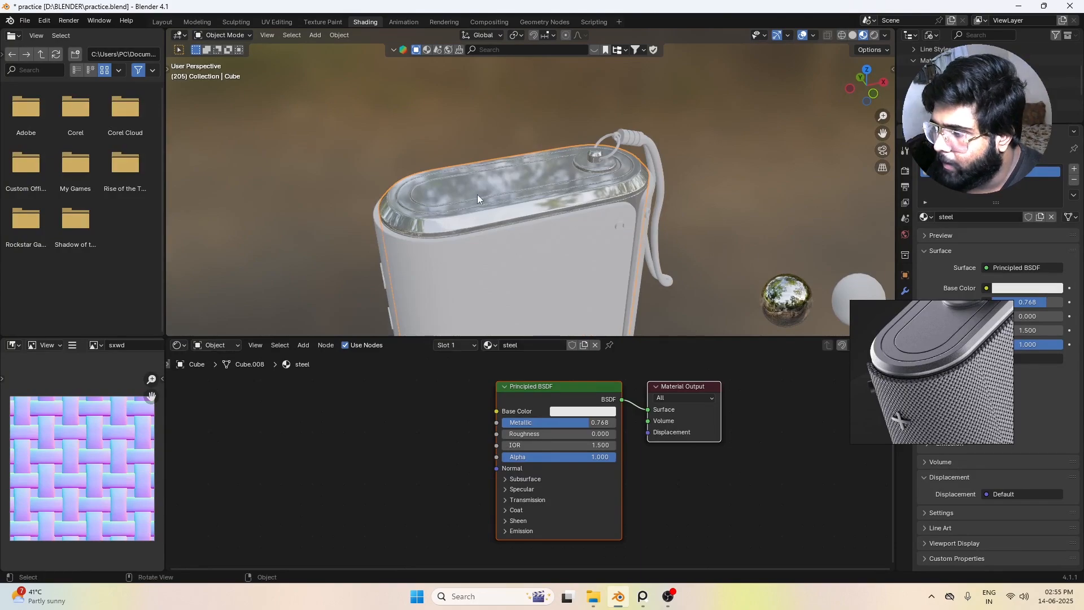
Step: Compare with the reference and set the steel material's Metallic to 1.000 and Roughness to 0.305
mouse_move(939, 326)
scroll(940, 371, up, 3)
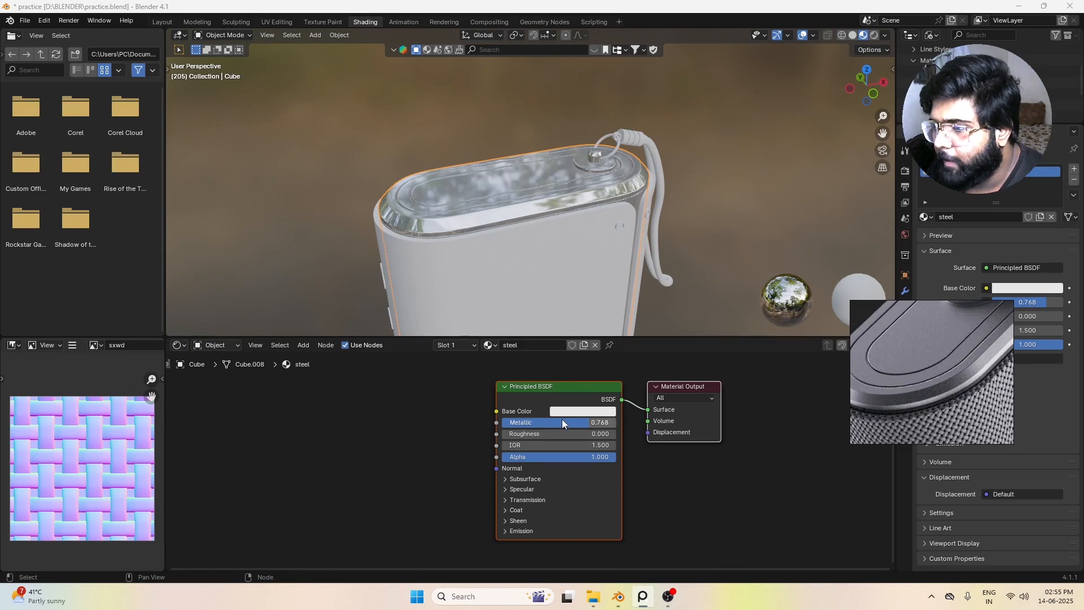
drag(561, 419, 596, 434)
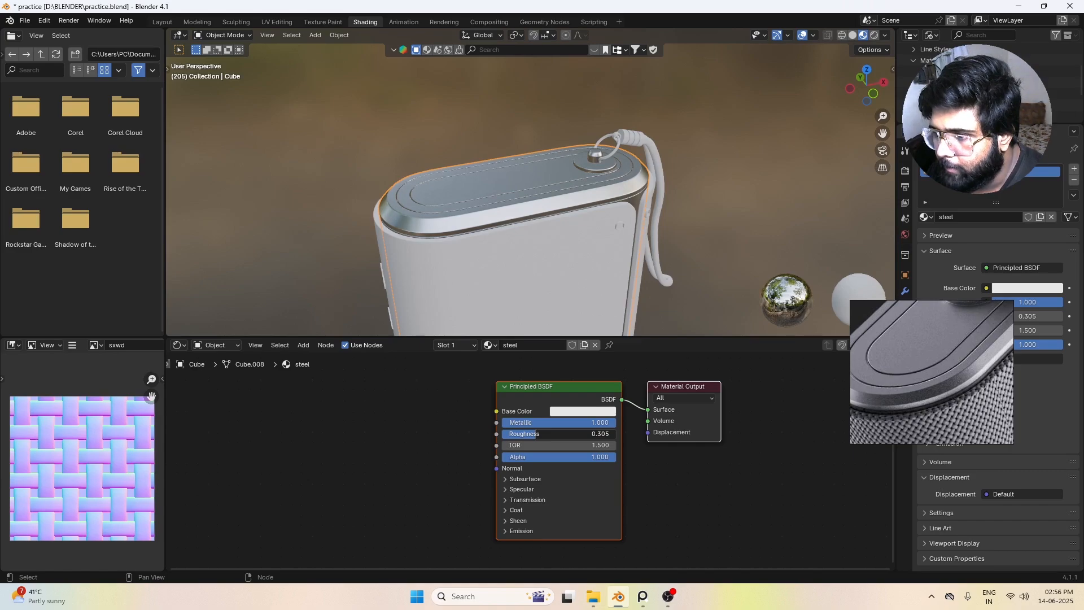
Step: Examine the top cap's metal finish from several angles and compare it with a close-up of the reference's top edge
scroll(509, 242, down, 7)
middle_drag(508, 242, 508, 86)
scroll(534, 192, up, 7)
shift+middle_drag(426, 79, 563, 225)
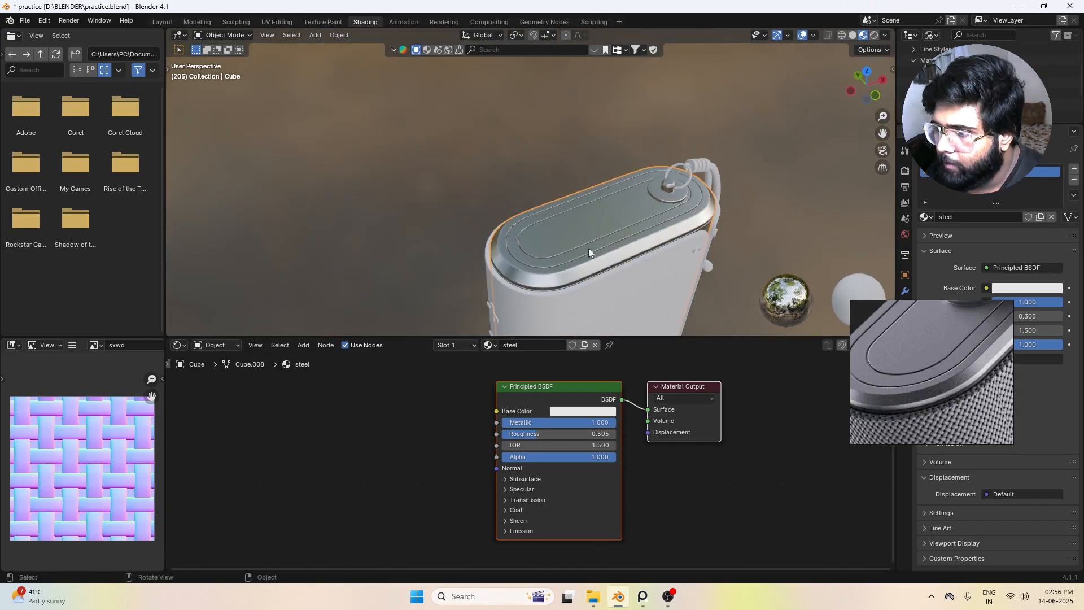
key(KP_Decimal)
scroll(578, 170, up, 4)
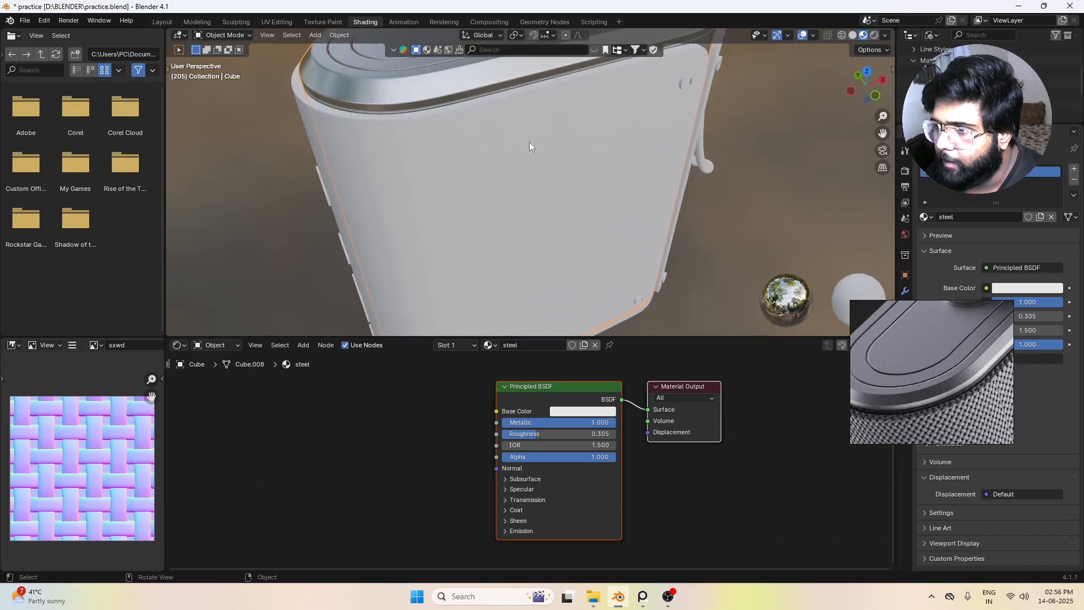
shift+middle_drag(482, 131, 524, 181)
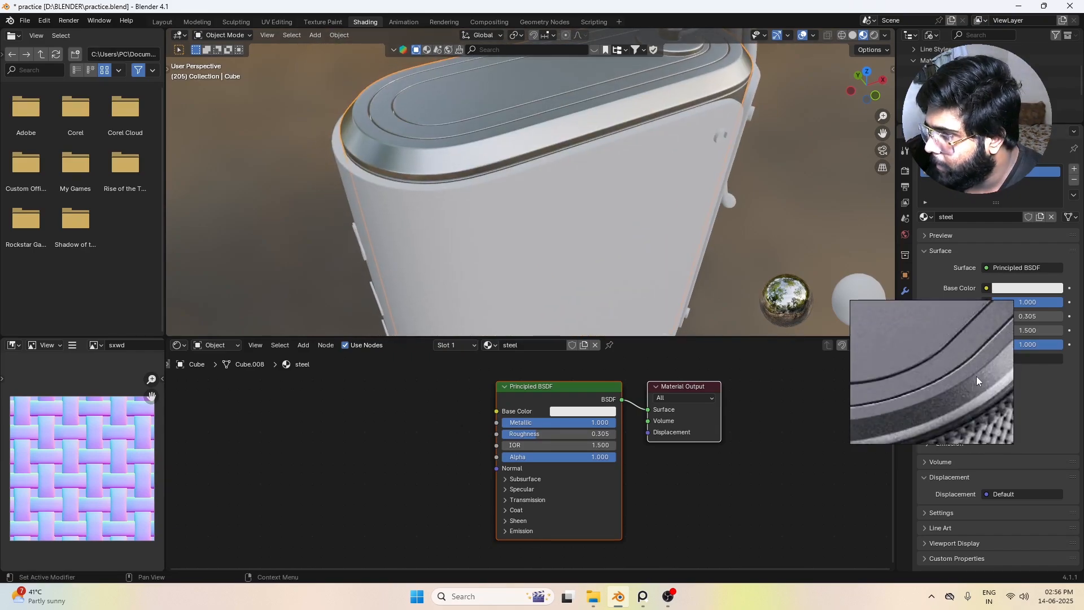
scroll(509, 227, down, 2)
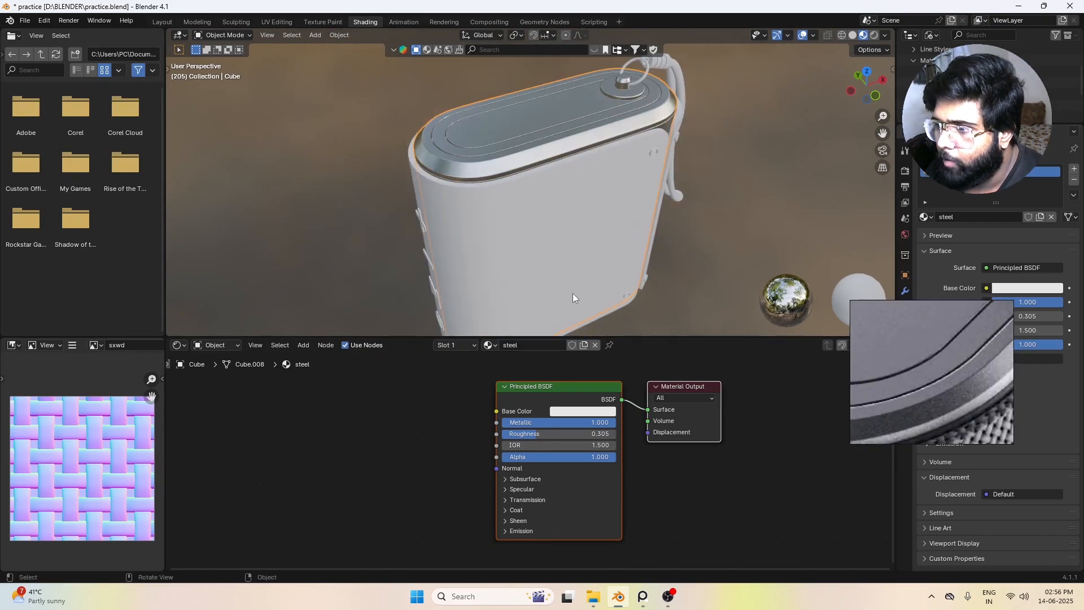
scroll(530, 408, up, 1)
Step: Add a Noise Texture node to the steel material, placed before the Principled BSDF
scroll(530, 408, down, 1)
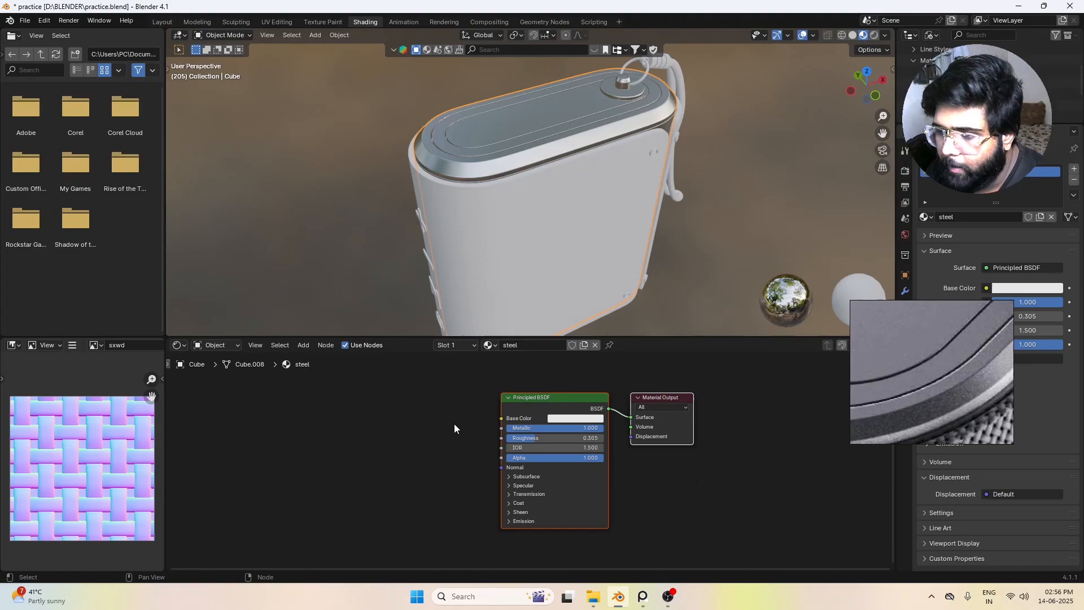
key(shift+a)
click(350, 429)
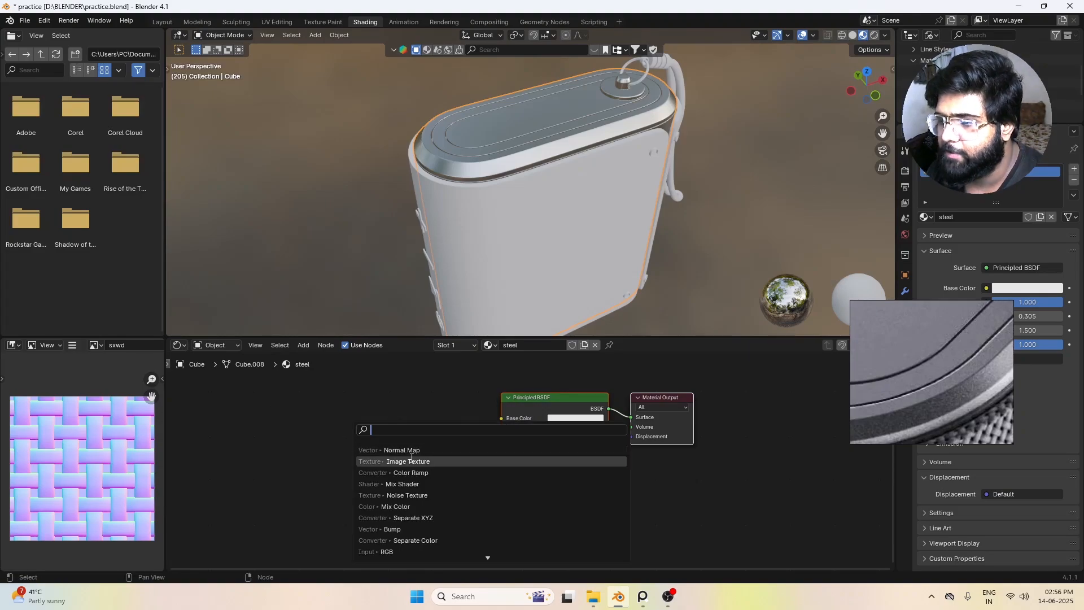
text(noi)
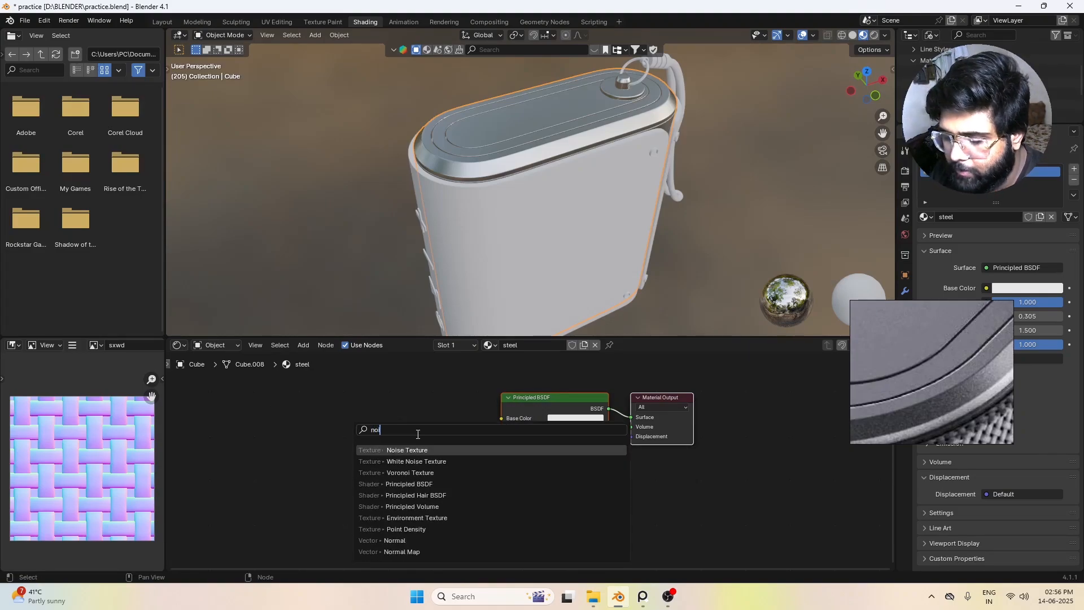
text(s)
click(421, 447)
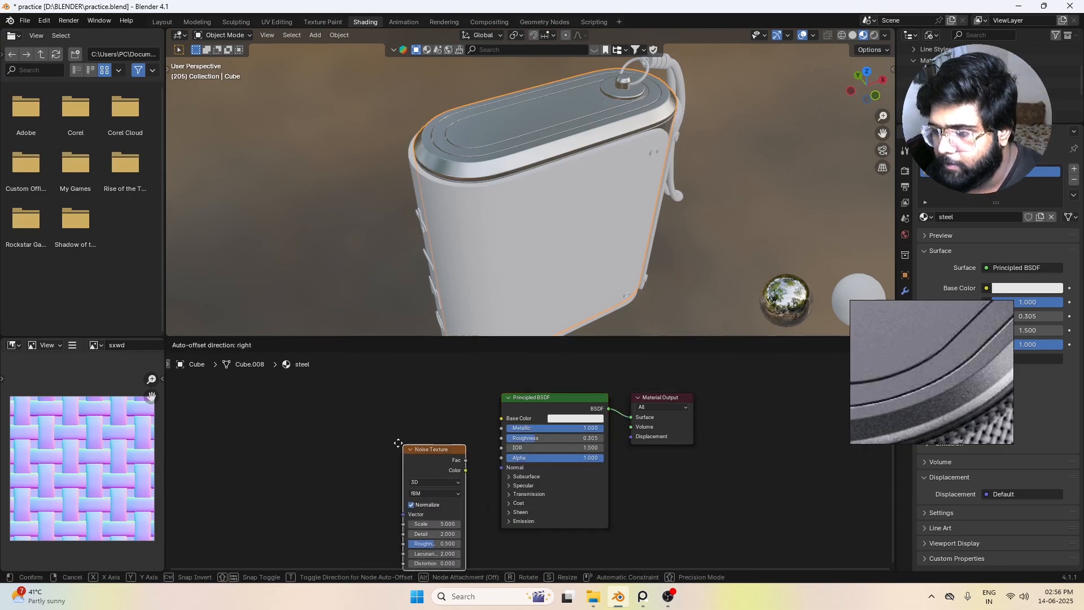
click(328, 406)
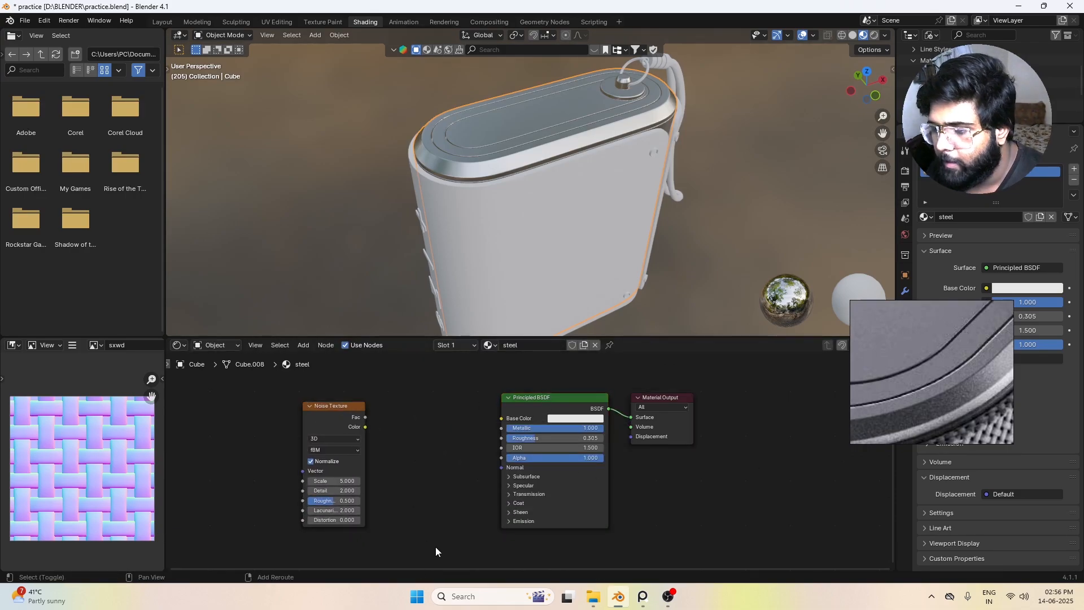
Step: Add a Normal Map node and link the Noise Texture's Color through it to the Principled BSDF's Normal input
key(shift+a)
click(315, 442)
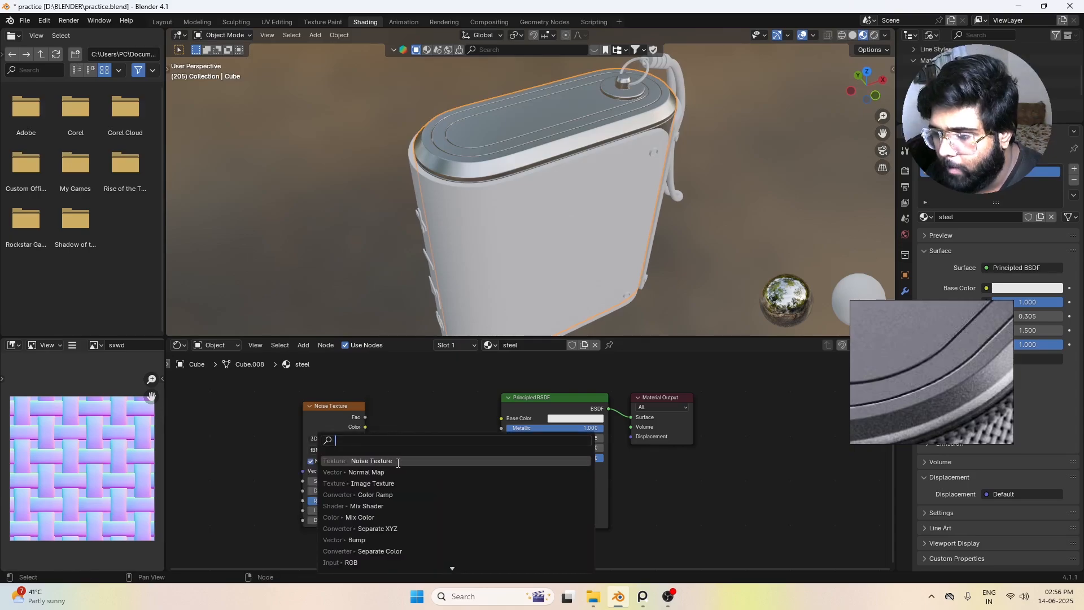
click(387, 469)
click(384, 434)
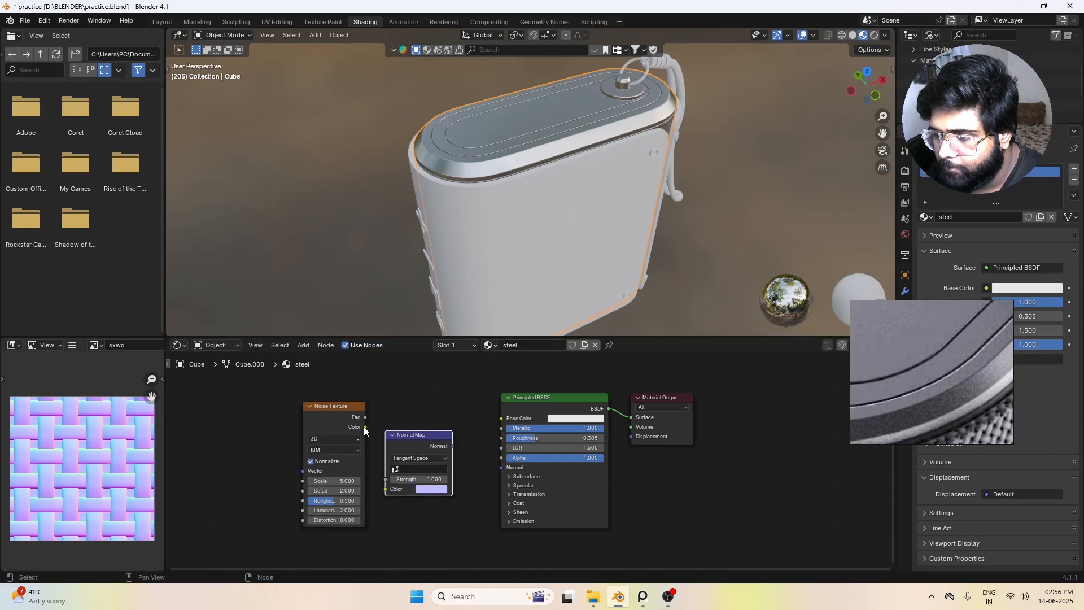
drag(364, 426, 386, 489)
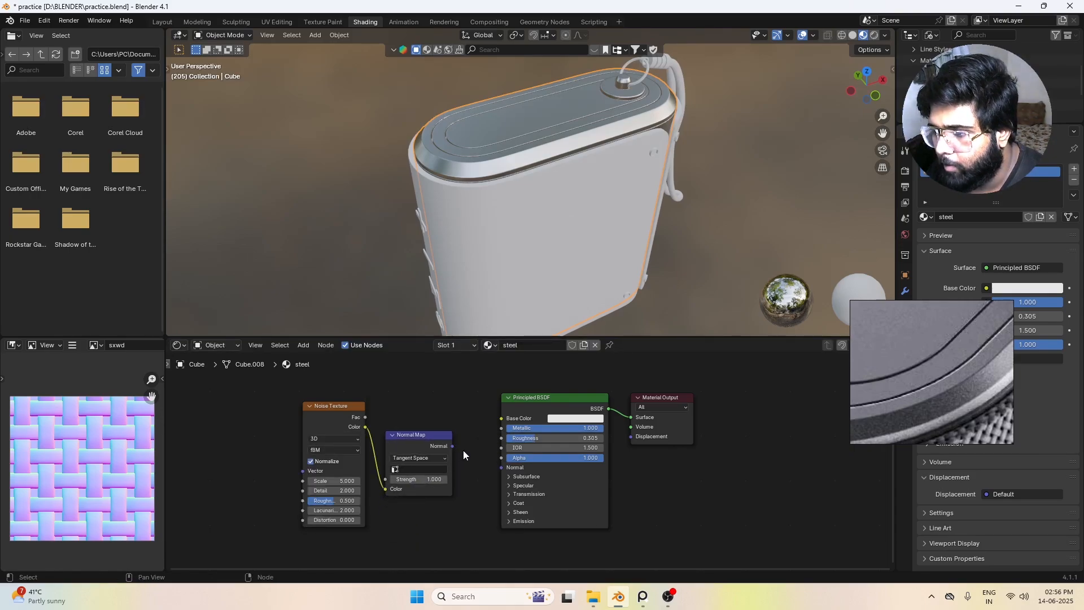
drag(452, 447, 506, 473)
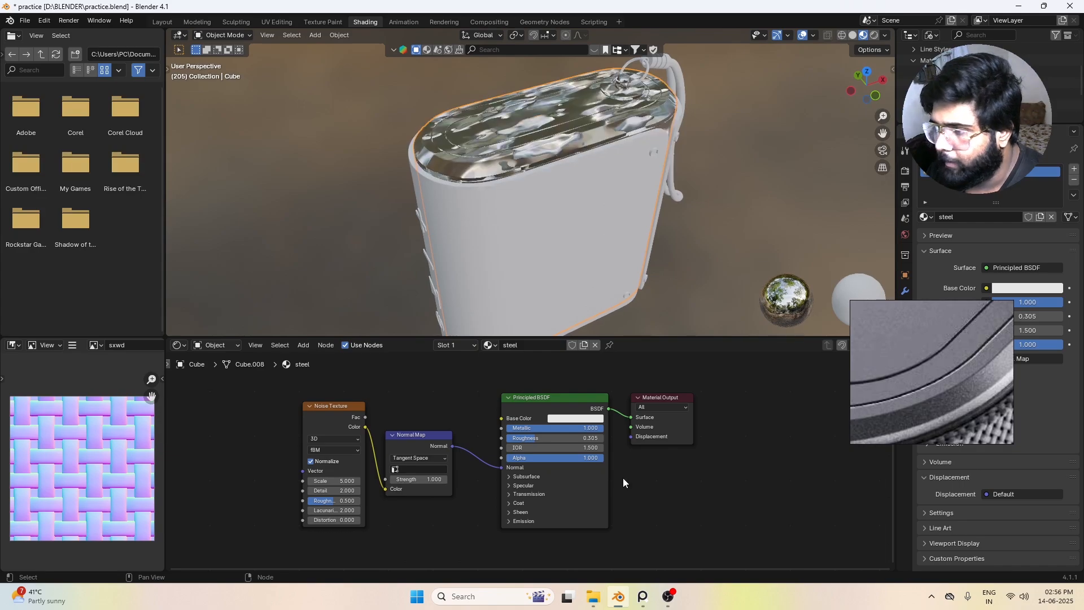
Step: Set the Normal Map node's Strength to 0.1 in the steel material
scroll(564, 127, up, 2)
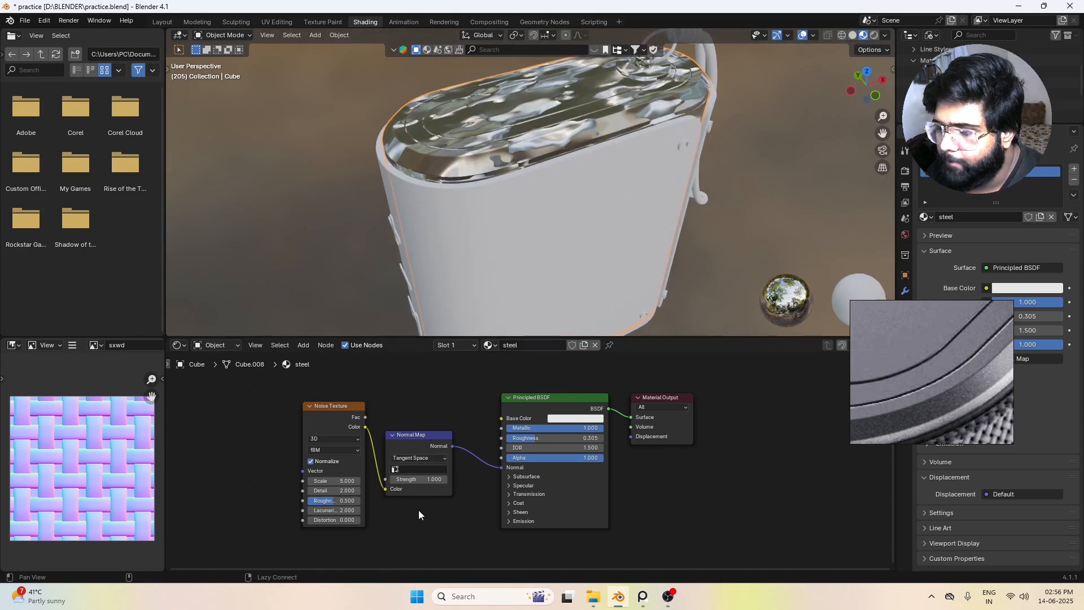
middle_drag(418, 510, 562, 502)
scroll(583, 496, up, 2)
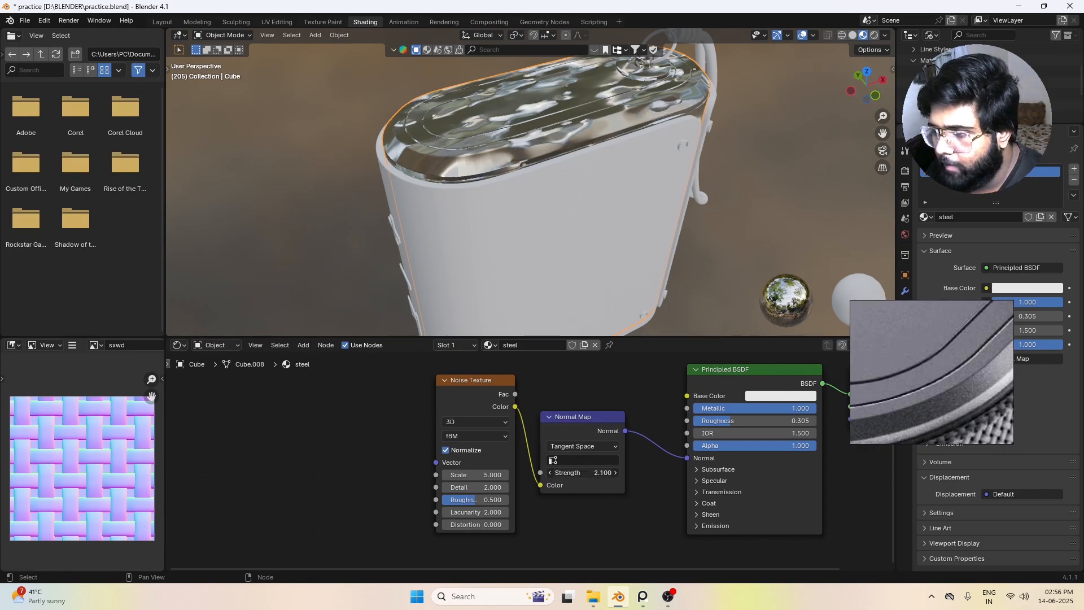
click(576, 472)
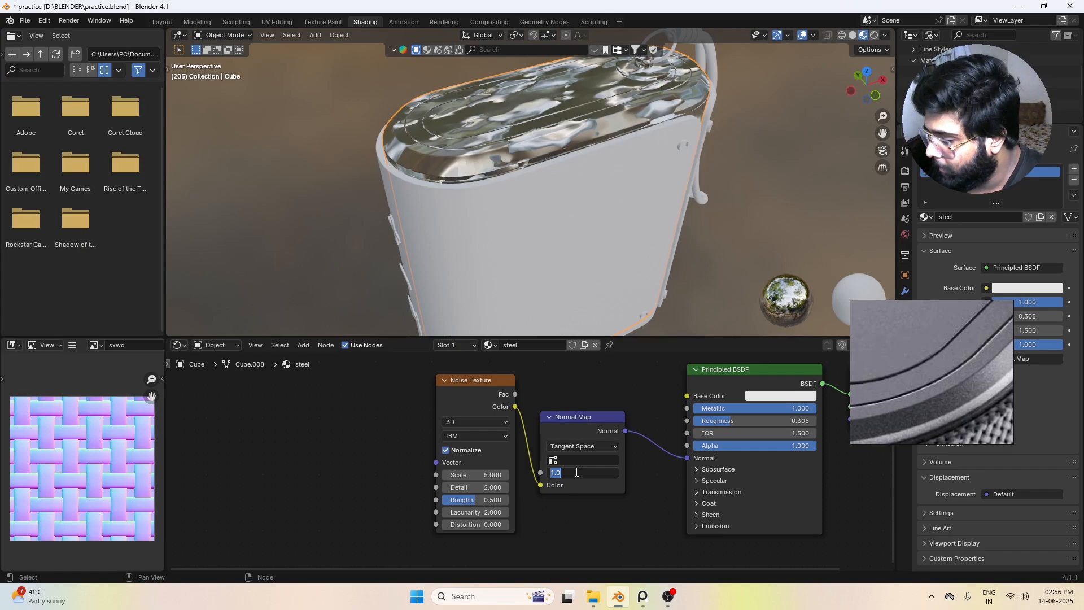
text(.1)
key(Return)
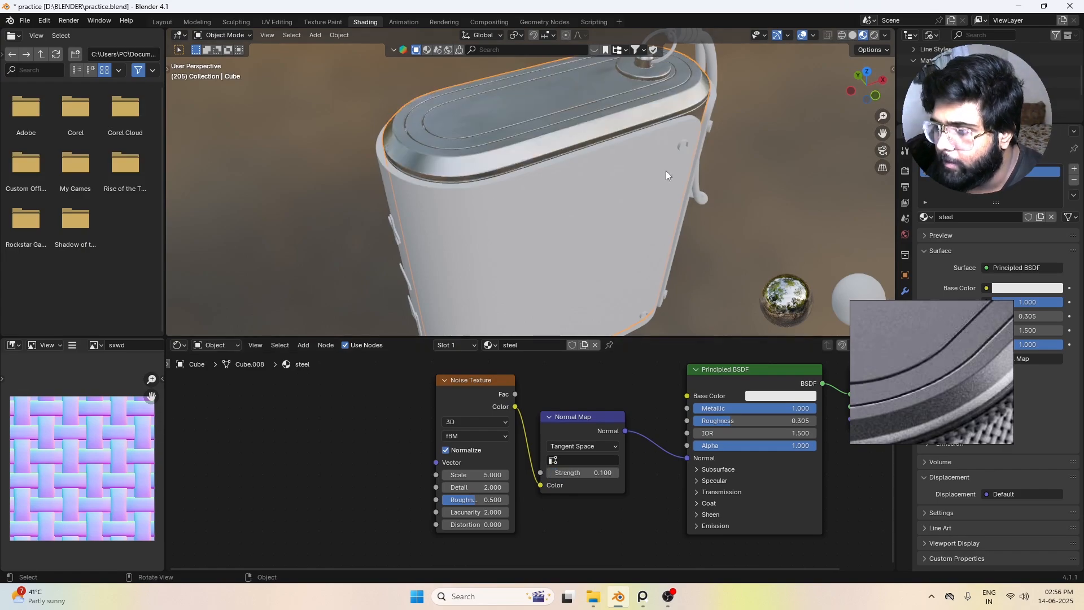
Step: Set the Noise Texture's Scale to -193.100 for a much finer grain on the metal cap
scroll(477, 130, up, 3)
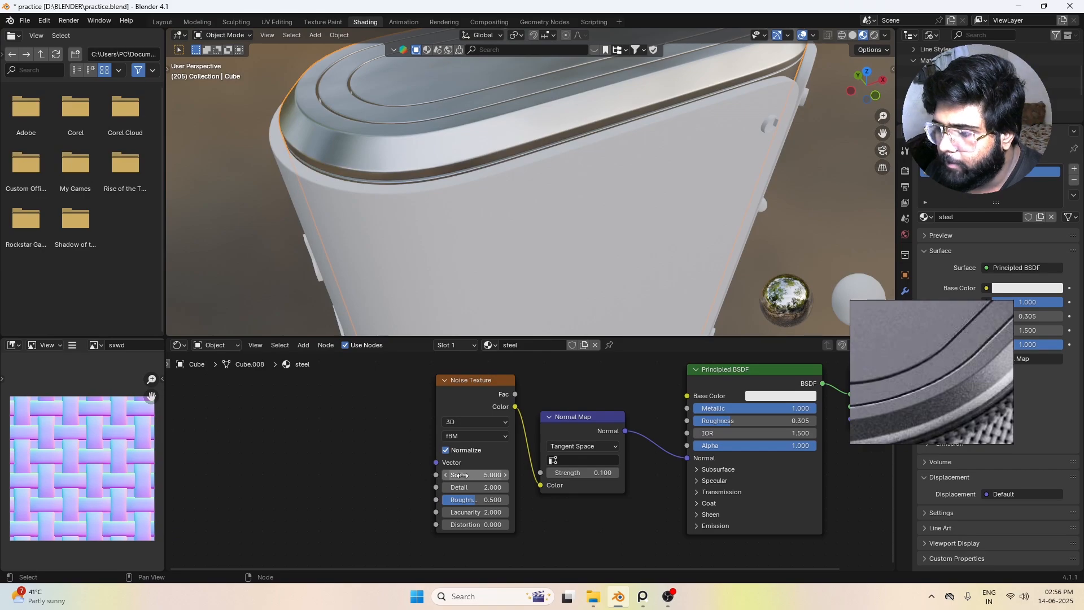
drag(462, 475, 355, 475)
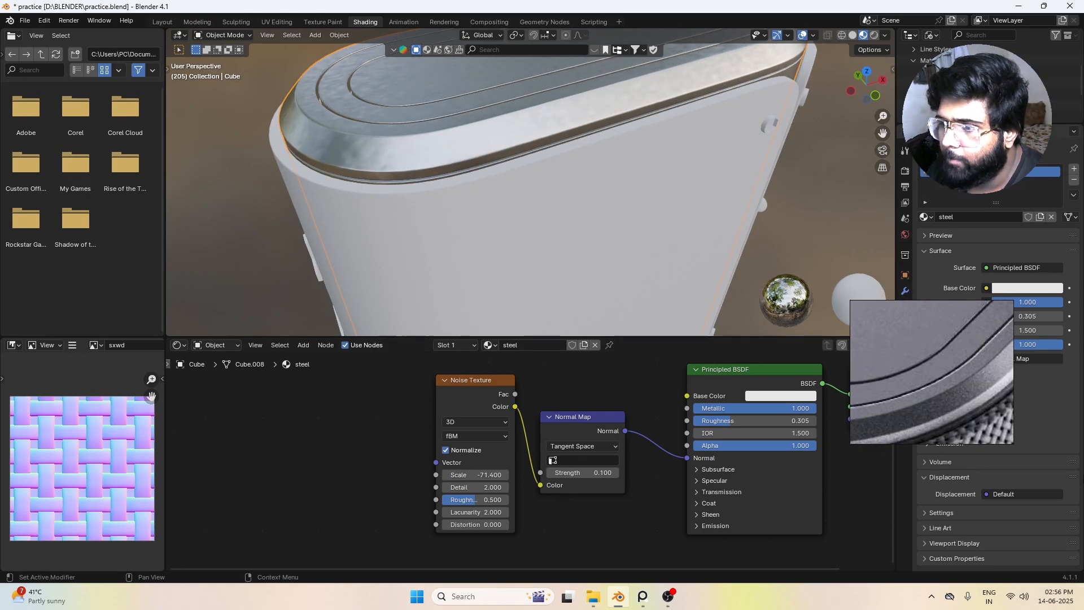
mouse_move(474, 475)
mouse_down()
mouse_move(395, 474)
mouse_move(449, 475)
mouse_move(456, 486)
mouse_up()
scroll(649, 196, down, 1)
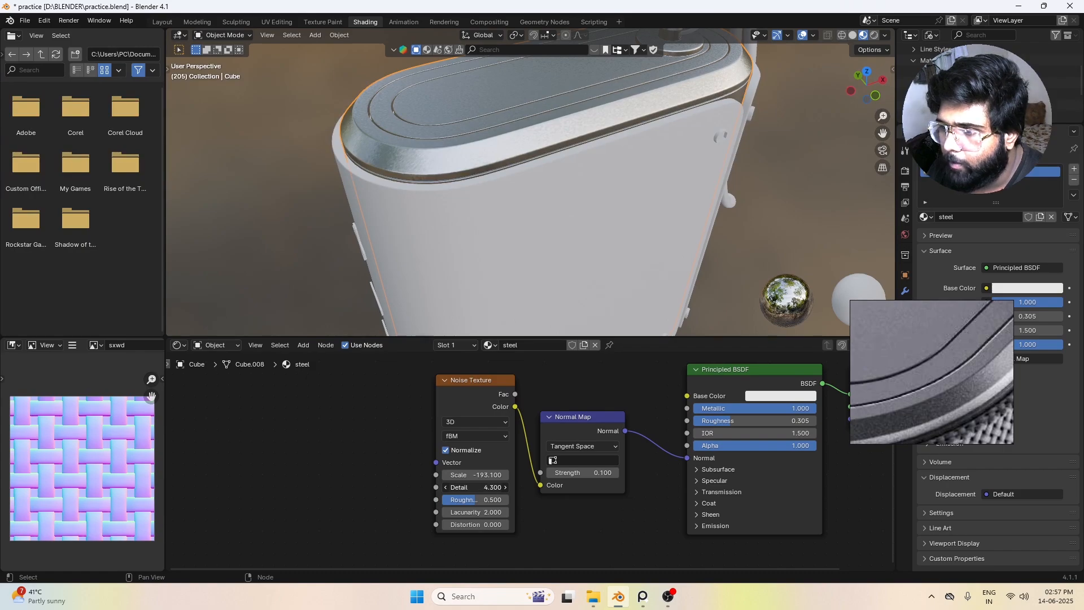
Step: Set the Noise Texture's Detail to 8, keeping its Roughness at 0.500
key(Escape)
click(464, 487)
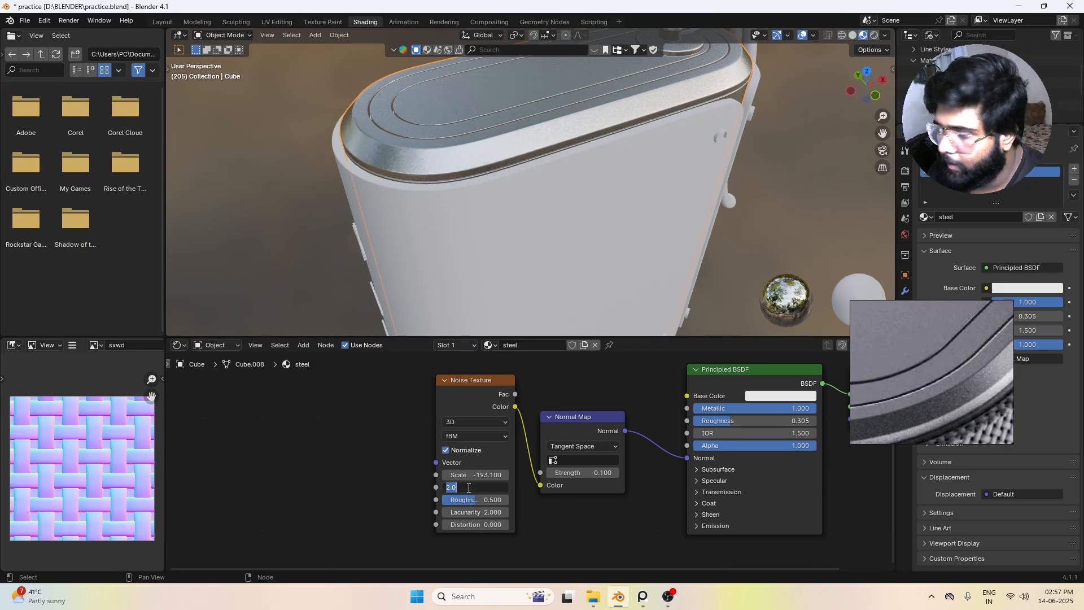
text(8)
key(Return)
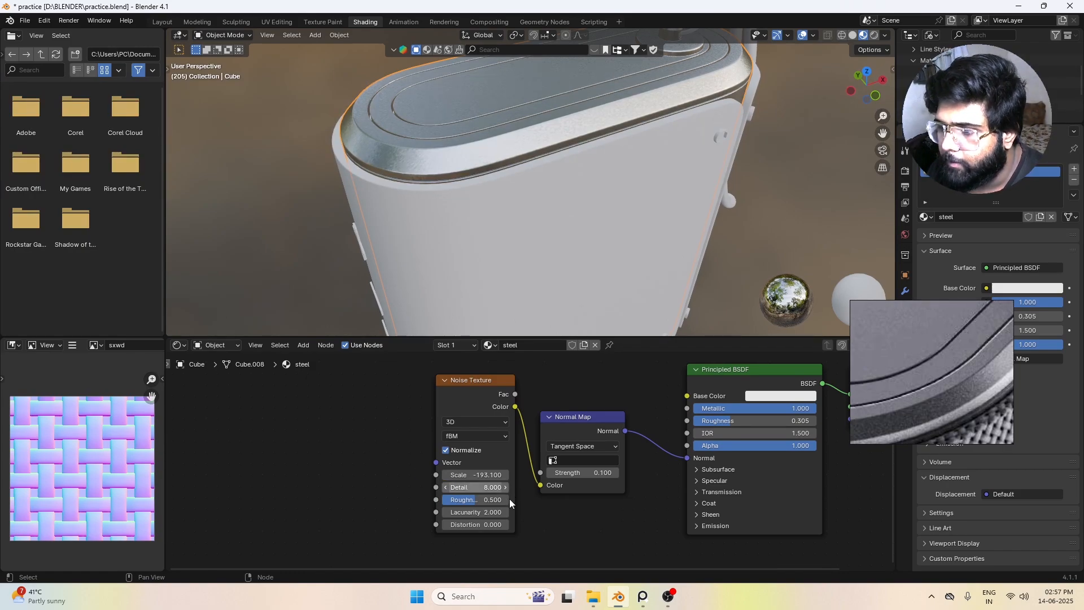
drag(468, 499, 490, 500)
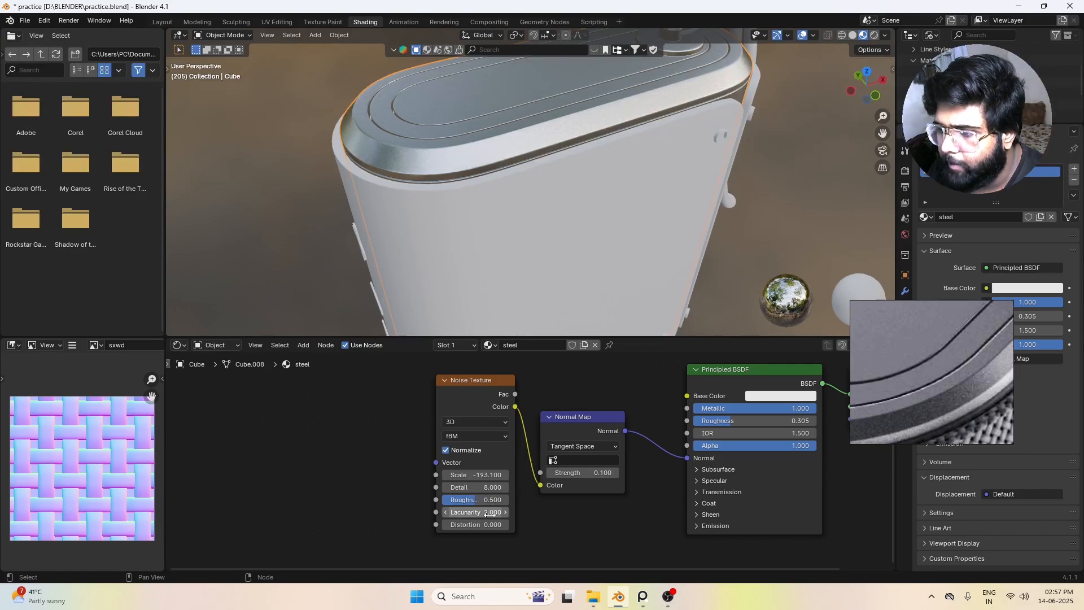
Step: Unlink the Normal Map from the Principled BSDF and relink it to compare the cap's bevelled edge with and without noise
scroll(484, 149, down, 4)
middle_drag(478, 155, 518, 201)
scroll(496, 208, up, 4)
scroll(503, 215, up, 5)
scroll(497, 204, down, 2)
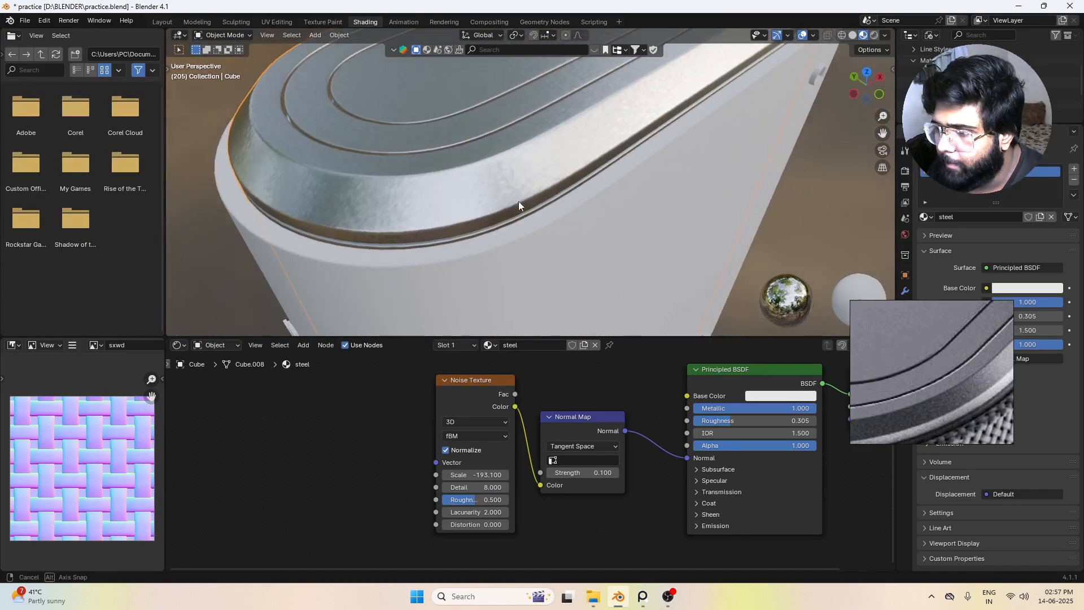
drag(679, 460, 622, 459)
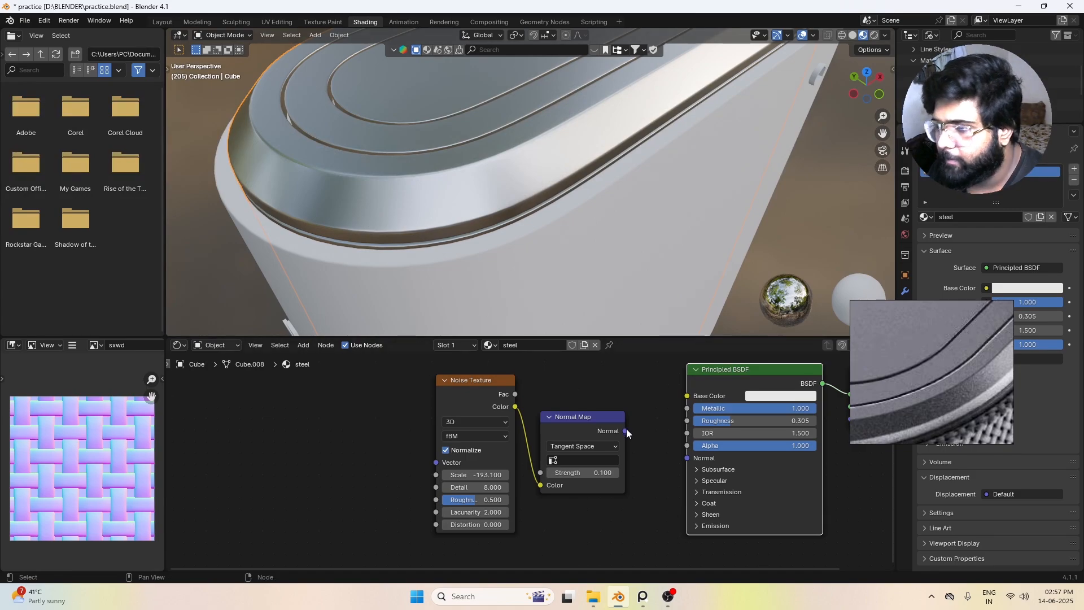
drag(626, 430, 686, 457)
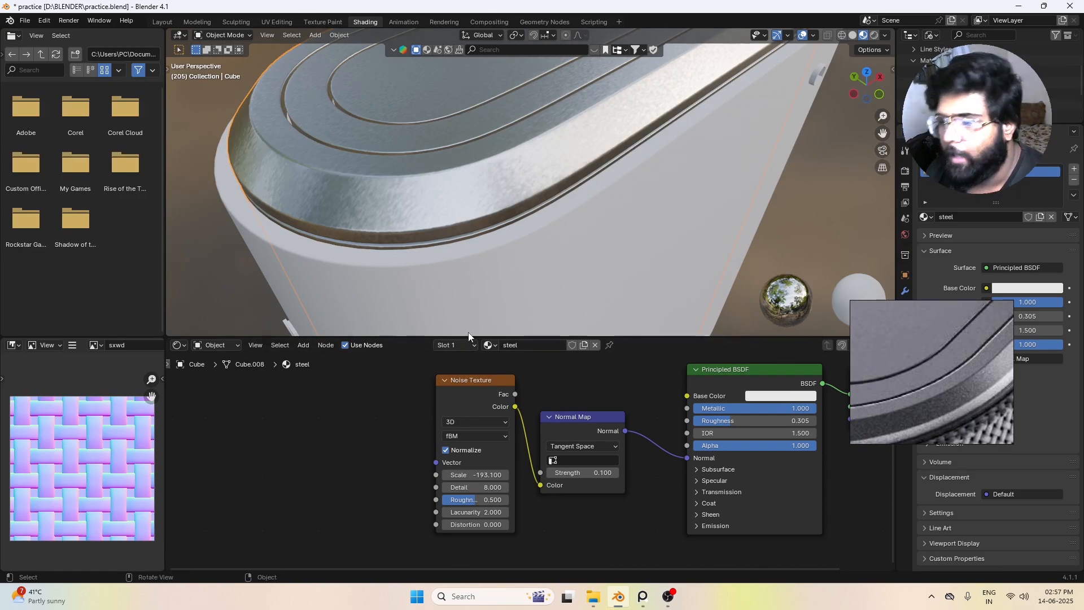
Step: Add Texture Coordinate and Mapping nodes feeding the Noise Texture's Vector input, and shift them away from it for spacing
click(483, 384)
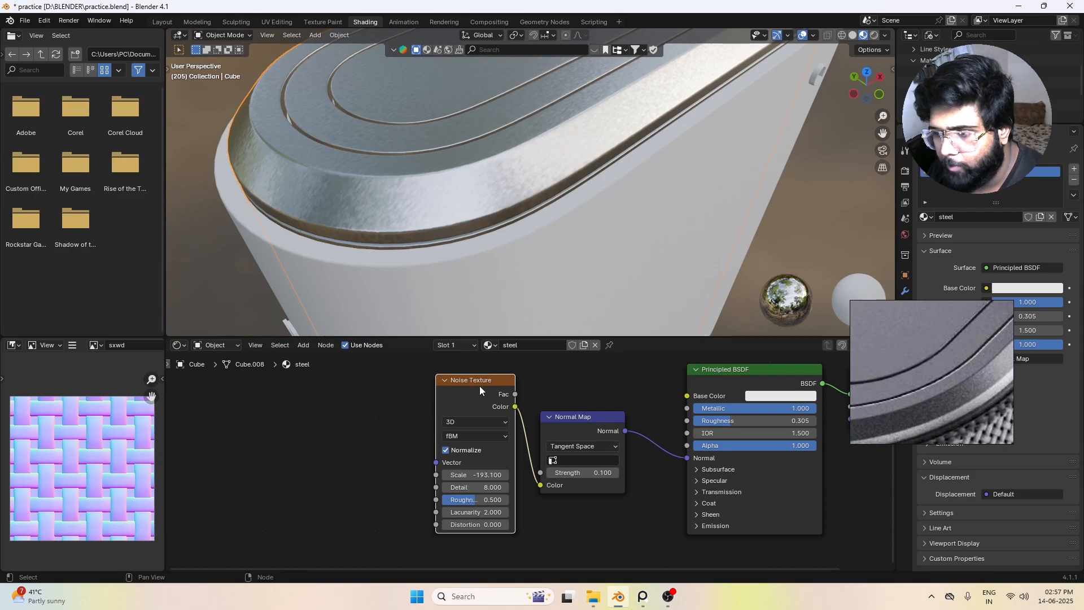
drag(479, 385, 483, 388)
key(ctrl+t)
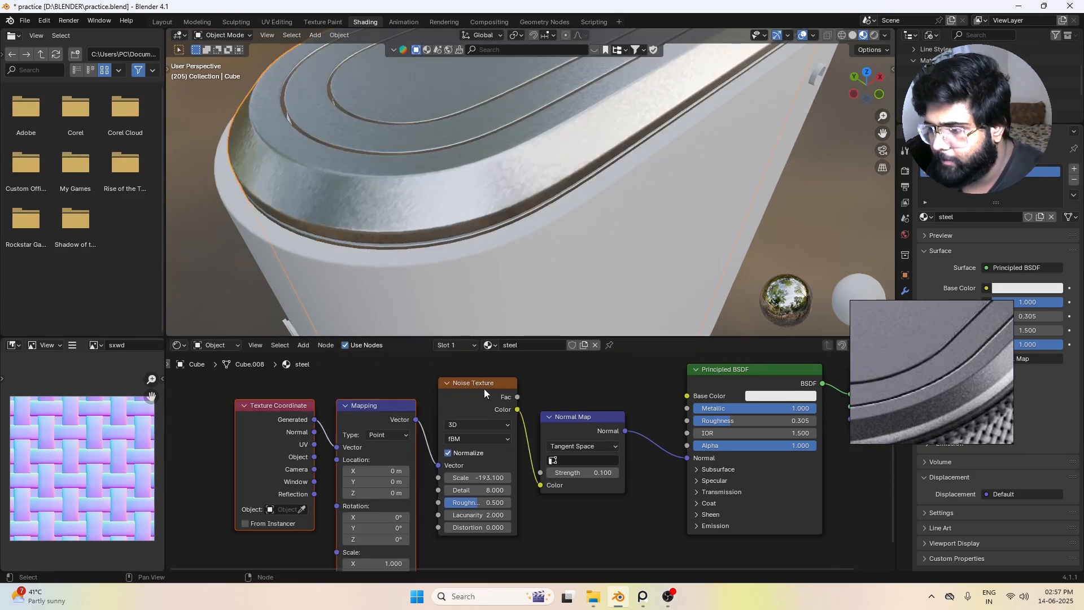
click(500, 382)
drag(264, 380, 336, 434)
click(564, 393)
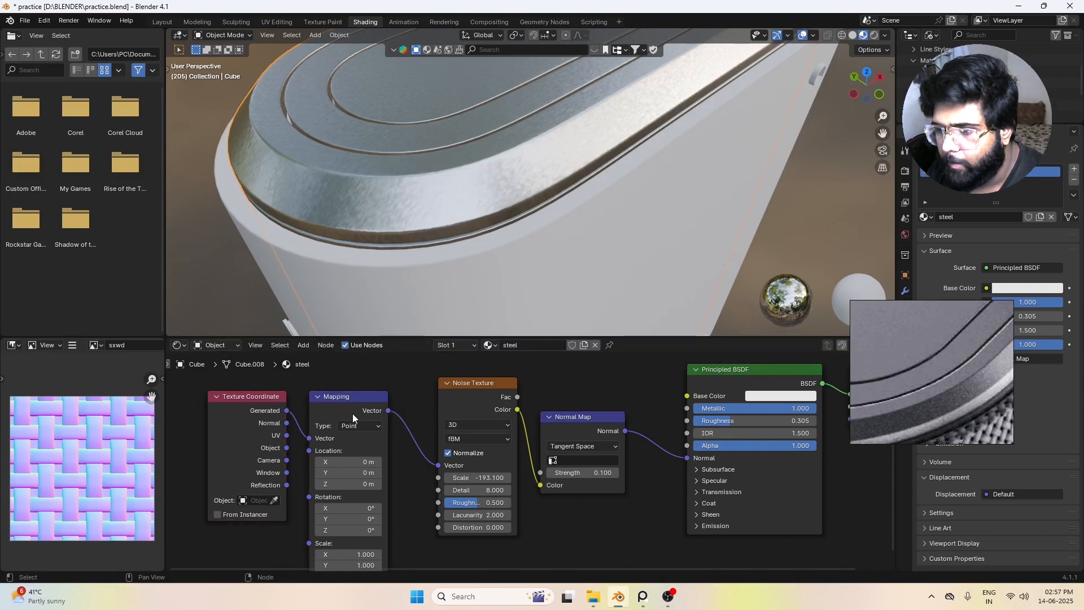
click(465, 395)
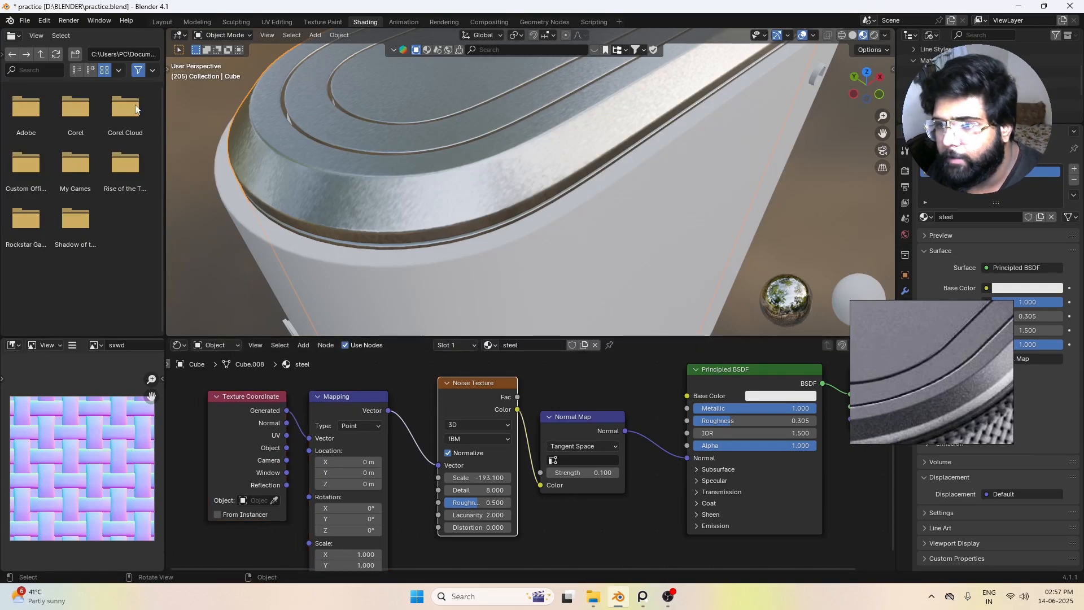
Step: Search the add-ons in the Preferences for "node" and check whether Node Wrangler is enabled
click(27, 21)
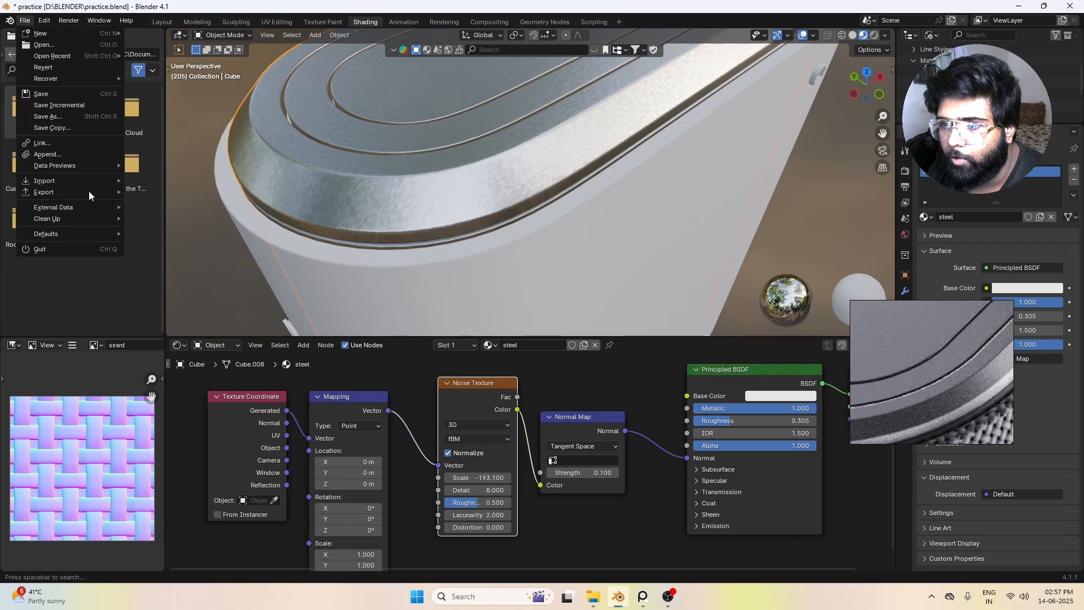
mouse_move(45, 23)
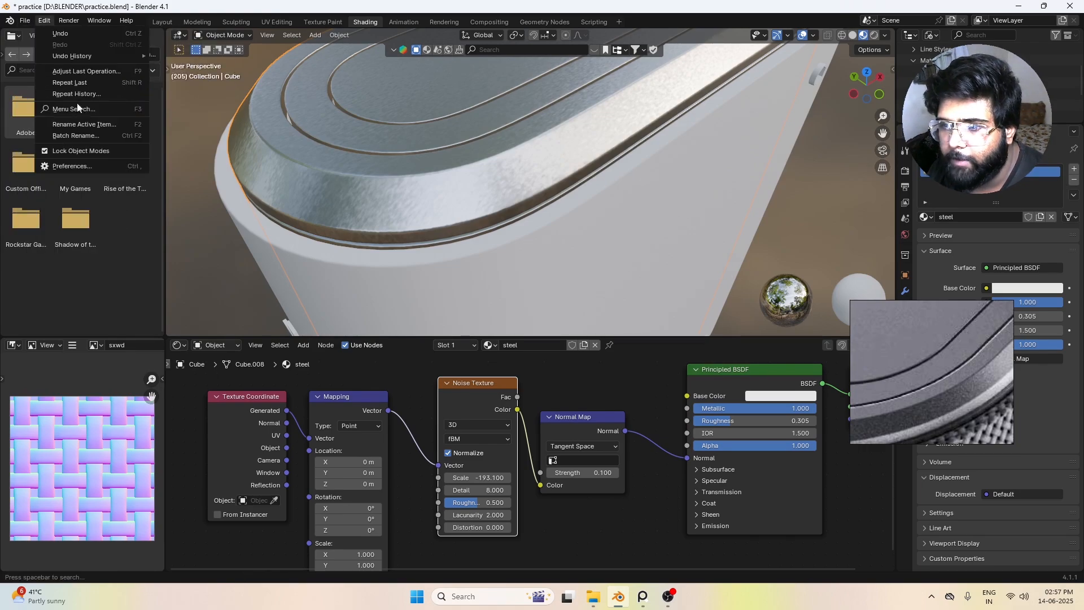
click(84, 169)
click(307, 47)
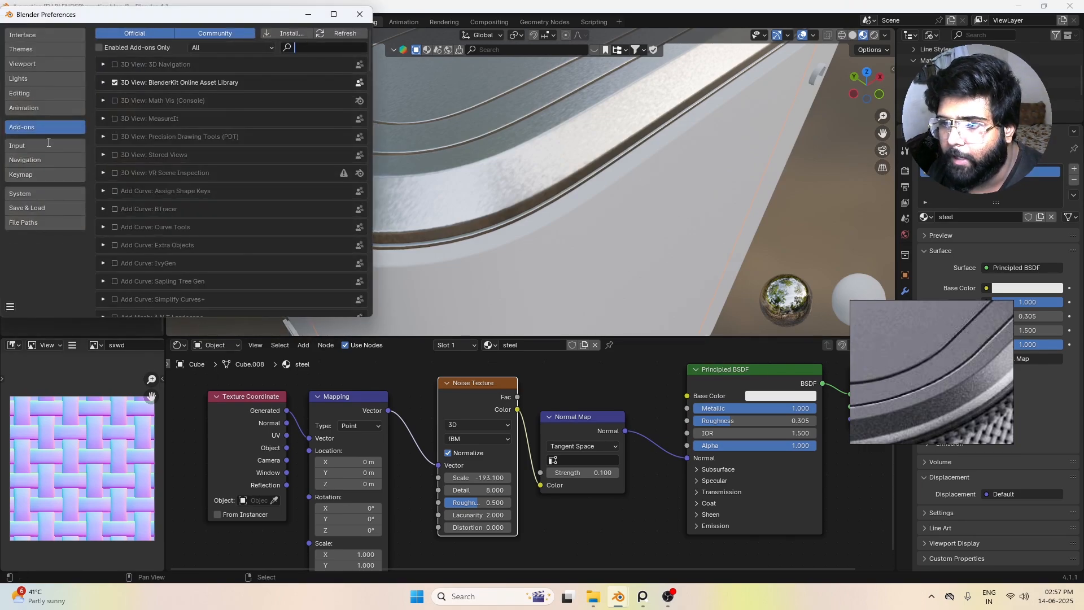
text(n ode)
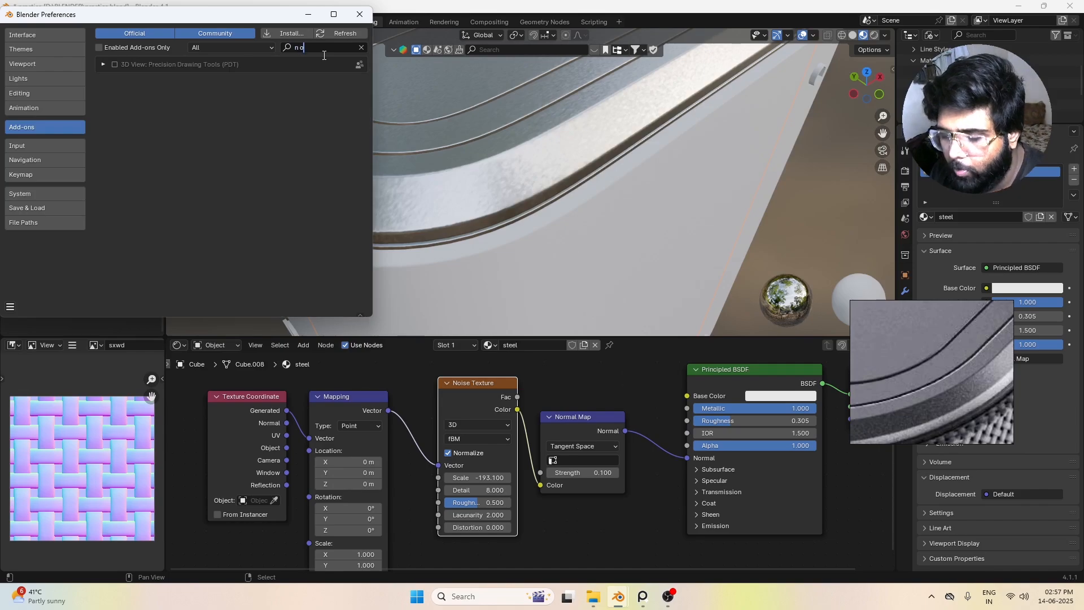
key(BackSpace)
key(BackSpace)
key(BackSpace)
key(BackSpace)
key(BackSpace)
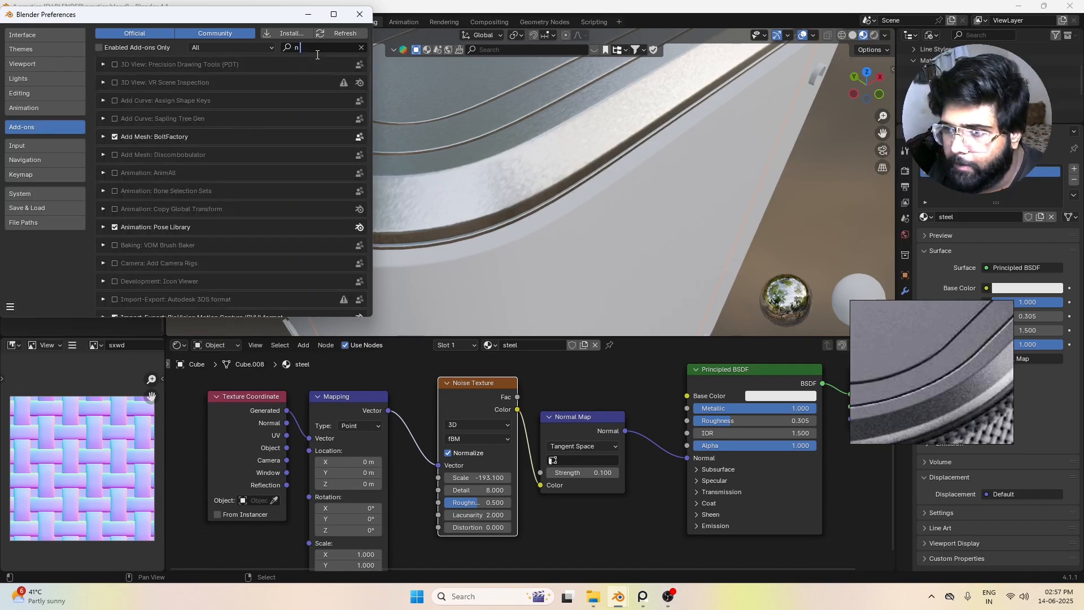
text(node)
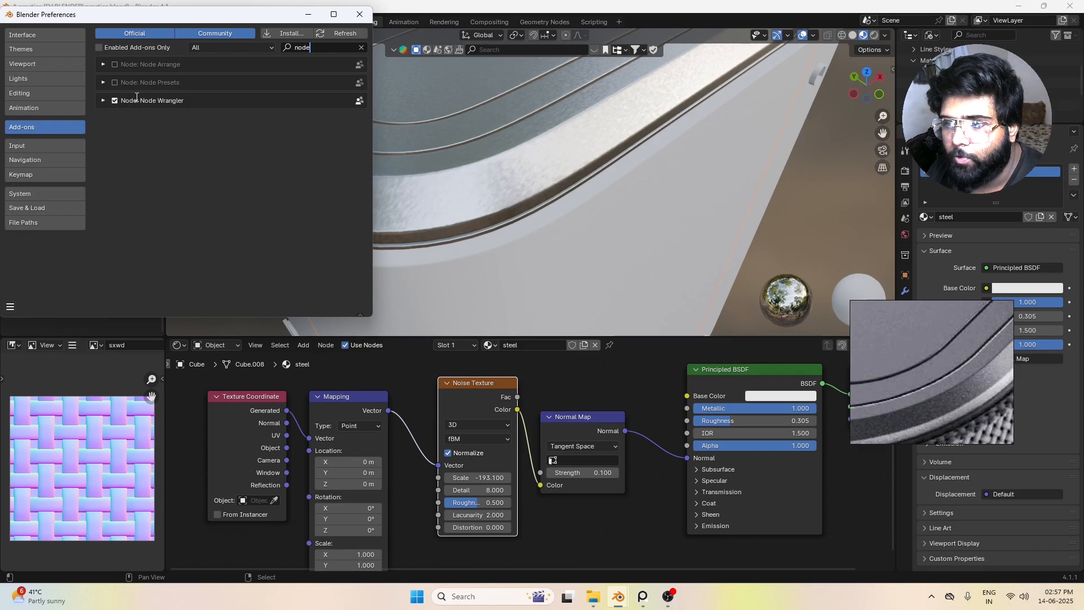
click(360, 14)
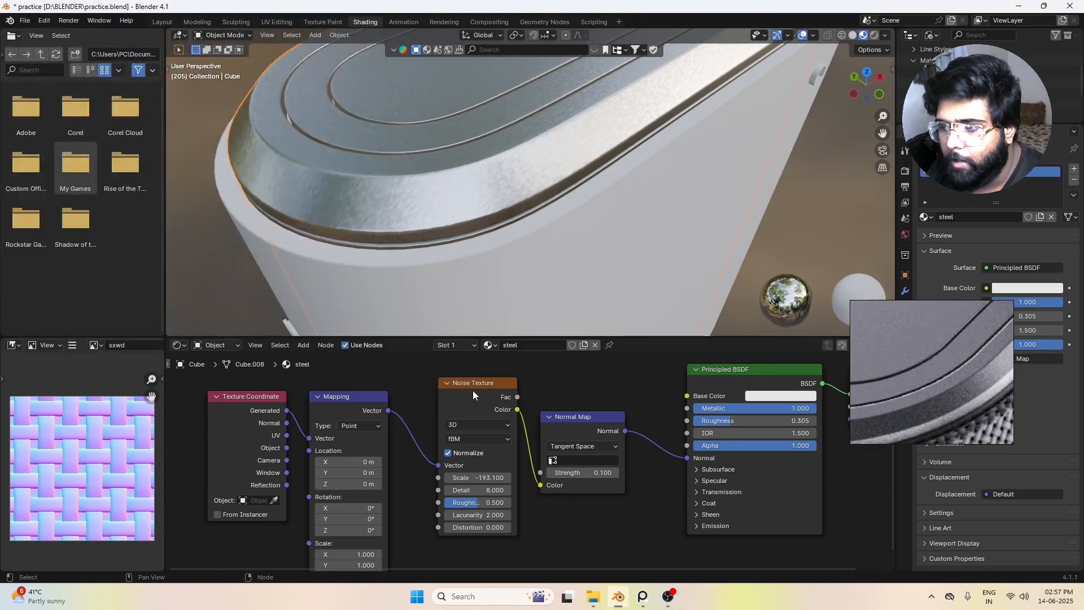
key(shift+a)
click(405, 404)
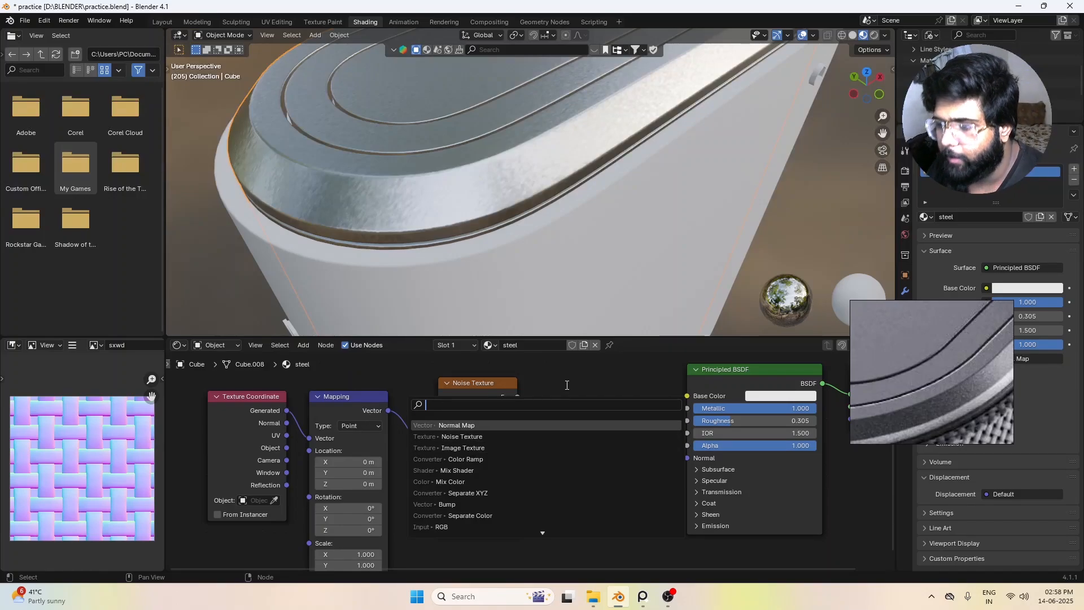
key(Return)
Step: Set the Mapping node's Scale X to 2.380 and slightly adjust its Scale Y
scroll(451, 452, down, 2)
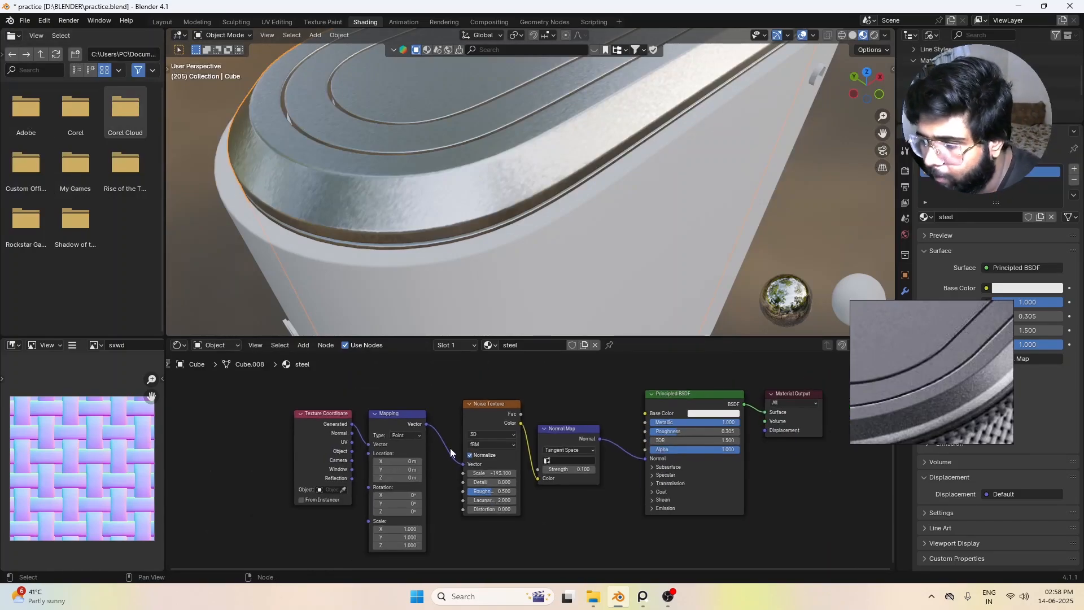
scroll(432, 525, up, 4)
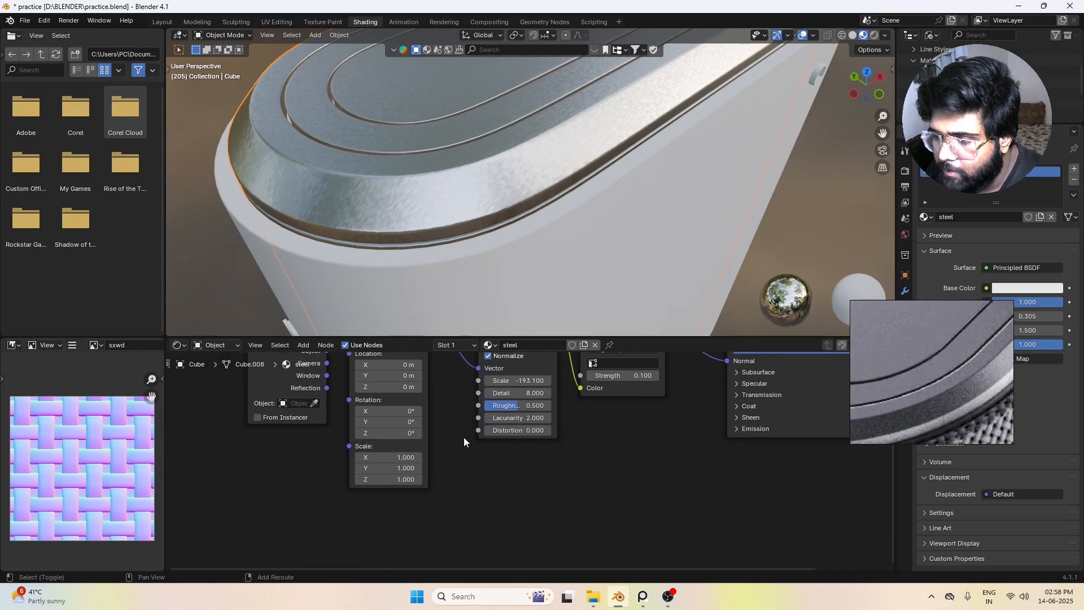
drag(360, 455, 333, 484)
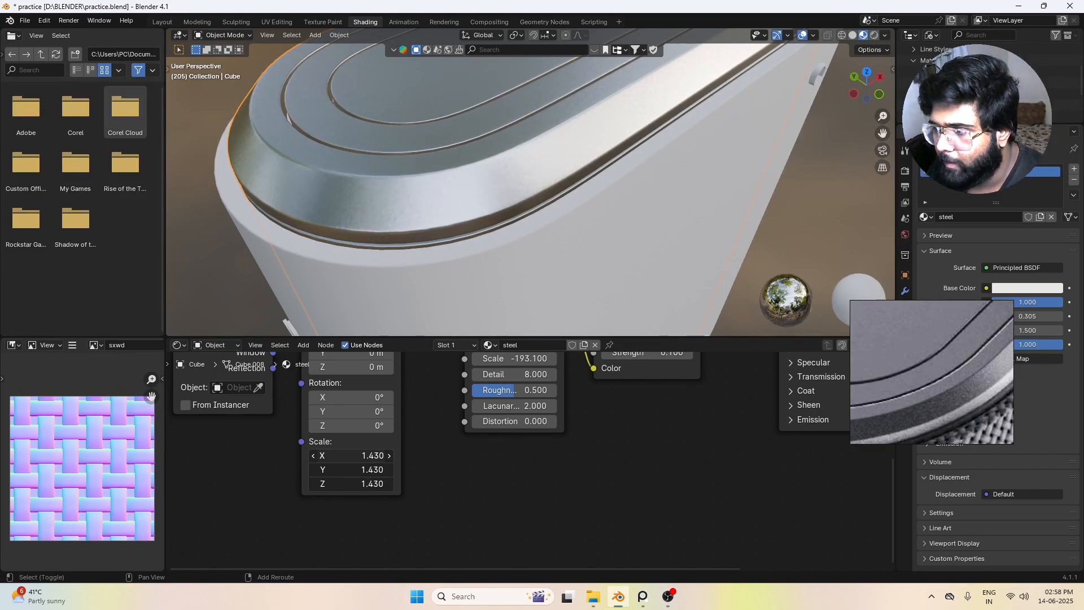
key(Escape)
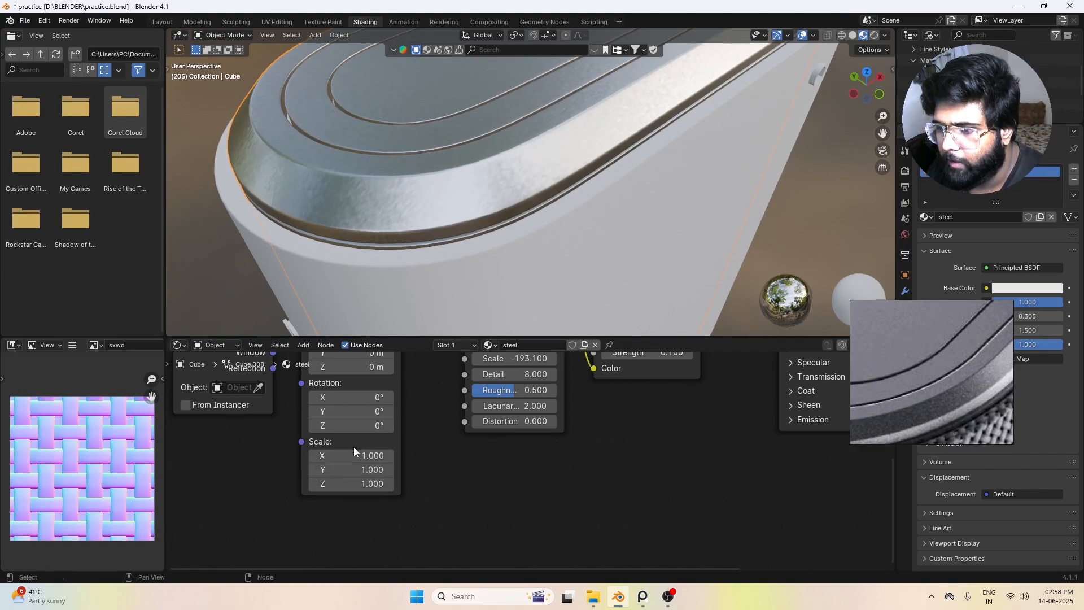
drag(353, 455, 365, 455)
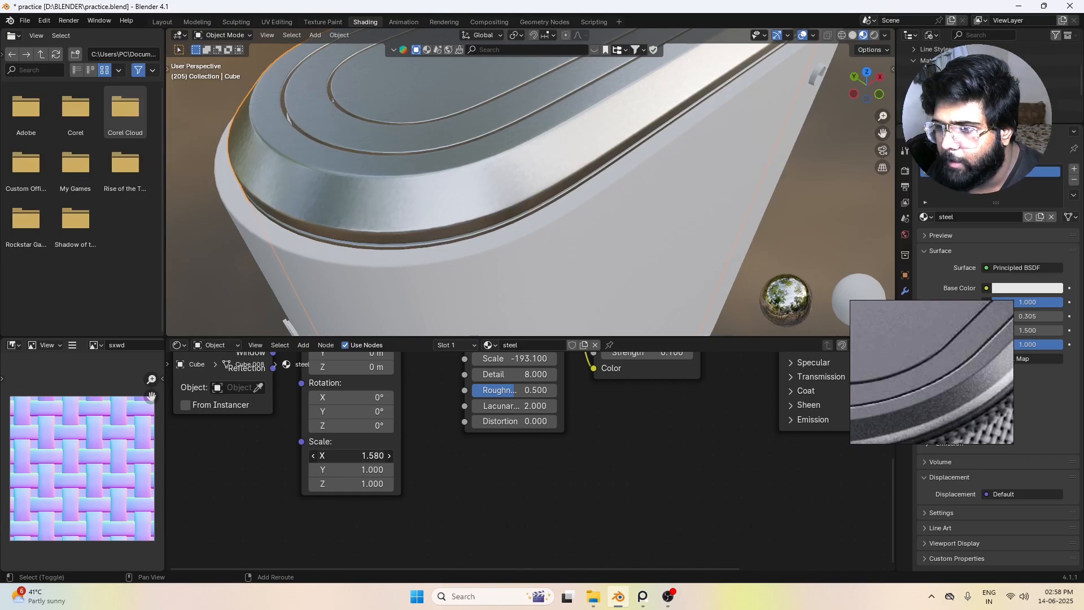
drag(350, 469, 354, 469)
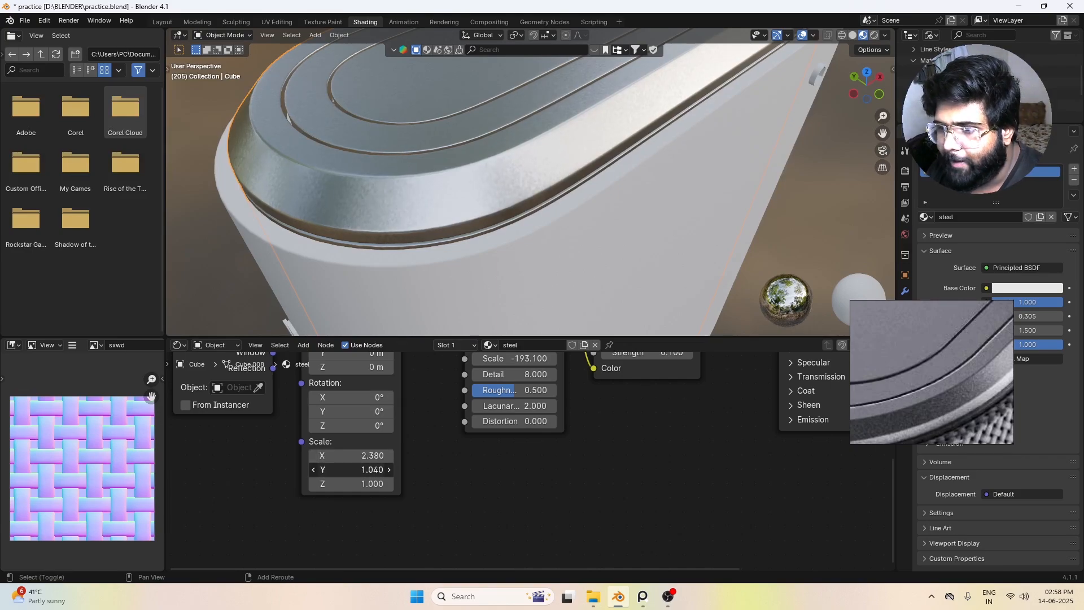
Step: Examine the top cap's noise texture and reflections up close and from several angles
scroll(449, 213, down, 3)
middle_drag(465, 212, 454, 215)
click(726, 180)
scroll(720, 194, down, 2)
click(718, 195)
middle_drag(717, 195, 641, 184)
scroll(543, 143, up, 2)
scroll(693, 196, down, 1)
middle_drag(513, 203, 590, 184)
click(535, 171)
scroll(643, 422, down, 6)
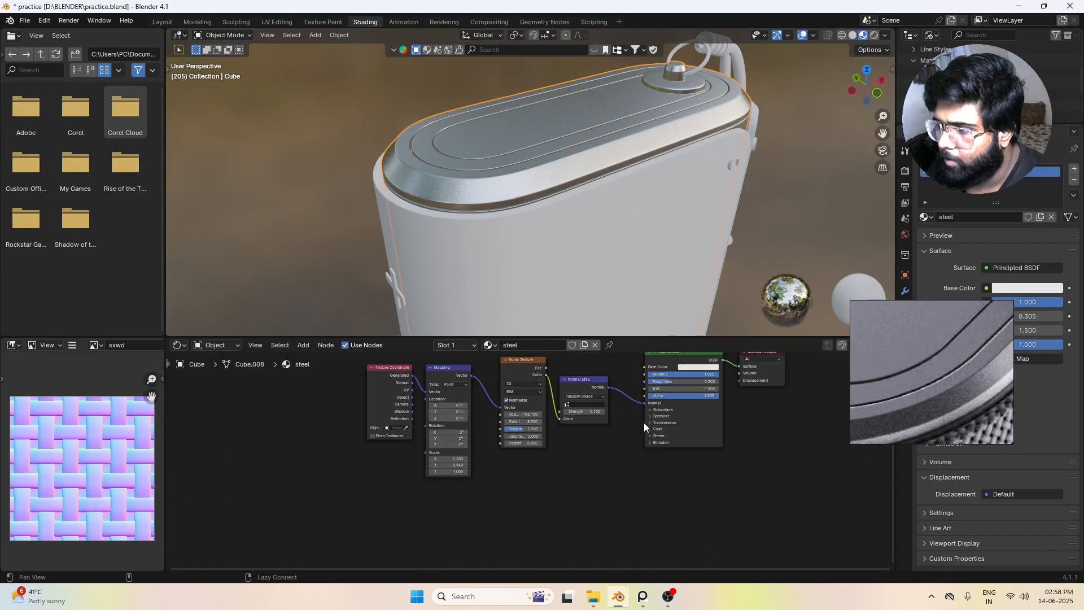
Step: Darken the Principled BSDF's Base Color to a neutral grey with Value 0.485 and check the cap from another angle
middle_drag(643, 422, 625, 463)
scroll(688, 453, up, 3)
middle_drag(735, 413, 596, 452)
scroll(596, 452, up, 1)
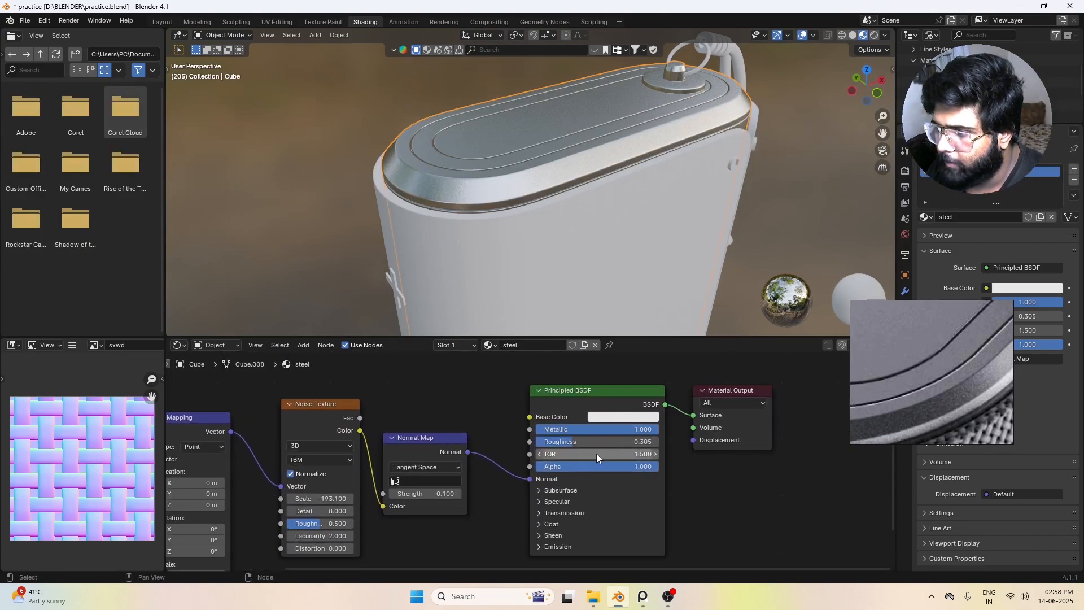
click(621, 418)
drag(637, 290, 701, 266)
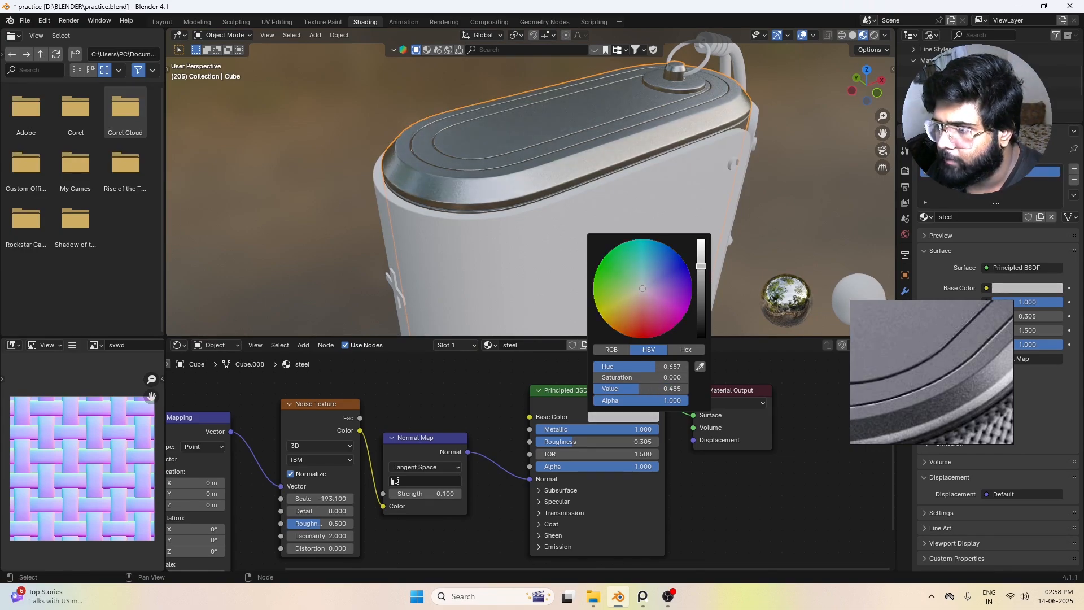
middle_drag(730, 215, 558, 195)
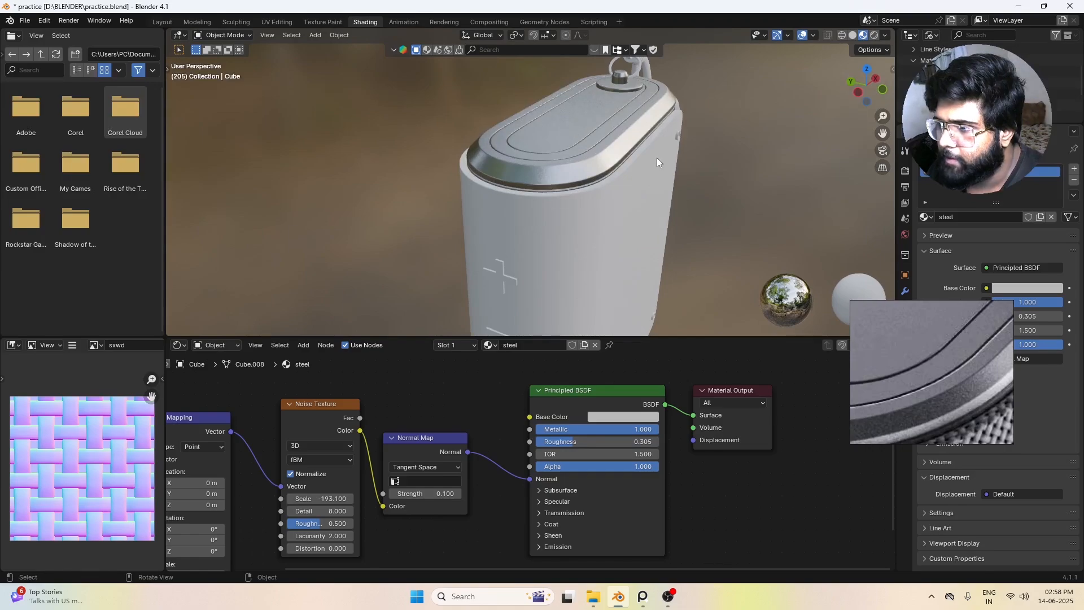
Step: Examine the speaker's top cap, body and side control symbols from several angles against the reference image
middle_drag(657, 162, 543, 232)
scroll(543, 232, down, 3)
scroll(928, 377, down, 5)
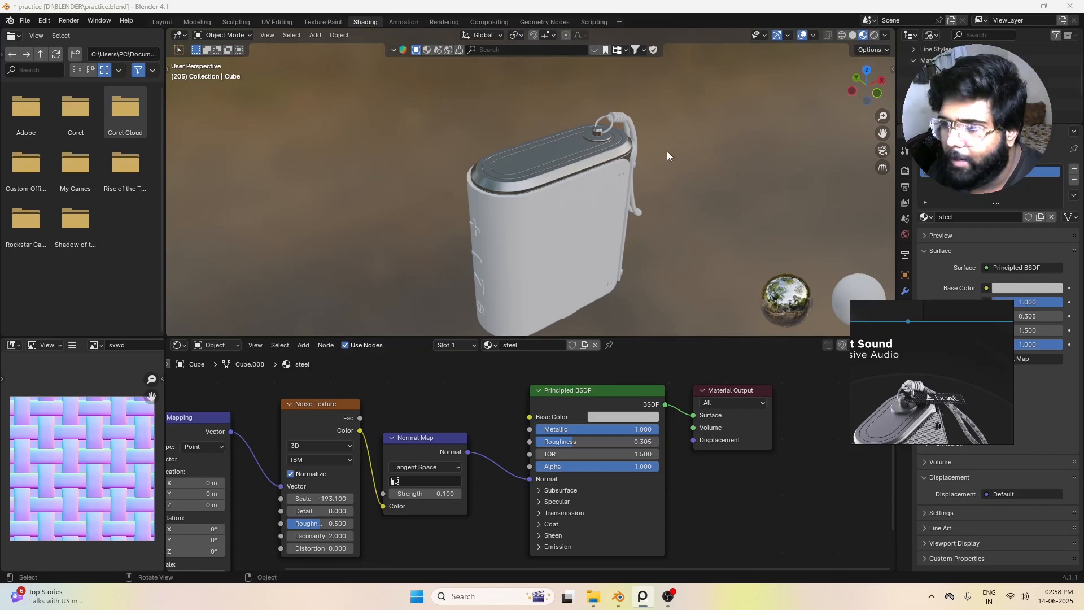
click(660, 219)
middle_drag(528, 224, 566, 174)
scroll(519, 196, up, 2)
scroll(566, 174, down, 2)
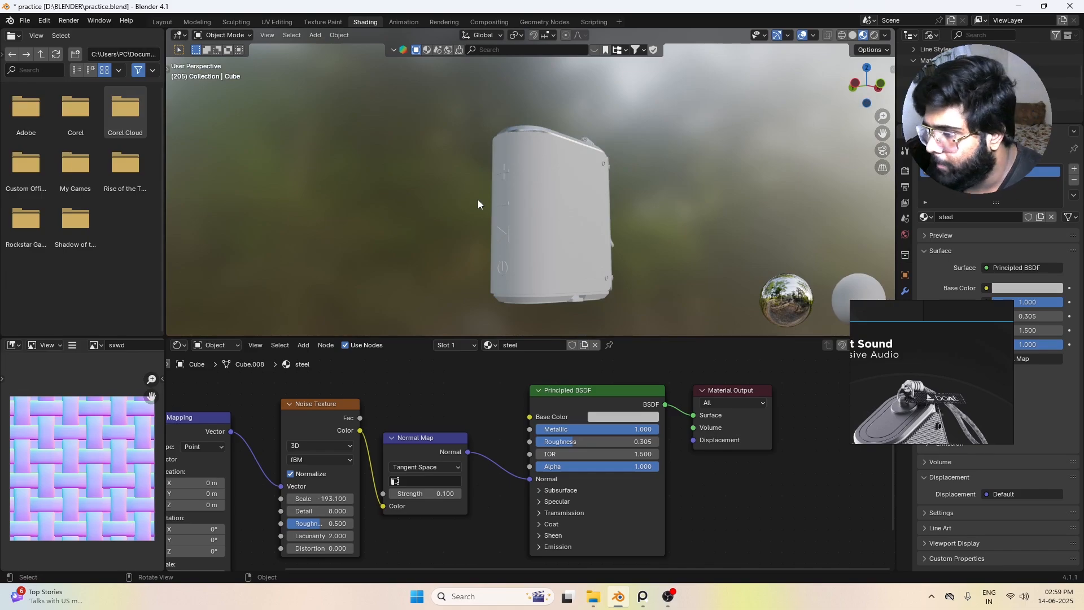
middle_drag(570, 229, 502, 185)
scroll(571, 211, up, 2)
scroll(479, 176, up, 2)
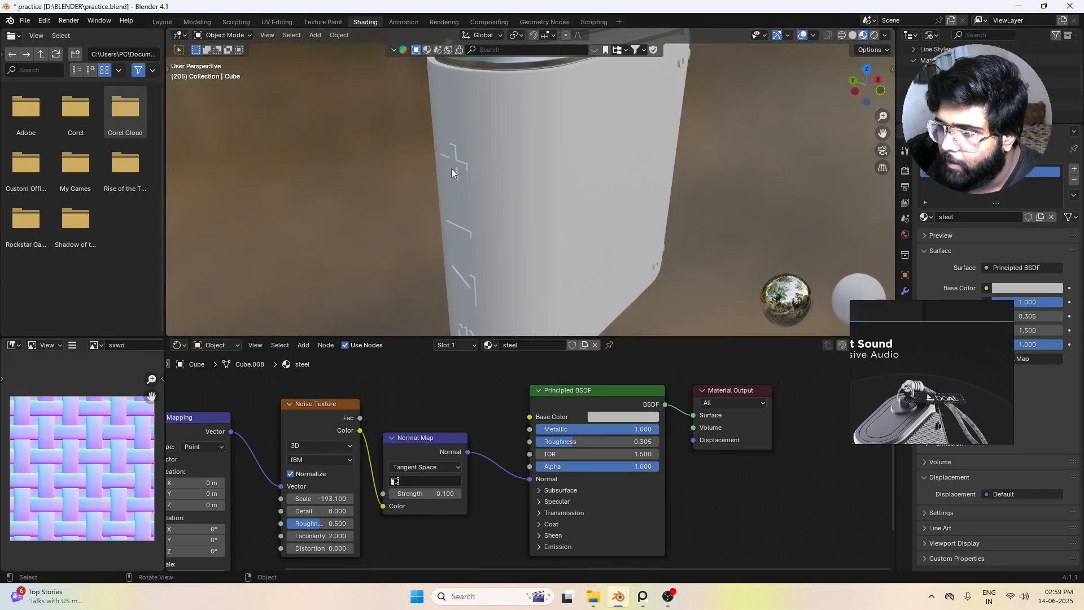
Step: Select the plus, minus, skip and power symbols together on the speaker's narrow side, leaving out the body panel
click(452, 167)
shift+middle_drag(450, 218, 446, 192)
shift+click(446, 191)
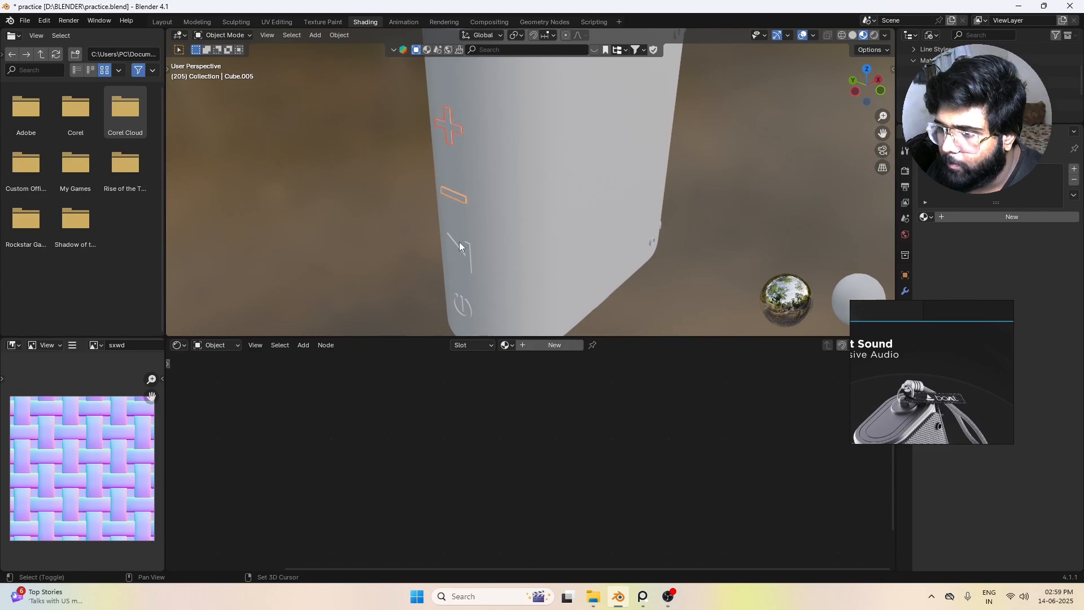
shift+click(455, 254)
shift+click(463, 306)
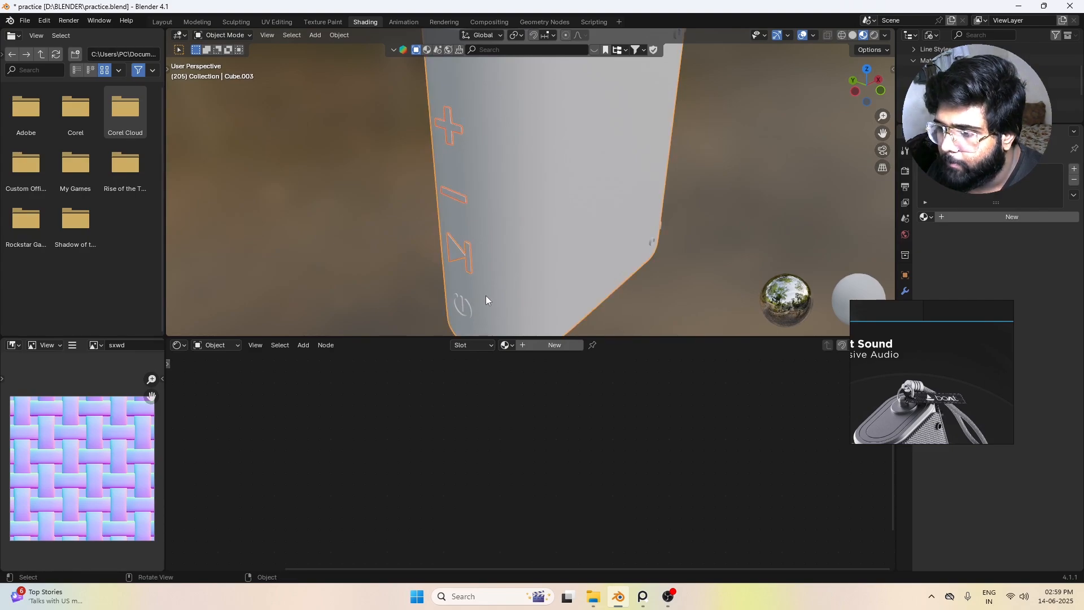
shift+click(462, 307)
shift+click(458, 305)
scroll(493, 279, down, 4)
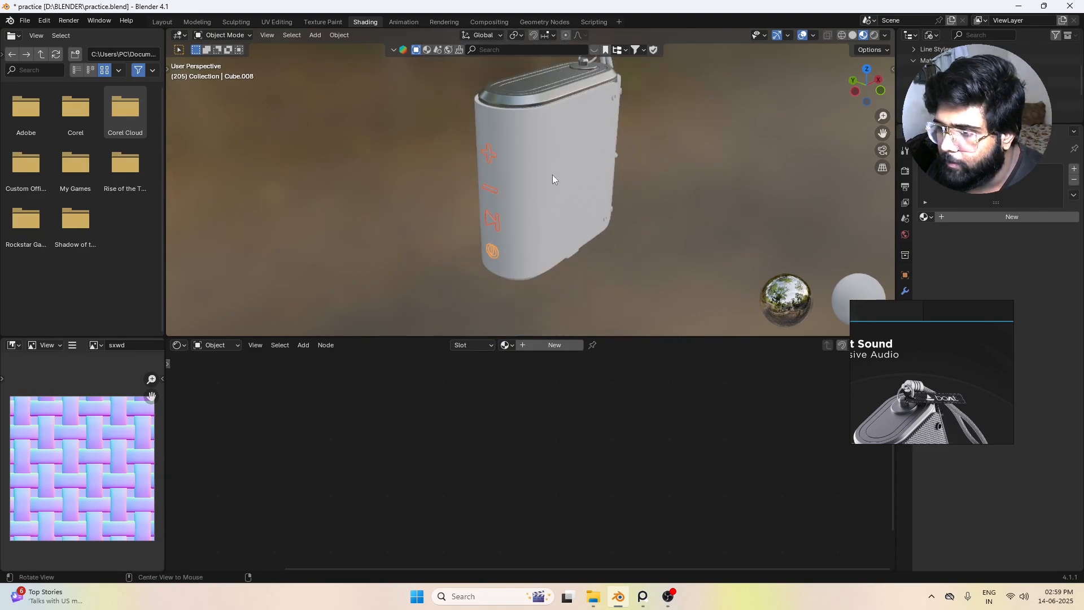
Step: Add the strap's ribbed clasp and the metal ring on the top cap to the symbol selection
alt+drag(552, 175, 509, 194)
alt+shift+drag(575, 132, 553, 189)
scroll(594, 160, up, 4)
alt+shift+drag(621, 98, 564, 188)
scroll(565, 189, up, 3)
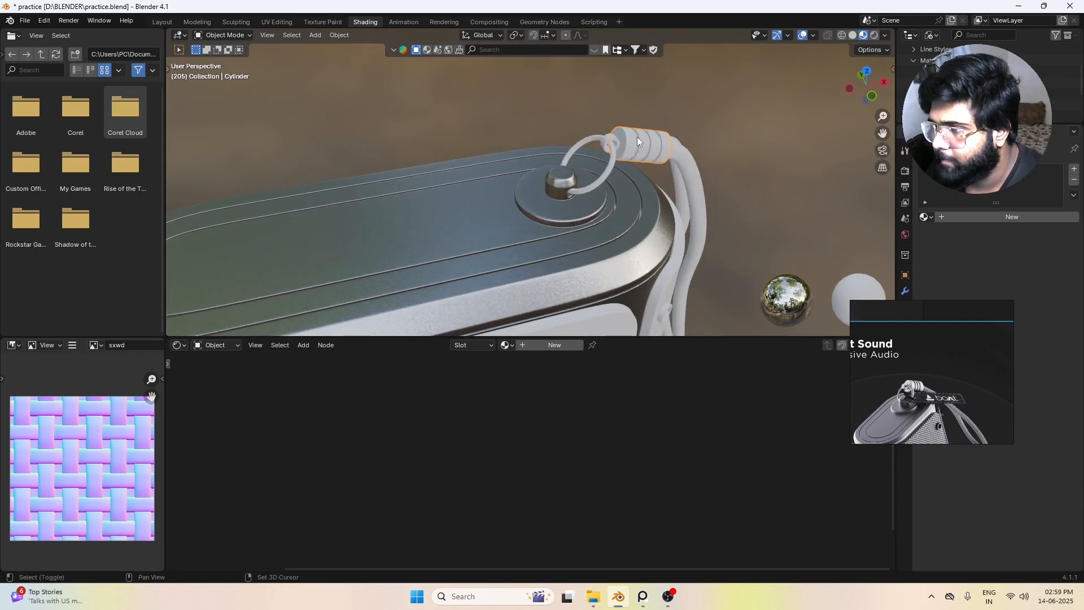
shift+click(597, 183)
scroll(625, 194, down, 3)
alt+drag(625, 194, 523, 224)
scroll(610, 207, down, 3)
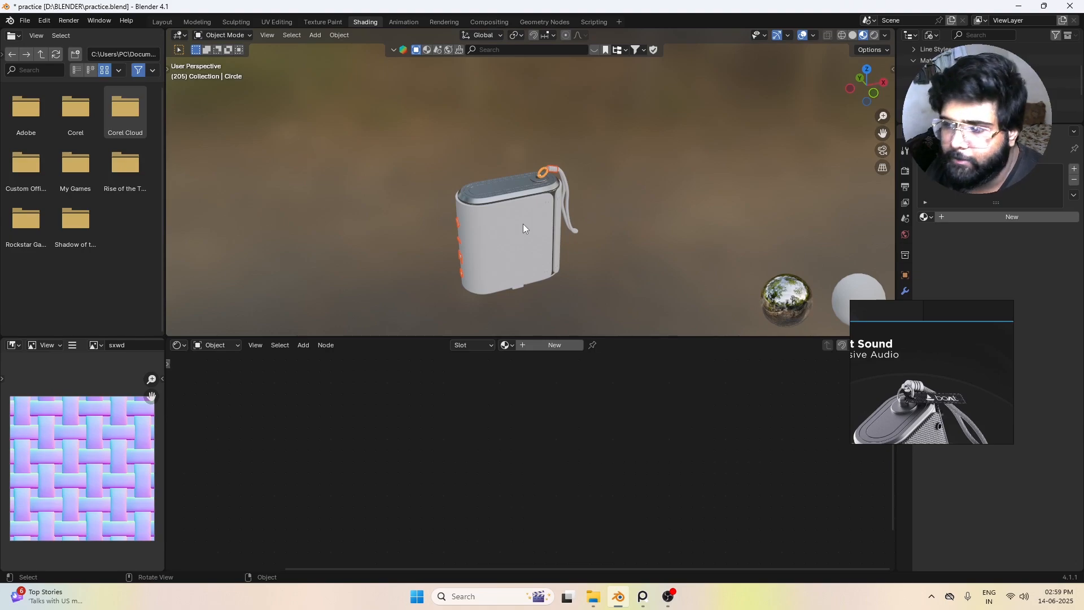
Step: Add the steel top cap to the selection as the active object and check the selected parts on the side
alt+shift+drag(523, 224, 552, 176)
alt+drag(552, 176, 556, 192)
scroll(574, 165, up, 5)
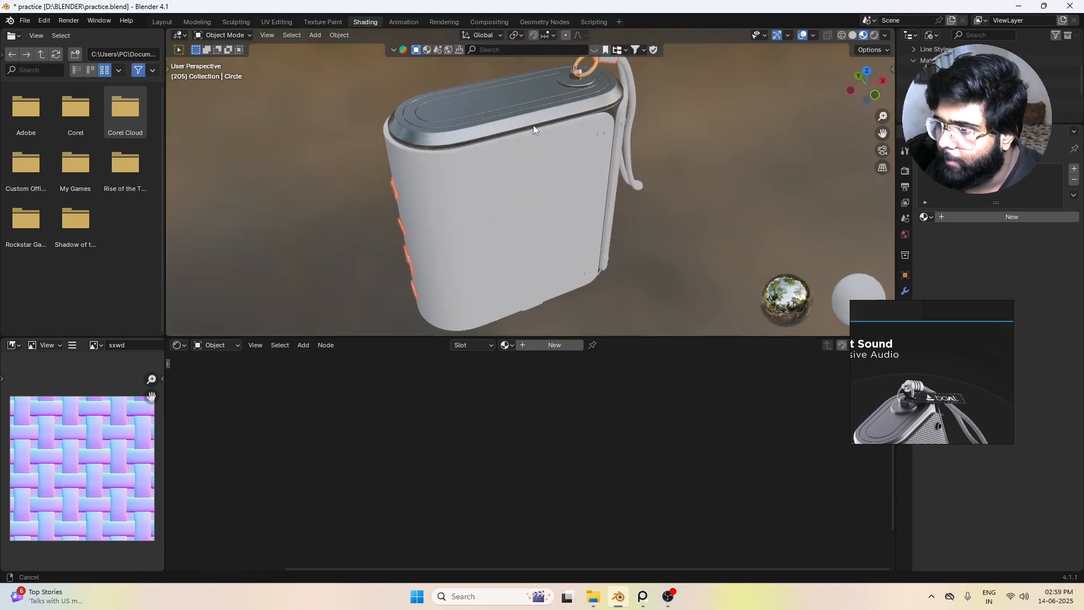
alt+shift+drag(533, 124, 532, 158)
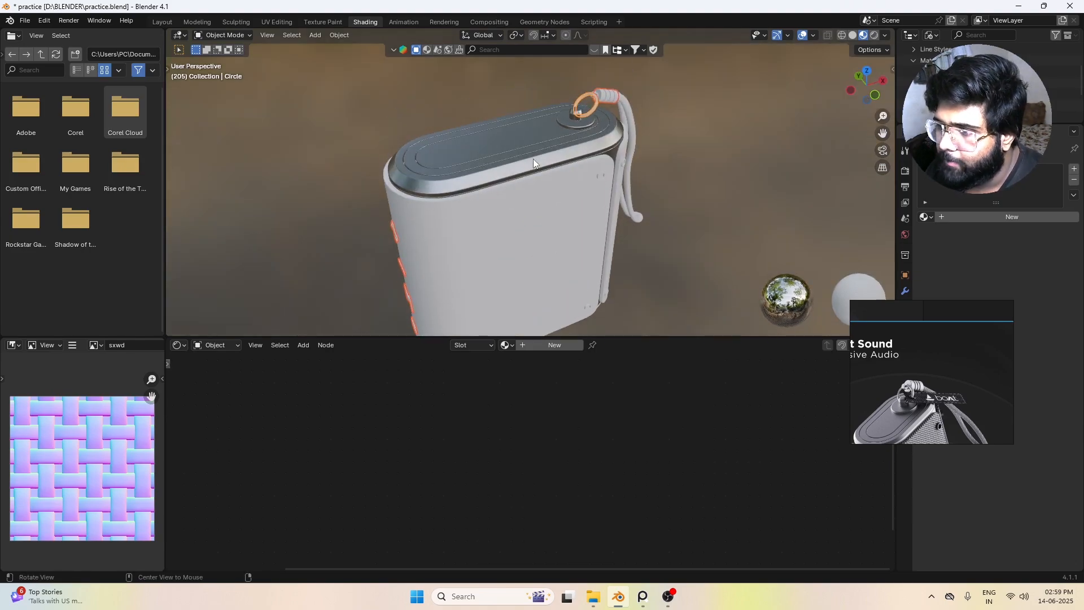
shift+click(498, 154)
middle_drag(513, 170, 425, 192)
scroll(439, 205, up, 6)
scroll(513, 188, down, 3)
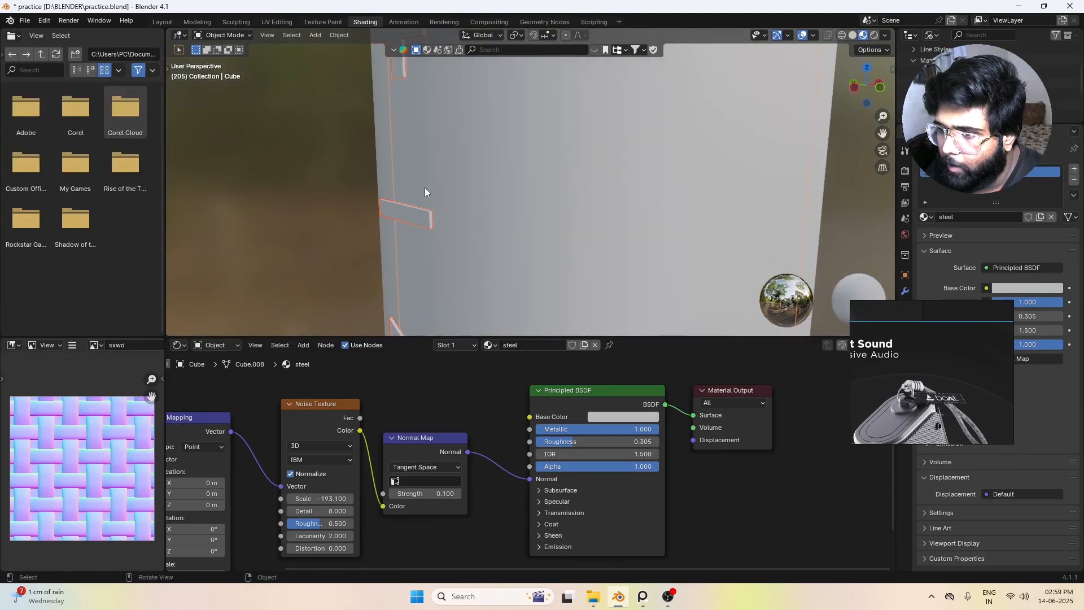
scroll(429, 252, down, 4)
mouse_move(566, 174)
middle_down()
mouse_move(603, 138)
mouse_move(563, 180)
middle_up()
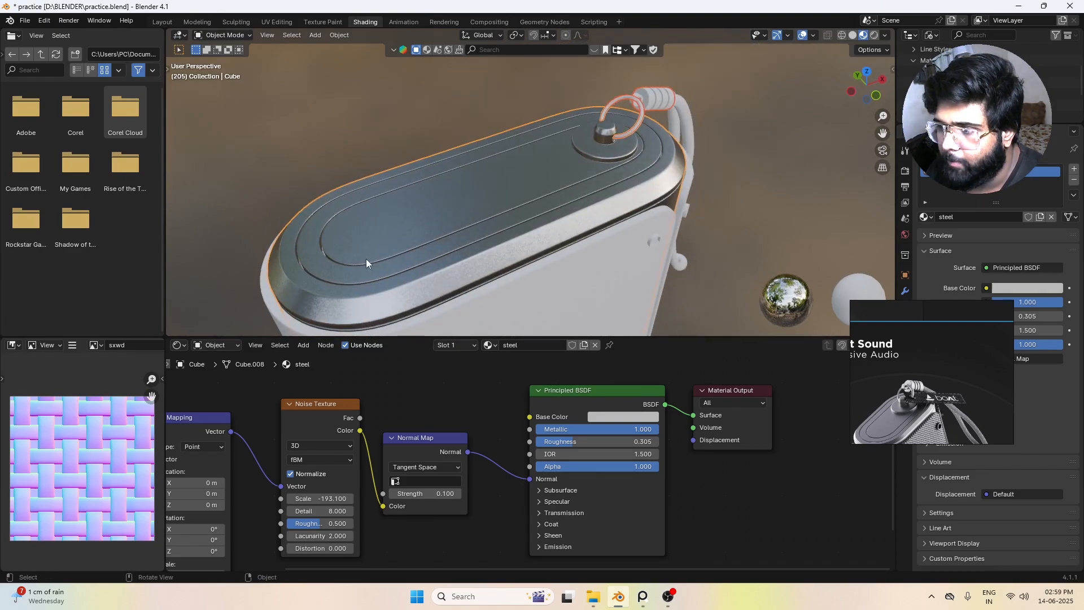
Step: Link the top cap's steel material to the selected symbols, clasp and ring, leaving only the cap selected
scroll(366, 259, down, 3)
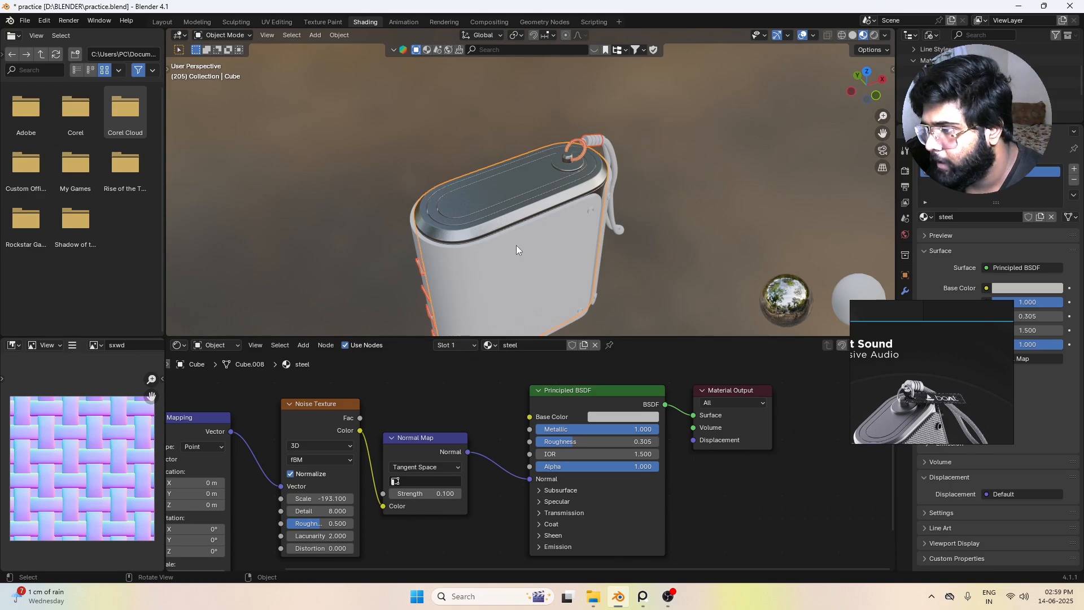
scroll(665, 113, up, 3)
middle_drag(665, 113, 636, 119)
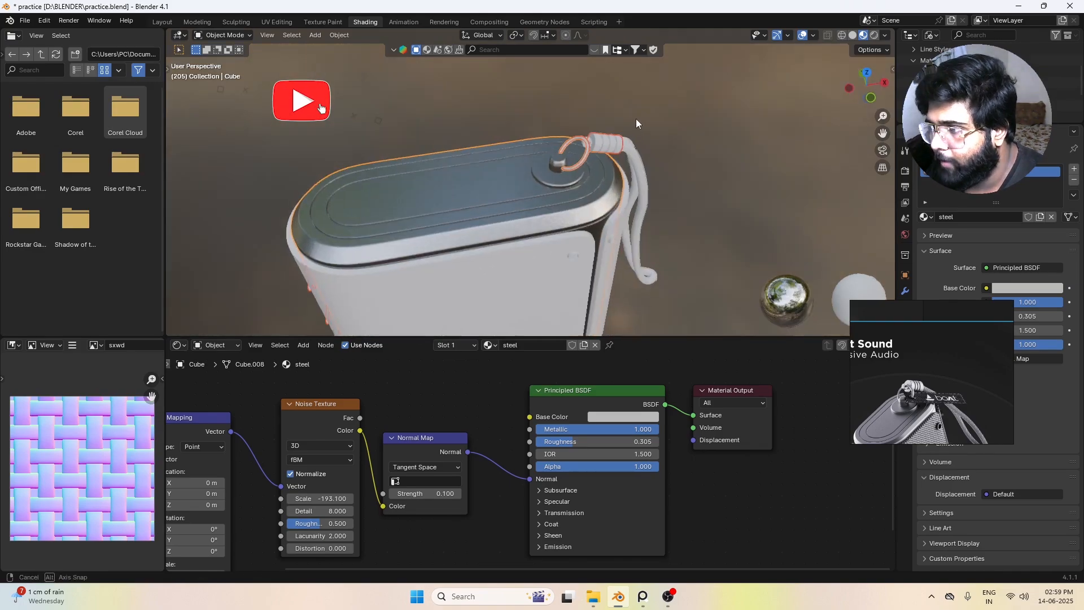
scroll(621, 134, up, 3)
scroll(622, 134, up, 2)
scroll(719, 137, down, 5)
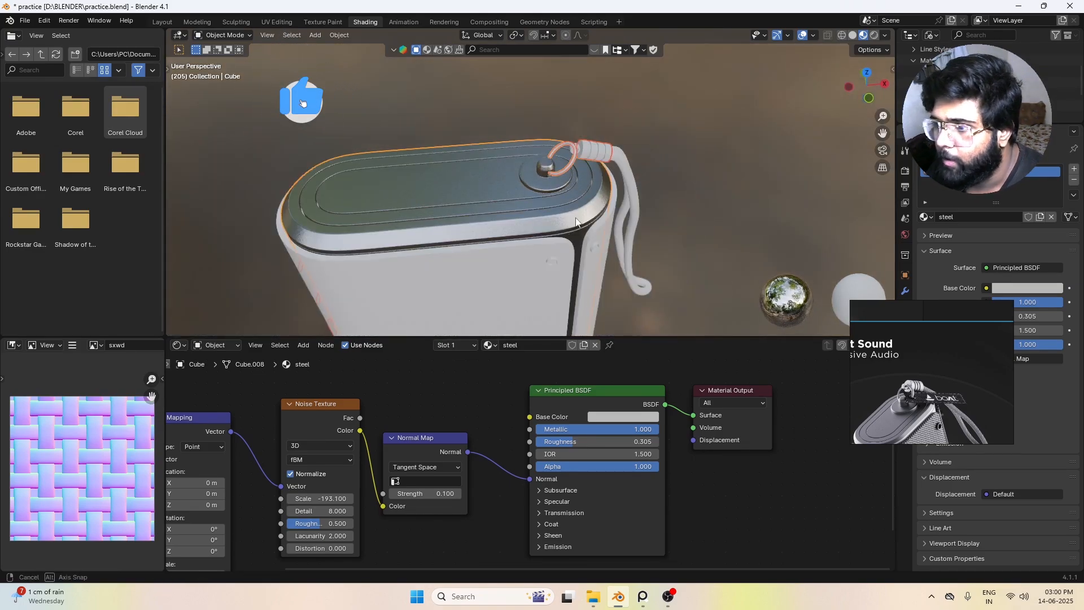
middle_drag(564, 227, 595, 205)
key(ctrl+l)
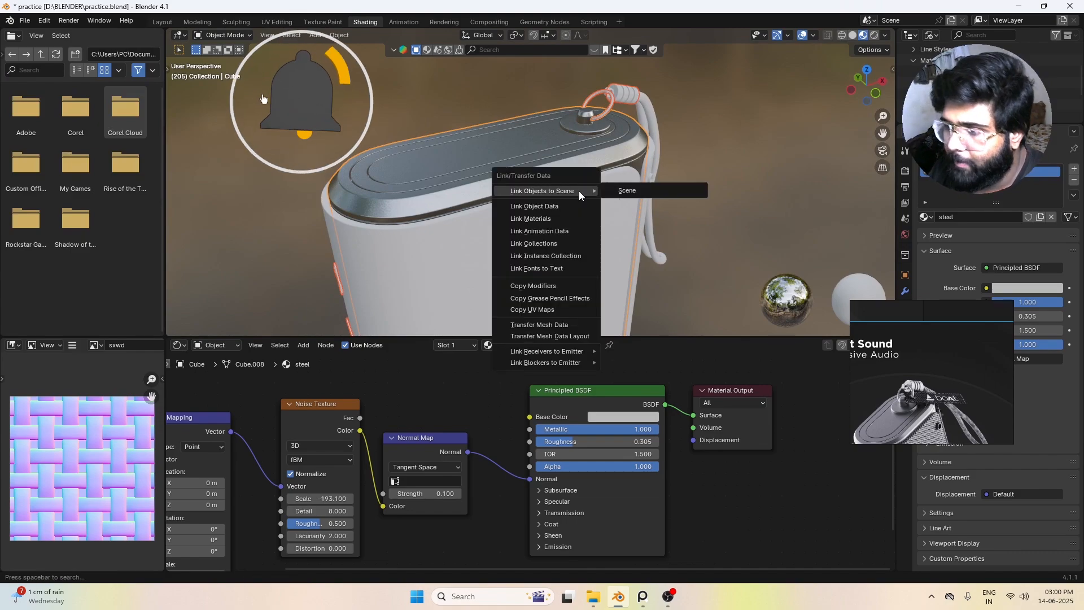
click(547, 219)
middle_drag(699, 135, 503, 164)
click(529, 164)
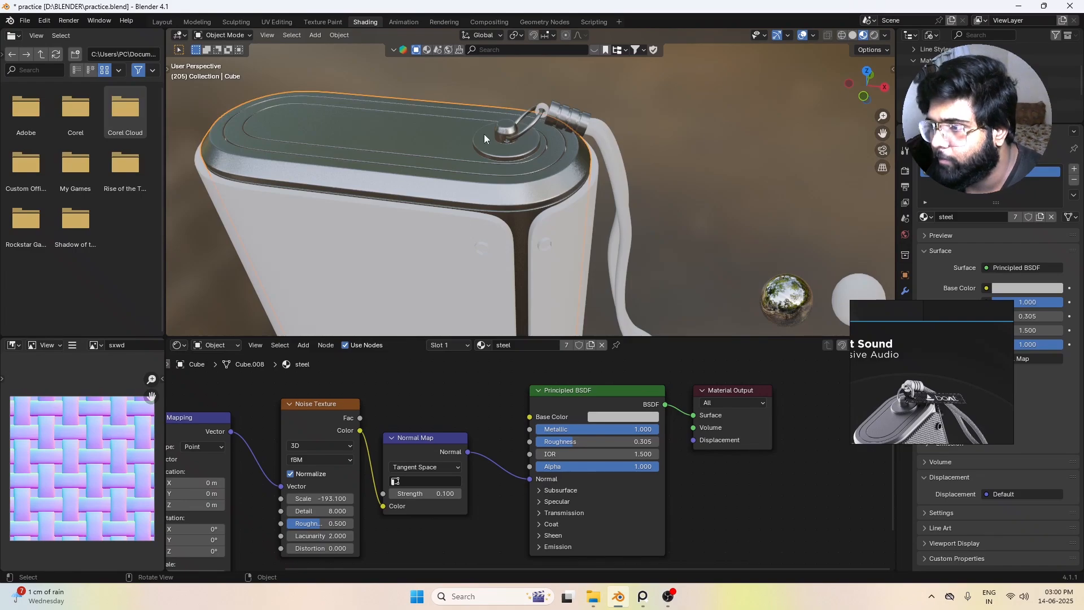
Step: Assign the existing steel material to the small round connector between the metal ring and the strap clasp
scroll(638, 131, up, 4)
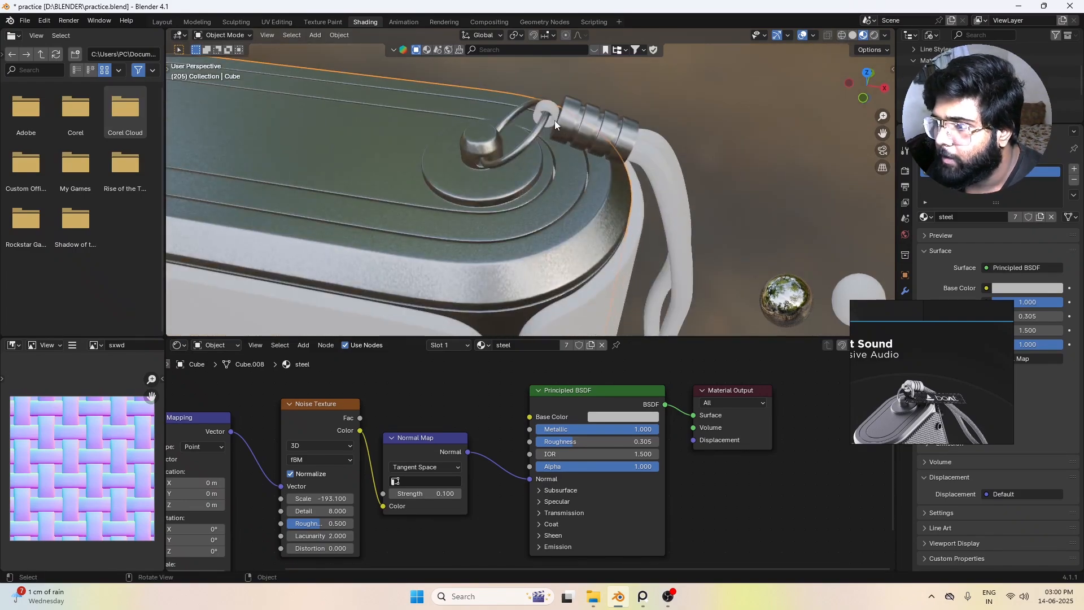
click(550, 114)
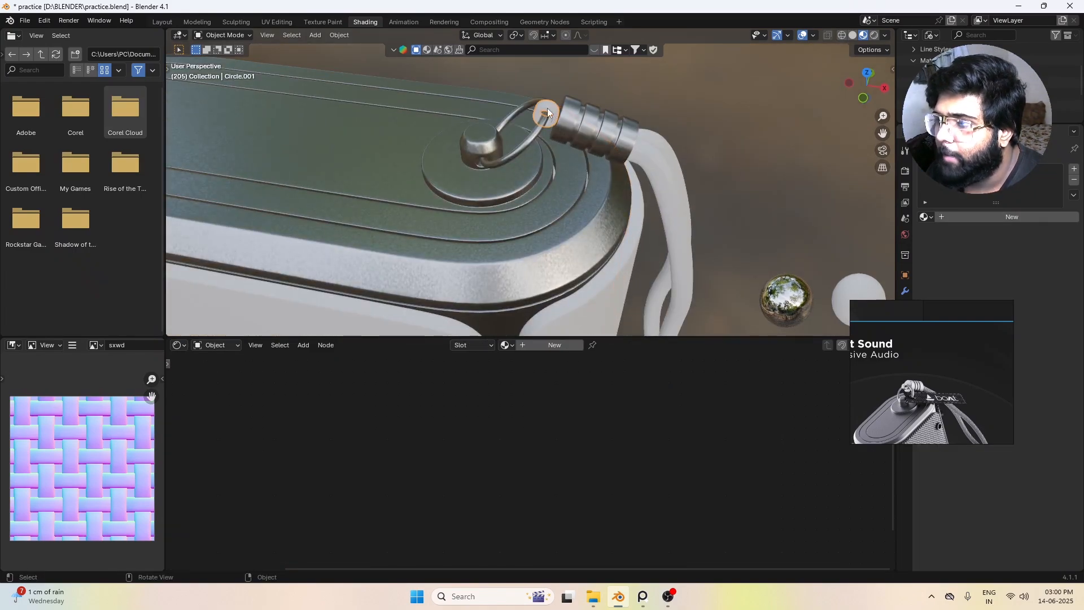
click(509, 346)
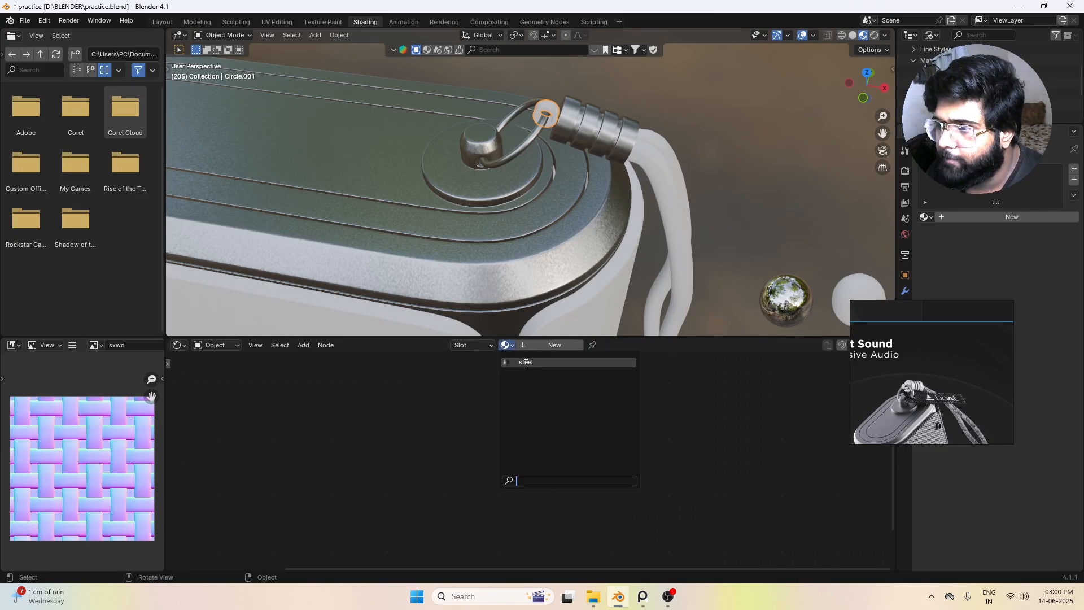
click(525, 363)
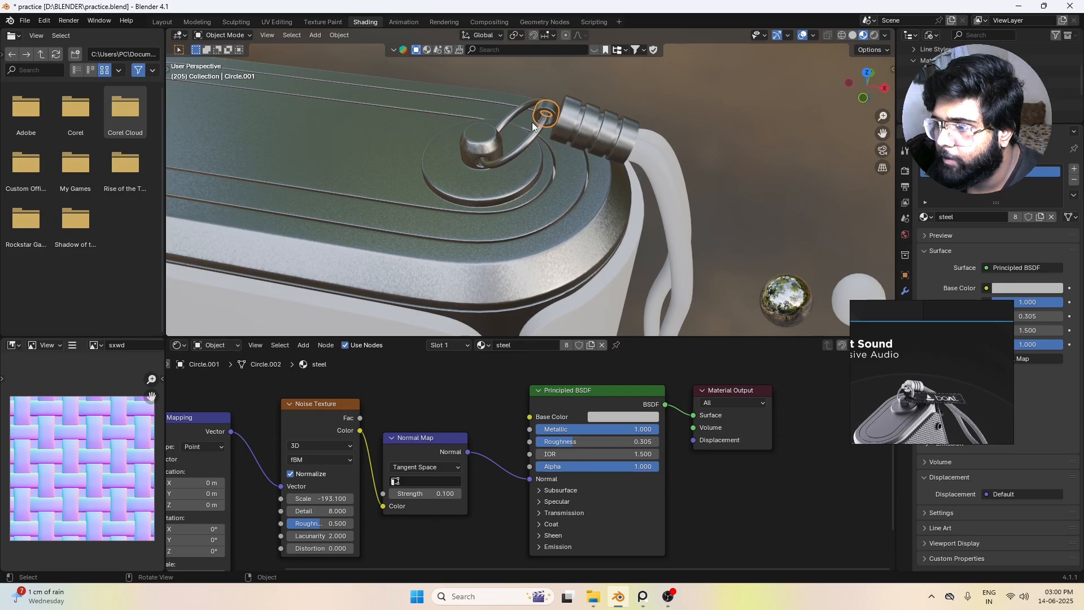
middle_drag(532, 125, 614, 174)
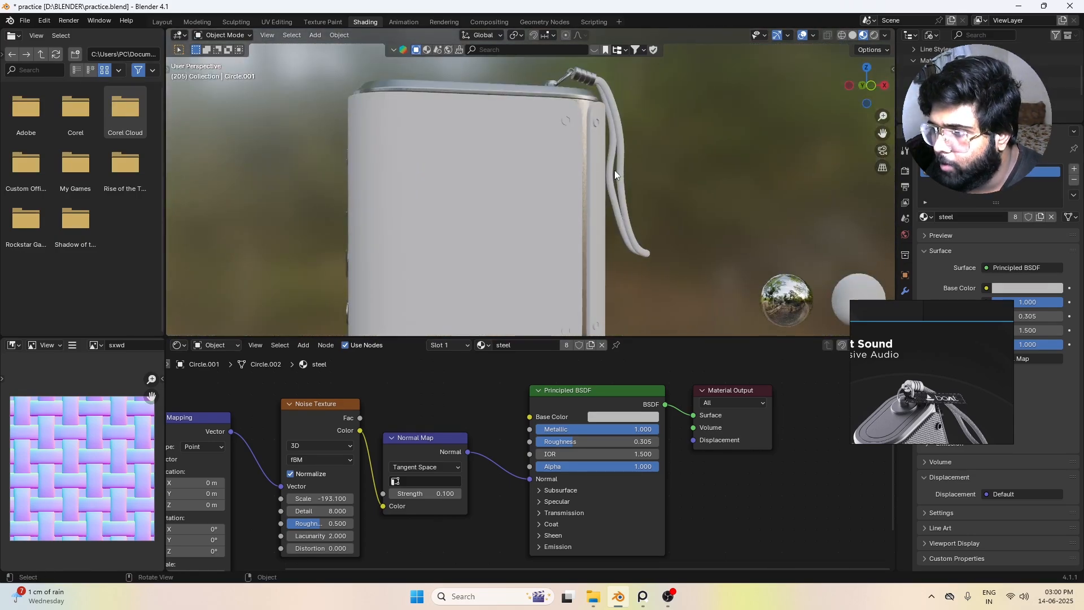
Step: Assign the existing steel material to the outer rim and the inner inset piece on the speaker's underside
scroll(611, 167, down, 5)
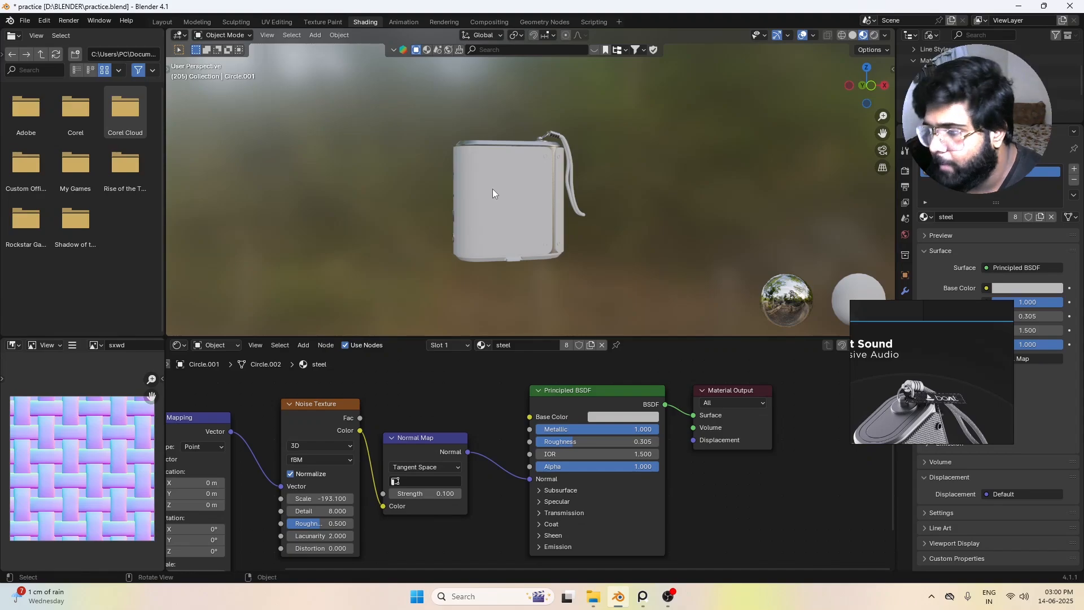
middle_drag(492, 189, 531, 184)
scroll(536, 185, up, 5)
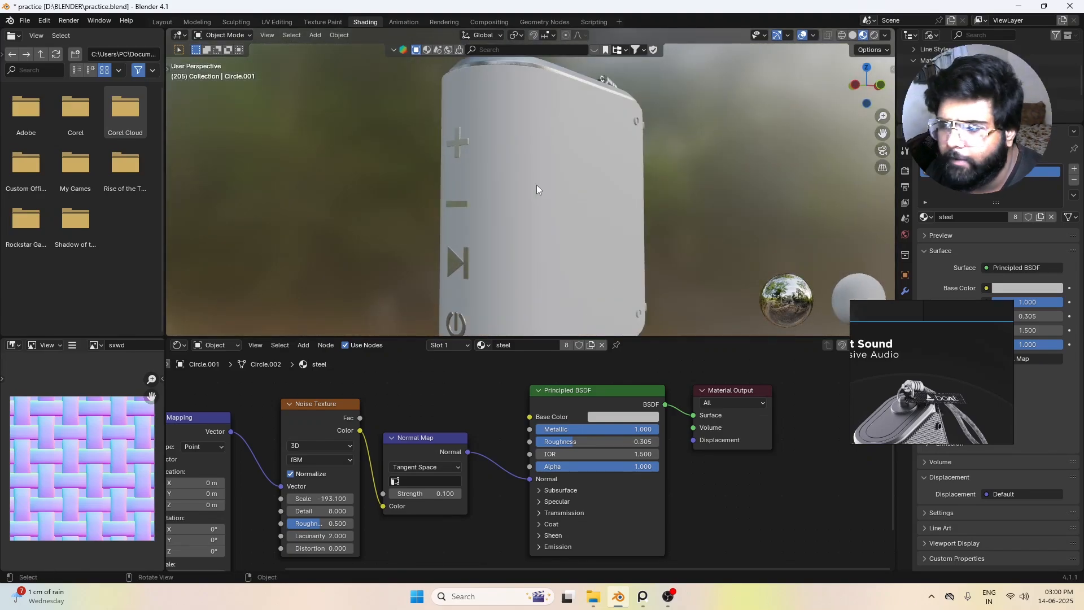
scroll(536, 184, down, 5)
middle_drag(682, 216, 547, 201)
scroll(553, 235, up, 4)
click(526, 142)
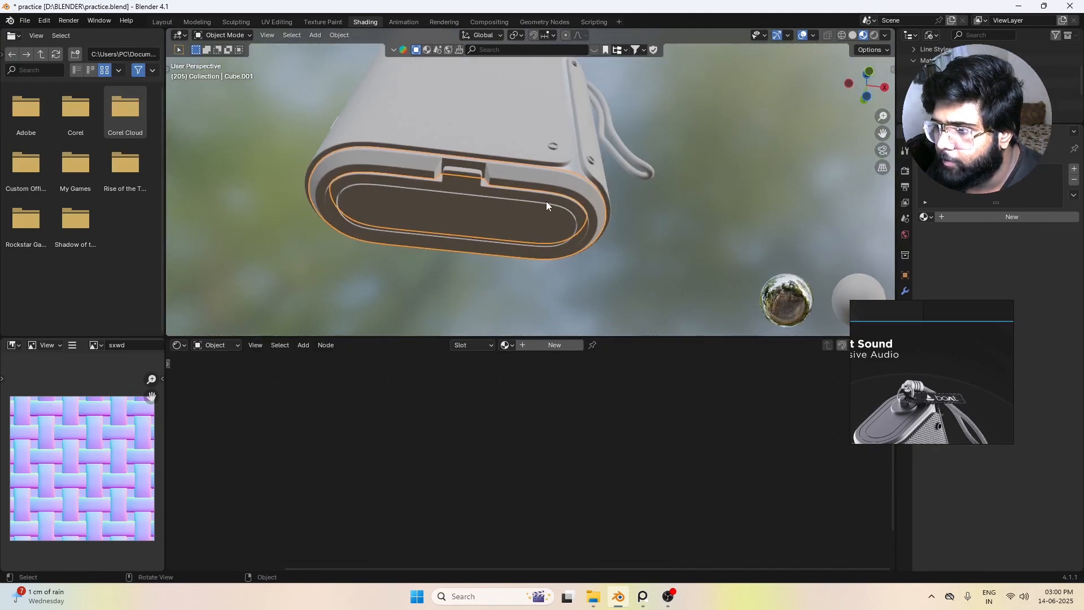
click(503, 345)
click(526, 362)
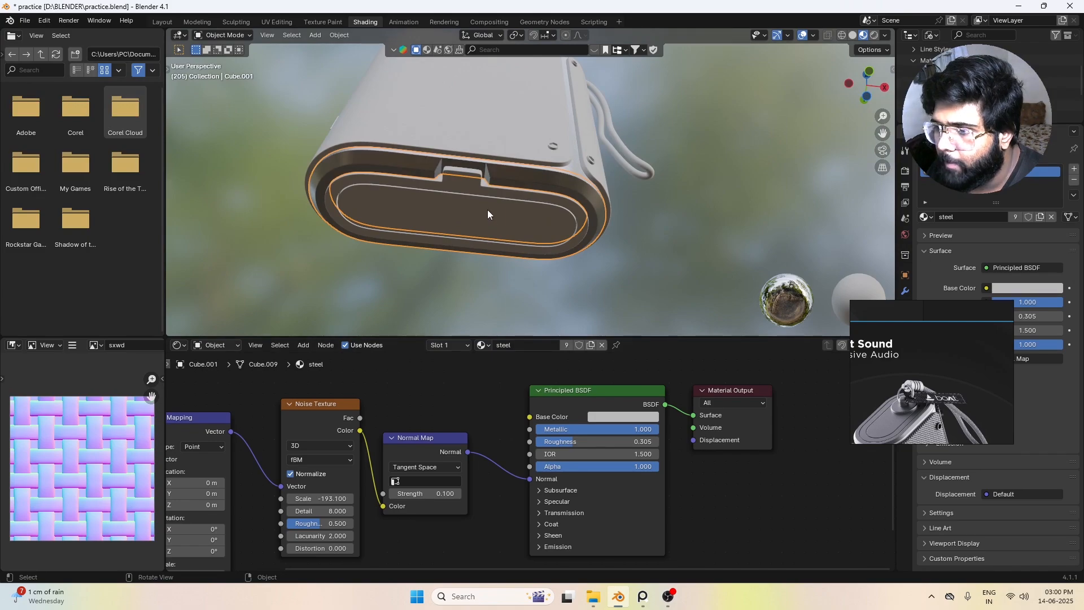
click(487, 210)
click(503, 345)
click(520, 365)
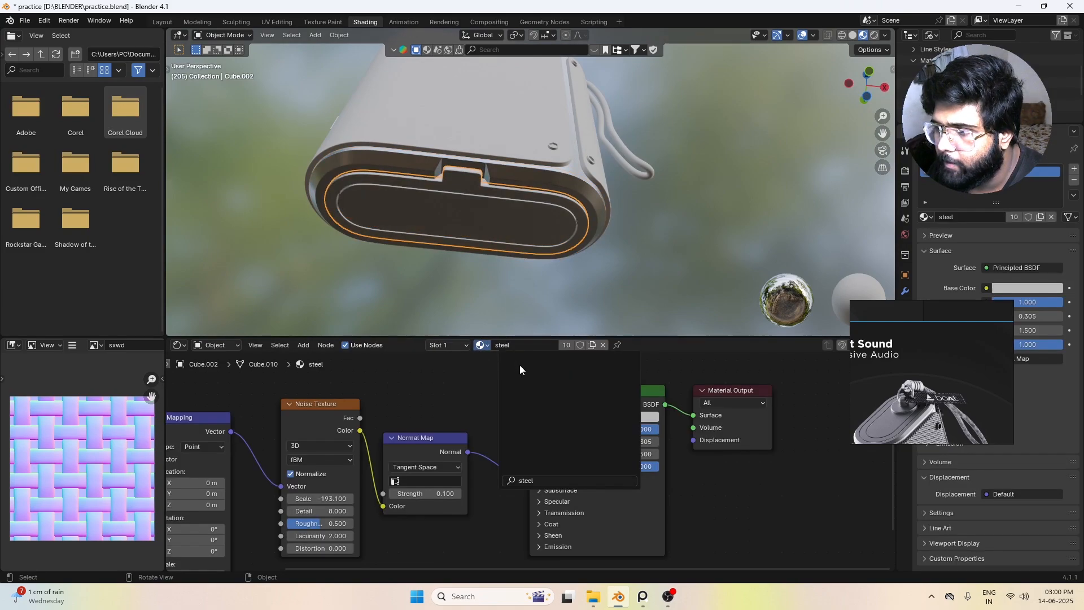
Step: Create a new material named "black" on the small round rivet in the front panel's upper corner near the strap
middle_drag(625, 234, 525, 111)
scroll(517, 208, up, 4)
scroll(552, 184, up, 4)
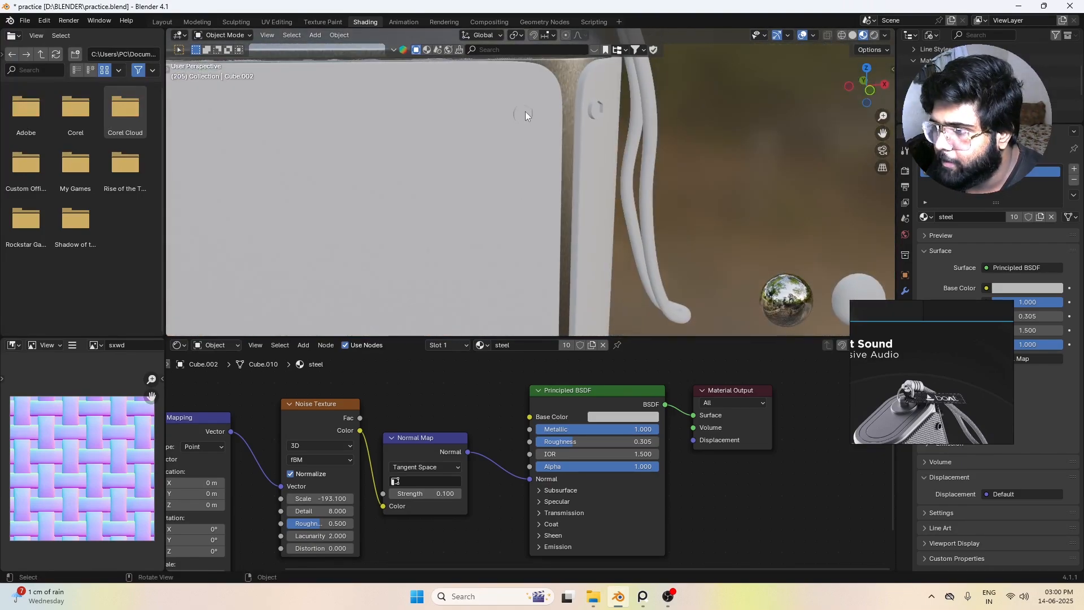
click(524, 113)
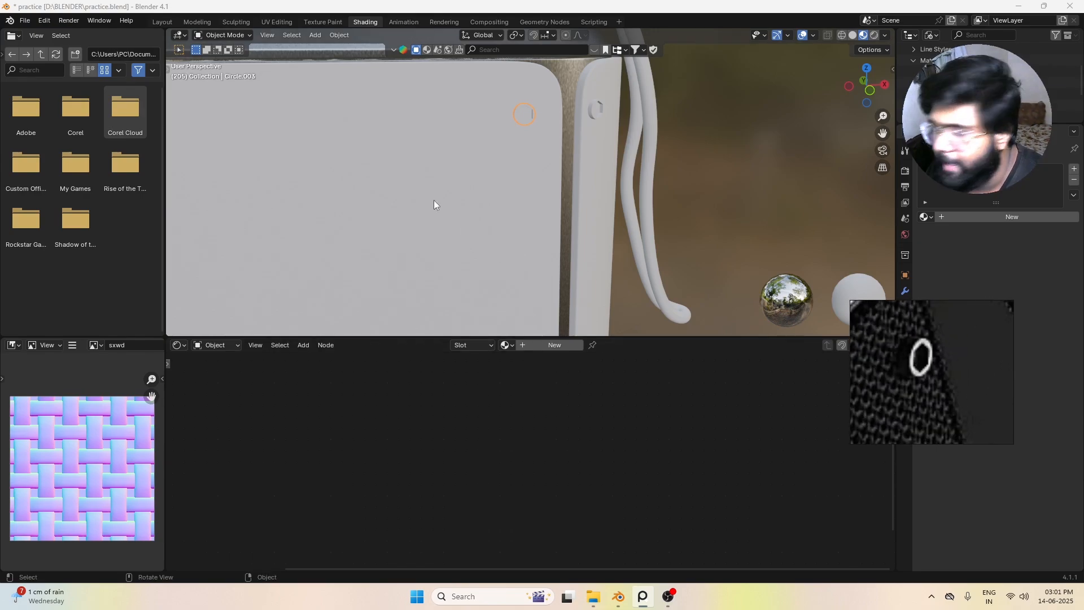
scroll(434, 199, down, 6)
scroll(573, 185, up, 4)
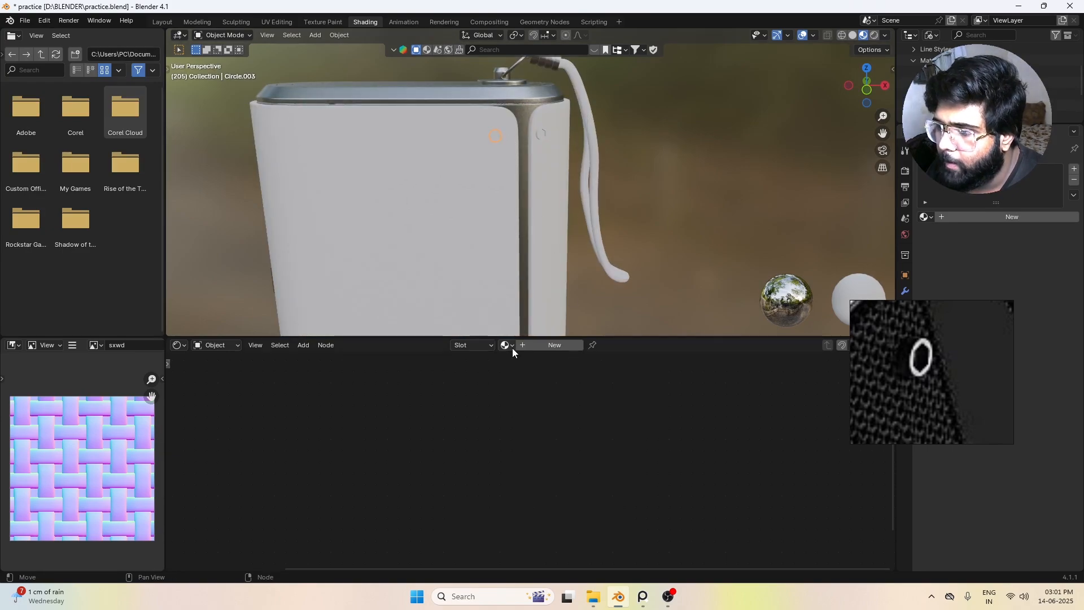
click(534, 345)
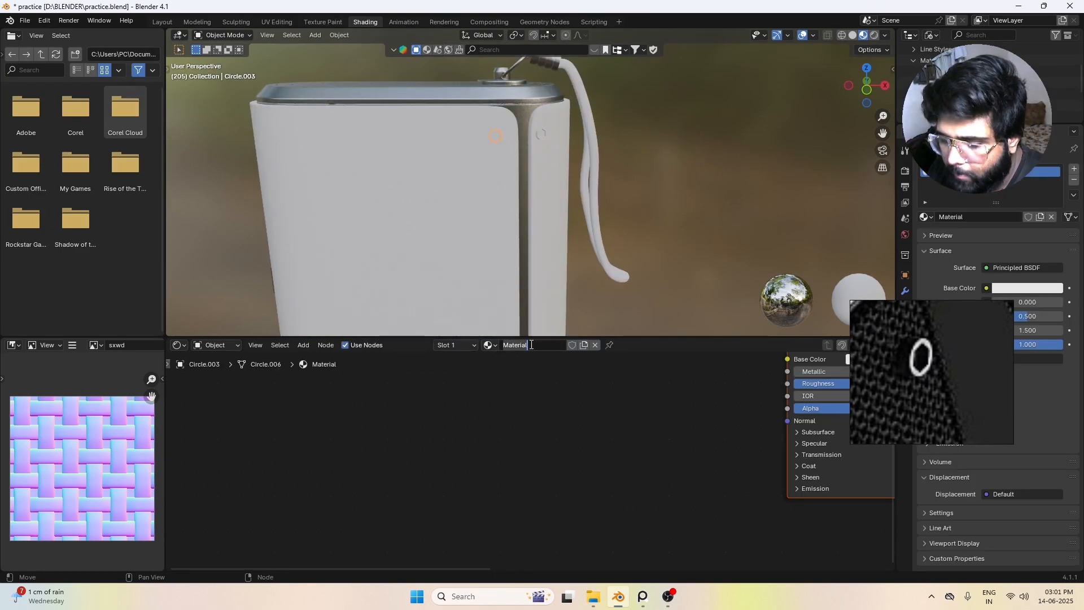
text(b)
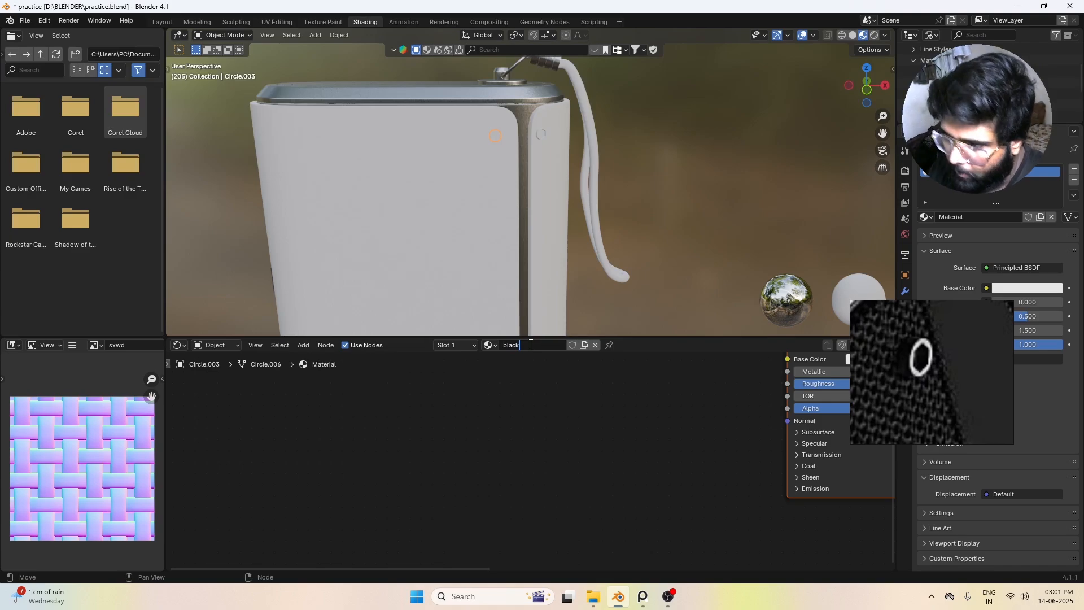
text(lack)
key(Return)
Step: Set the black material's Principled BSDF Base Color to pure black with Value 0
scroll(587, 149, down, 3)
scroll(751, 398, down, 2)
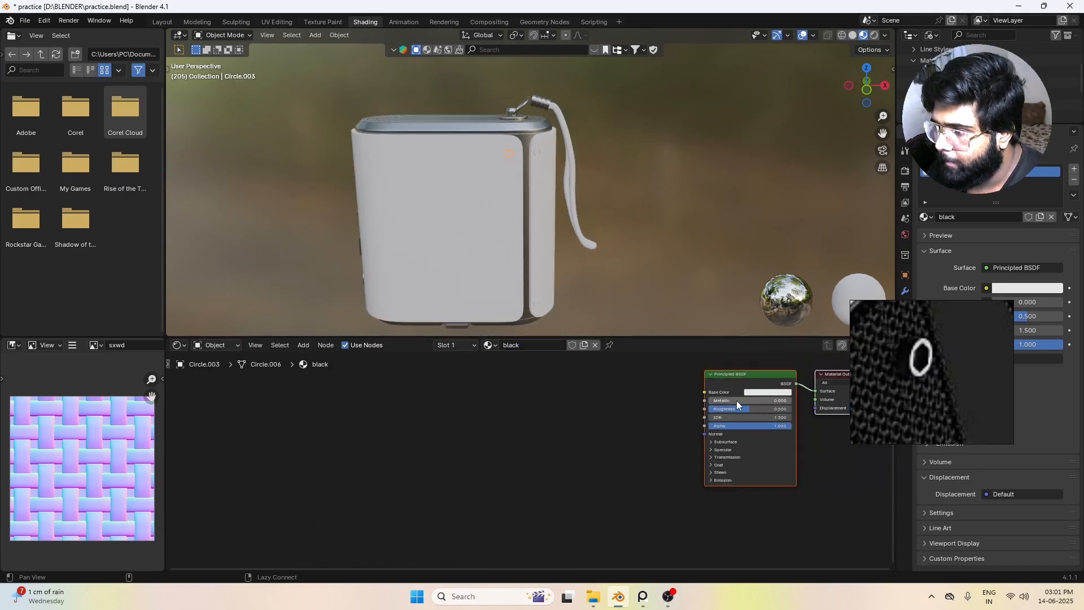
middle_drag(736, 401, 541, 437)
scroll(541, 437, up, 3)
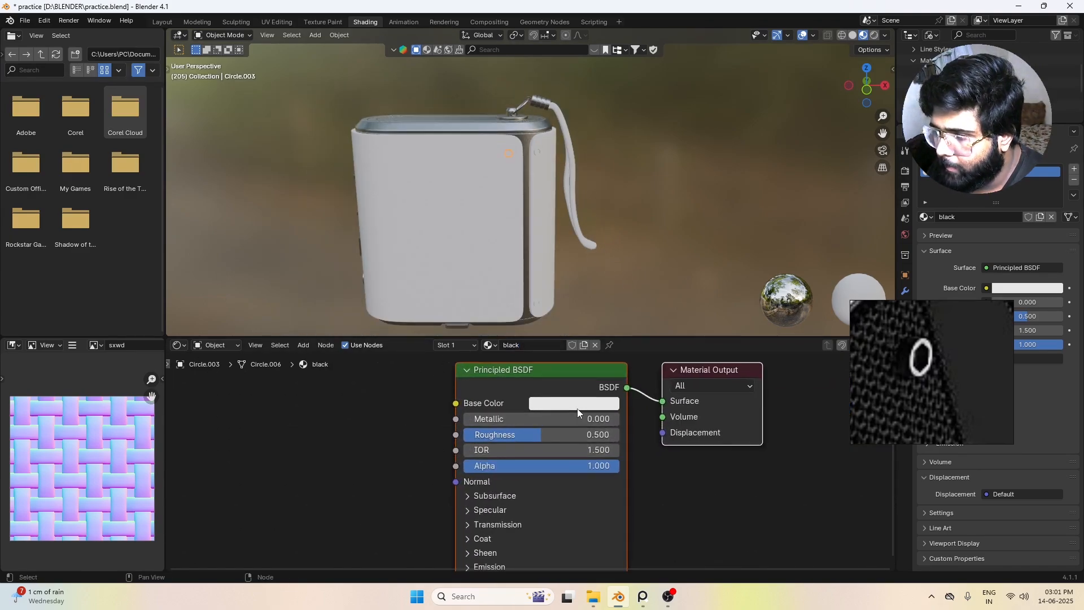
click(576, 404)
drag(673, 192, 672, 301)
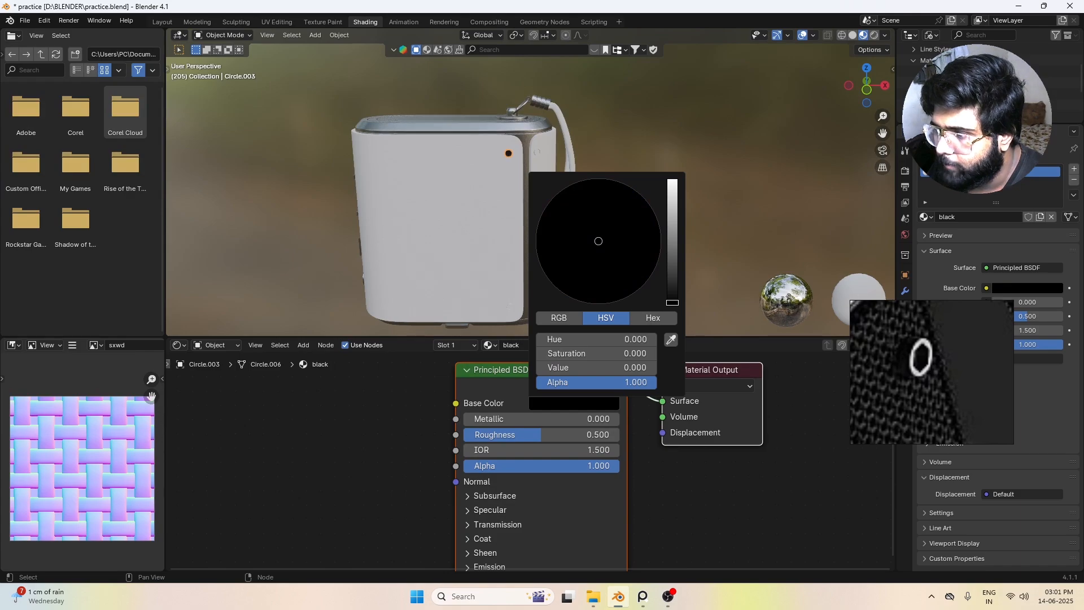
Step: Set the black rivet material's Metallic to 0.364 and Roughness to 0.277
scroll(520, 189, up, 4)
middle_drag(474, 136, 504, 289)
scroll(580, 140, up, 5)
drag(485, 420, 521, 418)
scroll(590, 265, up, 7)
scroll(597, 305, down, 5)
click(618, 221)
middle_drag(617, 221, 644, 201)
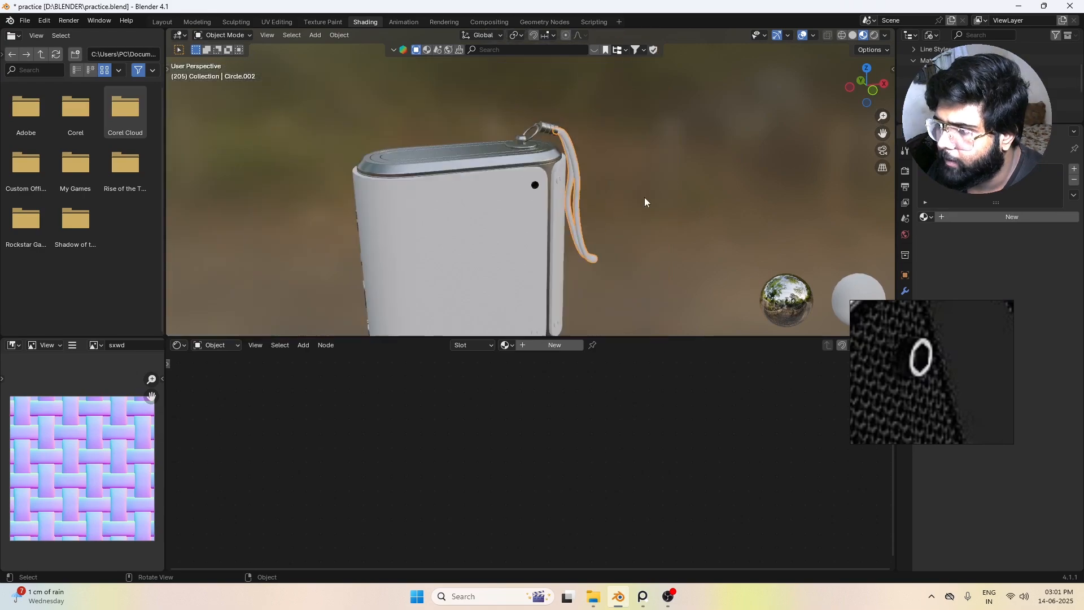
Step: Link the black material from the finished upper rivet to the three other rivets beside the panel seam
alt+drag(579, 249, 552, 184)
click(535, 150)
shift+click(493, 252)
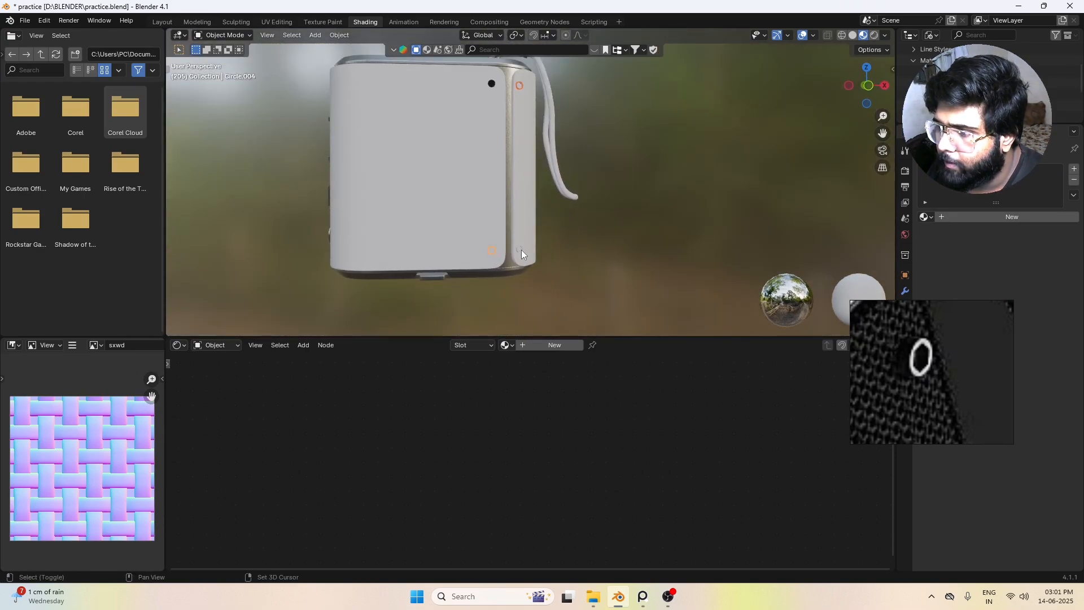
shift+click(493, 84)
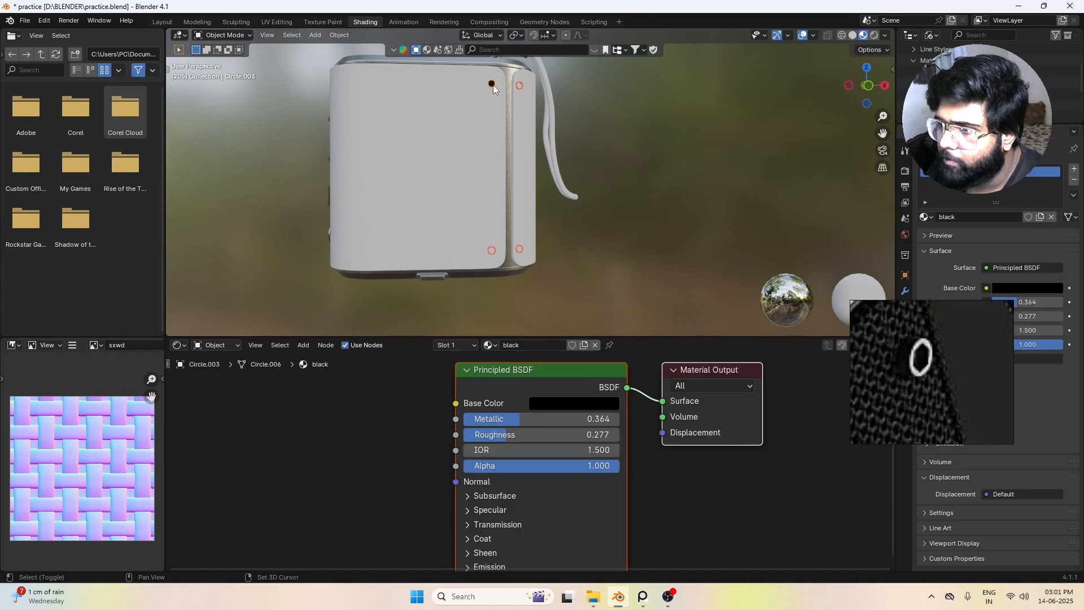
key(ctrl+l)
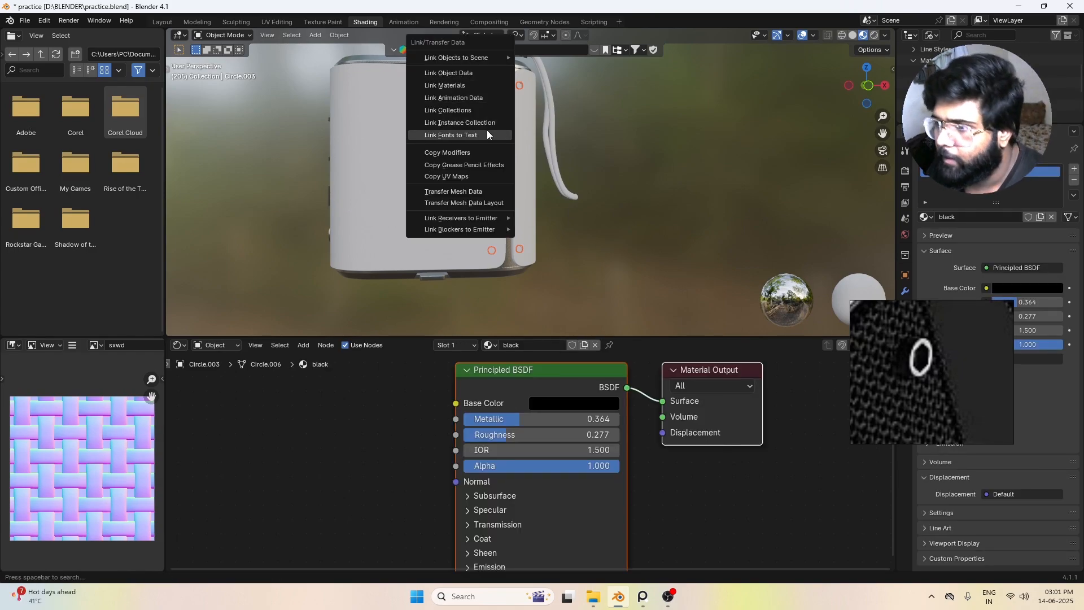
click(458, 87)
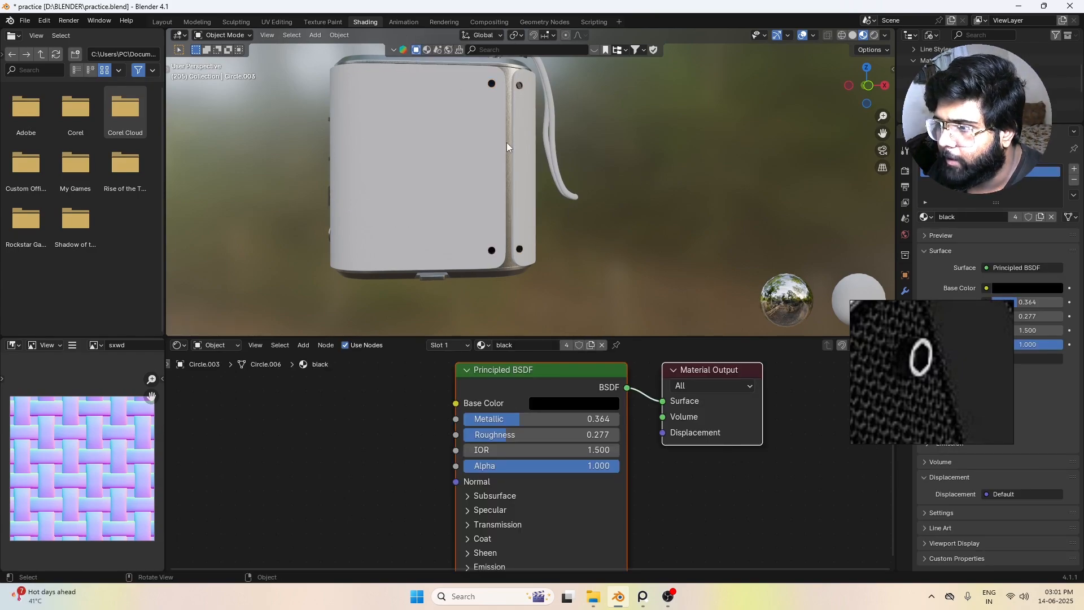
Step: Inspect the rivets around the speaker model and examine the fabric weave on the speaker body in the reference image
middle_drag(506, 142, 491, 180)
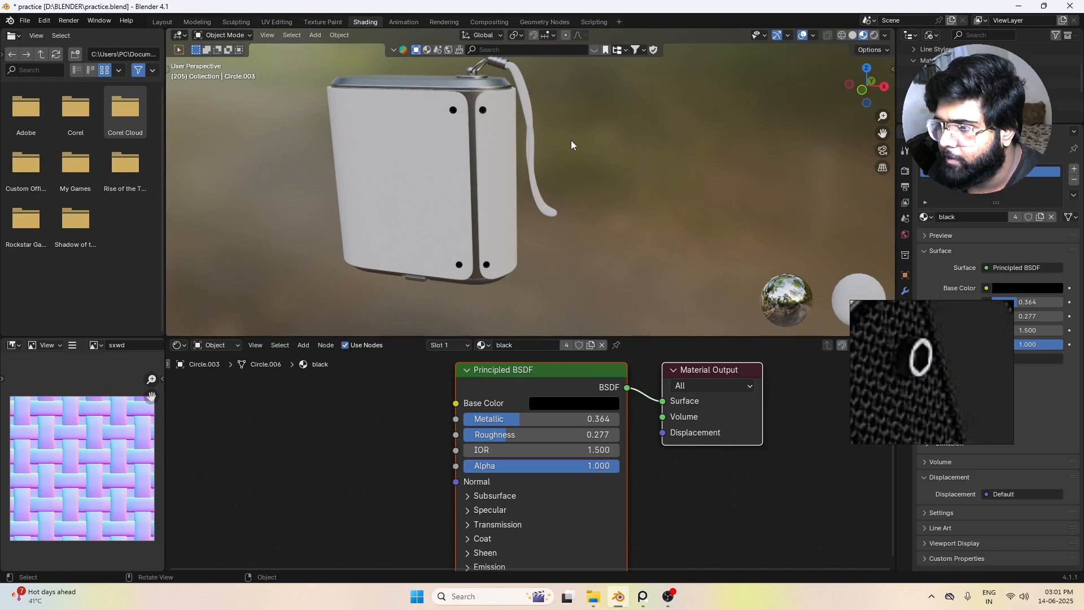
middle_drag(598, 186, 558, 161)
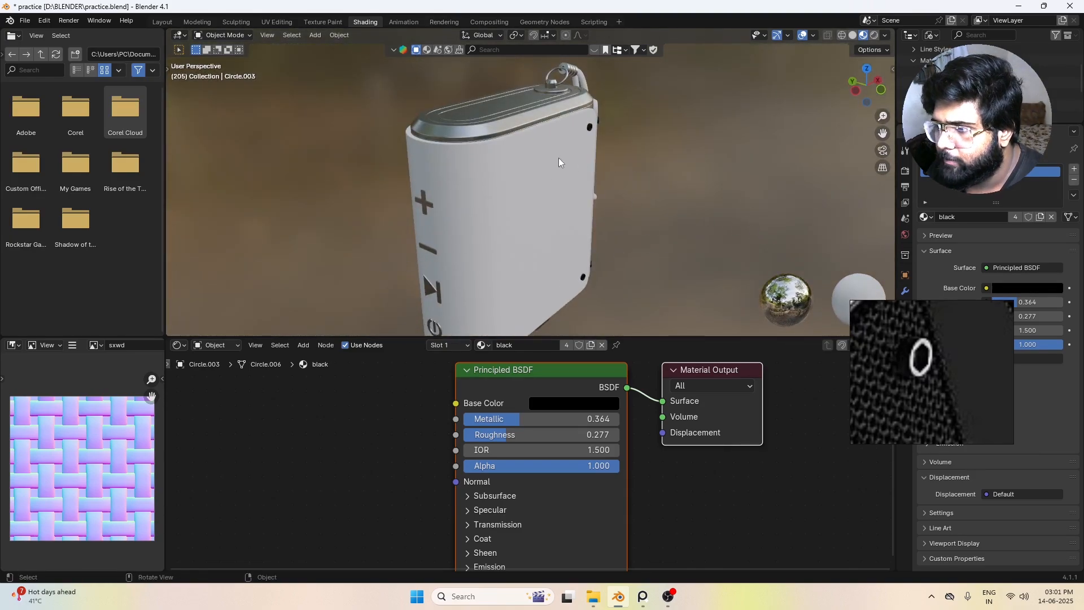
scroll(712, 131, down, 3)
scroll(917, 380, down, 4)
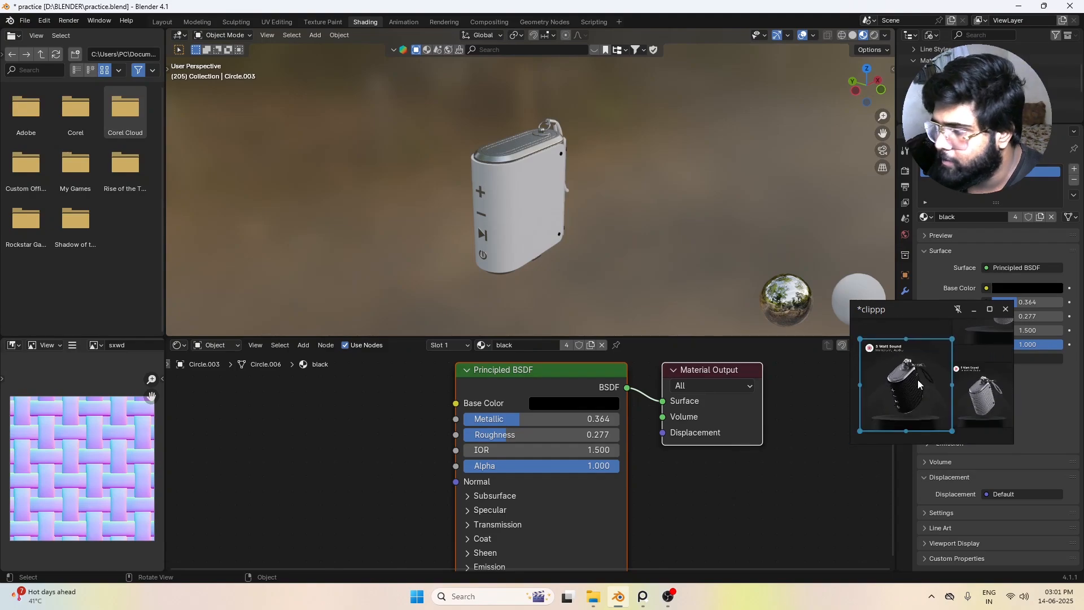
scroll(917, 379, up, 10)
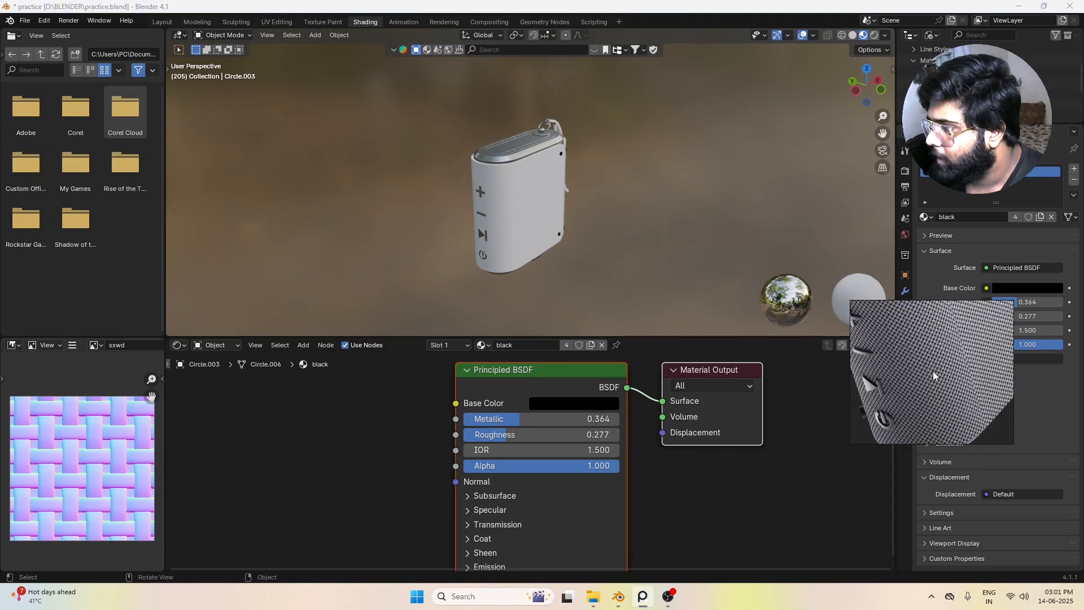
scroll(932, 371, up, 5)
scroll(922, 373, down, 4)
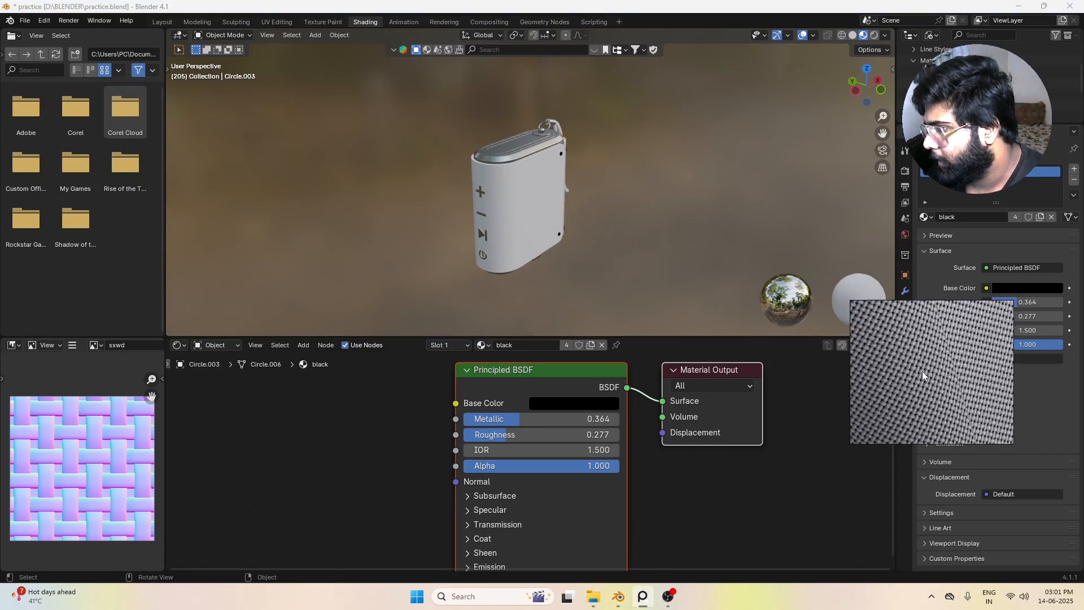
scroll(922, 373, up, 3)
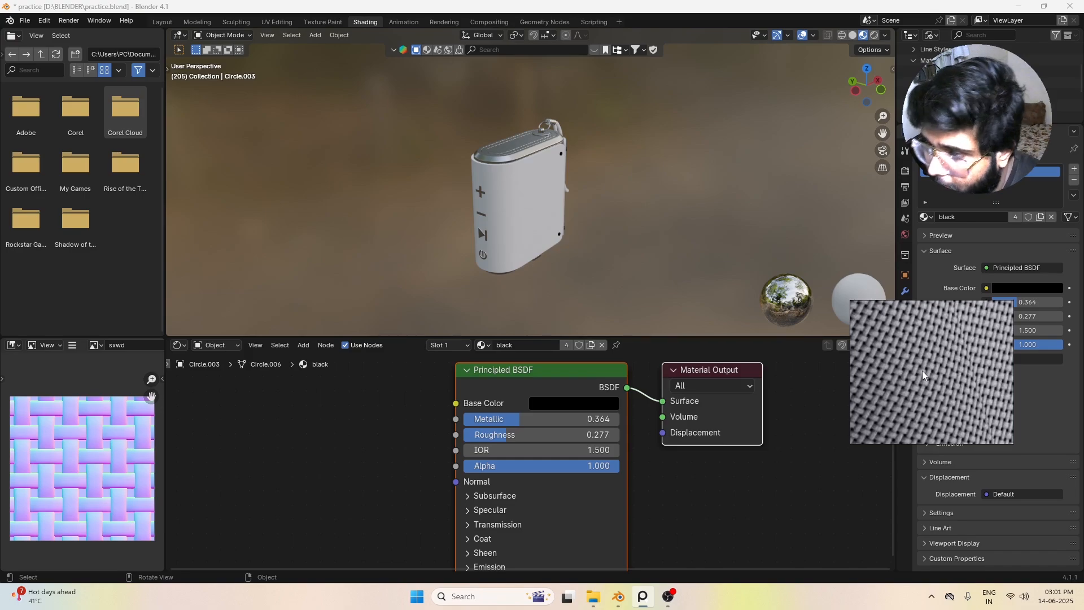
scroll(974, 344, down, 5)
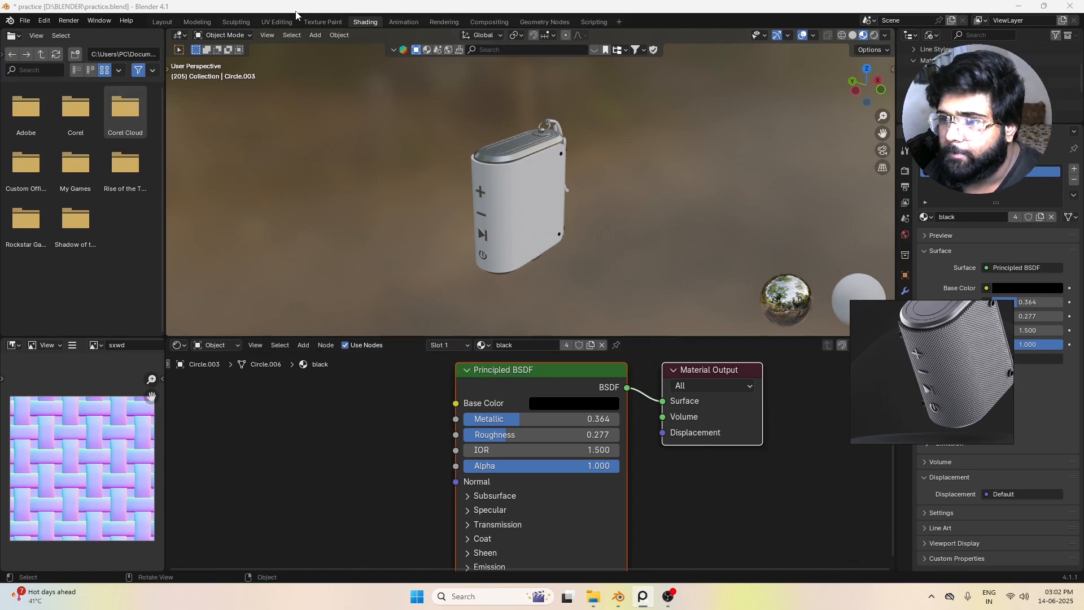
Step: In the Layout workspace, move the whole speaker about 8.47 m in the negative X direction, clear of the origin
click(163, 22)
scroll(606, 240, down, 4)
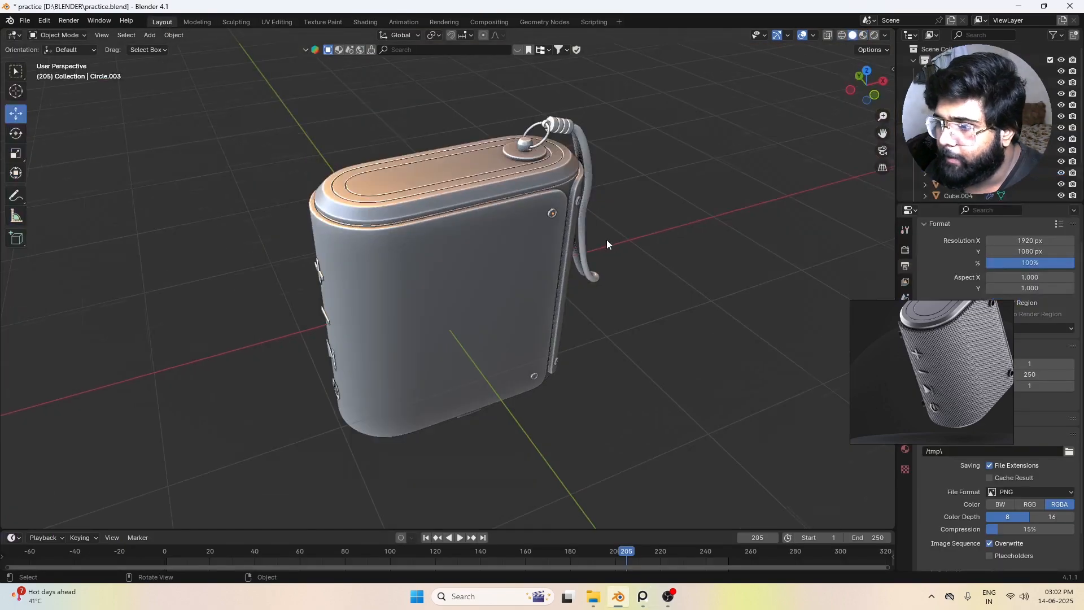
drag(303, 197, 549, 387)
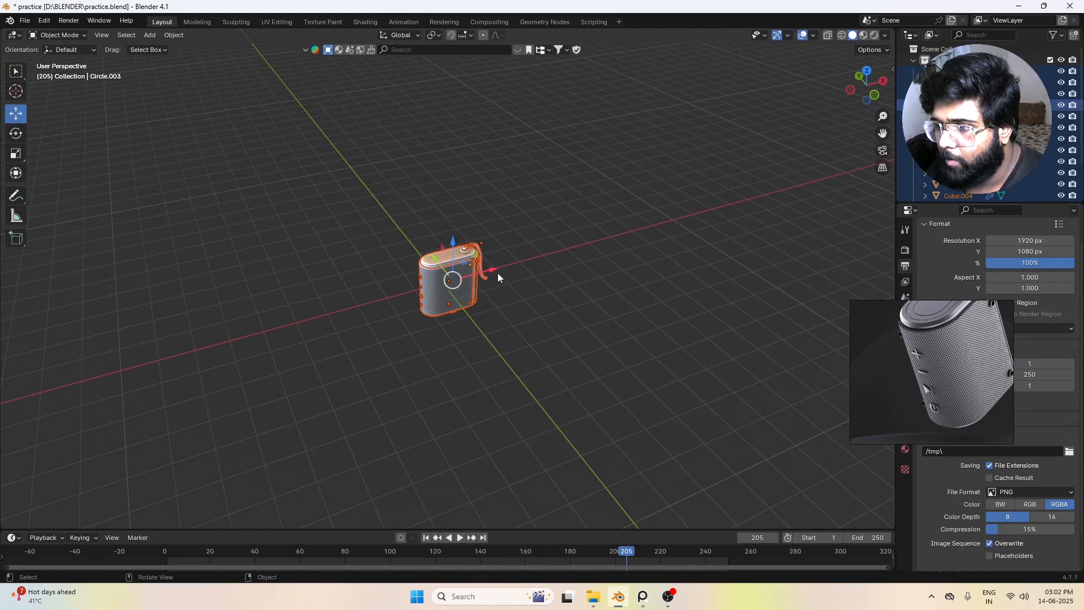
drag(498, 275, 473, 315)
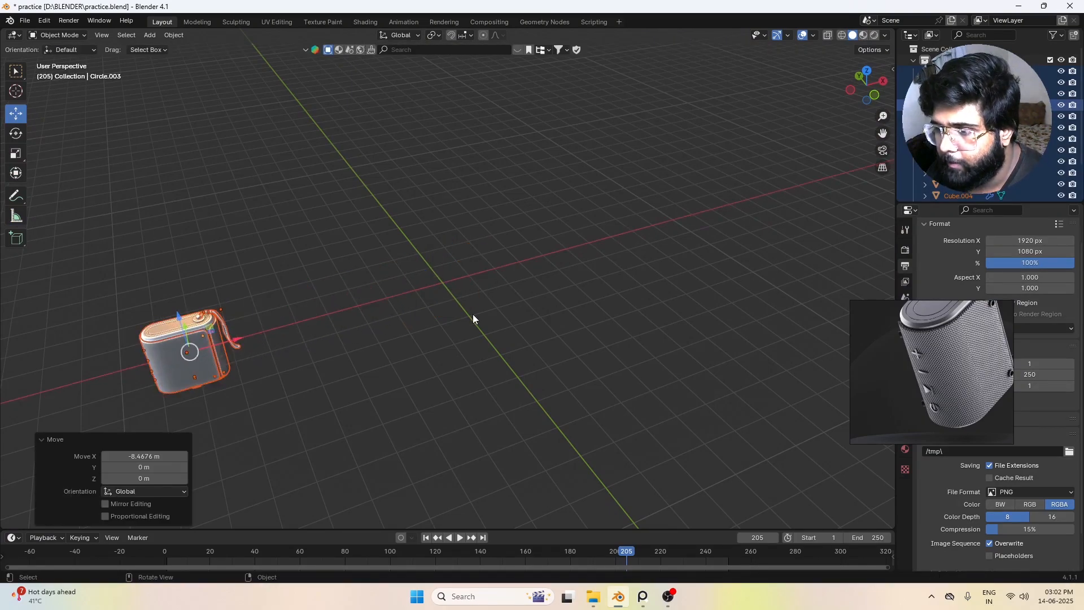
click(471, 316)
Step: Reset the 3D cursor to the world origin and add a 2 m plane there in top view
middle_drag(431, 310, 432, 295)
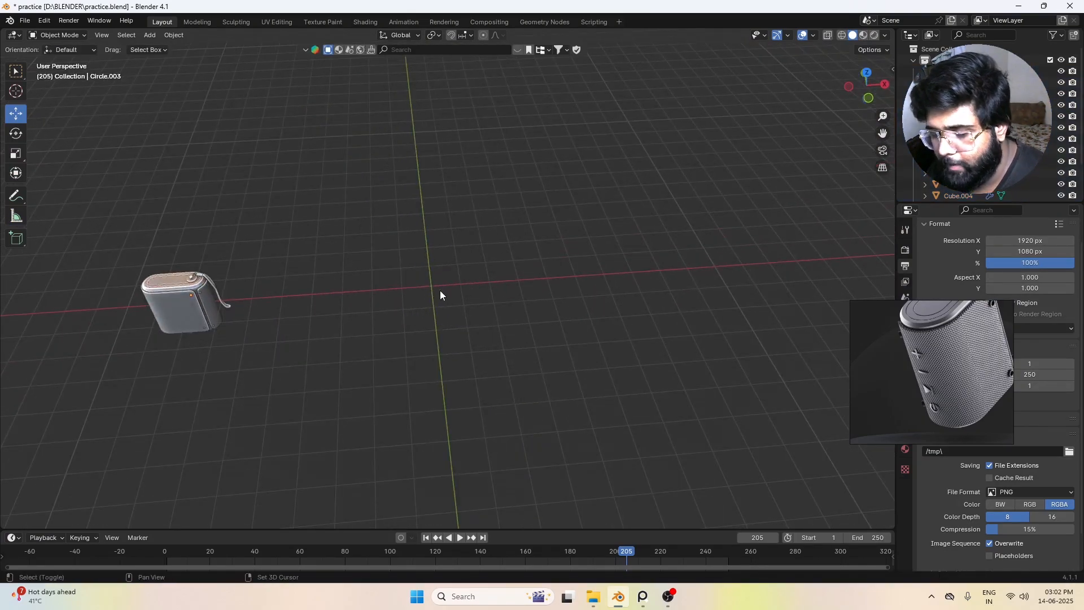
key(shift+c)
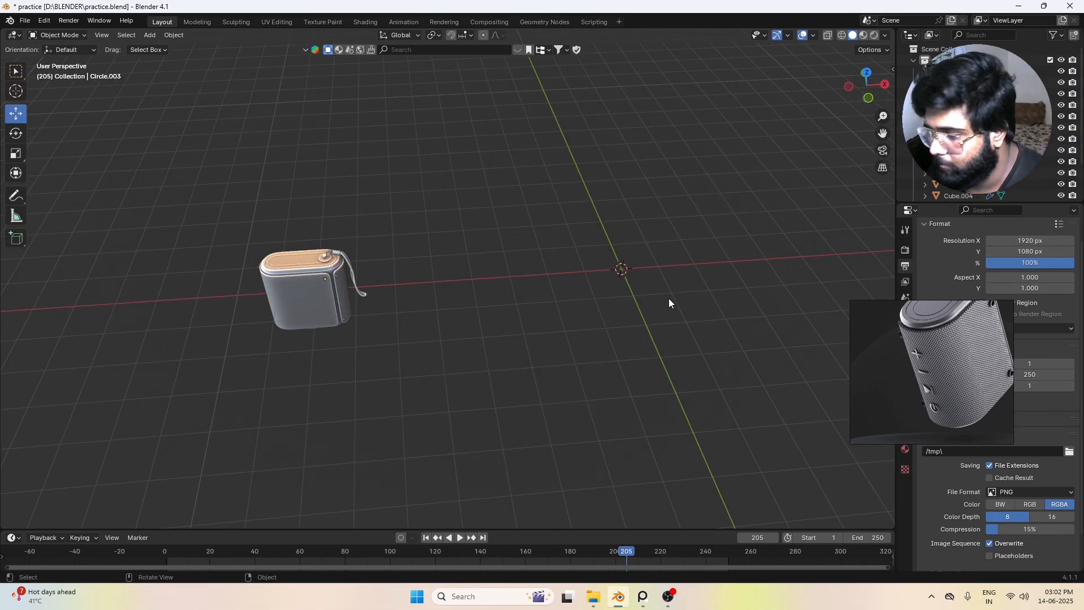
key(KP_7)
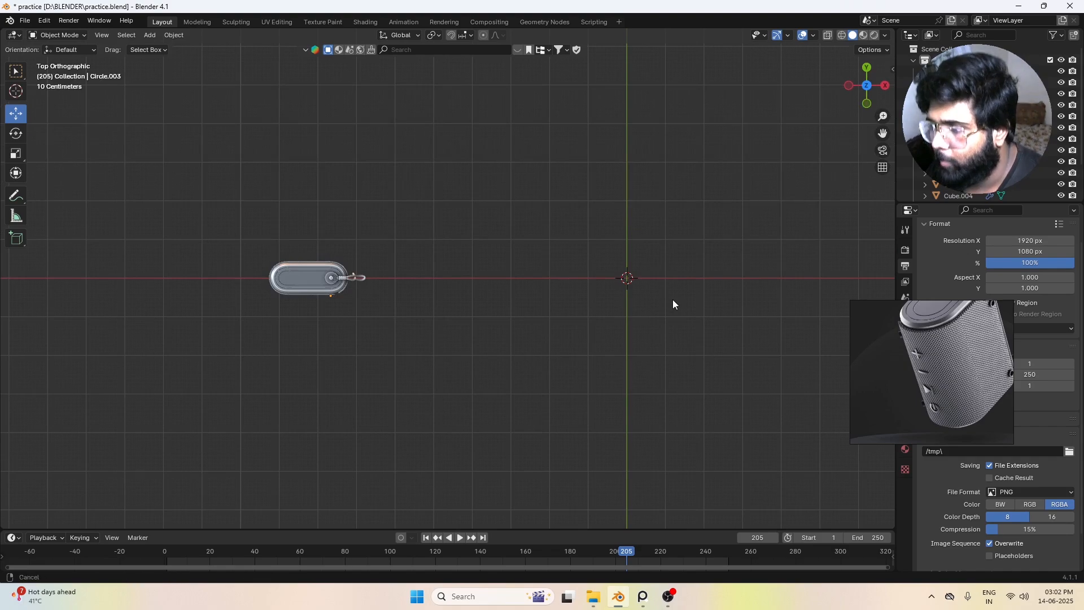
shift+middle_drag(672, 300, 559, 290)
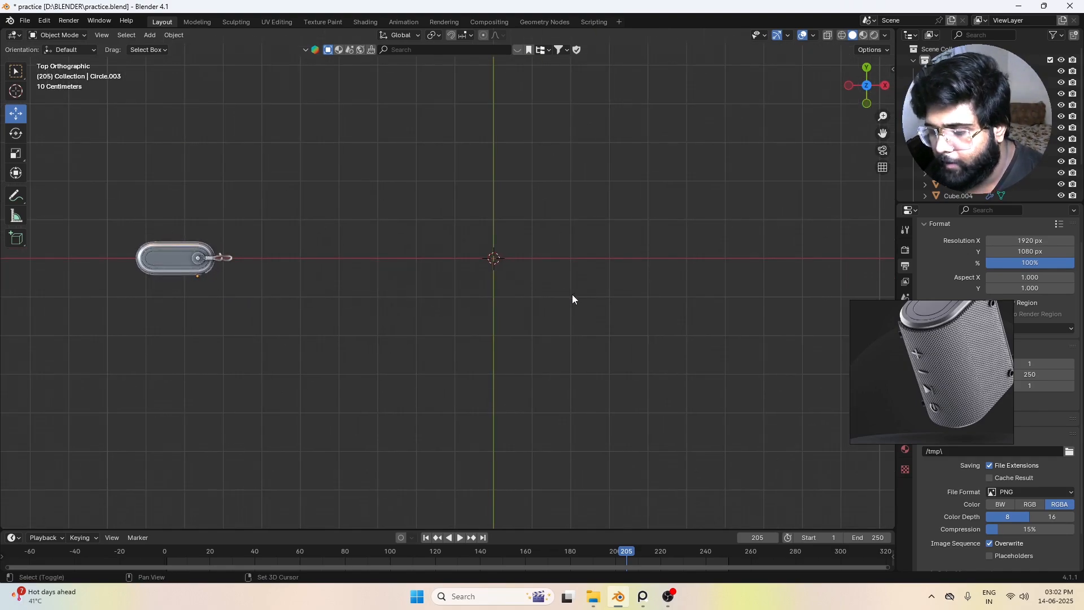
key(shift+a)
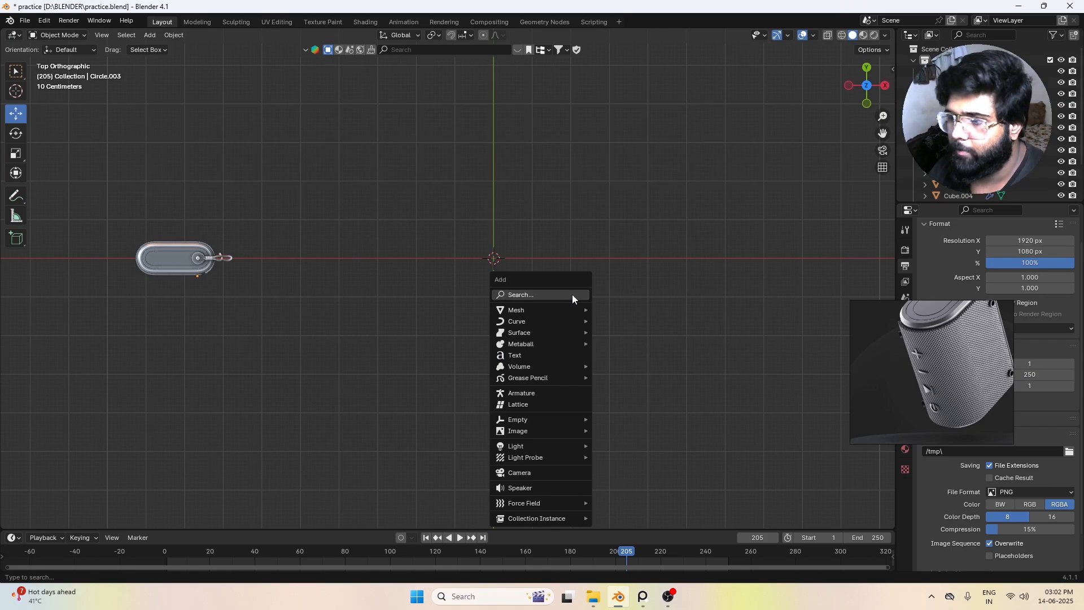
mouse_move(553, 310)
click(604, 312)
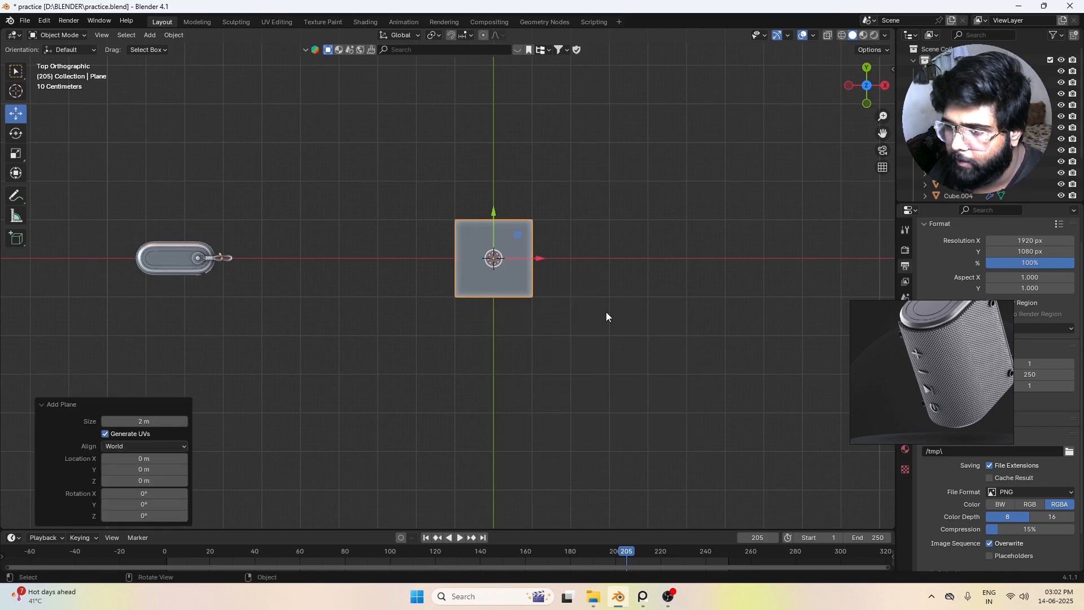
scroll(492, 263, up, 1)
click(691, 243)
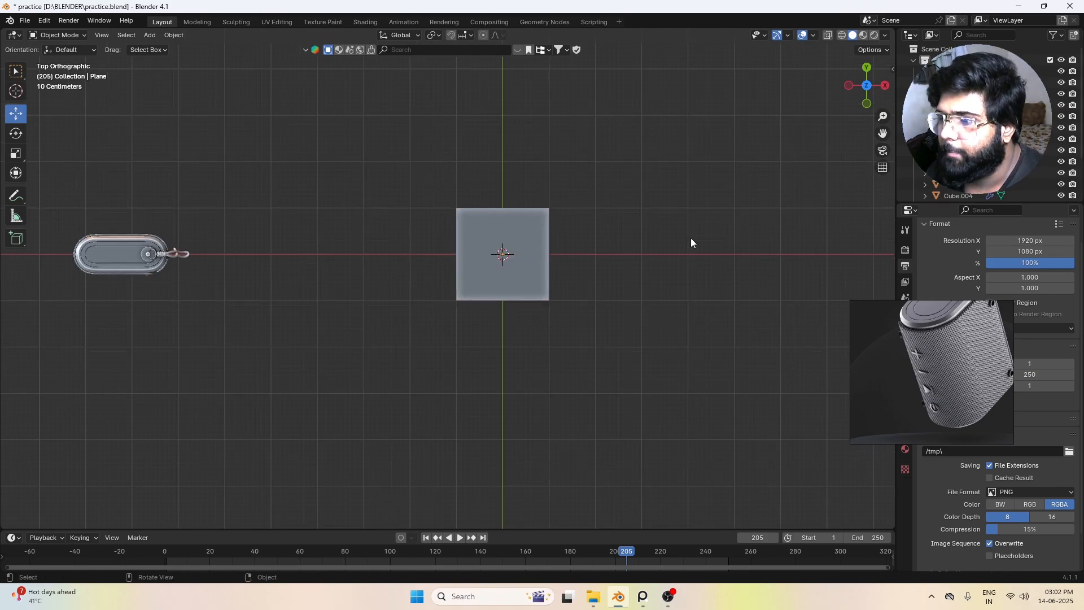
Step: Set the snapping target to Increment with the plane selected
click(513, 245)
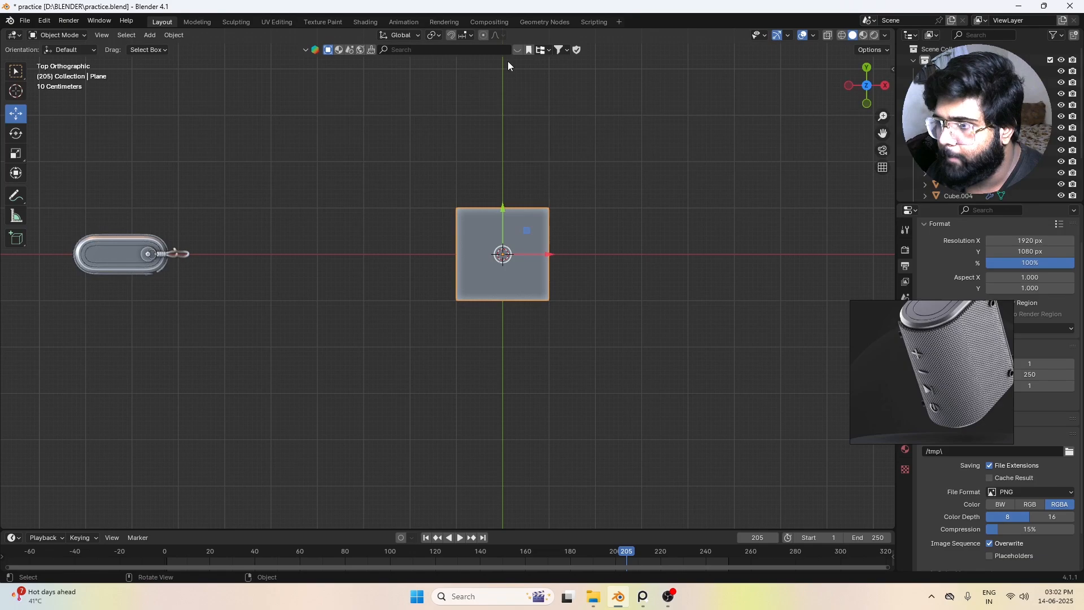
click(471, 36)
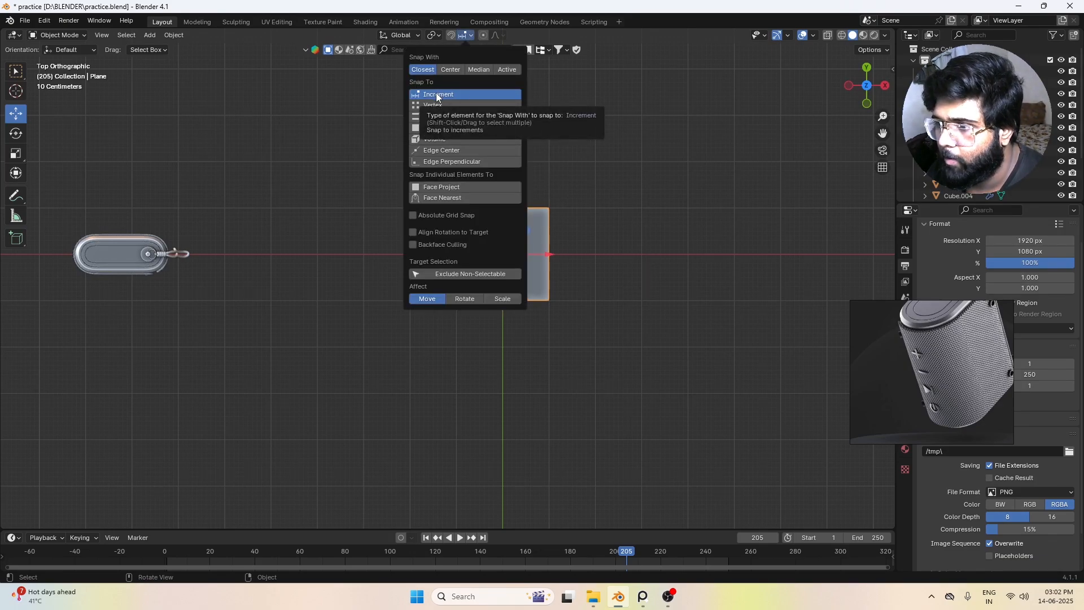
click(436, 94)
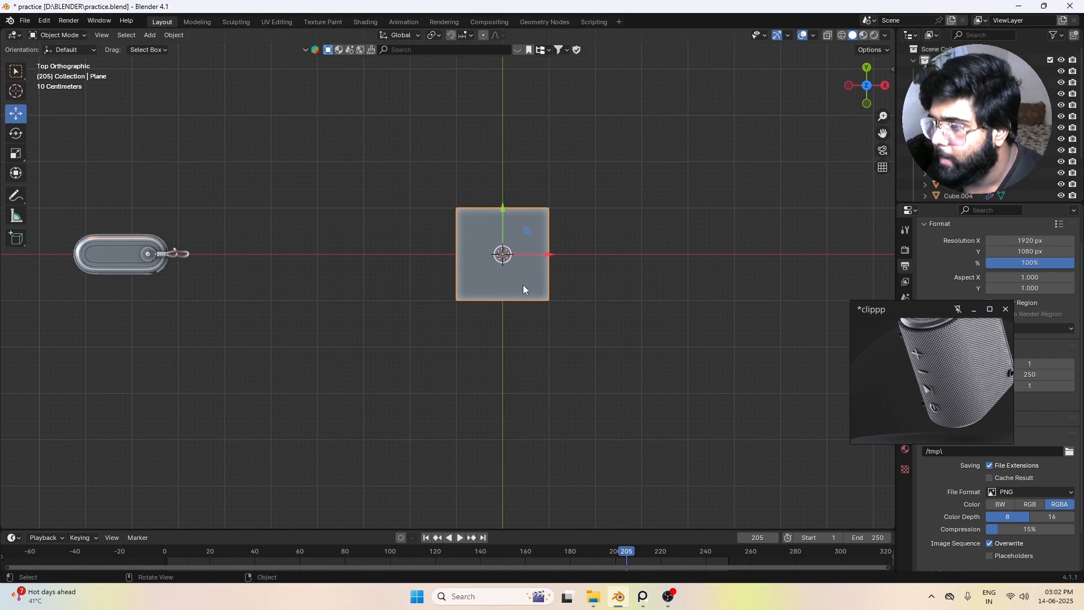
click(771, 286)
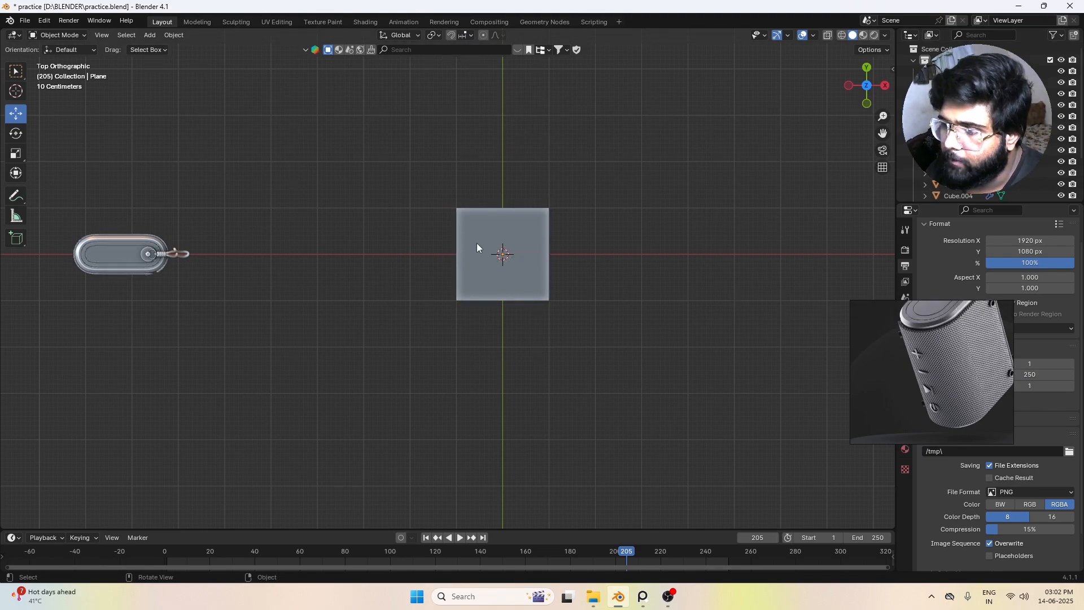
click(477, 242)
click(587, 237)
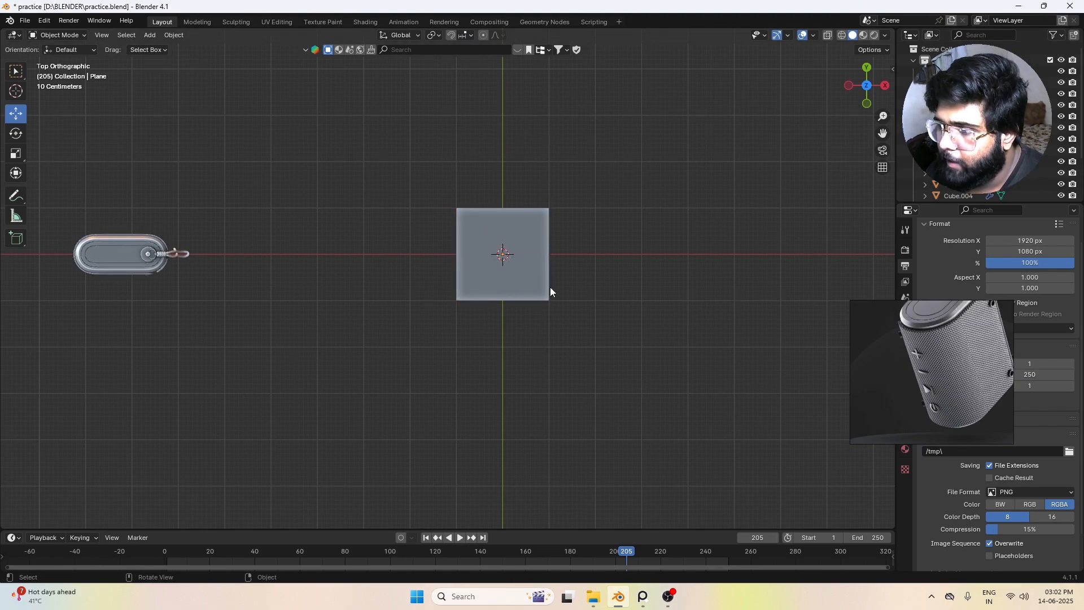
click(473, 271)
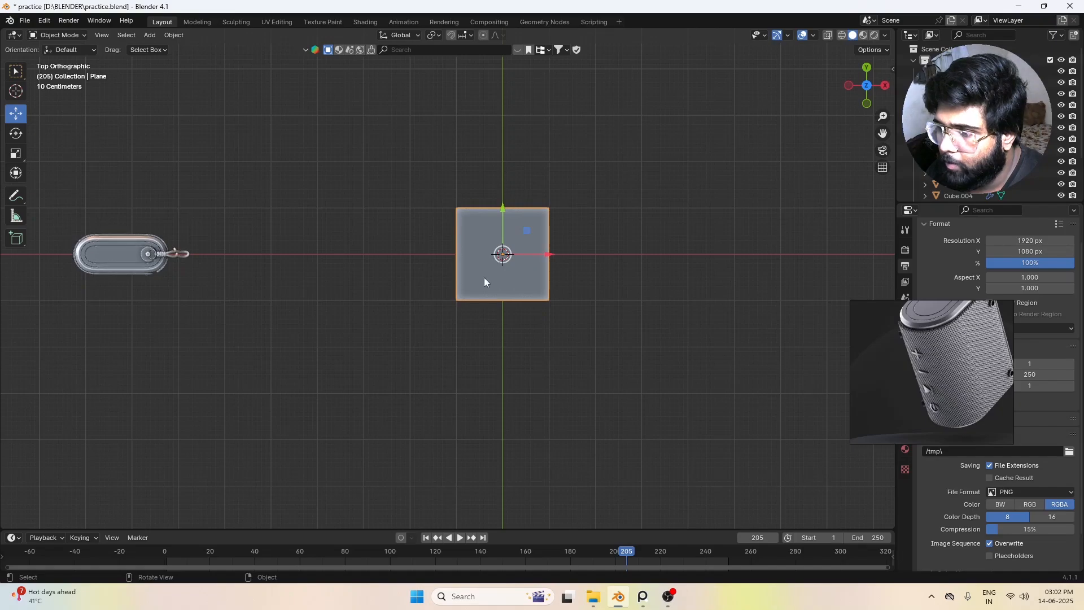
click(471, 313)
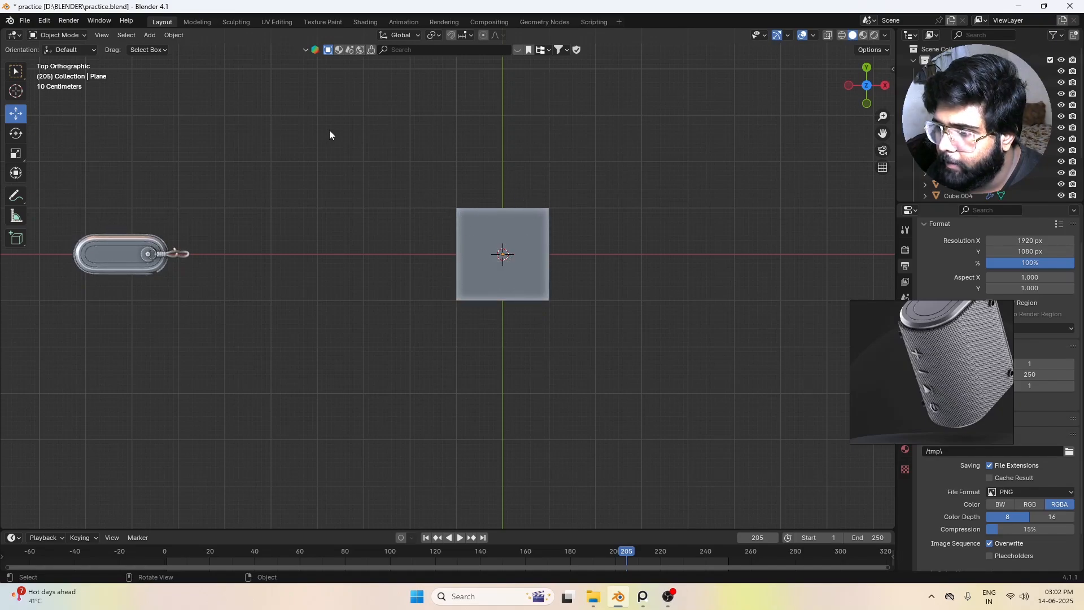
click(490, 260)
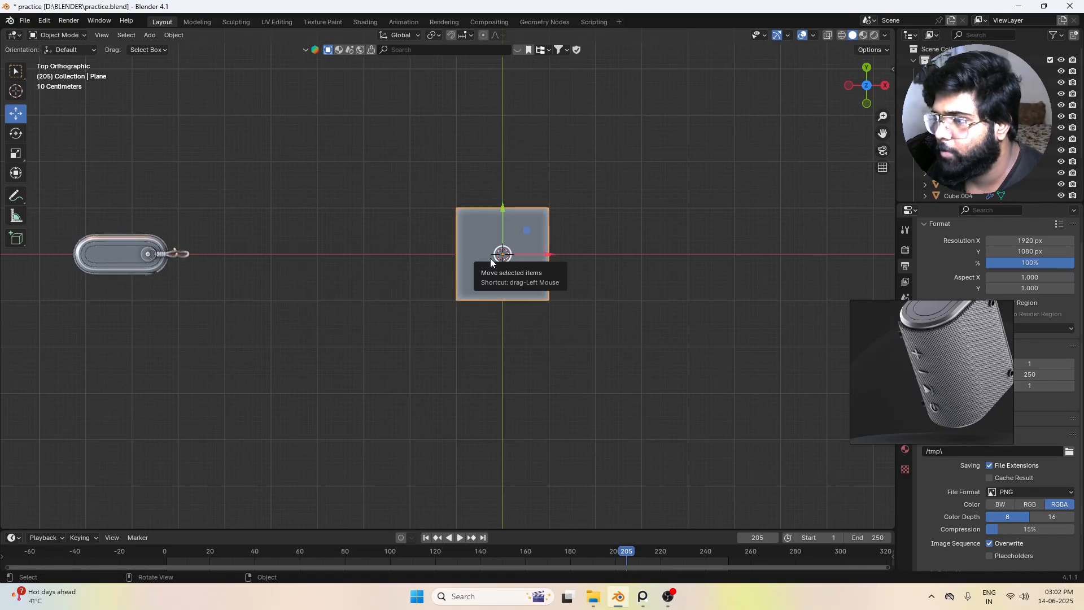
text(s)
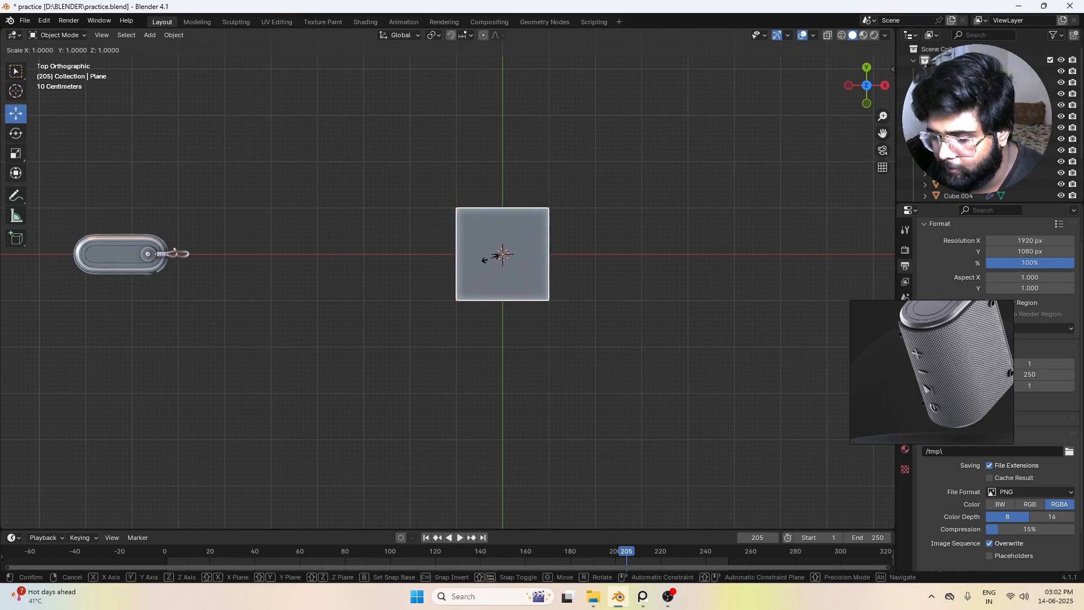
text(x6)
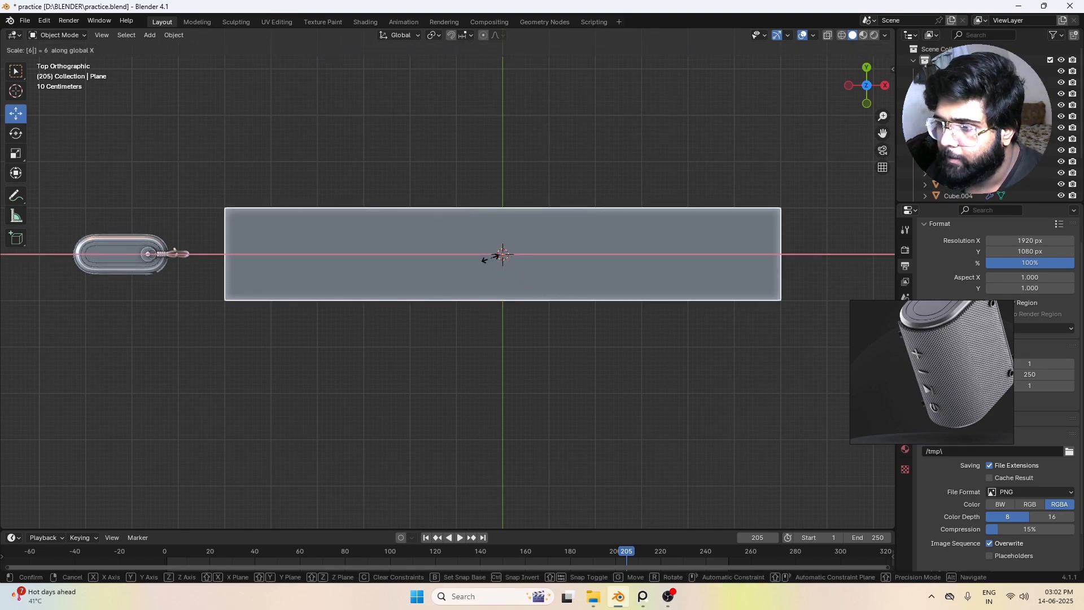
key(Escape)
click(610, 194)
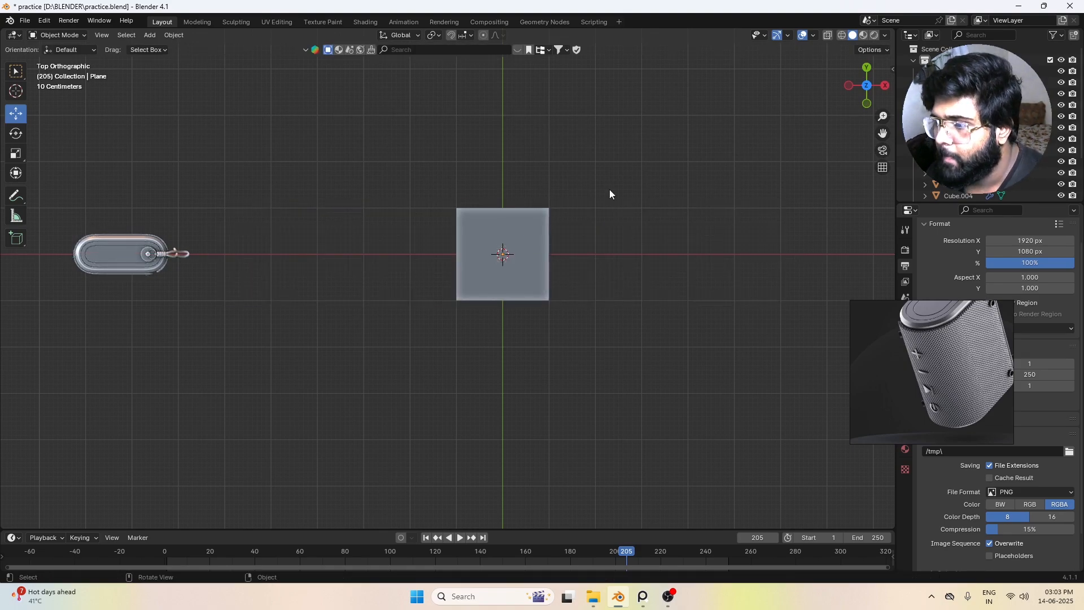
Step: Scale the plane by 3 along the X axis
click(522, 222)
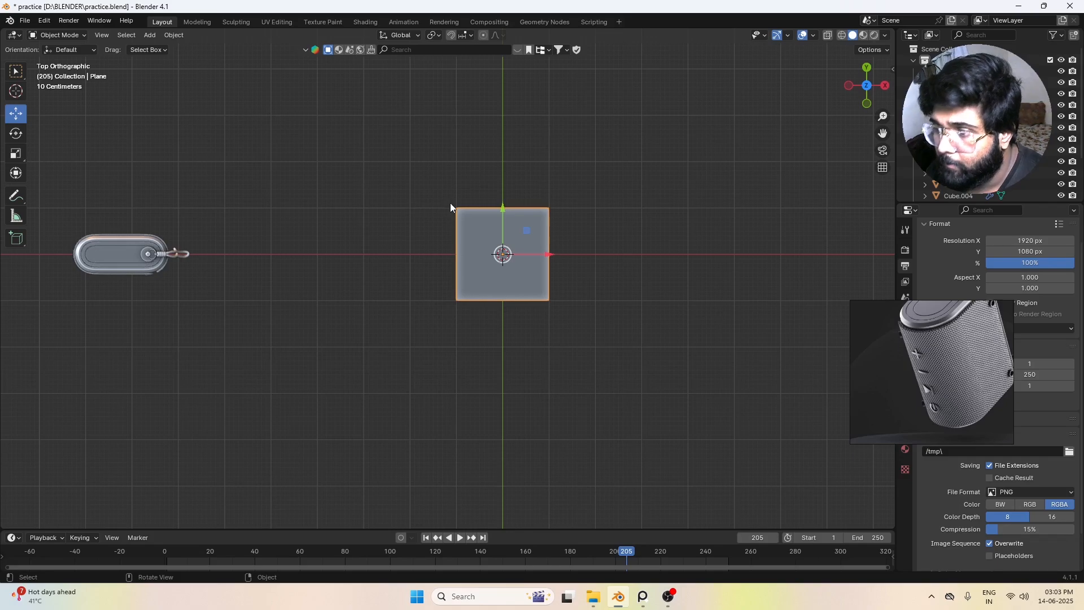
text(sx3)
key(Return)
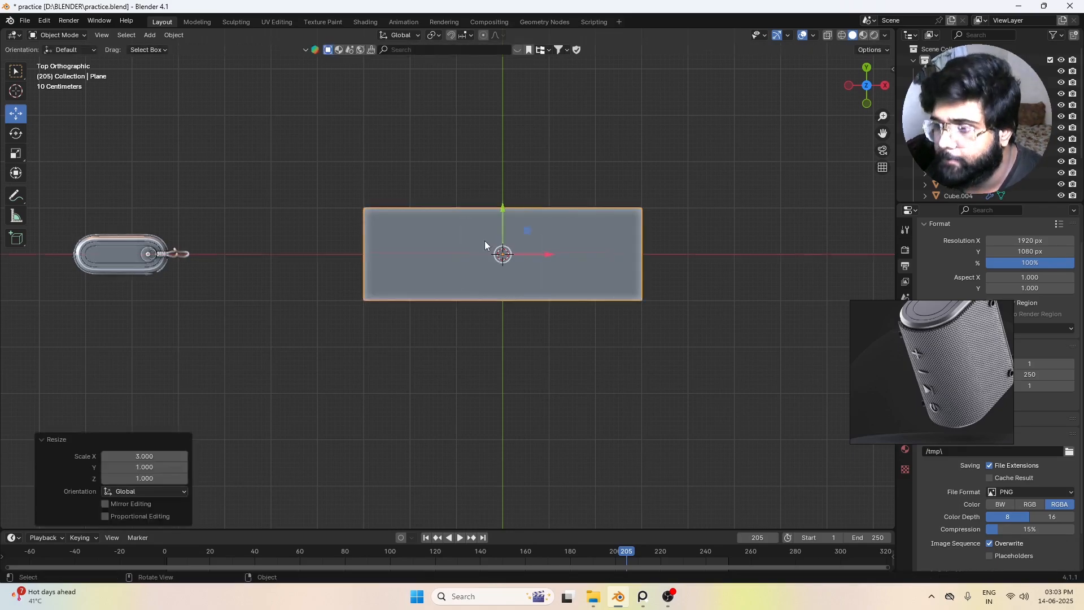
click(584, 364)
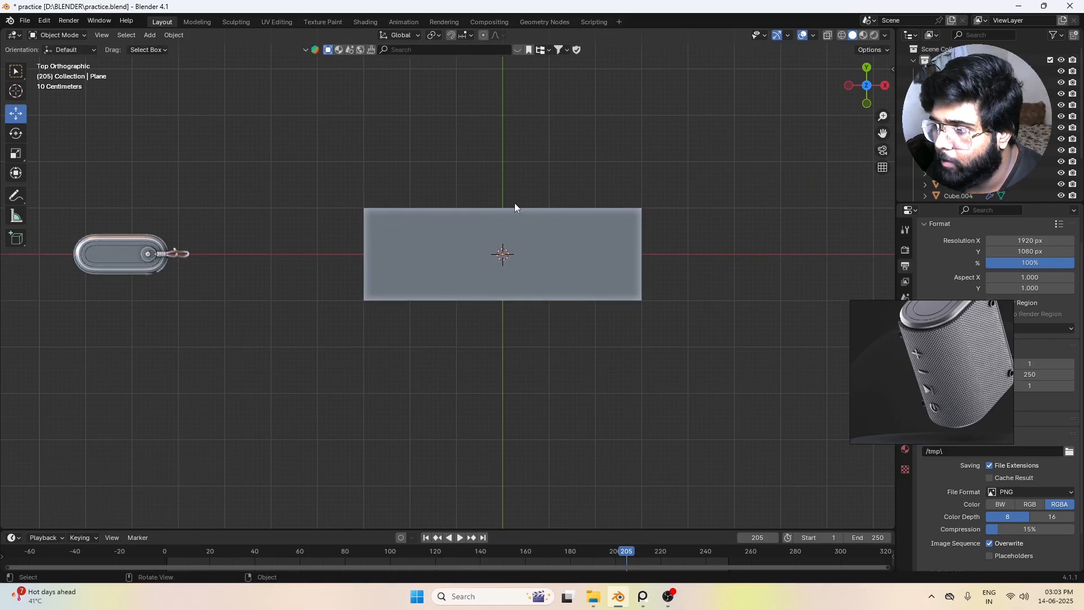
scroll(498, 265, down, 2)
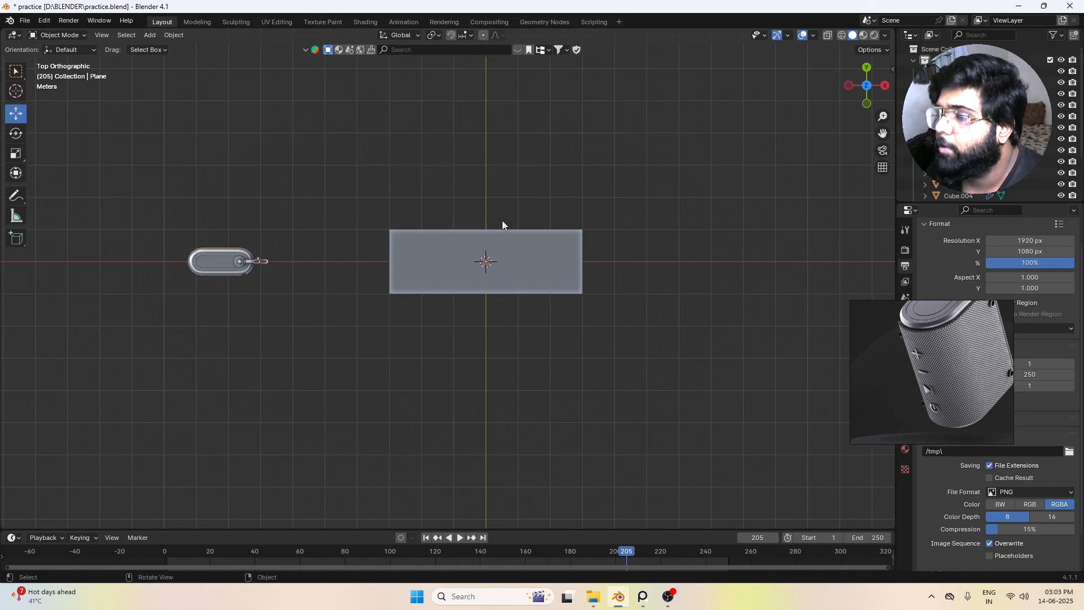
scroll(511, 248, down, 4)
scroll(491, 254, up, 3)
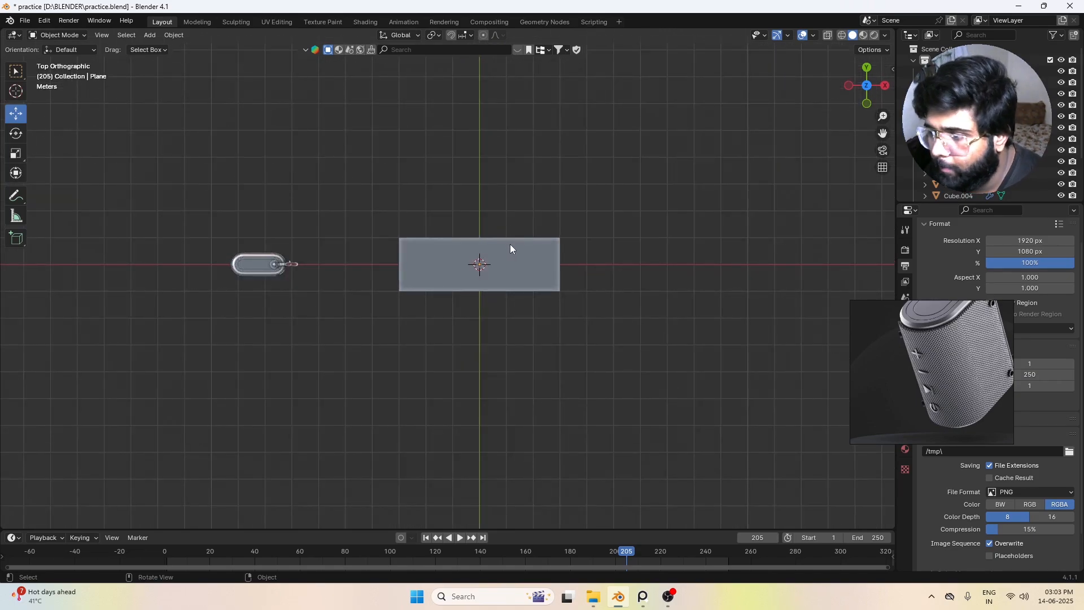
click(510, 249)
shift+middle_drag(530, 271, 493, 280)
key(shift+d)
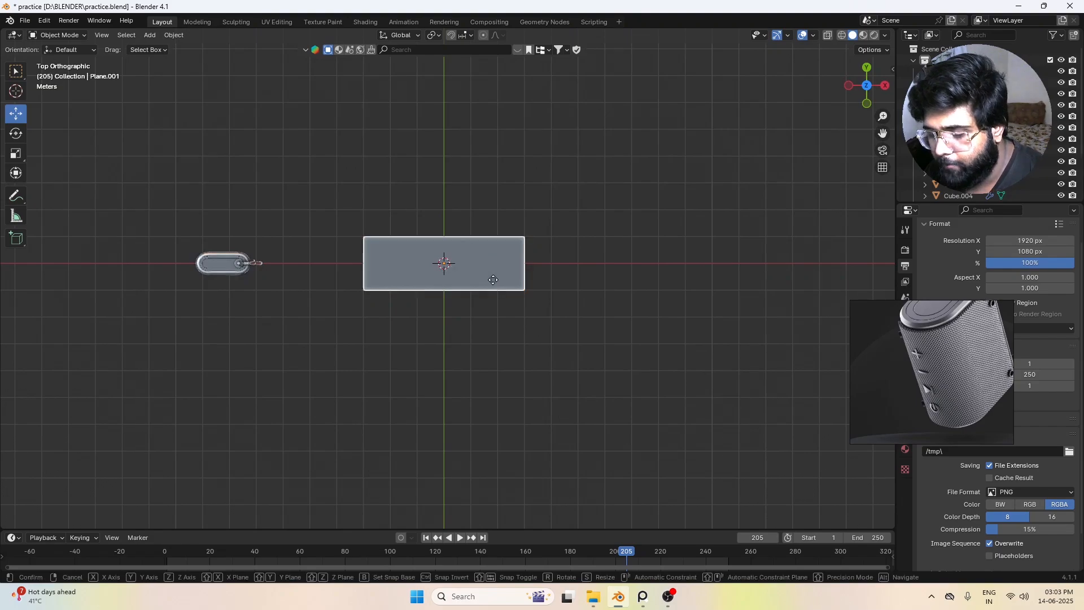
key(x)
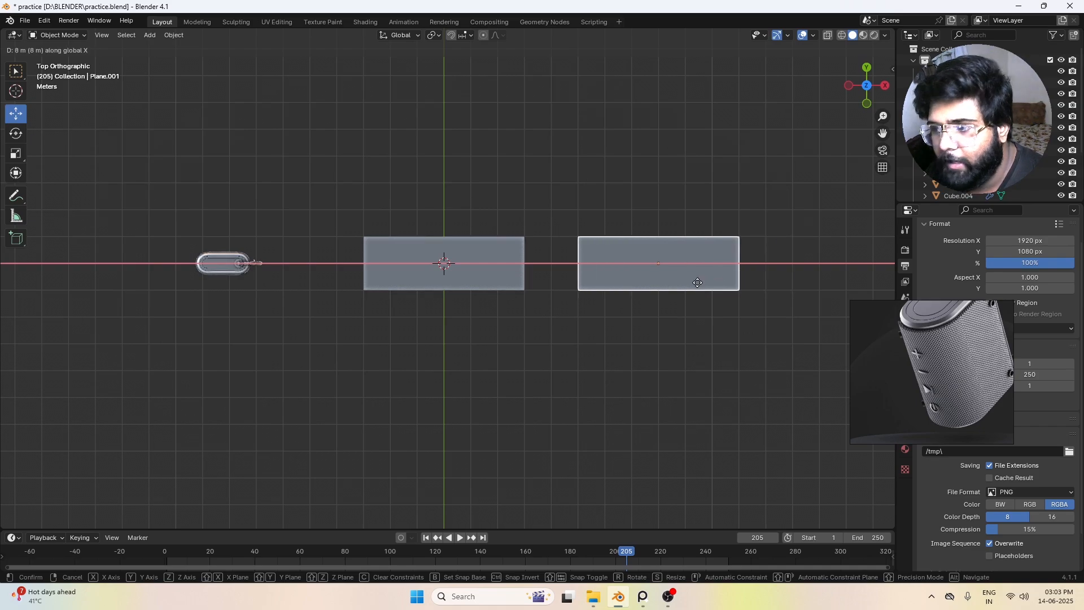
right_click(679, 290)
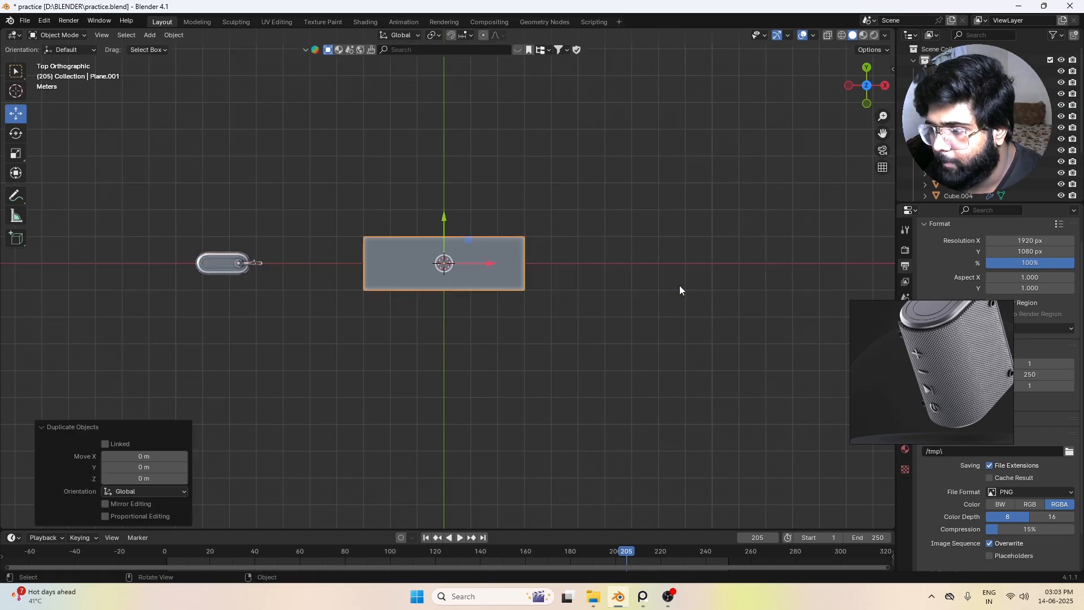
click(427, 282)
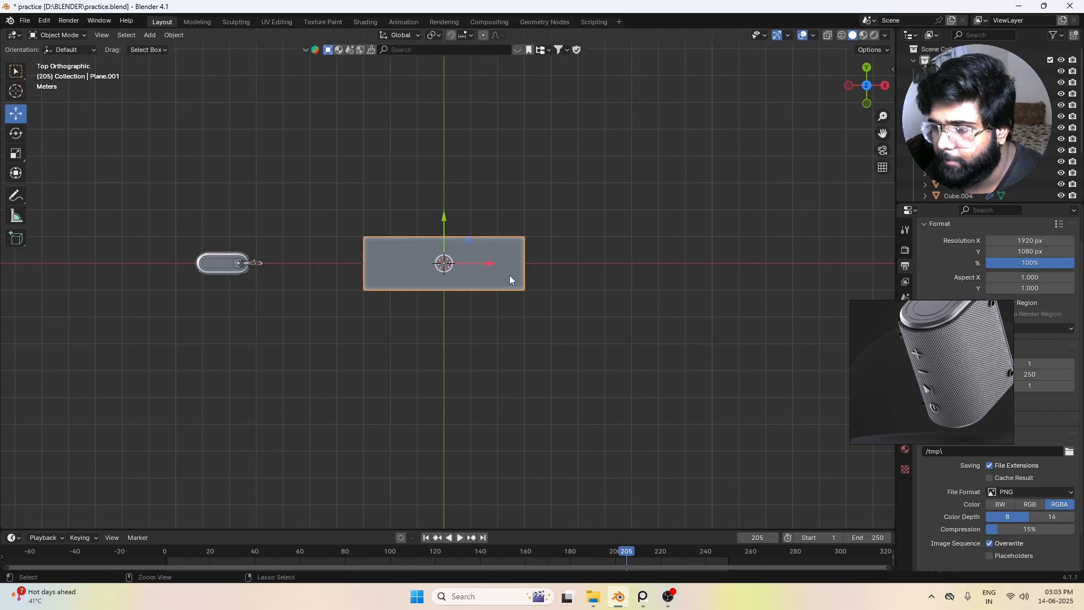
key(ctrl+z)
key(ctrl+z)
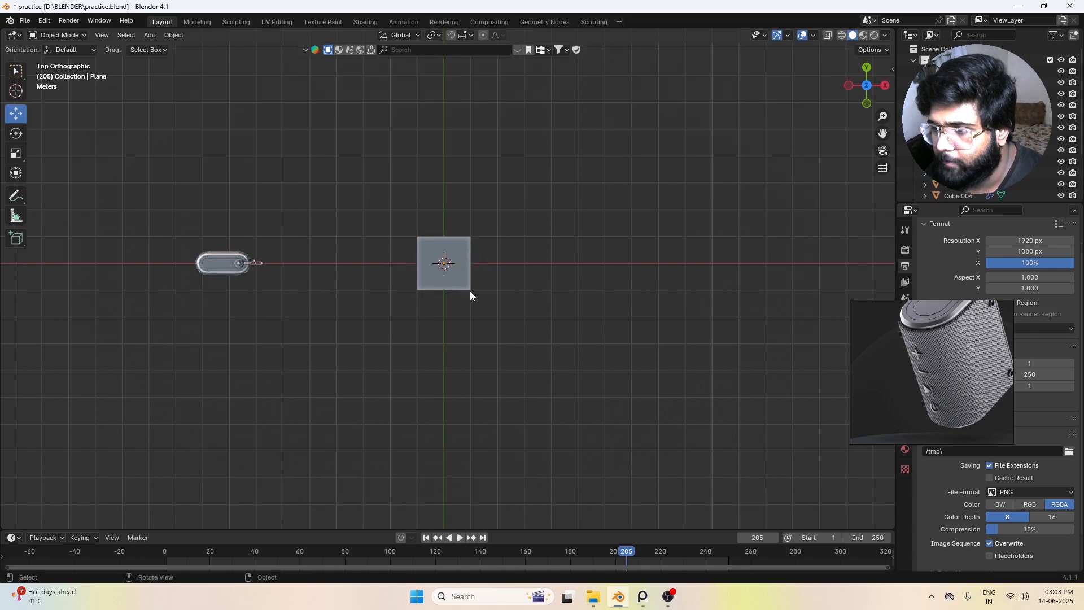
Step: Scale the square plane by 3 along the X axis
scroll(475, 263, up, 3)
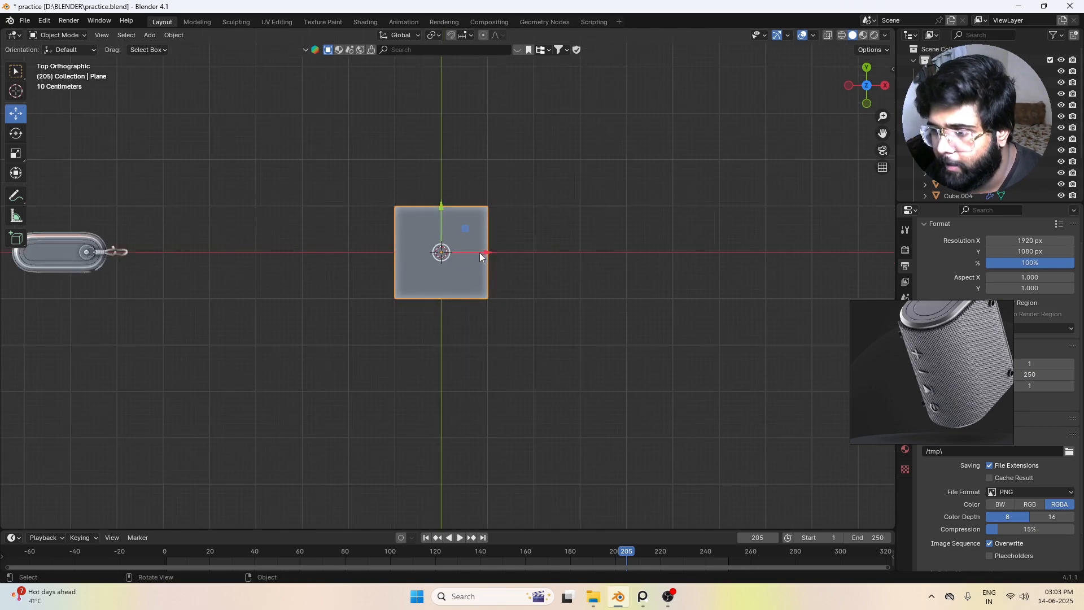
key(s)
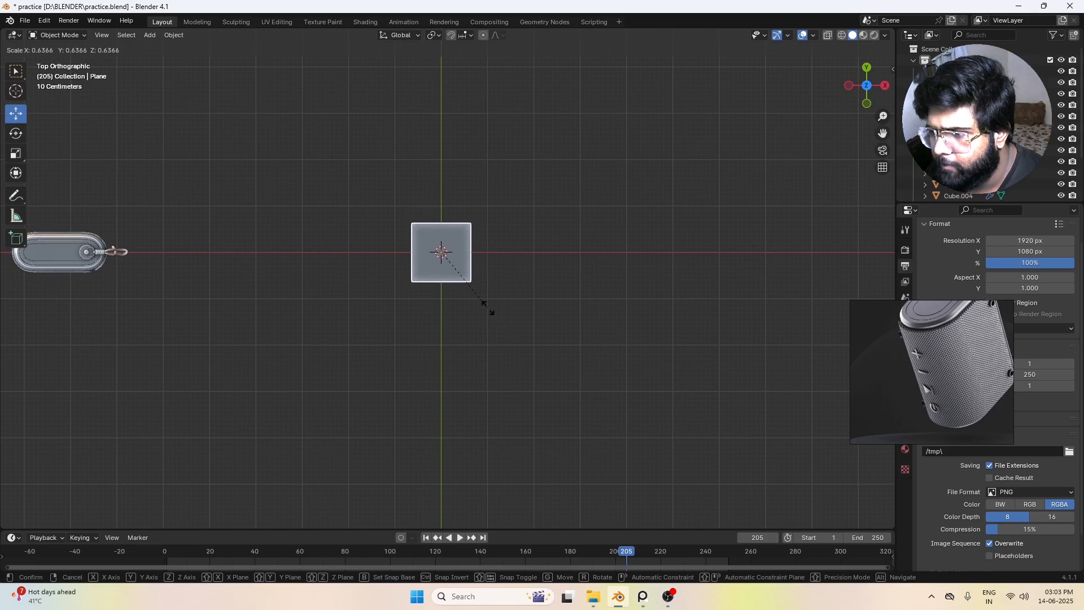
key(Escape)
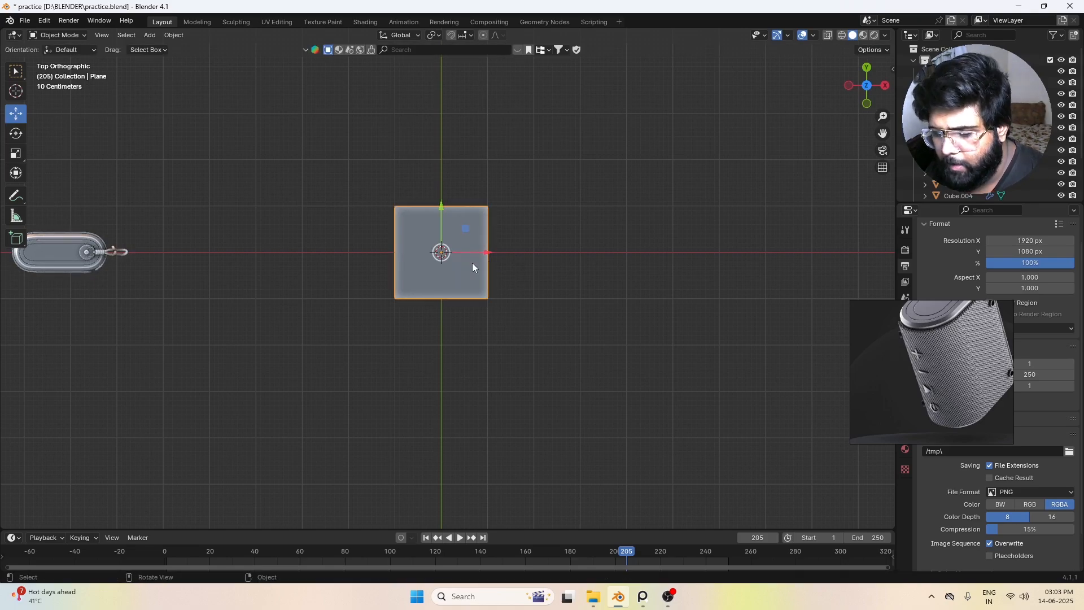
text(sx3)
key(Return)
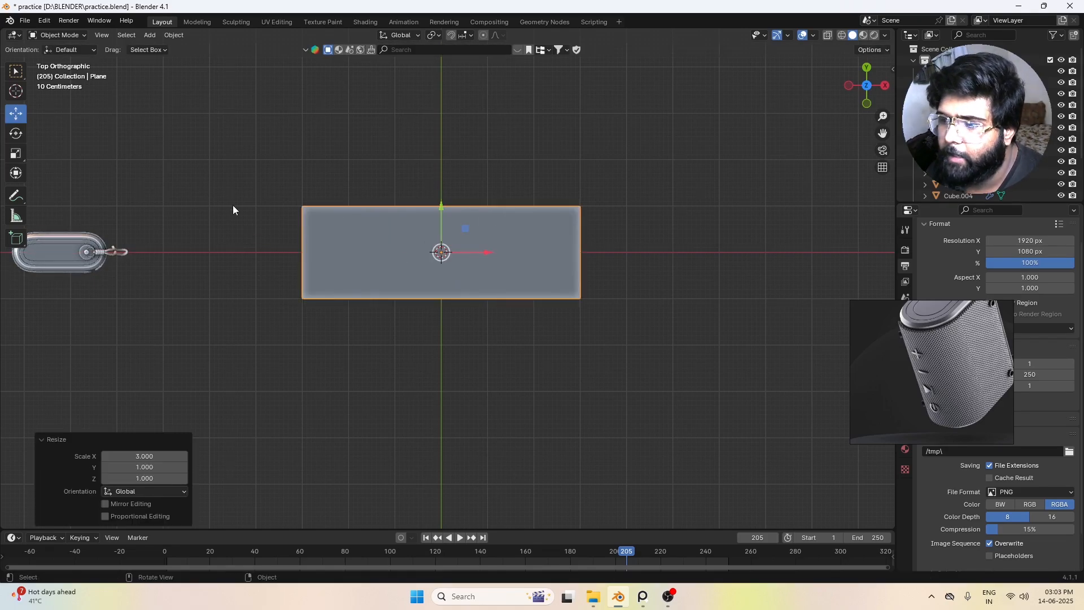
click(312, 286)
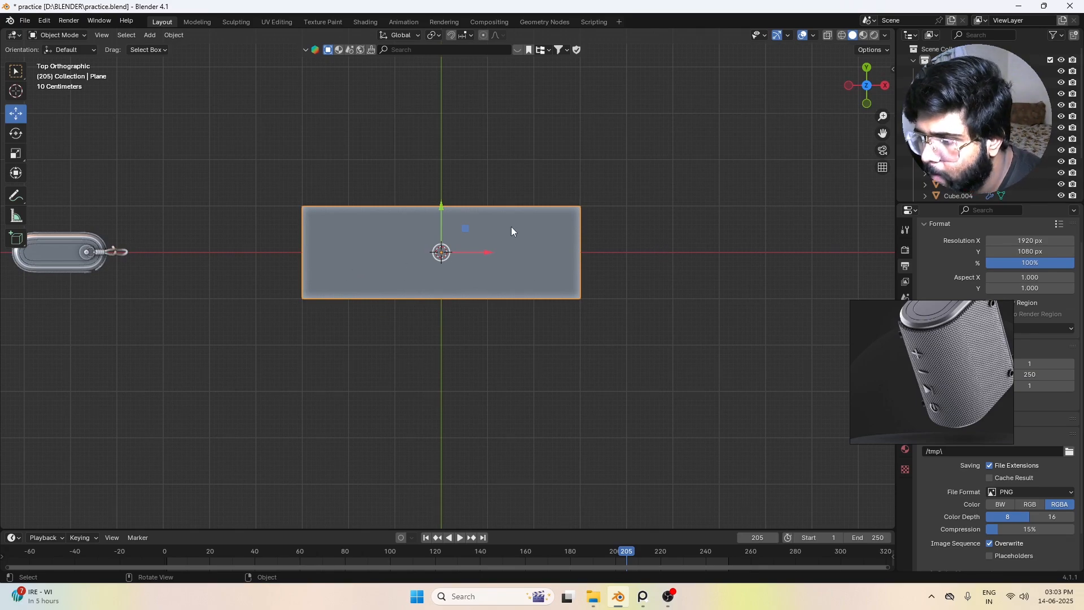
Step: Try a duplicate of the plane offset about 7.4 m along X, and delete the copy
scroll(511, 230, down, 3)
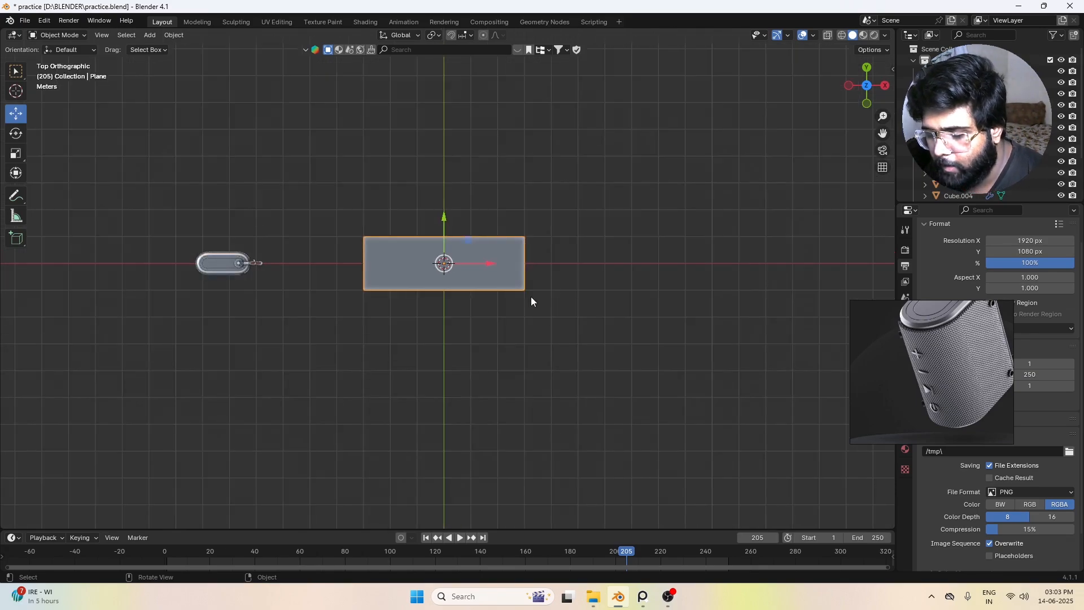
key(shift+d)
key(x)
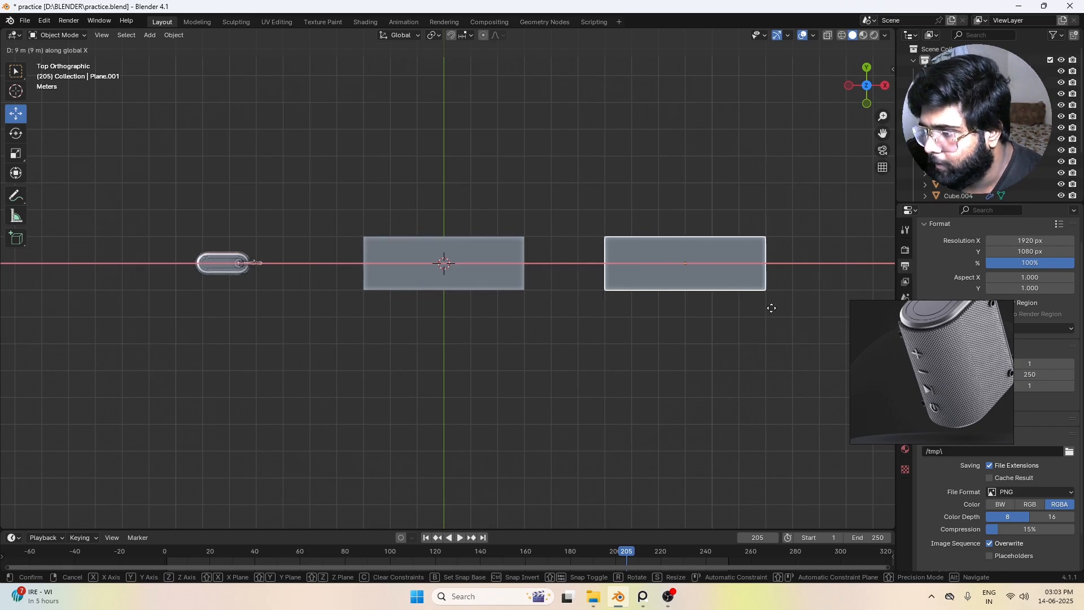
right_click(813, 305)
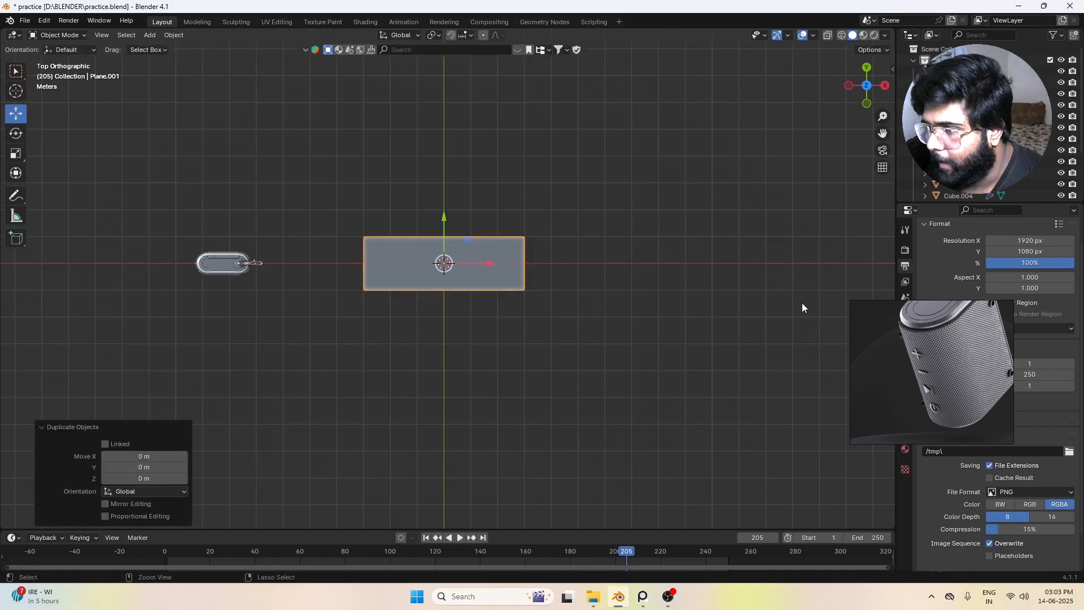
key(g)
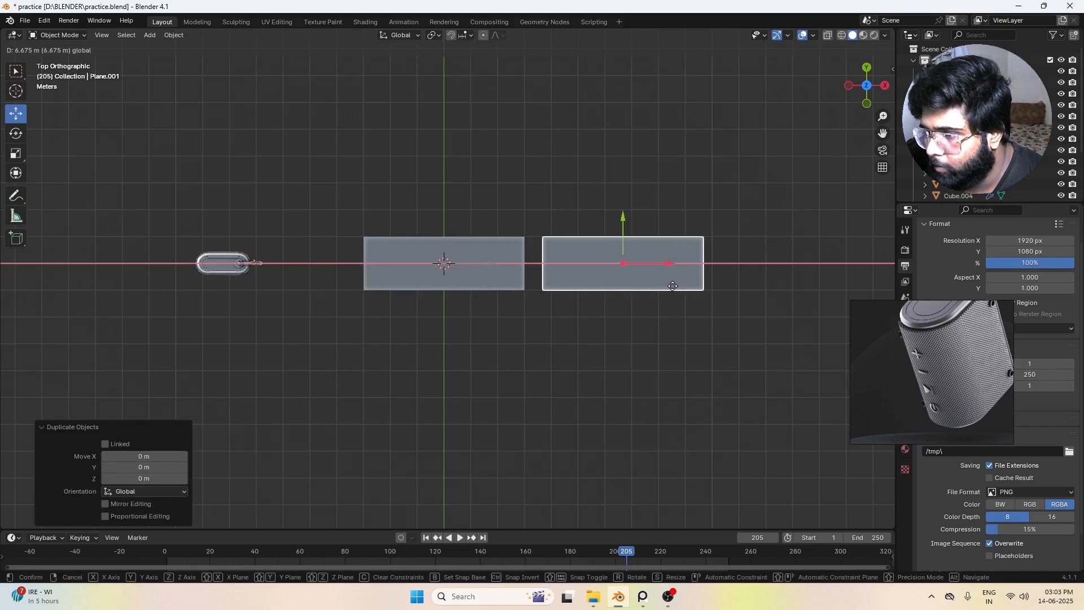
click(695, 287)
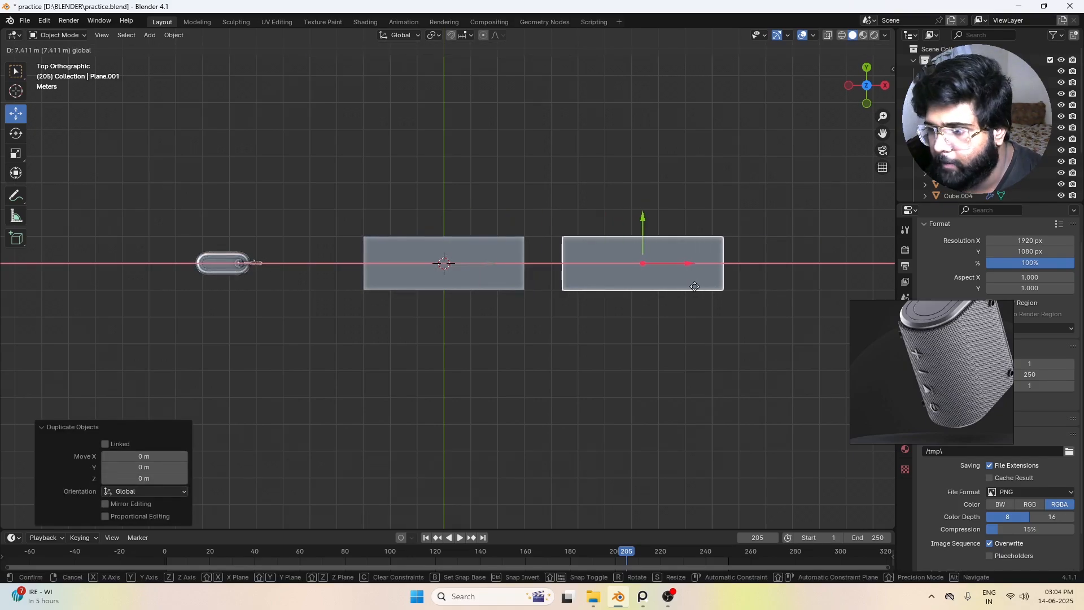
right_click(740, 264)
click(757, 177)
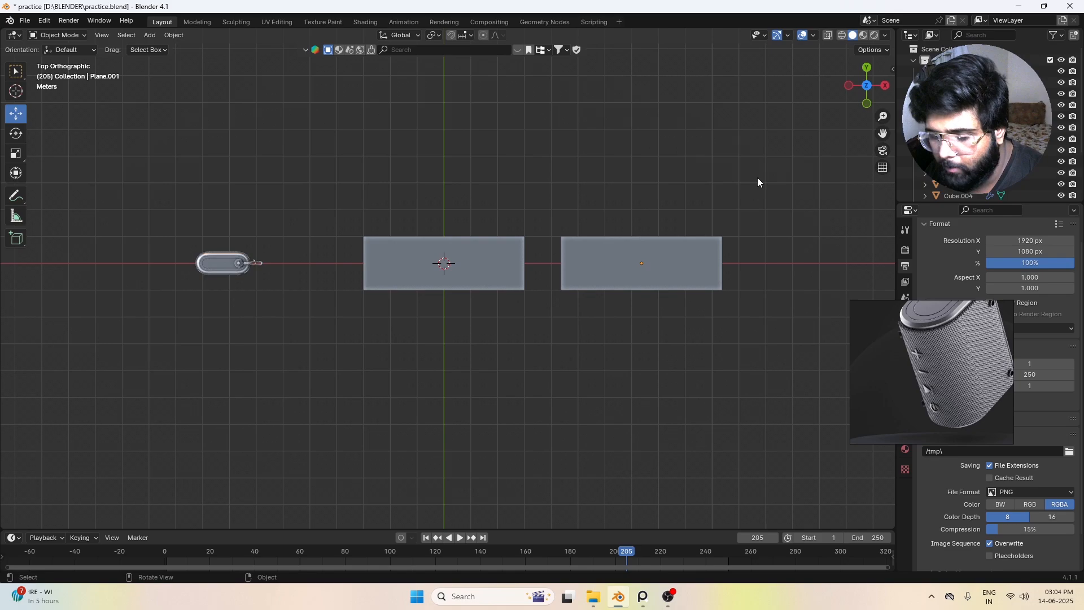
click(669, 259)
key(x)
click(669, 259)
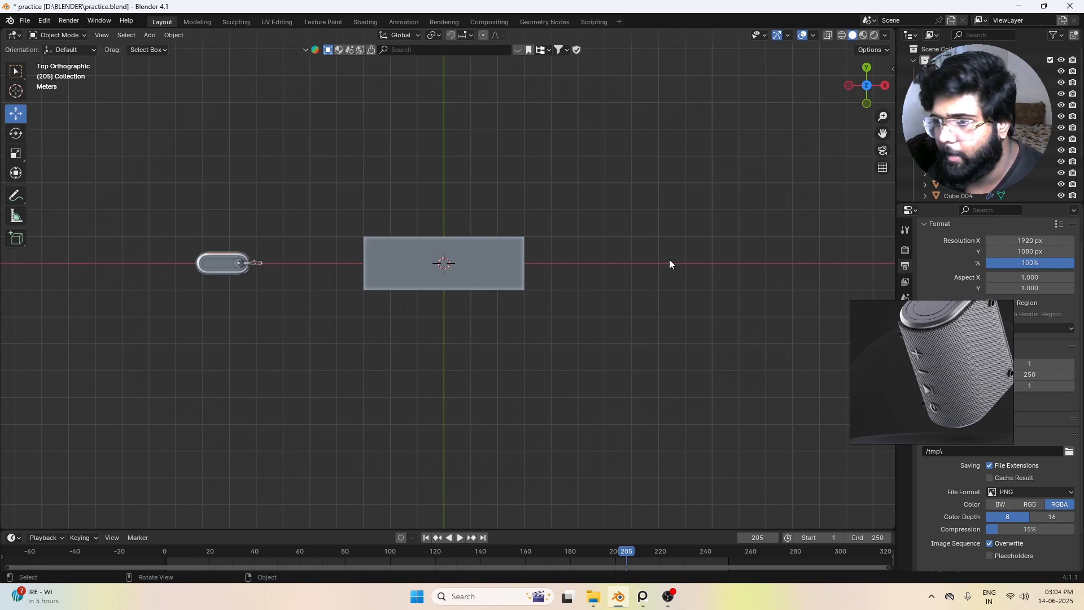
Step: Add five evenly spaced loop cuts across the stretched plane in Edit Mode, dividing it into six equal faces
scroll(609, 271, down, 1)
scroll(655, 316, up, 2)
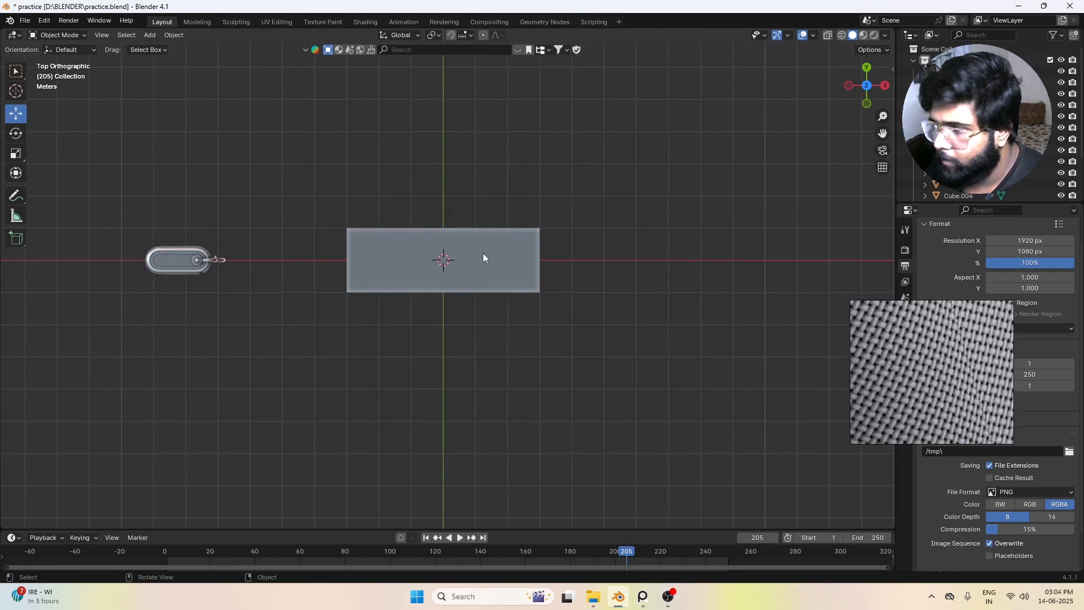
click(472, 238)
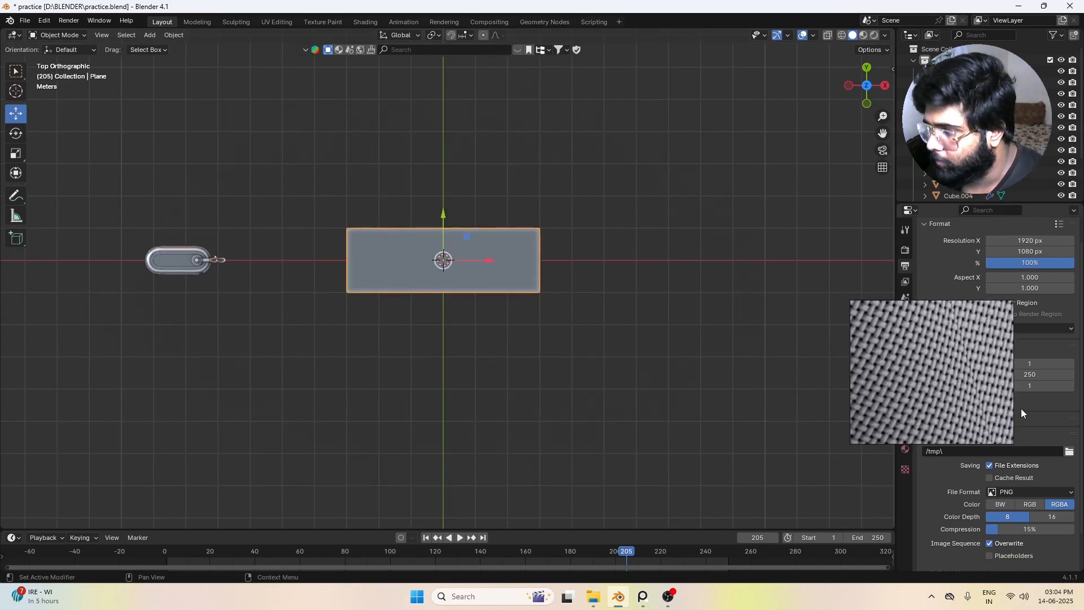
scroll(1020, 408, up, 1)
scroll(477, 272, up, 2)
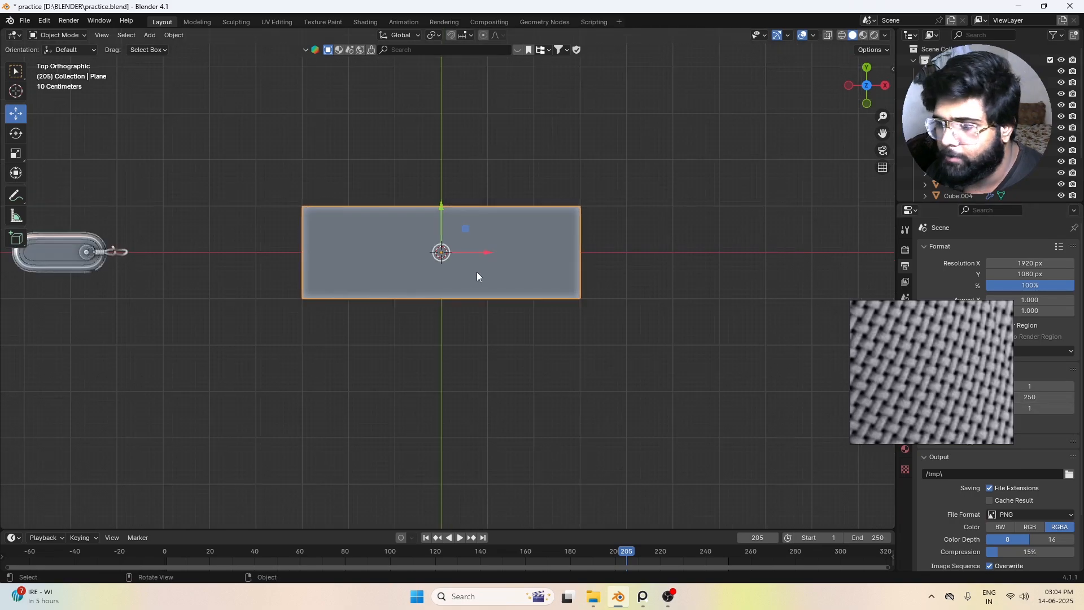
scroll(471, 276, down, 2)
middle_drag(440, 341, 434, 267)
key(KP_3)
key(Tab)
click(512, 321)
middle_drag(511, 321, 434, 307)
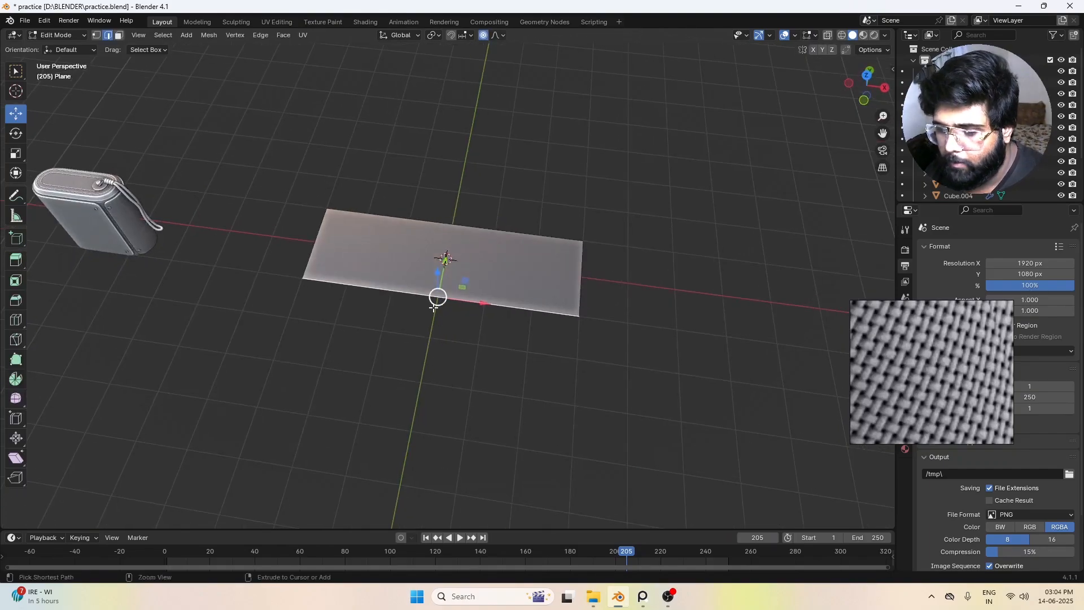
key(ctrl+r)
scroll(439, 288, up, 1)
scroll(445, 259, up, 2)
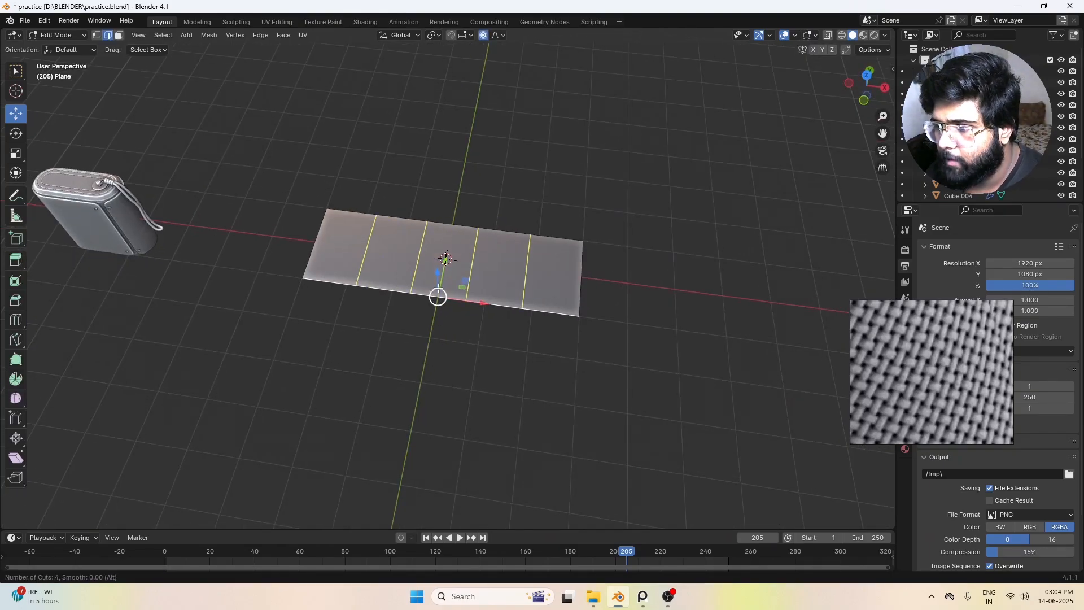
scroll(438, 288, up, 1)
click(439, 288)
right_click(439, 288)
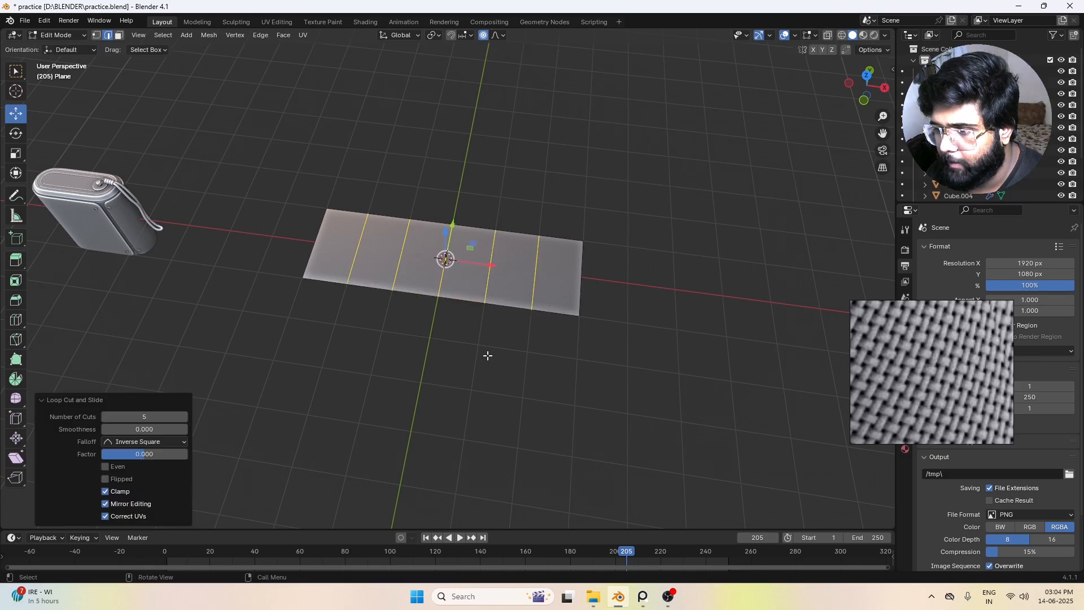
Step: Raise the four middle faces of the plane about 0.48 m along Z, leaving the outer edges down
click(486, 356)
middle_drag(465, 357, 155, 99)
key(a)
click(118, 35)
click(372, 265)
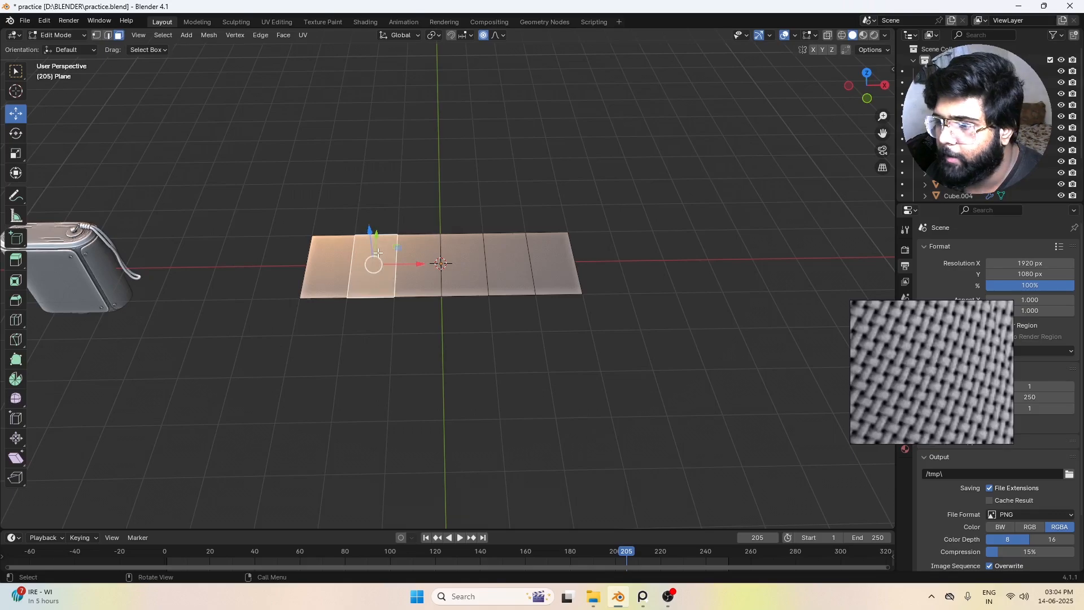
ctrl+click(508, 269)
middle_drag(453, 310, 438, 243)
drag(438, 243, 434, 221)
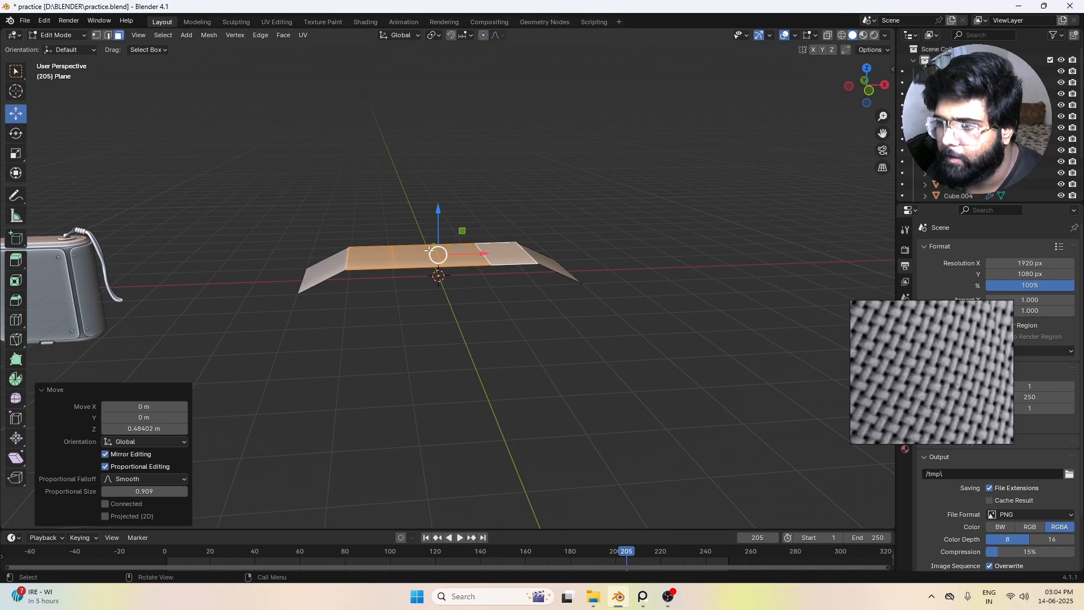
Step: Raise the two central faces further along Z to shape the strip into a stepped arch
click(421, 279)
middle_drag(421, 279, 424, 297)
shift+click(431, 255)
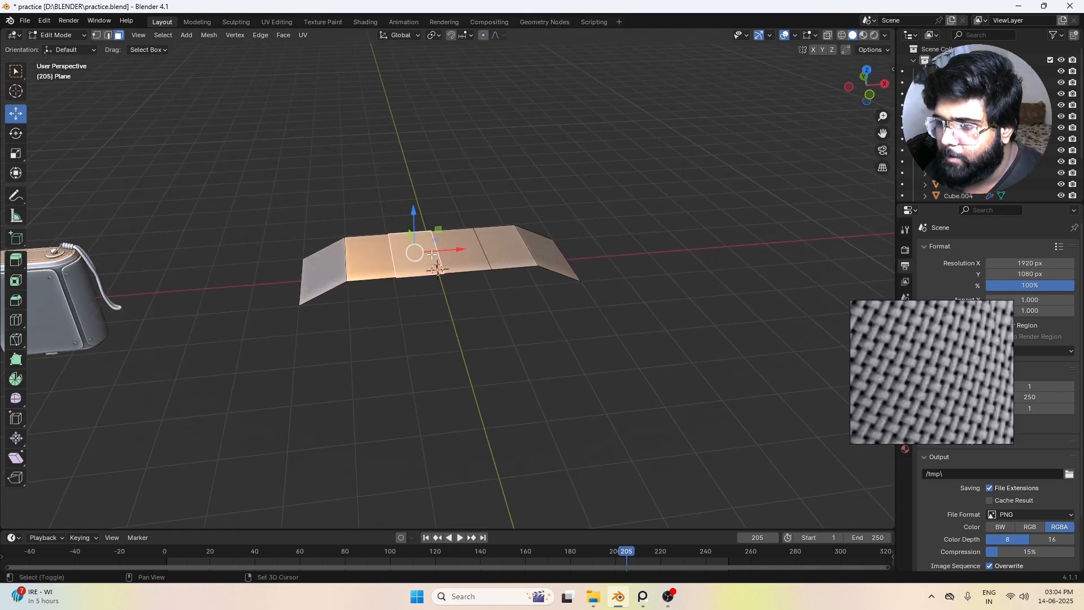
shift+click(435, 254)
shift+click(452, 255)
shift+click(424, 255)
middle_drag(427, 254, 432, 245)
drag(439, 218, 438, 204)
middle_drag(431, 159, 446, 285)
click(432, 237)
drag(434, 216, 433, 220)
click(450, 339)
mouse_move(450, 338)
middle_down()
mouse_move(411, 320)
mouse_move(441, 325)
middle_up()
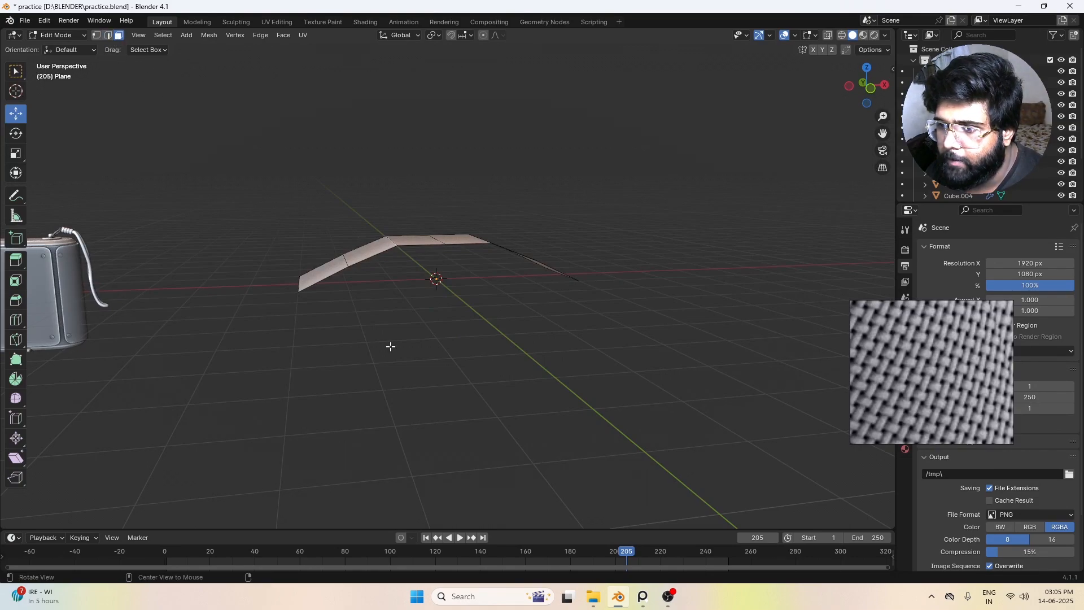
Step: Extrude all six faces of the arched strip about 1.15 m downward along Z
middle_drag(389, 343, 360, 291)
click(361, 290)
ctrl+click(531, 259)
middle_drag(530, 258, 498, 320)
key(e)
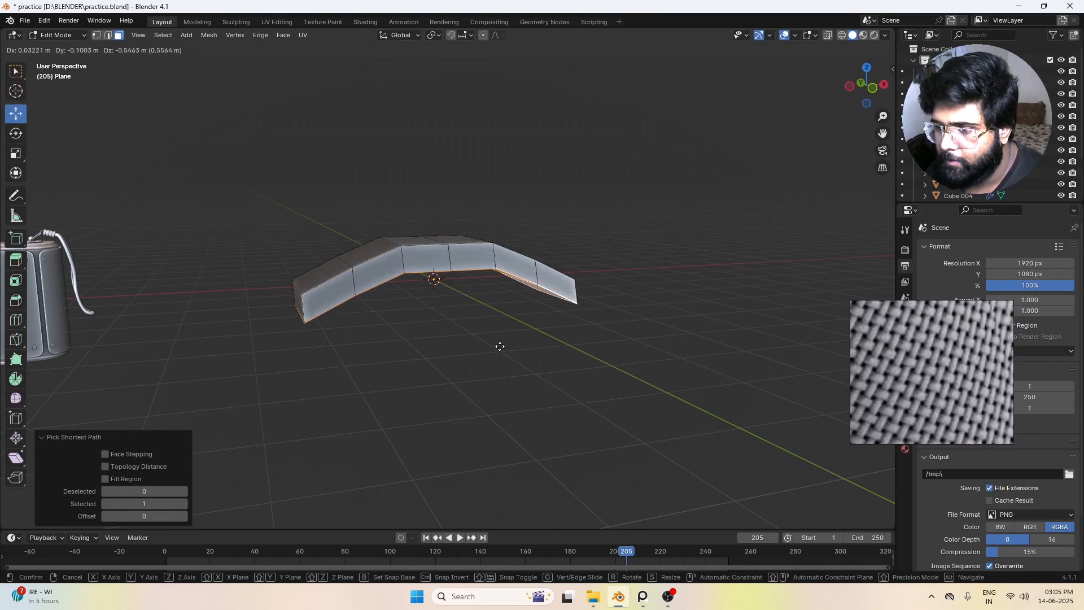
key(z)
click(496, 372)
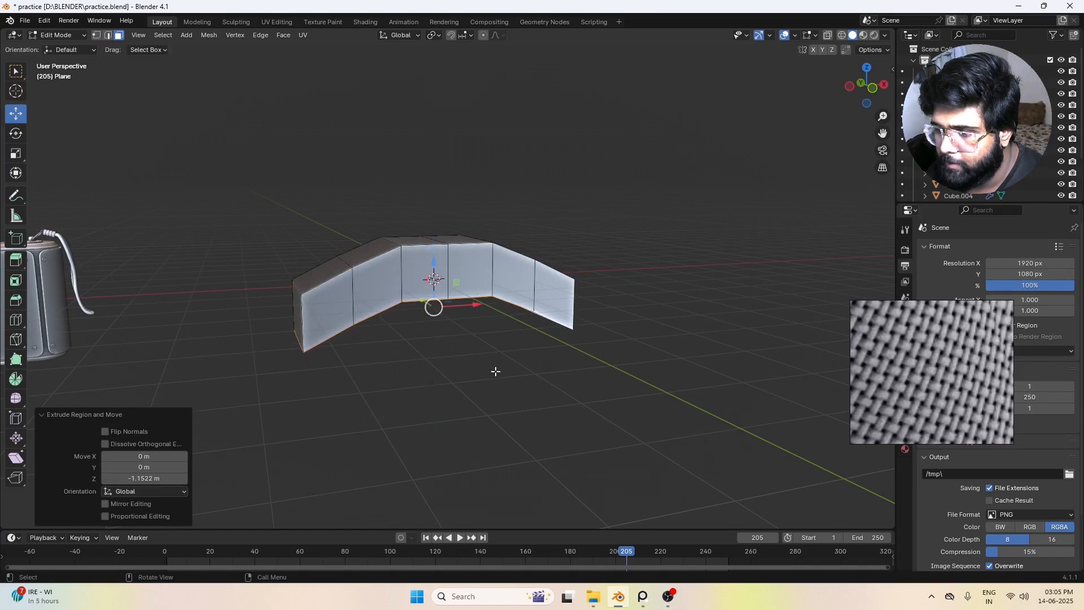
Step: Flatten the extruded underside by scaling its faces to 0 along Z
mouse_move(496, 370)
middle_down()
mouse_move(499, 356)
mouse_move(490, 359)
middle_up()
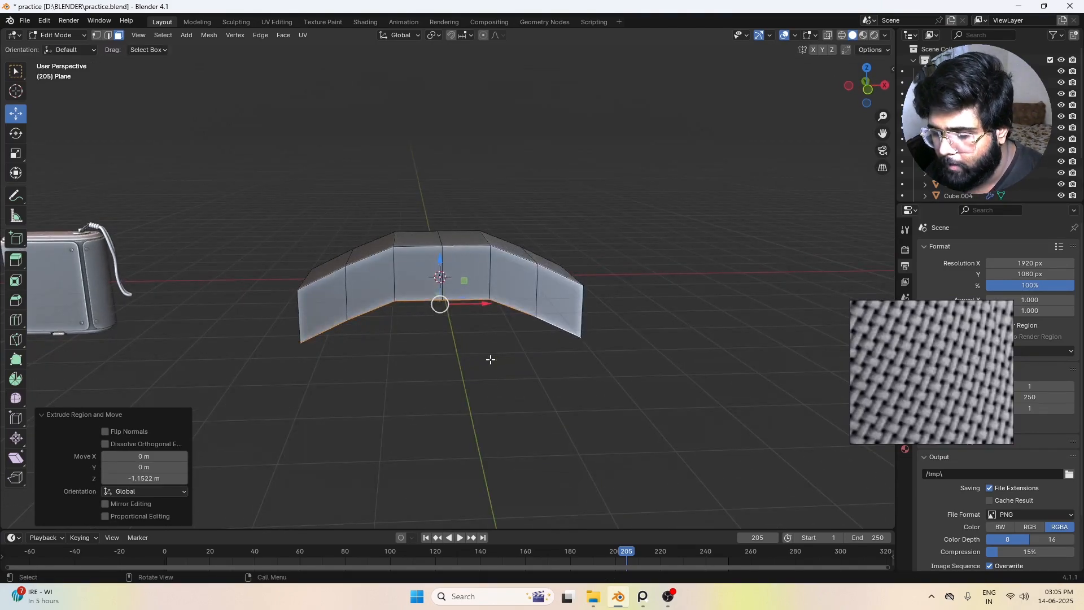
key(s)
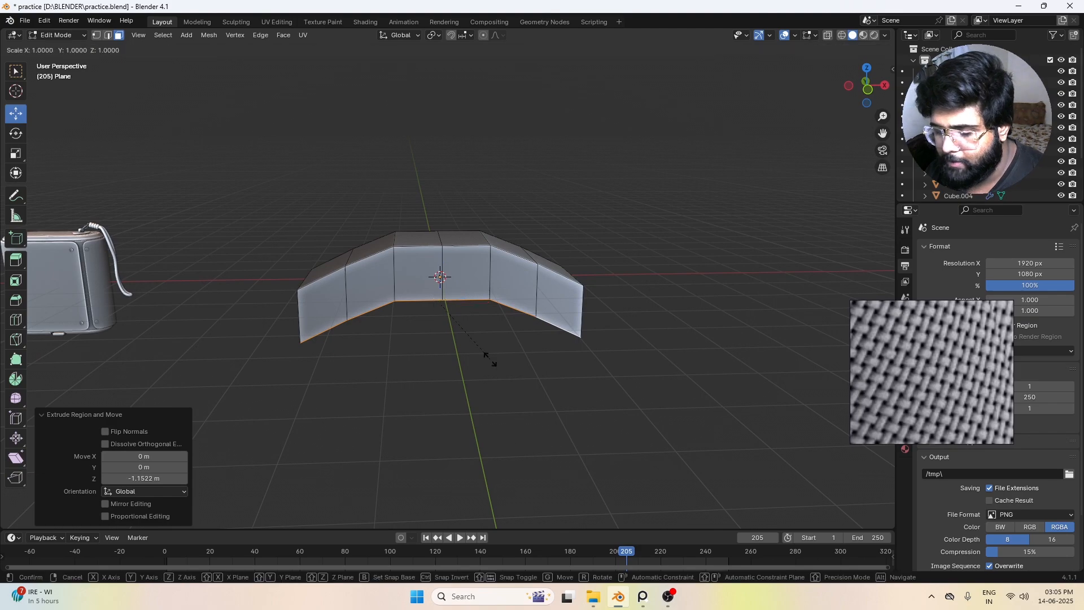
key(z)
key(0)
key(Return)
mouse_move(491, 360)
middle_down()
mouse_move(497, 289)
mouse_move(496, 353)
middle_up()
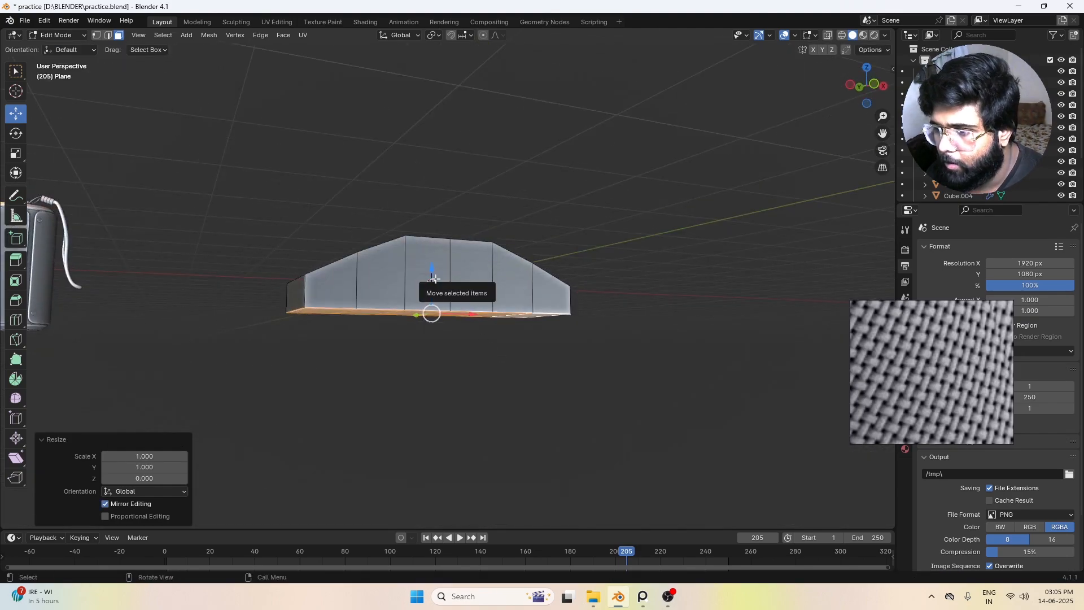
Step: Move the flattened underside faces up along Z to thin the arched piece and taper its ends
middle_drag(433, 270, 434, 288)
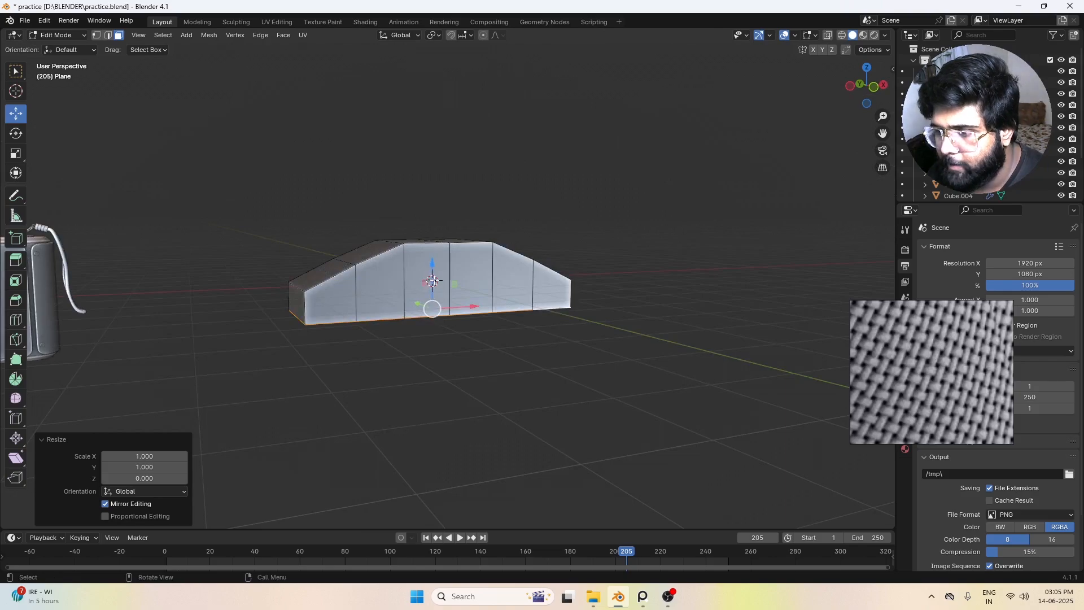
drag(434, 277, 434, 258)
middle_drag(527, 346, 751, 389)
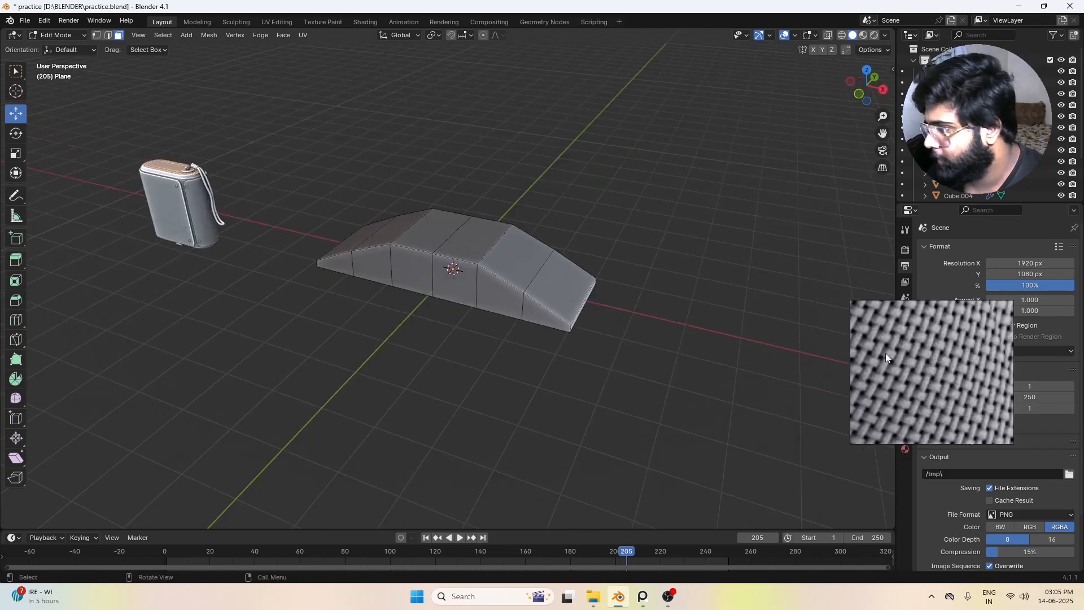
Step: Inset the six top faces of the arch as one region with a thickness of about 0.21 m
scroll(898, 357, up, 7)
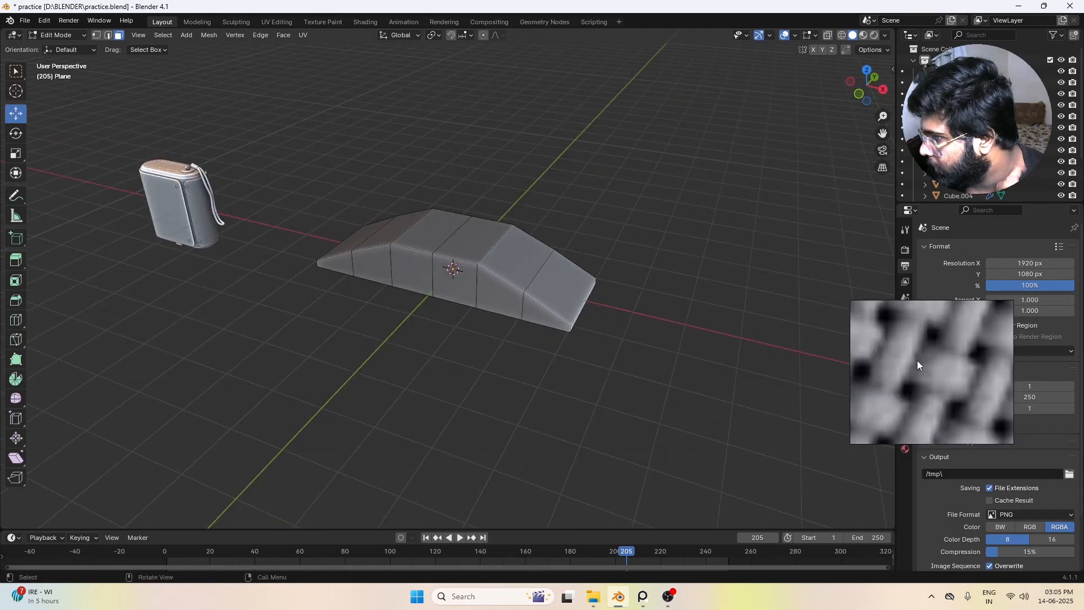
scroll(917, 361, down, 7)
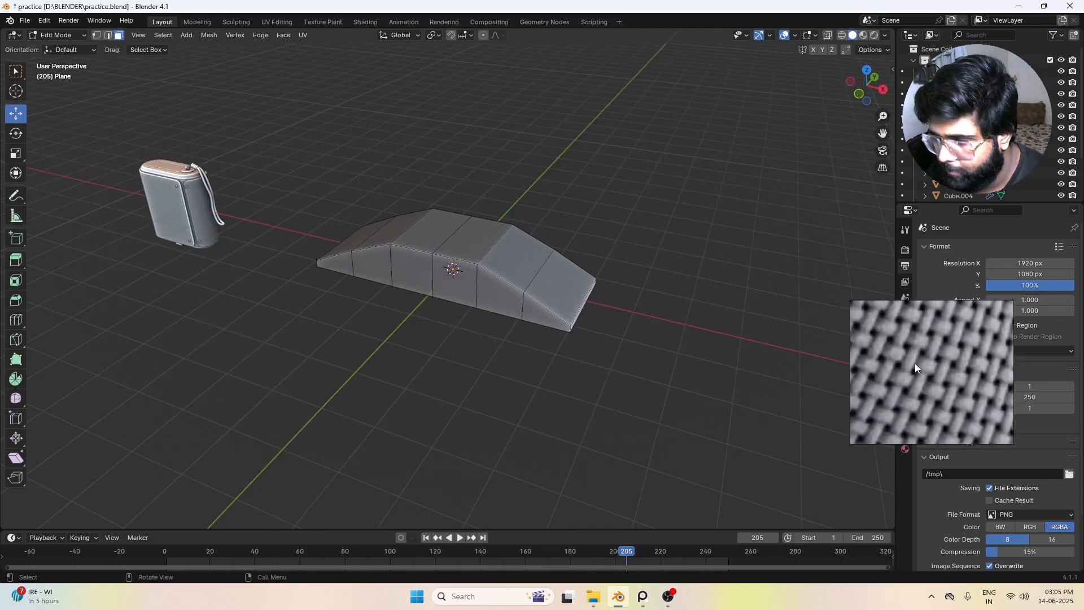
scroll(915, 364, up, 2)
middle_drag(474, 215, 527, 307)
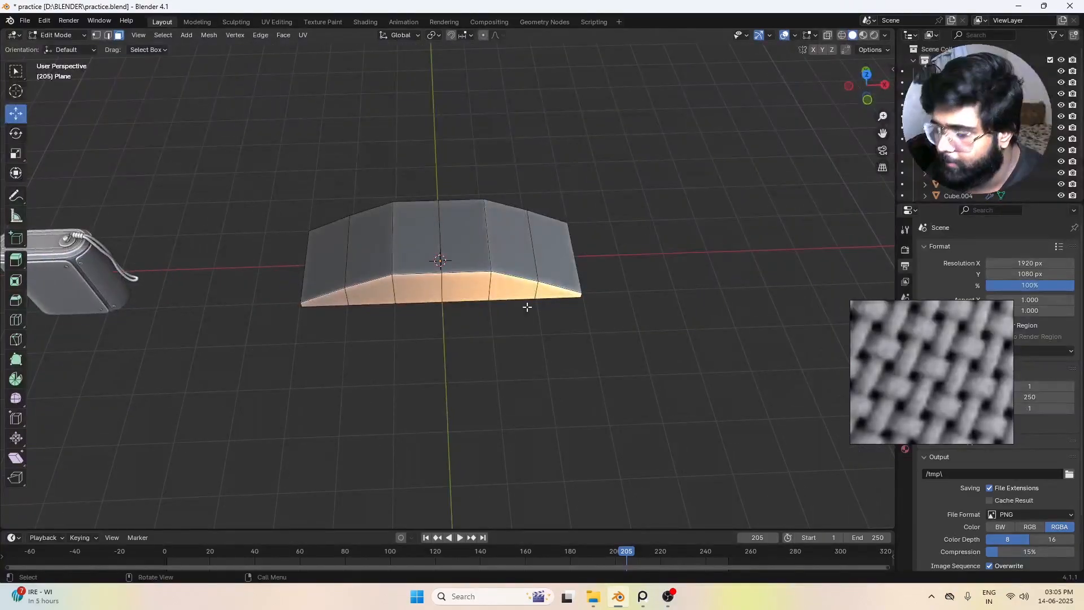
key(KP_7)
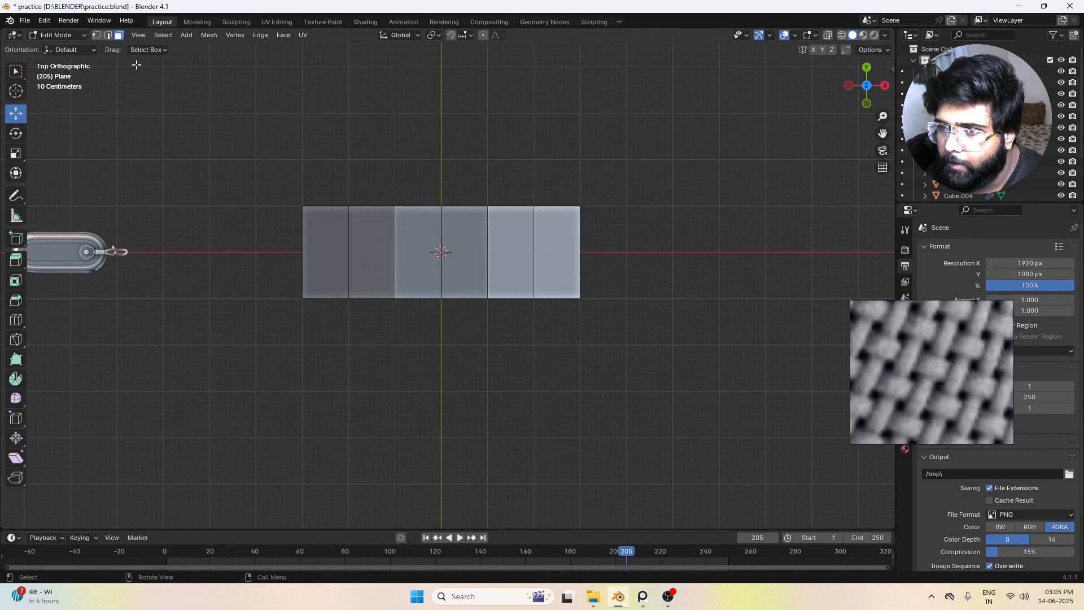
click(339, 239)
ctrl+click(528, 263)
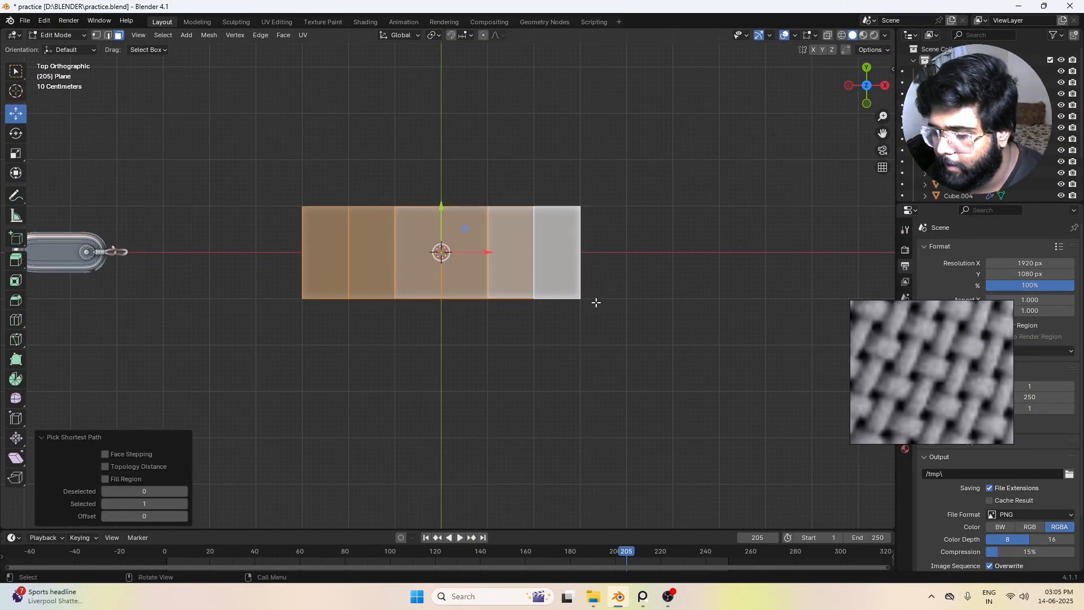
key(i)
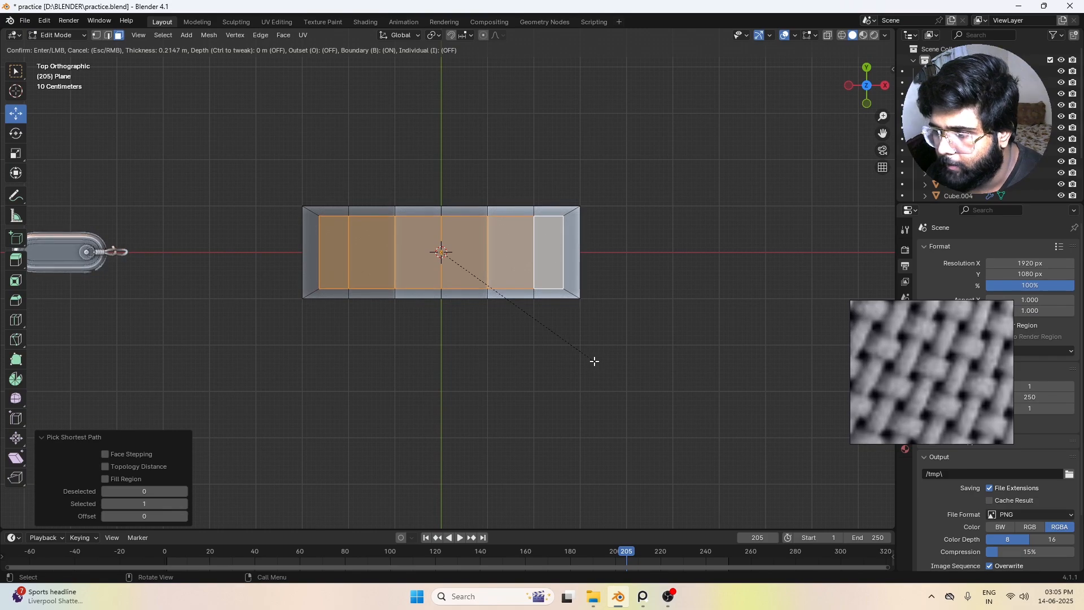
click(593, 361)
middle_drag(593, 360, 162, 109)
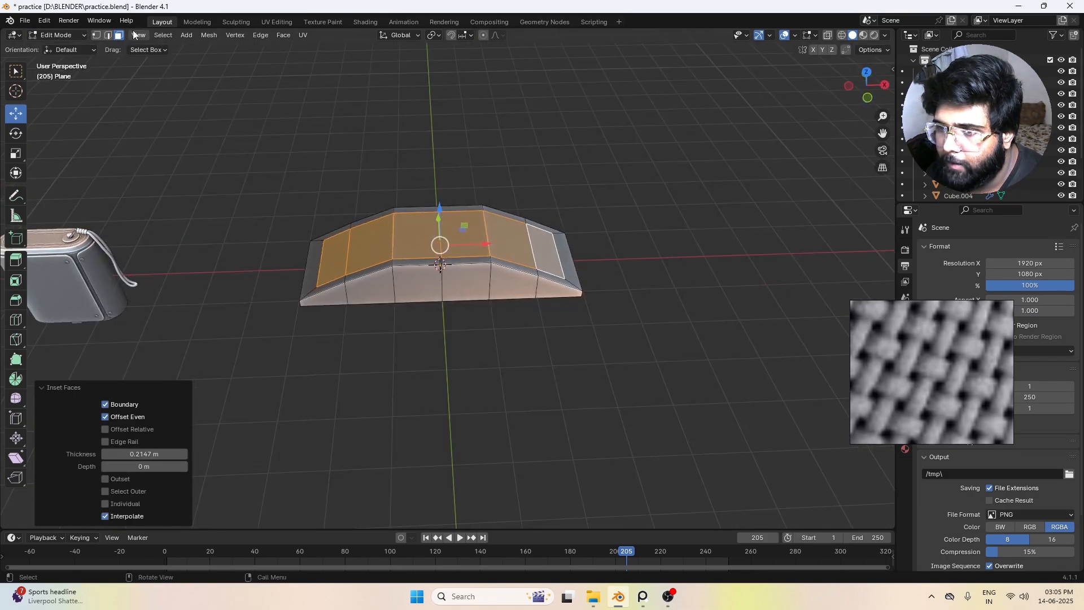
Step: Dissolve the outer border edge loop around the top of the arch to bevel its sides
click(109, 36)
alt+click(403, 270)
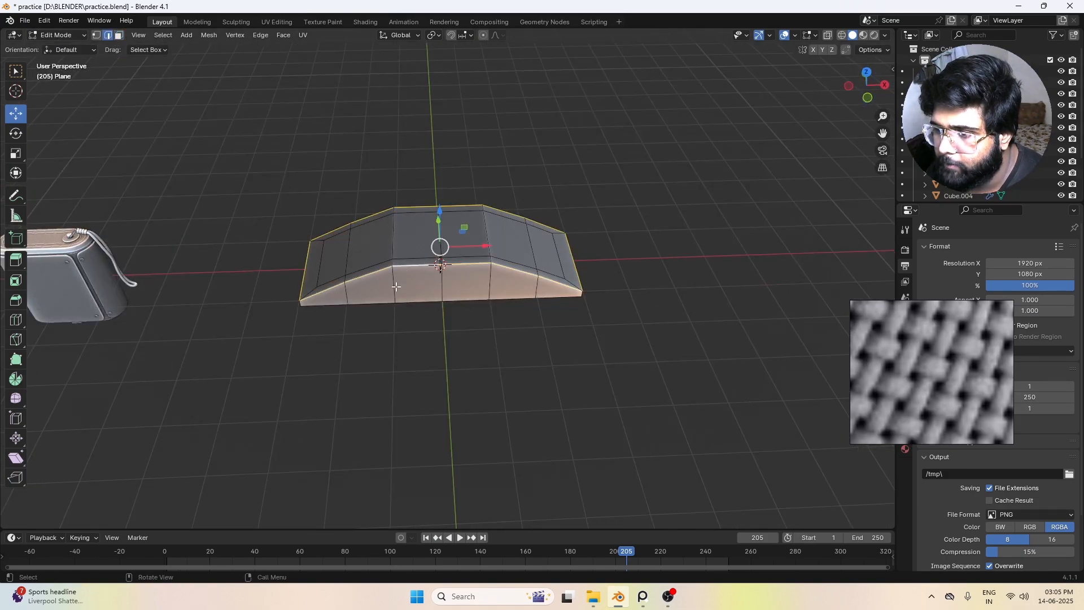
middle_drag(342, 366, 400, 353)
middle_drag(518, 271, 481, 292)
key(x)
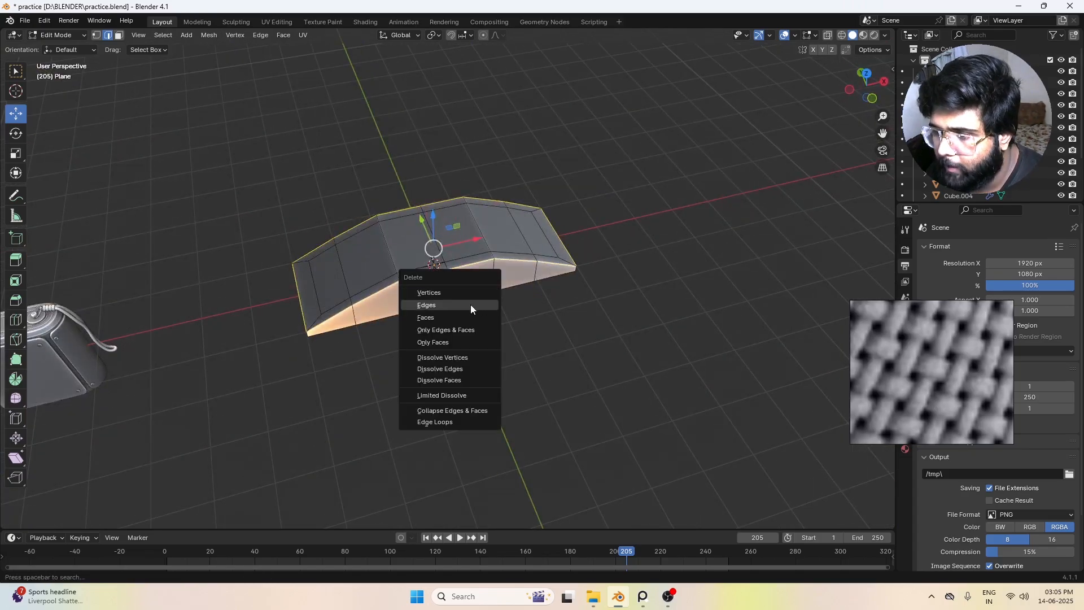
click(466, 367)
middle_drag(552, 357, 551, 316)
Step: Add one centred lengthwise loop cut along the middle of the arched piece
middle_drag(486, 220, 373, 342)
click(410, 206)
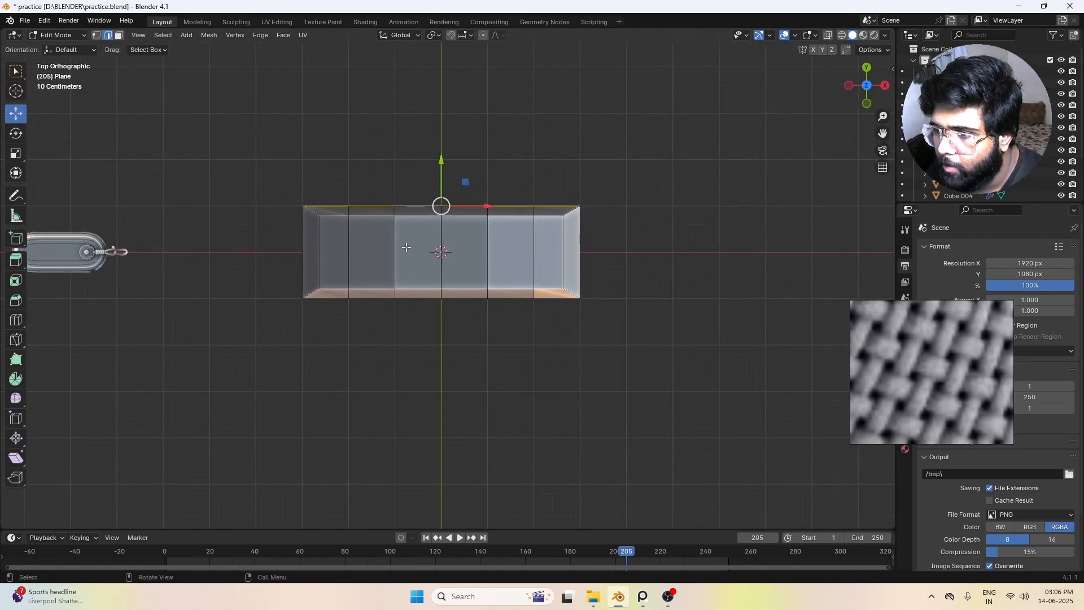
key(ctrl+z)
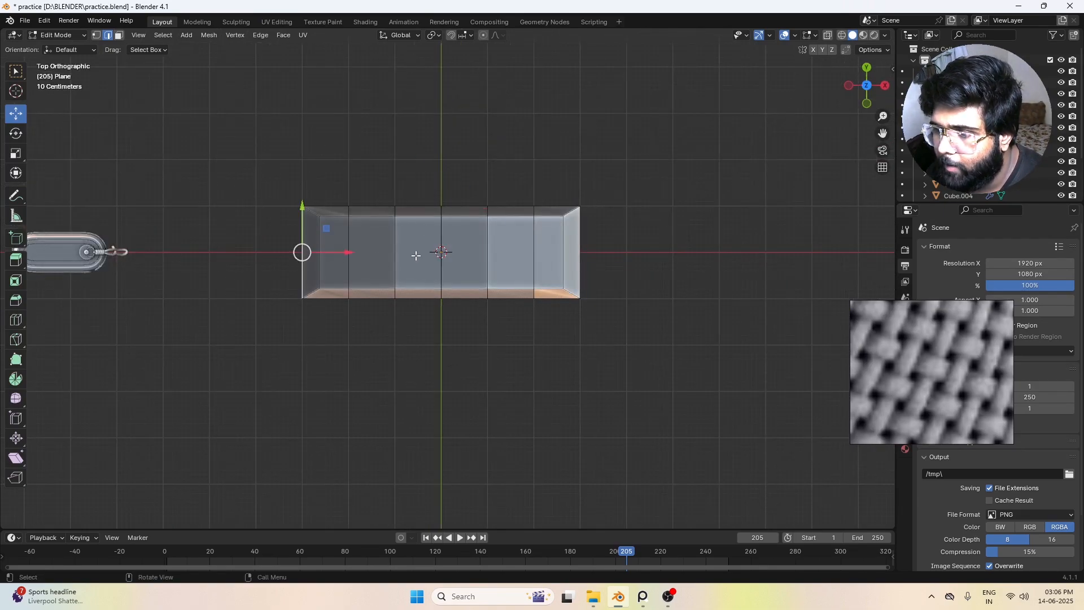
click(338, 247)
middle_drag(536, 248, 462, 262)
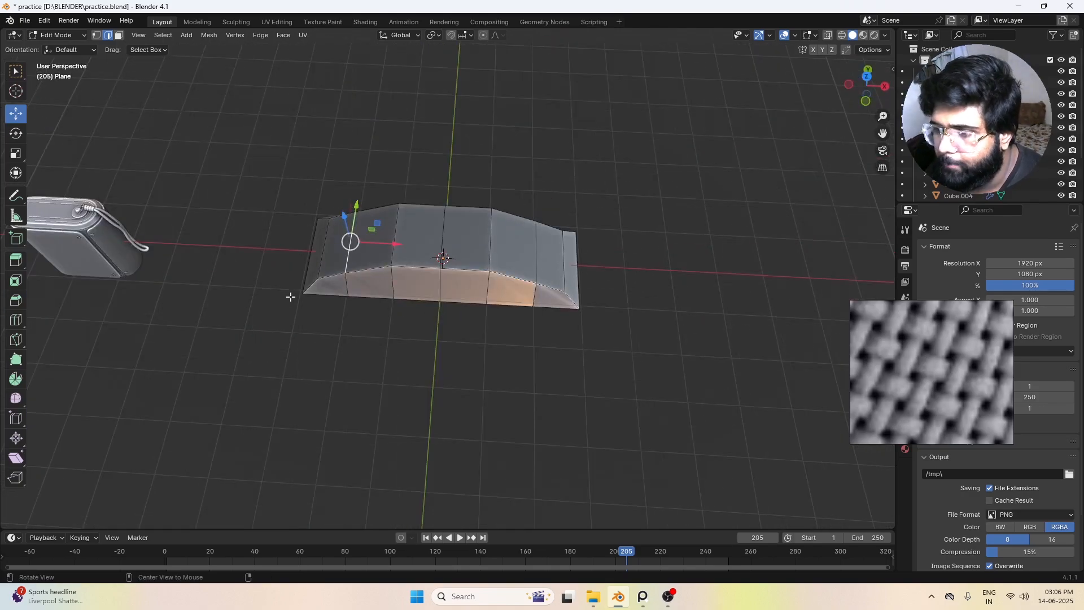
key(ctrl+r)
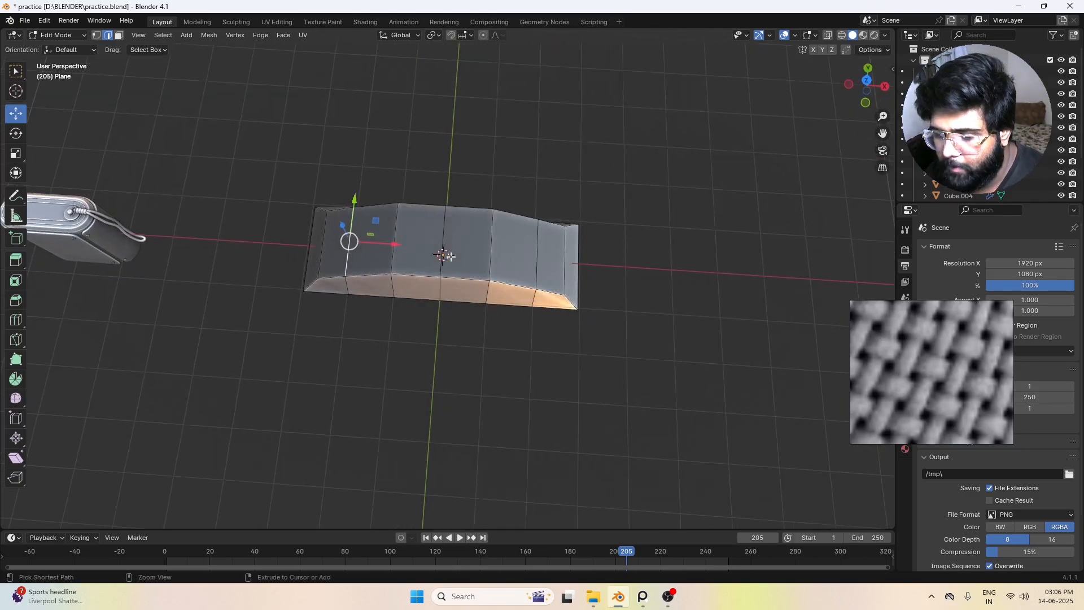
click(445, 254)
right_click(446, 255)
Step: Scale the vertices of both long sides to about 0.80 along X, giving the piece pointed ends
click(581, 252)
middle_drag(583, 274, 584, 285)
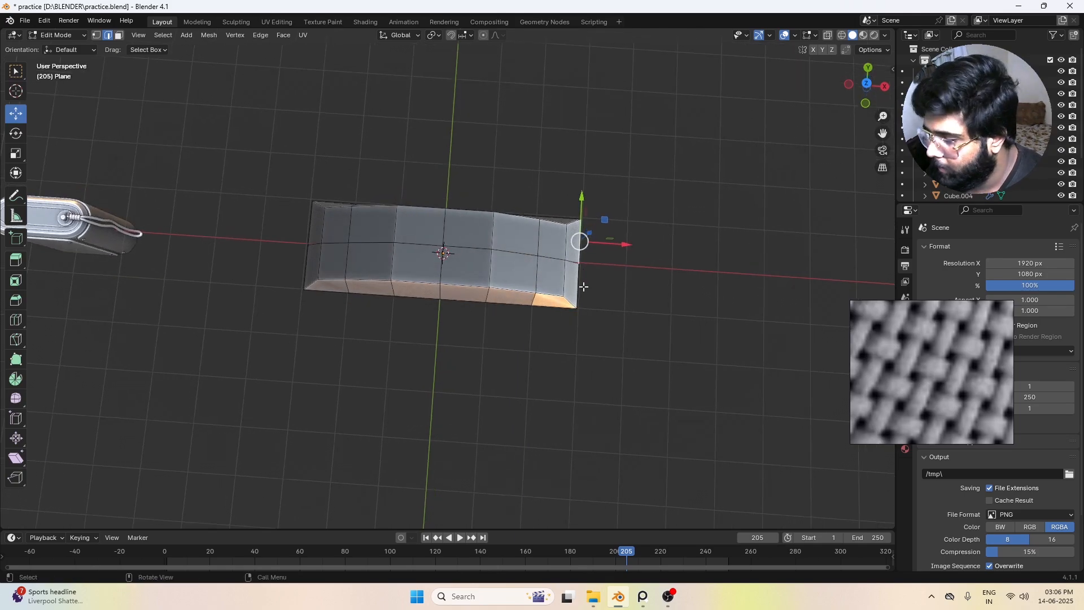
key(KP_7)
click(99, 38)
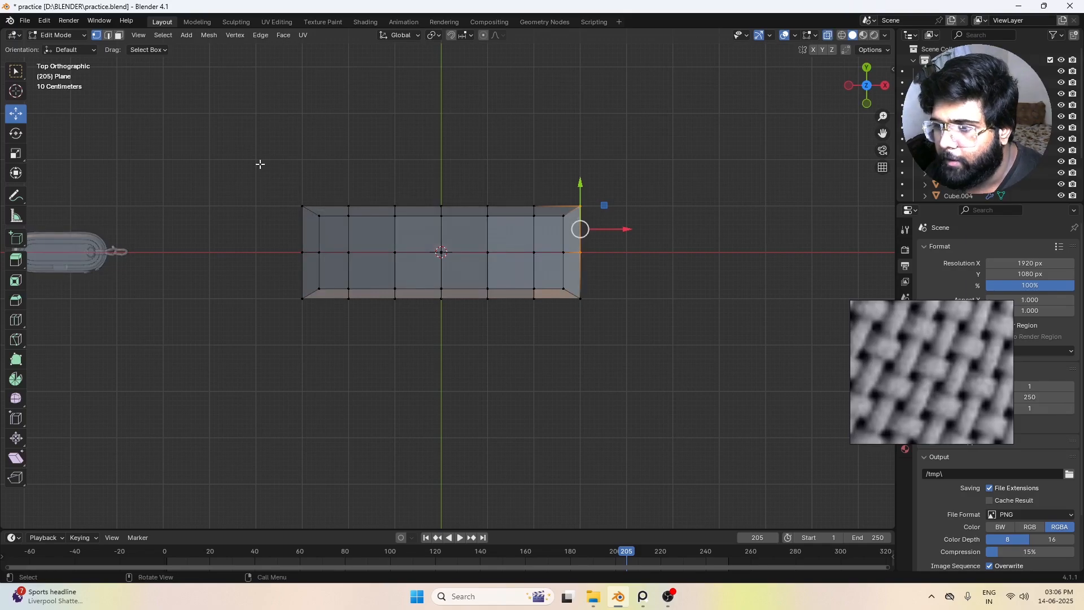
shift+drag(253, 175, 657, 225)
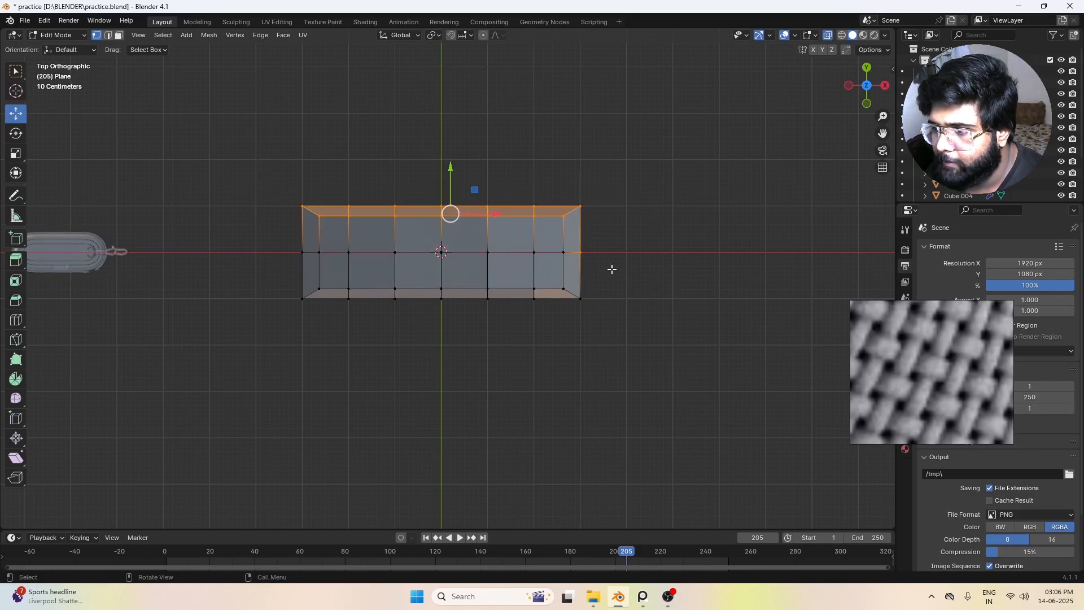
click(554, 194)
drag(237, 170, 666, 232)
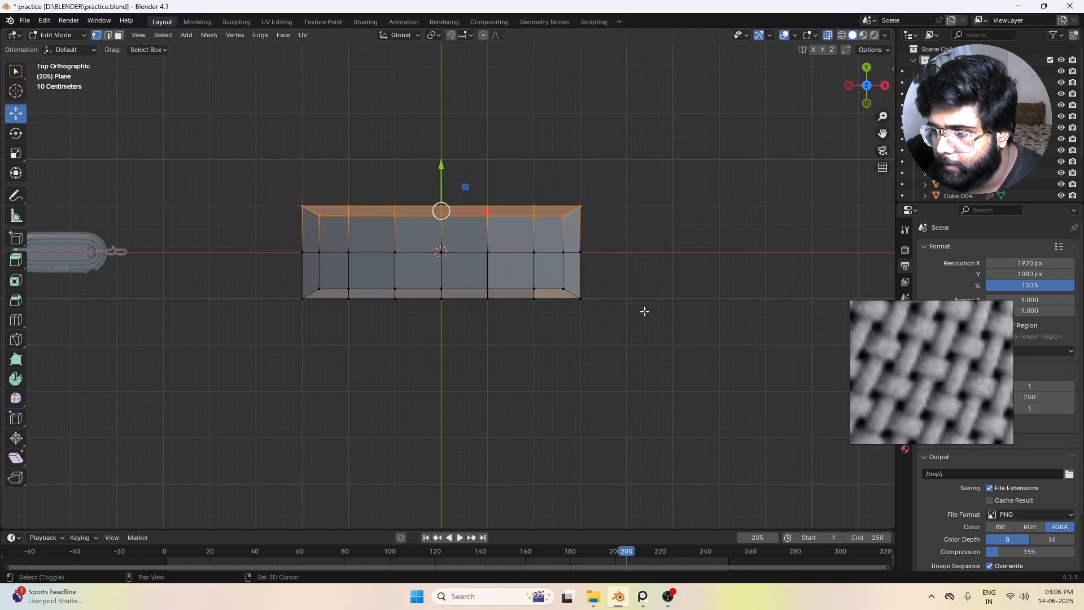
drag(648, 323, 256, 286)
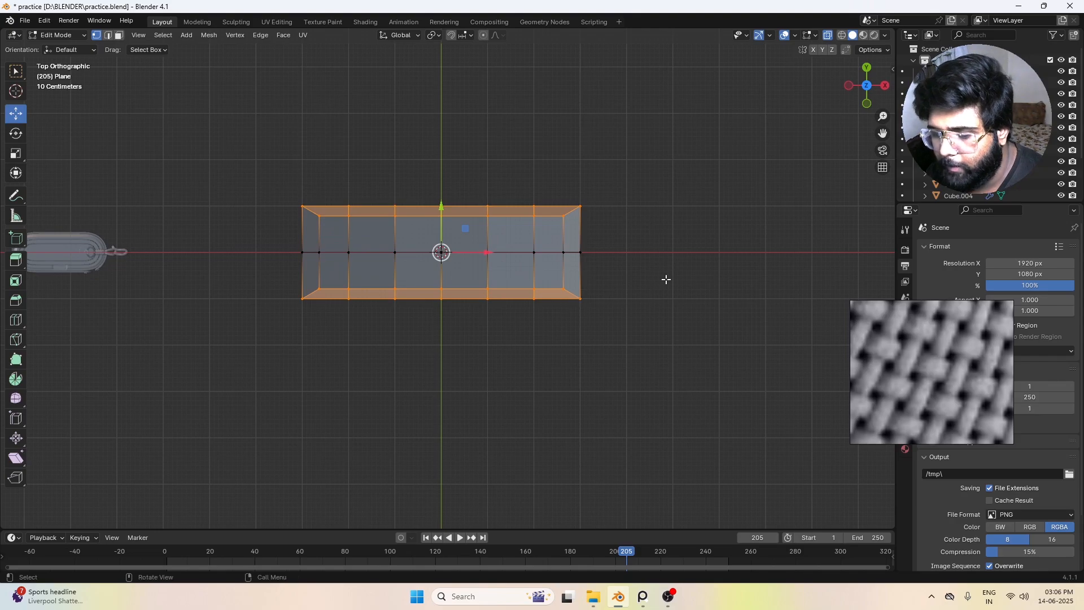
key(s)
key(x)
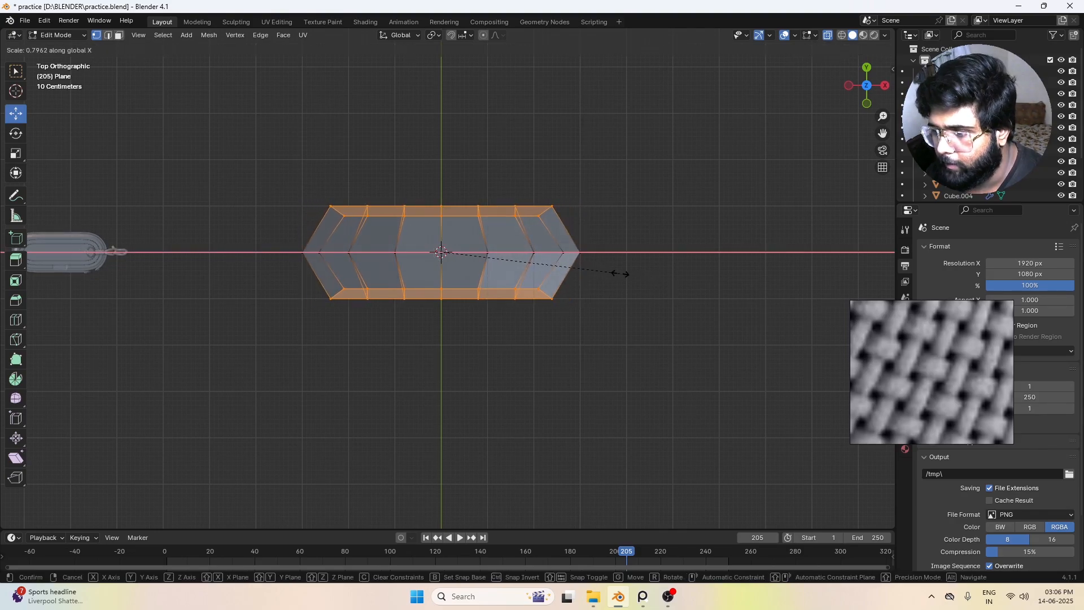
click(620, 274)
click(443, 375)
Step: Raise the middle underside faces along Z, leaving the faces at both ends in place
middle_drag(442, 375, 563, 389)
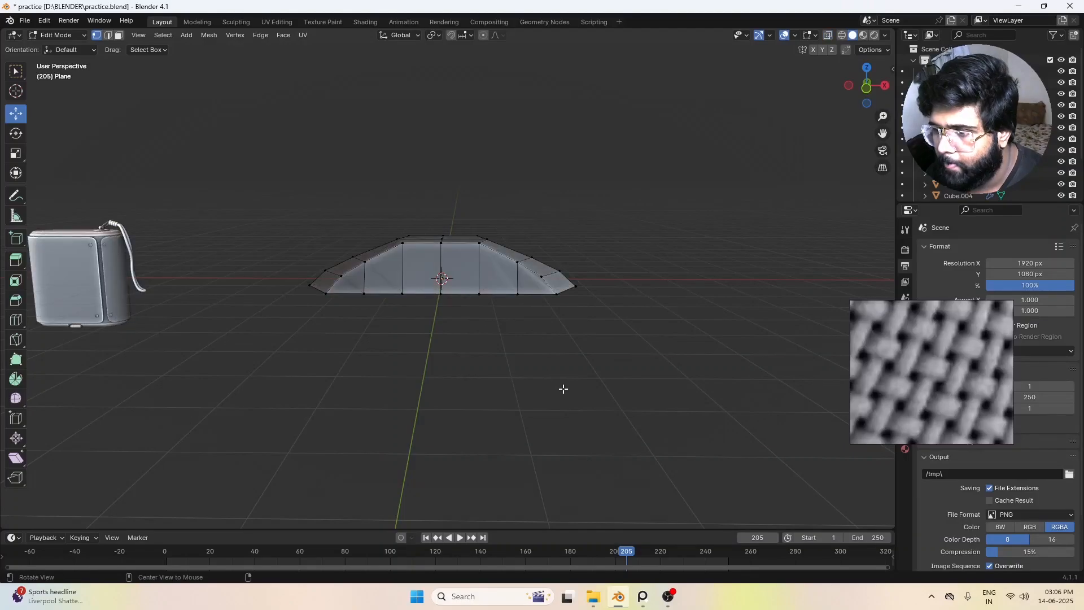
mouse_move(382, 294)
alt+mouse_down()
mouse_move(398, 276)
mouse_move(399, 298)
mouse_move(379, 284)
alt+mouse_up()
click(377, 282)
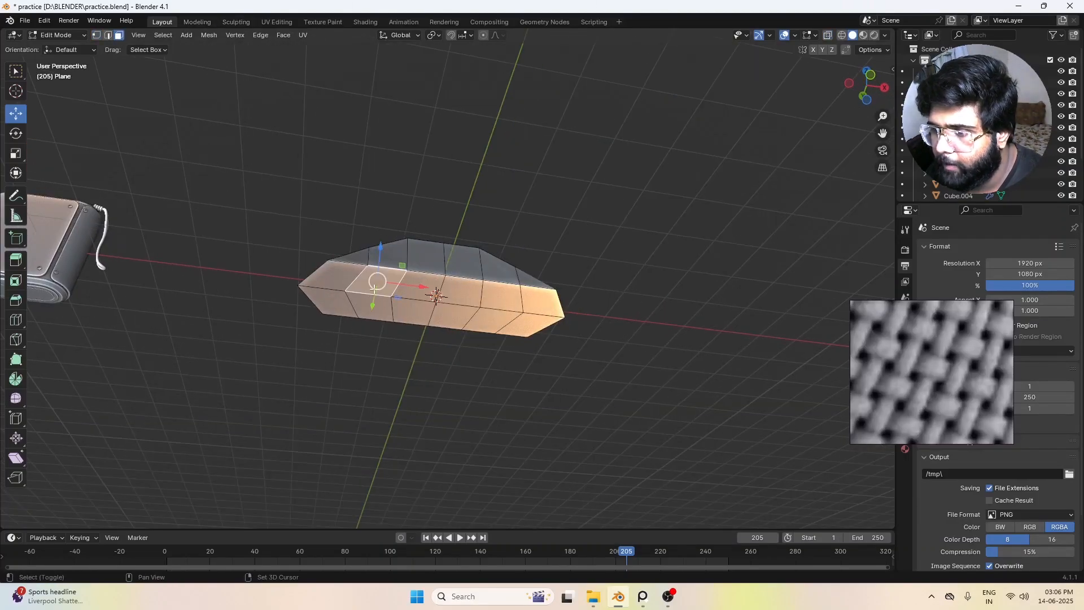
ctrl+click(492, 315)
ctrl+click(377, 321)
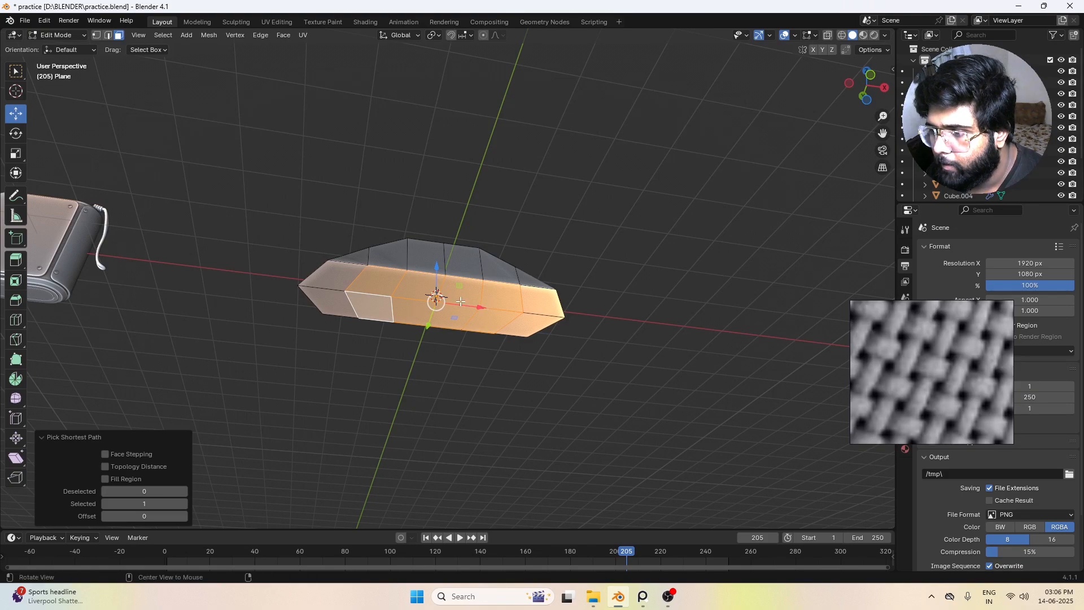
alt+drag(433, 289, 437, 265)
Step: Raise the four central underside faces further along Z so the underside follows the arch
click(415, 282)
shift+click(416, 296)
shift+click(452, 294)
shift+click(458, 281)
click(457, 361)
middle_drag(458, 361, 431, 417)
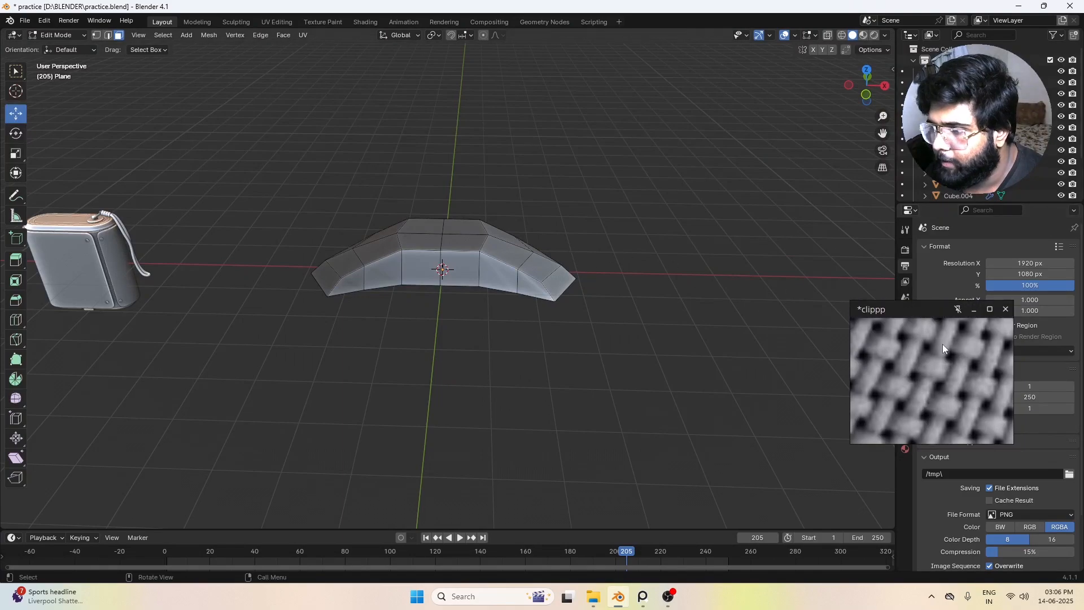
Step: Add a level 2 Subdivision Surface to the thread piece in Object Mode and shade it smooth
mouse_move(533, 290)
middle_down()
mouse_move(551, 310)
mouse_move(532, 286)
middle_up()
key(Tab)
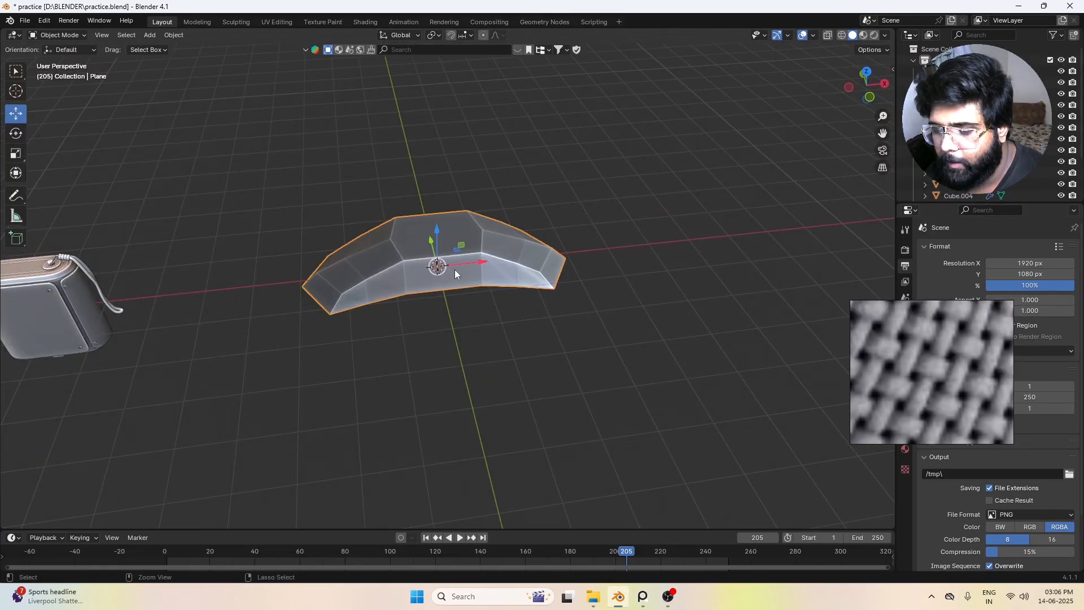
key(ctrl+2)
click(614, 300)
middle_drag(614, 300, 456, 262)
click(455, 262)
right_click(456, 261)
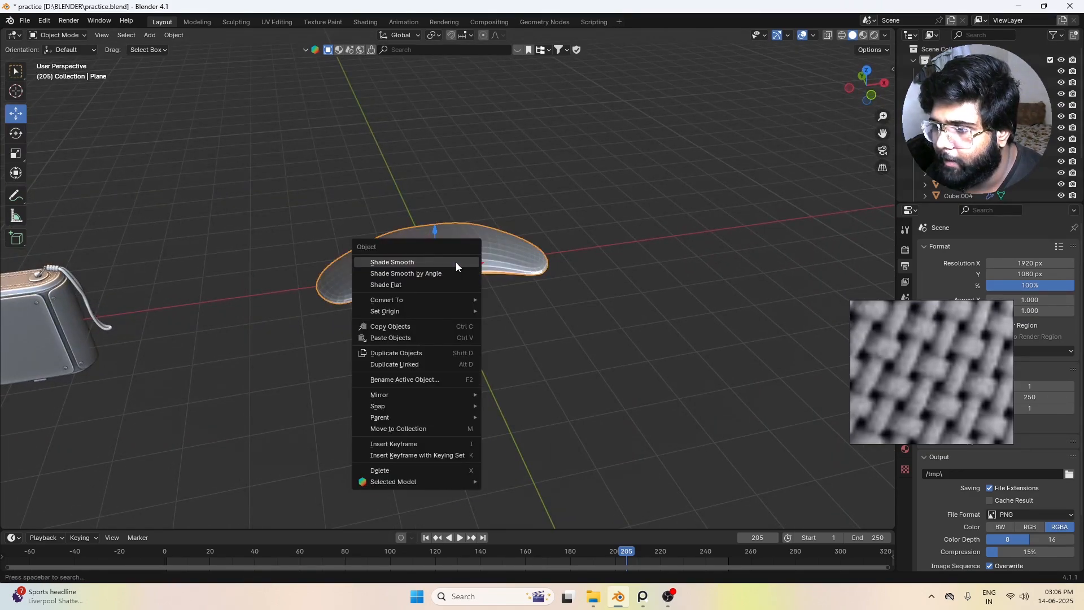
click(456, 262)
Step: Duplicate the smoothed thread piece and place the copy 6 m away along X
click(560, 292)
middle_drag(560, 291, 926, 382)
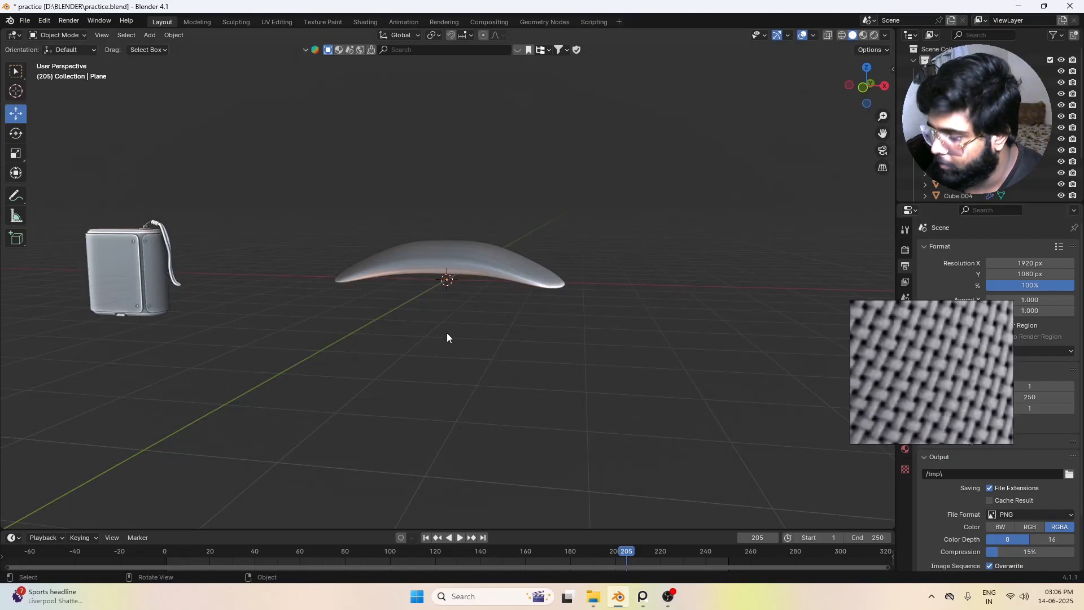
key(KP_7)
scroll(452, 336, down, 5)
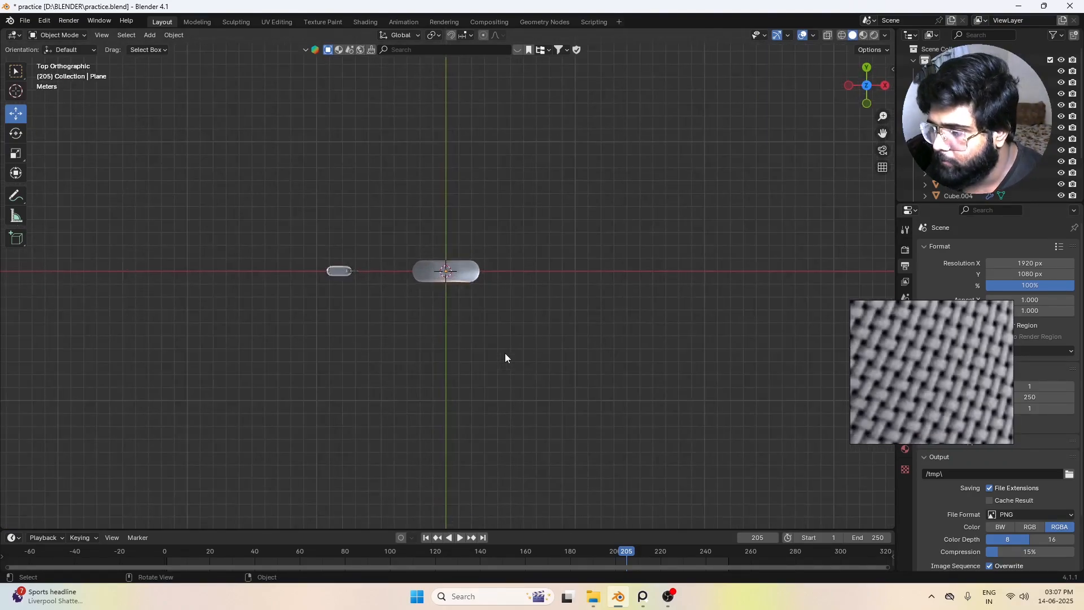
scroll(505, 353, up, 1)
shift+middle_drag(516, 301, 412, 281)
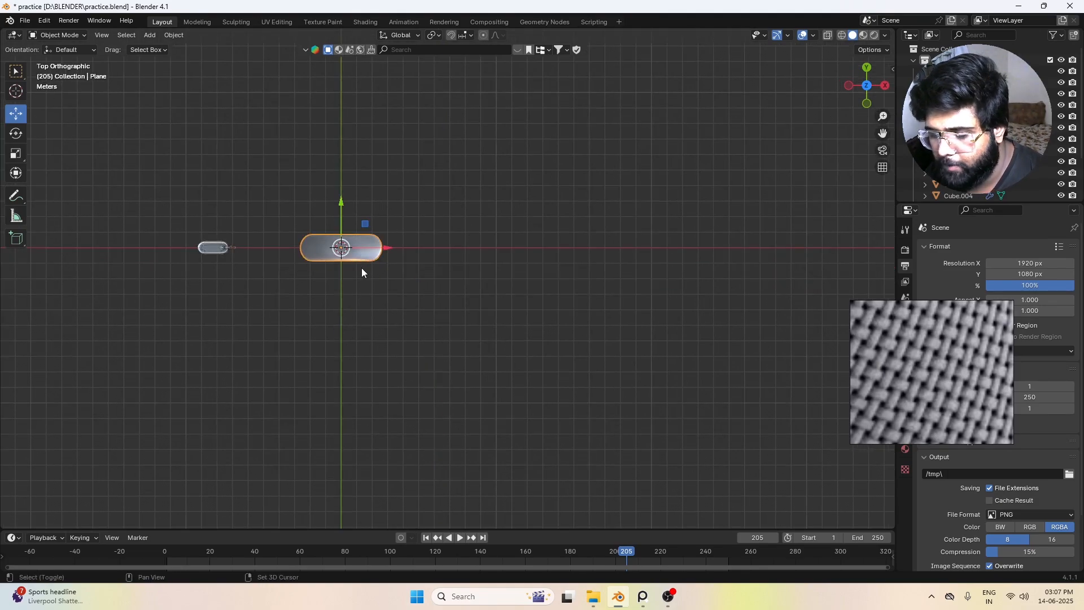
key(shift+d)
key(x)
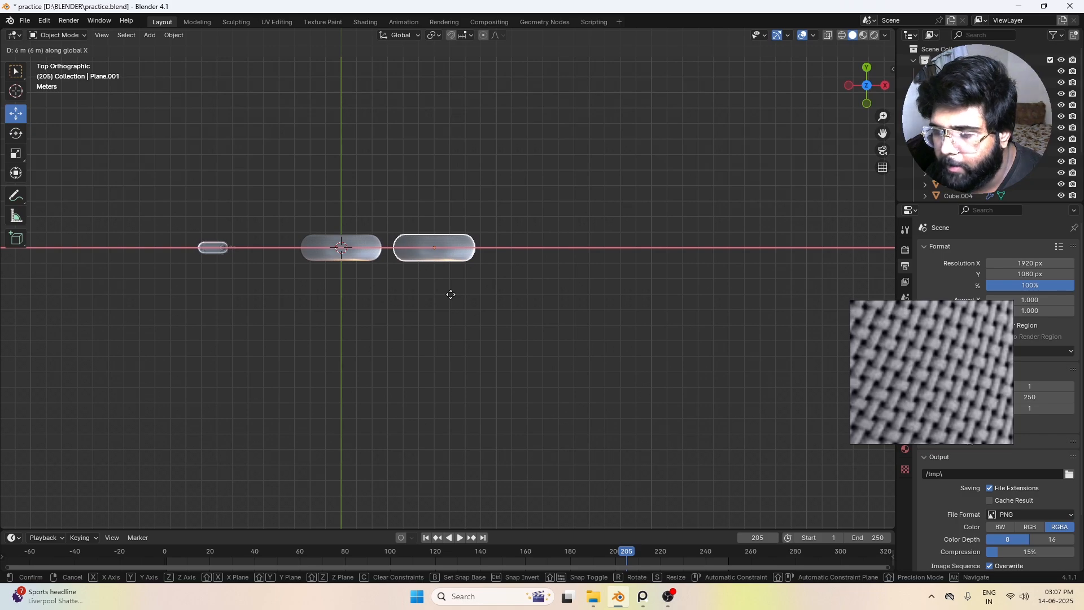
click(450, 294)
middle_drag(450, 294, 392, 339)
Step: Duplicate the second thread piece in place, without any offset
key(KP_7)
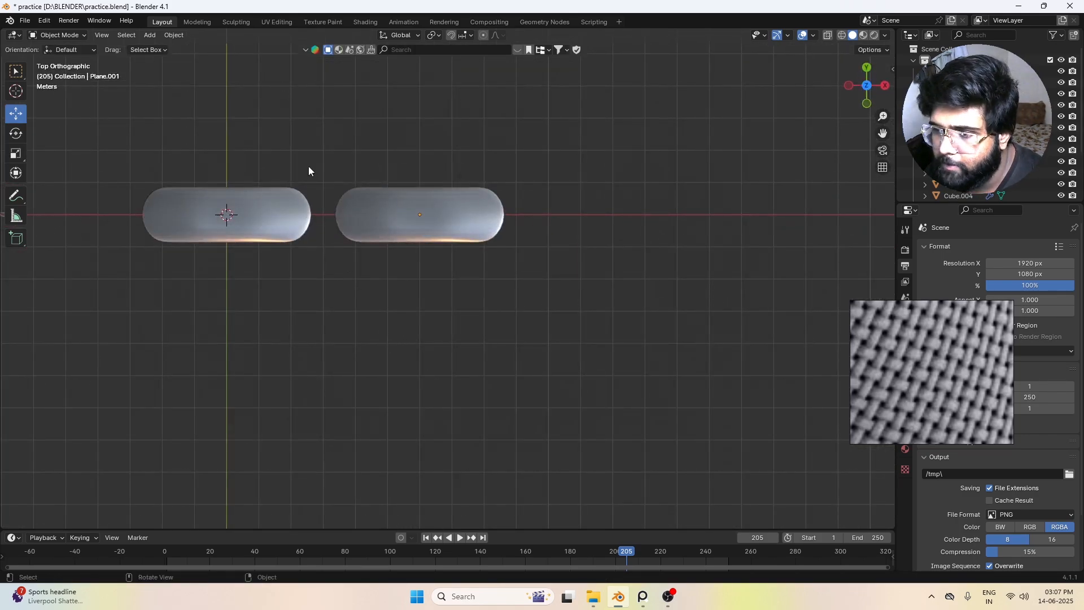
scroll(311, 205, down, 1)
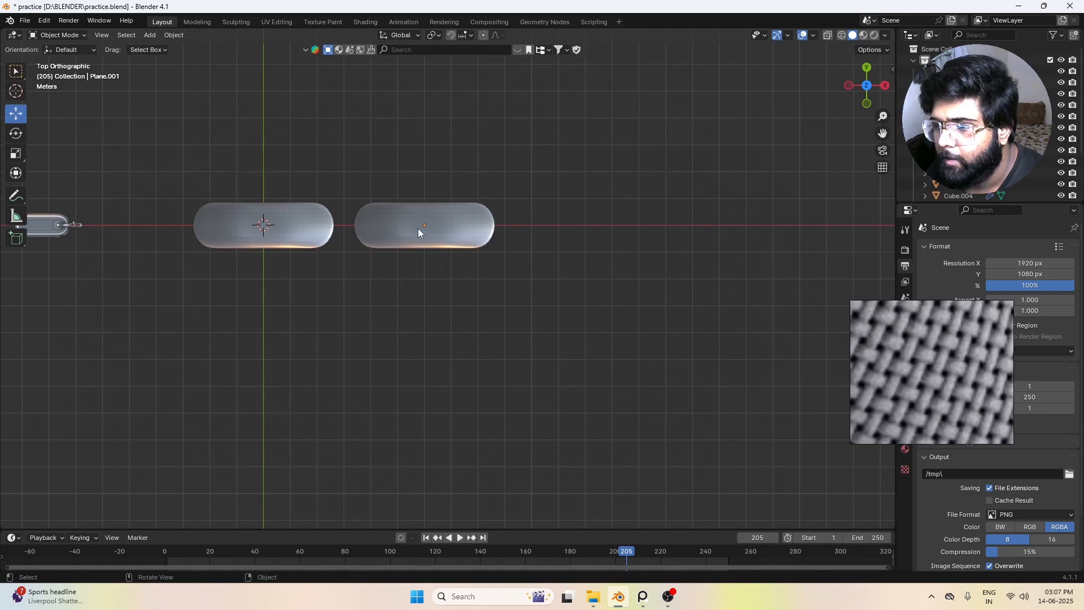
mouse_move(985, 344)
click(439, 229)
scroll(451, 277, down, 2)
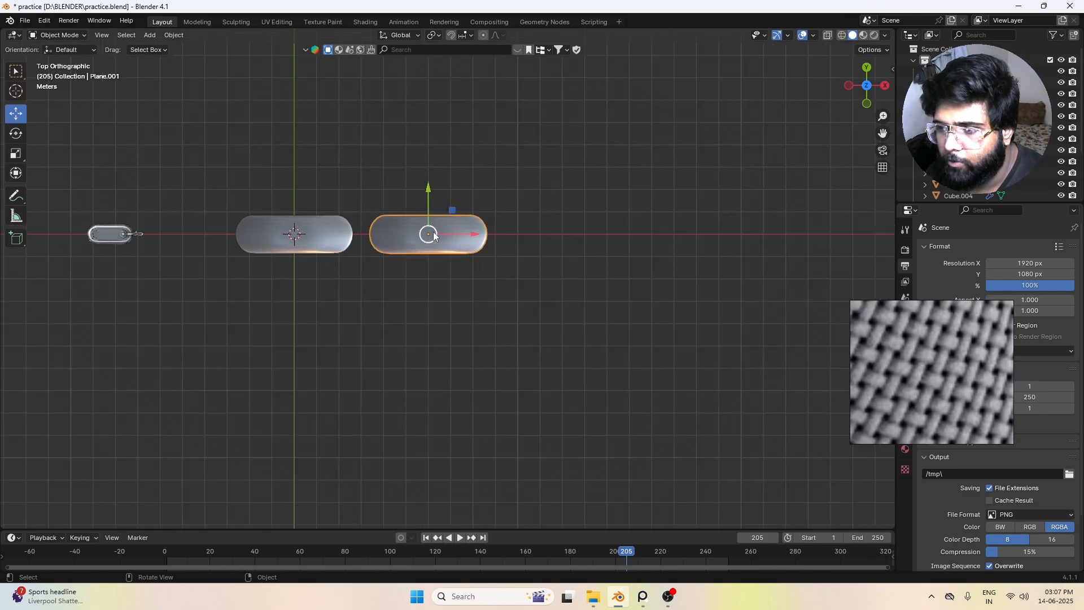
key(shift+d)
right_click(473, 289)
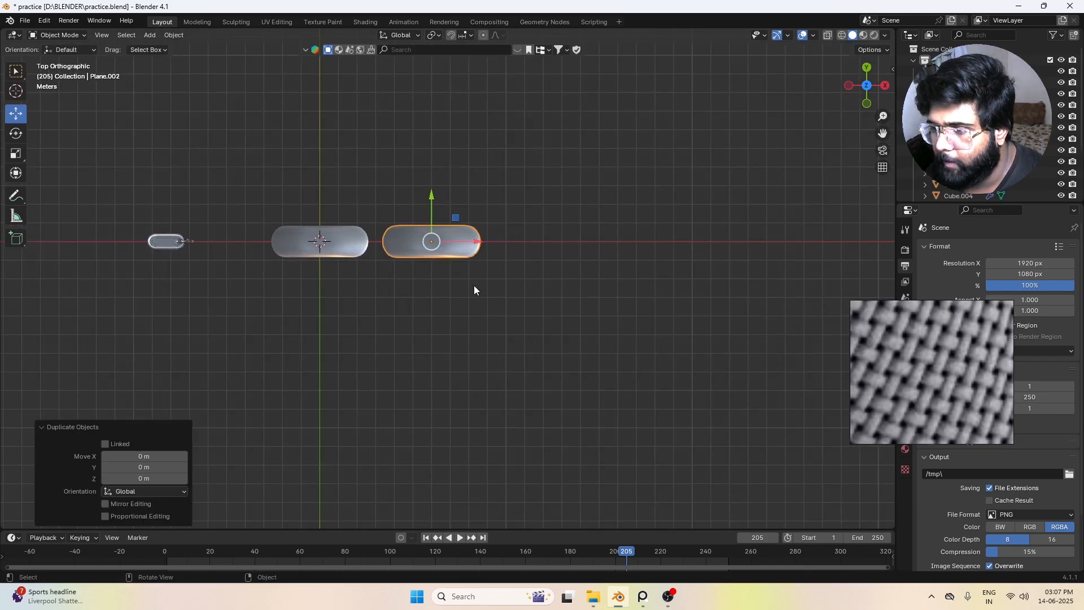
Step: Rotate the newest thread copy 90° about Z and move it -3 m along X, between the two horizontal threads
text(rz)
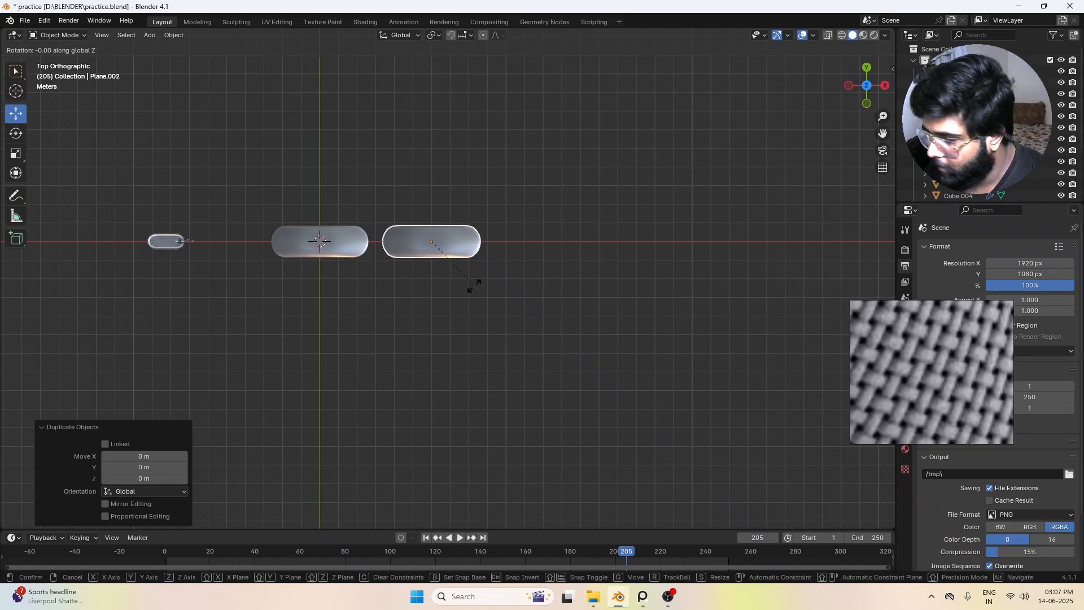
text(90)
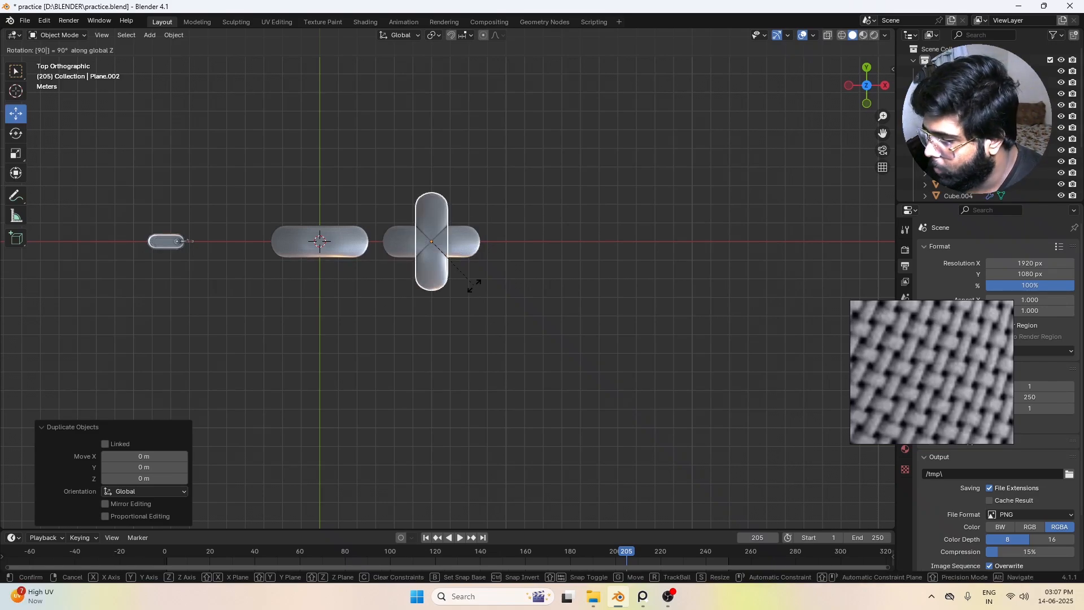
key(Return)
key(g)
key(x)
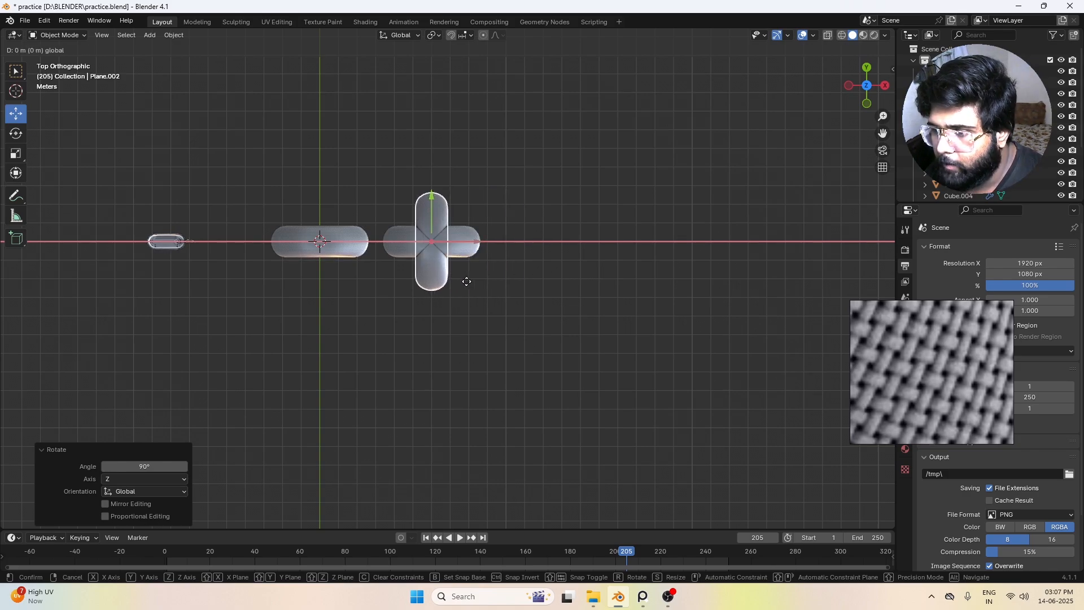
click(417, 299)
Step: Duplicate the two horizontal threads and the vertical crossing thread together, placing the copies 12 m away along X
middle_drag(422, 309, 318, 296)
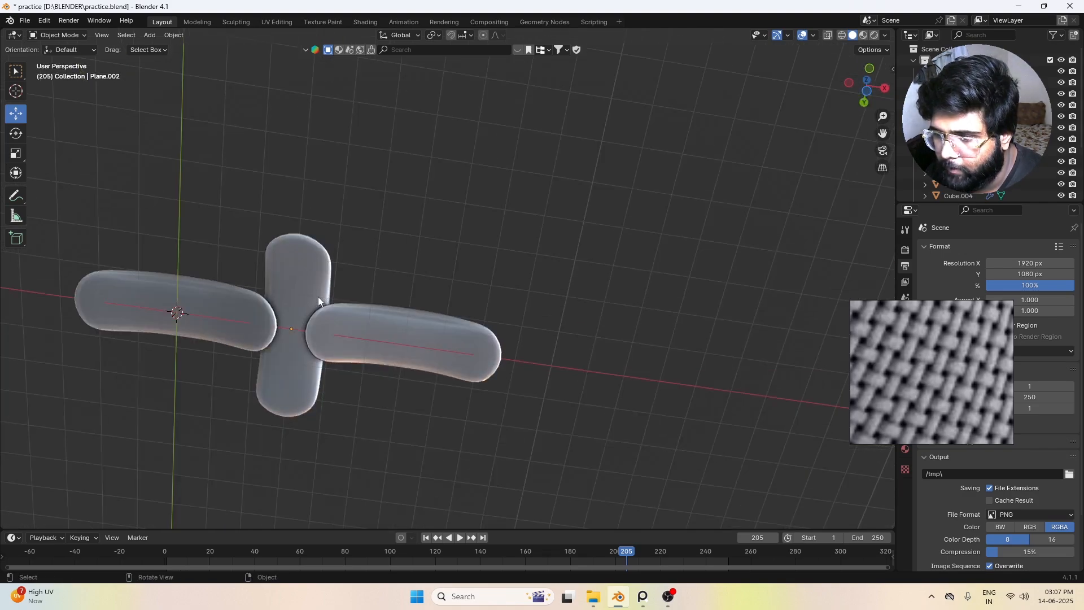
scroll(317, 297, down, 4)
middle_drag(388, 334, 387, 401)
key(KP_7)
scroll(382, 405, down, 4)
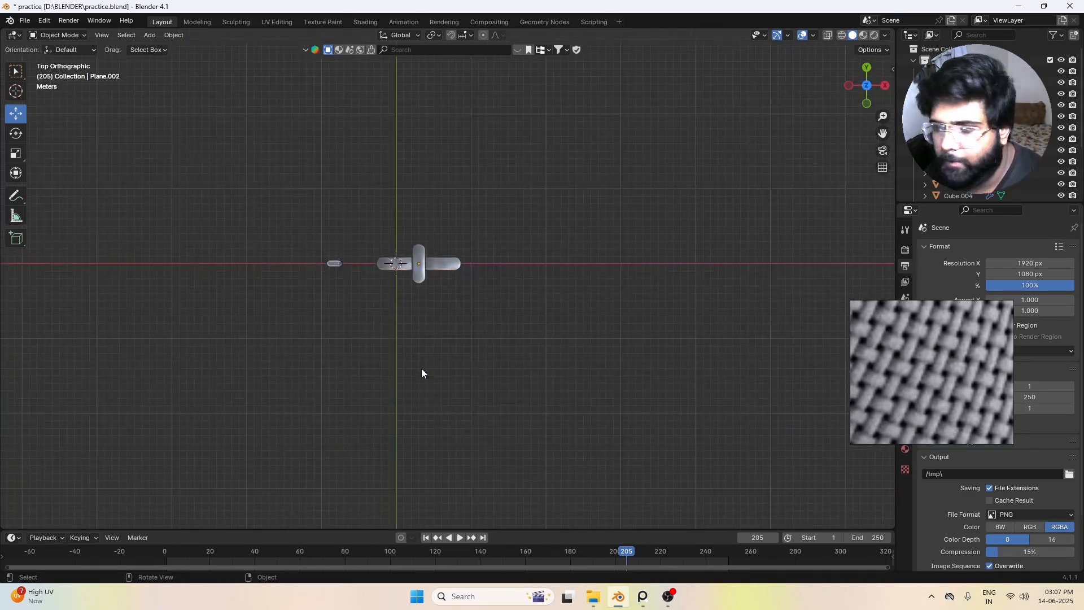
scroll(462, 369, up, 5)
drag(294, 212, 483, 355)
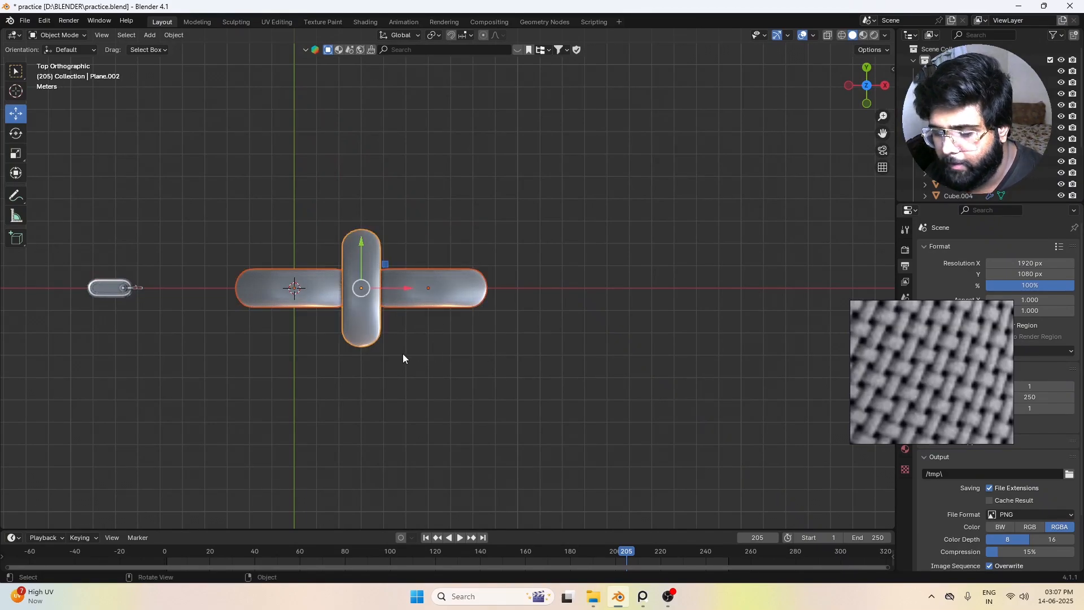
click(465, 370)
drag(290, 194, 504, 406)
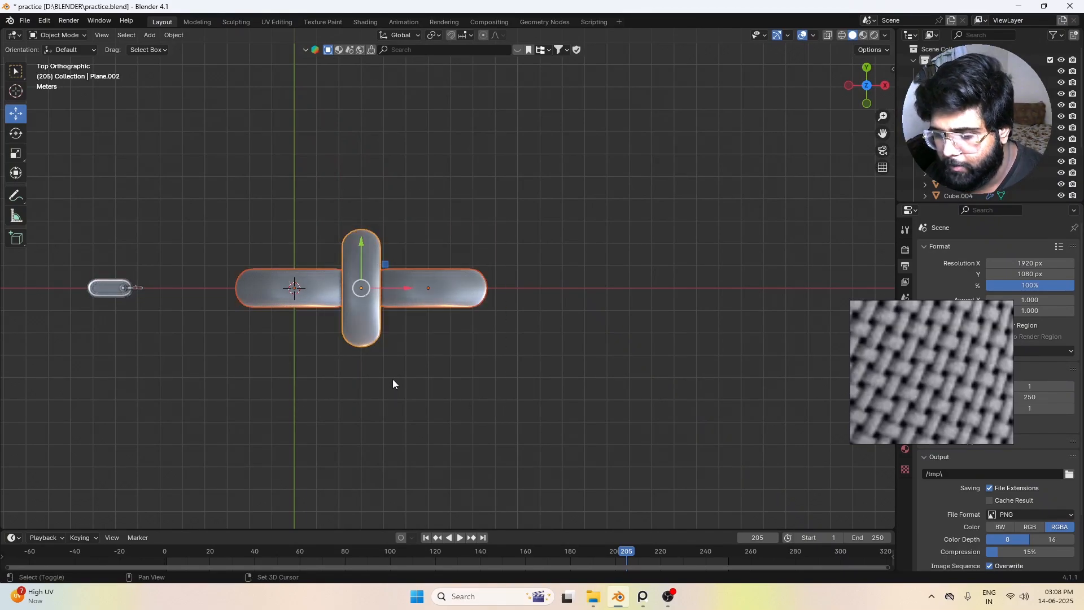
key(g)
key(x)
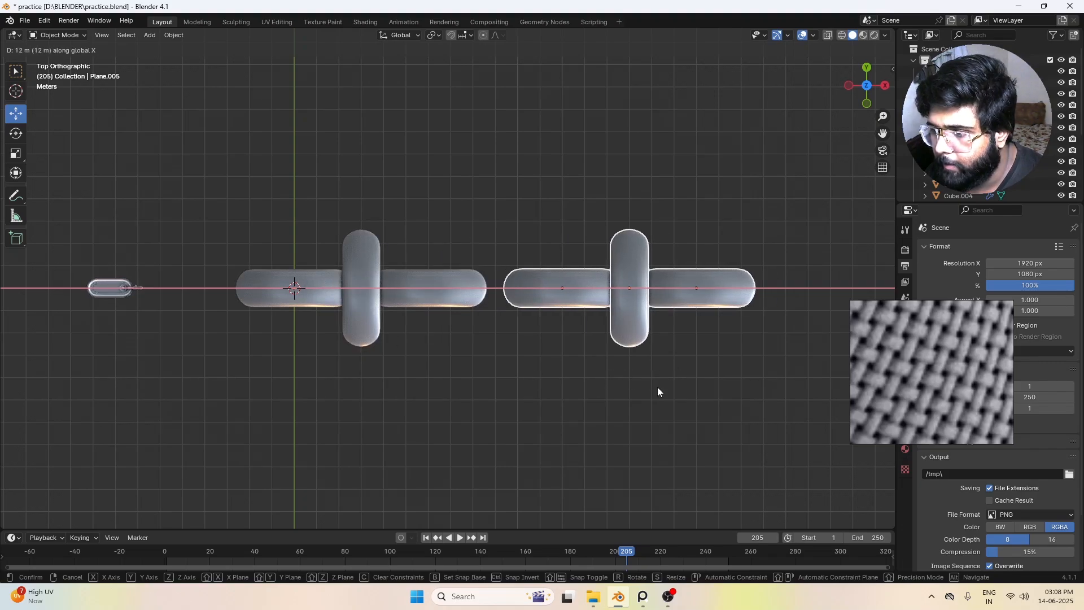
click(657, 388)
Step: Duplicate the copied group's vertical thread -6 m along X to bridge the gap between the two groups
click(630, 334)
key(shift+d)
key(x)
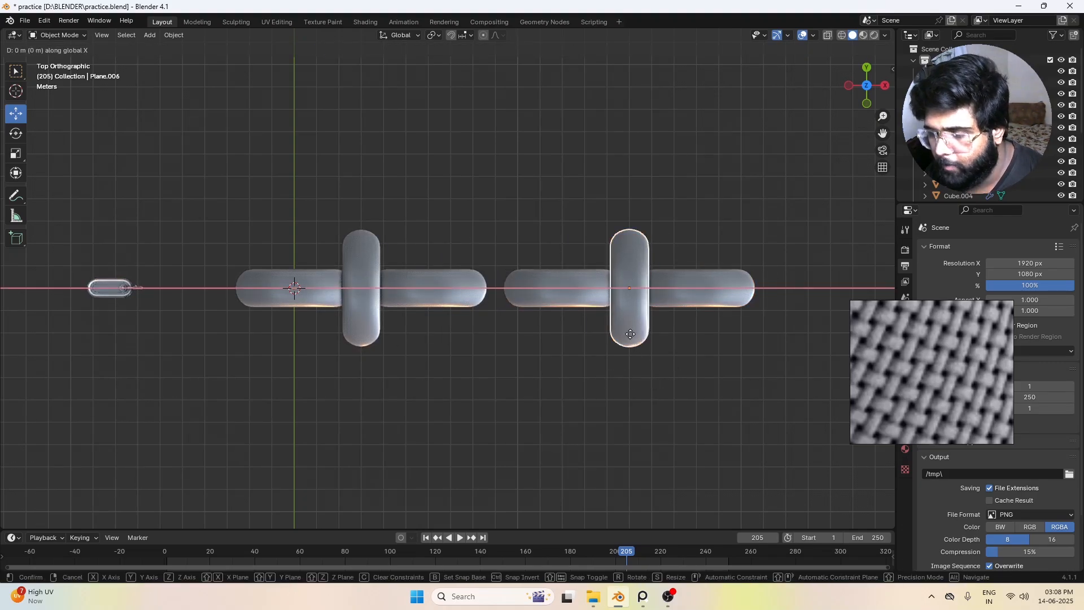
click(503, 334)
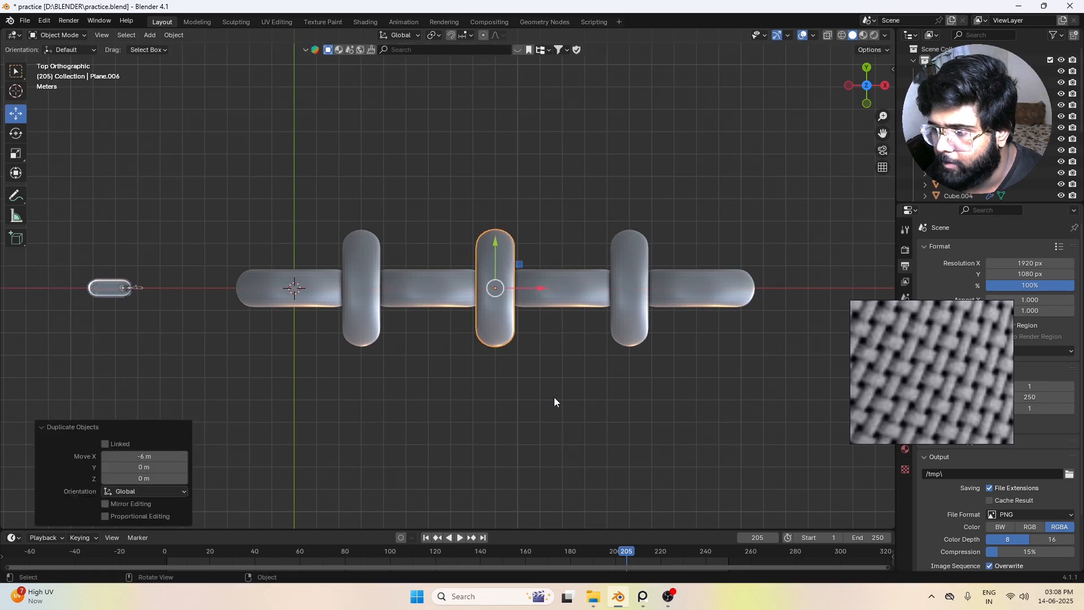
click(554, 397)
Step: Duplicate the row's last vertical and horizontal threads together along X, extending the row at the same spacing
scroll(611, 400, down, 6)
scroll(531, 344, up, 4)
scroll(620, 332, down, 2)
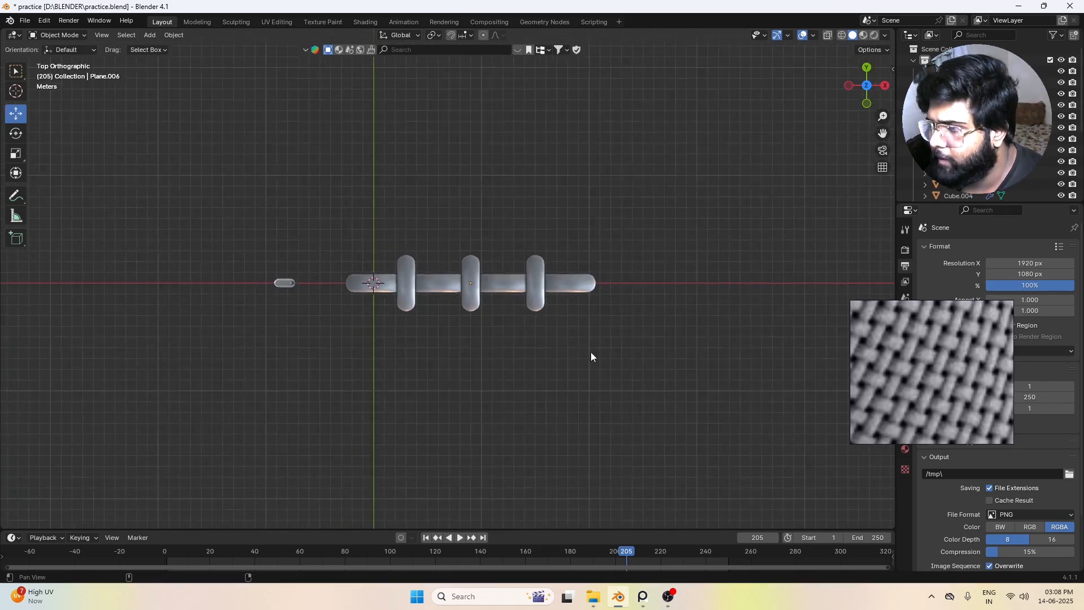
shift+middle_drag(591, 352, 513, 333)
scroll(534, 273, up, 3)
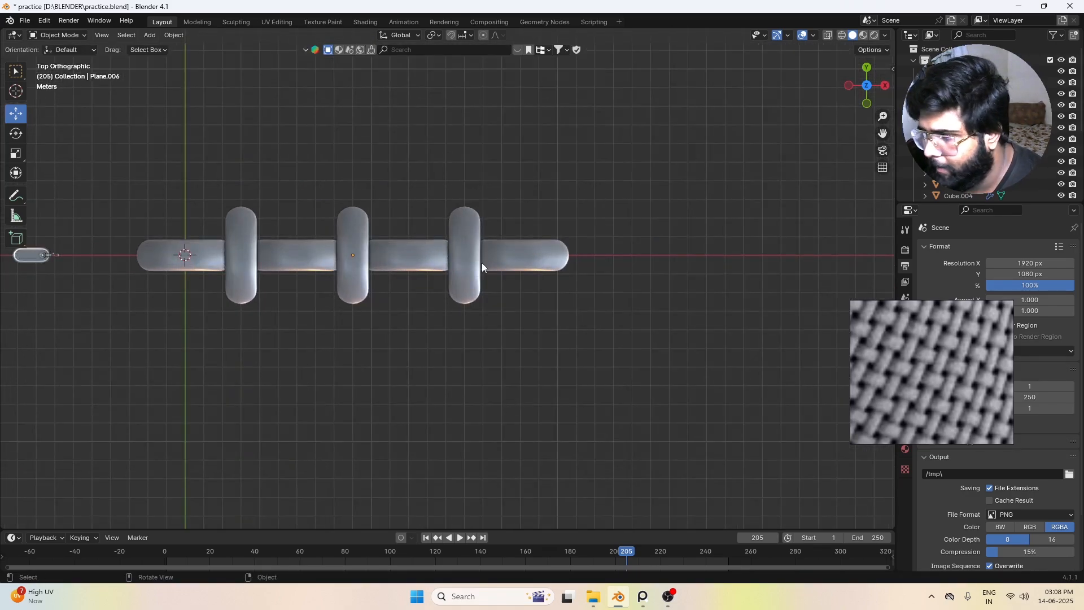
click(469, 281)
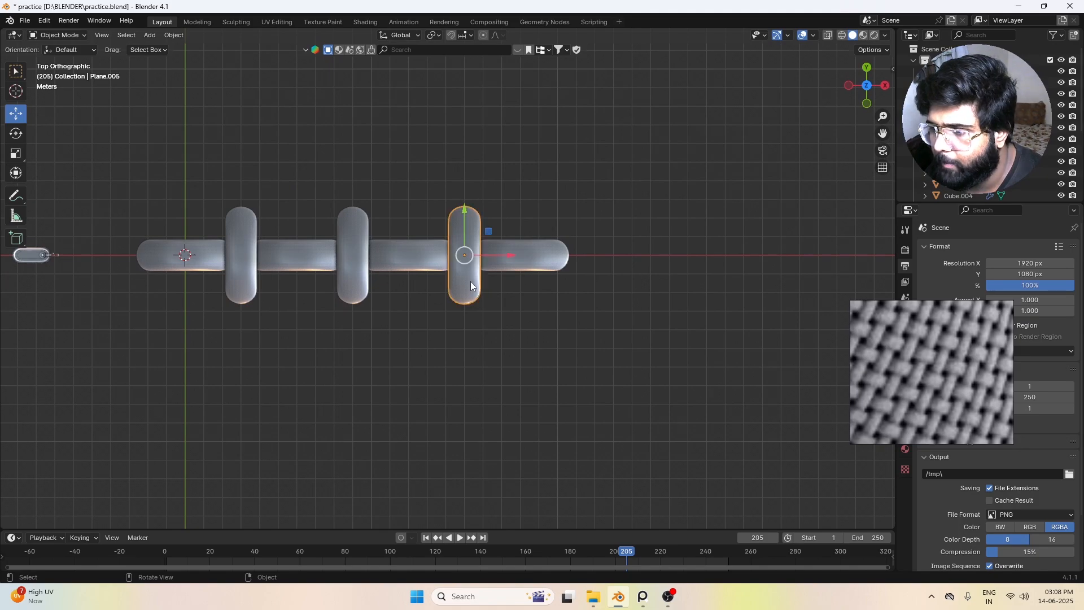
shift+click(505, 260)
key(shift+d)
key(x)
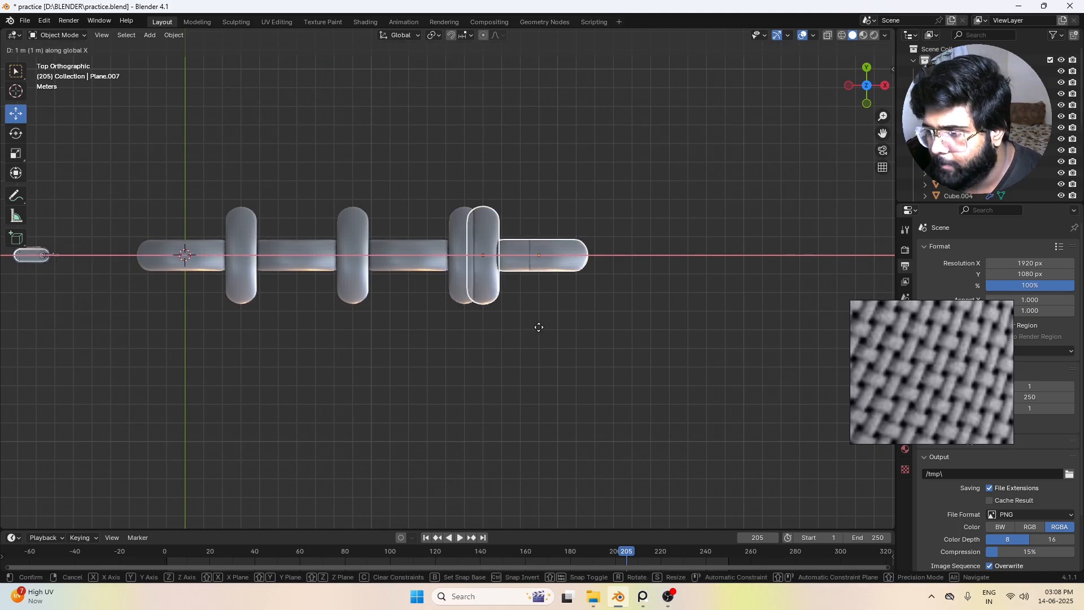
click(598, 336)
Step: Duplicate the complete thread row and place the copy 4 m away along Y
scroll(590, 341, down, 4)
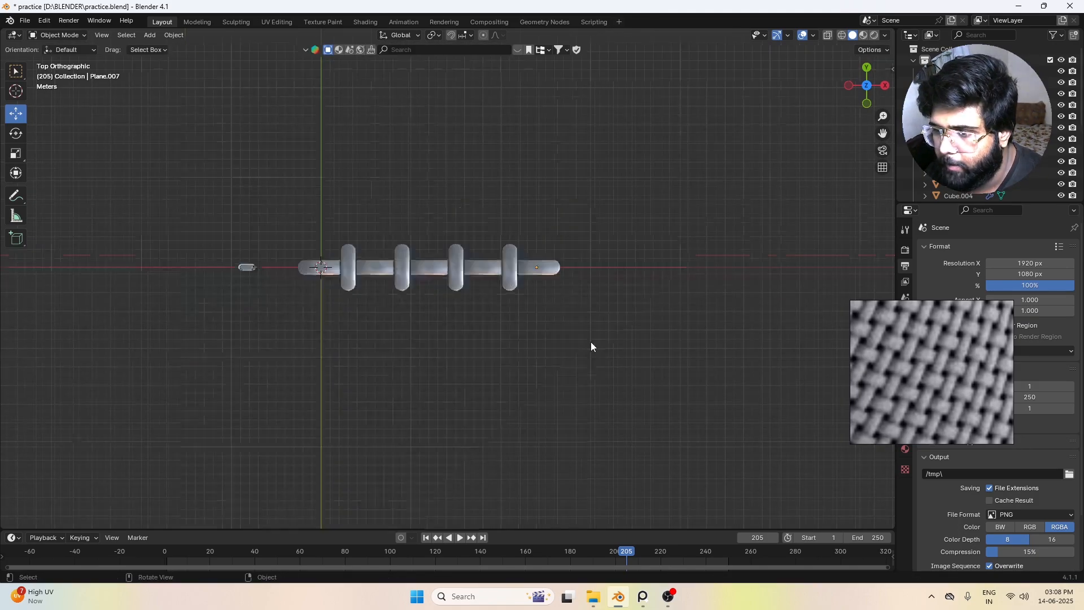
drag(292, 201, 601, 335)
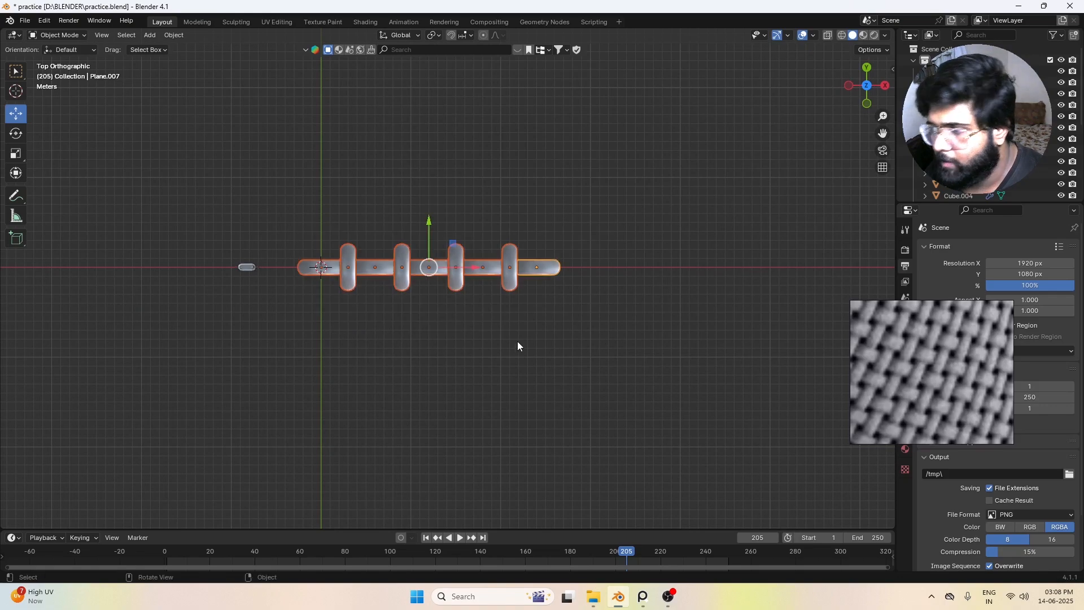
scroll(517, 342, up, 3)
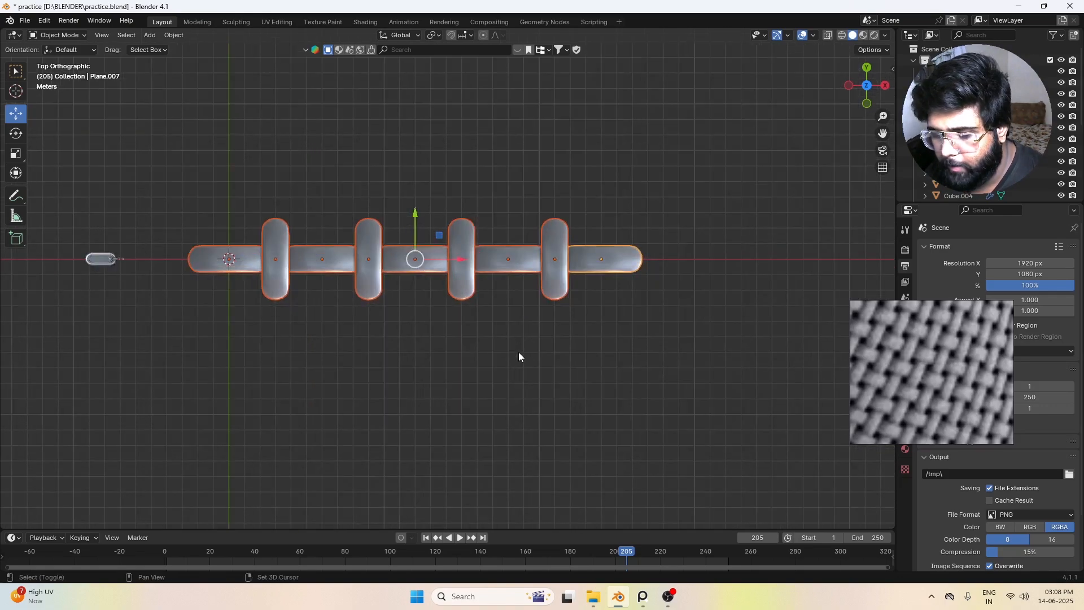
key(shift+d)
key(y)
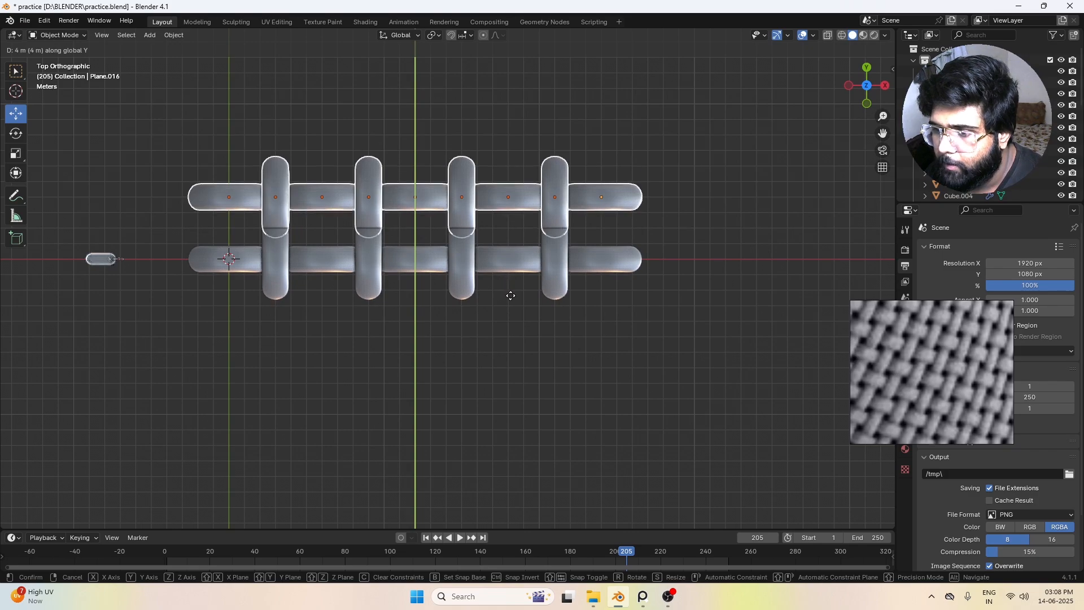
click(511, 300)
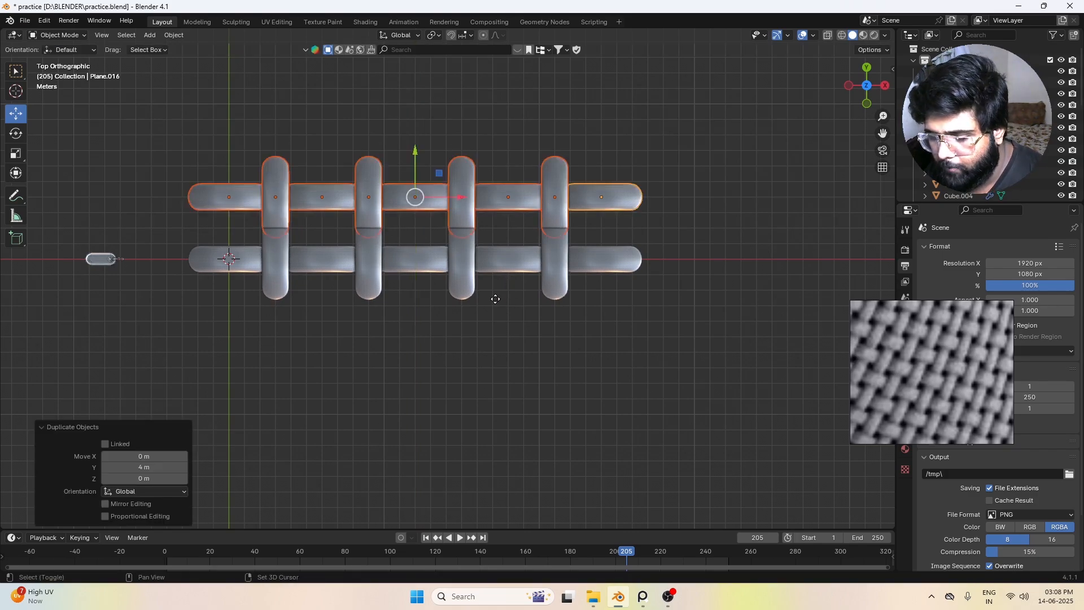
key(shift+d)
right_click(490, 298)
key(g)
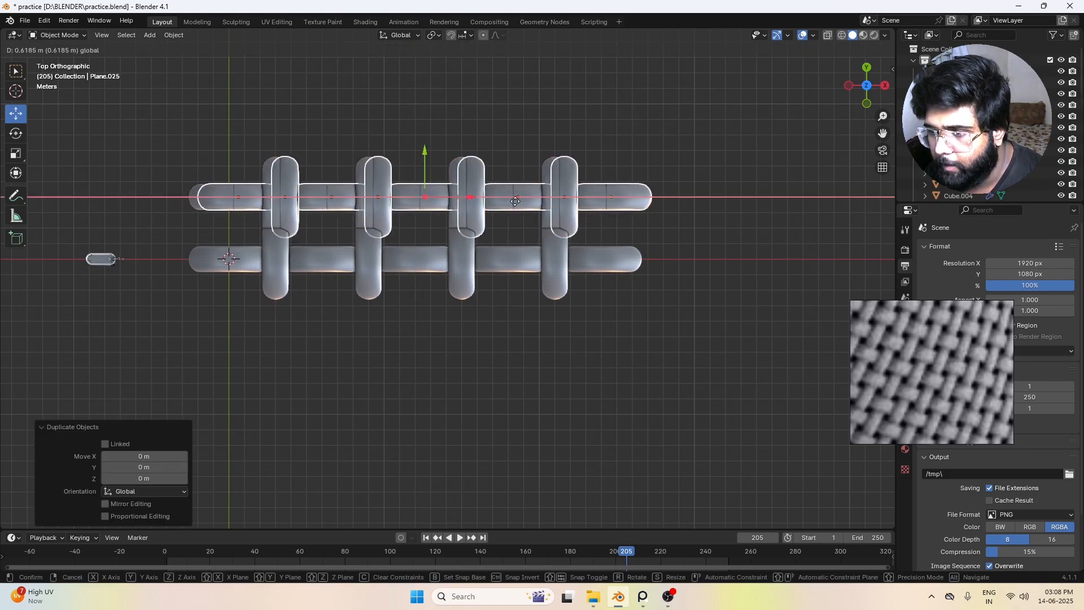
right_click(463, 217)
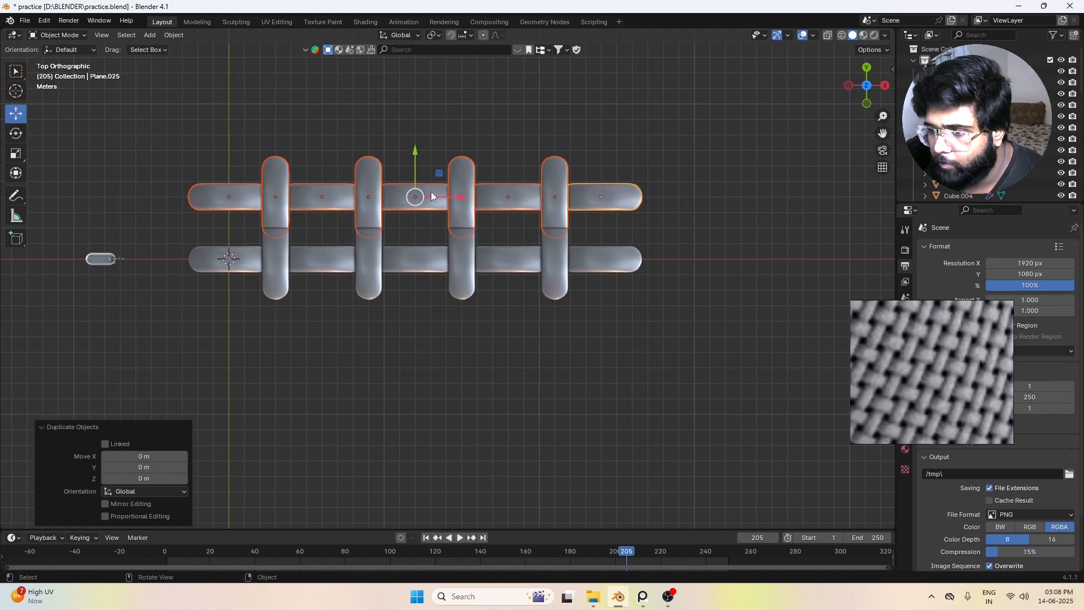
drag(416, 174, 416, 79)
key(z)
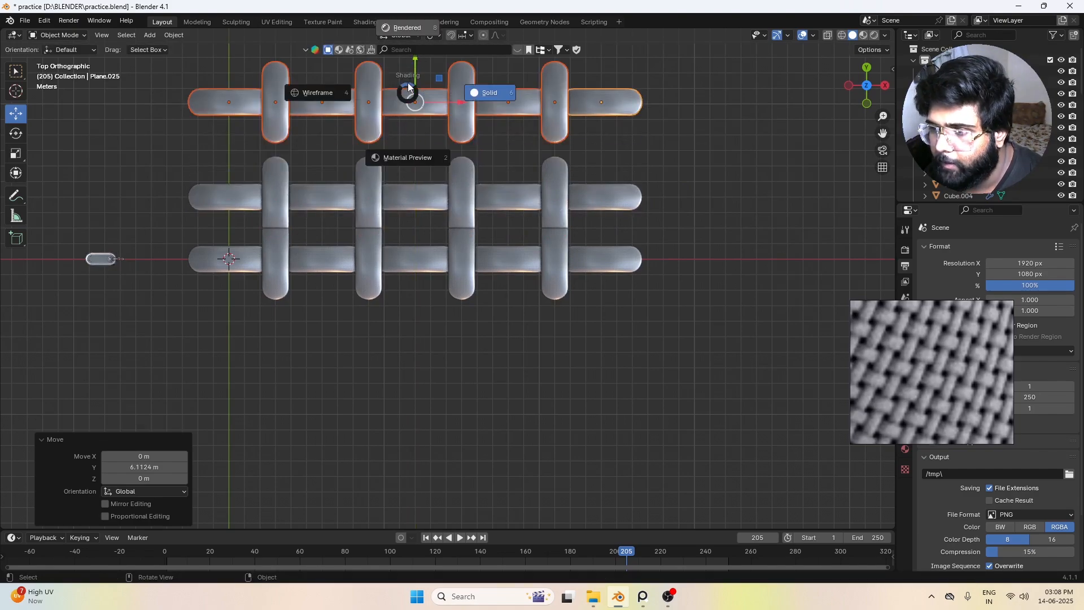
key(Escape)
key(x)
click(408, 96)
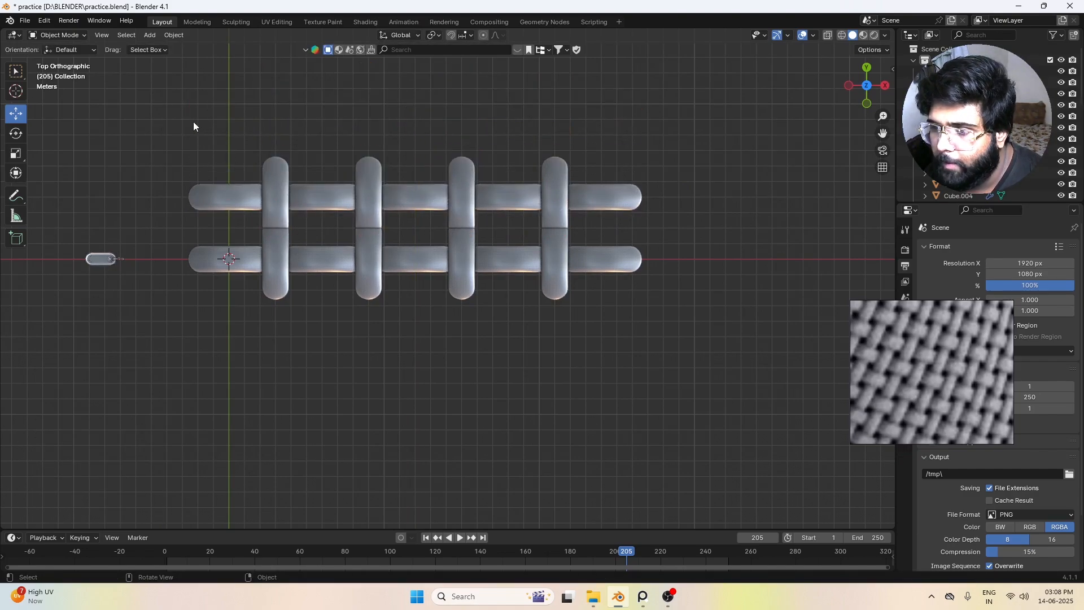
Step: Move the upper thread row 3 m along X and -1 m along Y so it interlocks with the lower row
drag(193, 121, 729, 218)
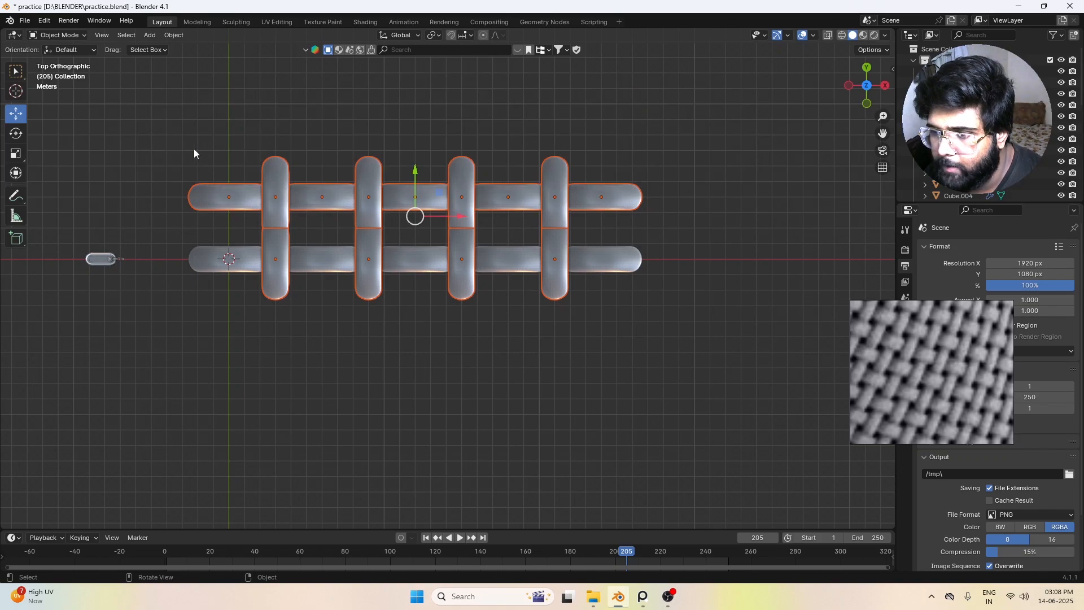
drag(192, 148, 669, 188)
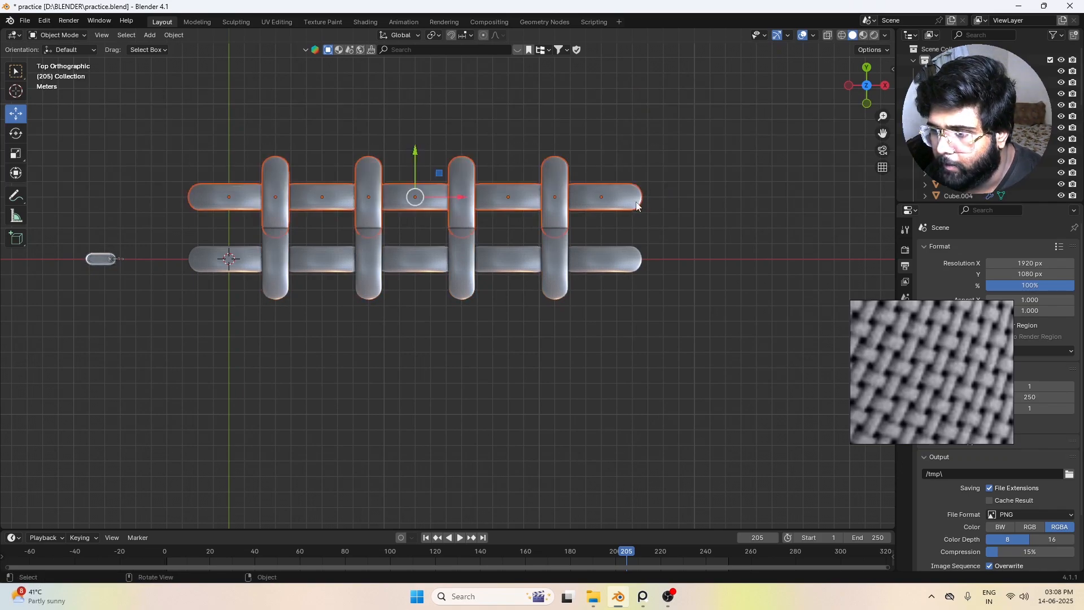
drag(449, 198, 495, 232)
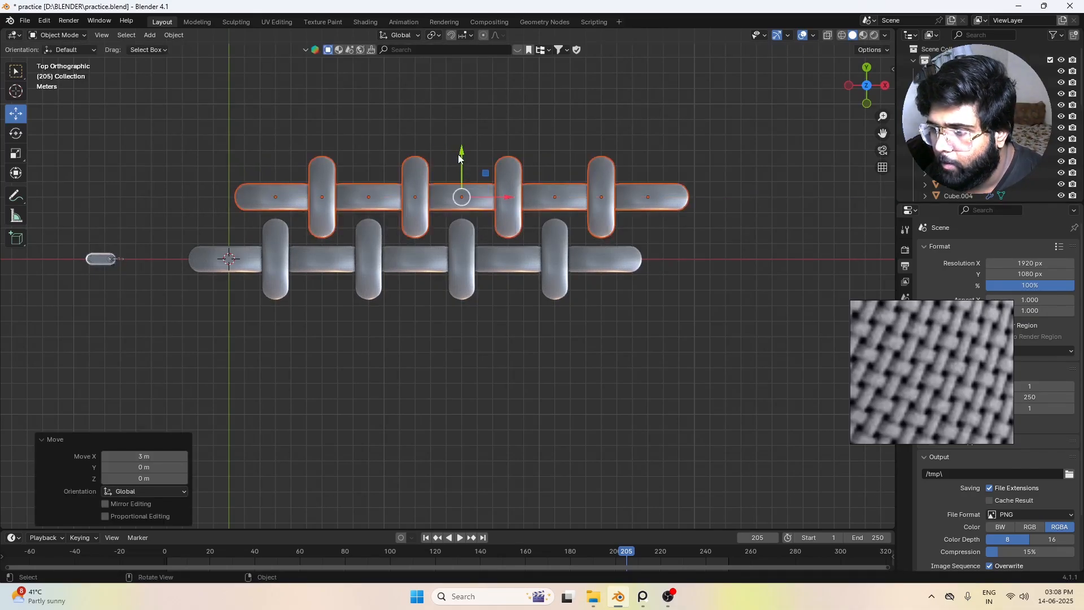
drag(461, 153, 466, 175)
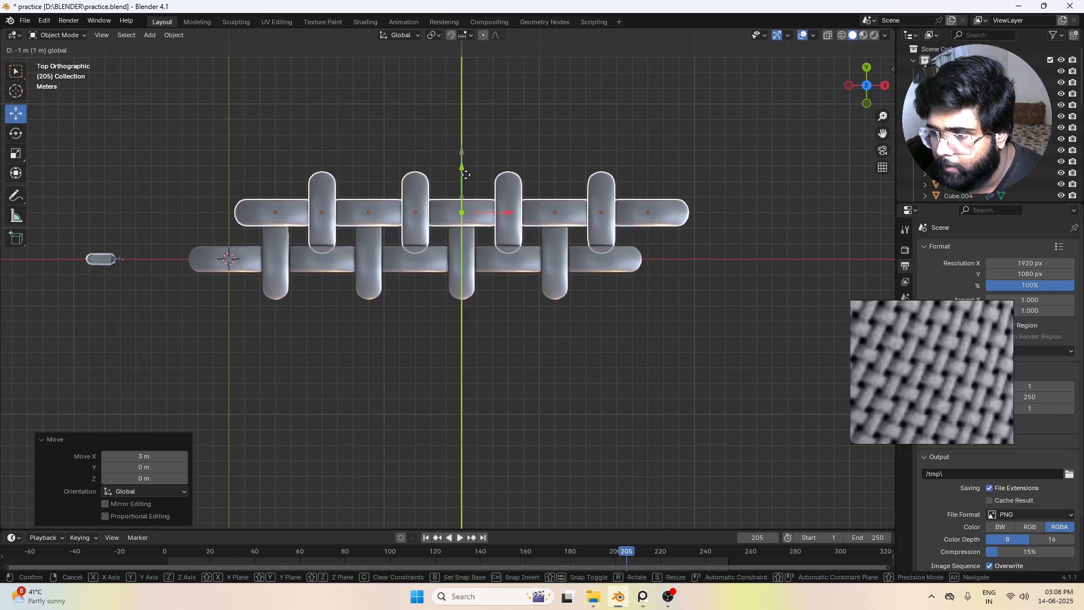
click(494, 354)
Step: Examine the weave of the two interlocked rows from an angled view and return to the top view
middle_drag(494, 355, 435, 302)
scroll(435, 303, up, 4)
scroll(946, 399, down, 2)
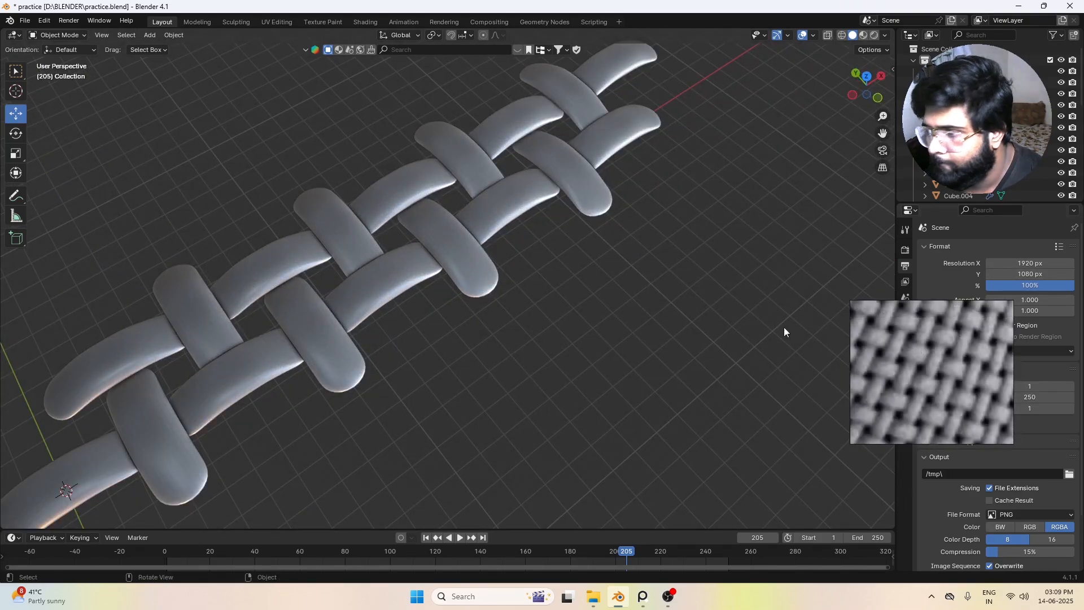
scroll(452, 294, down, 4)
middle_drag(452, 293, 306, 291)
key(KP_7)
scroll(306, 291, down, 2)
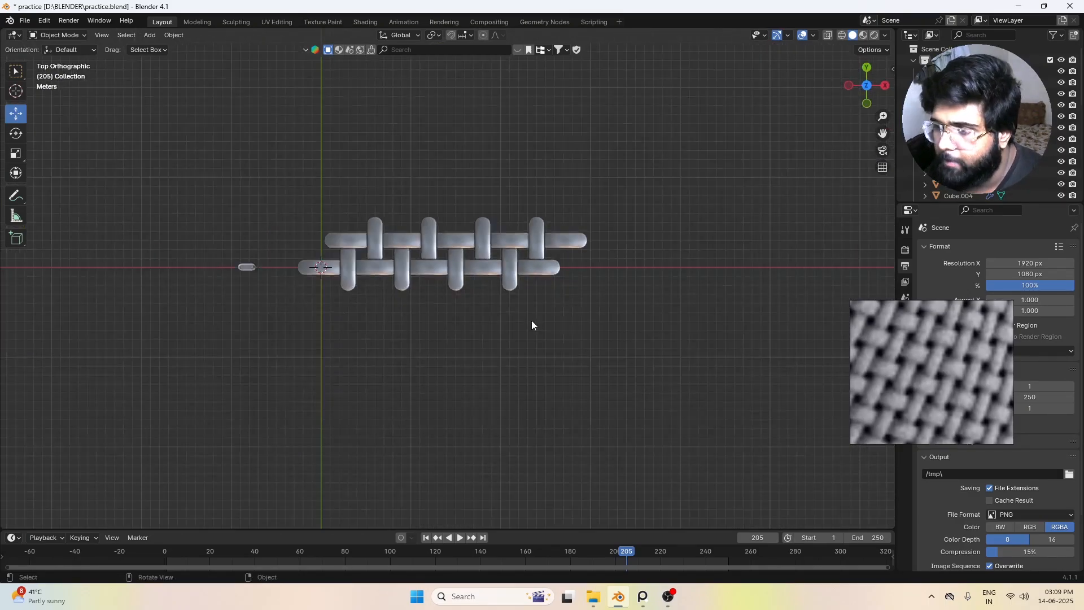
Step: Duplicate both interlocked thread rows and place the copies 6 m away along Y
scroll(518, 236, up, 2)
drag(230, 184, 733, 392)
key(g)
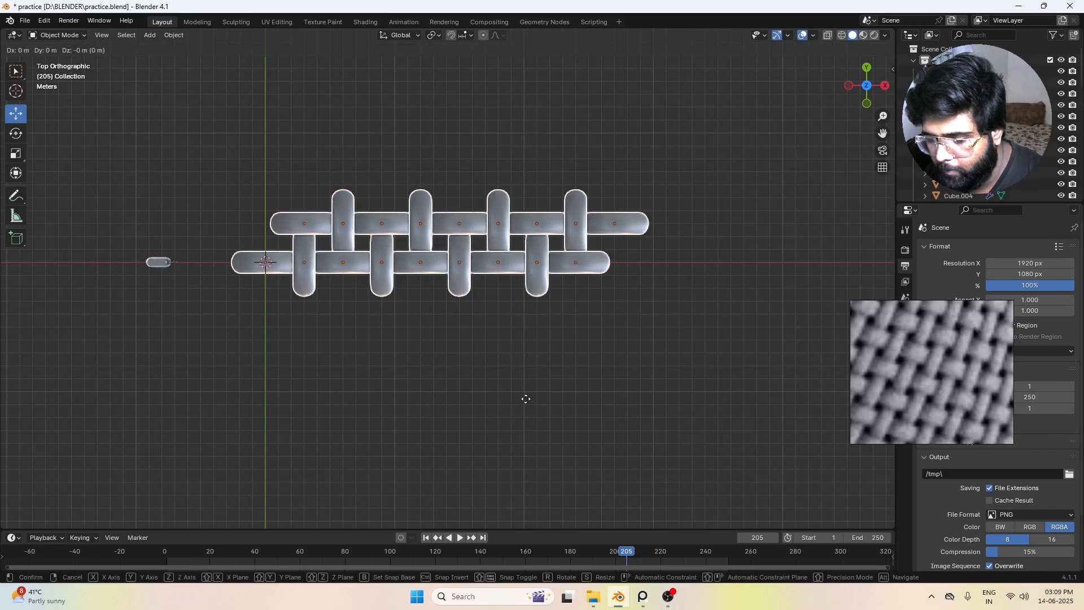
key(y)
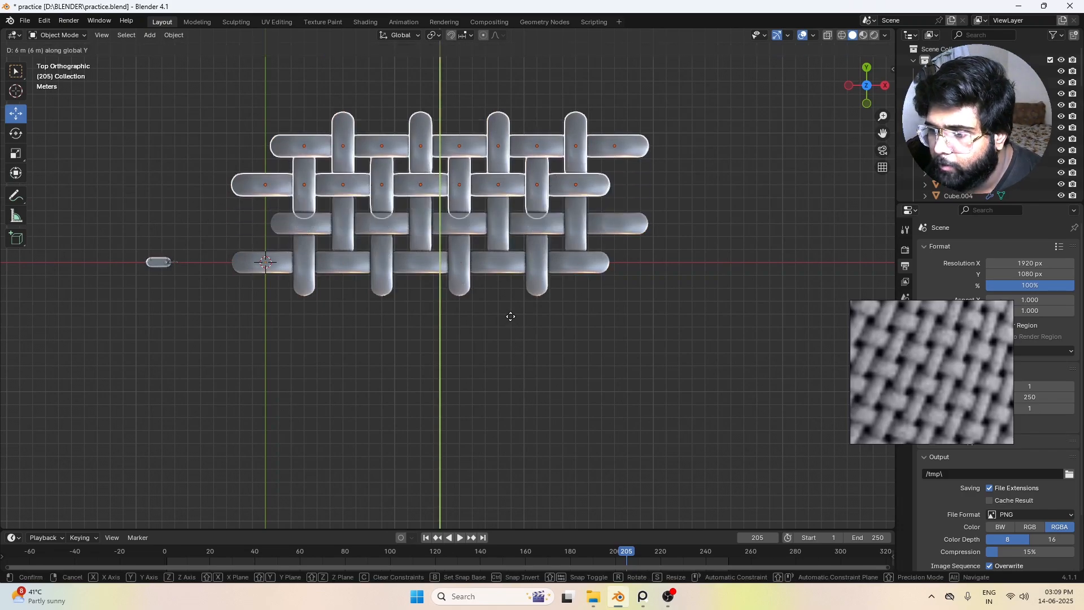
click(510, 318)
click(534, 355)
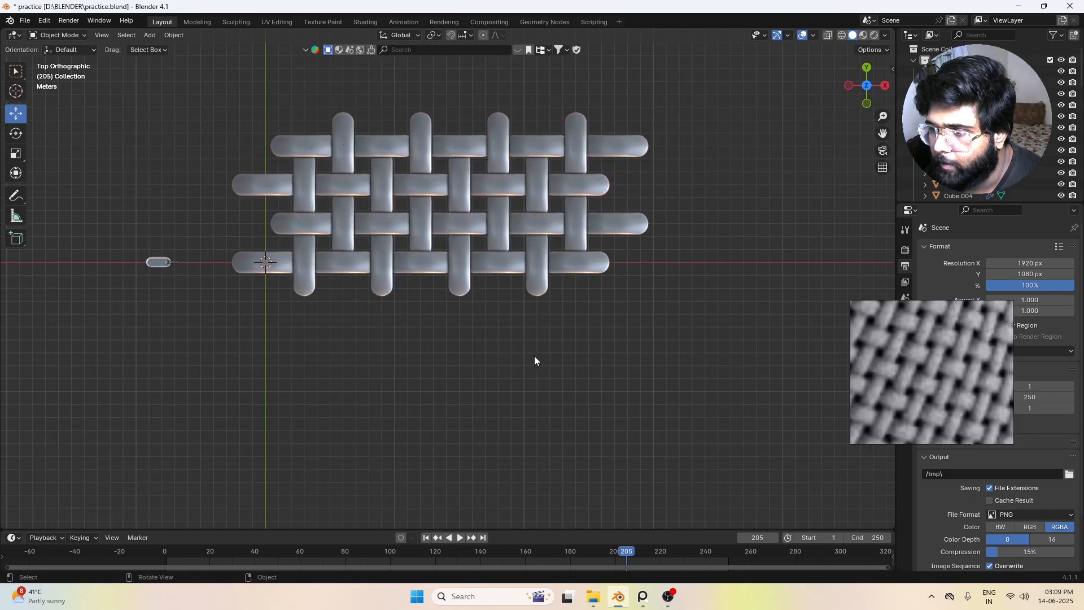
Step: Duplicate all four woven rows and place the copies 12 m away along Y
scroll(306, 207, down, 2)
drag(280, 135, 628, 300)
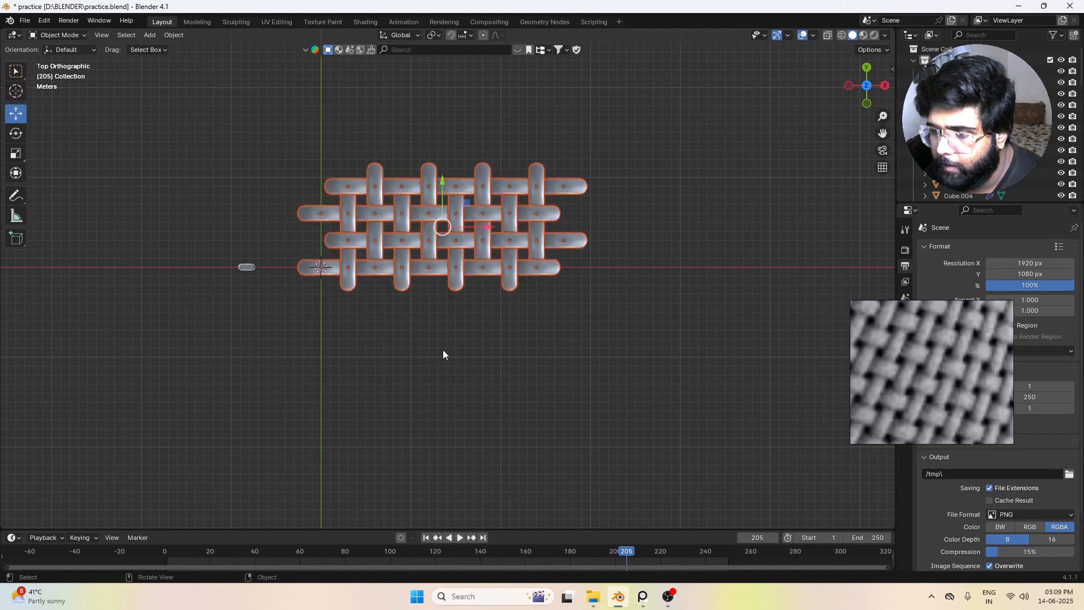
key(g)
key(y)
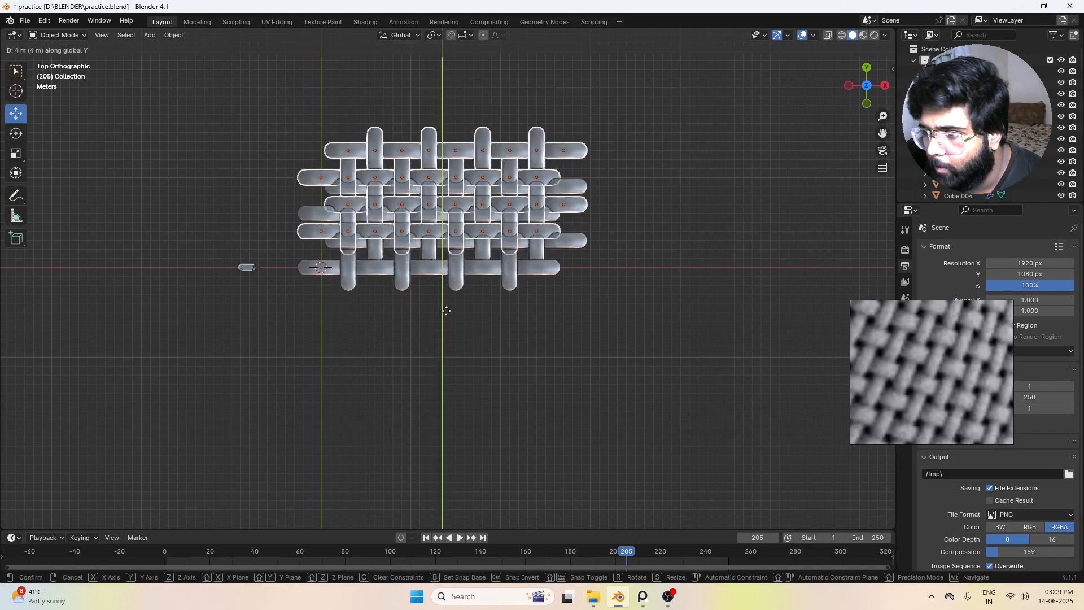
click(439, 243)
scroll(590, 319, down, 4)
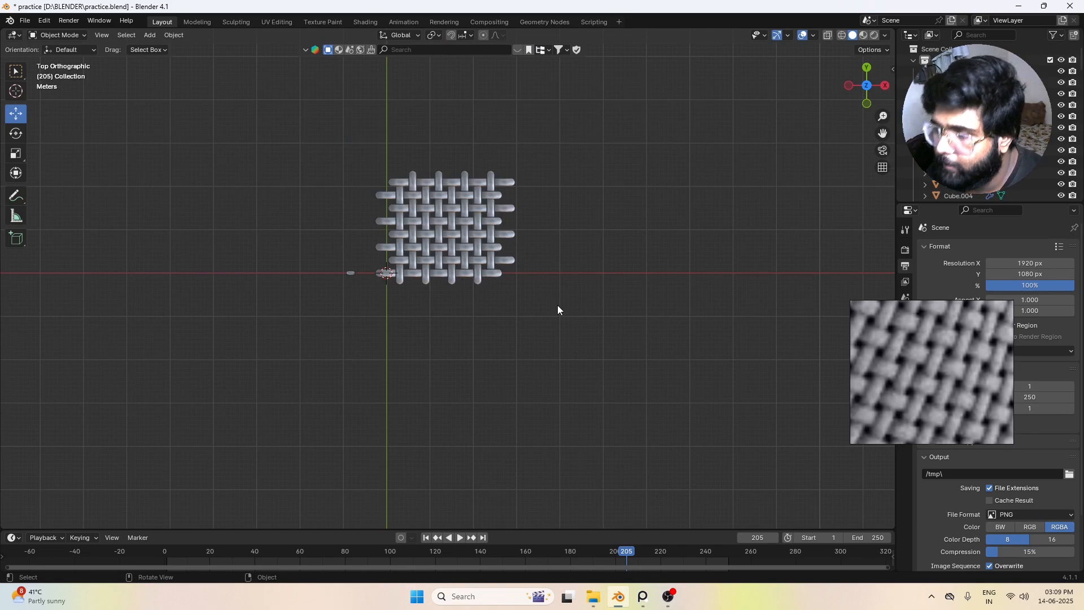
Step: Examine the enlarged woven patch from the top and from angled views, comparing it with the reference weave
scroll(557, 309, up, 4)
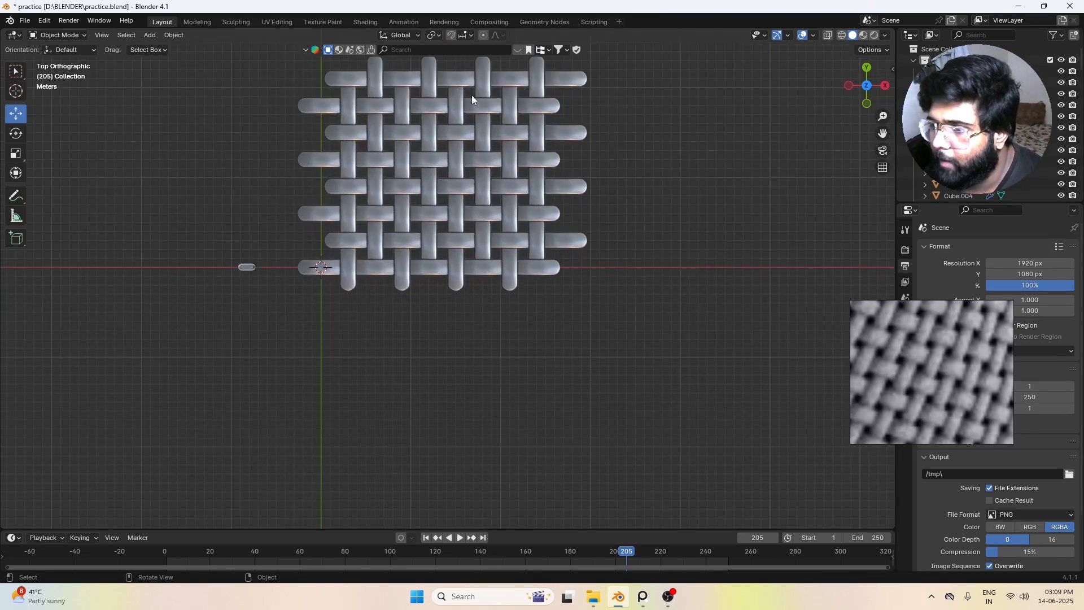
shift+middle_drag(573, 154, 588, 207)
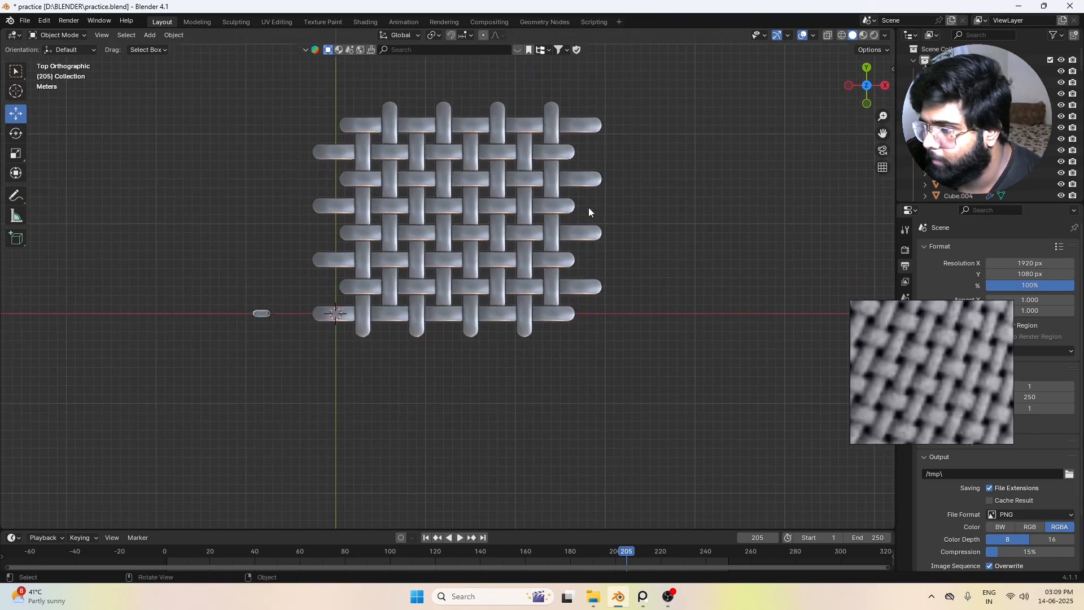
scroll(653, 303, down, 1)
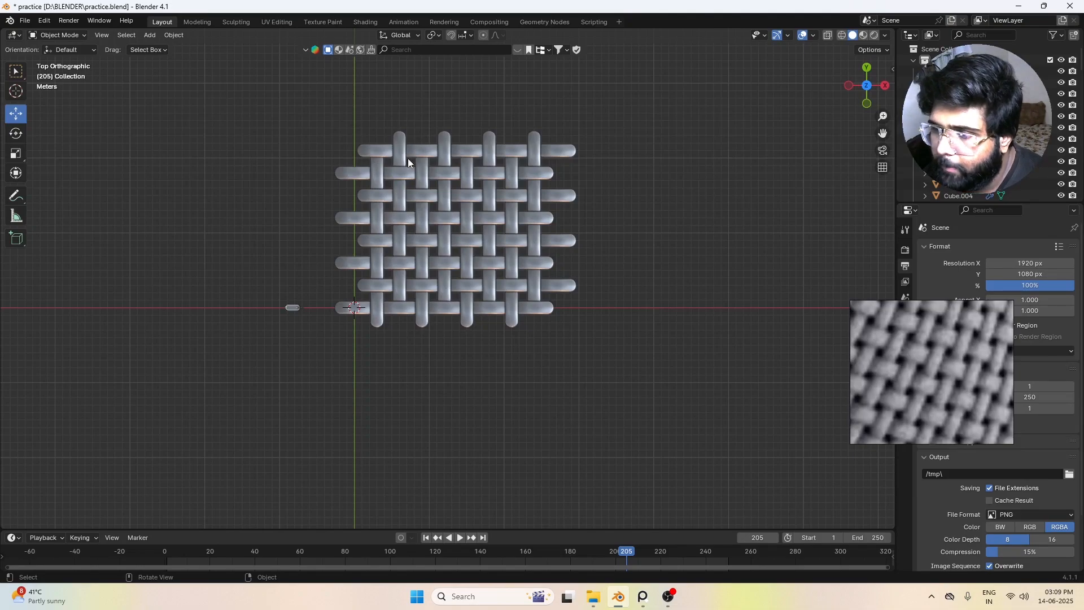
scroll(629, 281, up, 3)
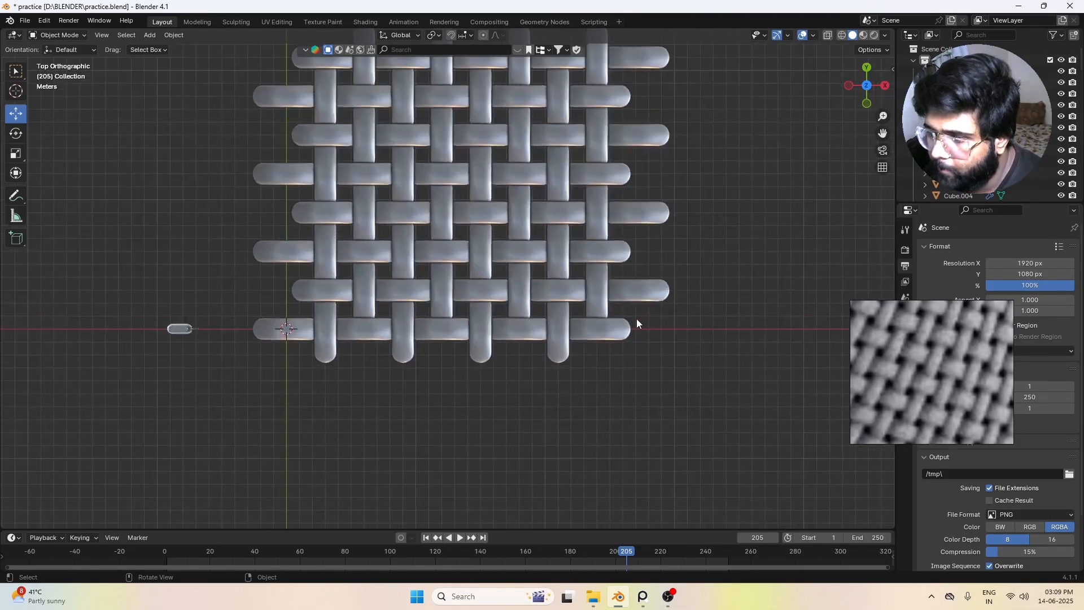
click(631, 320)
scroll(635, 323, down, 3)
middle_drag(560, 293, 429, 226)
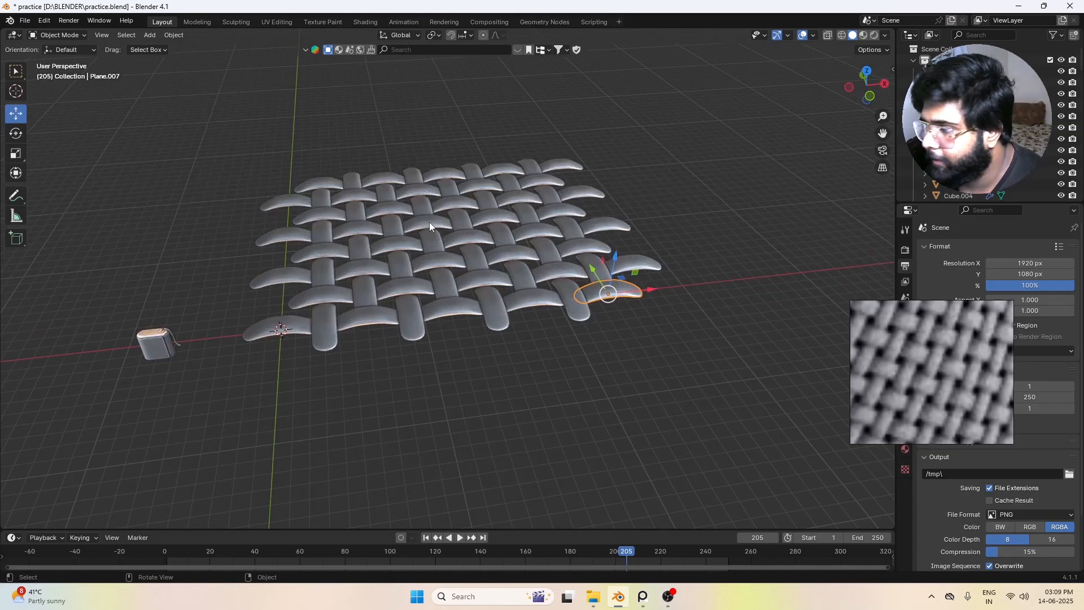
middle_drag(544, 260, 517, 339)
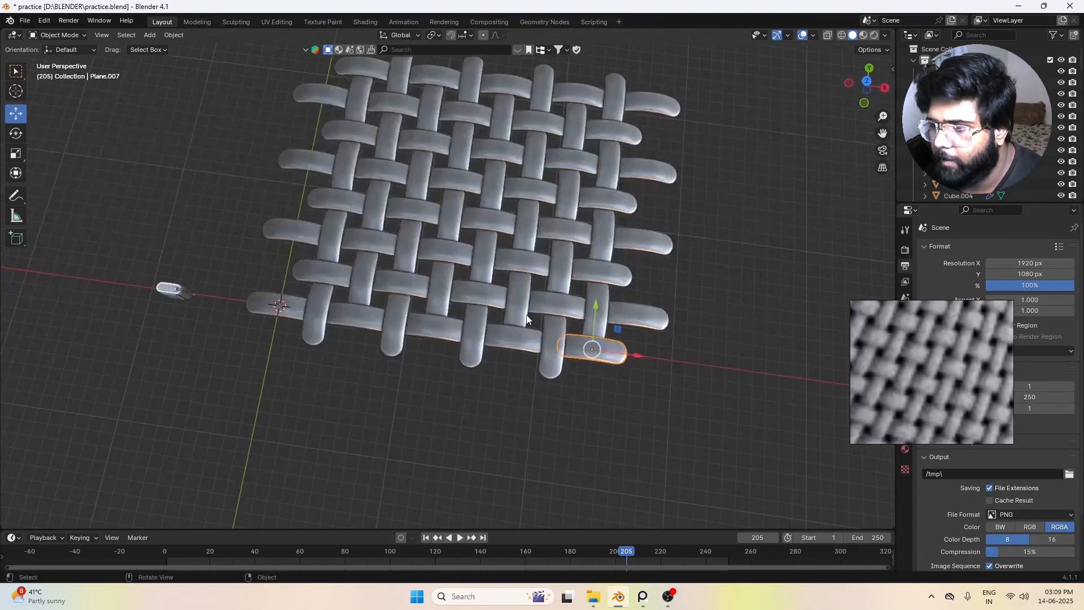
Step: Apply smooth shading to all the threads of the woven patch
scroll(527, 319, down, 4)
drag(350, 125, 577, 349)
right_click(565, 345)
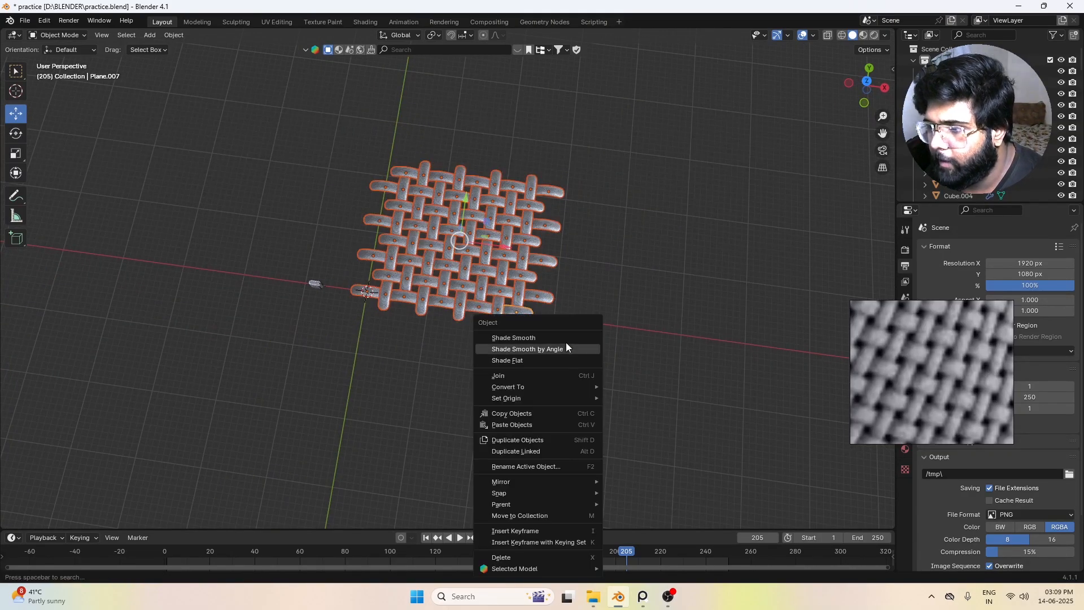
click(525, 337)
click(472, 249)
scroll(473, 251, up, 4)
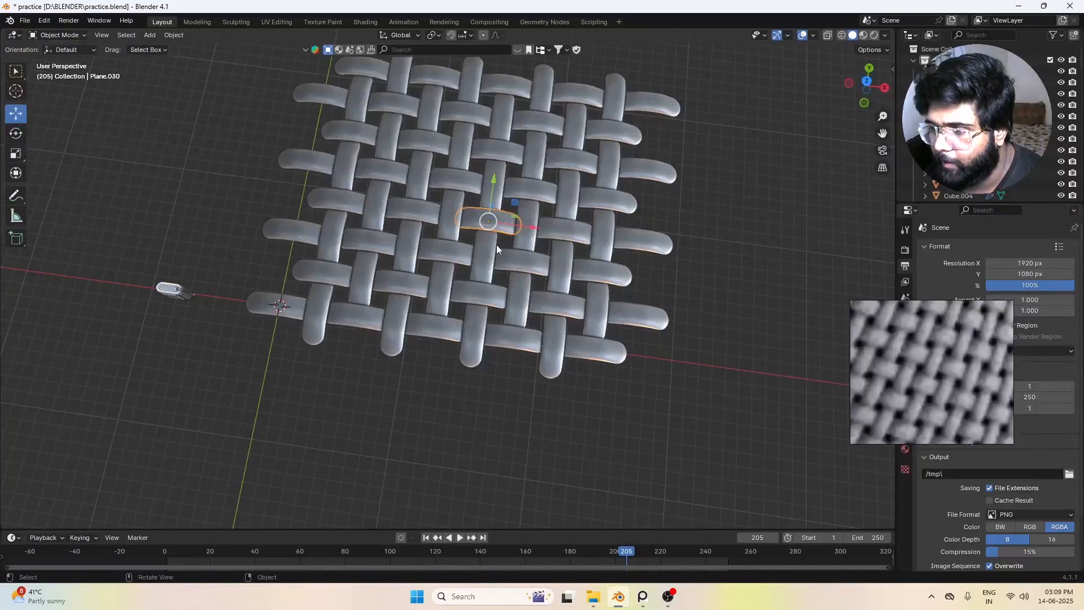
click(583, 169)
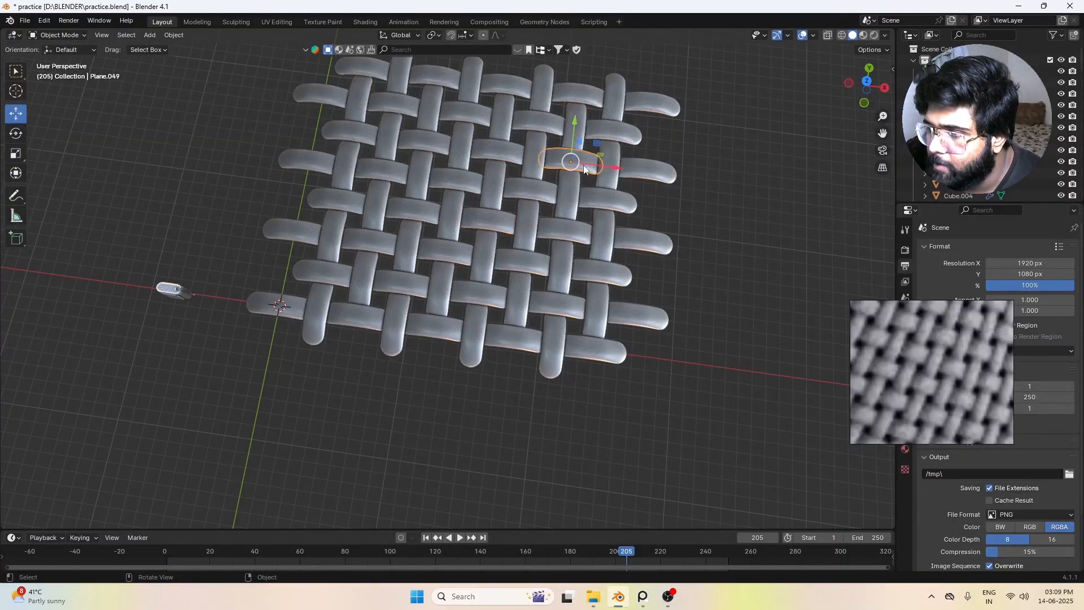
key(g)
right_click(645, 187)
Step: Join all the threads of the woven patch into a single object, leaving the small speaker model out
click(409, 252)
scroll(502, 339, down, 3)
alt+drag(520, 359, 474, 346)
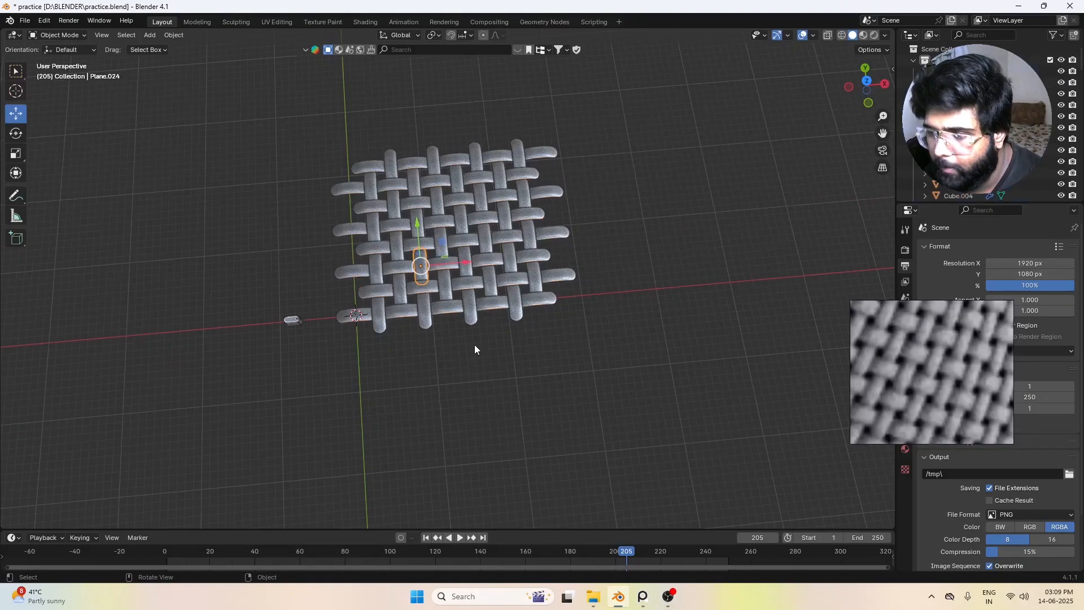
key(a)
key(alt+a)
drag(328, 123, 685, 384)
alt+drag(490, 350, 494, 328)
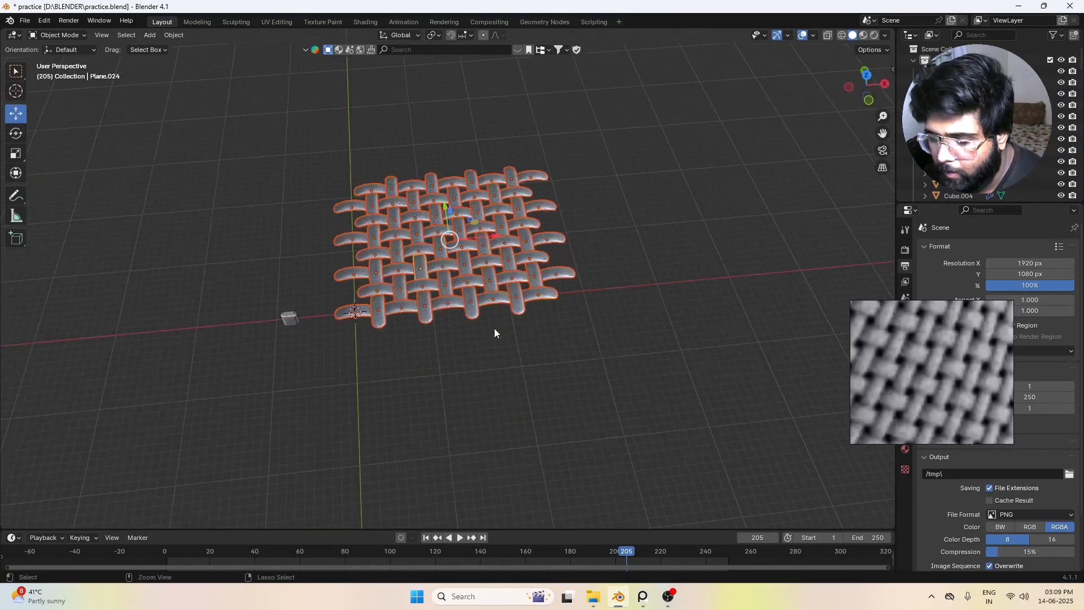
key(ctrl+j)
click(494, 329)
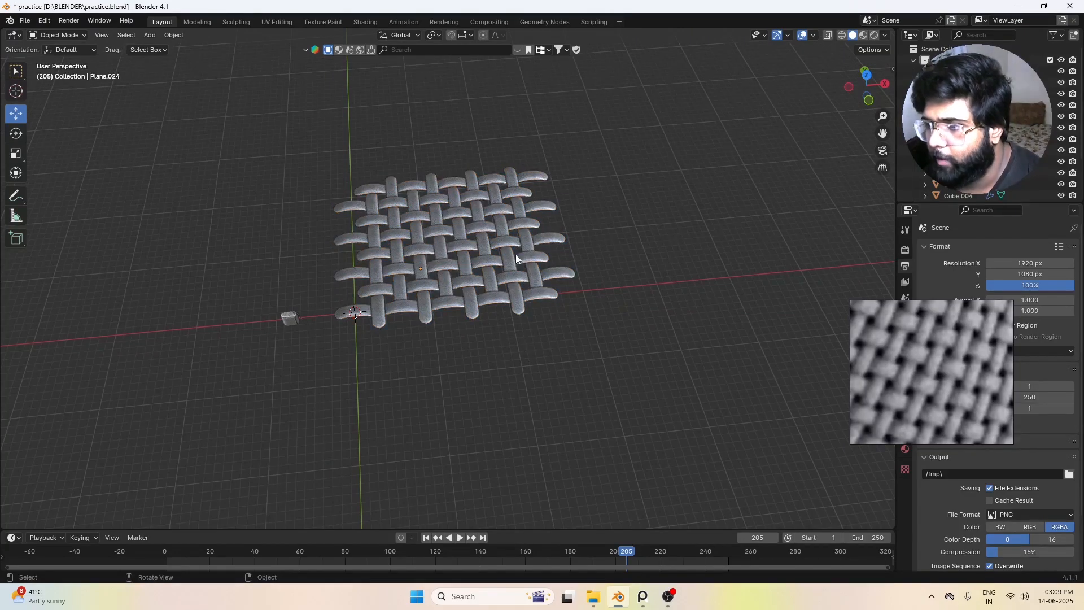
click(509, 255)
key(g)
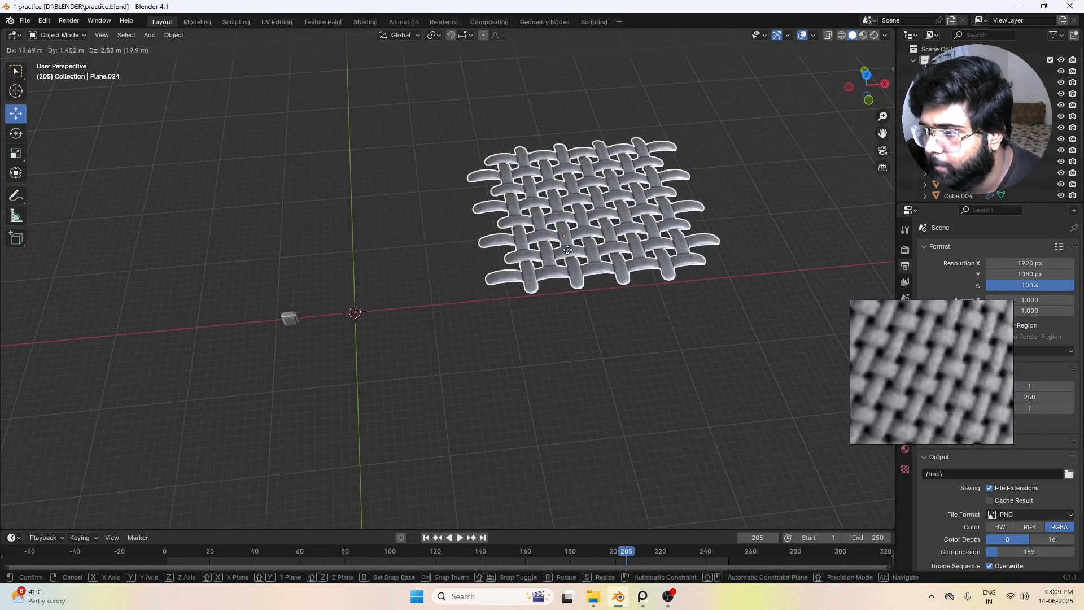
right_click(606, 254)
click(610, 322)
Step: Fatten the entire joined weave mesh with Shrink/Fatten, using an offset of -0.0614 m and even offset
middle_drag(427, 314, 413, 319)
scroll(452, 286, up, 3)
click(464, 275)
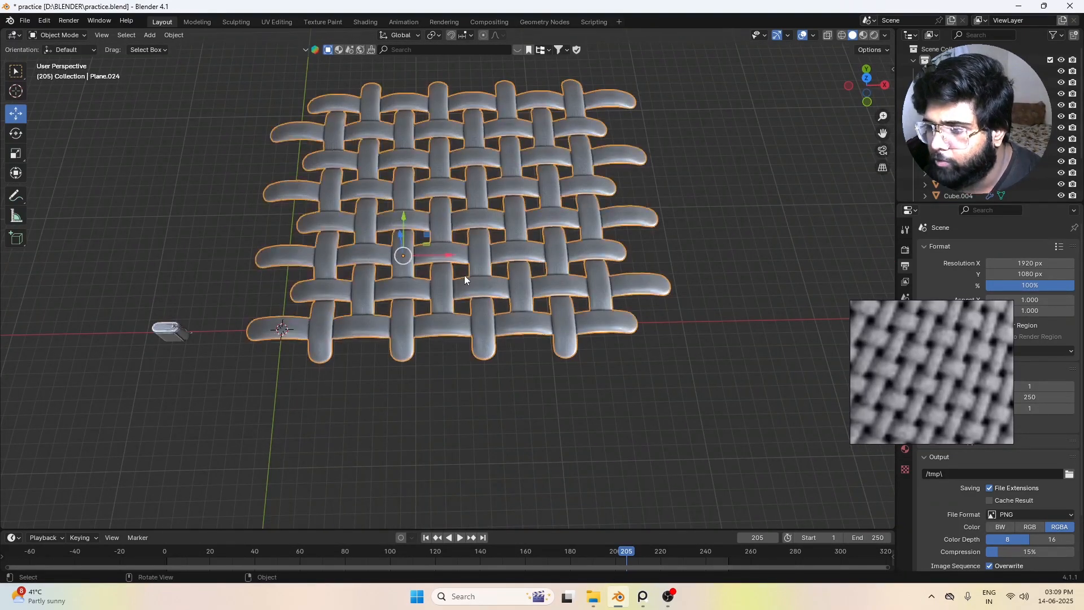
key(Tab)
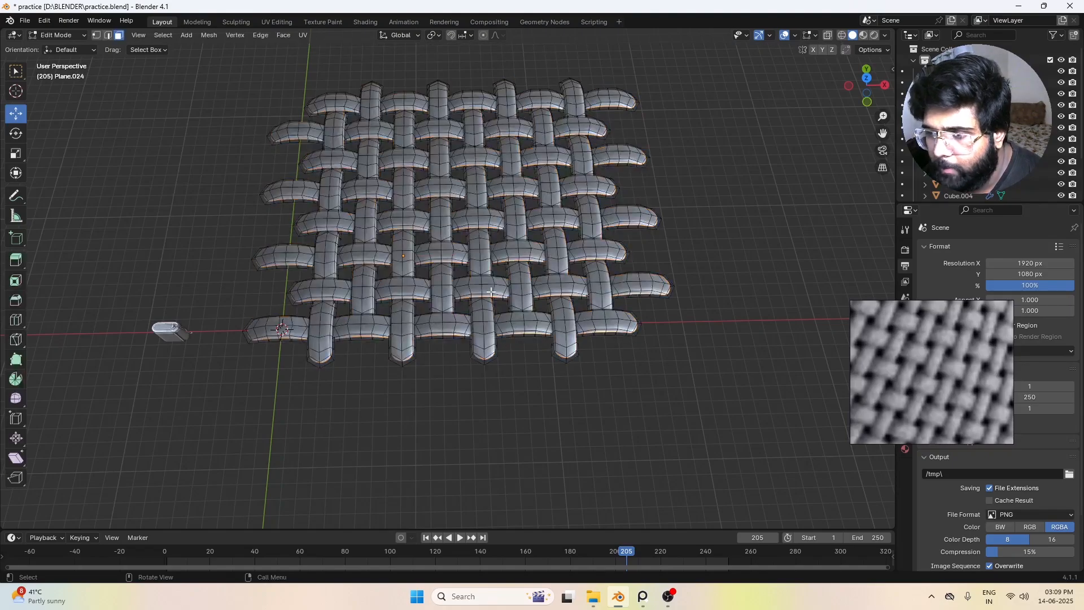
key(Tab)
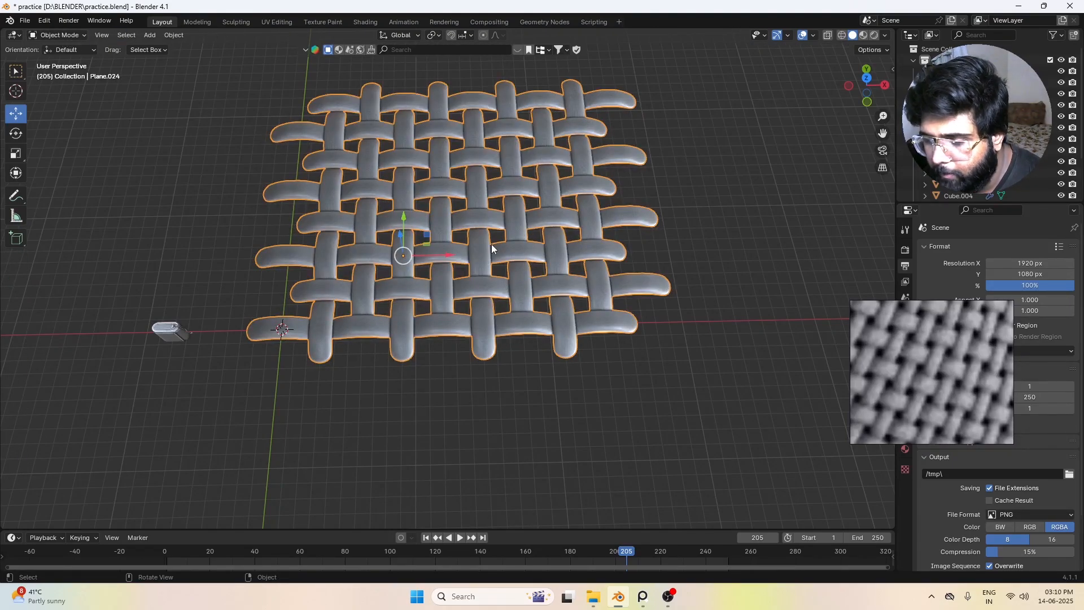
key(Tab)
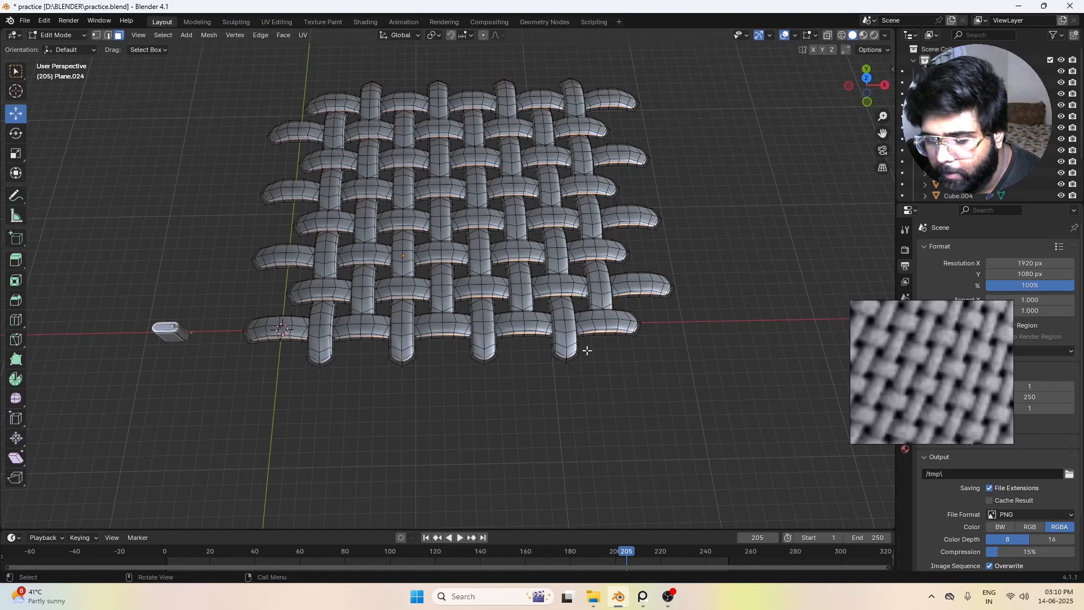
key(a)
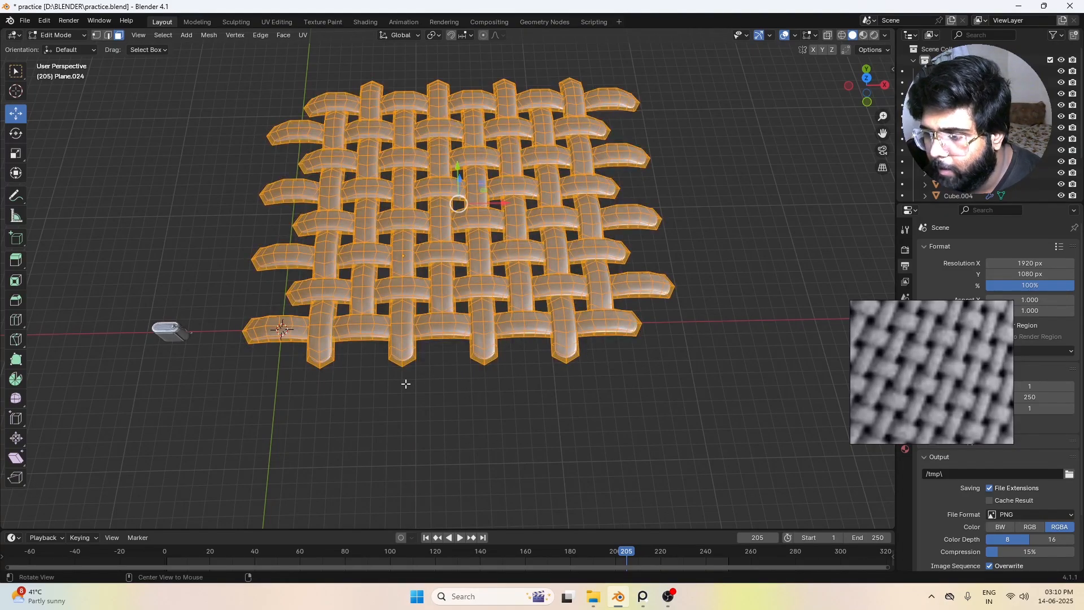
middle_drag(404, 382, 489, 376)
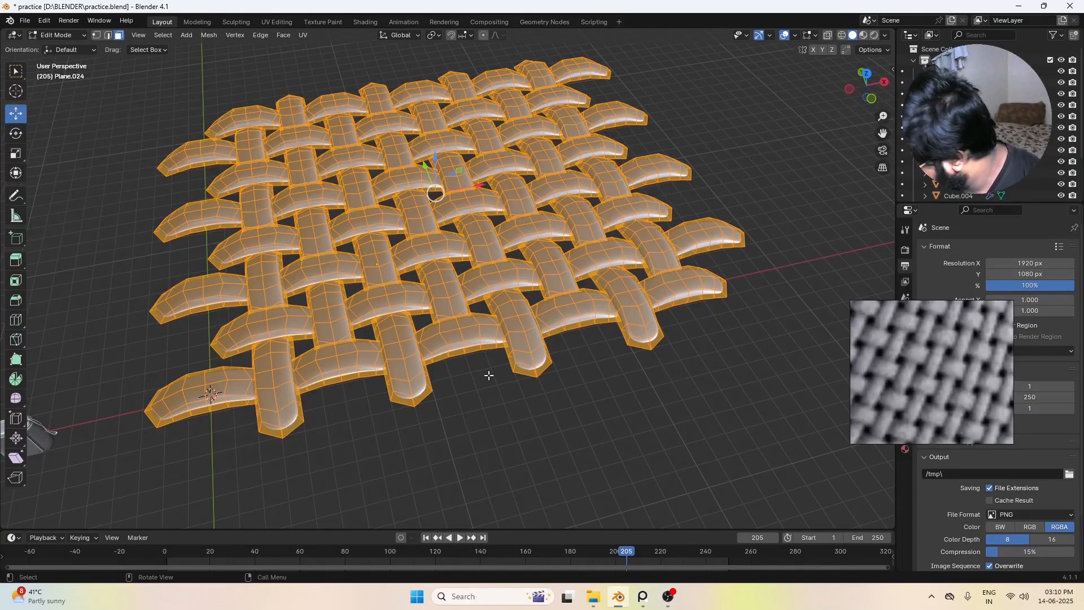
key(alt+s)
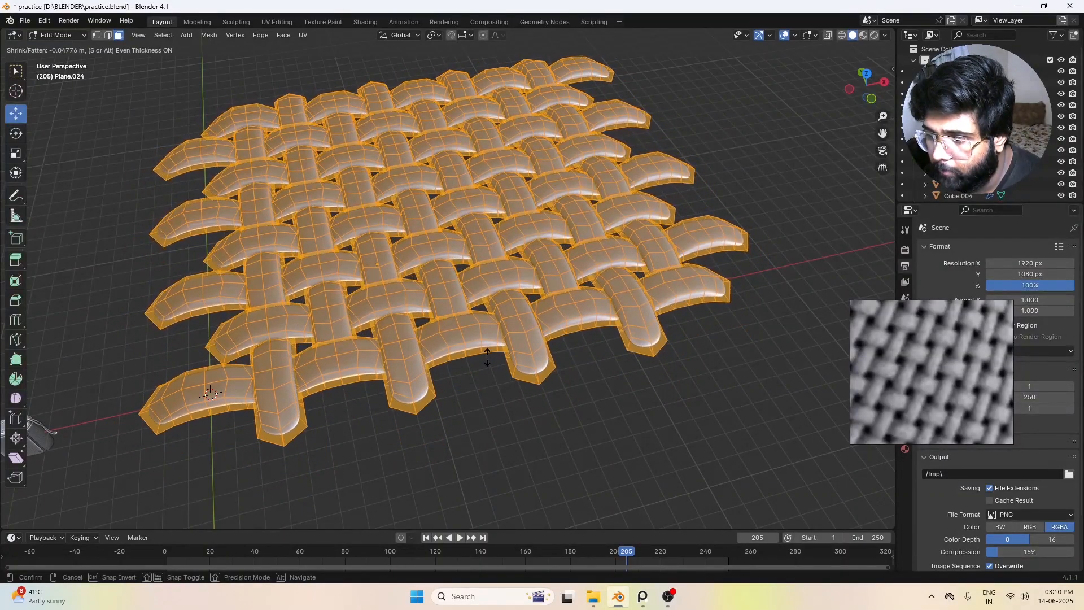
click(486, 355)
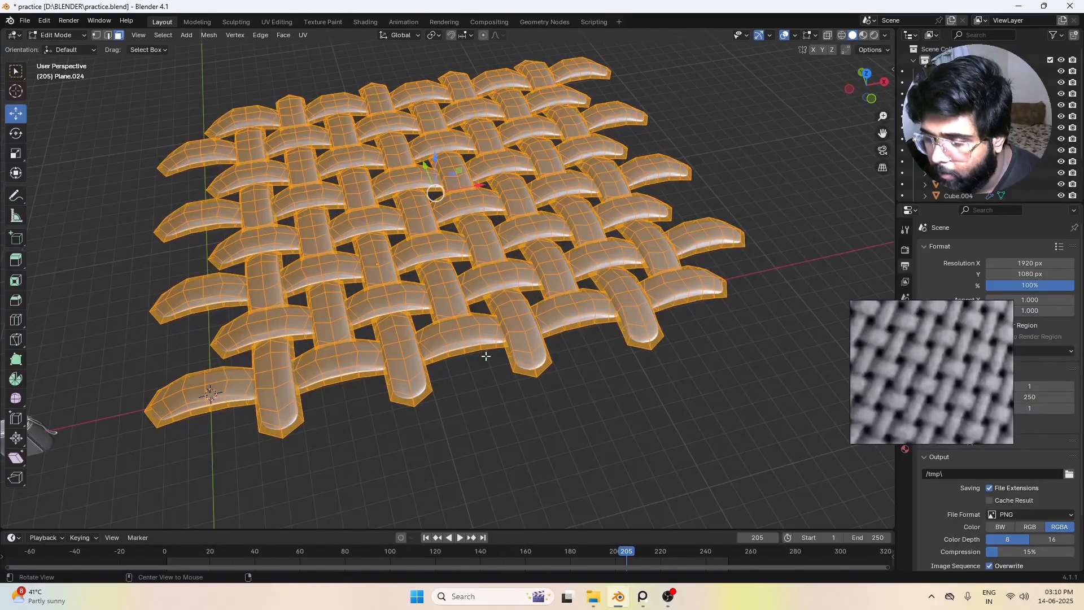
key(alt+s)
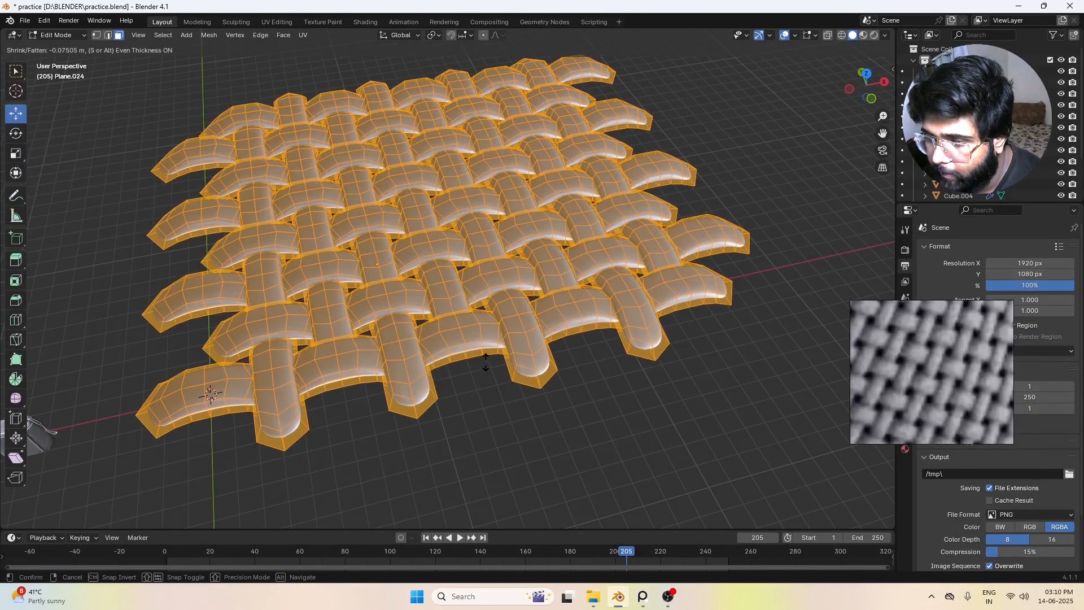
click(484, 360)
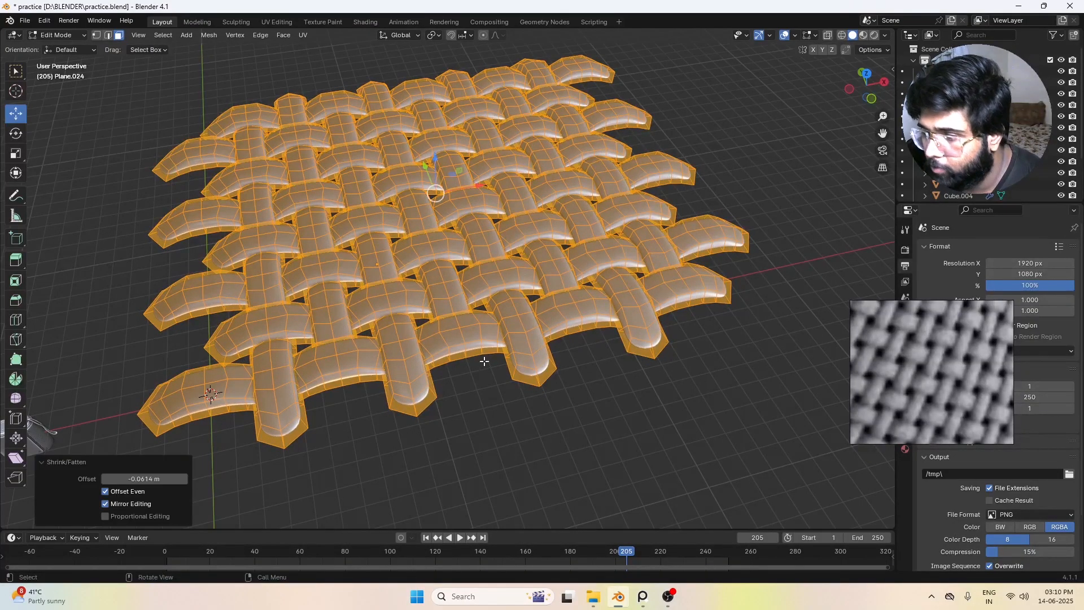
Step: Scale the whole weave mesh up slightly along Z to make the threads taller, and return to Object Mode
click(484, 363)
middle_drag(484, 362, 493, 319)
key(a)
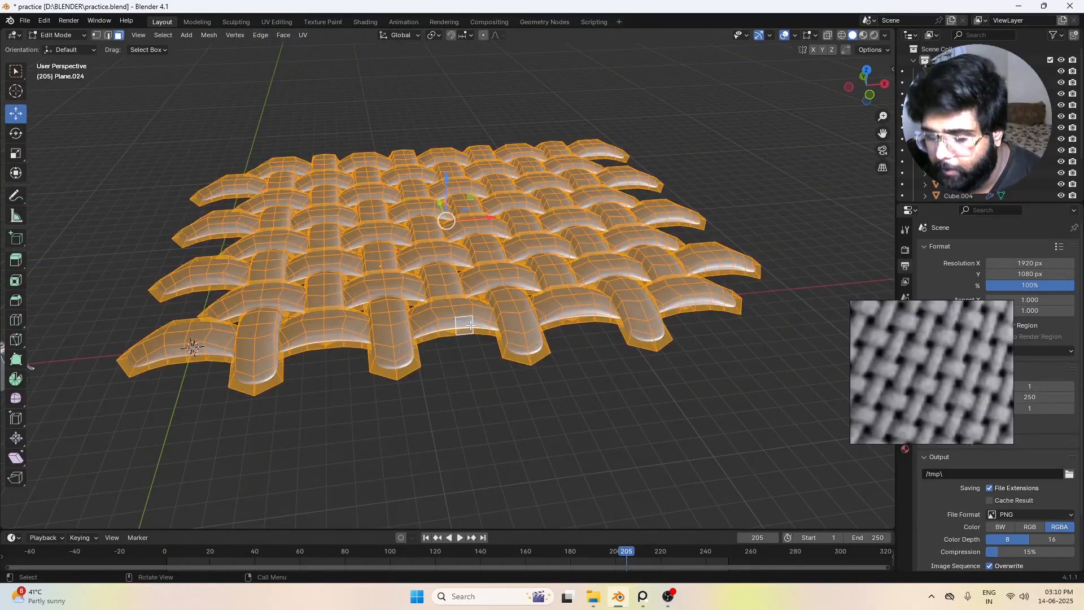
key(s)
key(z)
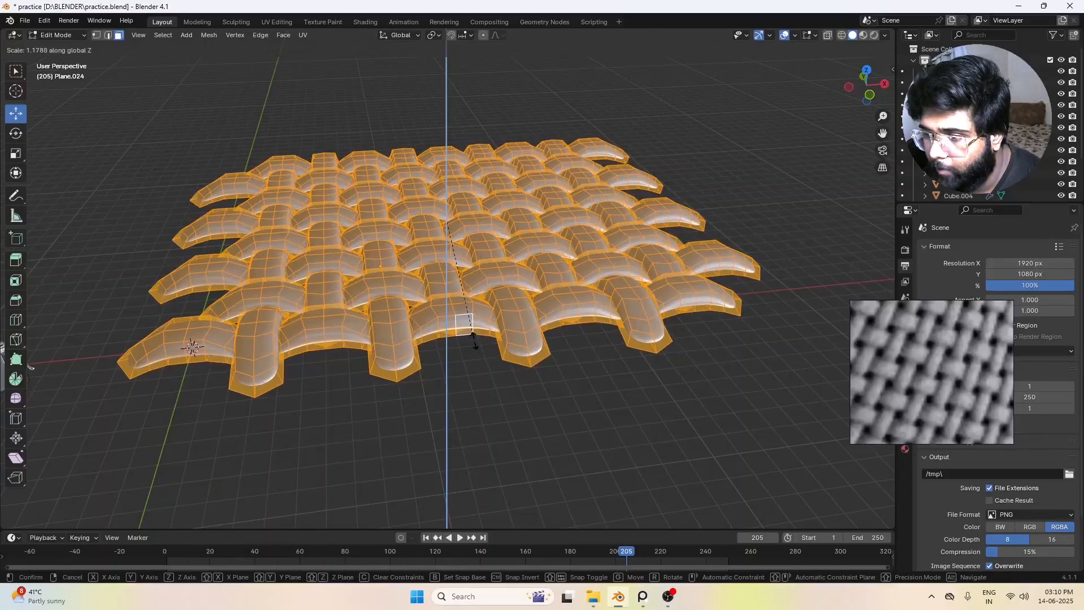
click(477, 353)
key(Tab)
Step: Examine the thickened weave from above, from the front and at an angle
middle_drag(563, 411, 634, 326)
scroll(633, 327, down, 4)
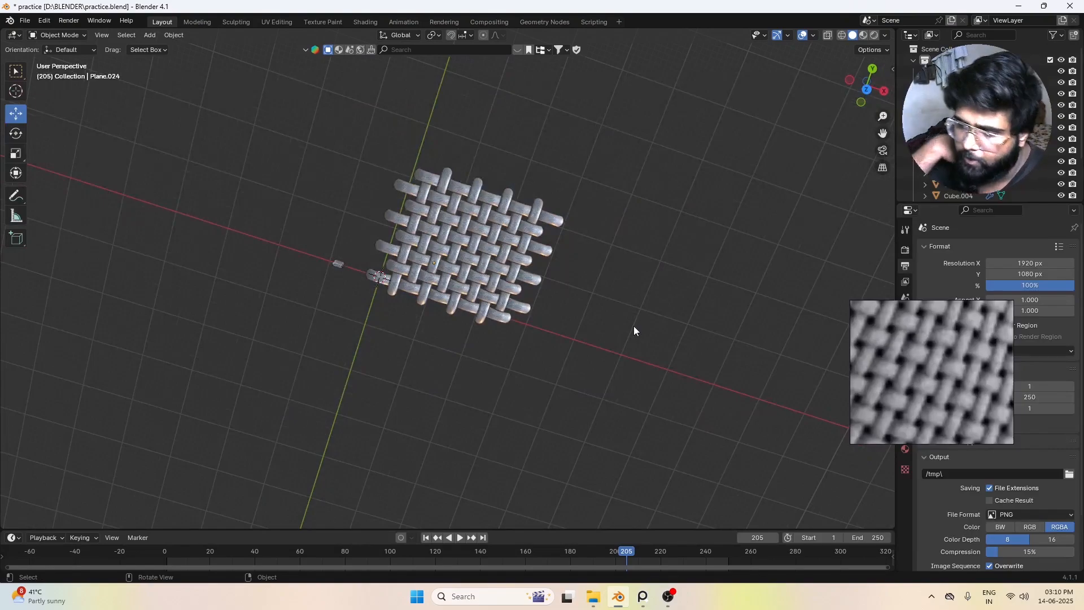
key(KP_1)
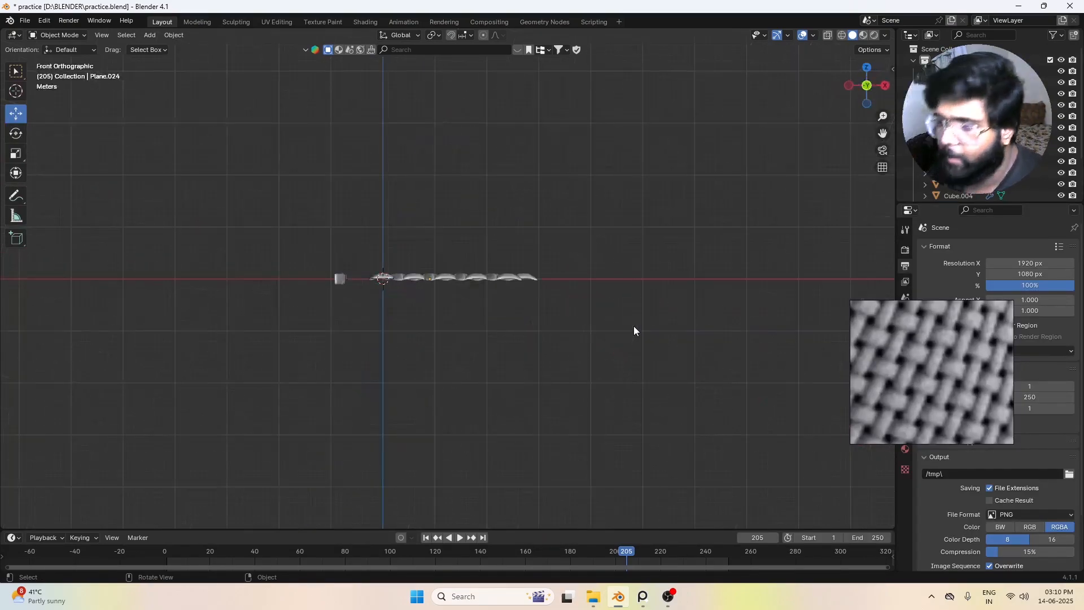
middle_drag(634, 326, 455, 141)
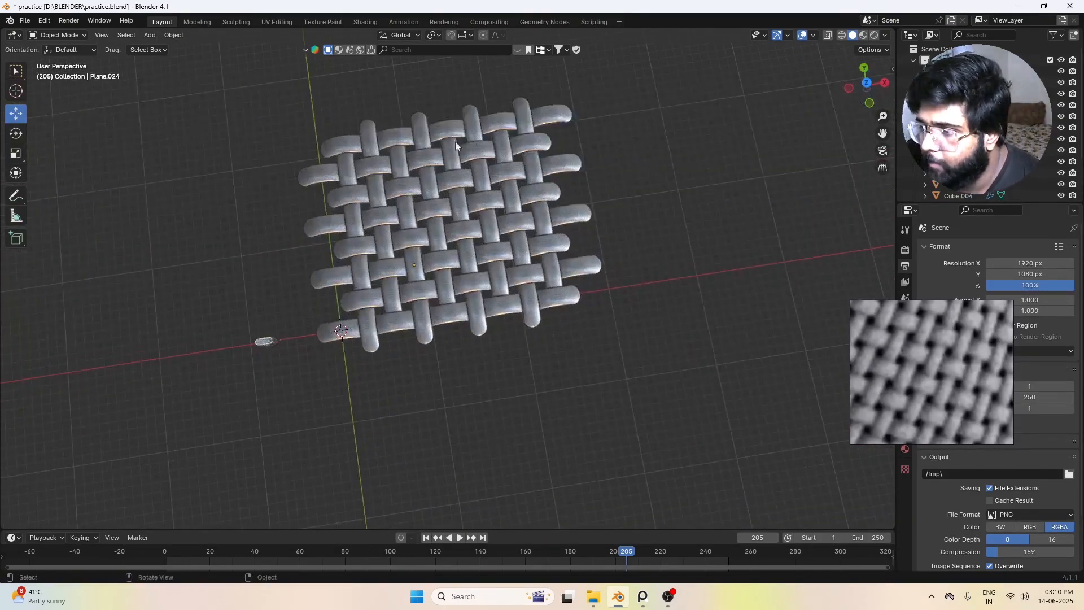
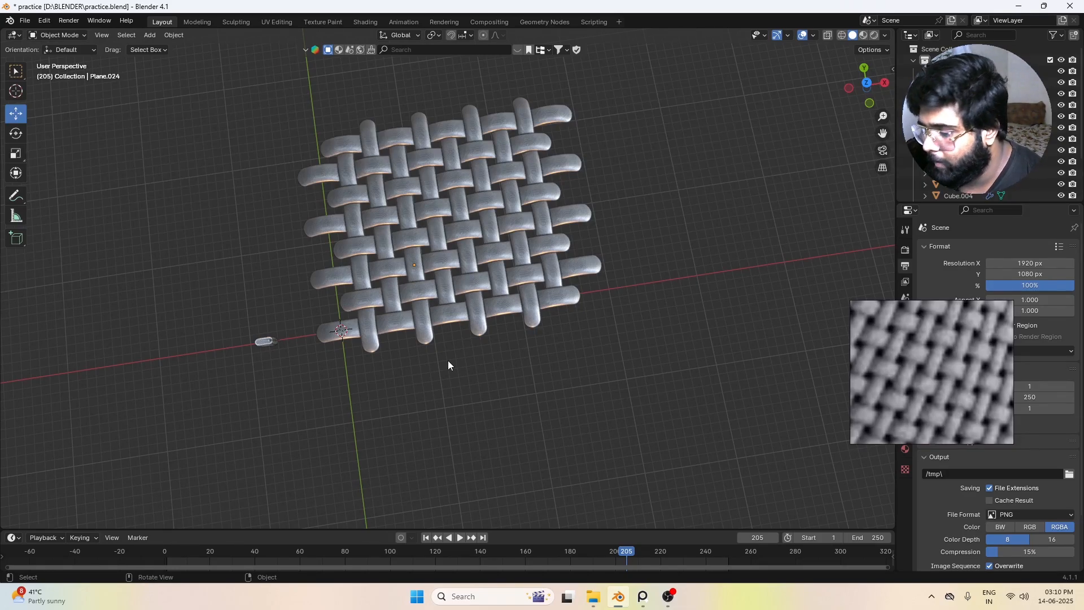
Step: Snap the 3D cursor to the woven patch and set the patch's origin to its geometry
key(KP_7)
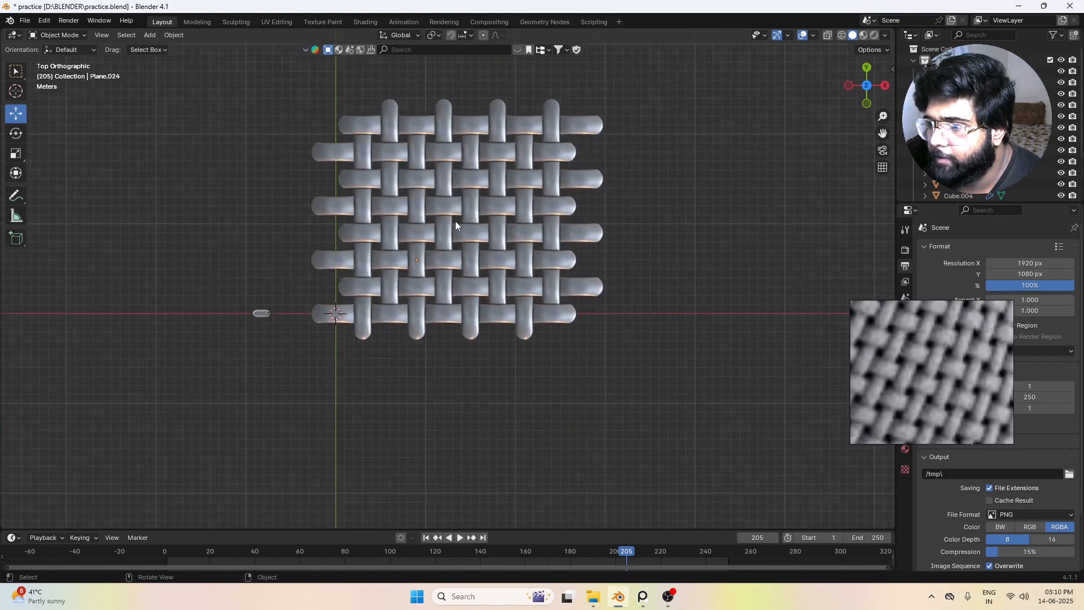
click(456, 222)
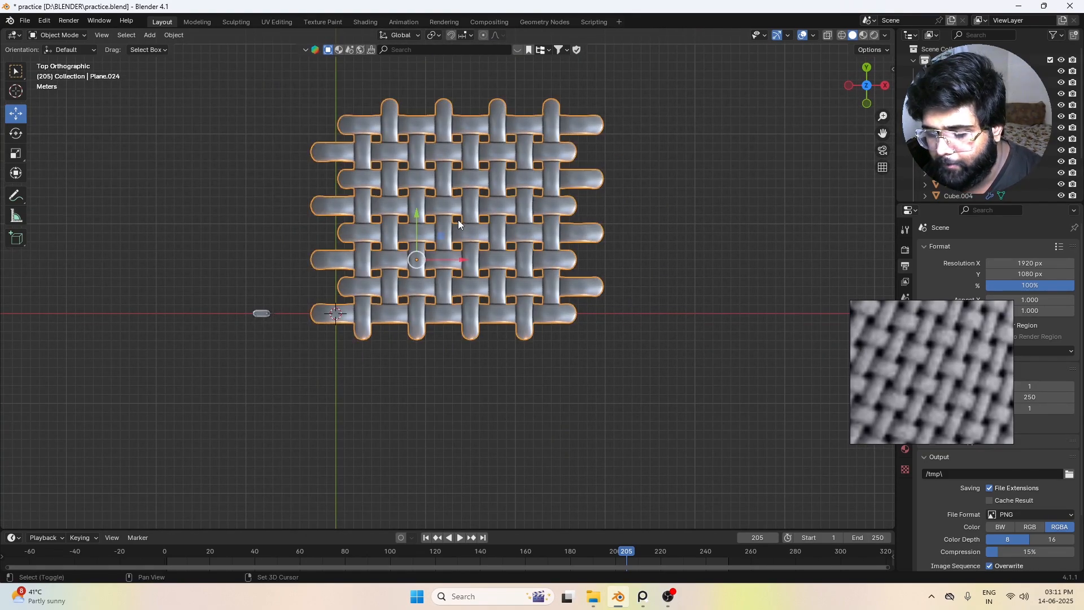
key(shift+s)
click(470, 284)
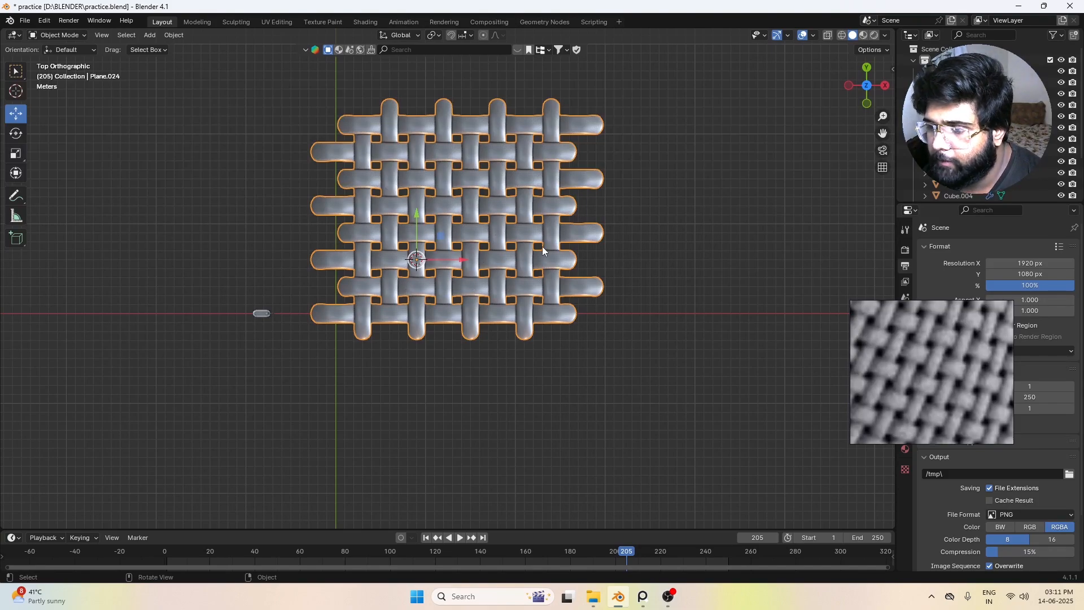
right_click(485, 219)
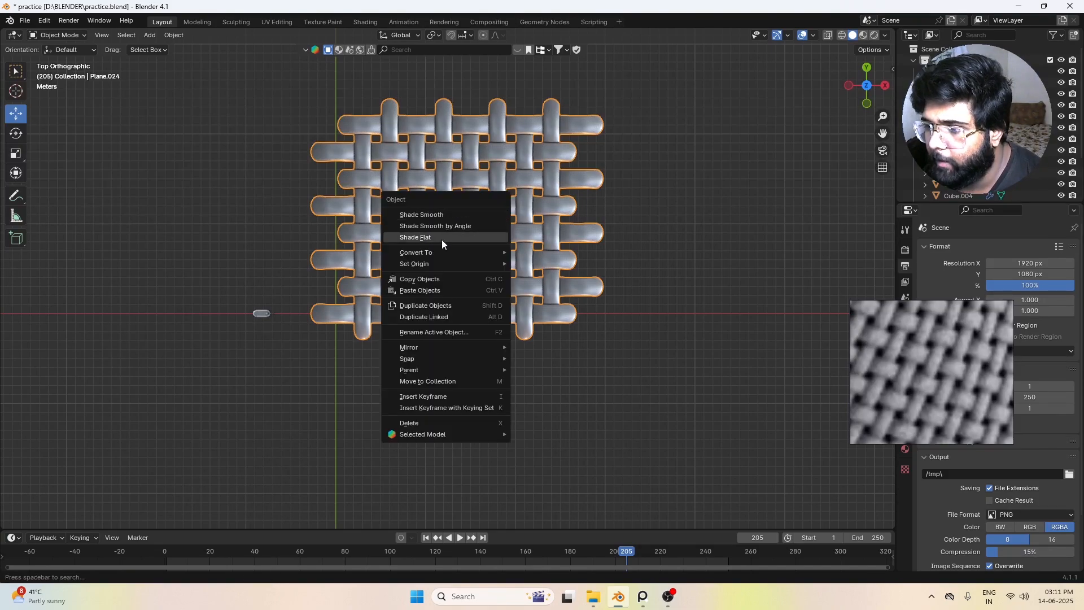
mouse_move(432, 264)
click(556, 278)
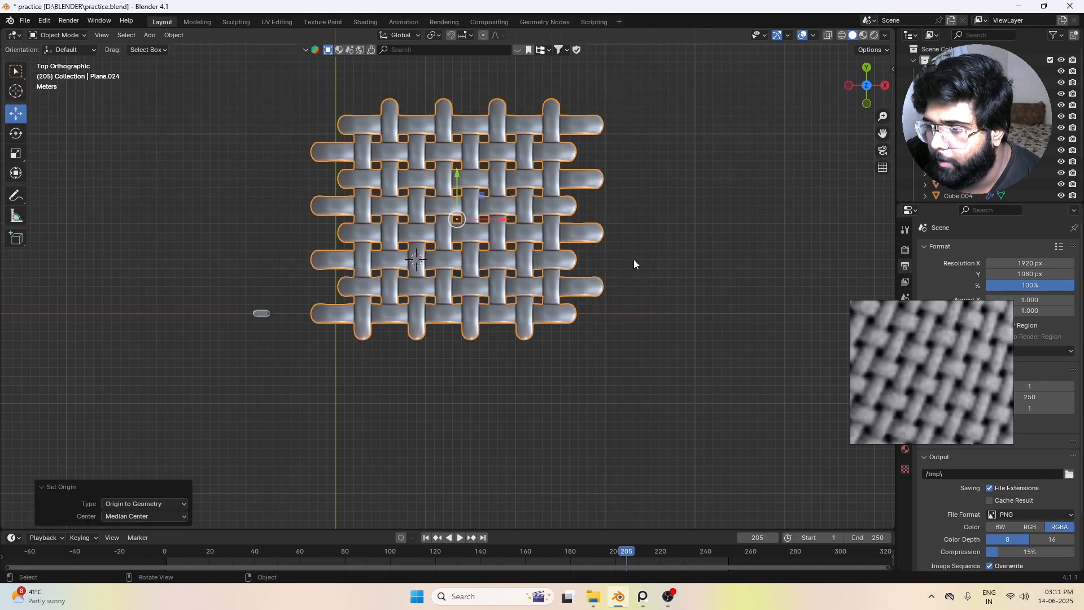
click(455, 243)
click(563, 190)
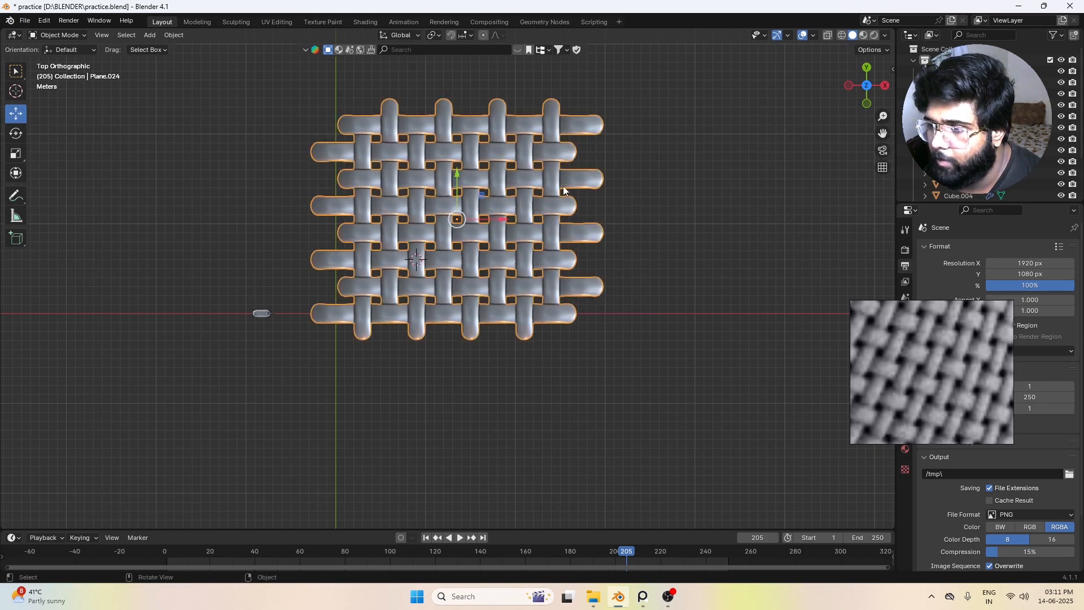
click(574, 349)
scroll(453, 229, up, 3)
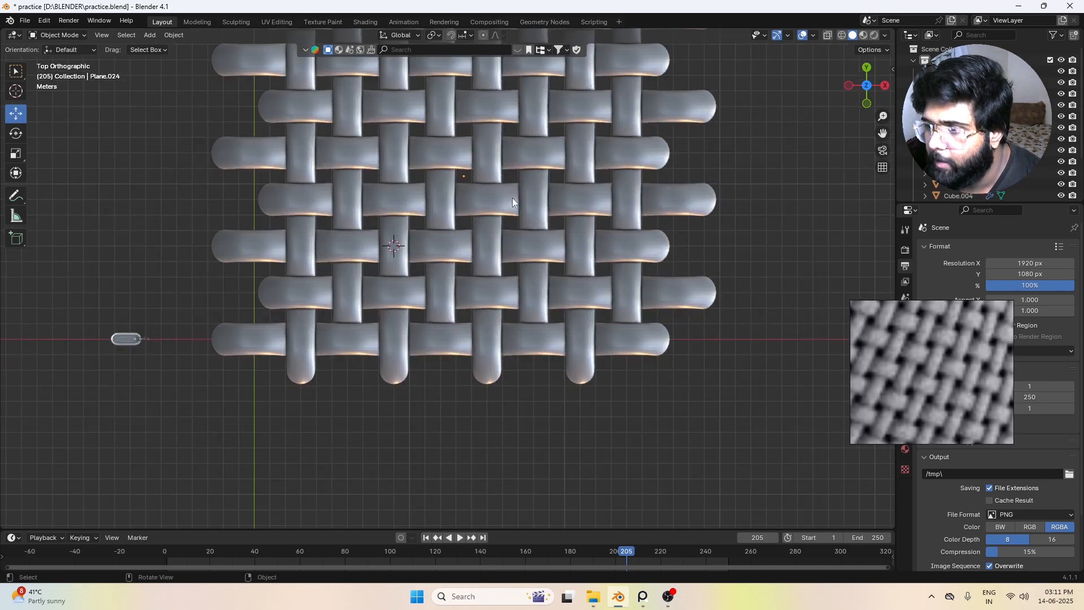
scroll(513, 198, down, 4)
click(482, 227)
key(r)
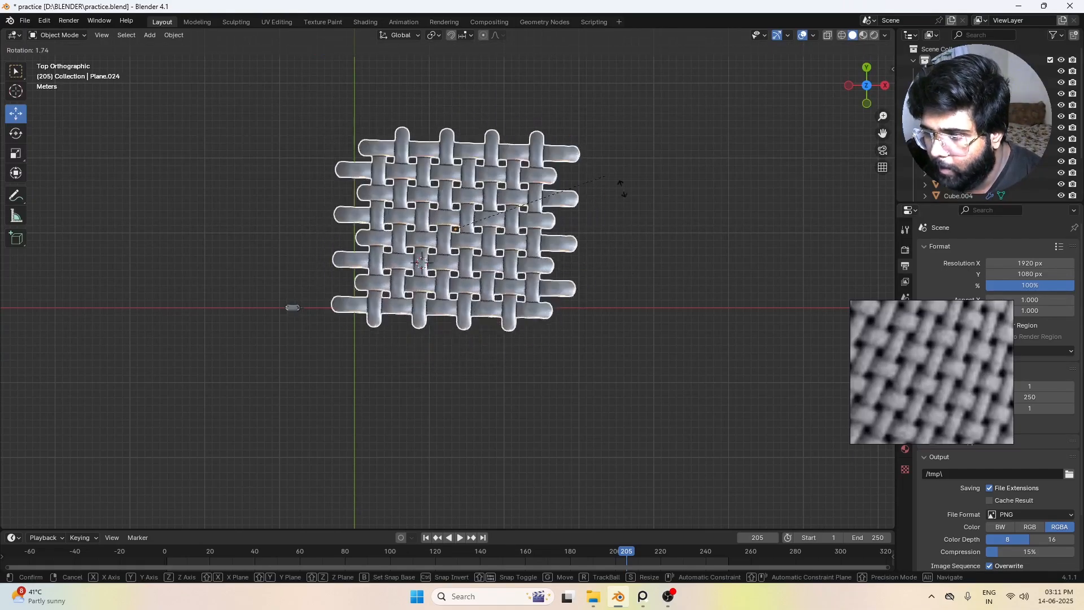
right_click(630, 201)
click(443, 326)
Step: Try adding a mesh plane at the 3D cursor, and undo the addition
scroll(443, 330, up, 2)
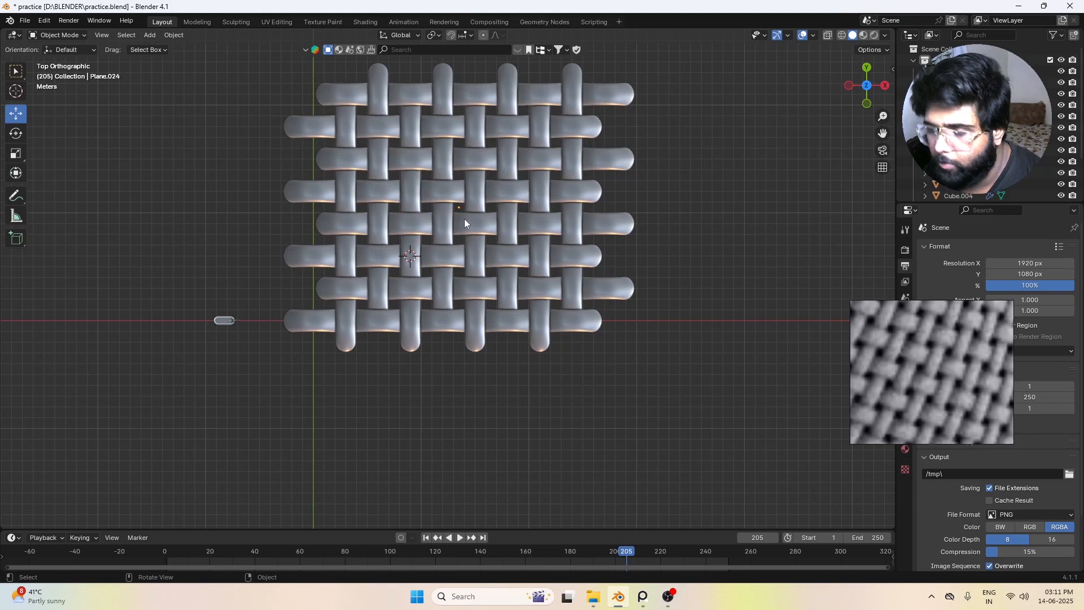
scroll(468, 245, down, 1)
scroll(475, 243, up, 2)
scroll(500, 262, down, 2)
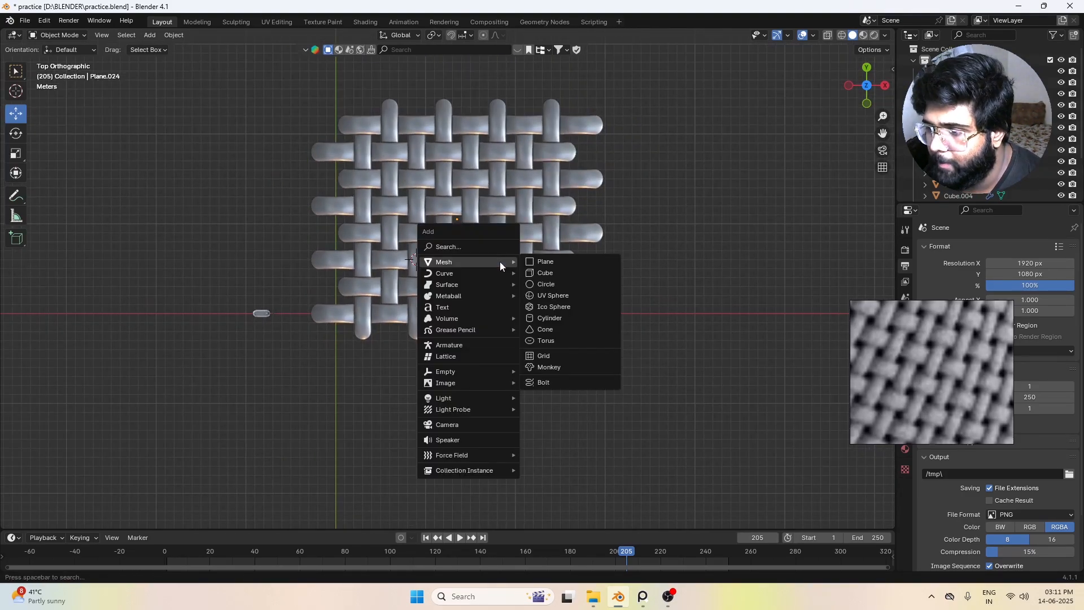
click(553, 266)
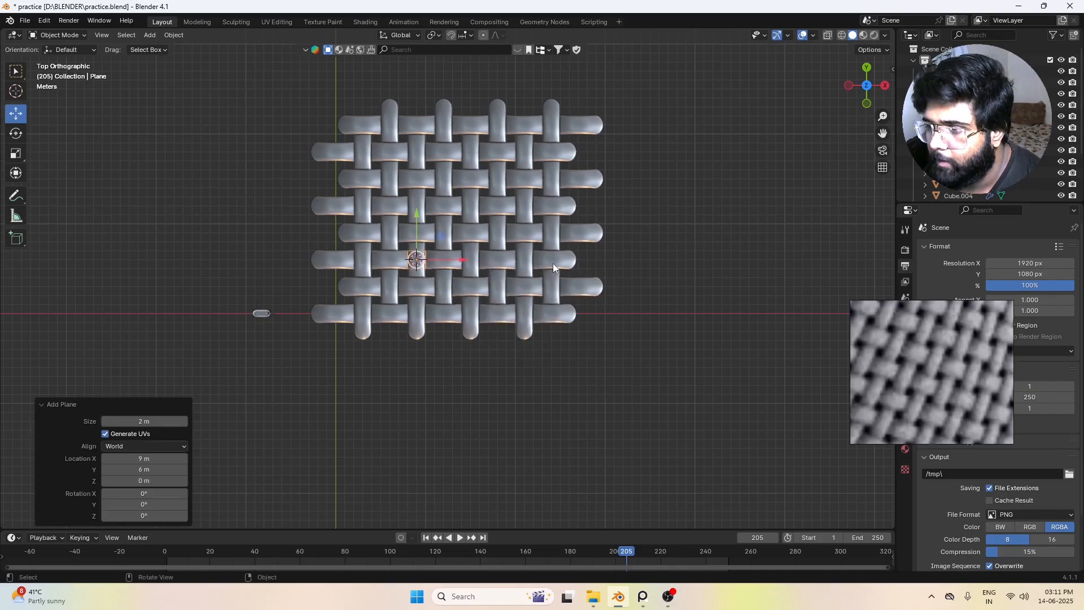
scroll(429, 259, up, 1)
key(ctrl+z)
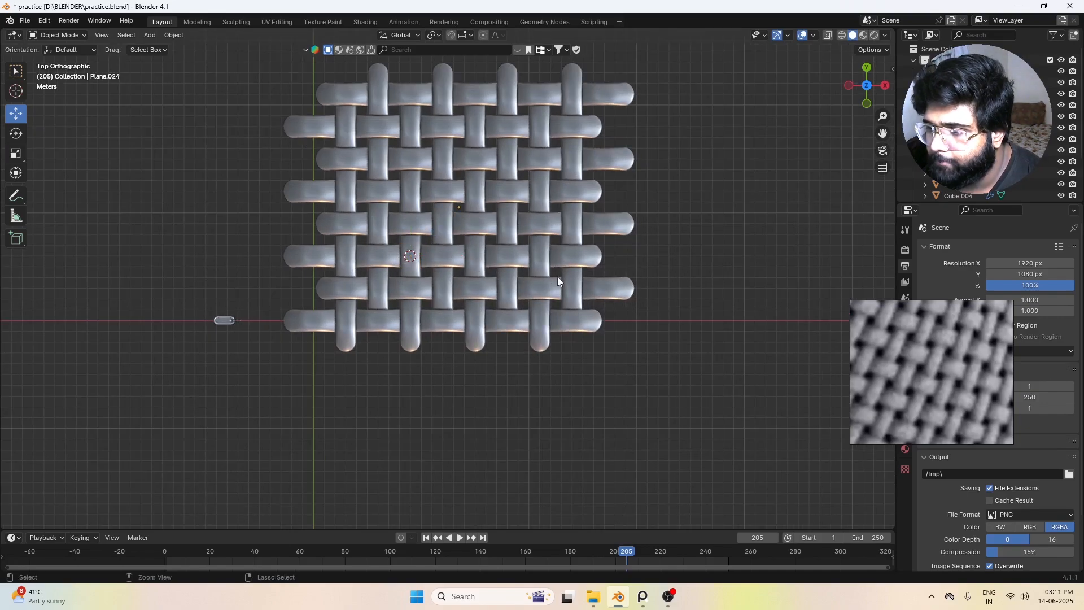
Step: Snap the 3D cursor to the woven patch's new origin, leaving the patch in place and deselected
click(558, 279)
key(shift+s)
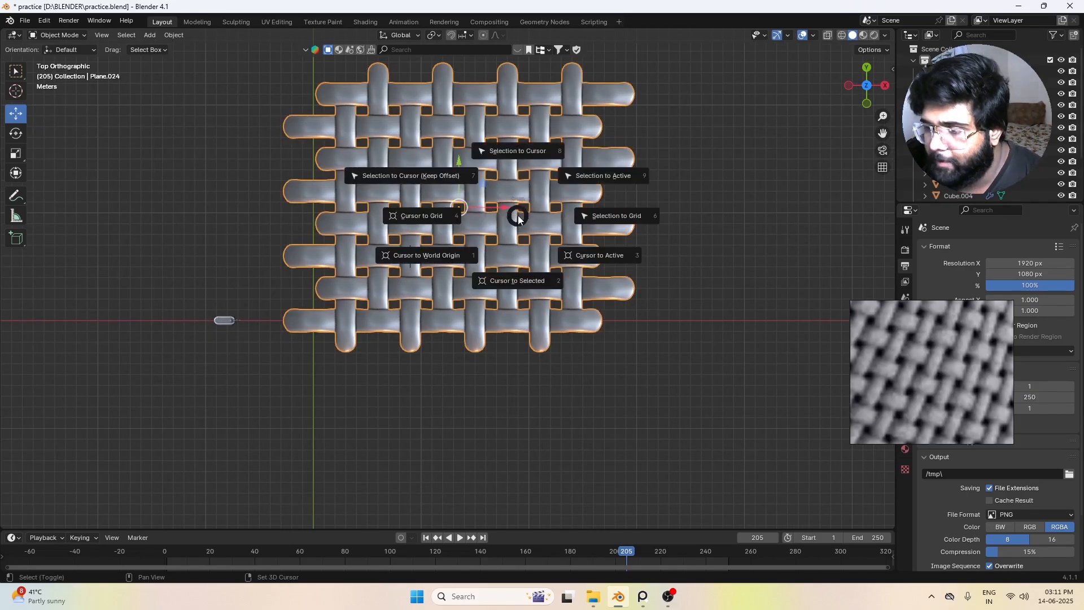
click(523, 288)
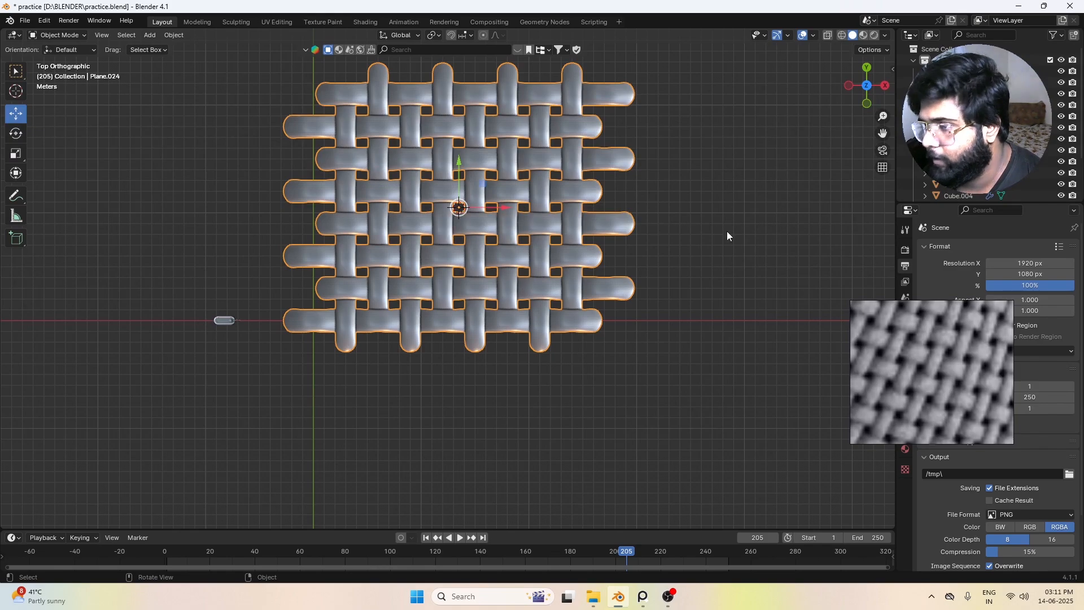
click(623, 188)
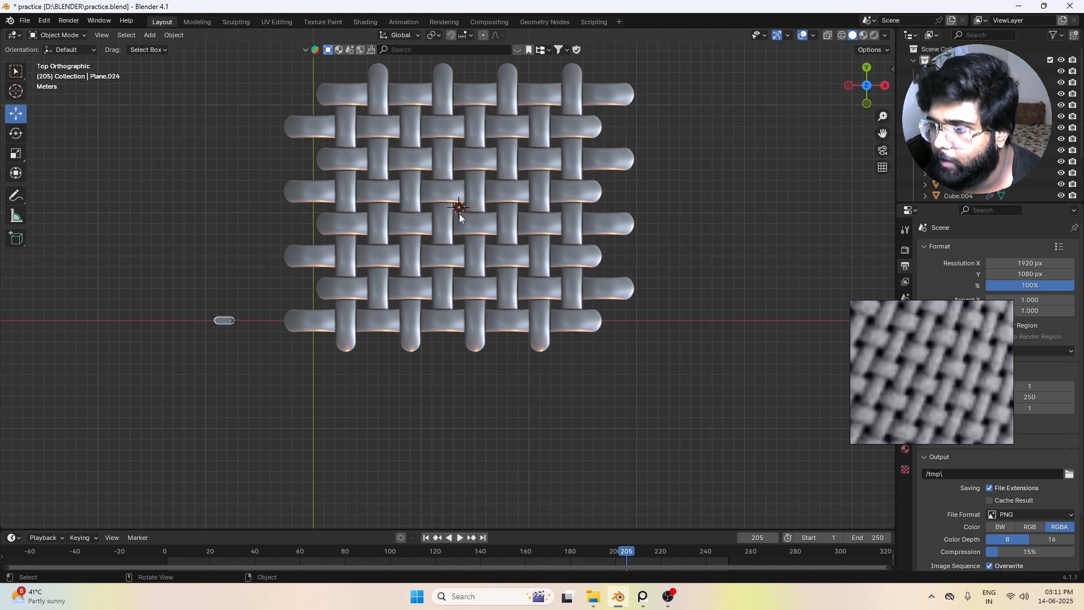
click(564, 169)
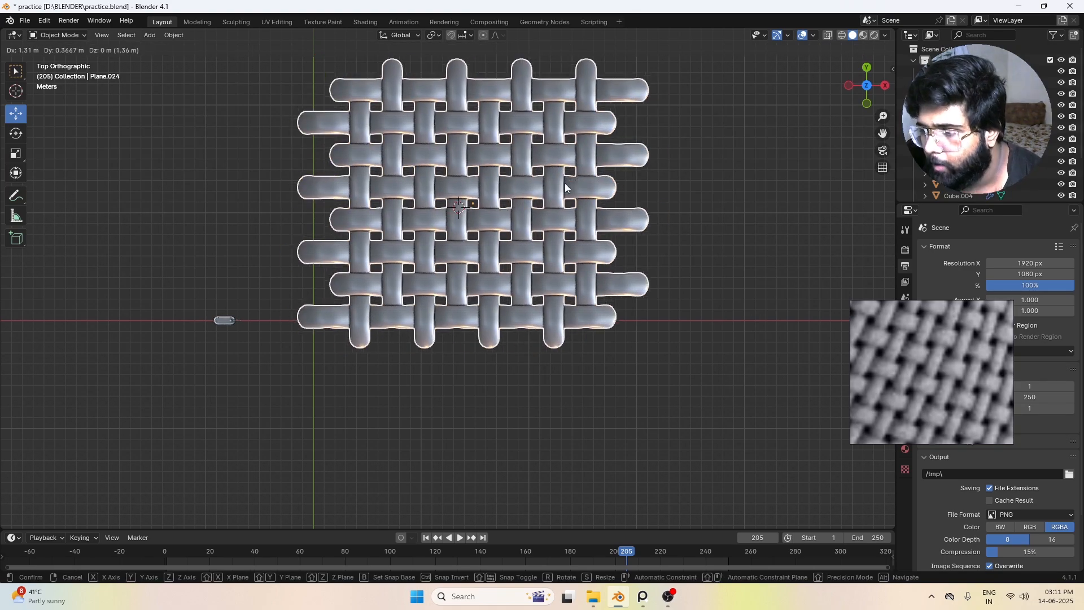
click(520, 387)
Step: Add a 2 m plane at the 3D cursor and raise it about 1.03 m along Z above the weave
key(shift+a)
mouse_move(461, 289)
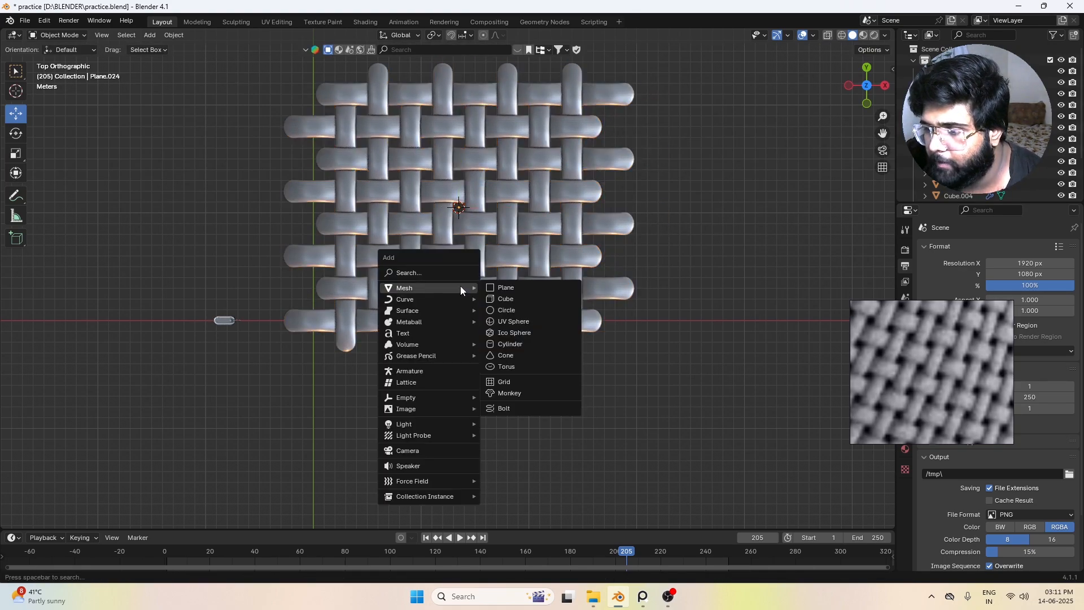
click(524, 287)
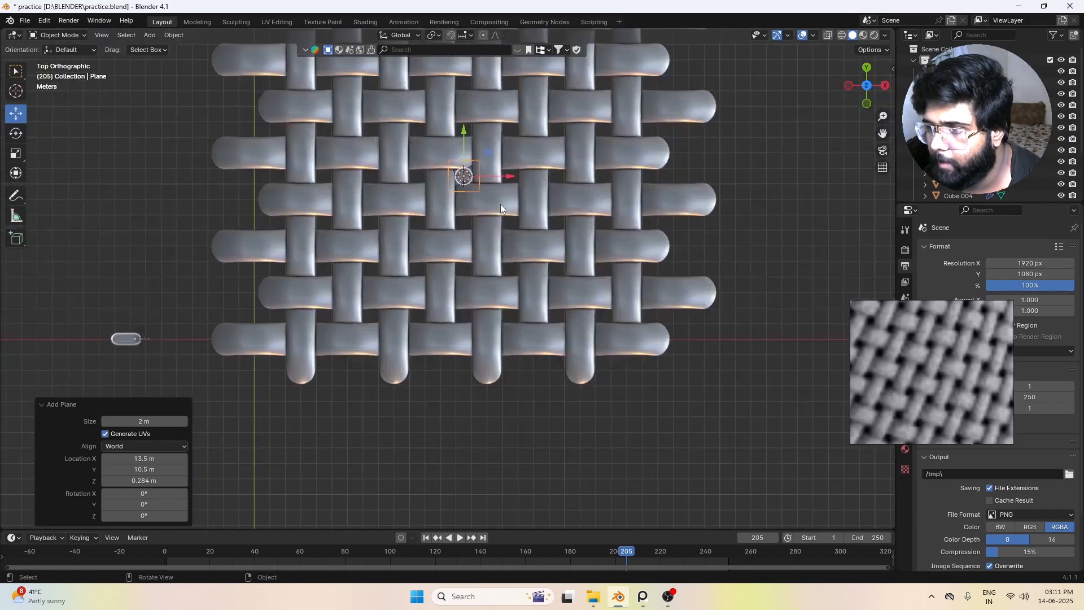
middle_drag(501, 204, 456, 205)
middle_drag(457, 324, 648, 306)
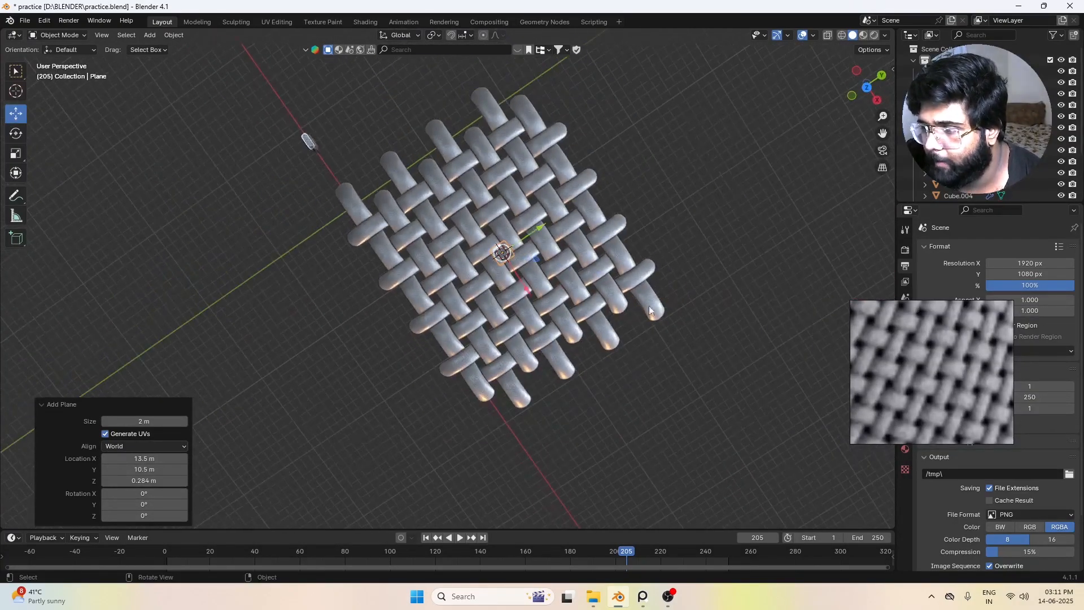
key(KP_1)
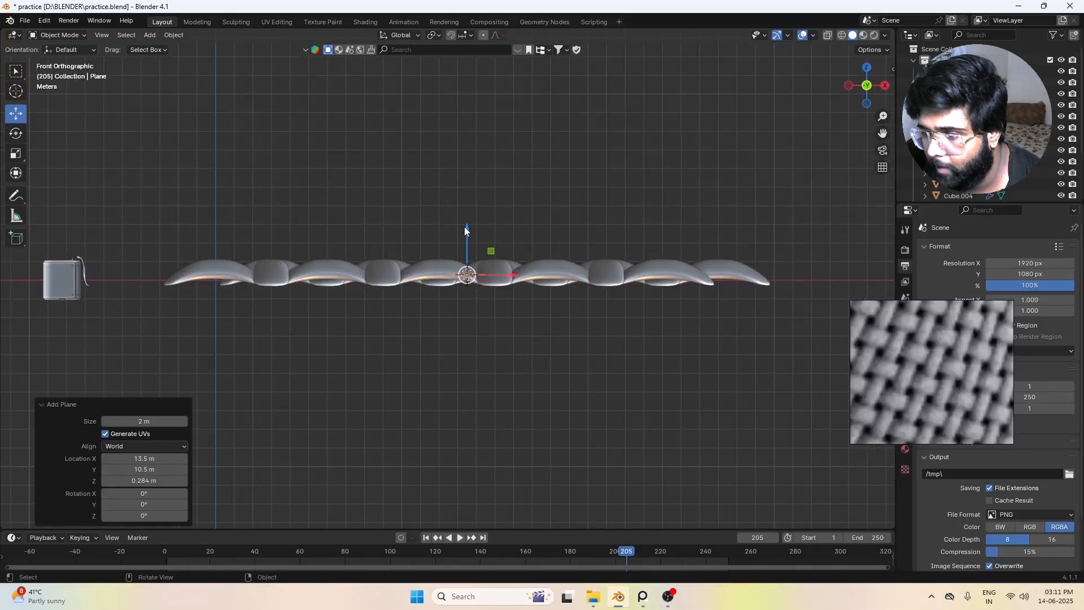
drag(467, 229, 456, 206)
Step: Show the plane and weave from above with X-ray on
key(KP_7)
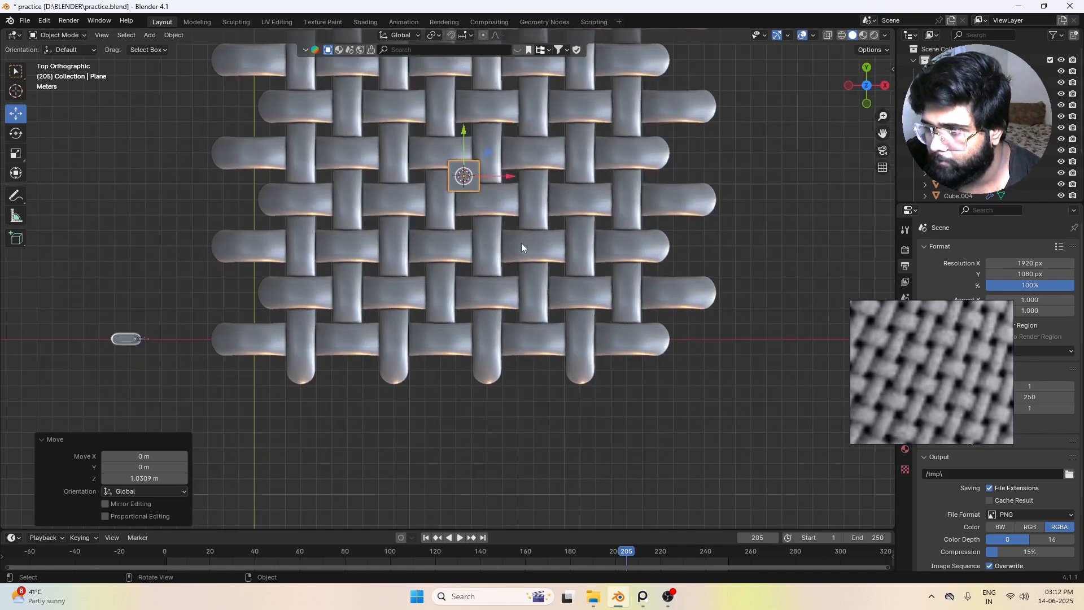
key(alt+z)
scroll(497, 240, down, 4)
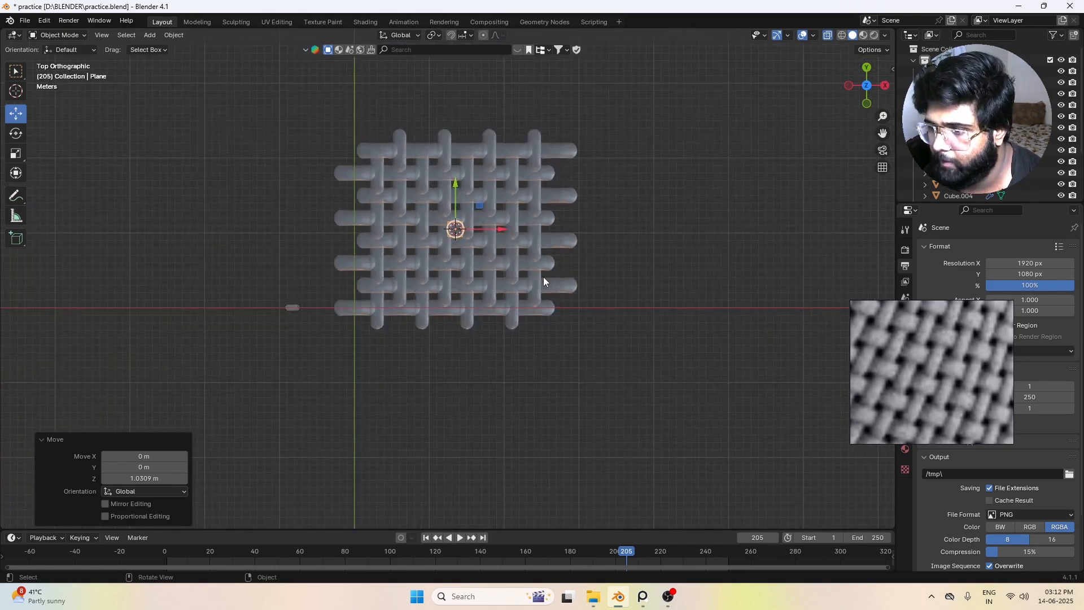
scroll(544, 281, up, 3)
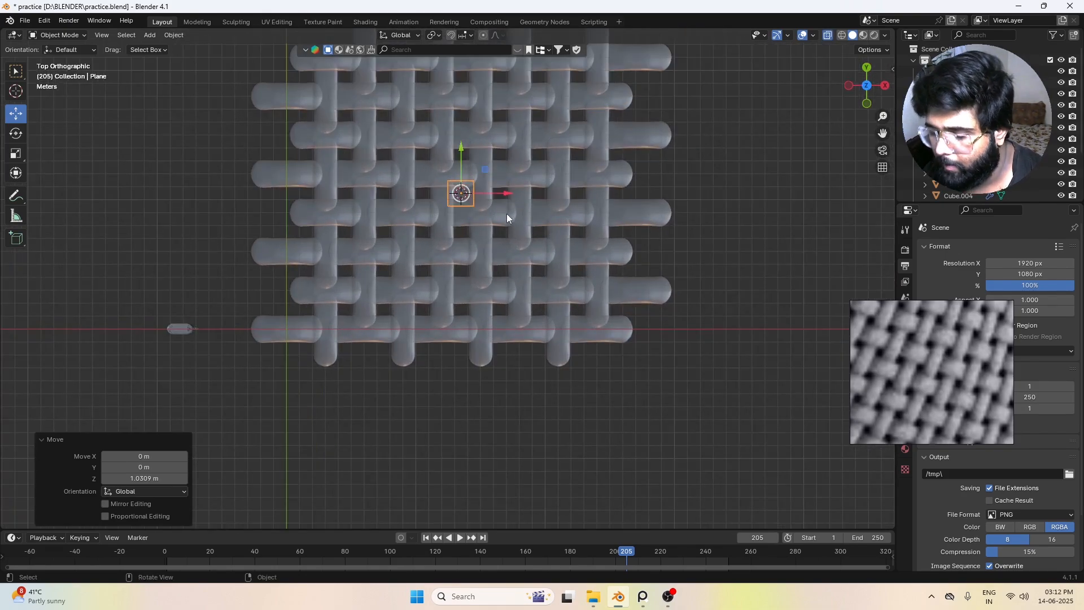
key(s)
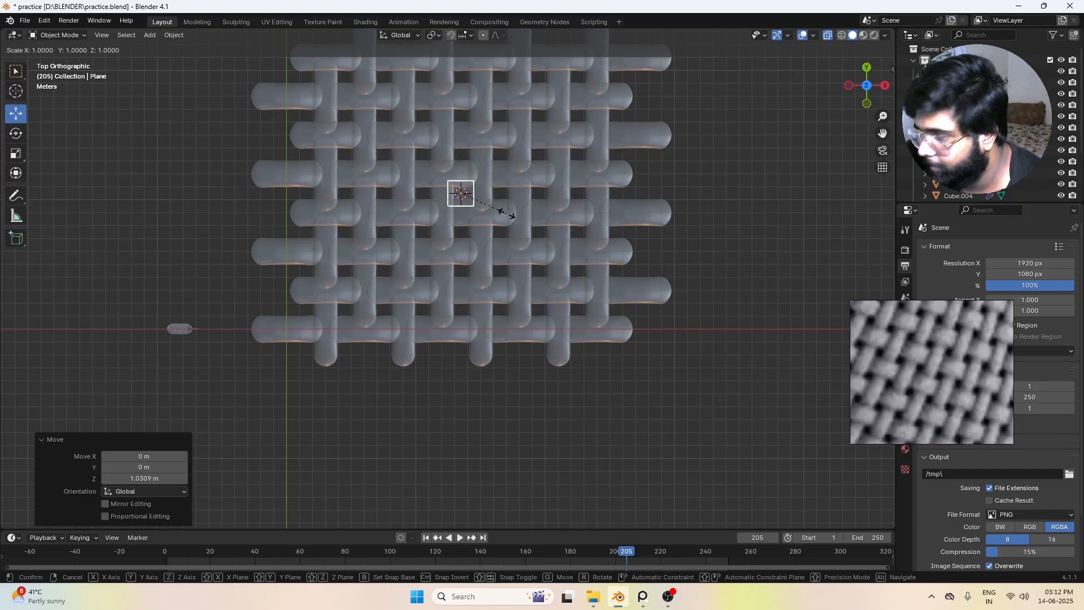
text(3)
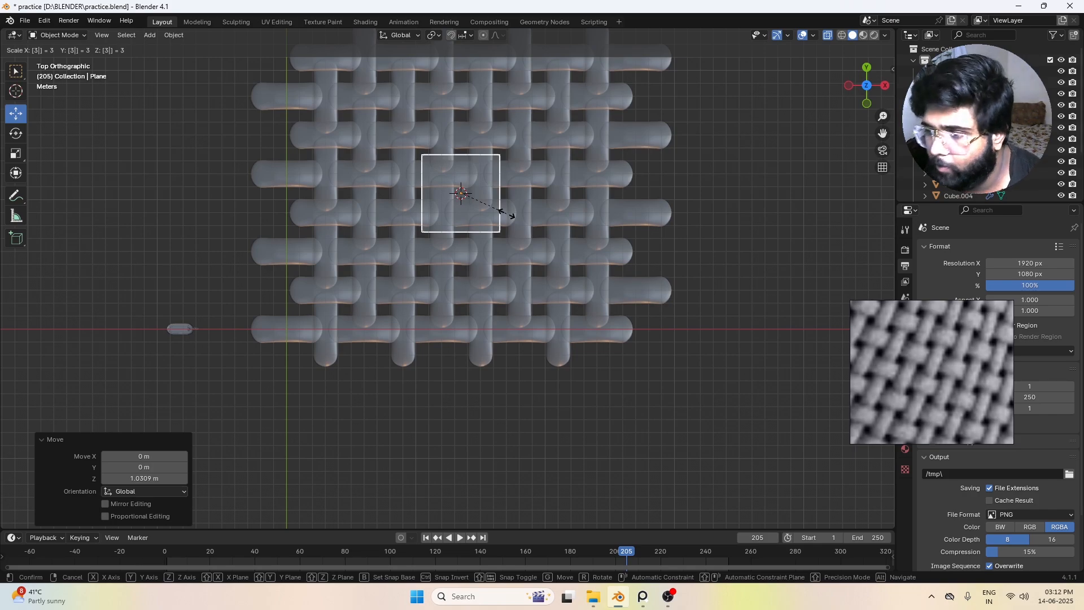
key(Escape)
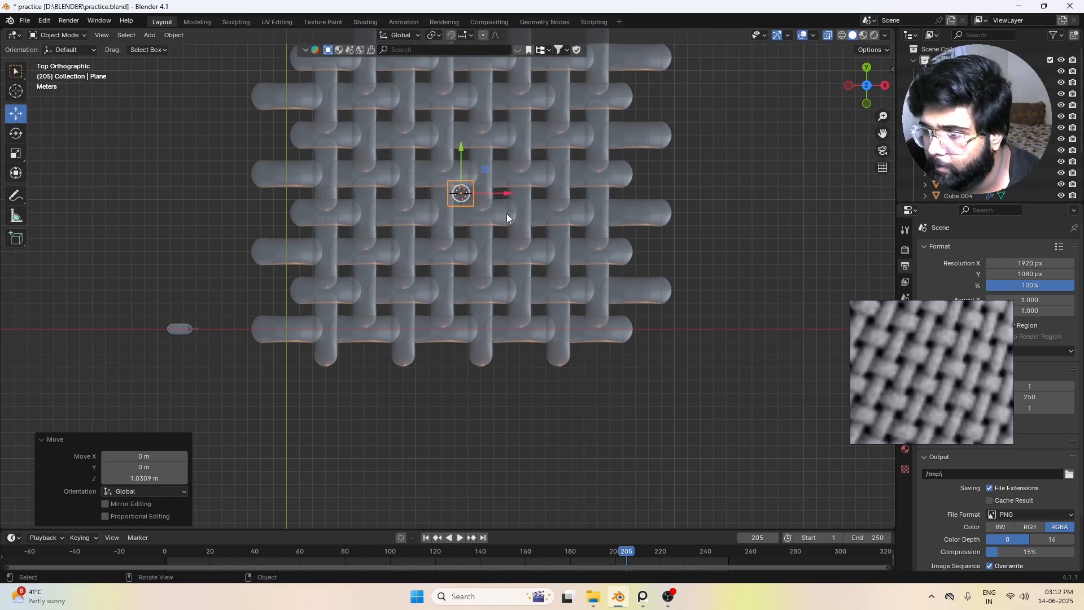
right_click(506, 213)
Step: Scale the plane uniformly by a factor of 7
text(s)
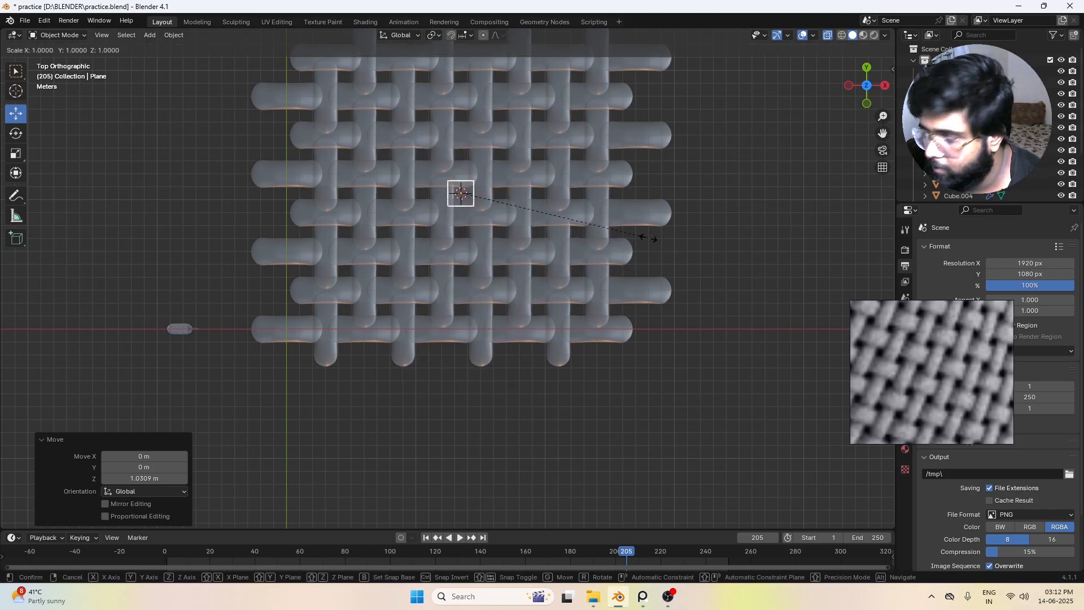
text(7)
key(Return)
Step: Examine from above, with X-ray on, how the plane's edges and corners line up with the woven threads beneath
scroll(482, 202, up, 2)
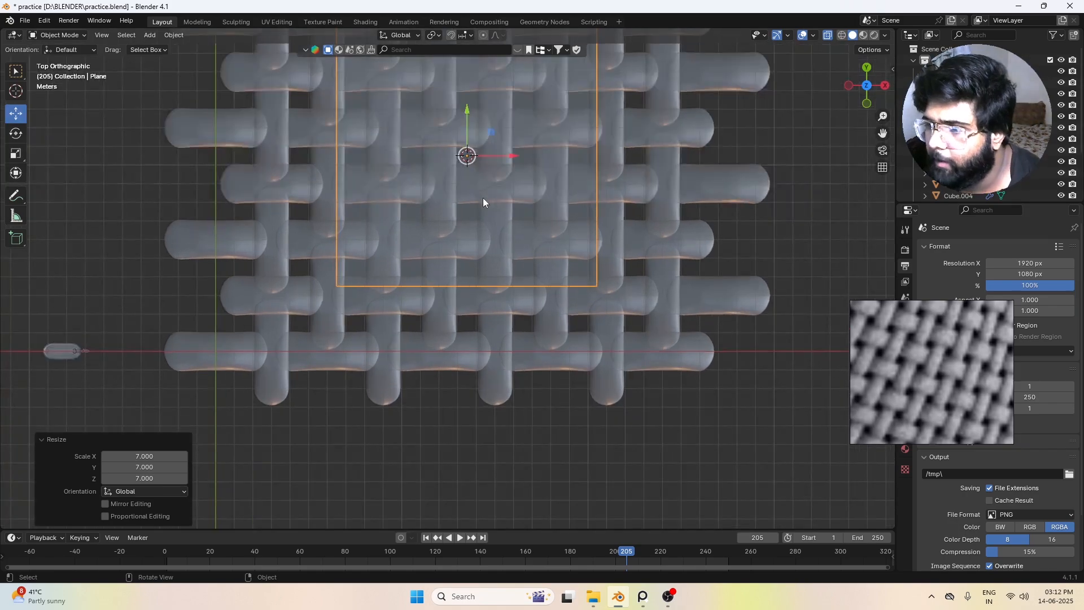
scroll(486, 200, down, 2)
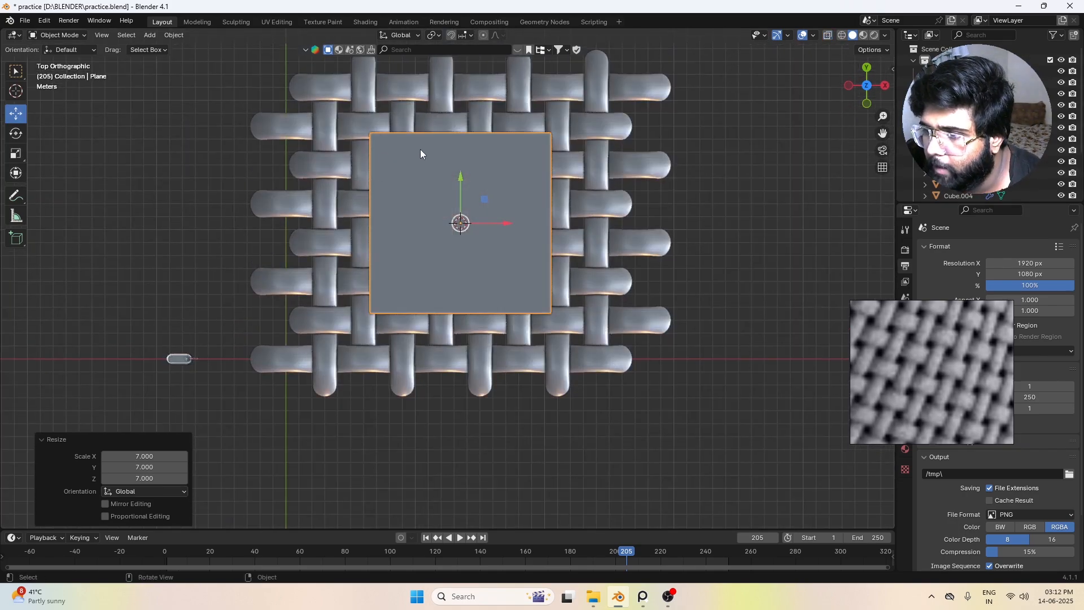
key(alt+z)
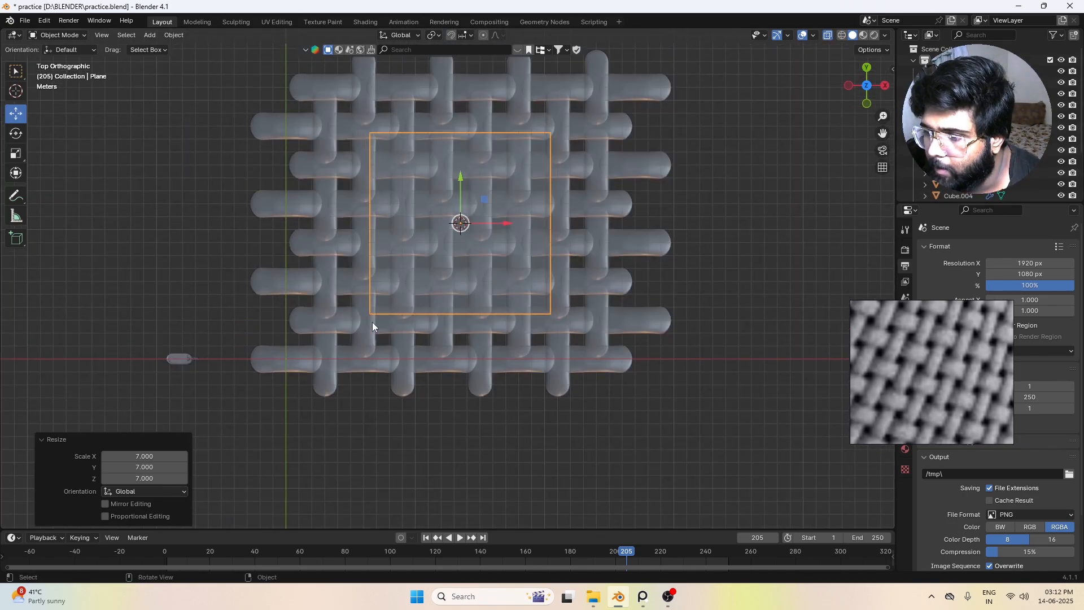
scroll(587, 251, up, 2)
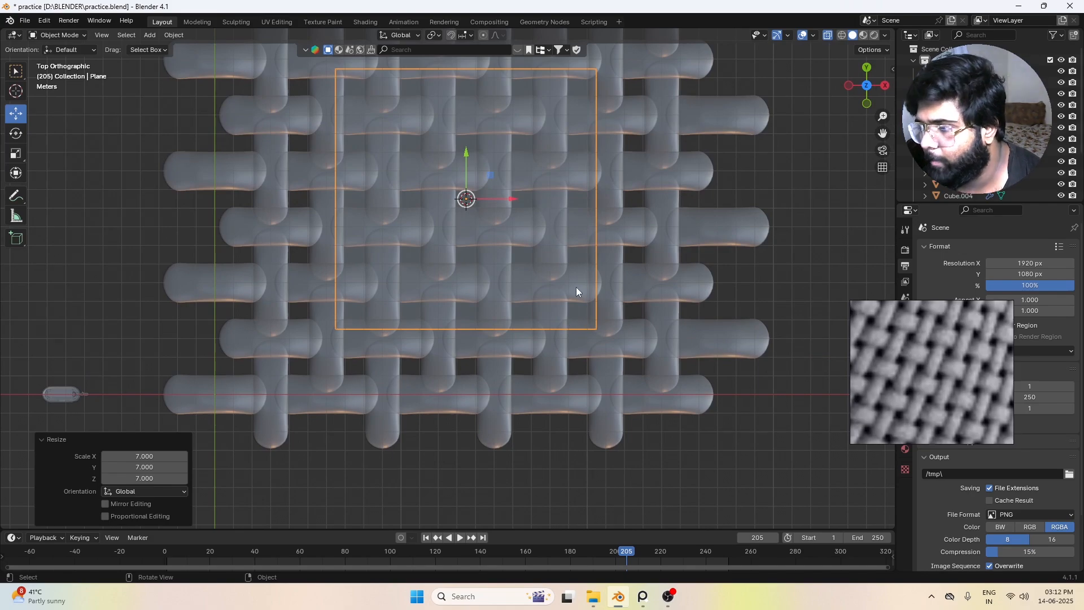
scroll(577, 291, down, 3)
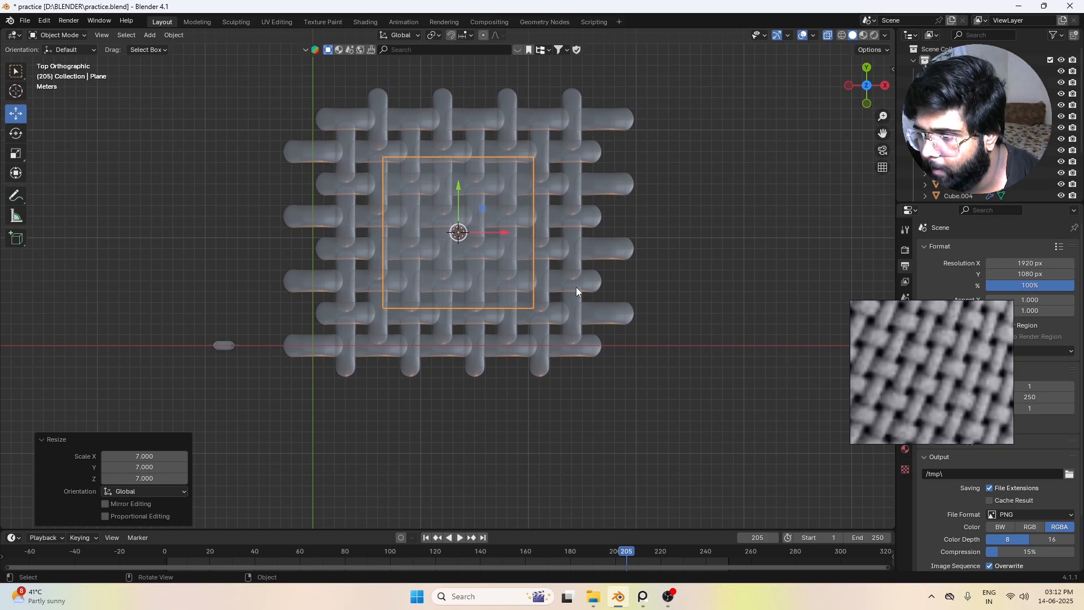
scroll(454, 252, up, 2)
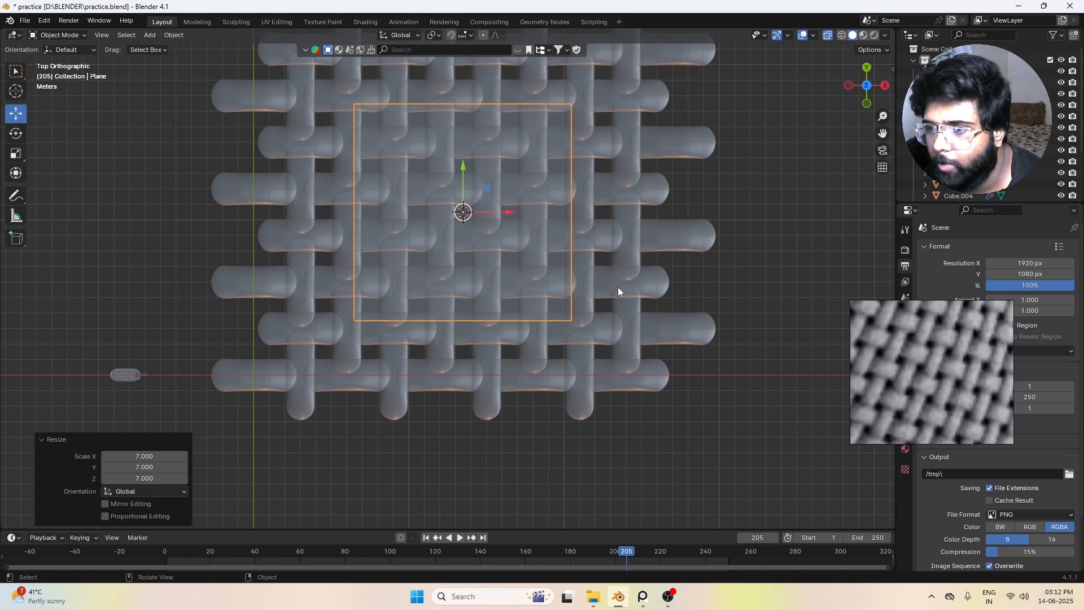
scroll(628, 181, up, 1)
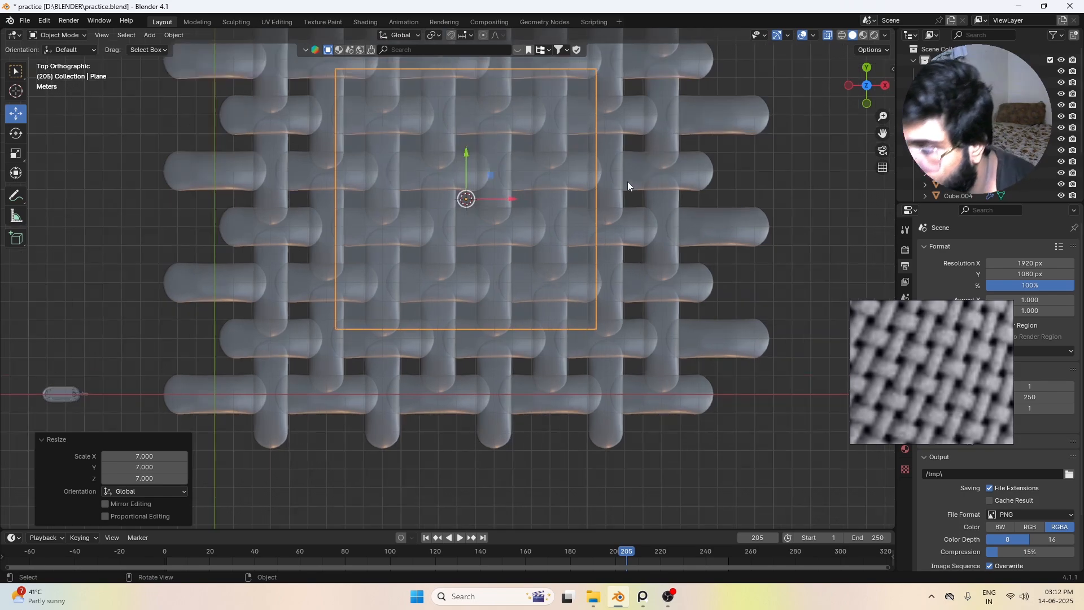
scroll(629, 188, down, 2)
click(736, 197)
click(442, 234)
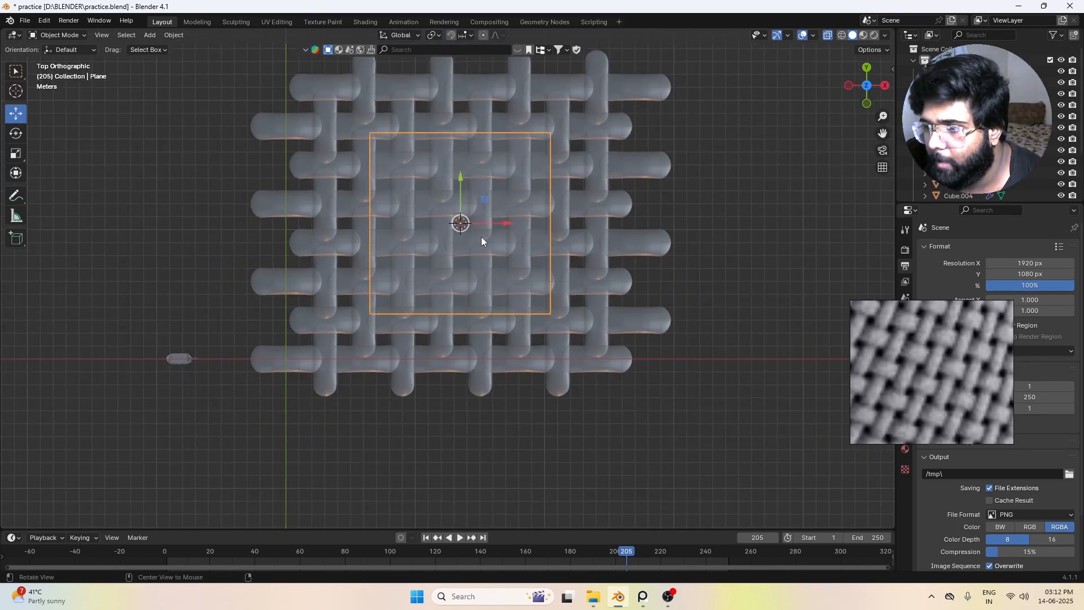
Step: Compare the plane's opposite borders with the repeating over-under pattern of the weave, with and without X-ray
key(alt+z)
key(alt+z)
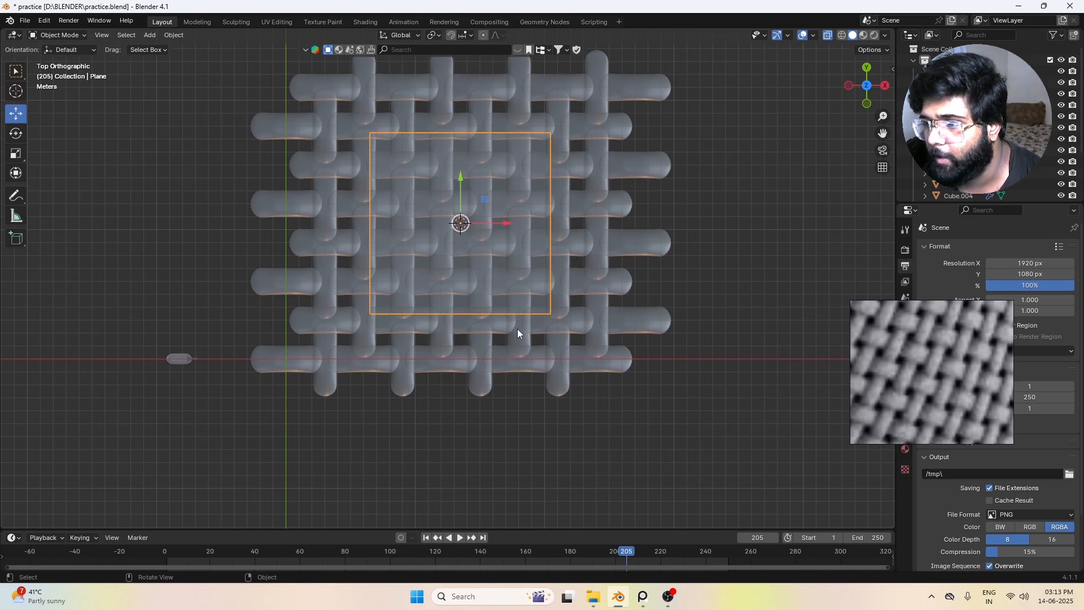
click(655, 351)
click(500, 206)
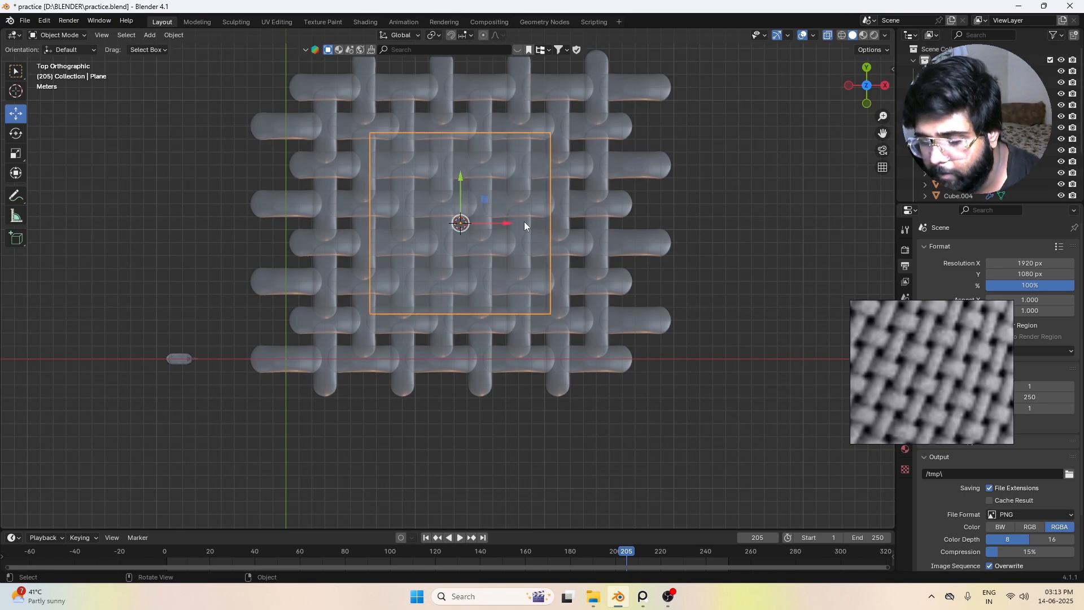
click(466, 208)
click(554, 264)
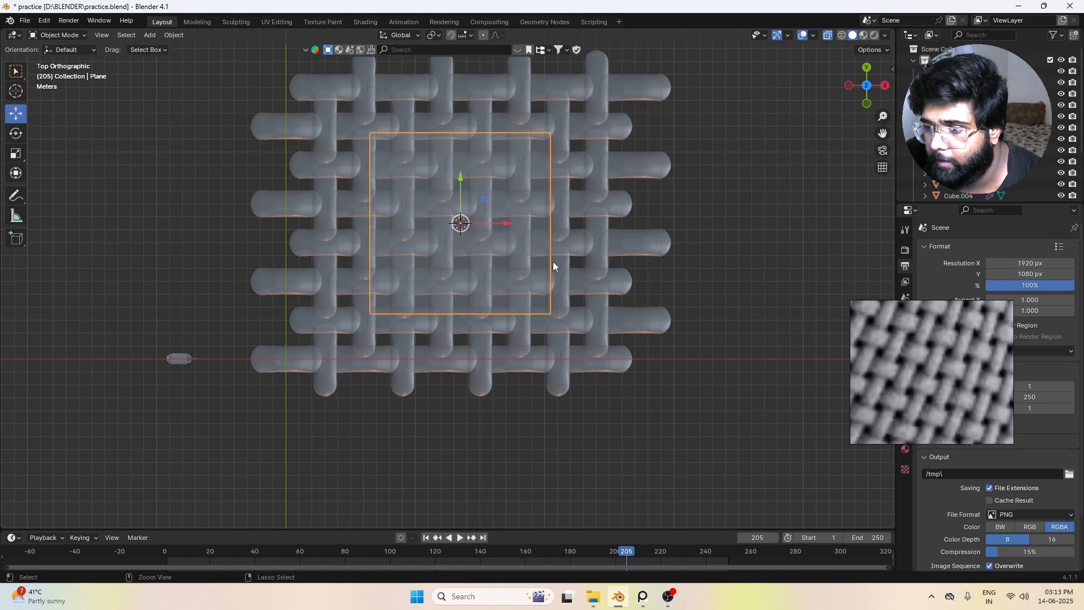
click(508, 257)
click(507, 259)
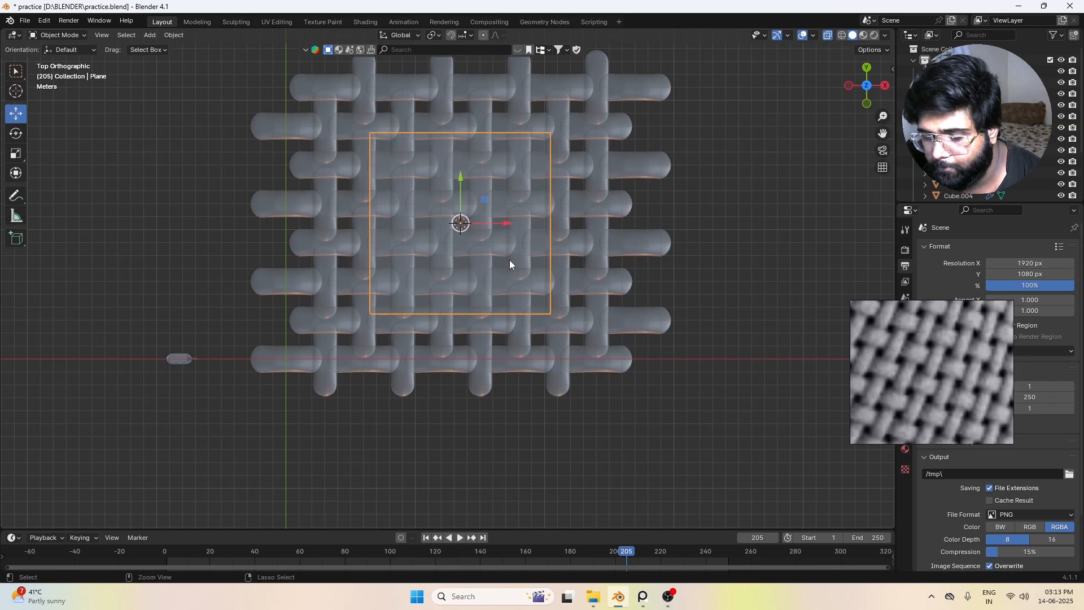
Step: Undo the plane's scaling and raising, and raise it about 0.34 m along Z above the weave
key(ctrl+z)
scroll(525, 248, up, 3)
middle_drag(481, 232, 423, 169)
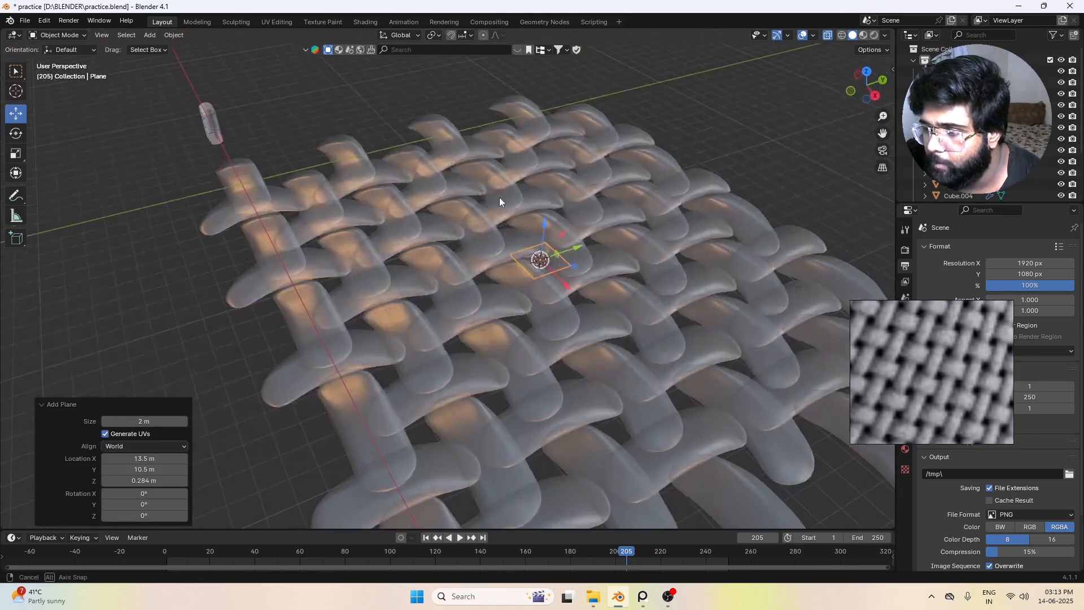
drag(544, 226, 542, 204)
key(KP_1)
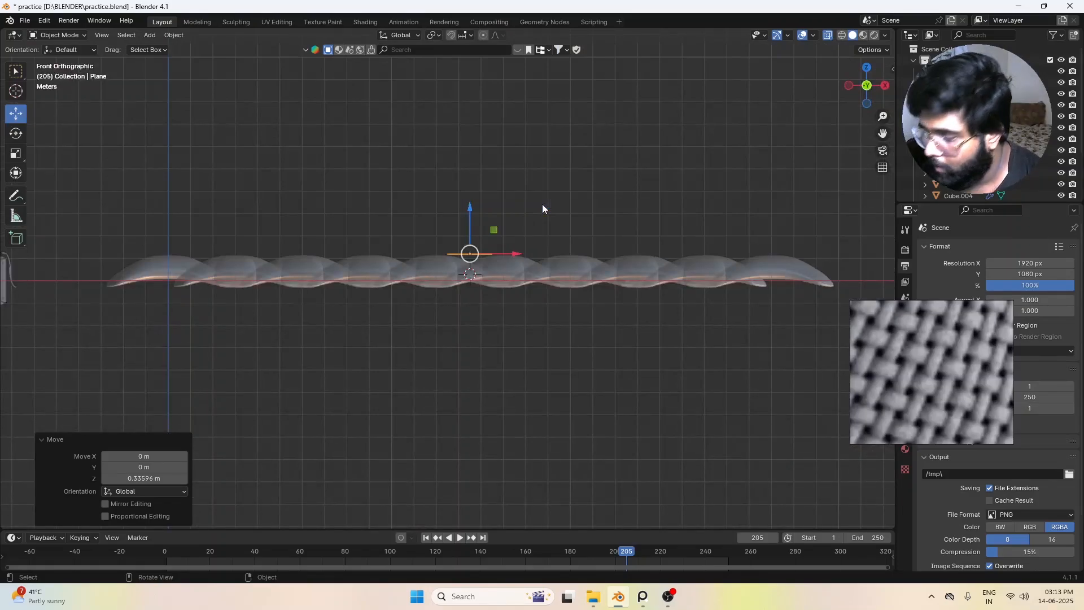
key(KP_7)
scroll(550, 254, down, 5)
text(s)
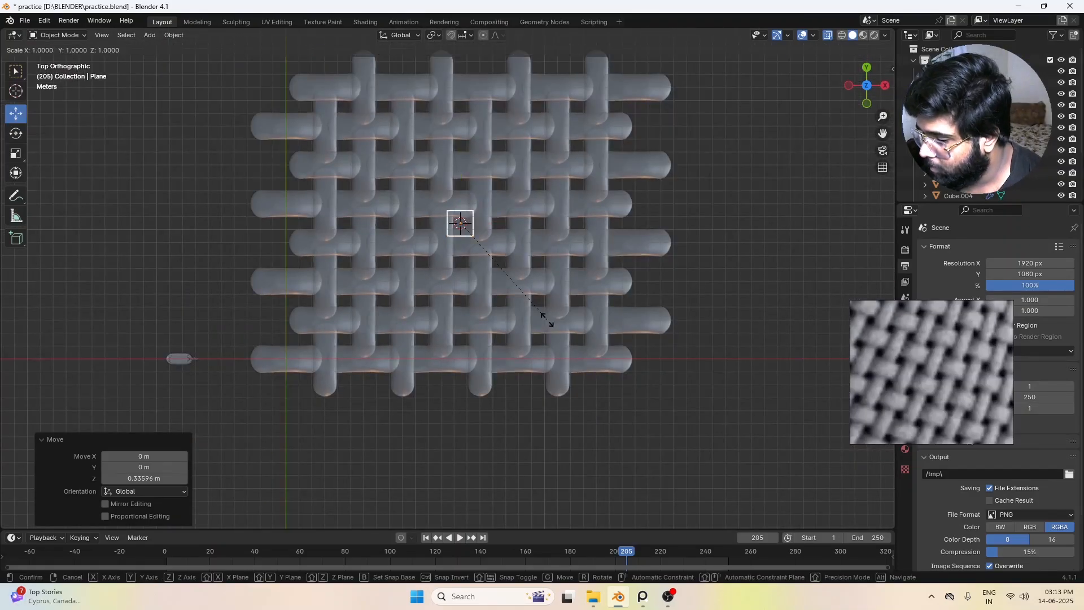
text(7)
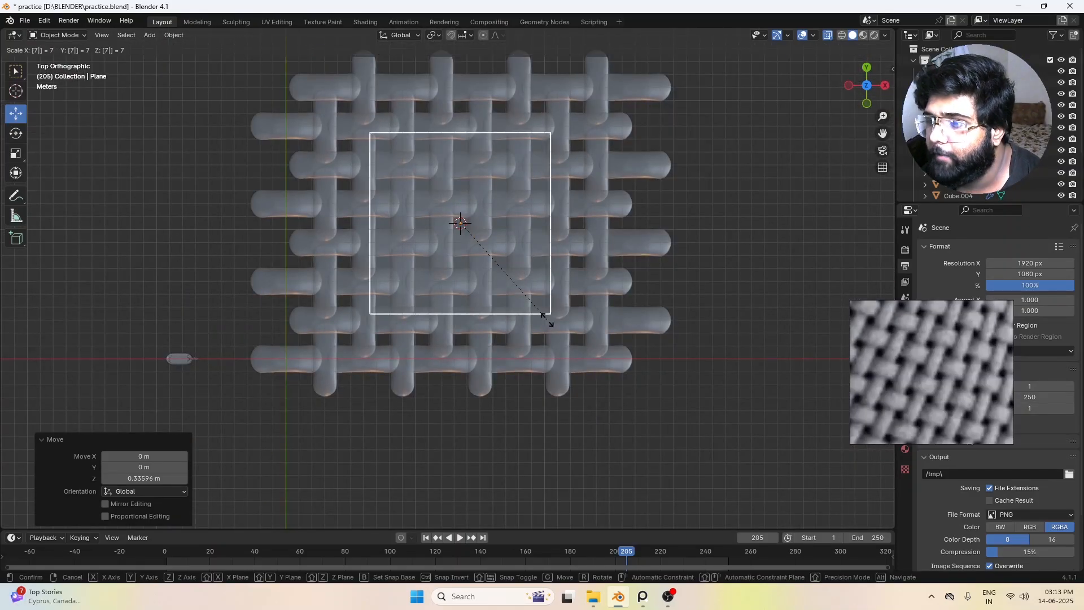
key(Escape)
text(s8)
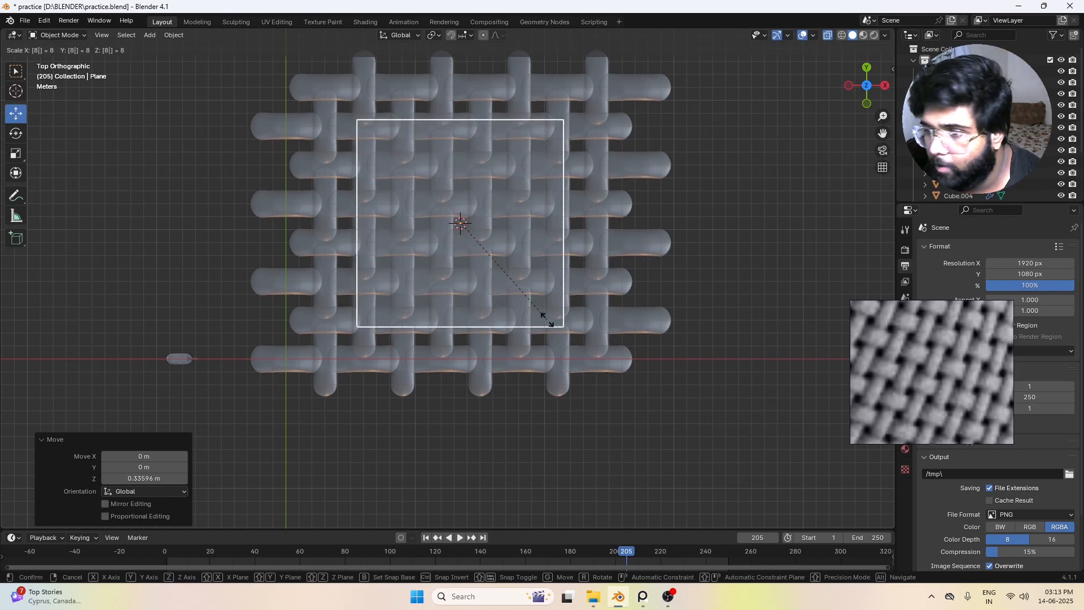
key(Escape)
Step: Scale the plane uniformly by a factor of 9
text(s9)
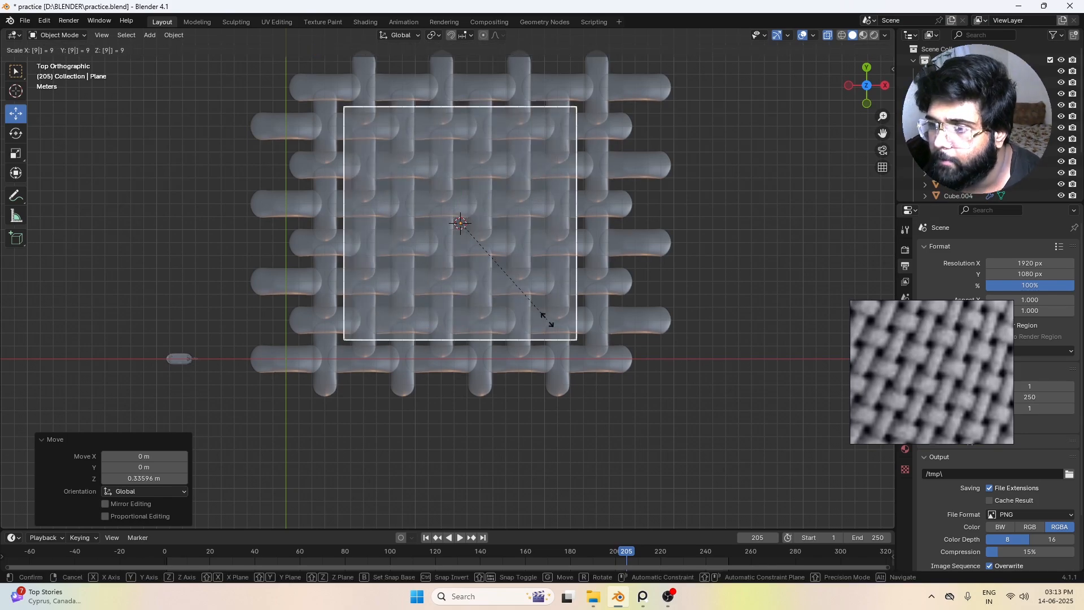
key(Return)
click(688, 243)
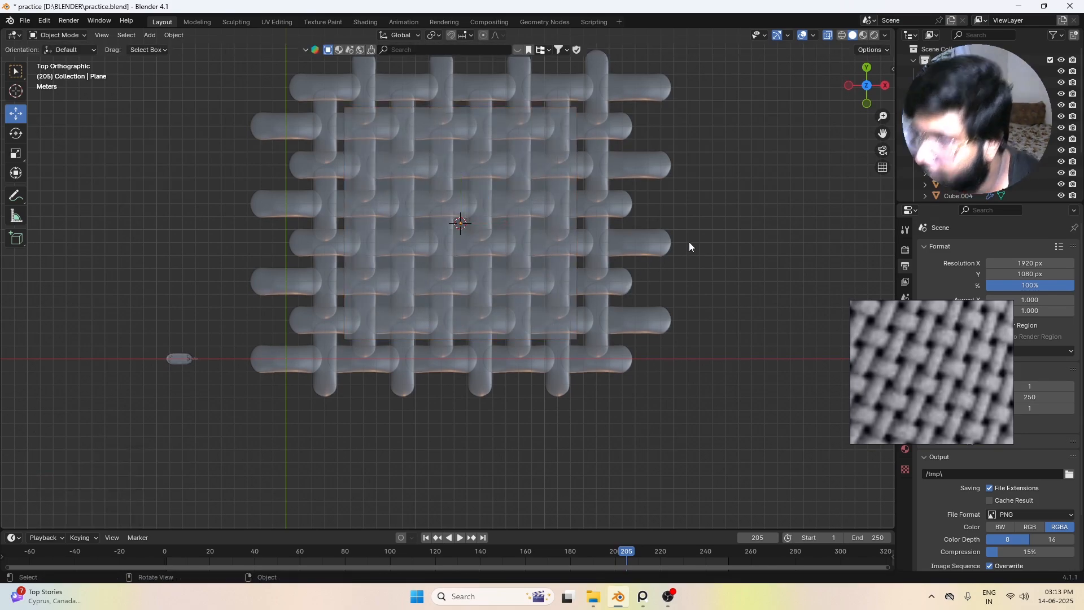
click(553, 206)
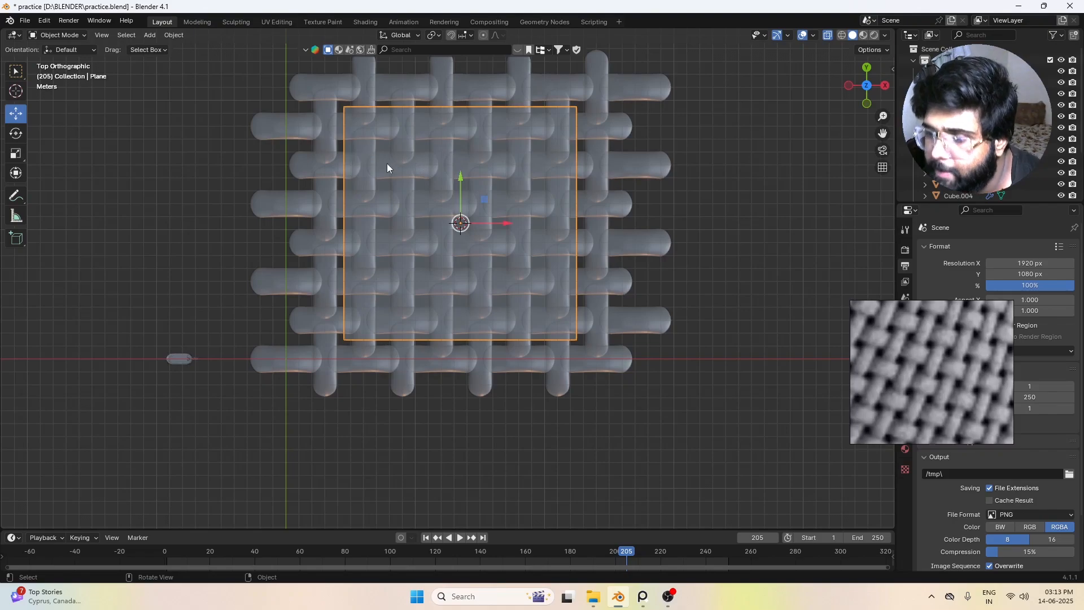
Step: Examine where the enlarged plane's edges cross the woven threads, from above and at an angle
key(alt+z)
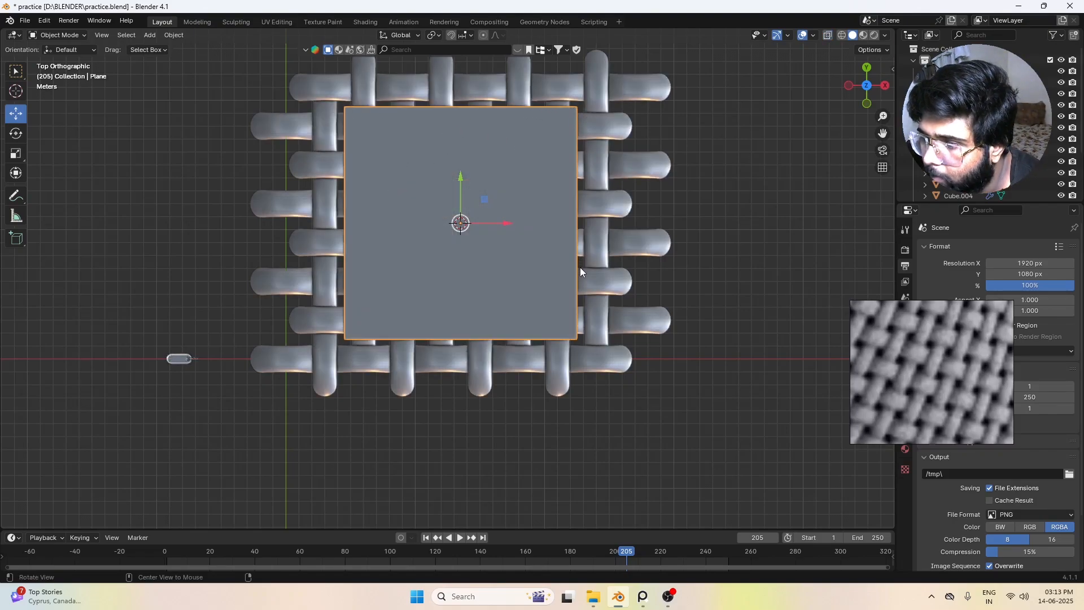
key(alt+z)
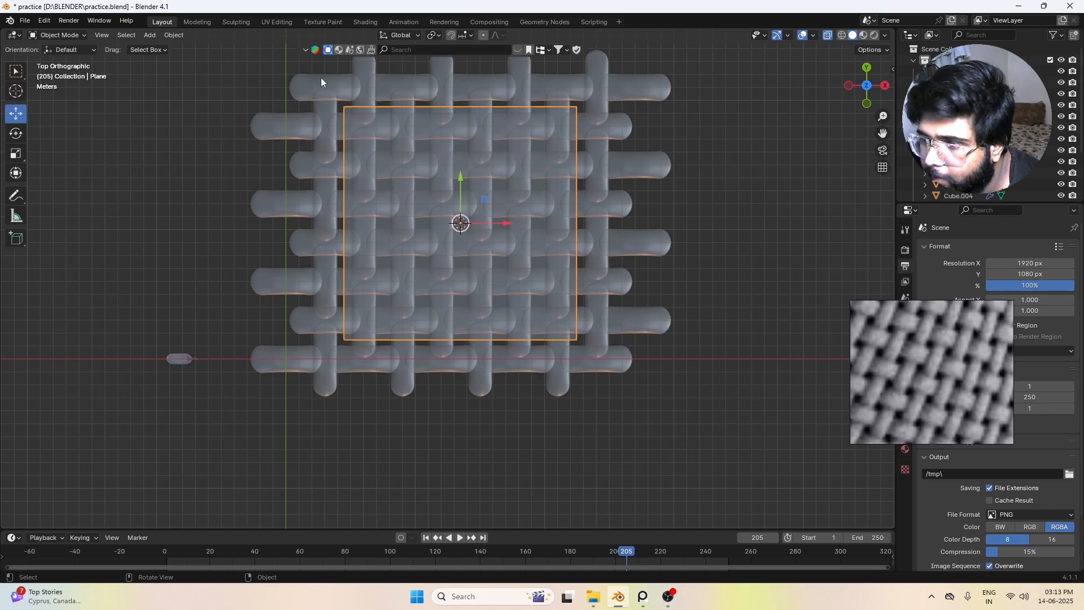
scroll(424, 115, up, 1)
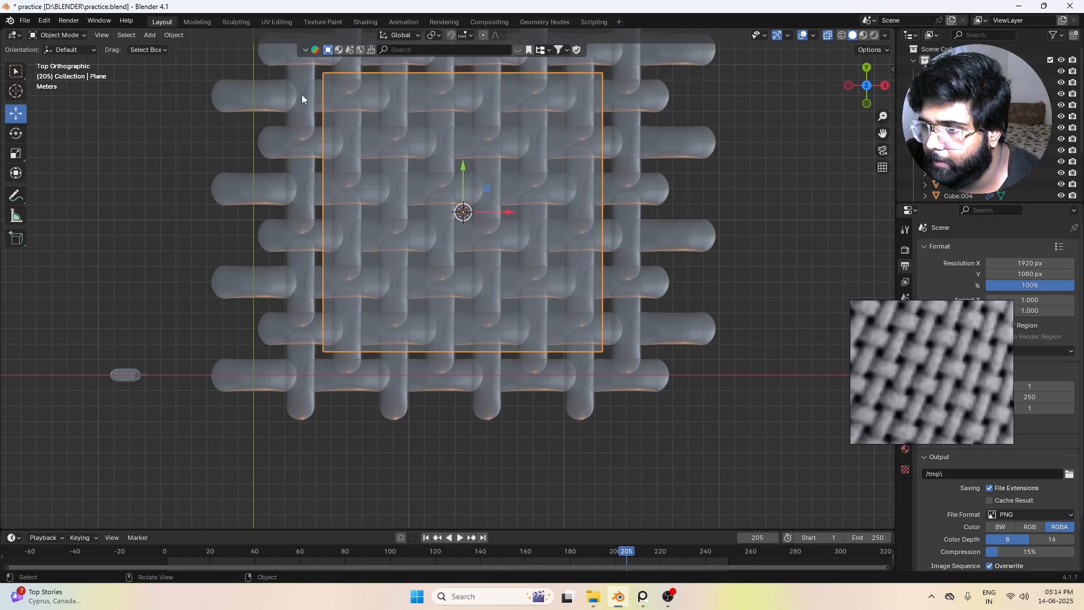
scroll(667, 342, down, 4)
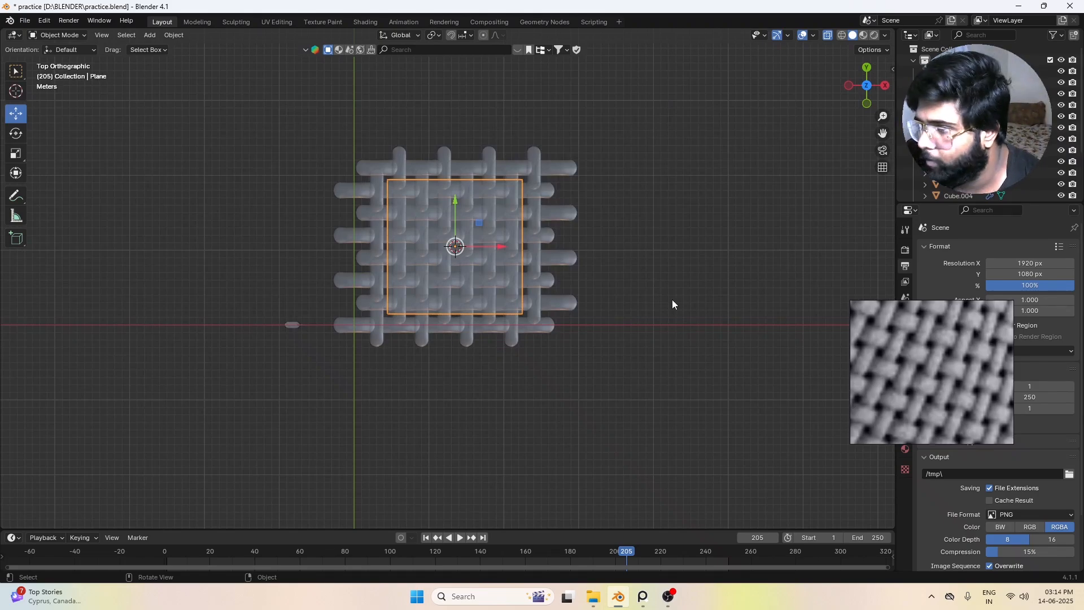
scroll(671, 303, up, 3)
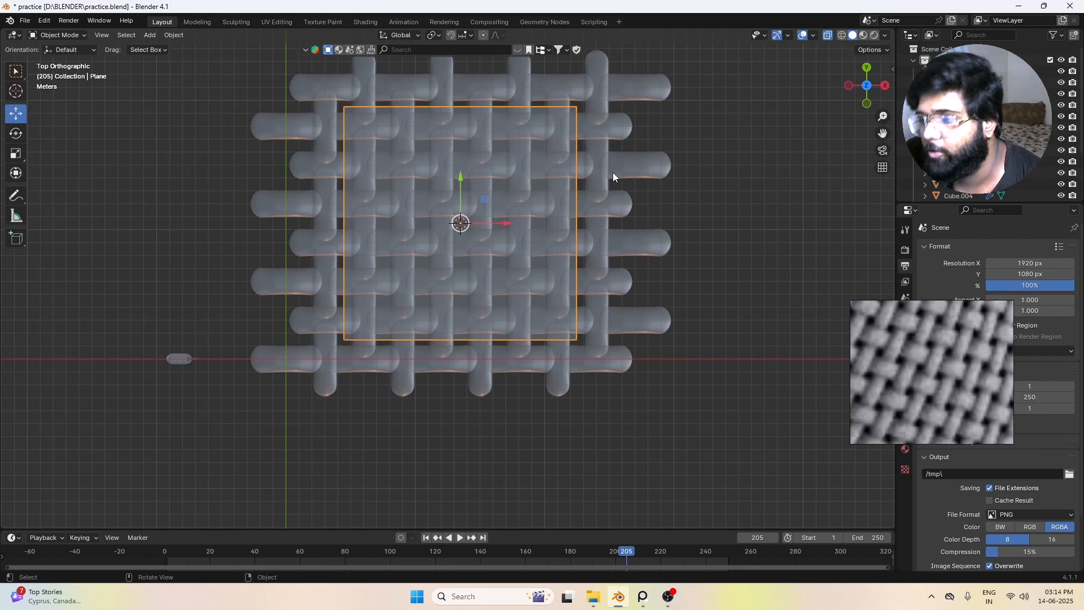
scroll(613, 172, down, 4)
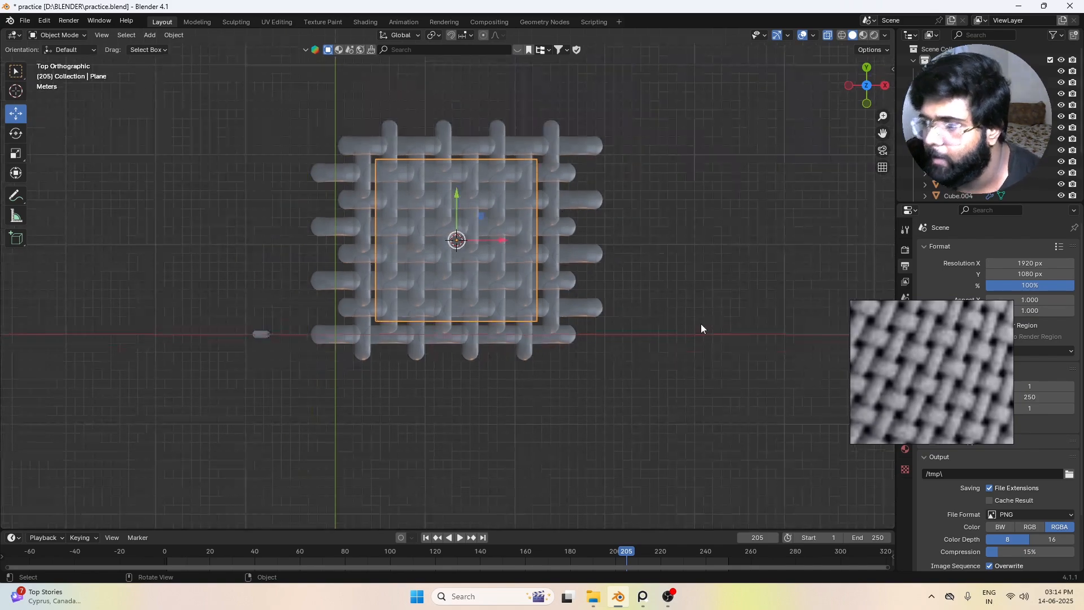
middle_drag(700, 323, 553, 366)
middle_drag(662, 266, 600, 236)
scroll(600, 236, up, 1)
Step: Turn on the Face Orientation overlay to check the normals of the weave and plane
click(601, 236)
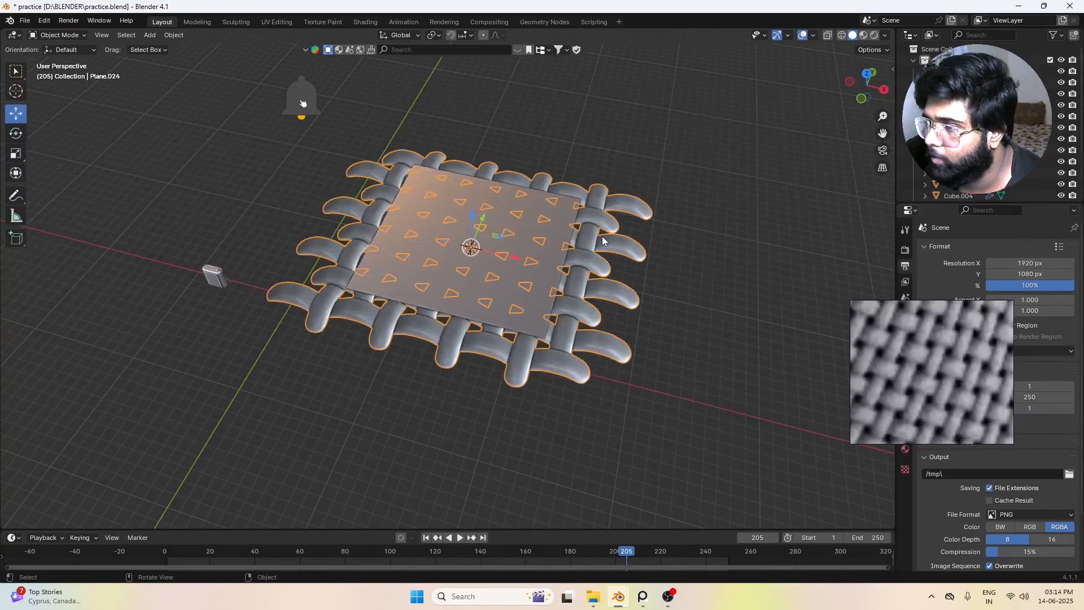
click(732, 204)
click(814, 35)
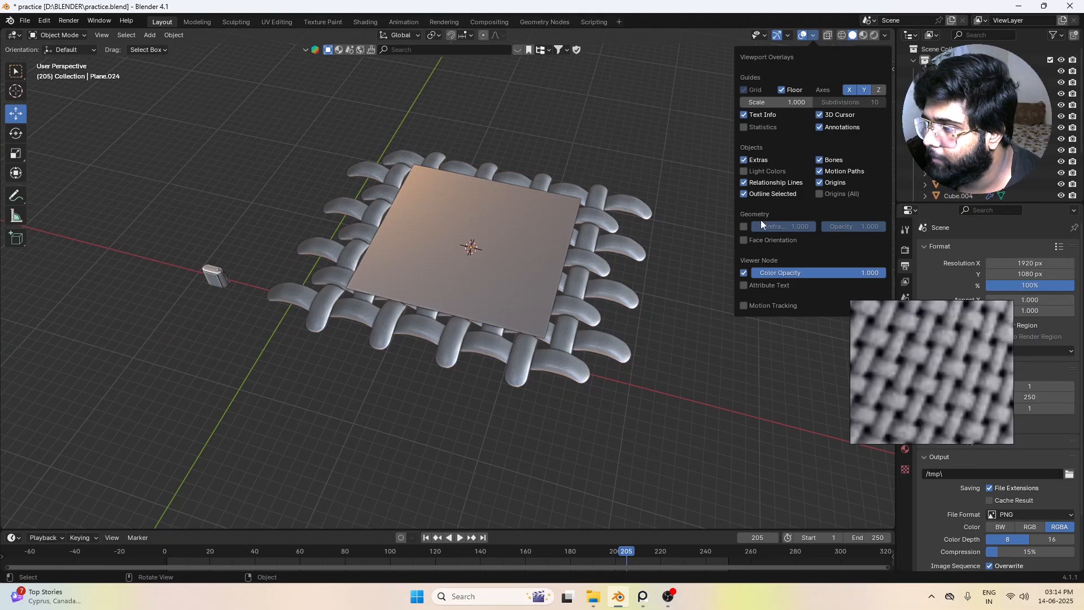
click(751, 239)
mouse_move(497, 335)
middle_down()
mouse_move(449, 329)
mouse_move(493, 333)
middle_up()
Step: Correct the normals of the whole weave mesh so that its faces point outward
click(576, 345)
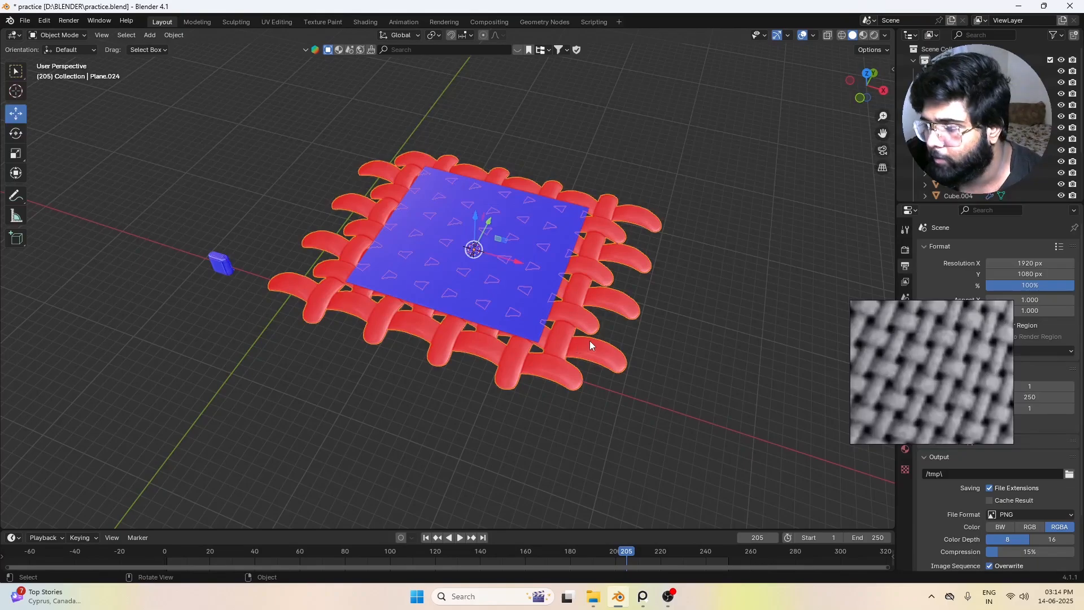
key(Tab)
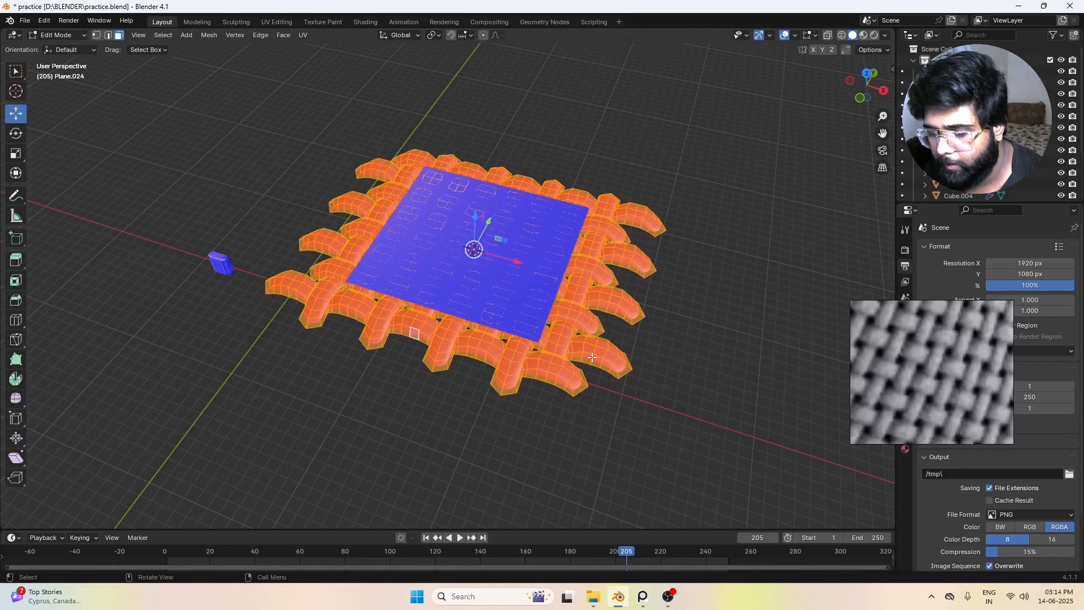
key(alt+a)
key(Tab)
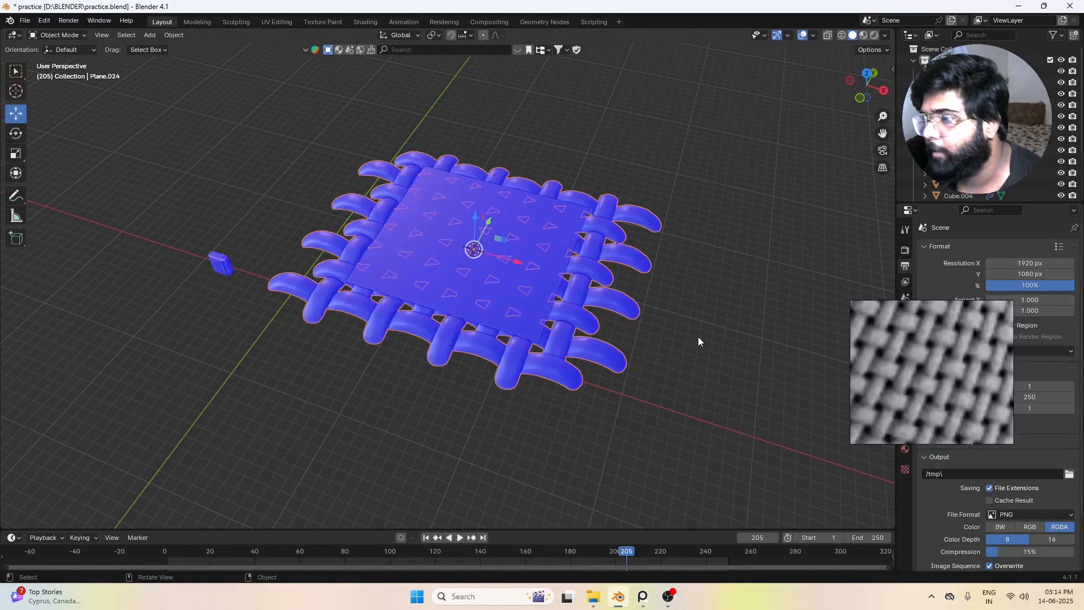
click(698, 336)
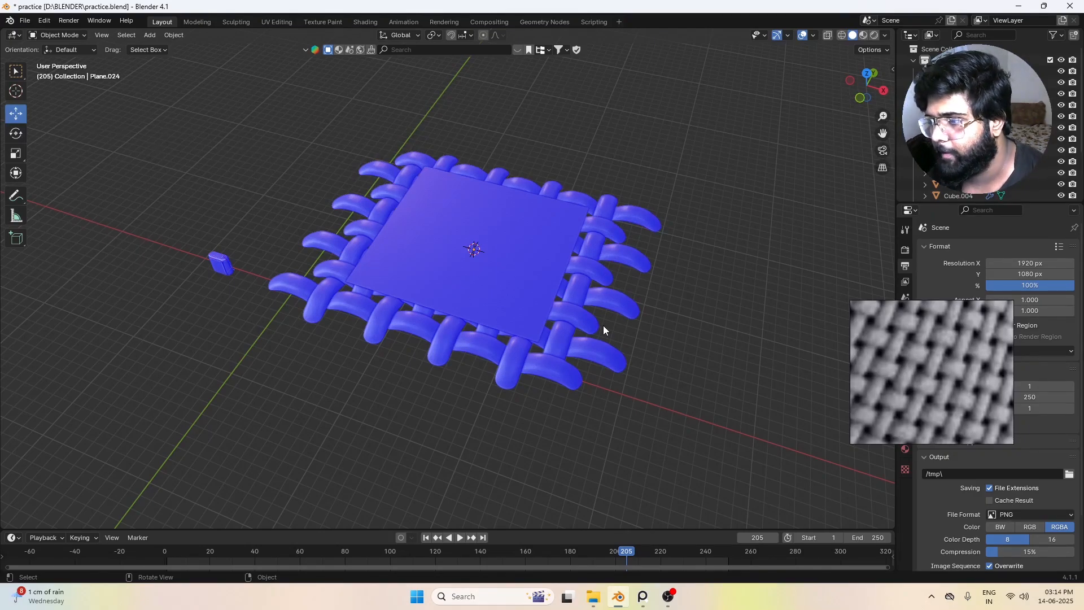
Step: Switch to the Shading workspace
scroll(605, 329, up, 2)
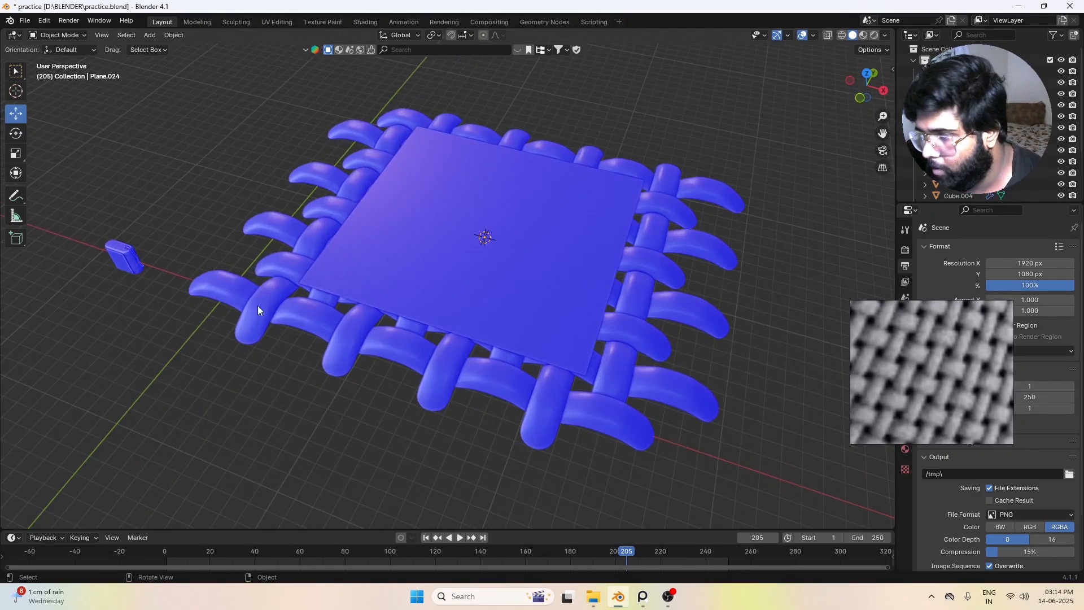
scroll(384, 285, down, 2)
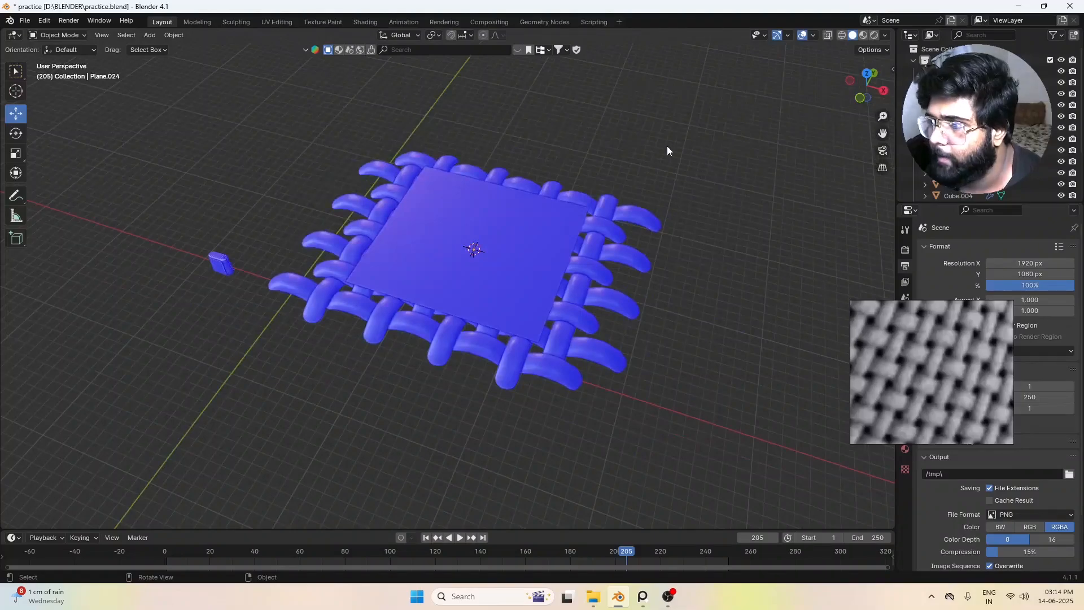
middle_drag(666, 146, 392, 44)
click(367, 22)
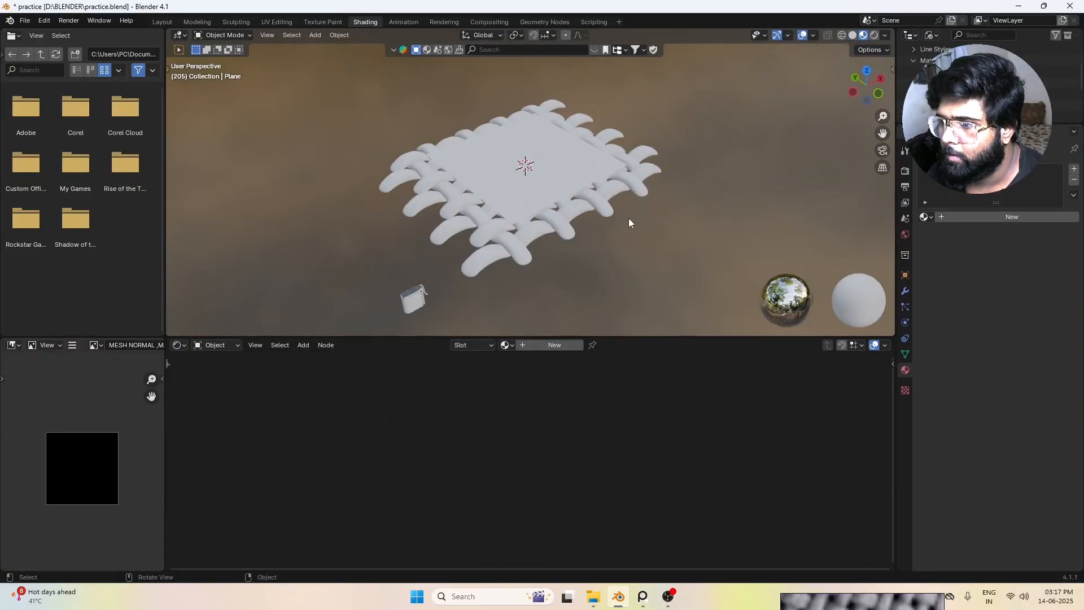
Step: Create a new material for the plane above the weave
middle_drag(593, 195, 596, 193)
middle_drag(573, 202, 680, 180)
scroll(668, 219, down, 2)
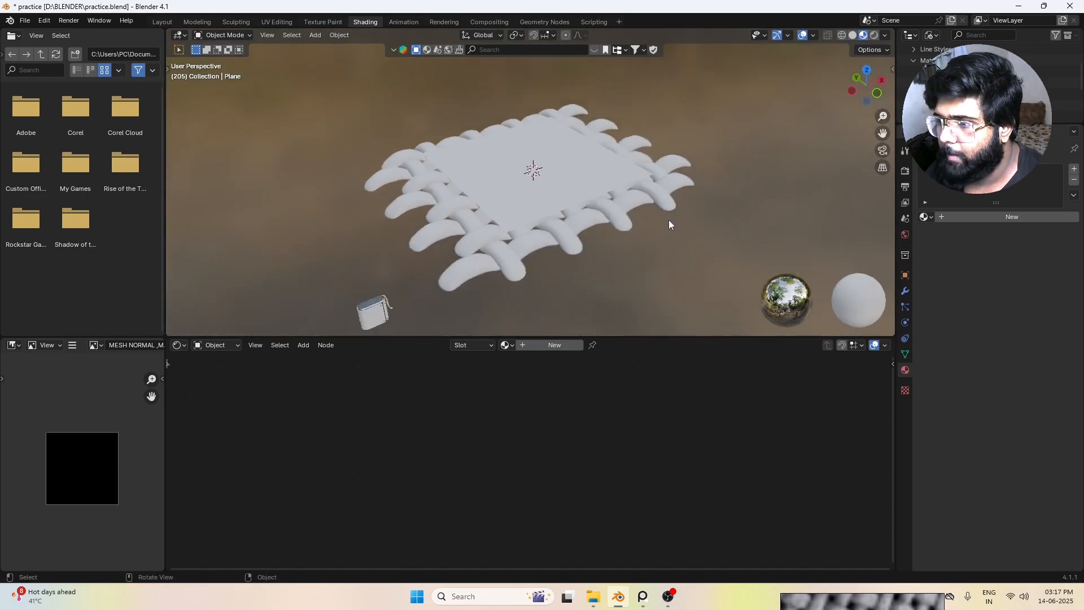
click(546, 184)
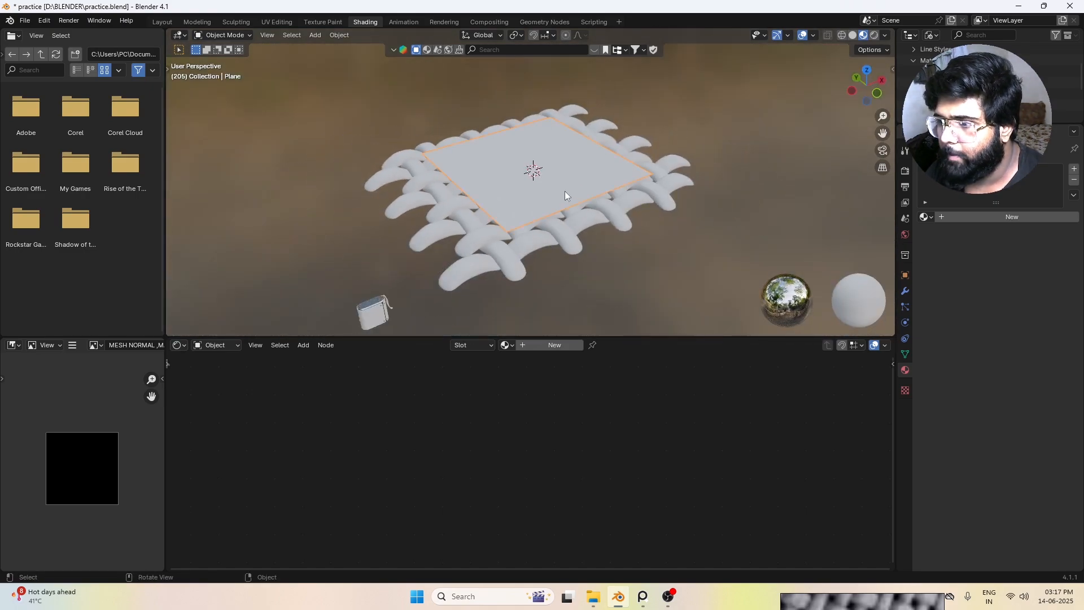
click(558, 346)
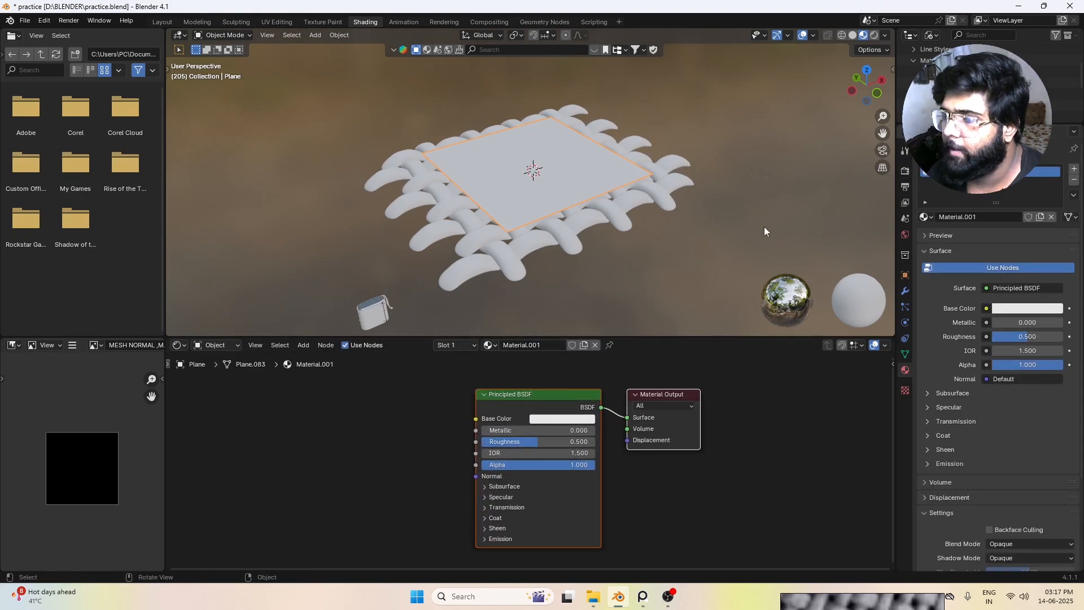
Step: Set the render engine to Cycles
click(905, 171)
click(1021, 170)
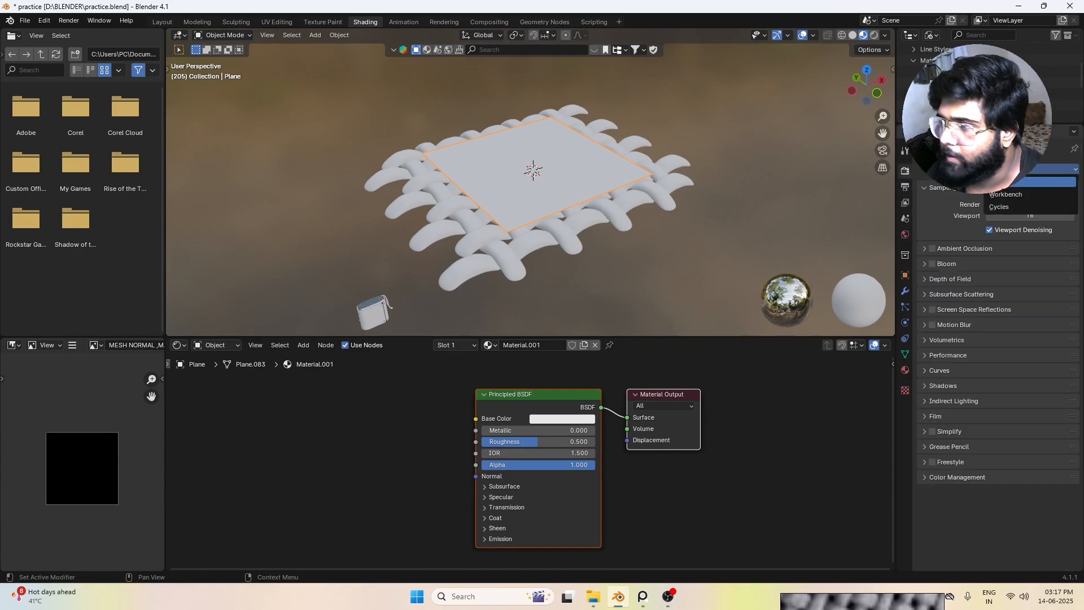
click(1021, 212)
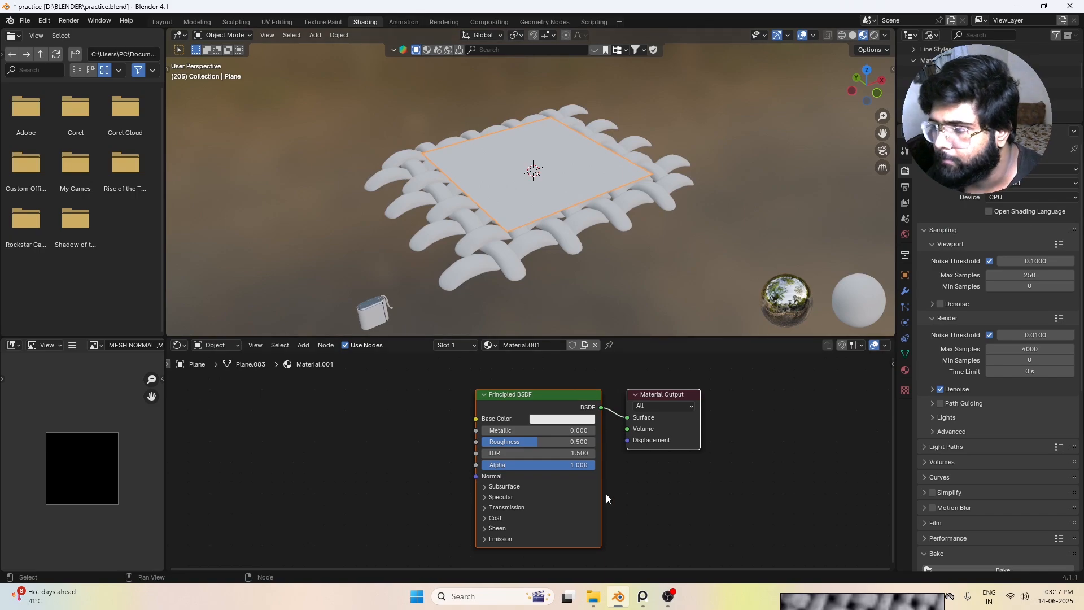
Step: Add an Image Texture node to the plane's material, placed beside the Principled BSDF without connecting it
scroll(619, 471, down, 1)
middle_drag(386, 439, 422, 430)
click(378, 435)
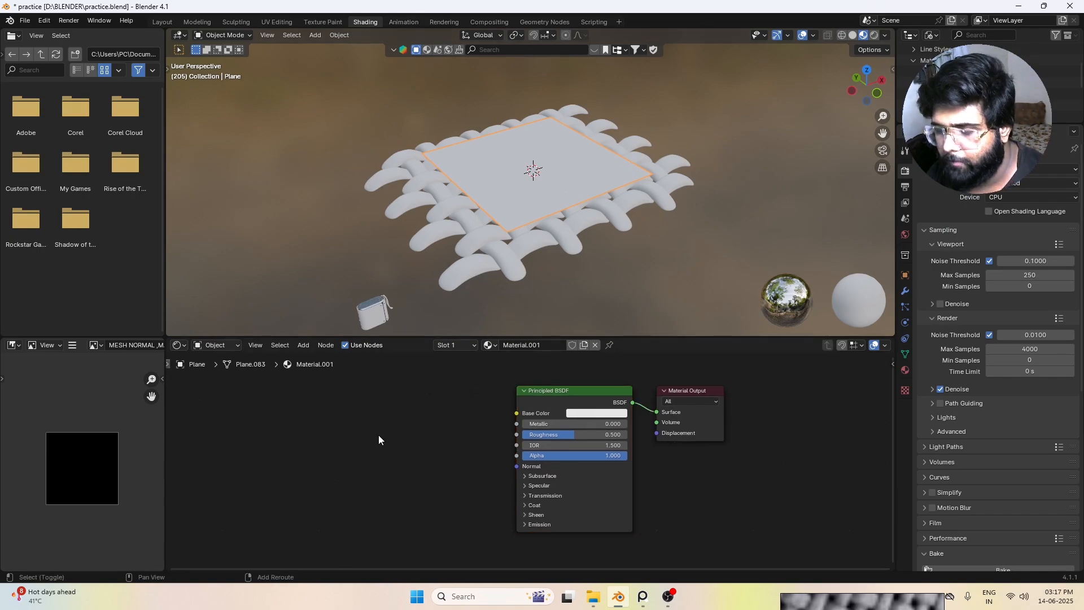
key(shift+a)
click(378, 435)
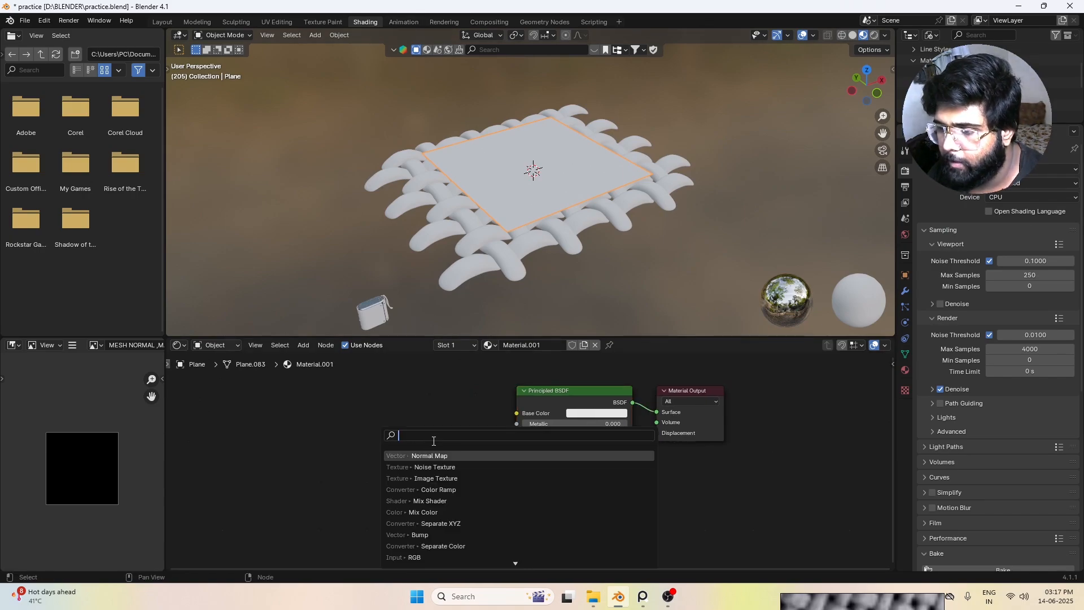
key(Down)
key(Down)
key(Return)
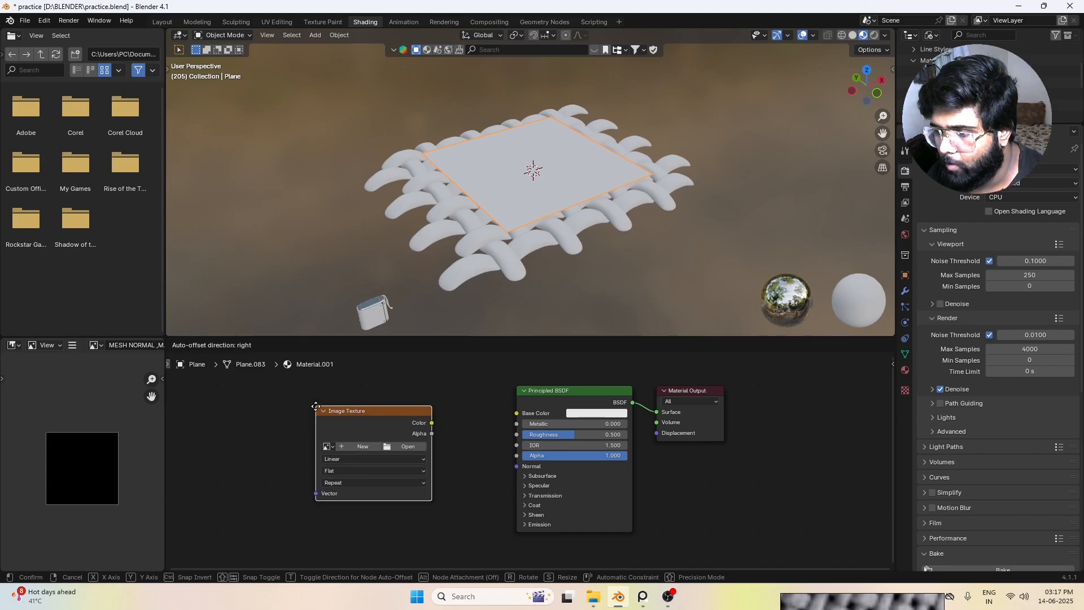
click(301, 396)
scroll(483, 445, up, 1)
middle_drag(473, 457, 504, 442)
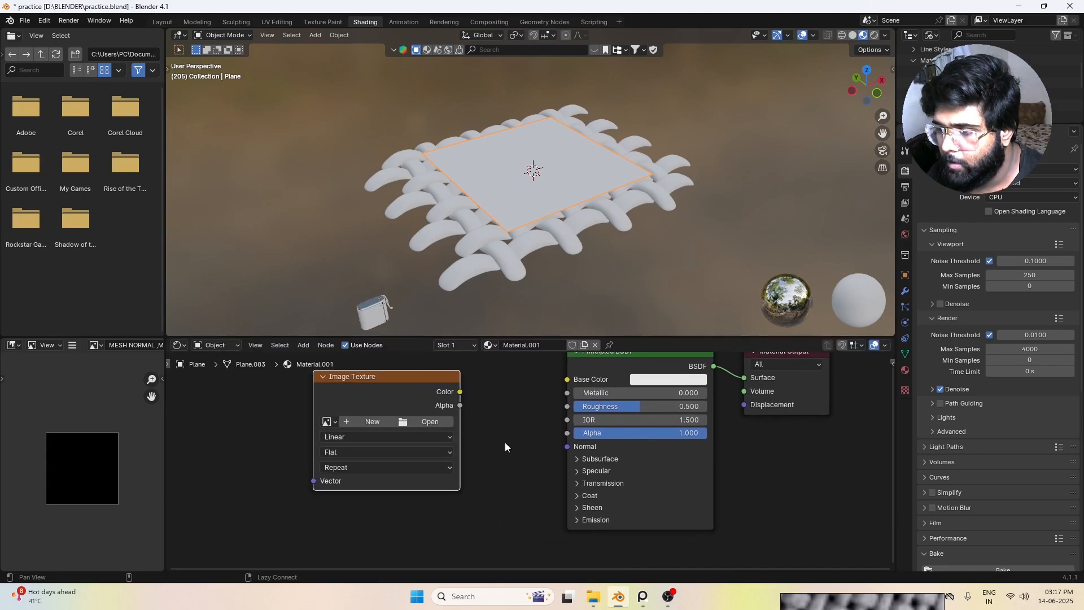
Step: Start a new image for the Image Texture node and name it MESH_MAP_NORMAL
click(433, 421)
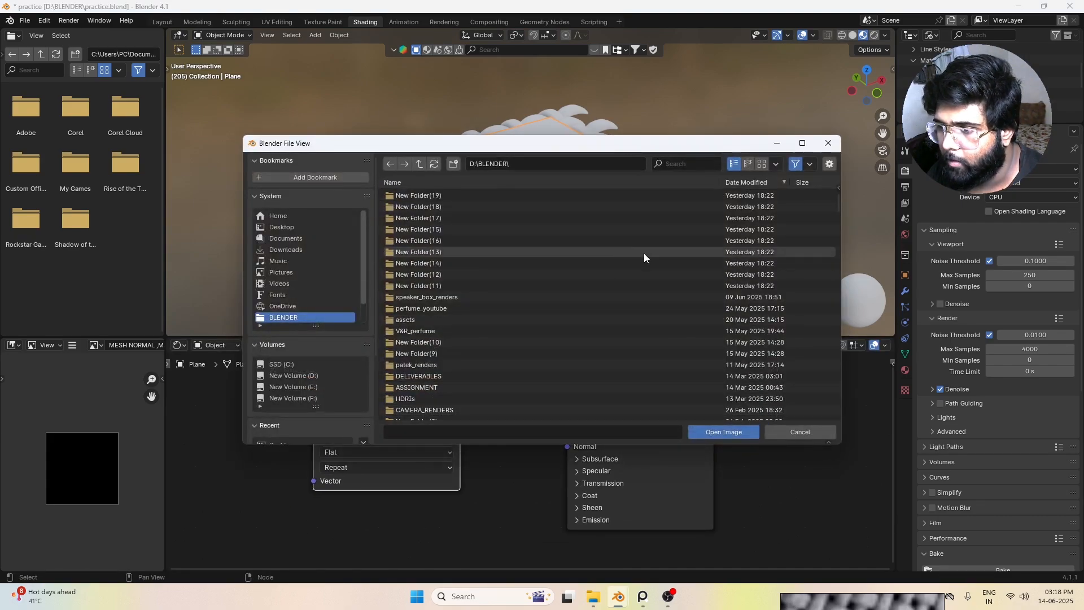
key(Escape)
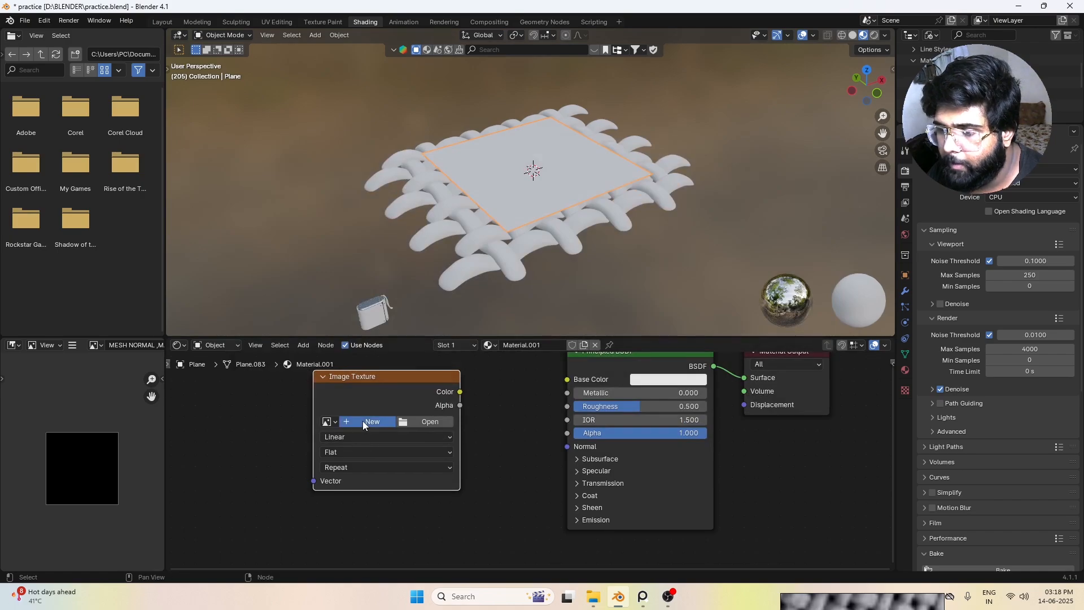
click(362, 421)
click(428, 419)
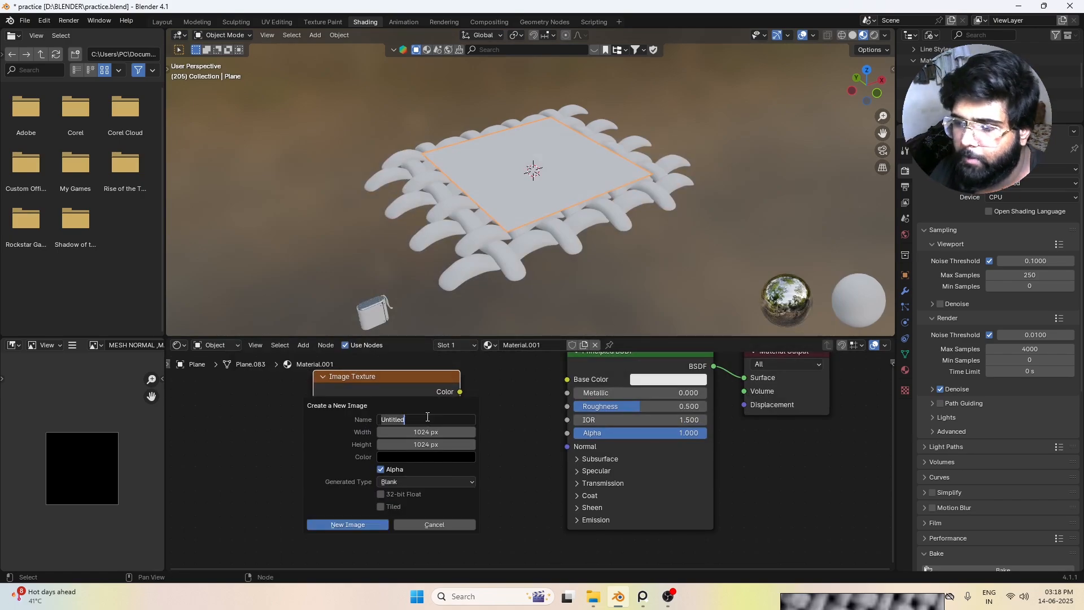
text(NES)
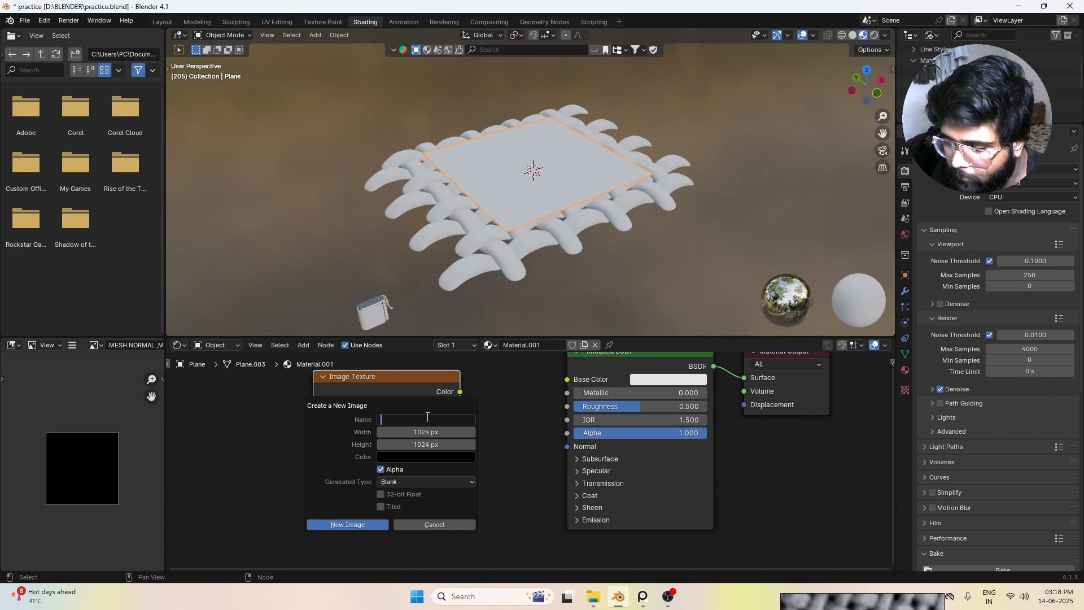
text(H_MA)
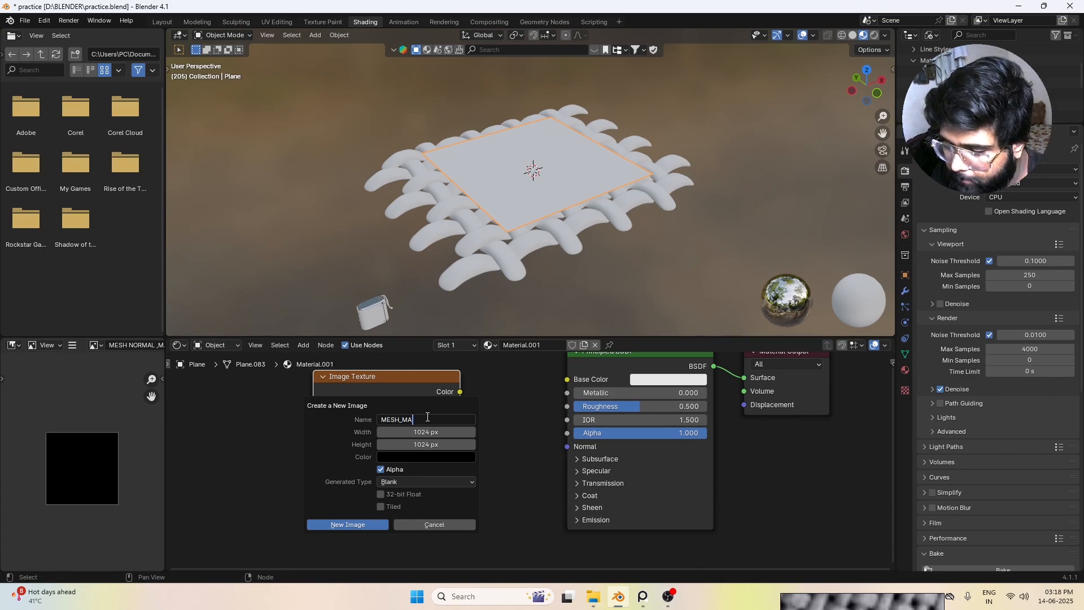
text(P_NORMAL)
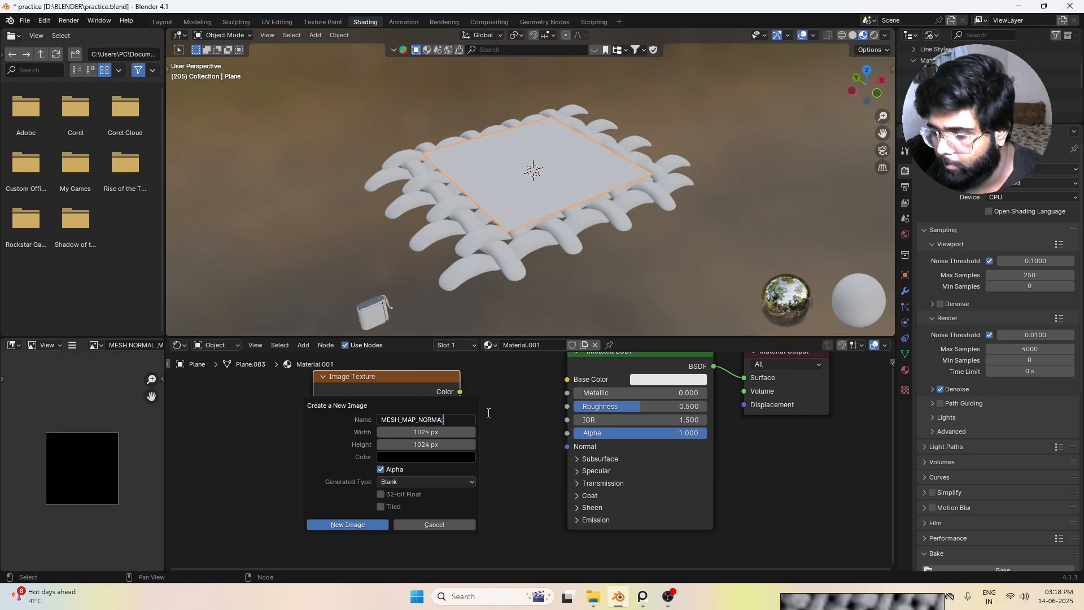
Step: Set the new image to 4096 px wide and 4096 px high, enable 32-bit Float, and create it
click(404, 433)
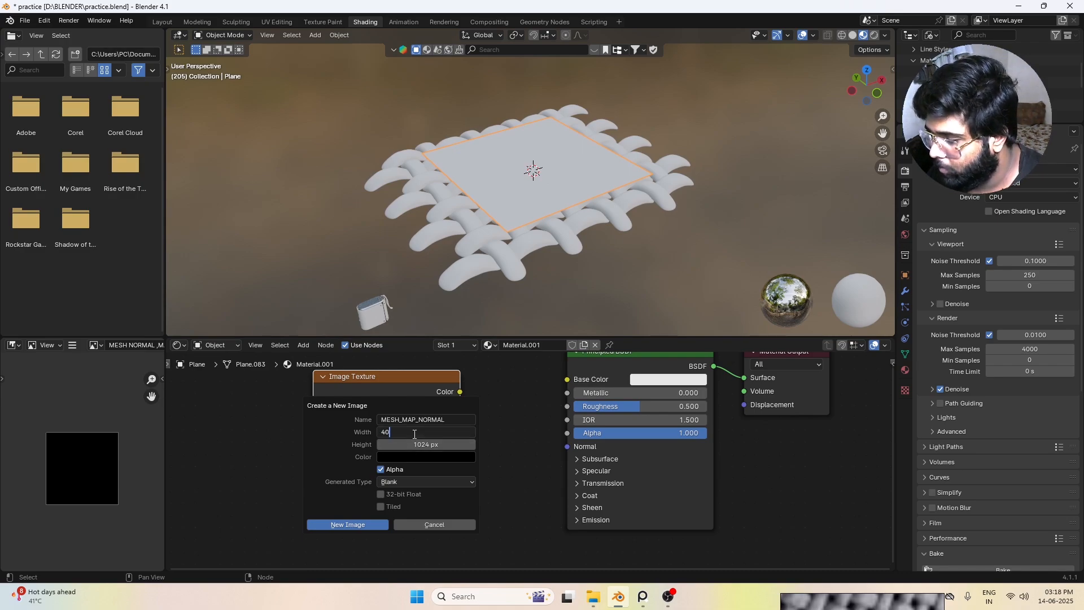
click(320, 435)
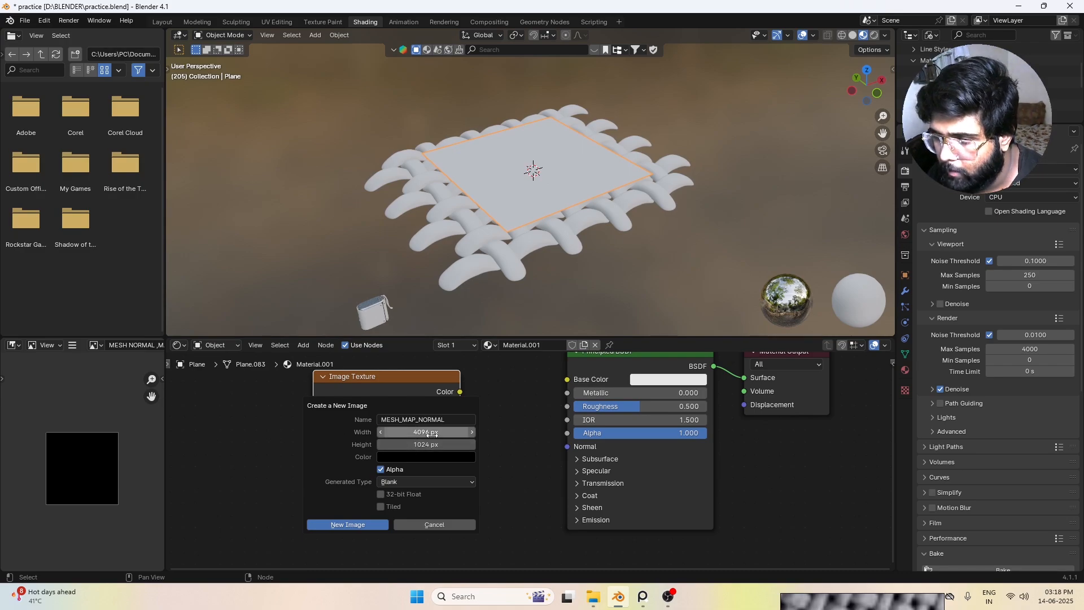
drag(431, 434, 432, 445)
key(Return)
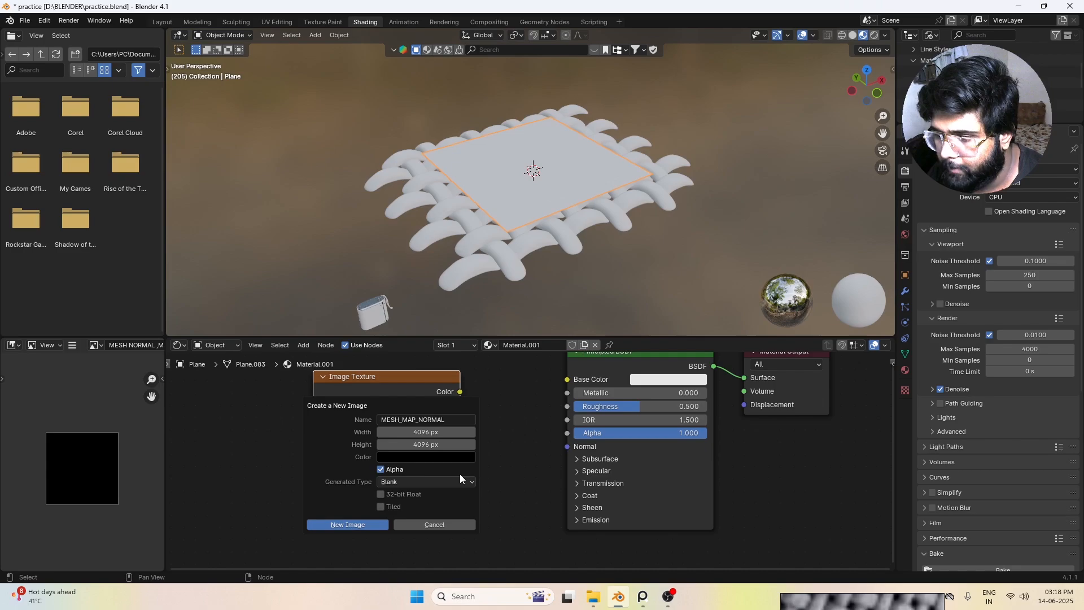
click(379, 494)
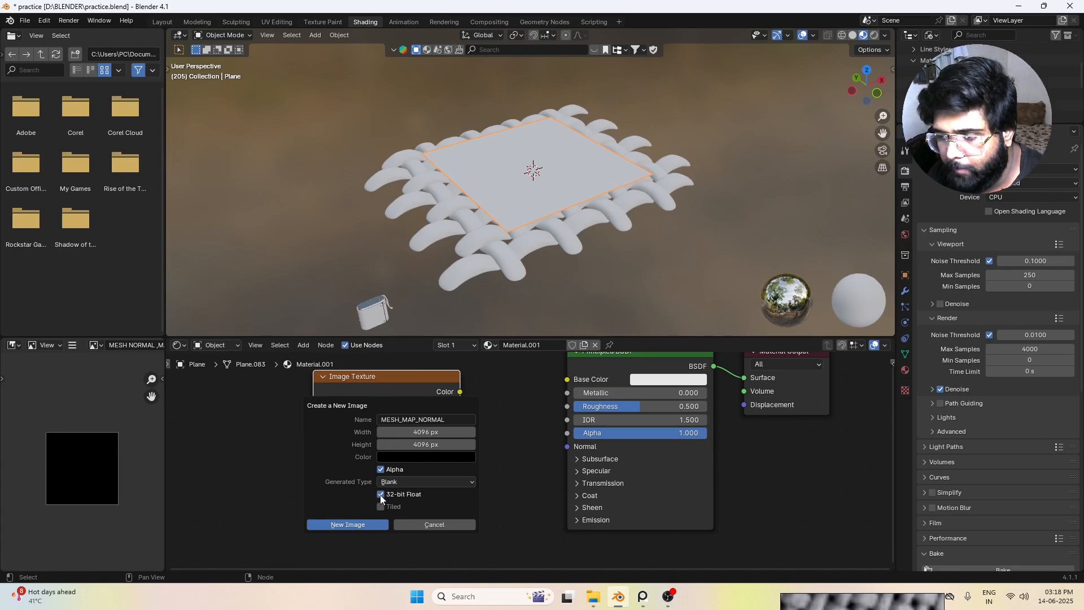
click(370, 524)
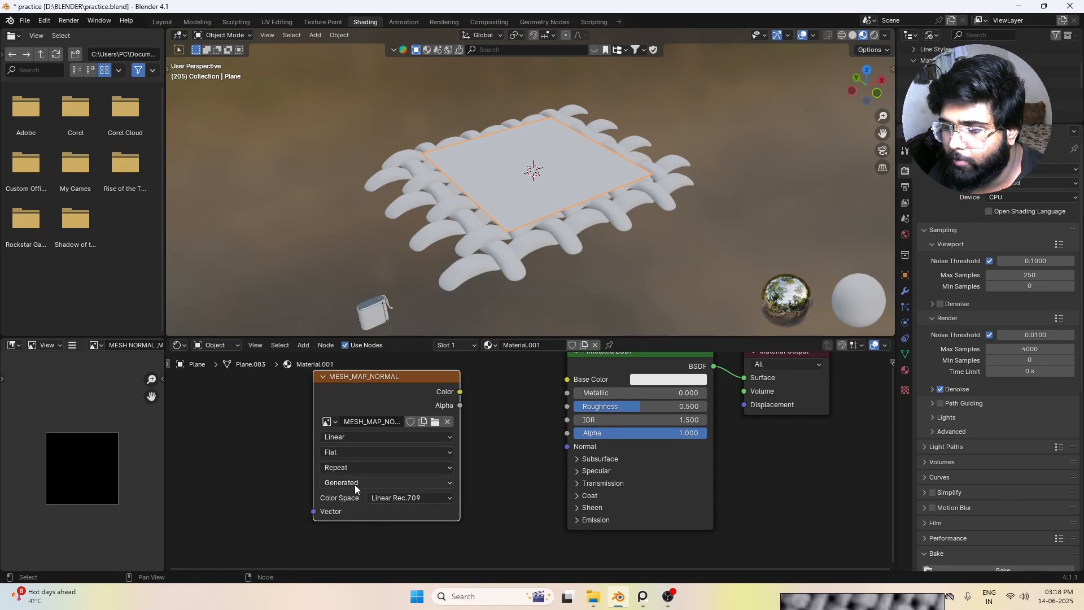
Step: Set the MESH_MAP_NORMAL texture's color space to Non-Color and shift its node slightly
click(398, 497)
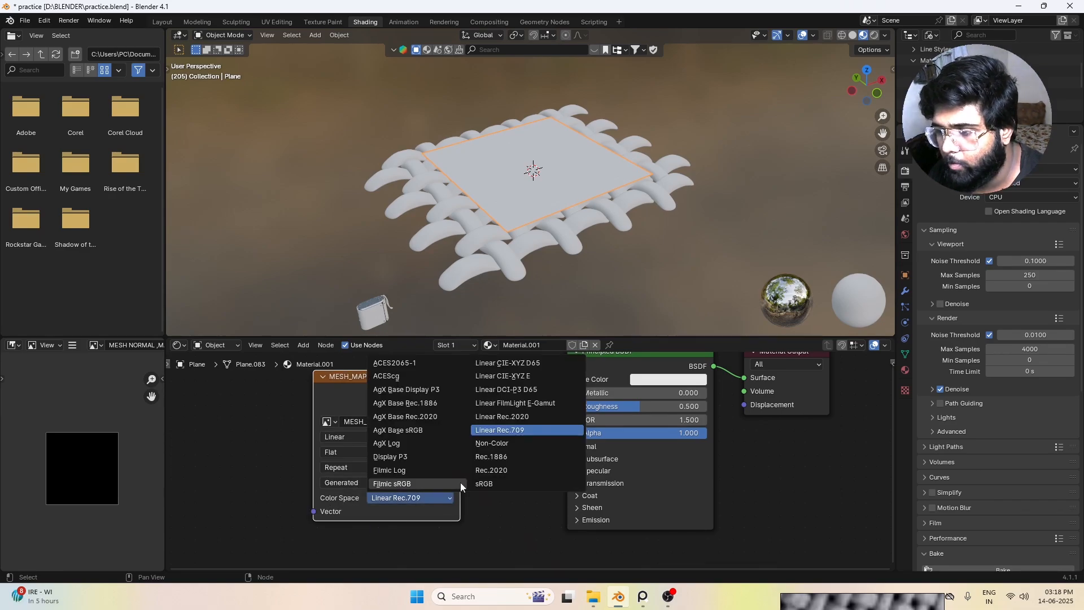
click(496, 447)
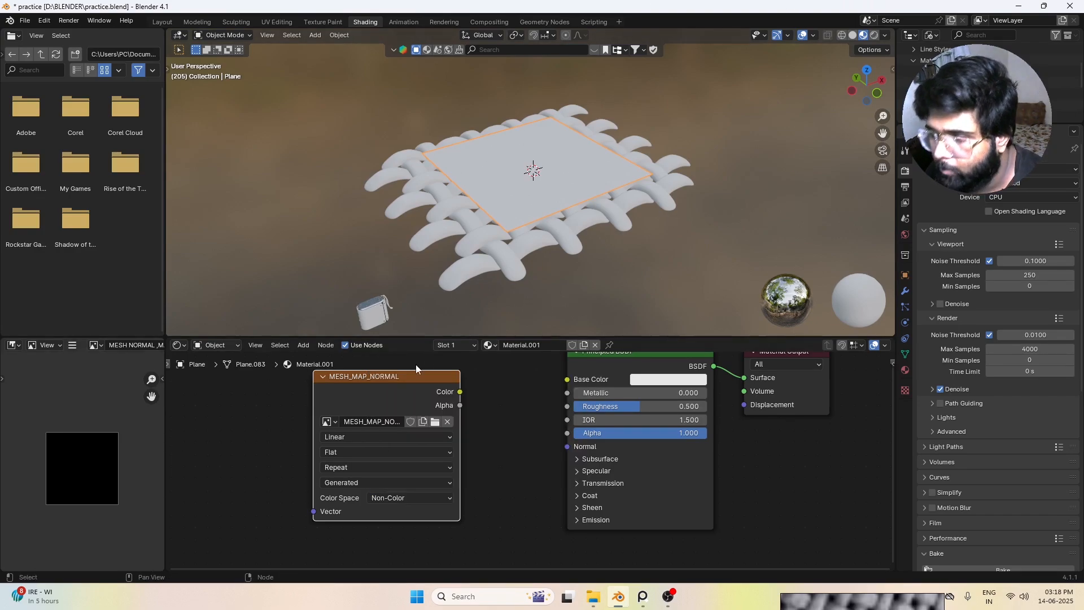
drag(392, 397, 390, 404)
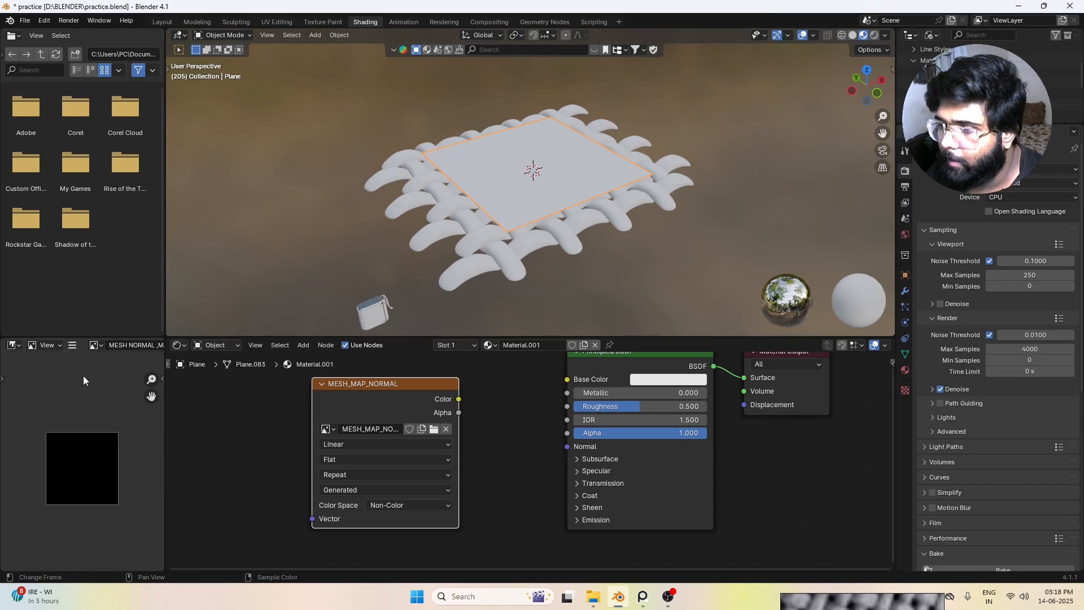
Step: Display the MESH_MAP_NORMAL image in the image editor
click(96, 345)
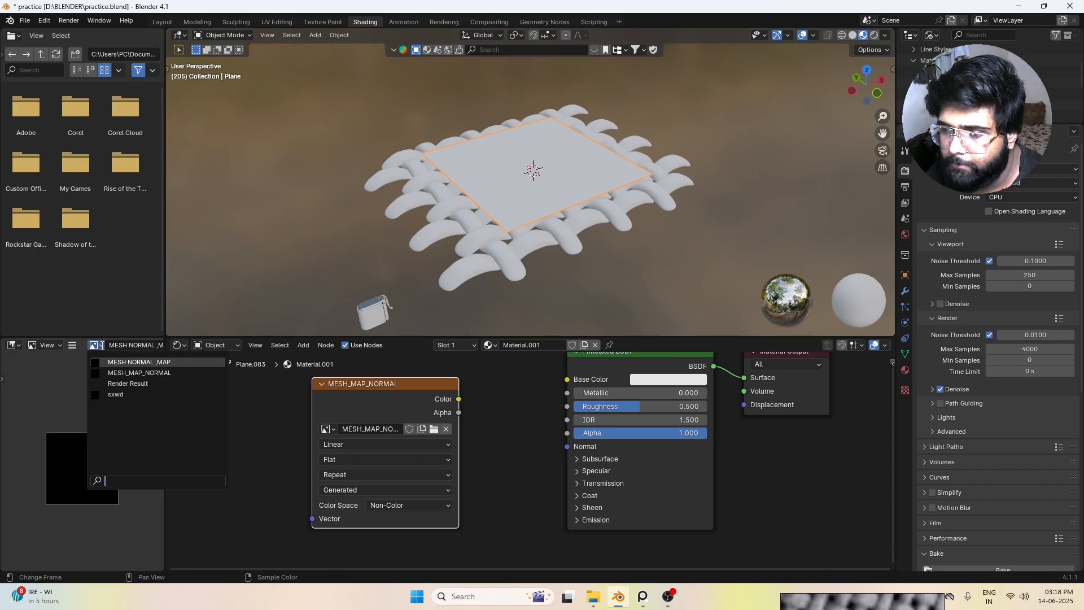
click(116, 373)
scroll(89, 459, up, 1)
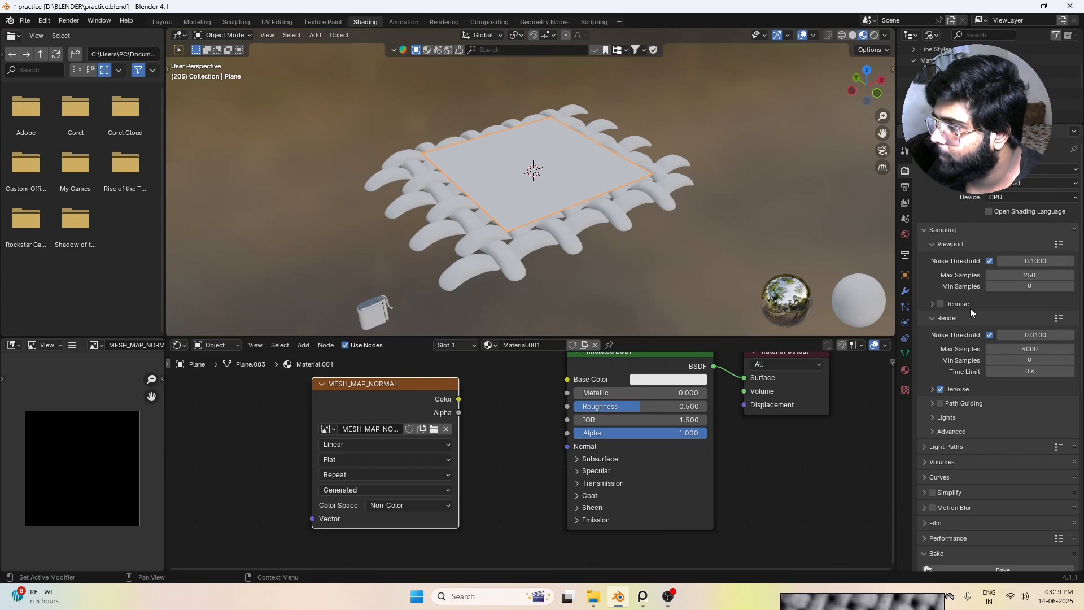
Step: Set the maximum render samples to 1
scroll(1018, 248, down, 1)
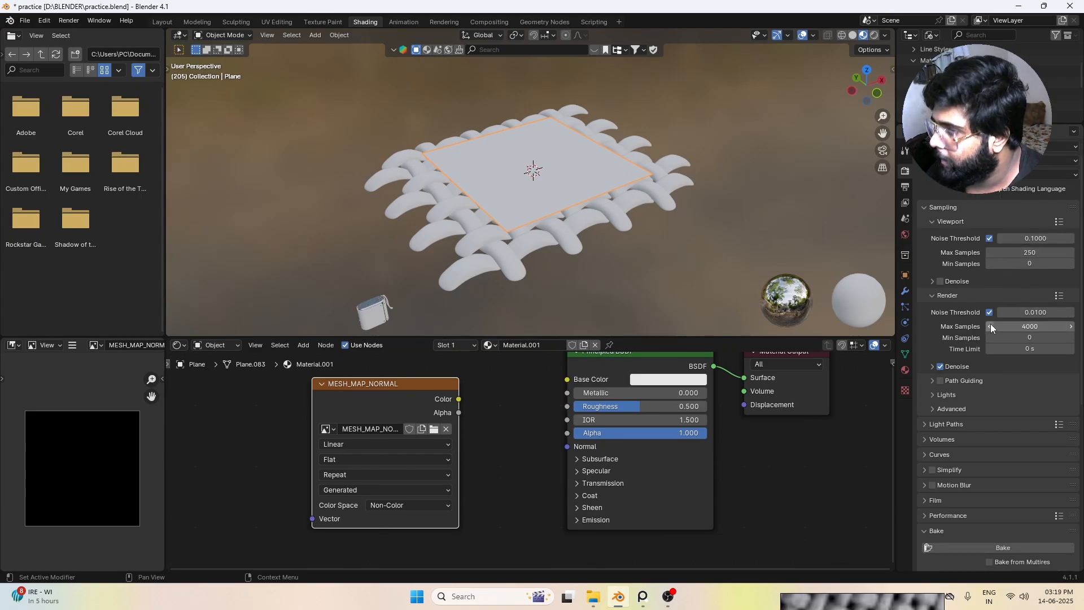
click(1016, 326)
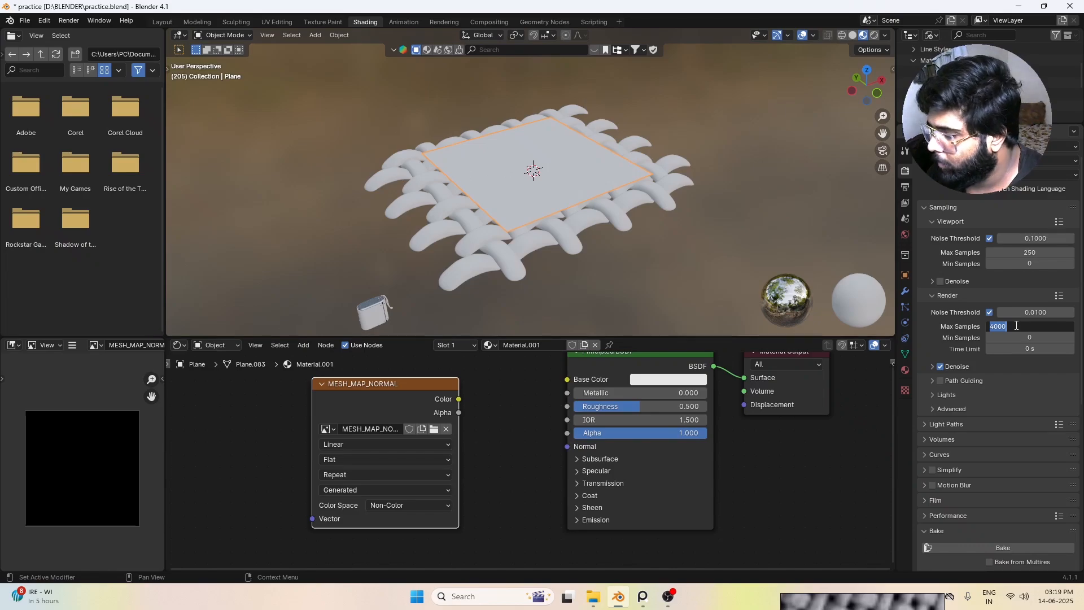
text(1)
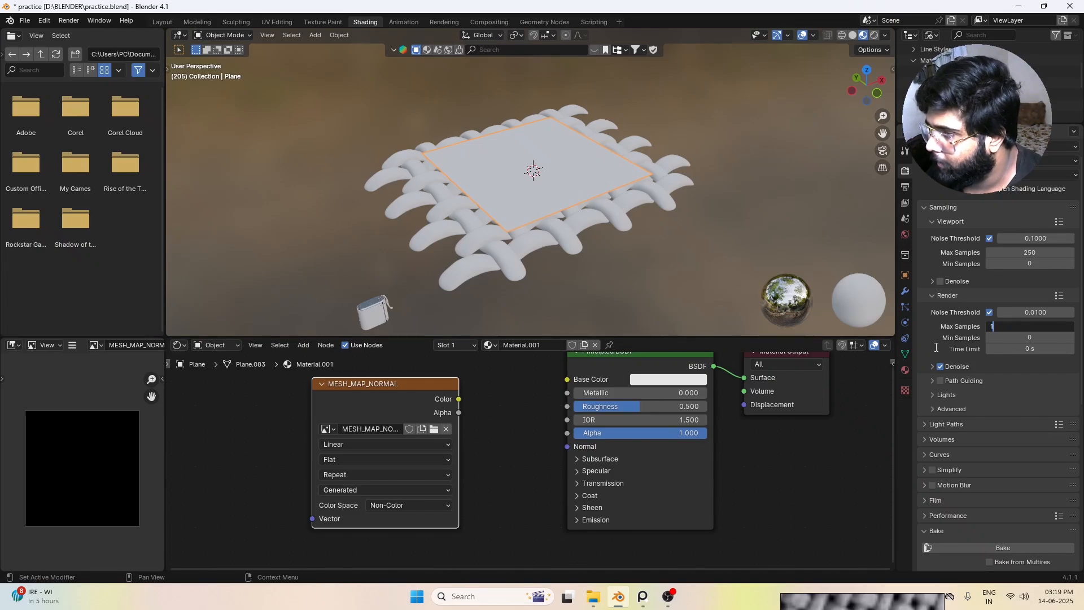
key(Return)
Step: Set the bake type to Normal and enable baking from Selected to Active
scroll(987, 347, down, 5)
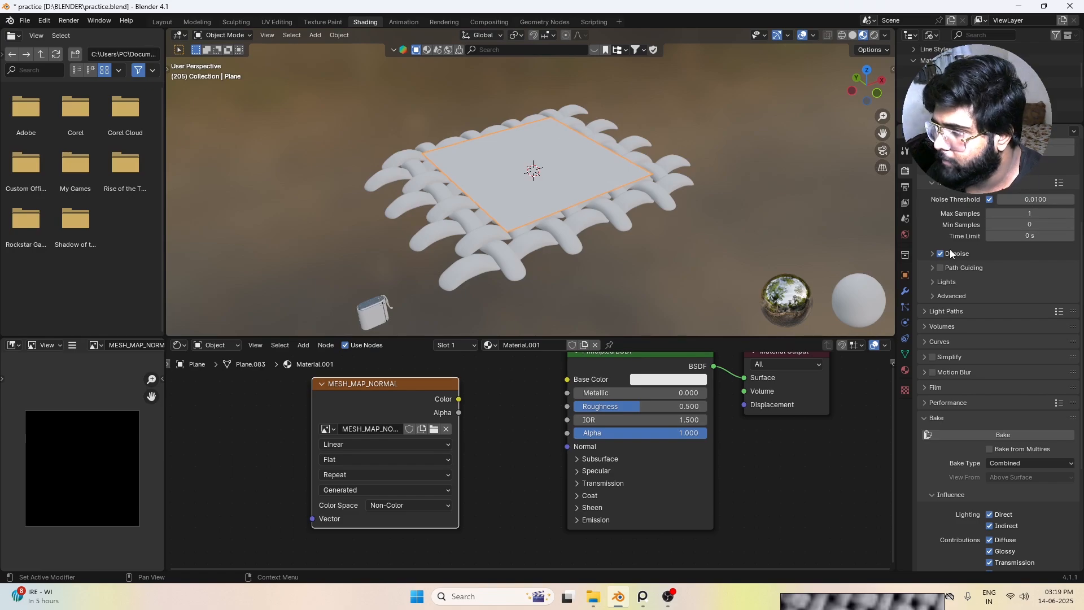
scroll(978, 323, down, 2)
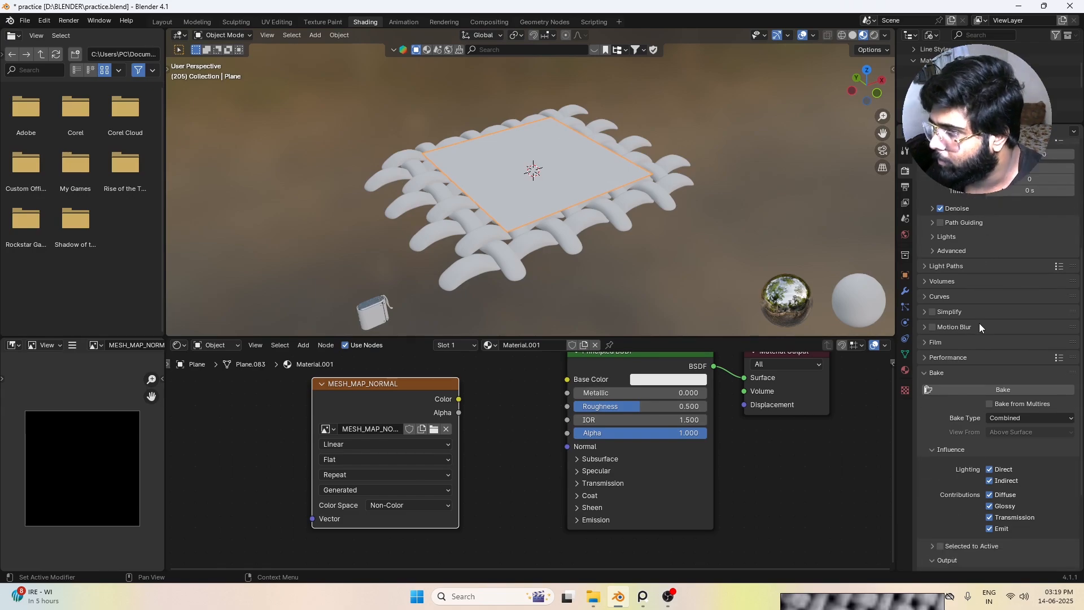
scroll(960, 291, down, 1)
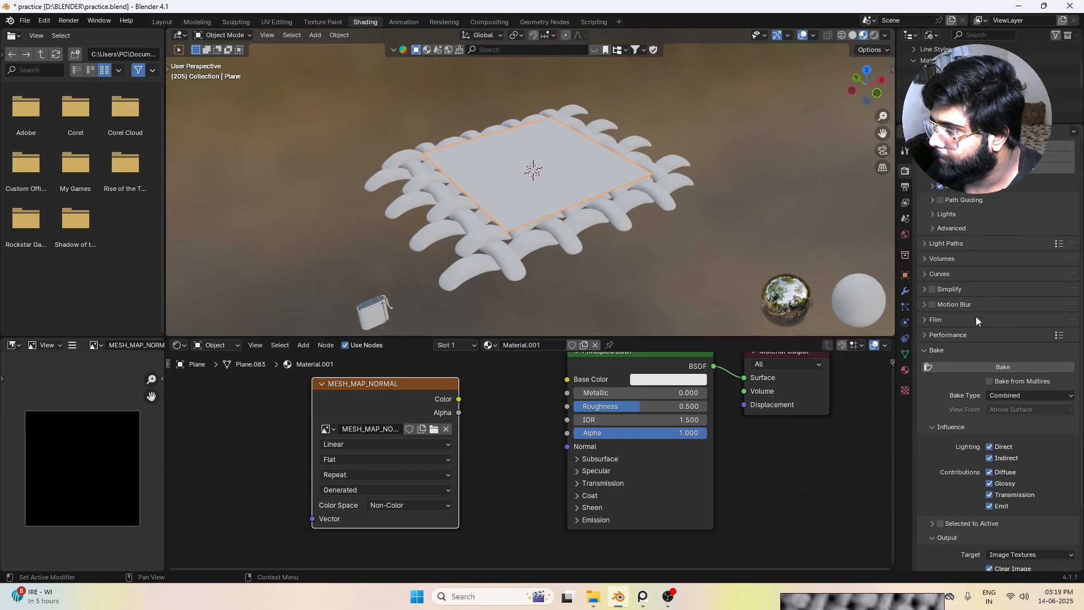
scroll(982, 364, down, 2)
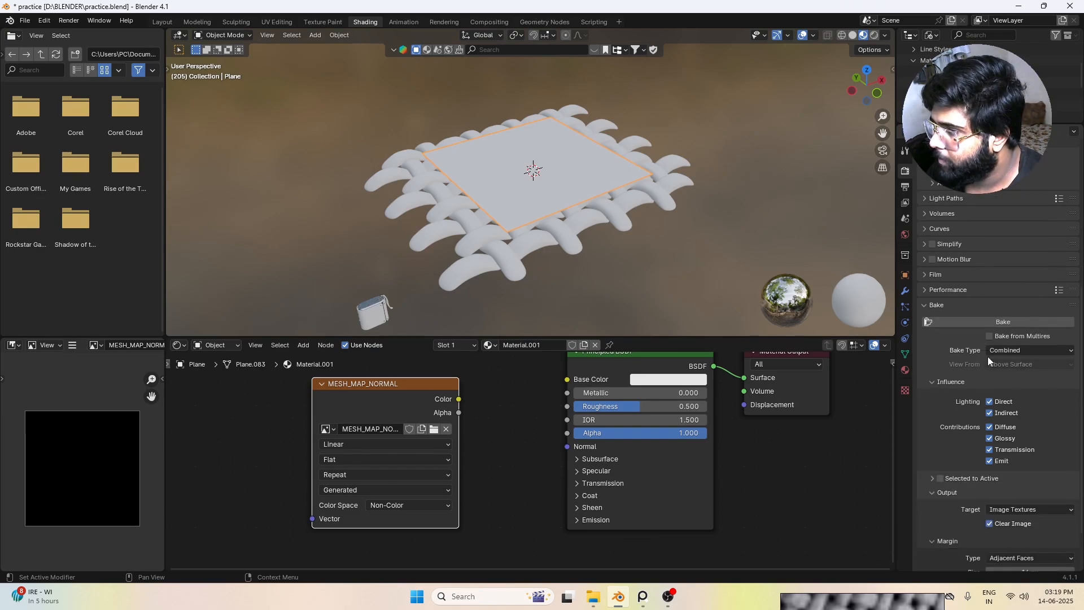
click(1022, 350)
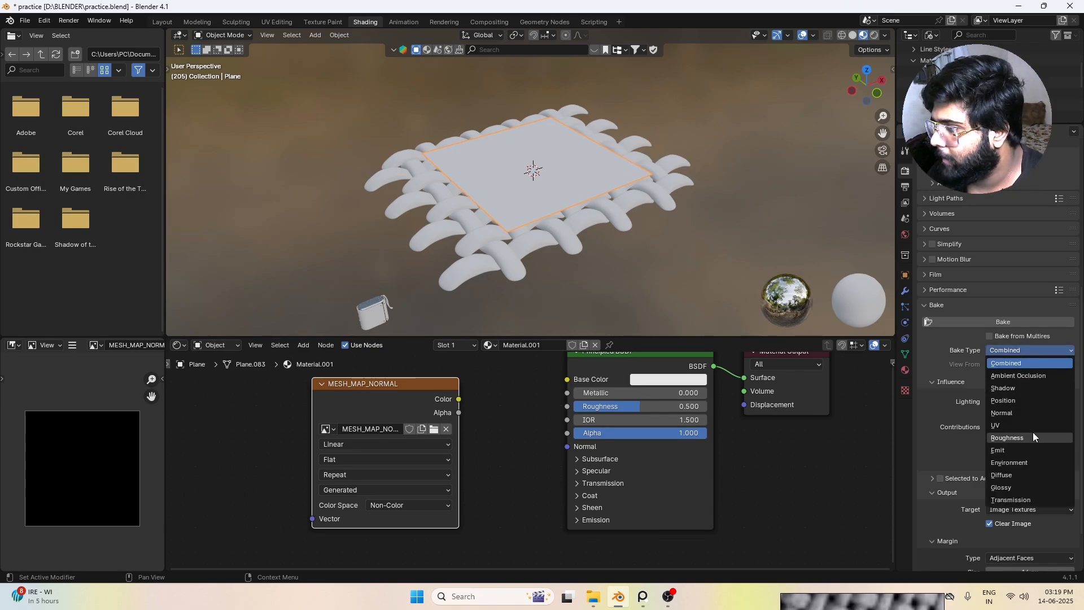
click(1016, 412)
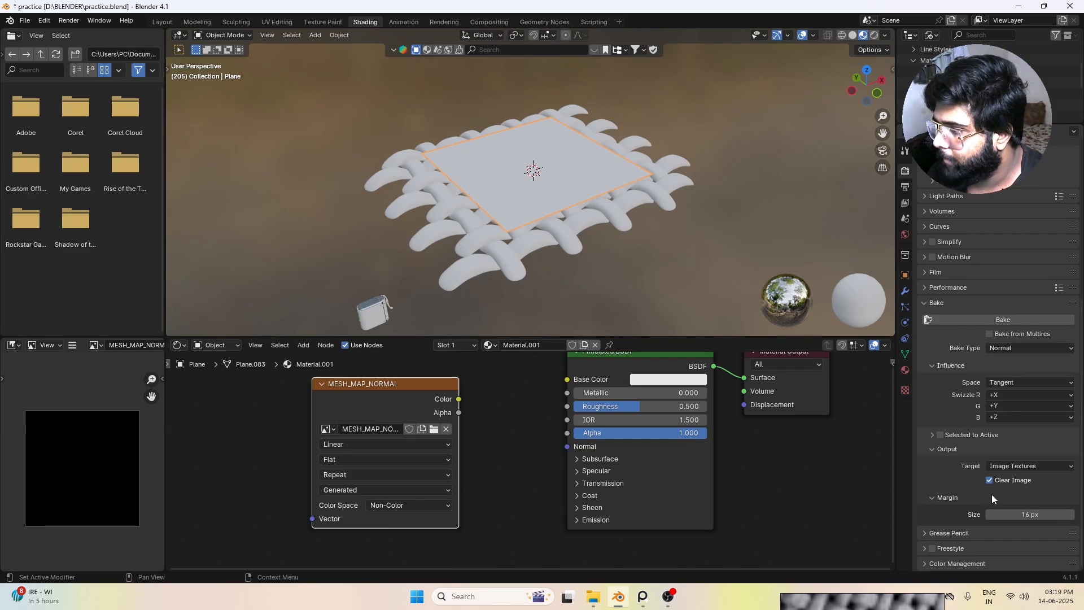
click(939, 435)
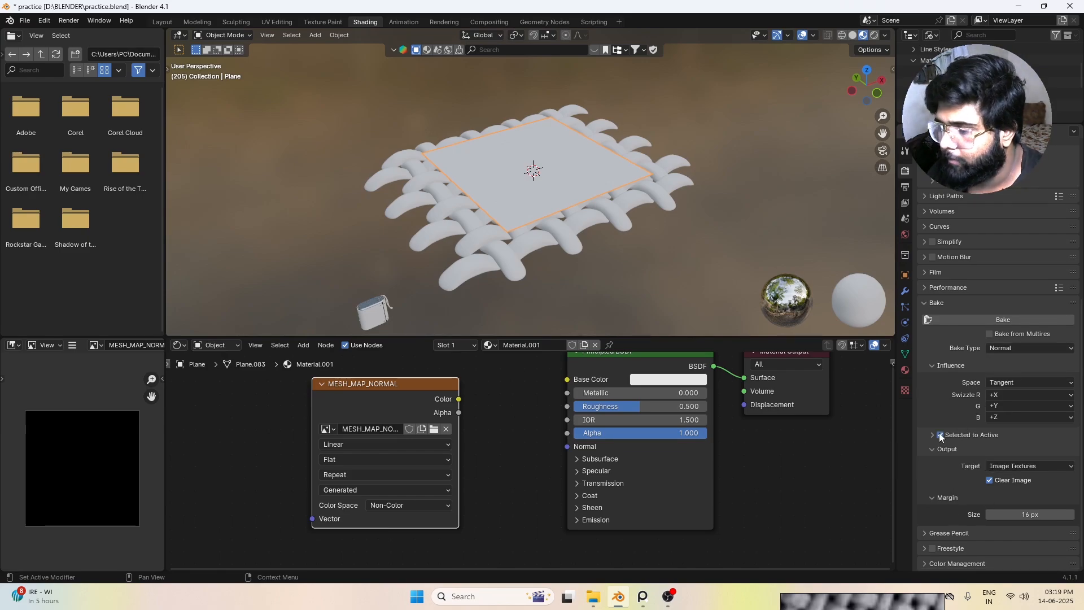
Step: Select the weave mesh with the plane as the active object and bake the normal map
click(745, 248)
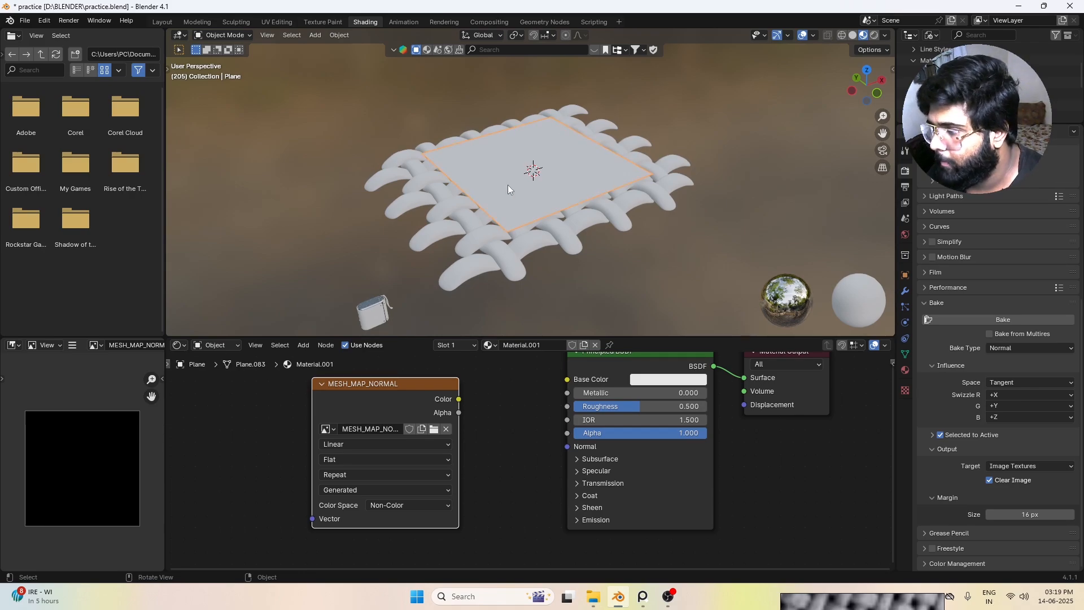
click(643, 223)
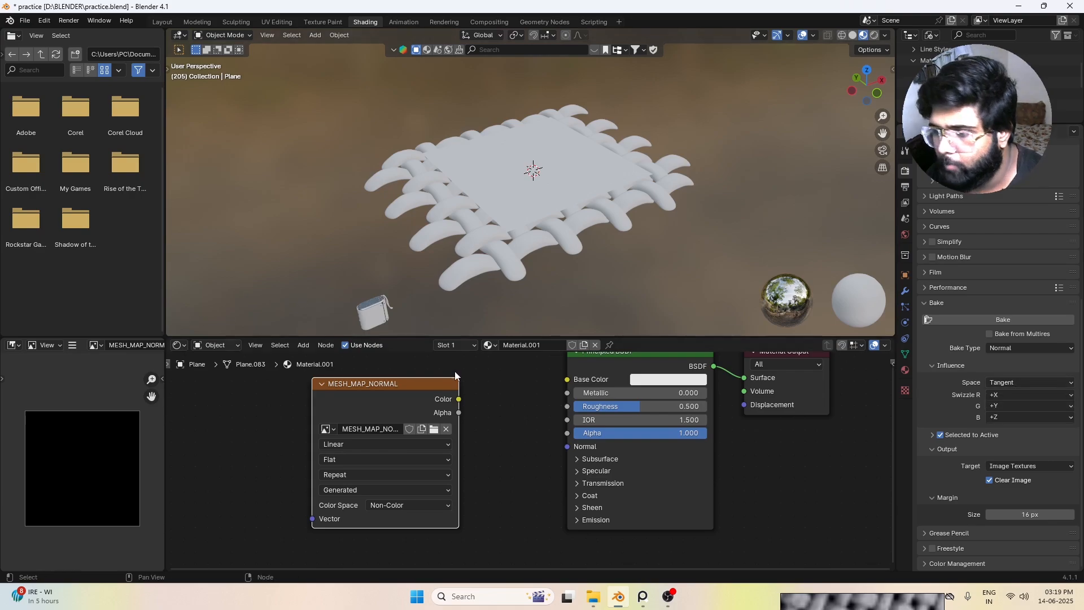
middle_drag(523, 282, 516, 246)
click(523, 242)
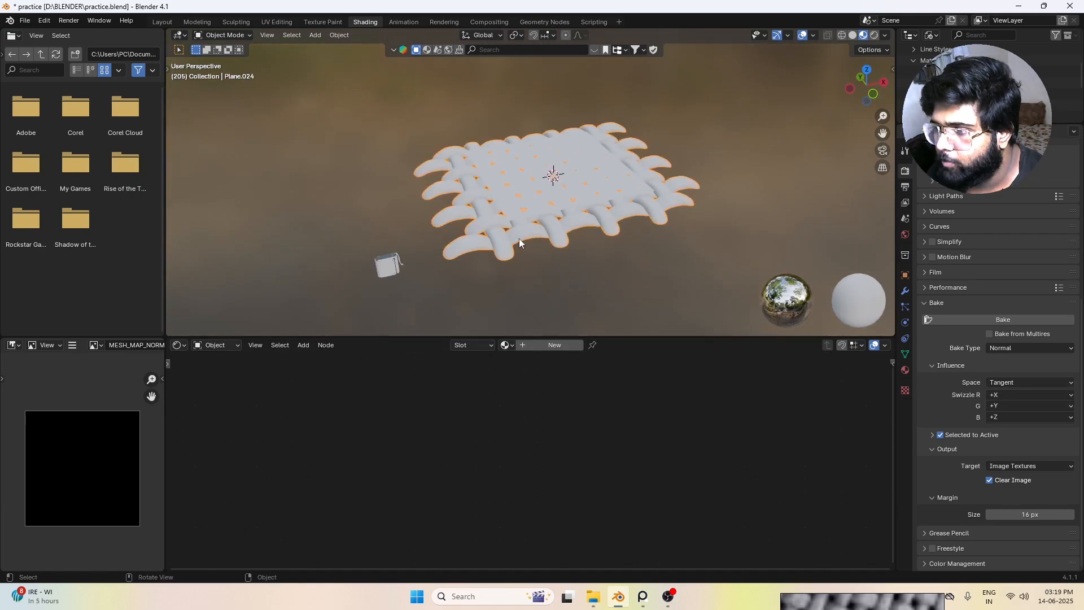
shift+click(588, 160)
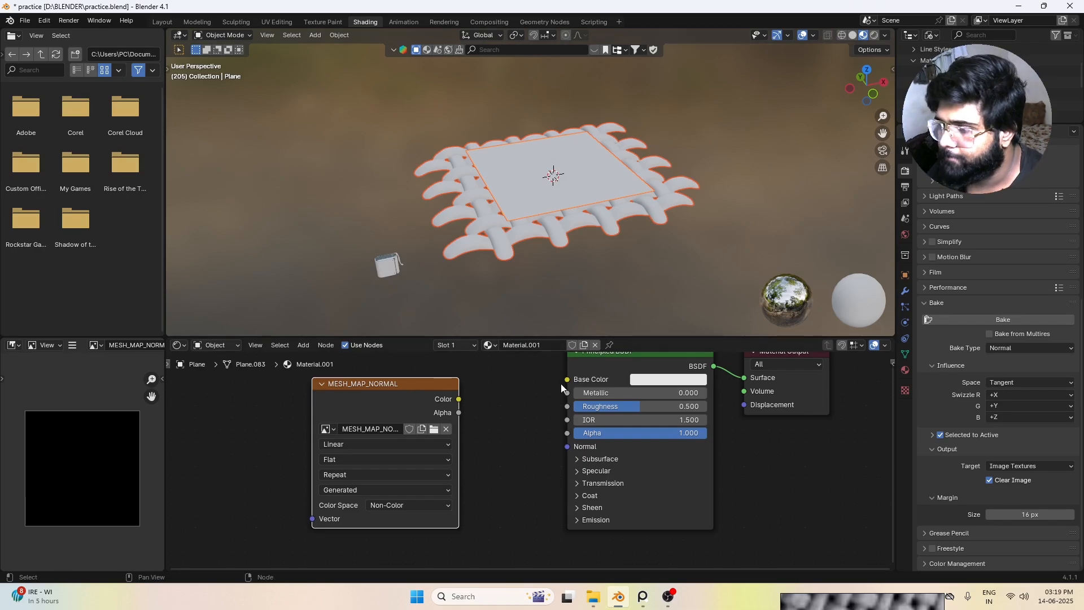
click(1008, 321)
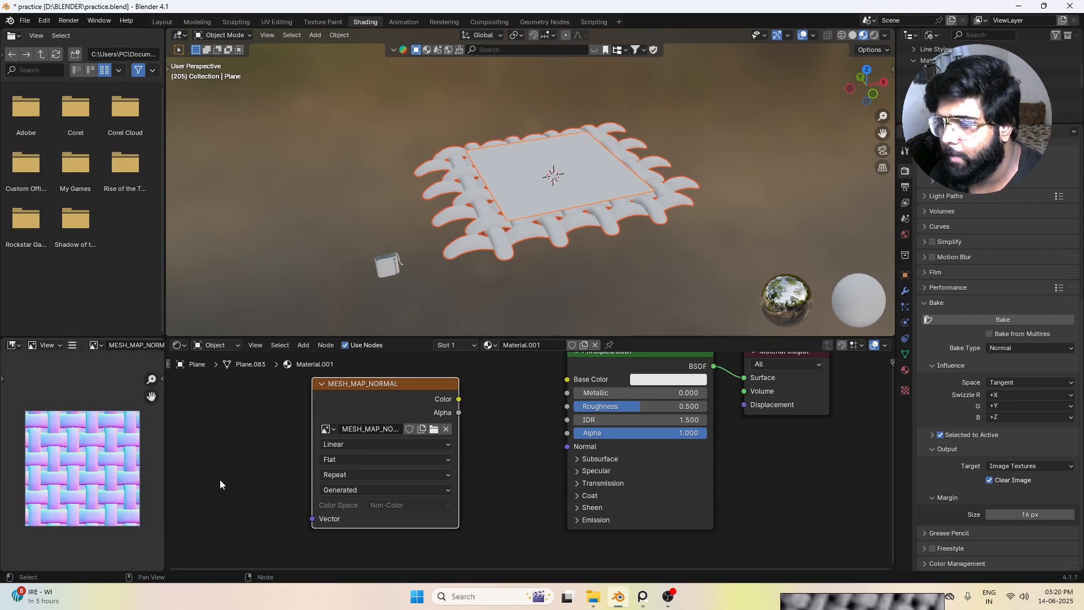
Step: Select only the plane and move its MESH_MAP_NORMAL image node farther away from the Principled BSDF node
scroll(540, 317, down, 6)
scroll(535, 307, up, 2)
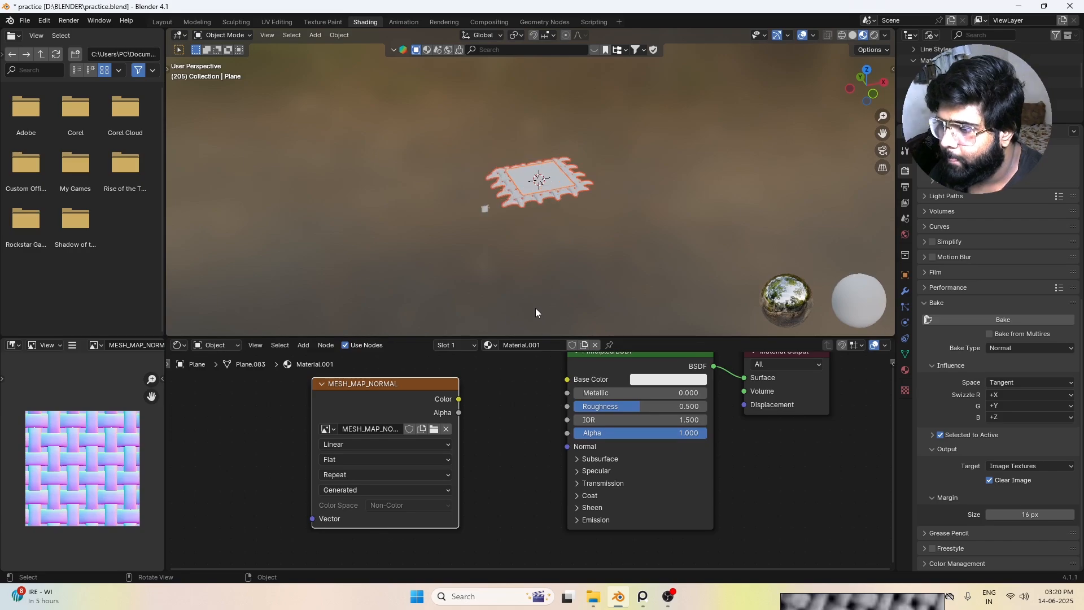
scroll(508, 296, up, 3)
scroll(451, 237, up, 2)
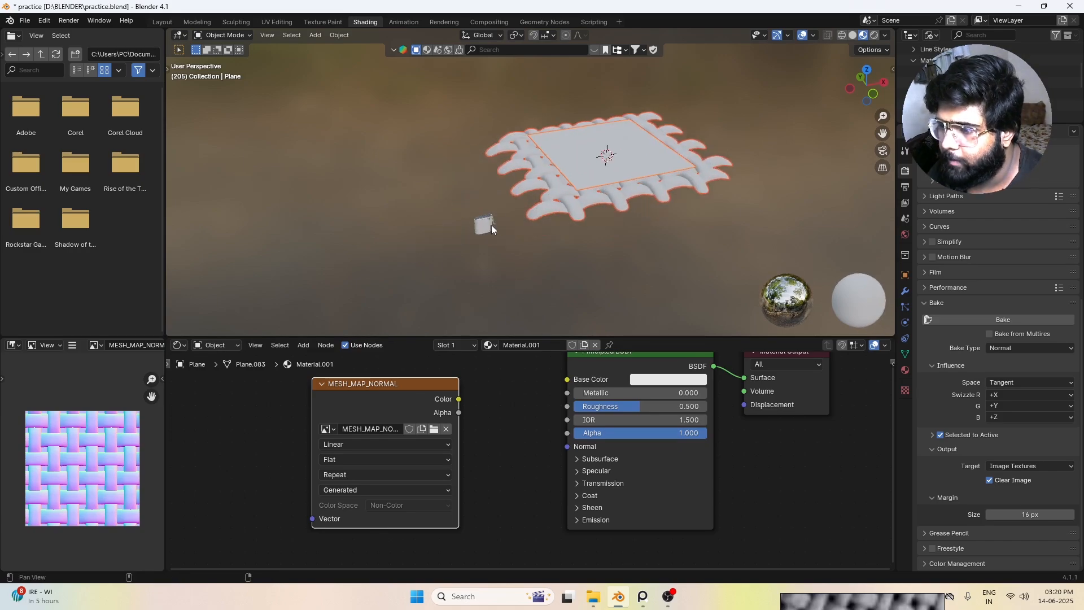
click(643, 190)
click(600, 134)
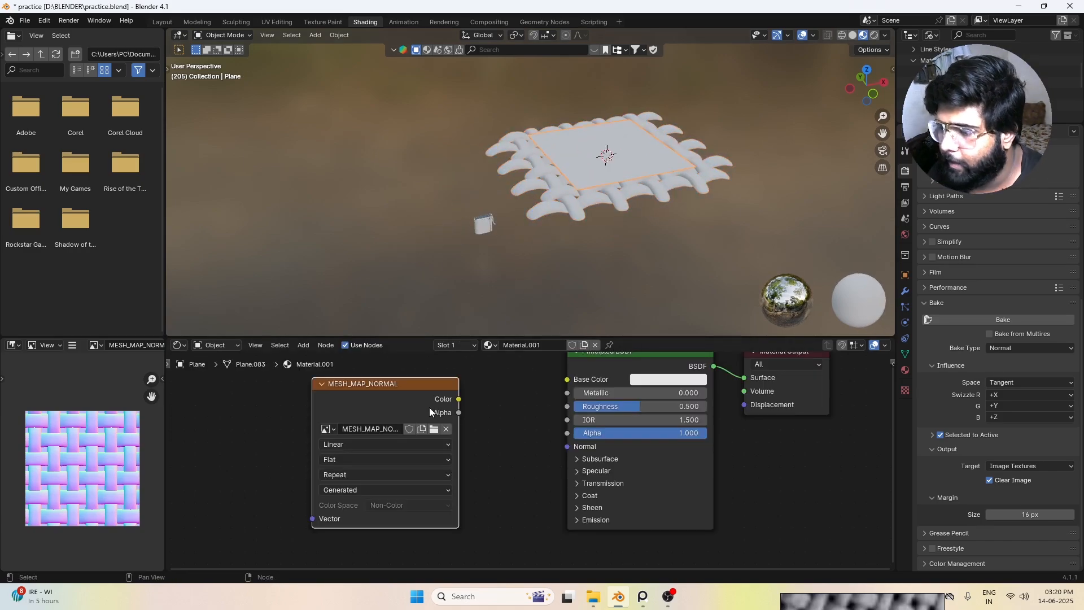
drag(429, 411, 386, 408)
Step: Move the weave mesh along the global X axis until it sits clear beside the plane
middle_drag(736, 225, 676, 250)
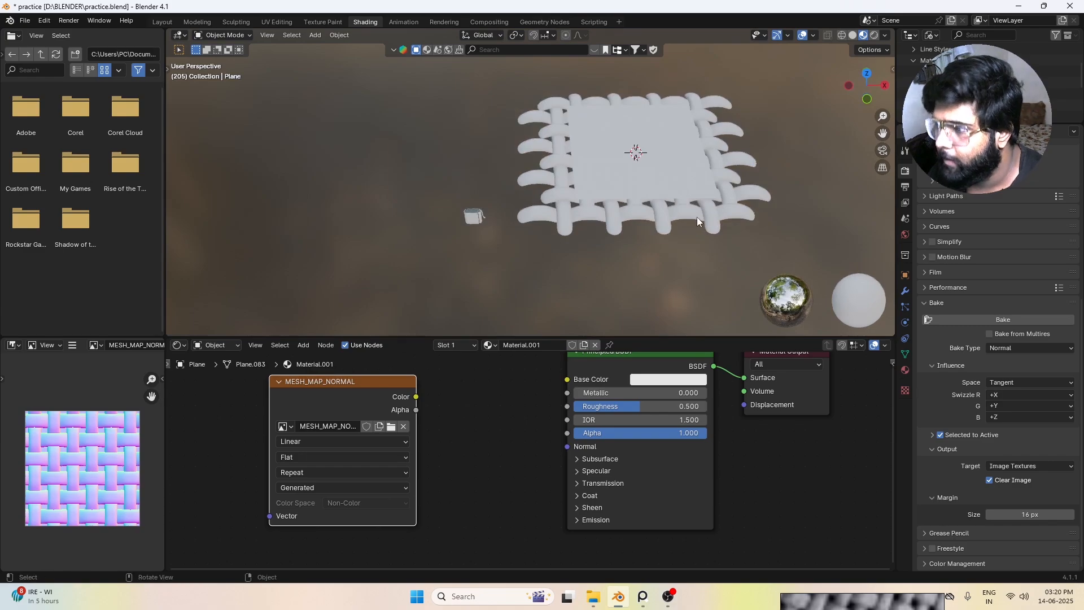
scroll(691, 212, up, 1)
alt+scroll(641, 175, up, 1)
alt+shift+drag(641, 175, 536, 178)
alt+drag(568, 212, 619, 188)
click(583, 211)
scroll(604, 205, down, 3)
key(g)
key(x)
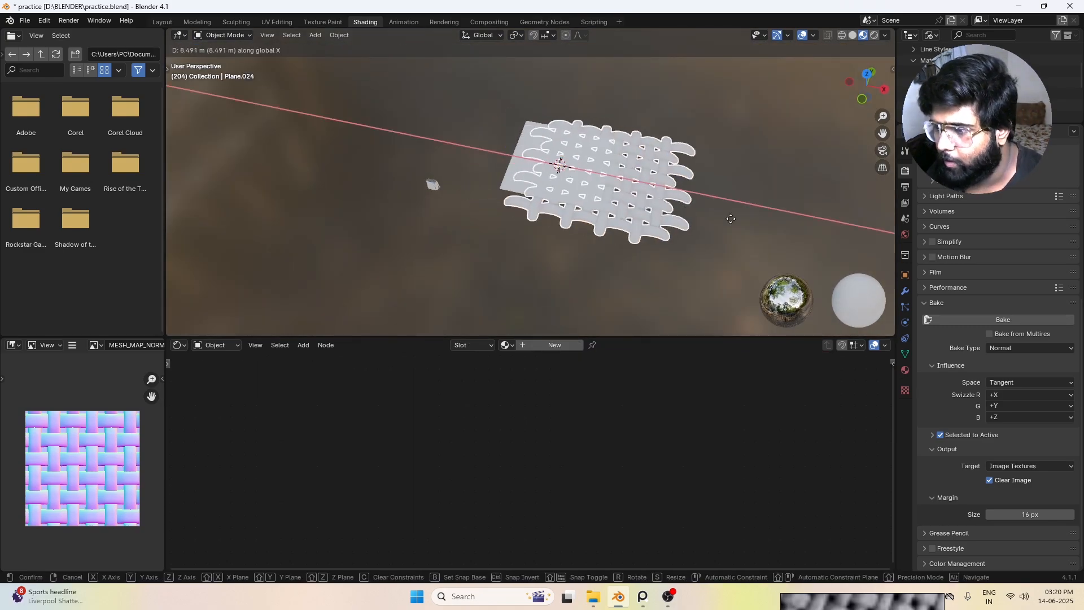
click(787, 182)
alt+drag(624, 191, 666, 190)
scroll(570, 205, up, 3)
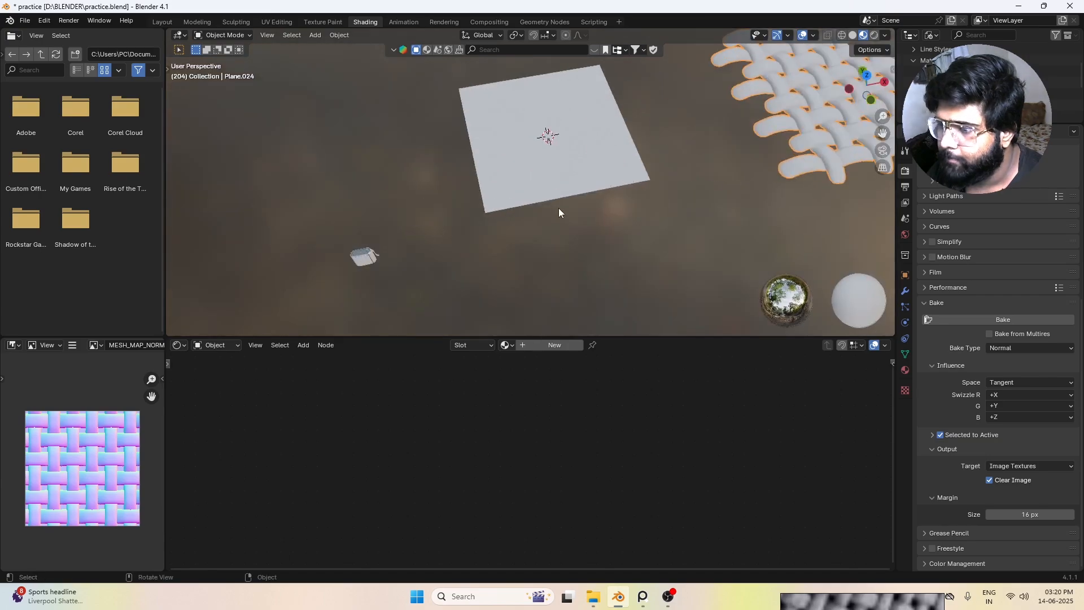
Step: Add a Normal Map node to the plane's material, linking the MESH_MAP_NORMAL colour through it to the Principled BSDF's Normal input
click(566, 161)
drag(395, 391, 326, 391)
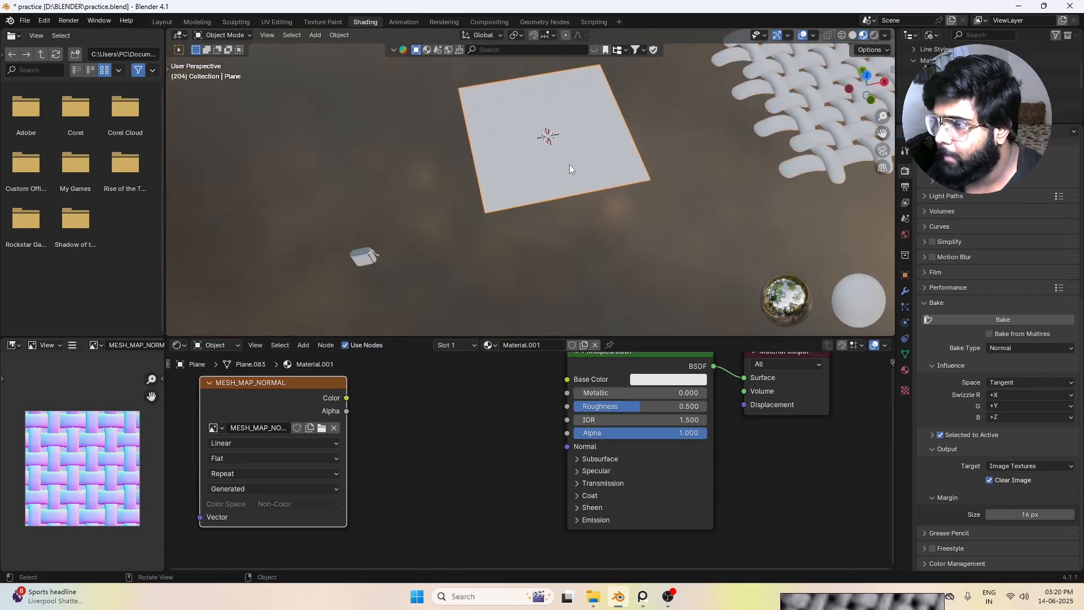
middle_drag(601, 191, 572, 177)
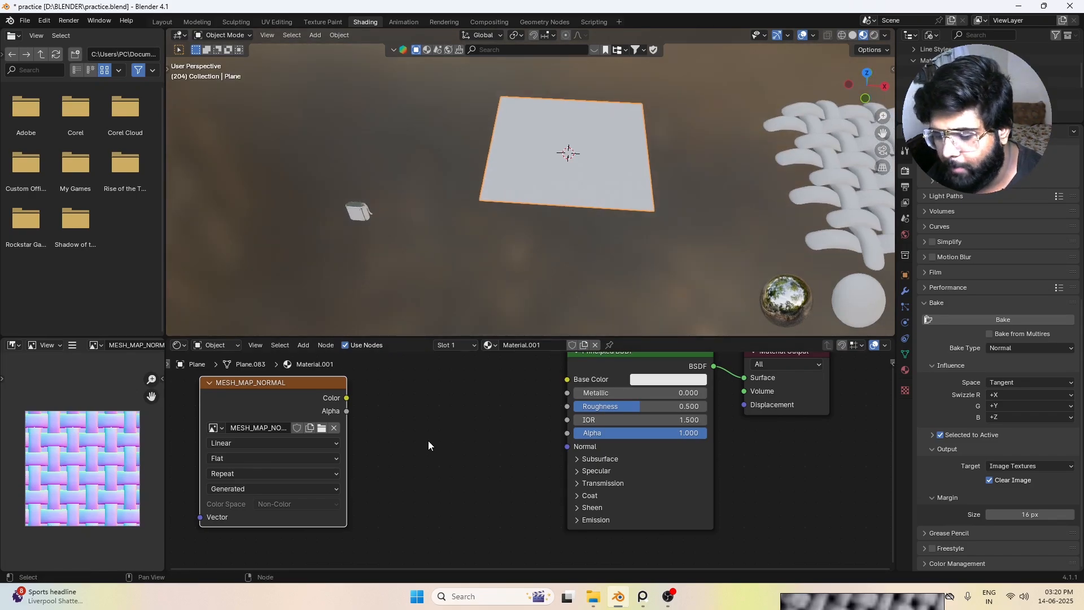
key(shift+a)
click(428, 440)
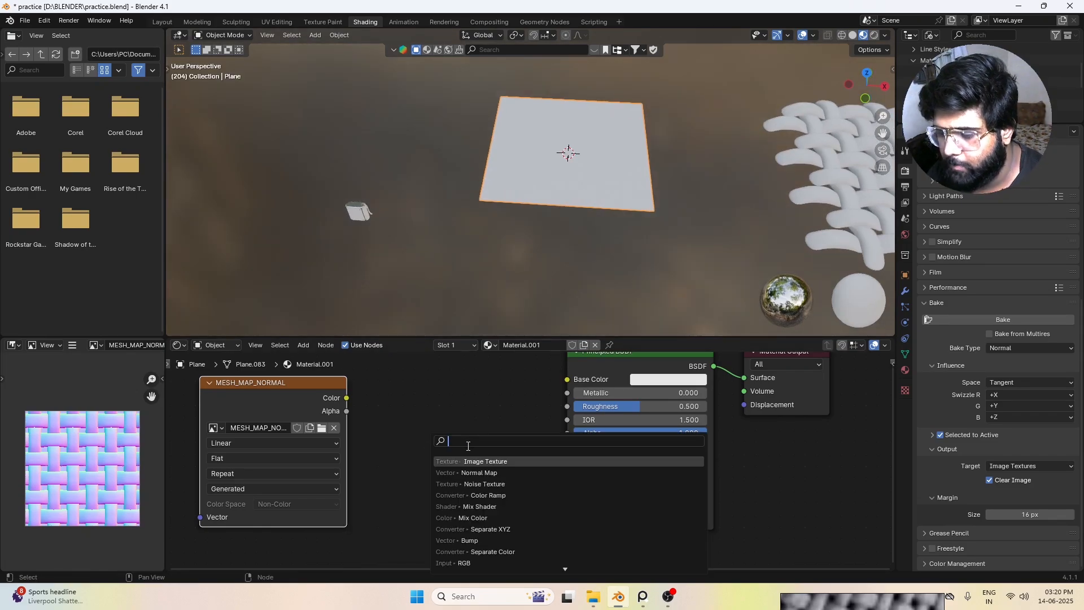
click(486, 472)
drag(348, 397, 388, 471)
drag(479, 412, 584, 449)
drag(479, 412, 571, 452)
Step: Change the plane material's Base Color to a dark maroon
middle_drag(610, 148, 570, 225)
scroll(612, 170, up, 4)
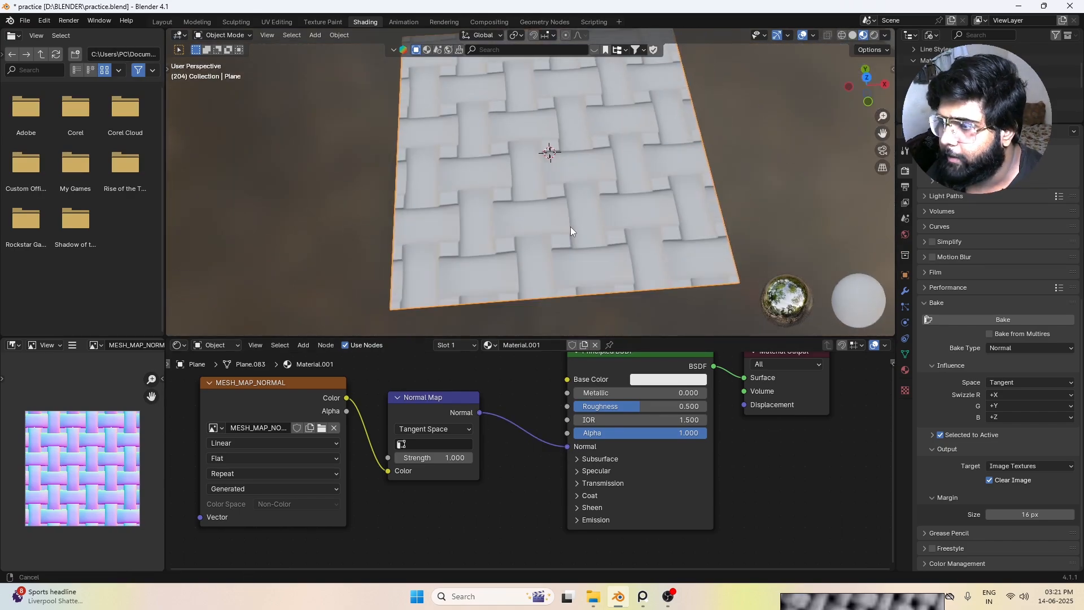
click(672, 378)
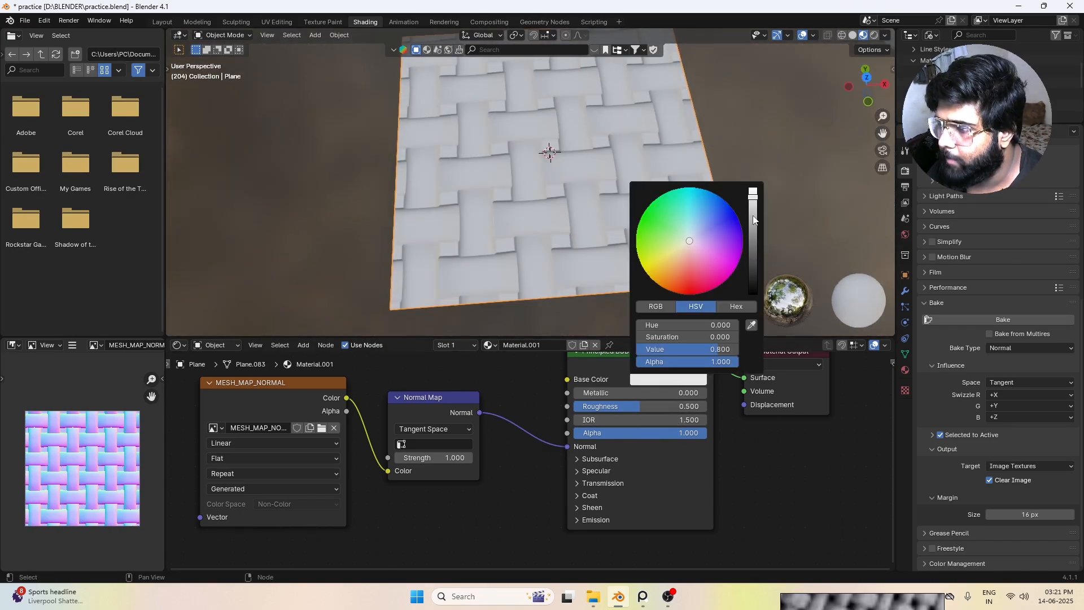
drag(754, 220, 710, 291)
middle_drag(745, 134, 630, 194)
scroll(300, 430, down, 5)
Step: Add Texture Coordinate and Mapping nodes to the MESH_MAP_NORMAL image and set the mapping scale to -6.500 on all axes
middle_drag(350, 471, 485, 452)
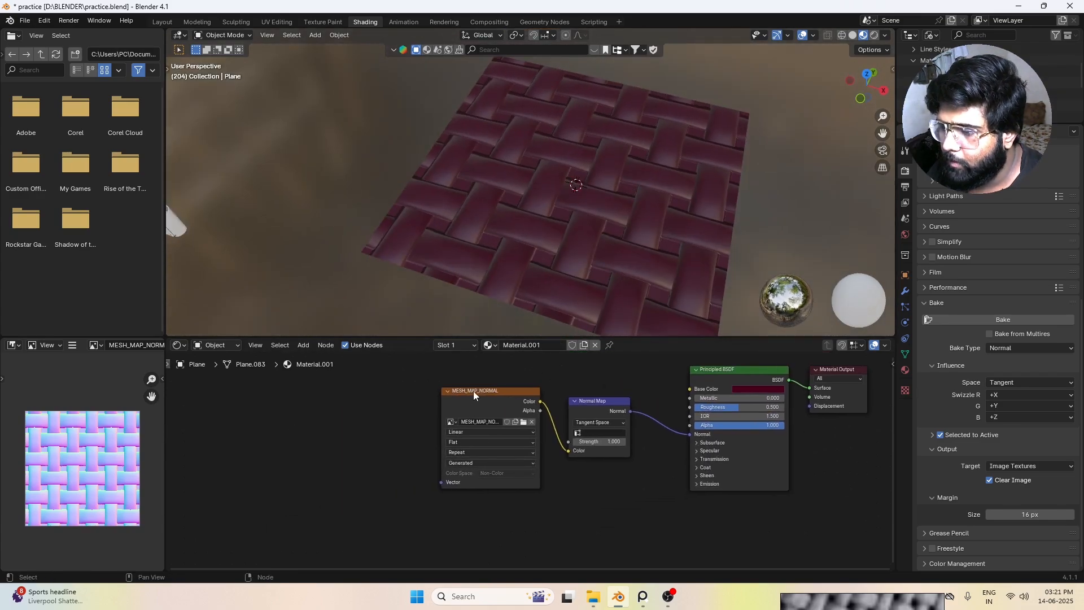
click(474, 392)
key(ctrl+t)
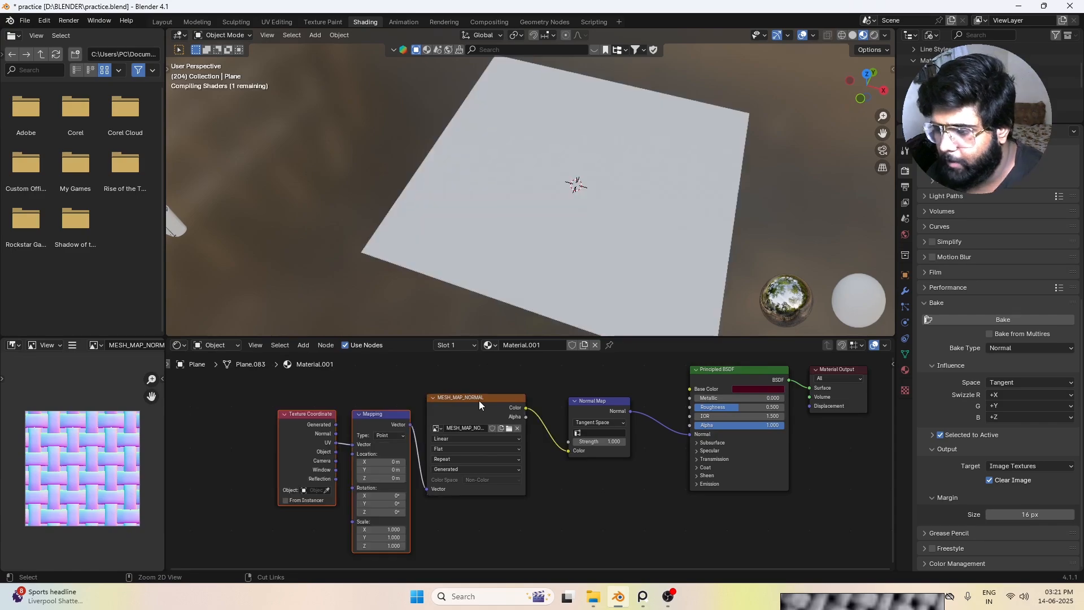
middle_drag(509, 533, 512, 507)
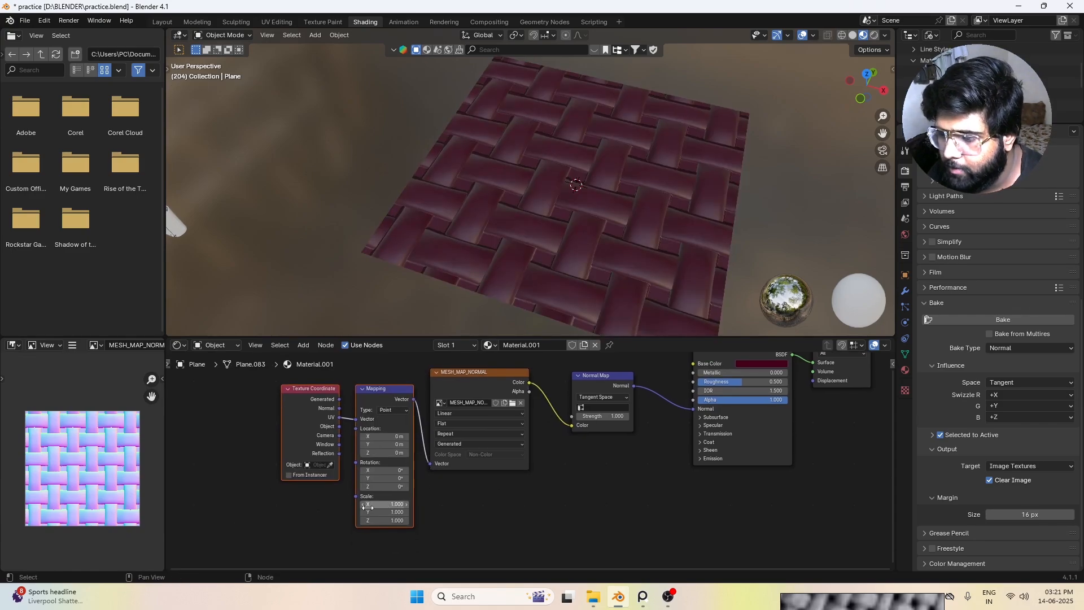
drag(373, 504, 288, 520)
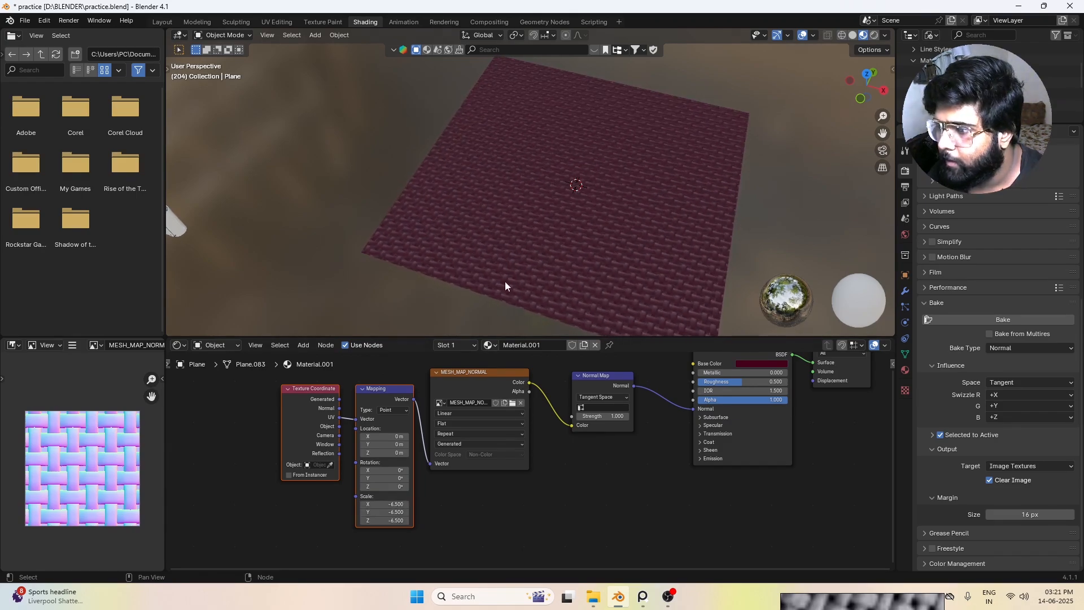
Step: Examine the tiled weave pattern on the plane from close up and from farther away
scroll(505, 281, up, 3)
middle_drag(571, 212, 658, 242)
scroll(534, 186, down, 4)
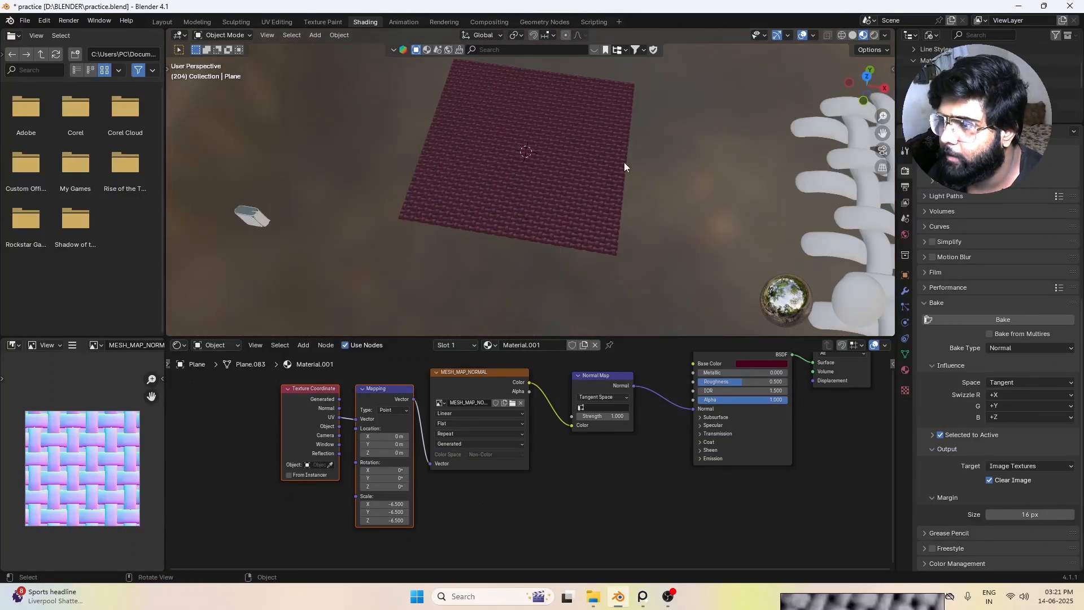
scroll(465, 132, up, 4)
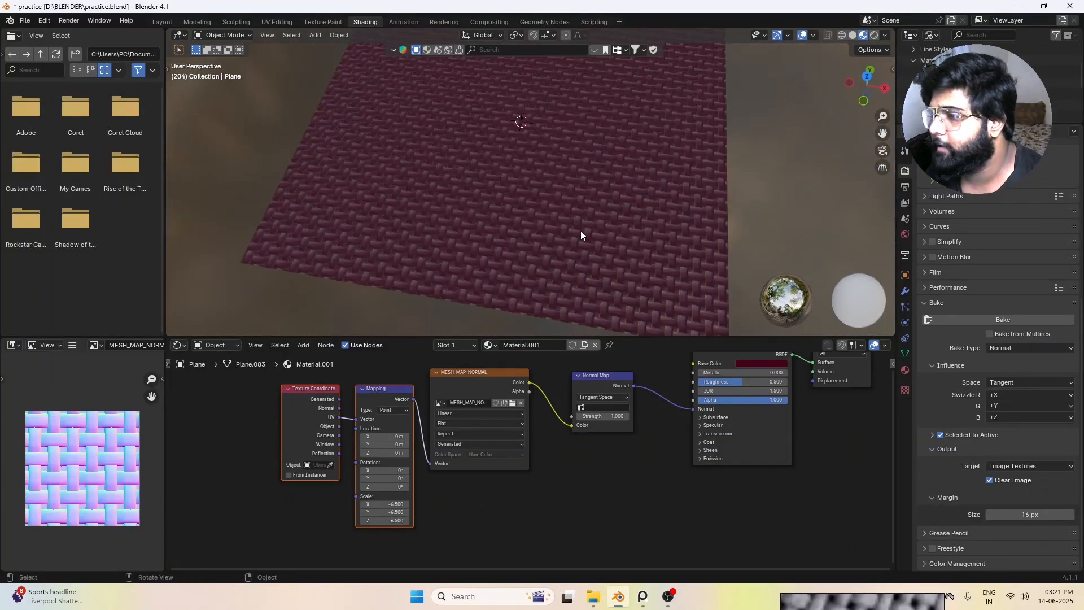
scroll(649, 248, up, 3)
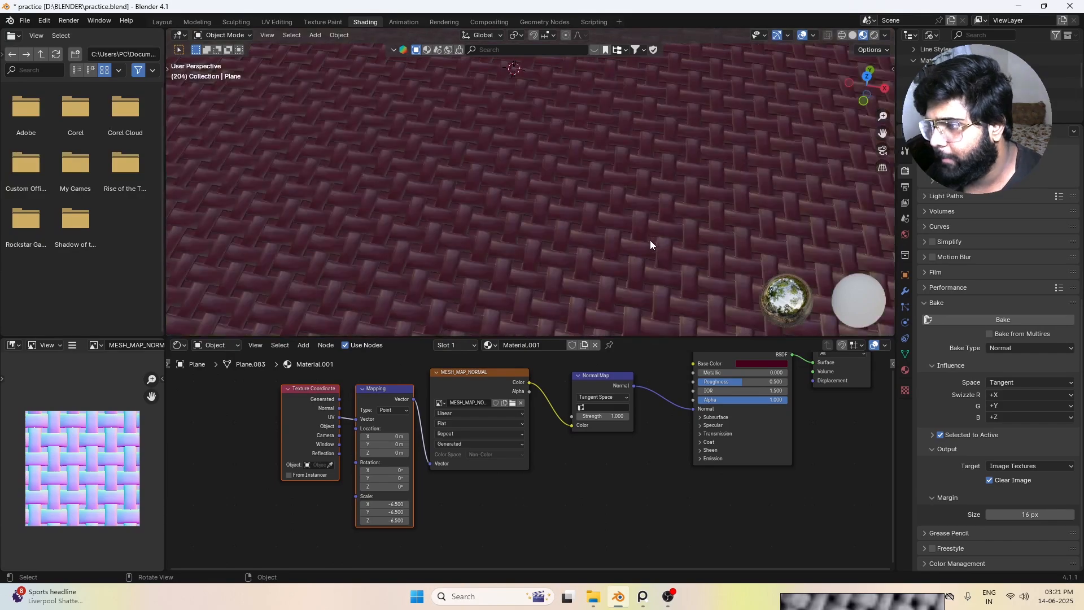
scroll(649, 239, down, 3)
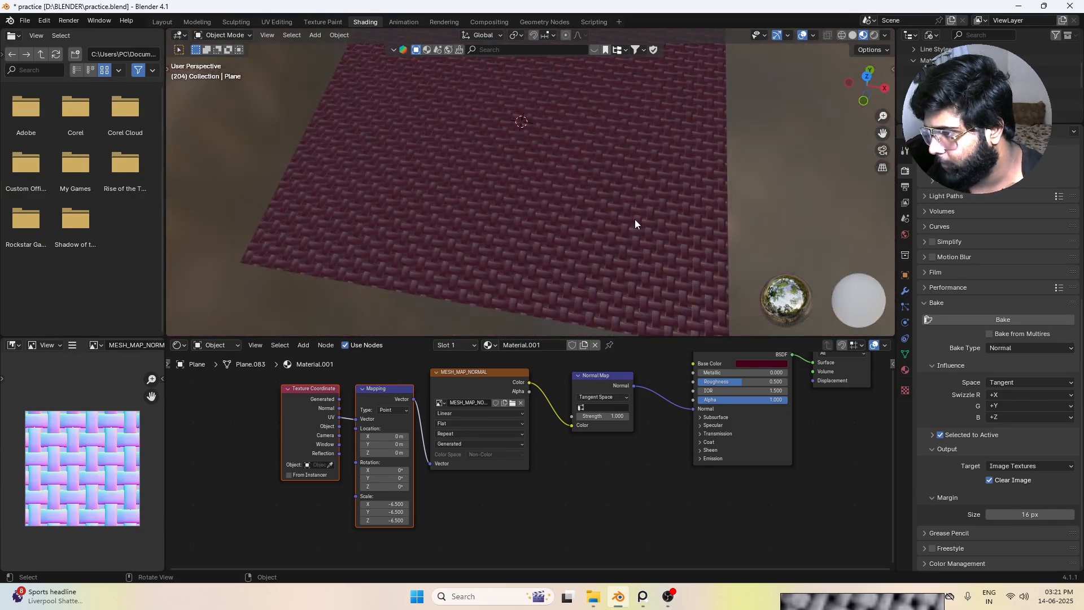
scroll(632, 223, up, 3)
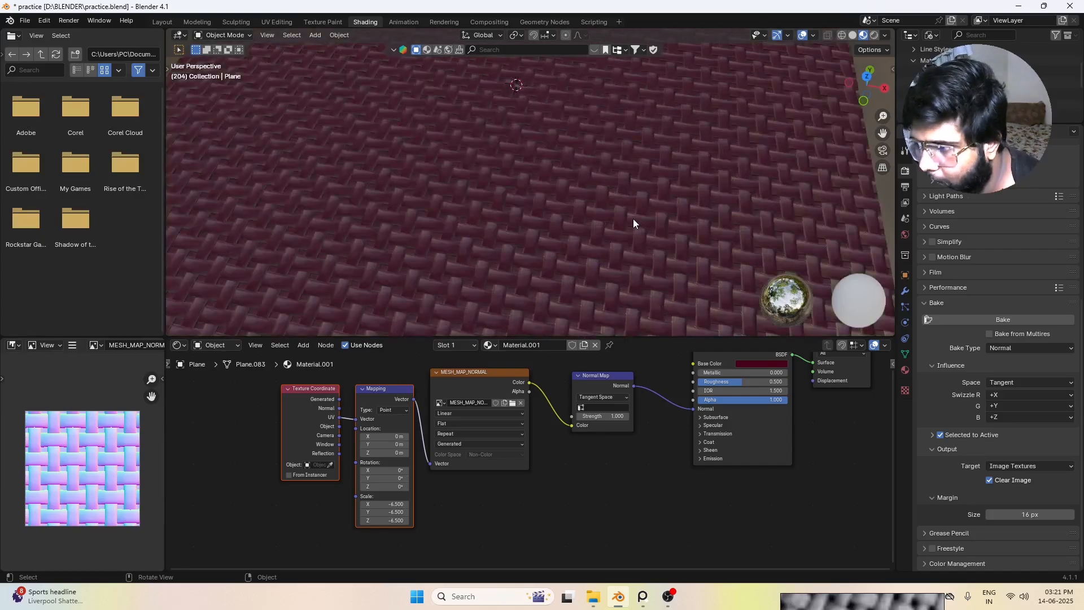
scroll(632, 222, down, 3)
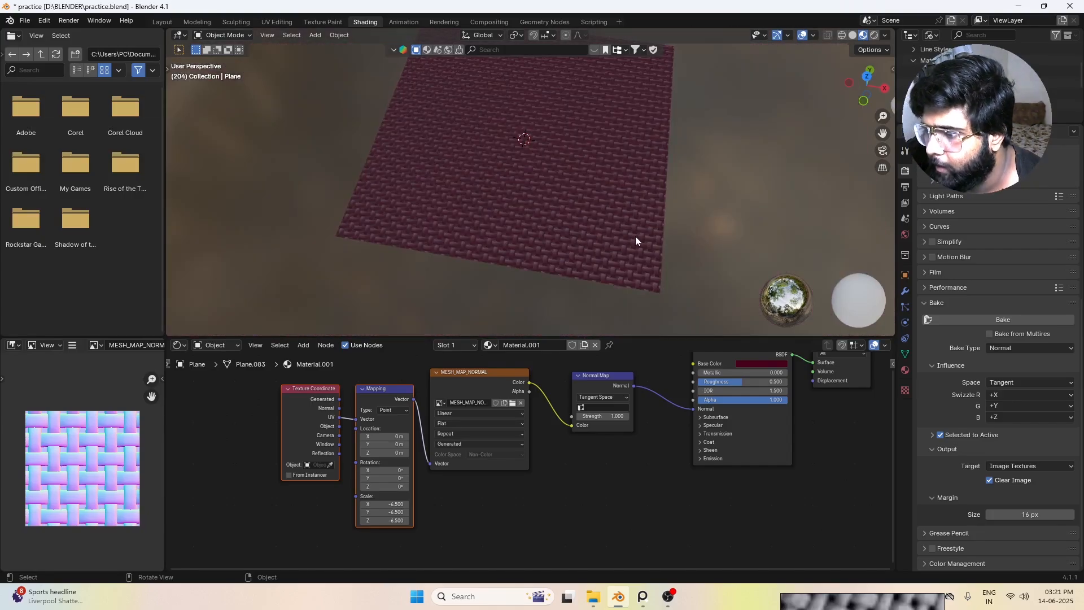
Step: Change the plane material's Base Color to blue
scroll(635, 236, up, 1)
click(773, 364)
mouse_move(794, 266)
mouse_down()
mouse_move(818, 264)
mouse_move(818, 251)
mouse_move(818, 270)
mouse_up()
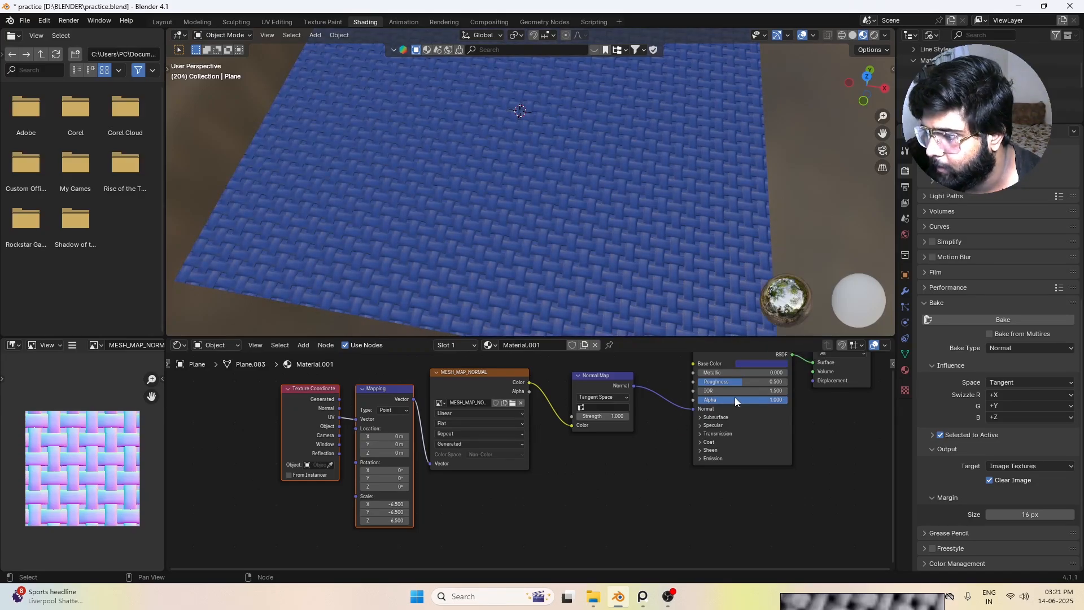
mouse_move(597, 417)
mouse_down()
mouse_move(643, 416)
mouse_move(584, 416)
mouse_move(596, 417)
mouse_up()
Step: Copy the Texture Coordinate, Mapping, MESH_MAP_NORMAL and Normal Map nodes from the plane's material
scroll(608, 221, down, 4)
scroll(607, 225, down, 5)
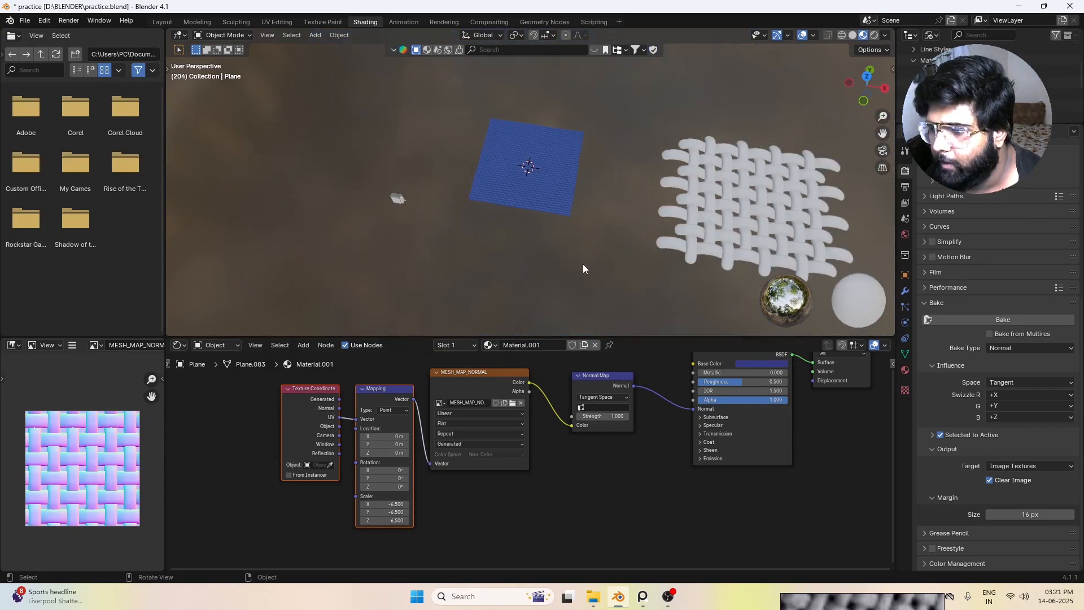
drag(268, 380, 530, 496)
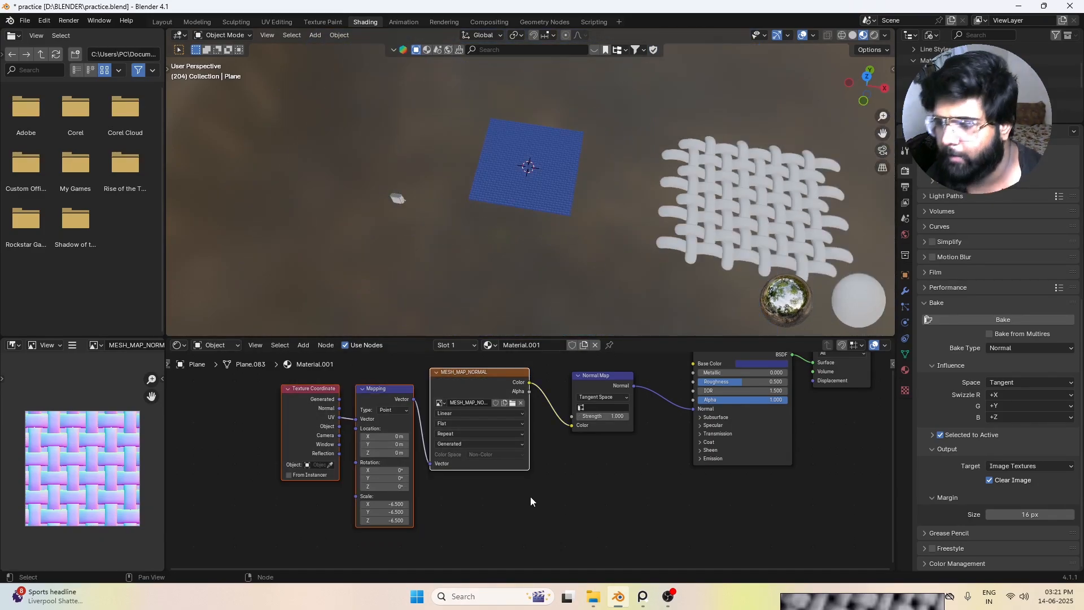
drag(236, 383, 615, 527)
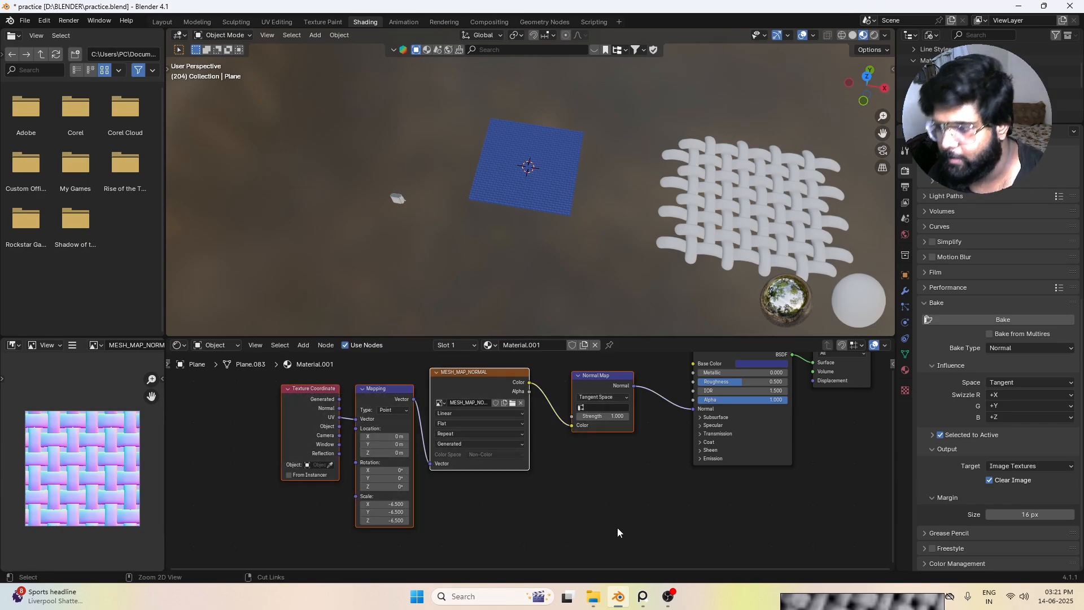
Step: Select the speaker's main body and create a new material for it
scroll(450, 231, down, 5)
middle_drag(429, 275, 586, 170)
scroll(471, 230, up, 5)
scroll(552, 193, up, 3)
scroll(551, 192, up, 6)
scroll(590, 163, down, 4)
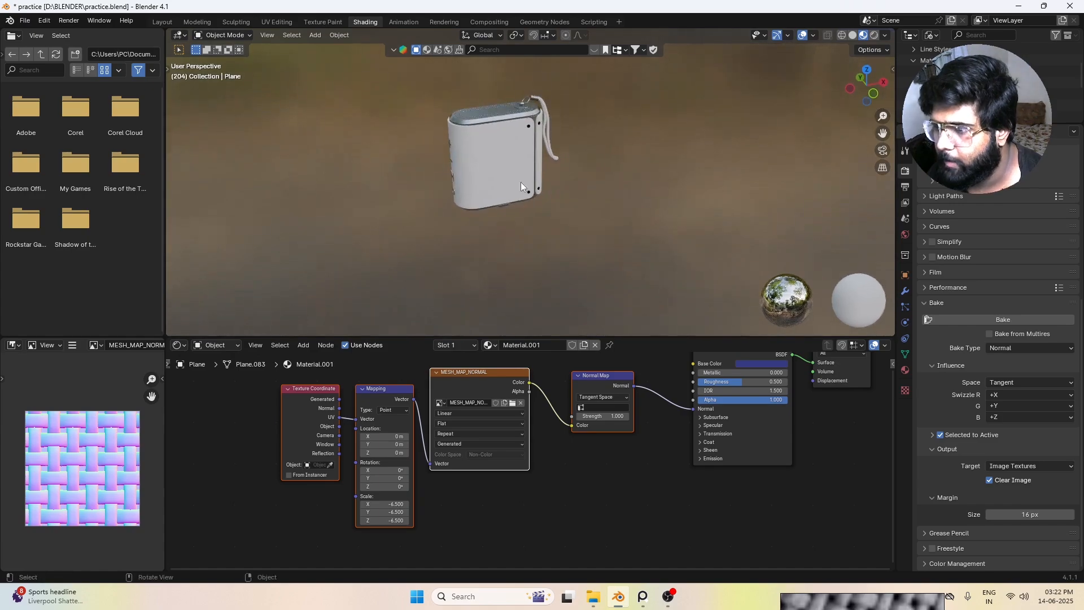
click(510, 164)
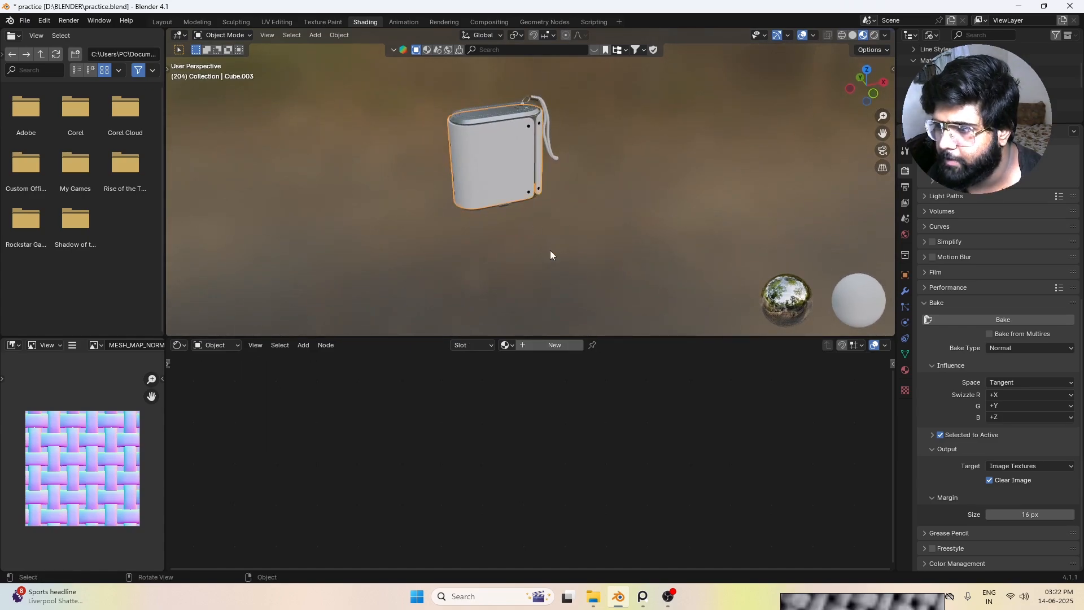
click(550, 345)
middle_drag(734, 390, 575, 403)
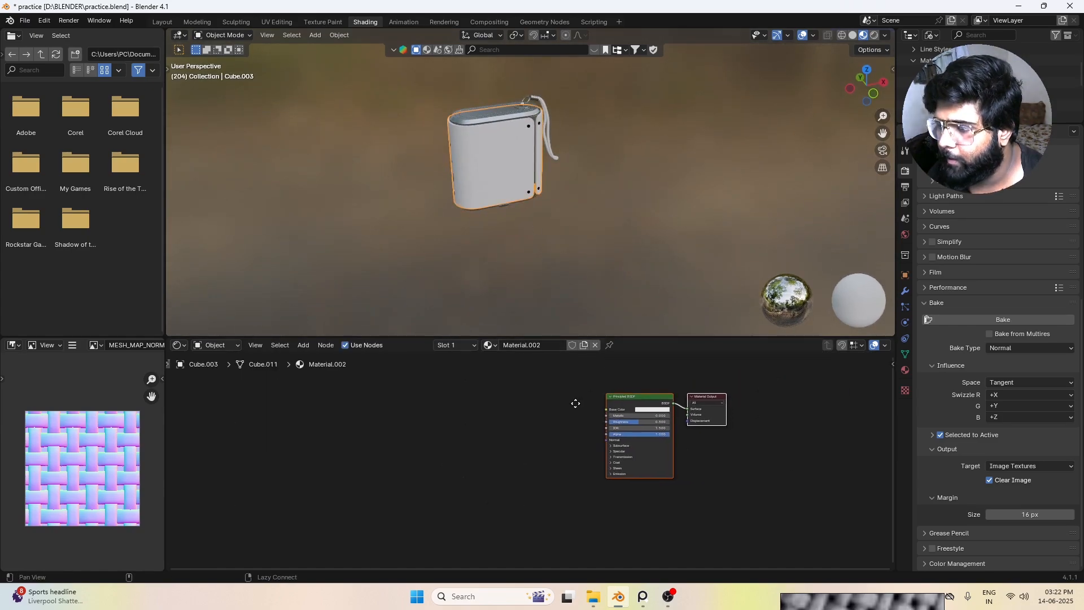
scroll(628, 413, up, 4)
alt+drag(611, 399, 559, 433)
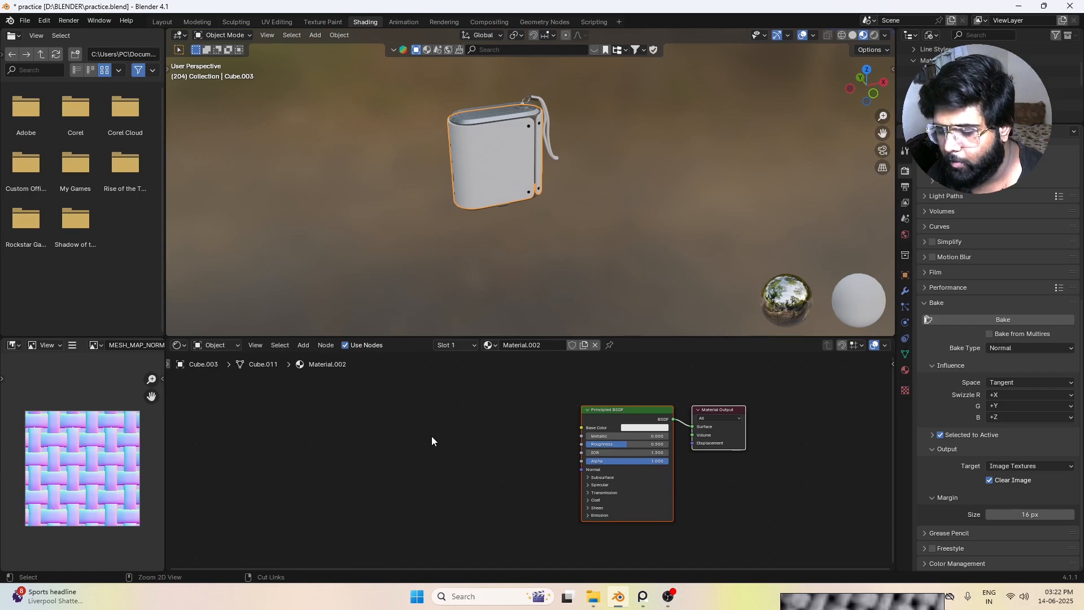
Step: Paste the copied nodes into the speaker body's material and connect the Normal Map output to the Principled BSDF's Normal input
key(ctrl+v)
drag(266, 378, 558, 436)
drag(559, 393, 581, 469)
click(564, 447)
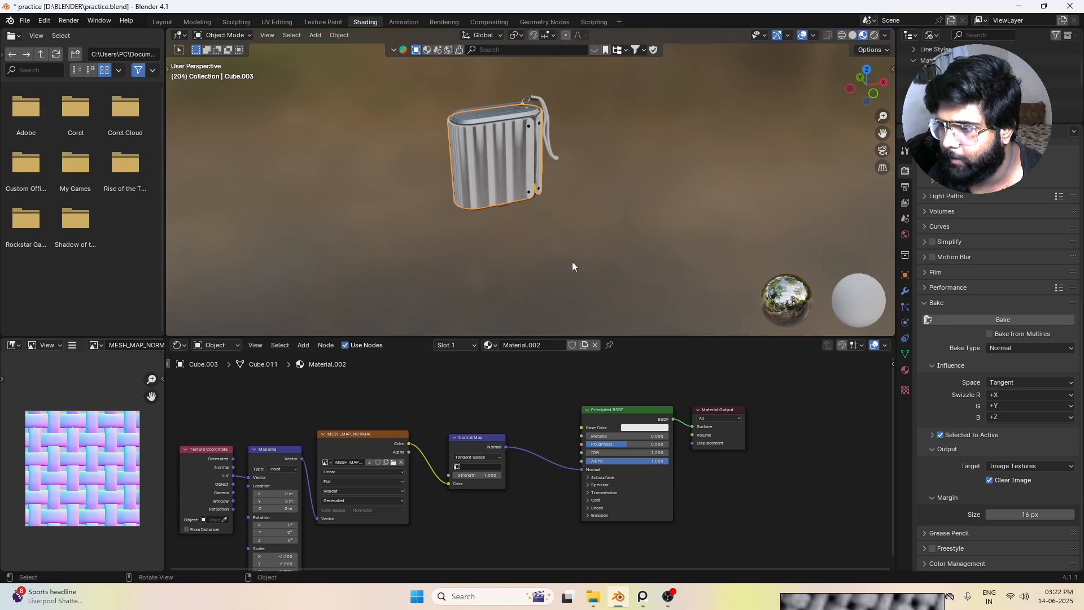
middle_drag(547, 294, 578, 251)
scroll(597, 205, up, 6)
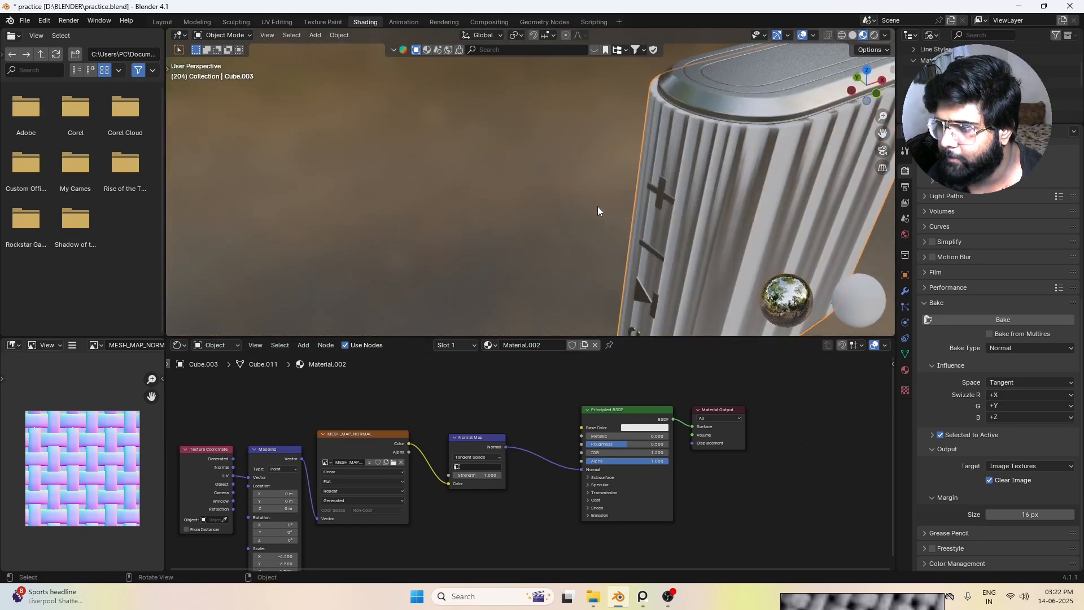
middle_drag(597, 206, 614, 195)
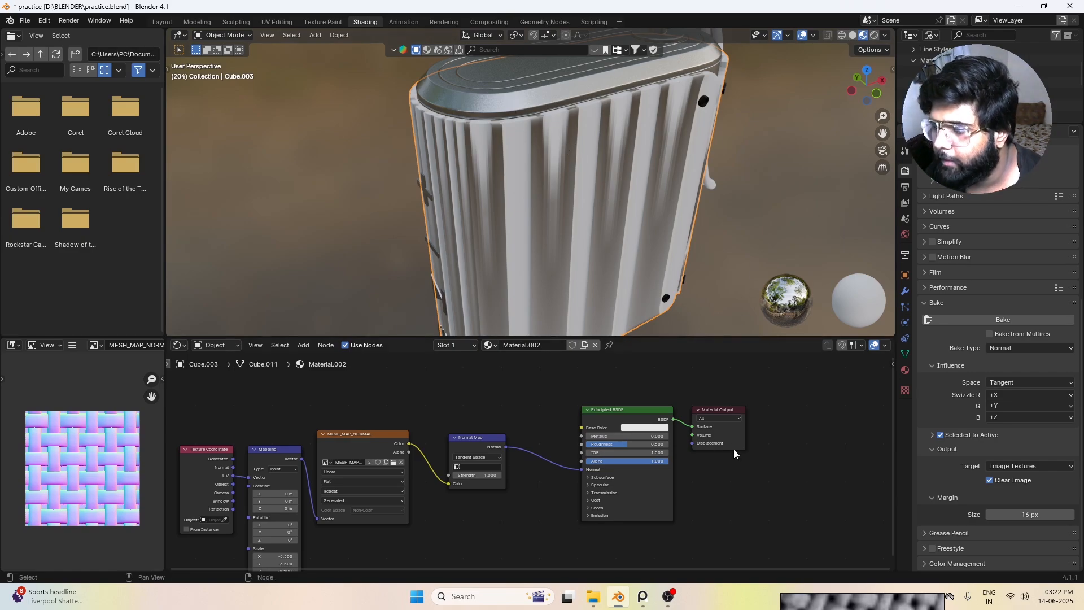
mouse_move(895, 606)
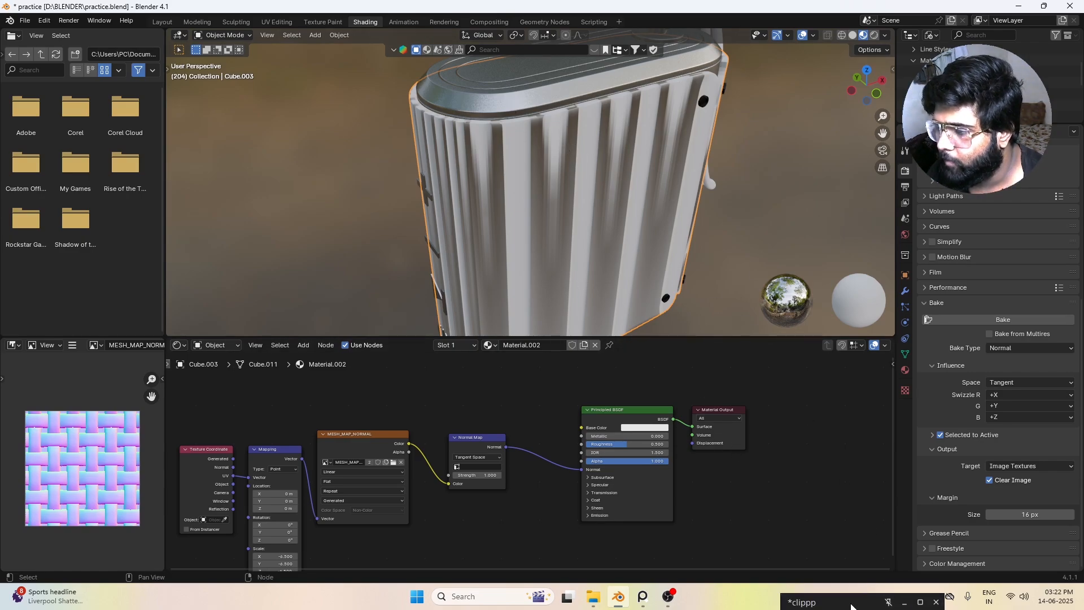
middle_drag(339, 523, 376, 442)
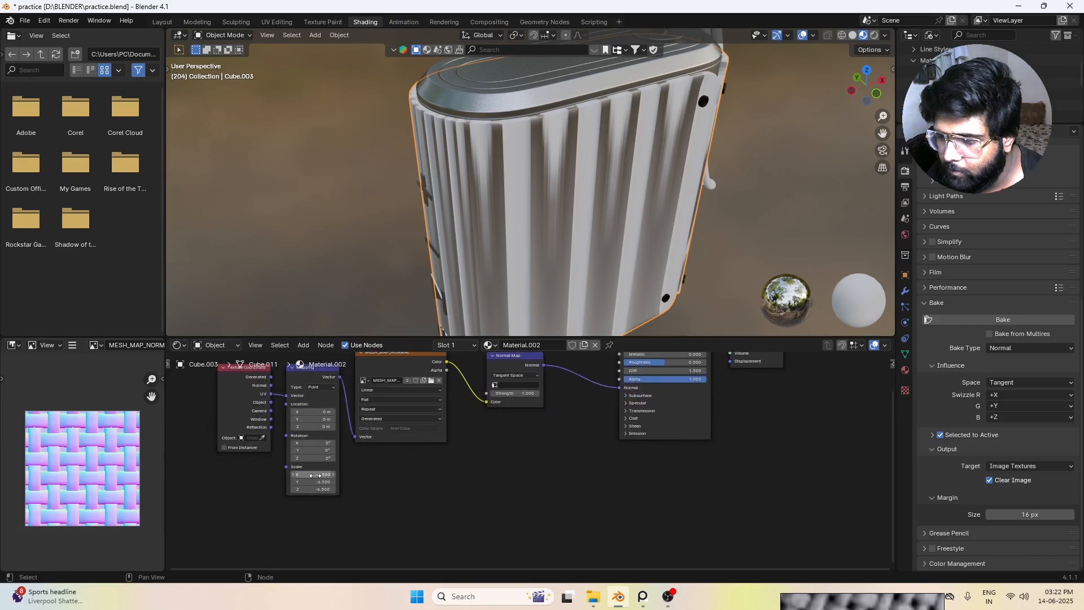
drag(315, 475, 315, 488)
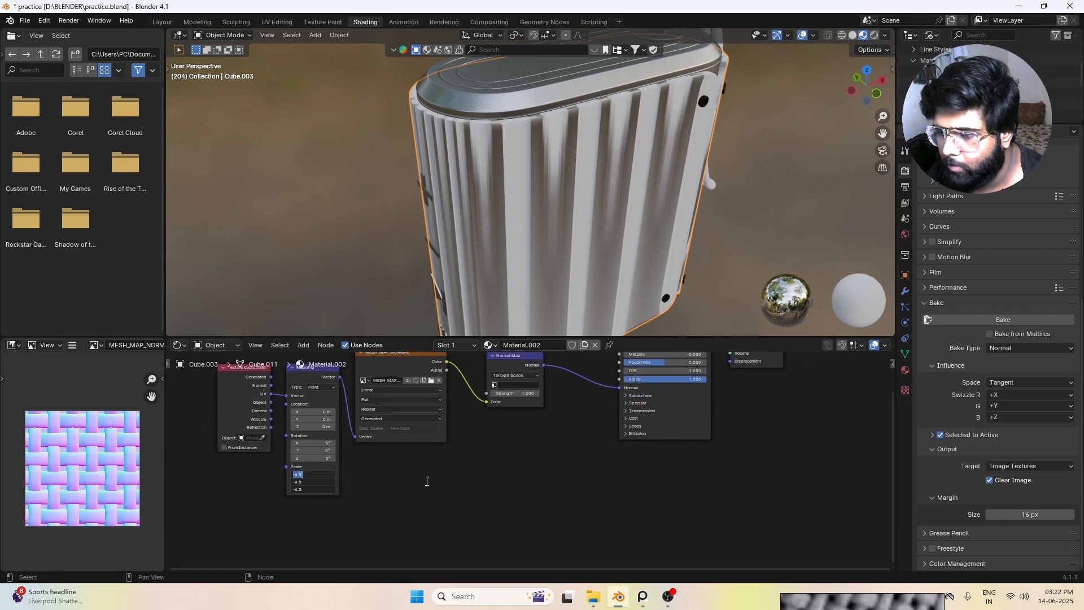
key(Escape)
Step: In Edit Mode, mark the edge loop around the border of the speaker's fabric body as a UV seam
middle_drag(627, 249, 542, 262)
key(Tab)
click(276, 35)
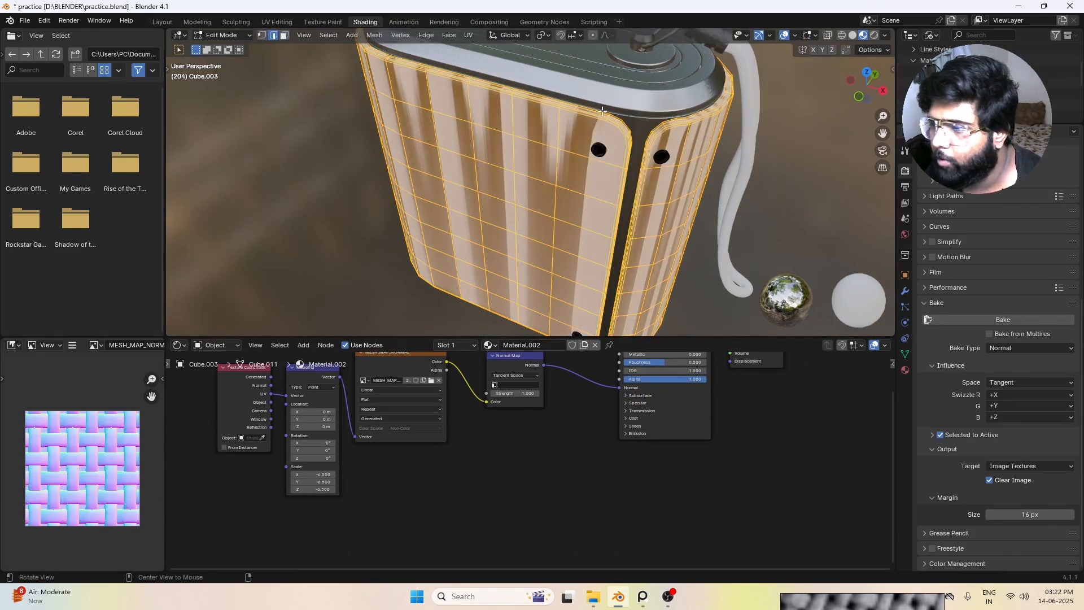
middle_drag(602, 111, 593, 149)
key(alt+a)
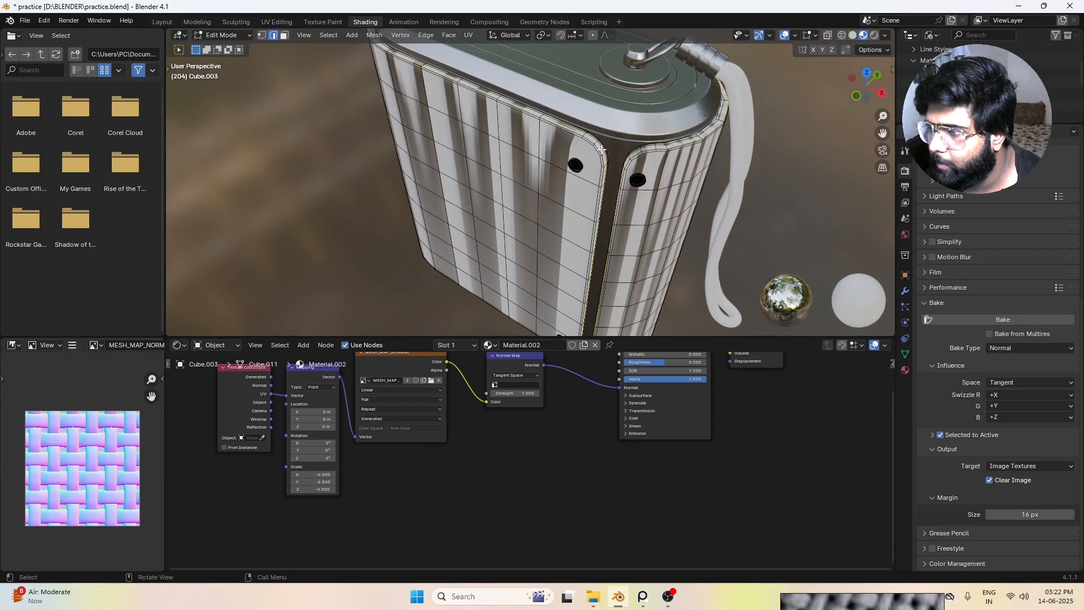
scroll(597, 150, up, 6)
shift+middle_drag(589, 160, 536, 197)
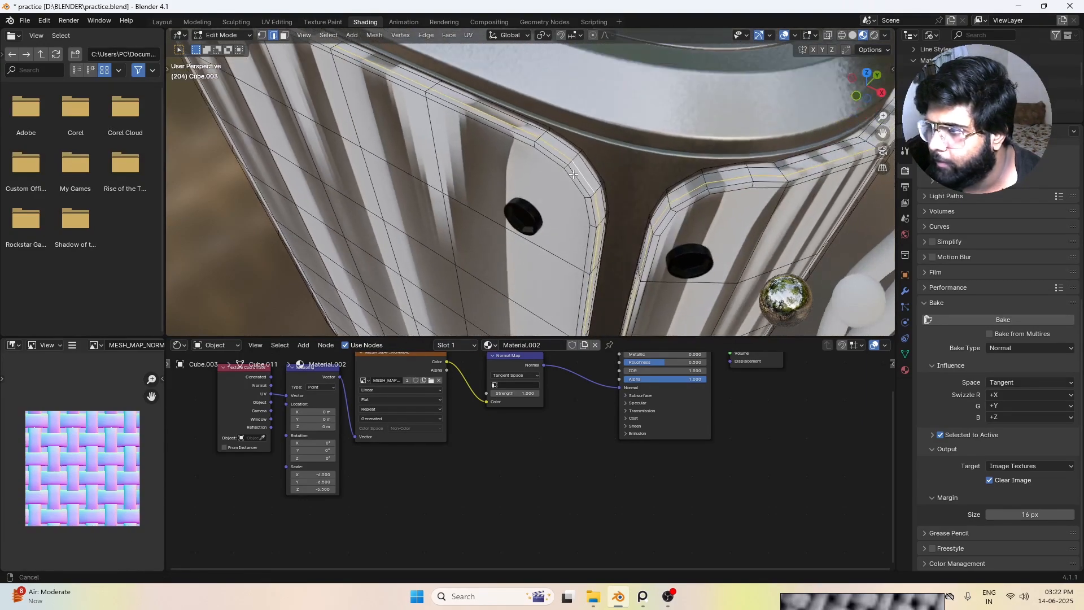
alt+click(571, 171)
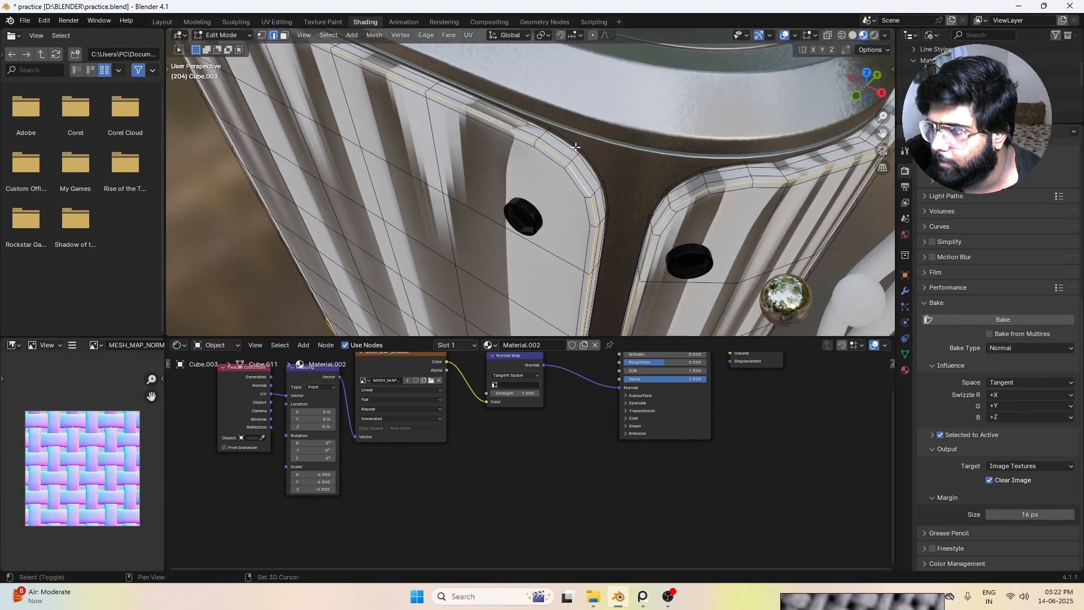
middle_drag(576, 147, 578, 178)
right_click(577, 178)
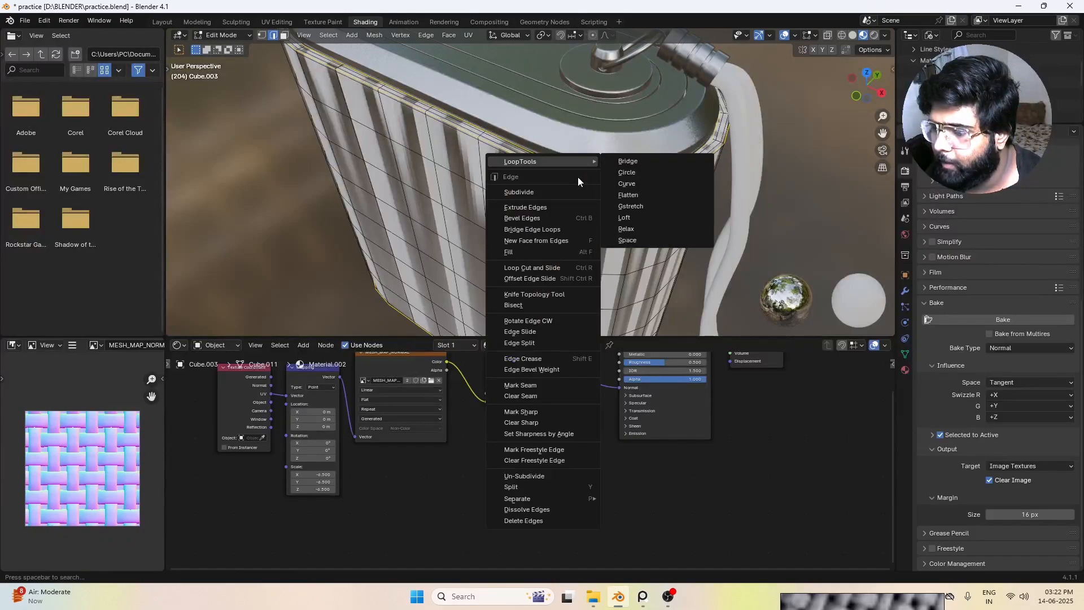
click(545, 385)
scroll(739, 199, down, 5)
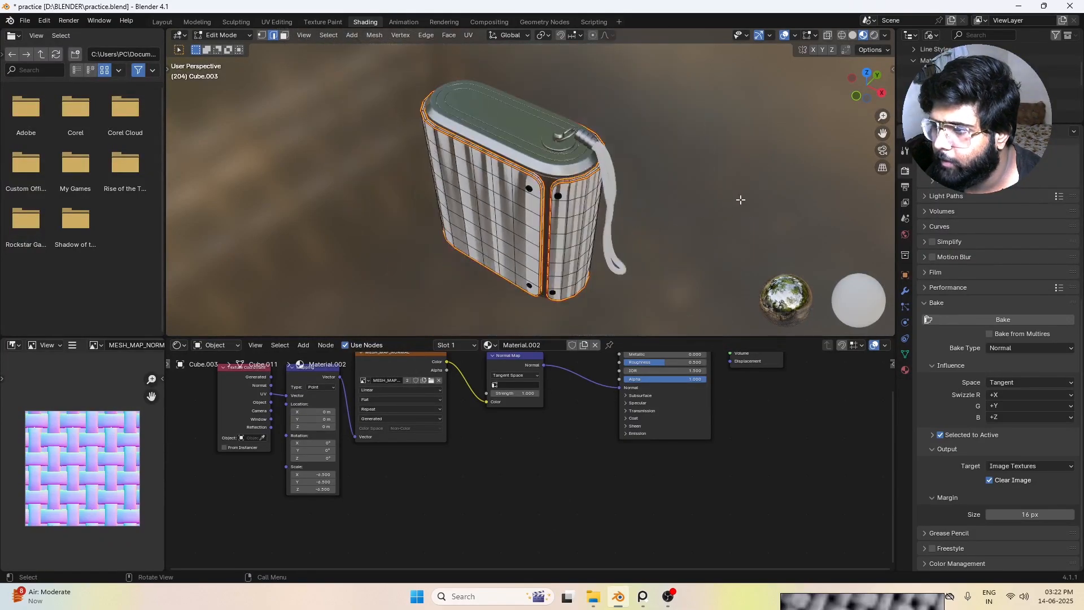
click(740, 199)
Step: Unwrap the speaker body's entire mesh along the marked seam and return to Object Mode
middle_drag(551, 191, 577, 197)
scroll(596, 147, up, 3)
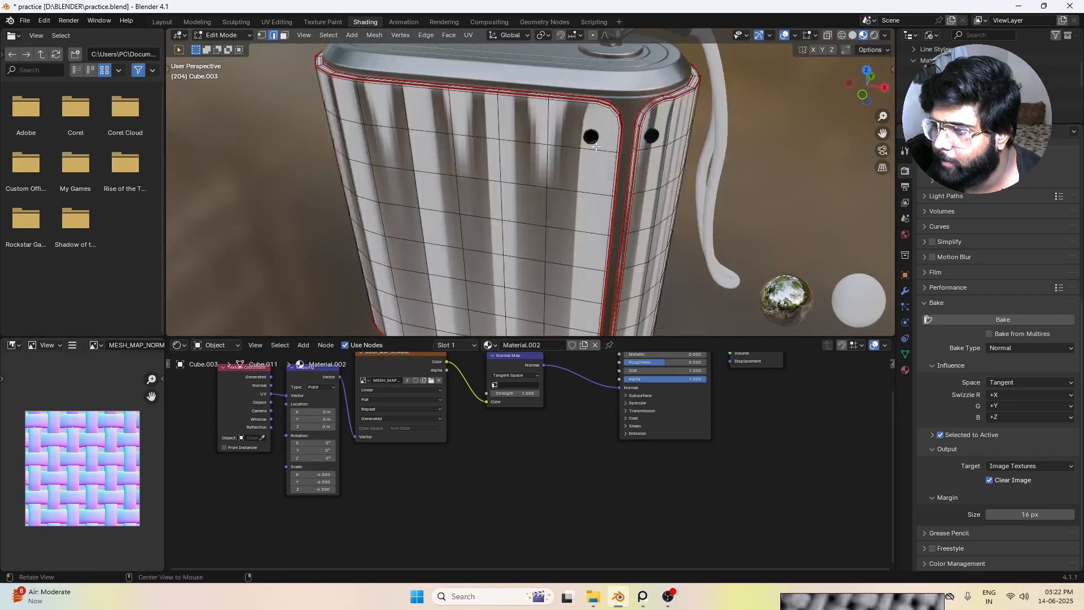
middle_drag(595, 147, 493, 100)
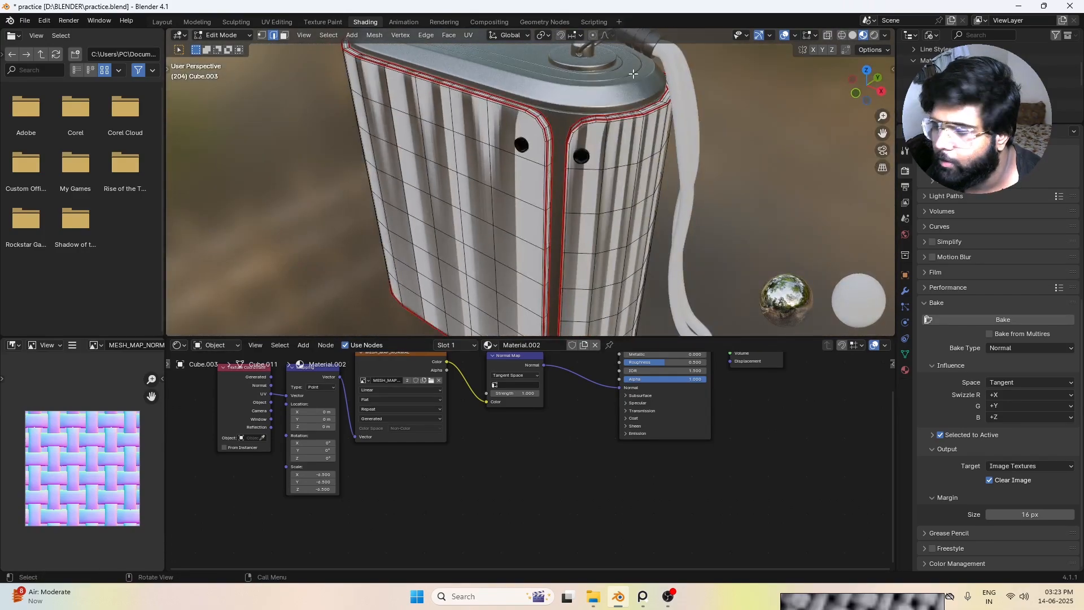
scroll(618, 169, down, 3)
scroll(527, 175, up, 3)
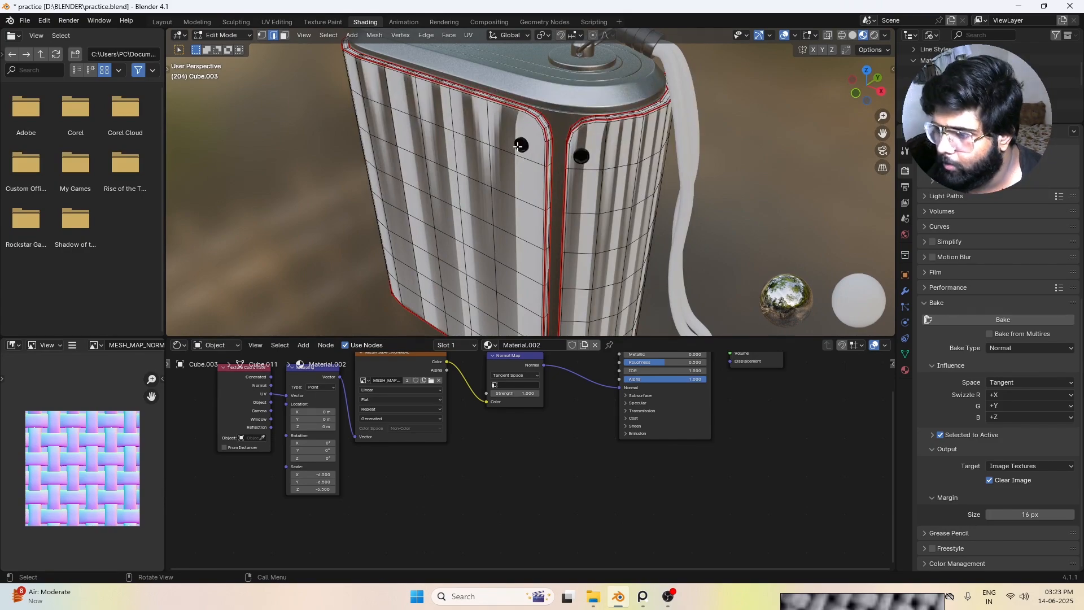
scroll(519, 146, down, 4)
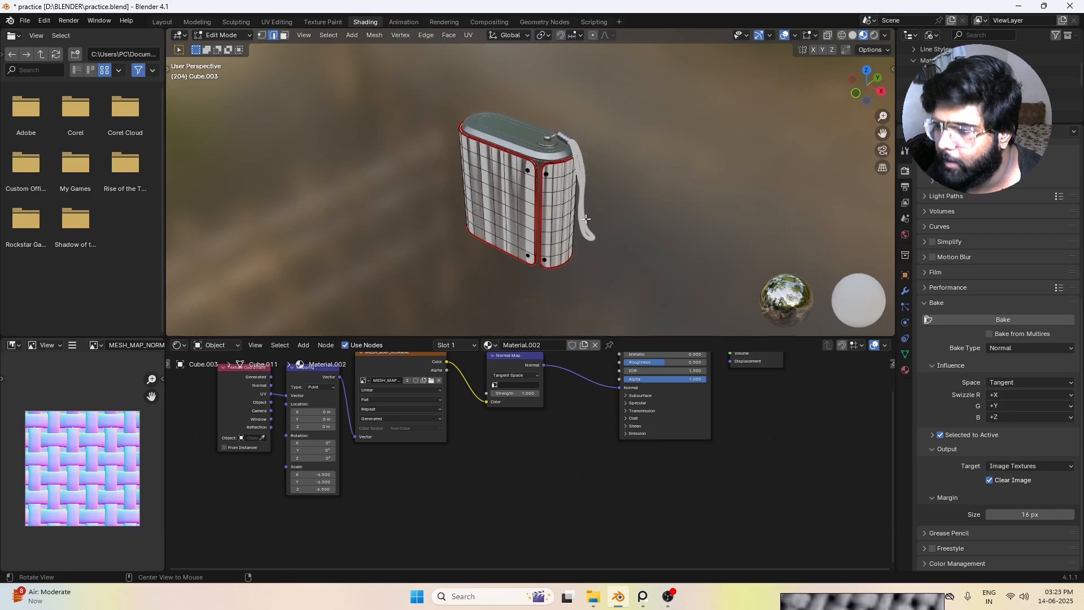
scroll(598, 218, up, 2)
key(a)
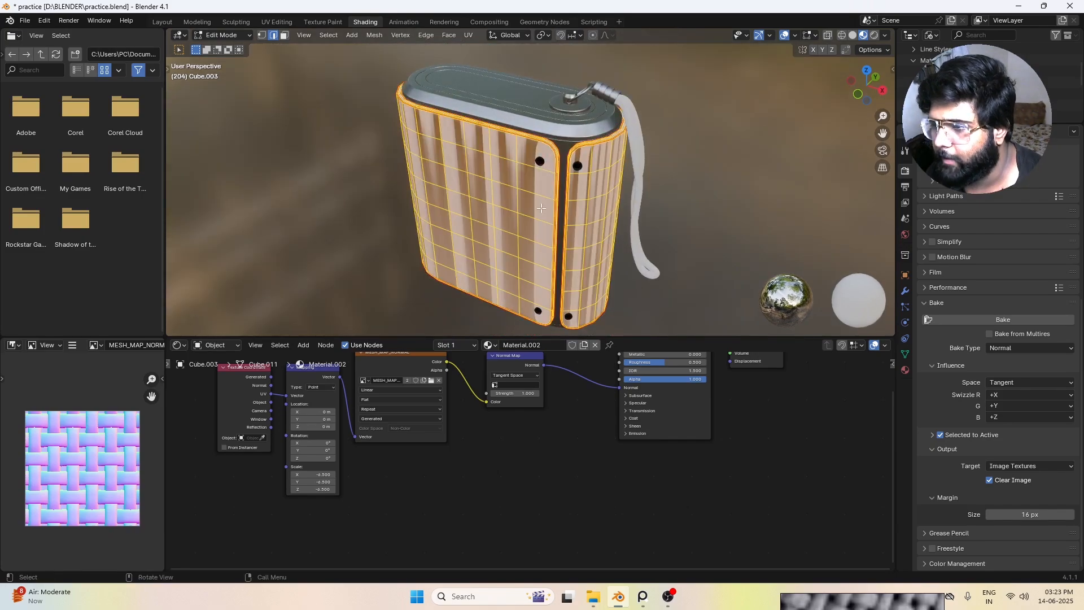
key(u)
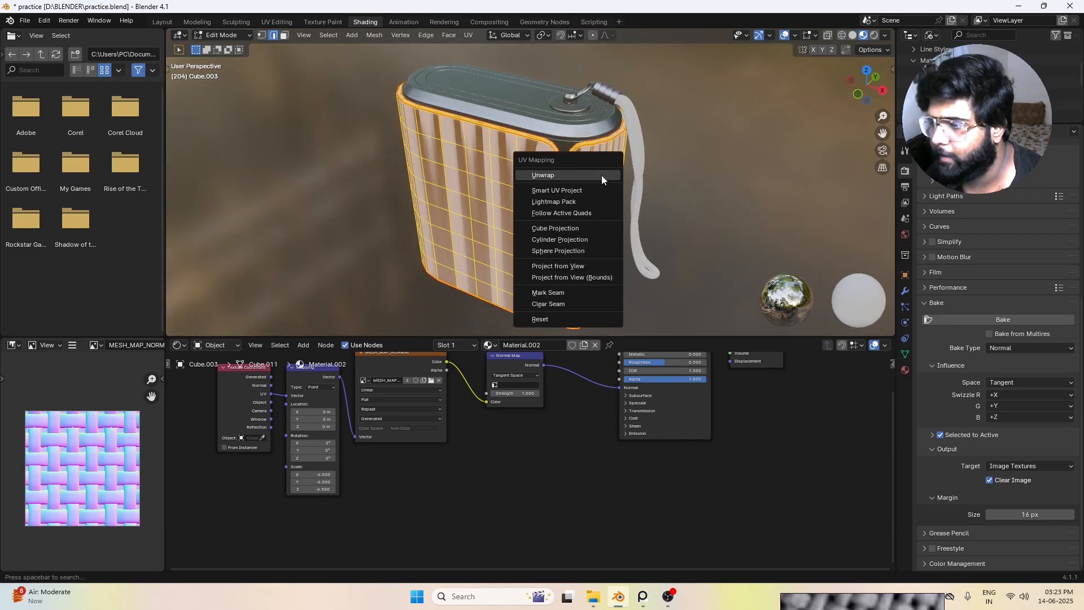
click(601, 175)
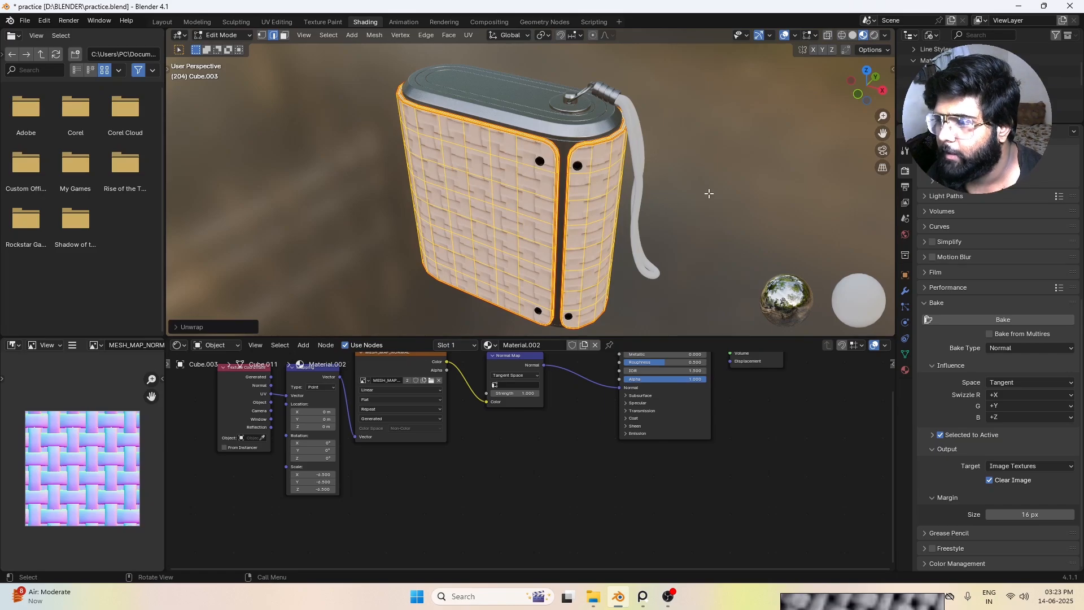
middle_drag(601, 175, 636, 193)
key(Tab)
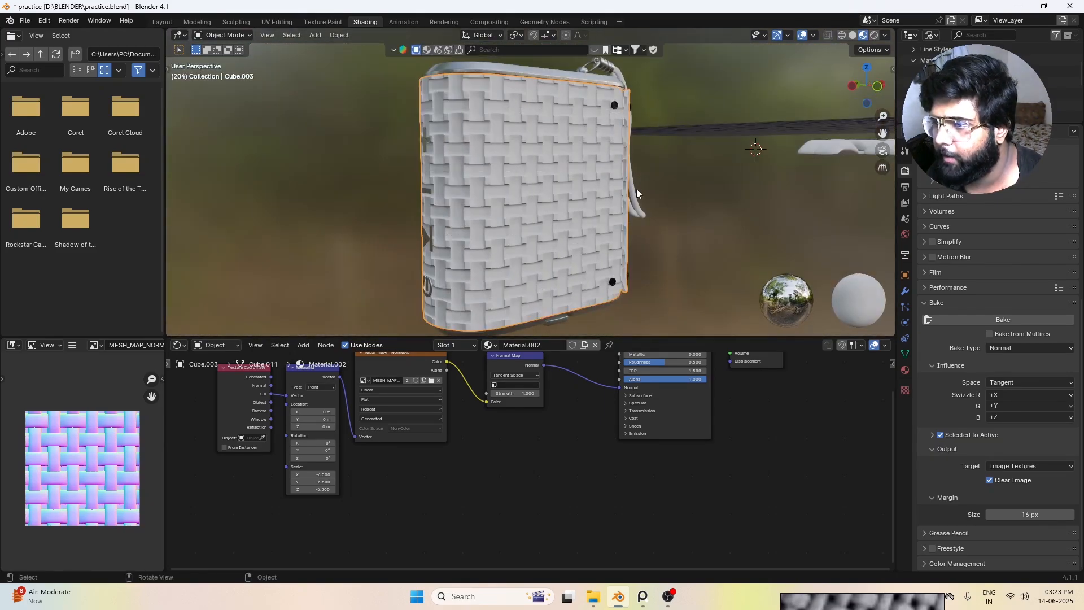
middle_drag(555, 157, 527, 201)
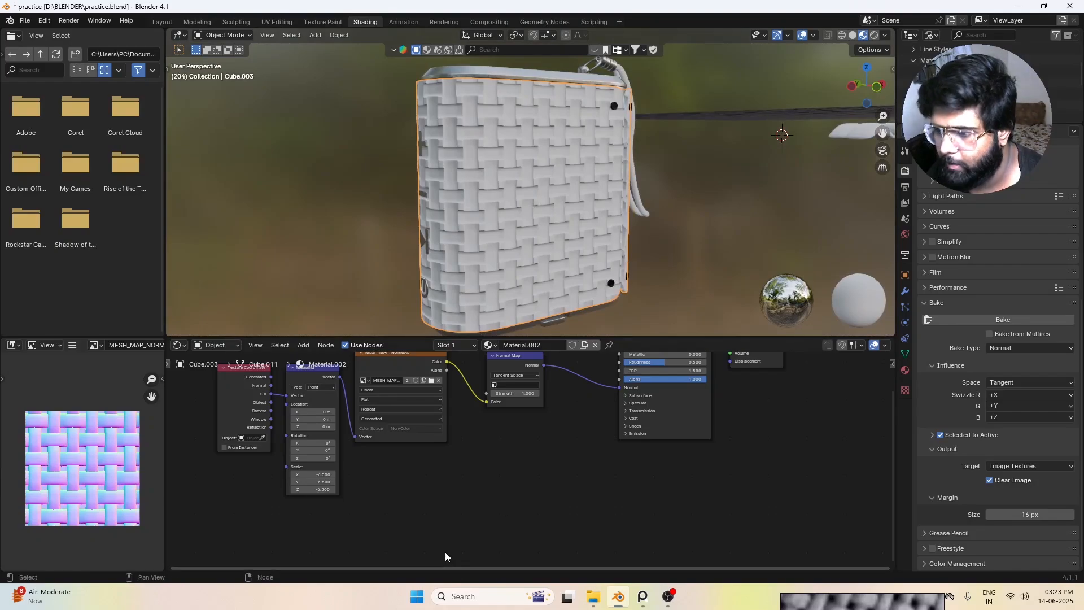
Step: Place the floating reference board beside the viewport and examine the black speaker's fabric colour
scroll(395, 435, down, 1)
middle_drag(395, 435, 502, 448)
scroll(503, 448, up, 2)
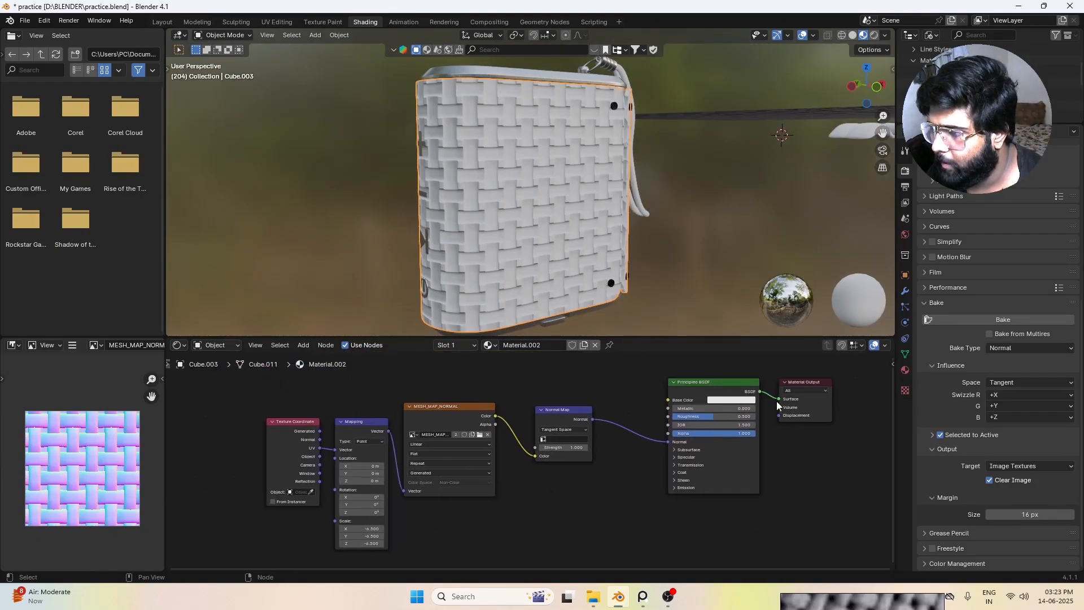
drag(859, 599, 896, 233)
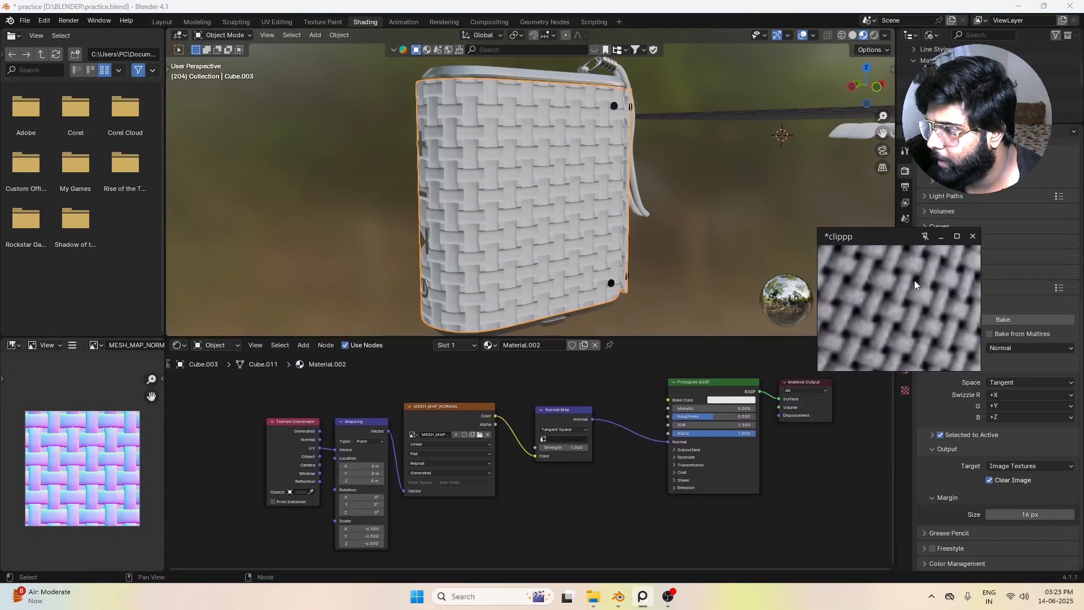
scroll(922, 300, down, 5)
scroll(922, 299, down, 3)
middle_drag(921, 296, 869, 316)
scroll(937, 324, down, 4)
scroll(886, 312, up, 4)
scroll(903, 313, down, 5)
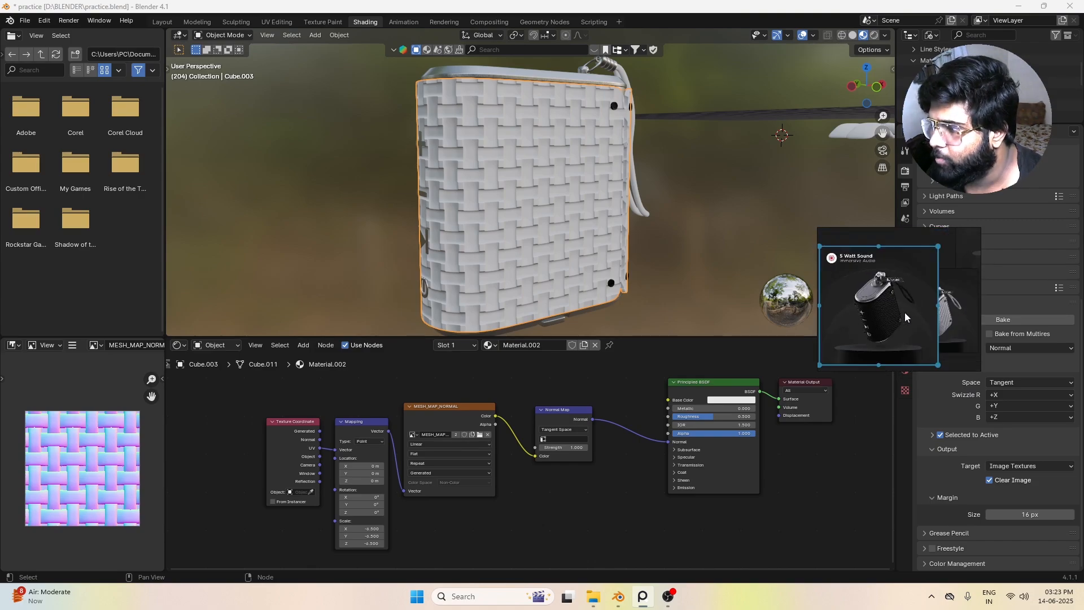
scroll(895, 312, up, 3)
scroll(894, 312, up, 2)
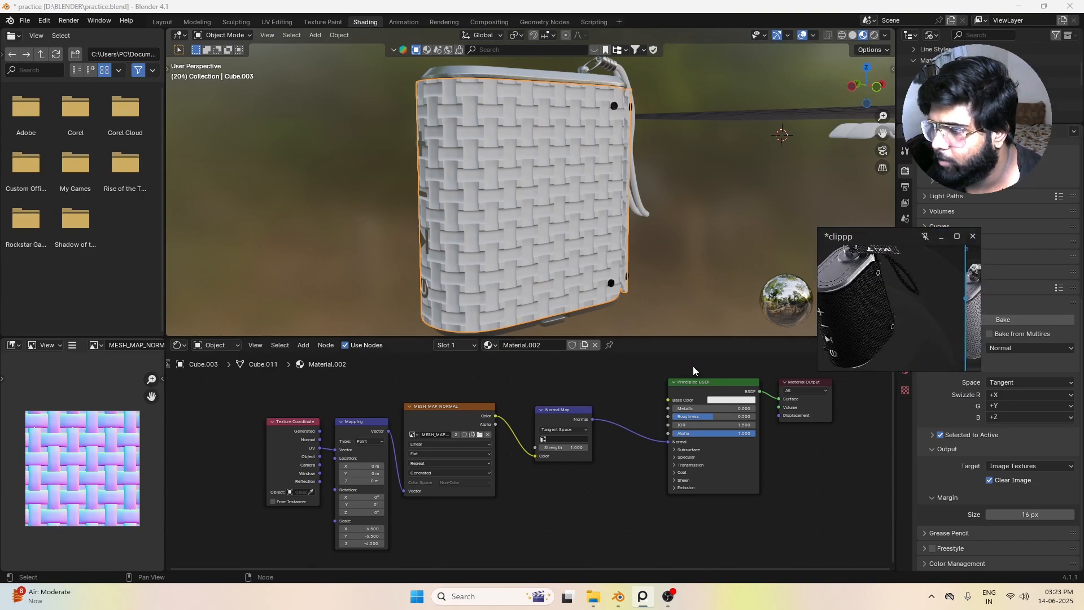
Step: Set the speaker body's Principled BSDF Base Color to black and lower its Roughness slightly
click(739, 404)
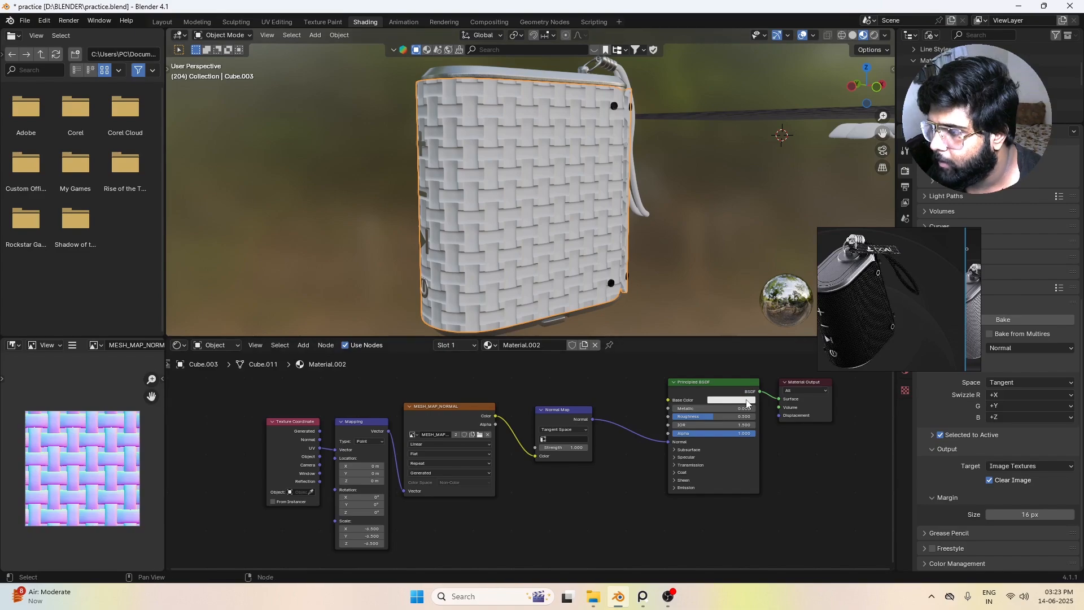
click(756, 399)
drag(785, 292, 785, 345)
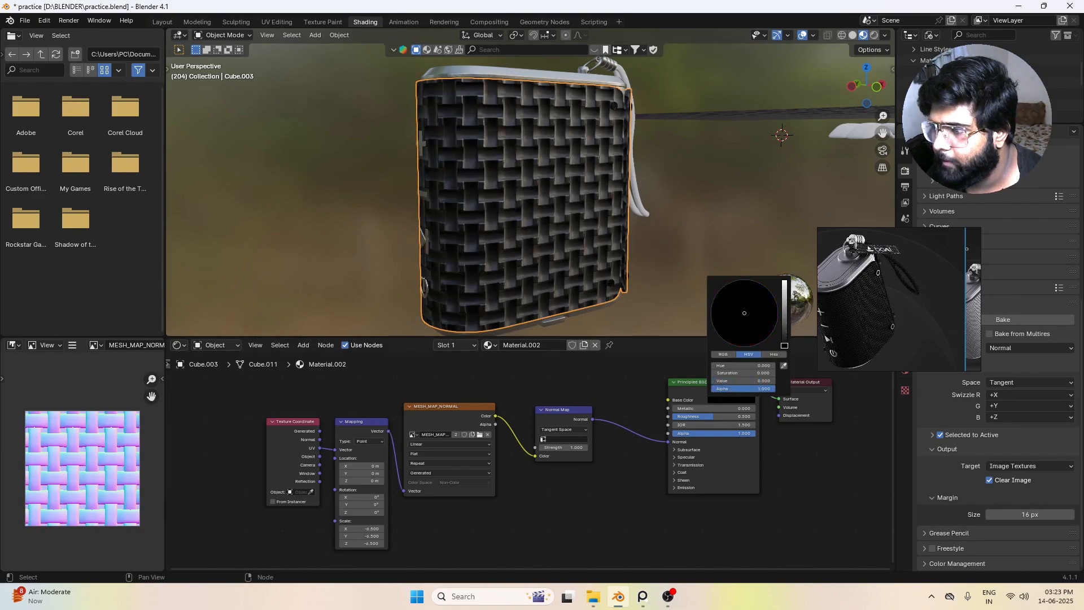
mouse_move(703, 414)
mouse_down()
mouse_move(717, 408)
mouse_move(685, 408)
mouse_up()
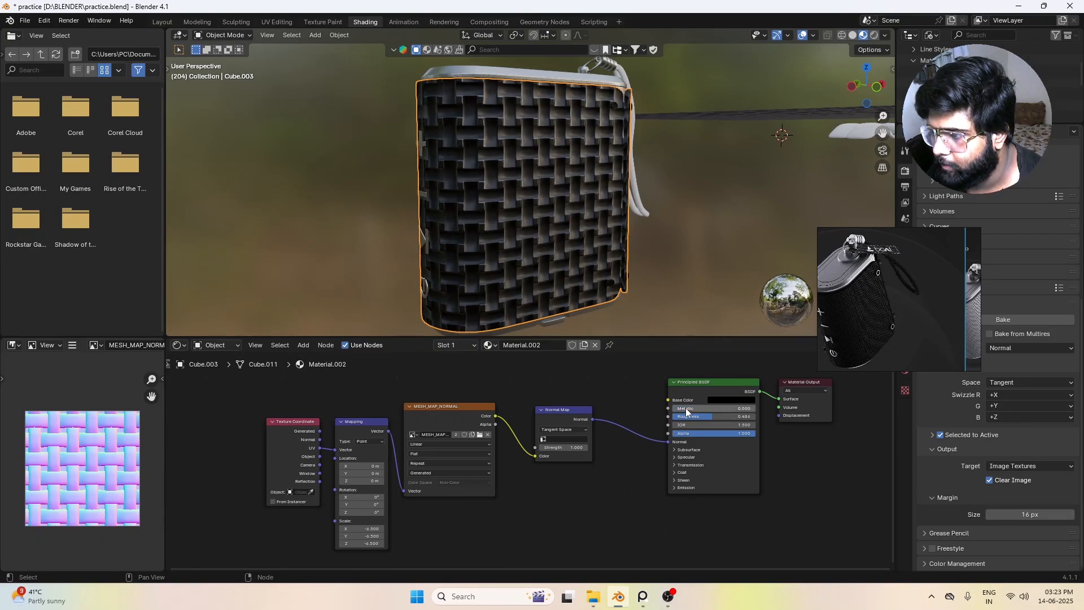
Step: Set the body material's Mapping Scale to -56.4 on X, Y and Z
scroll(442, 485, up, 3)
middle_drag(391, 499, 453, 455)
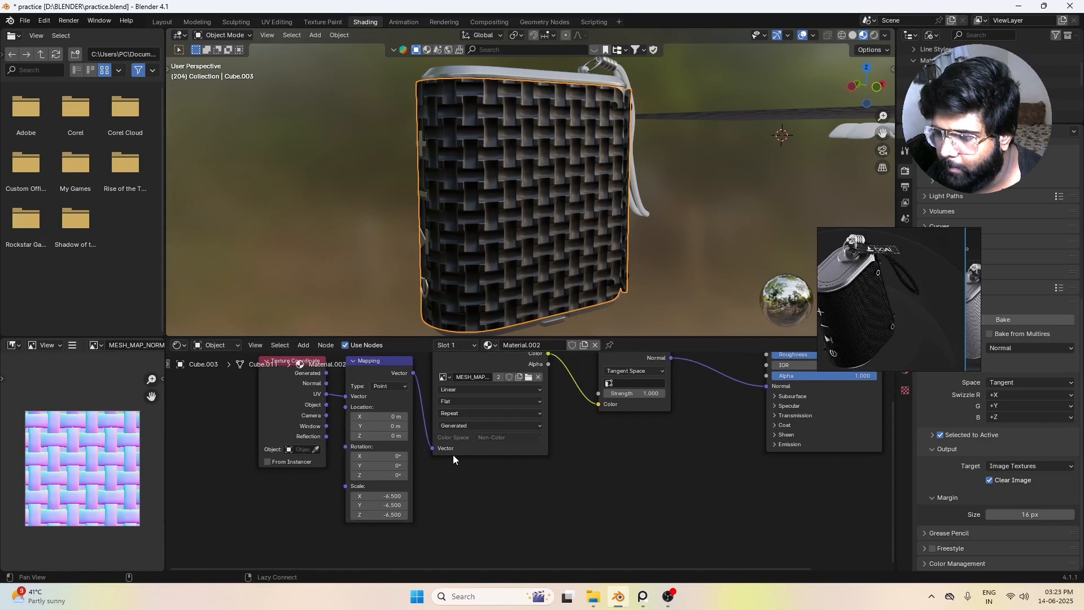
drag(374, 496, 265, 514)
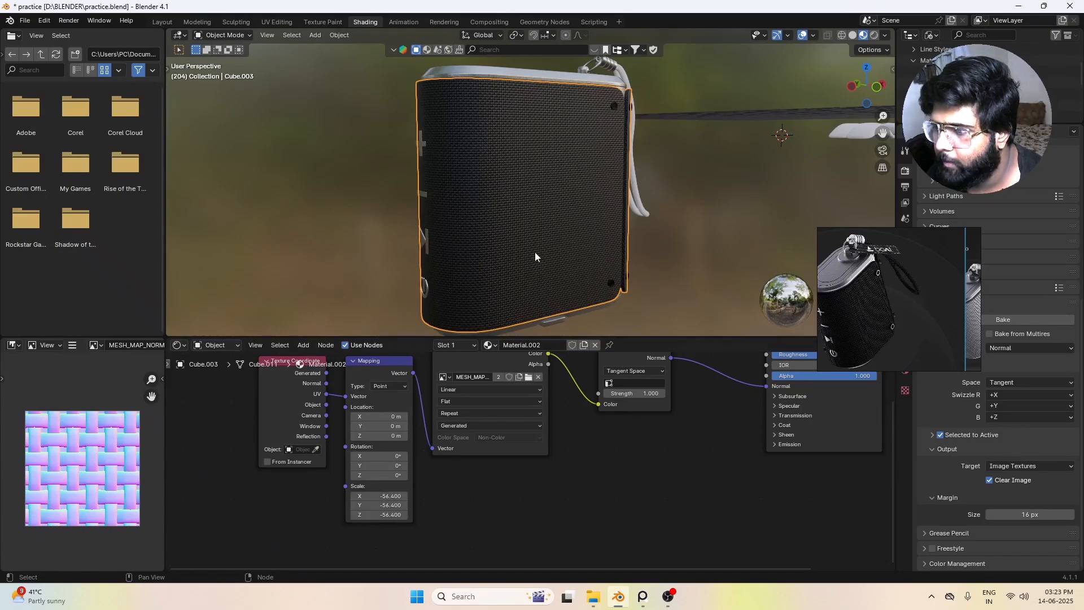
Step: Inspect the density and direction of the weave across the speaker body, up close and at full size
scroll(534, 248, up, 5)
scroll(536, 246, down, 3)
scroll(557, 232, up, 7)
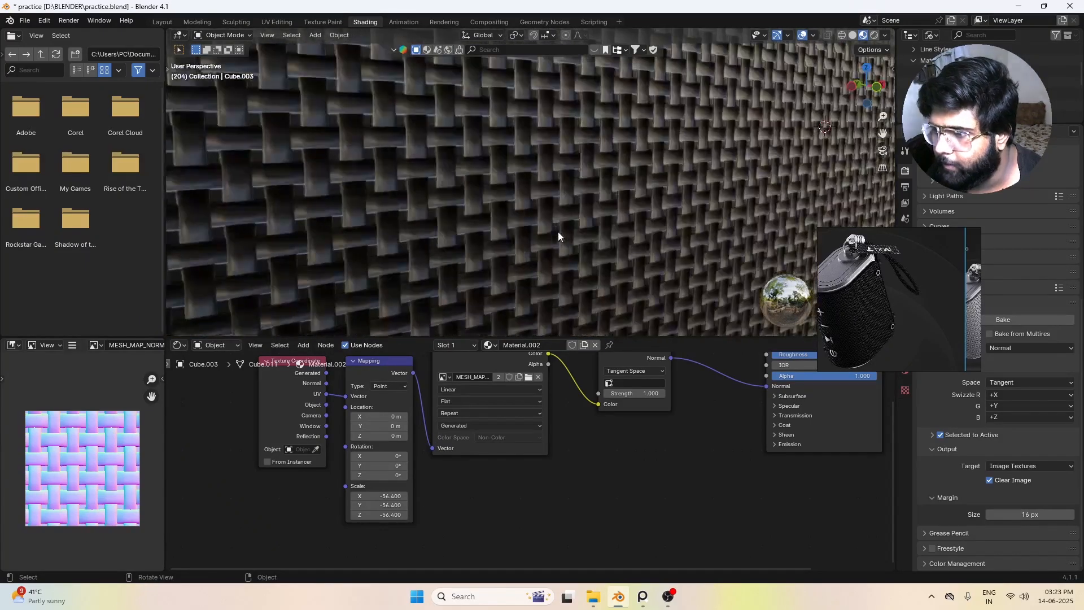
scroll(558, 232, down, 4)
scroll(672, 220, down, 8)
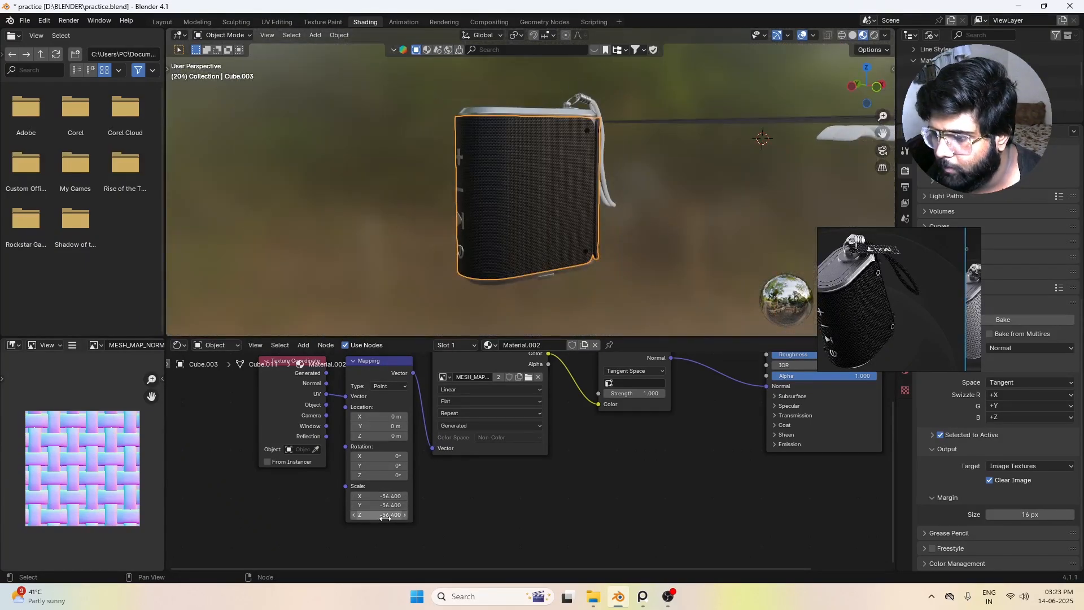
middle_drag(556, 215, 533, 228)
scroll(533, 228, up, 6)
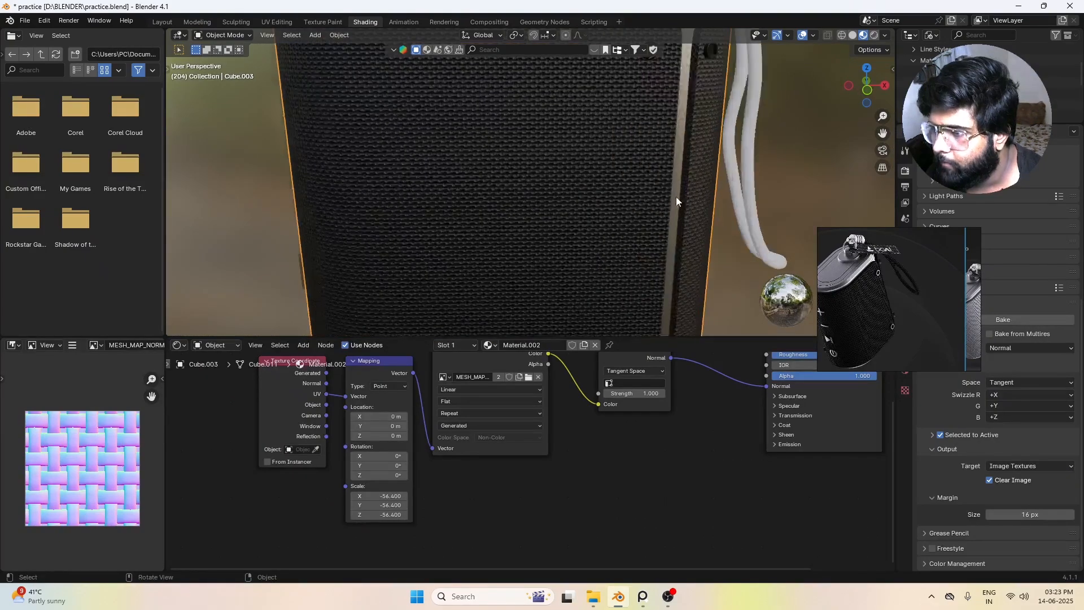
middle_drag(675, 196, 631, 181)
Step: Compare the body's weave close up with the fabric on the grey speaker in the reference board
scroll(635, 220, down, 5)
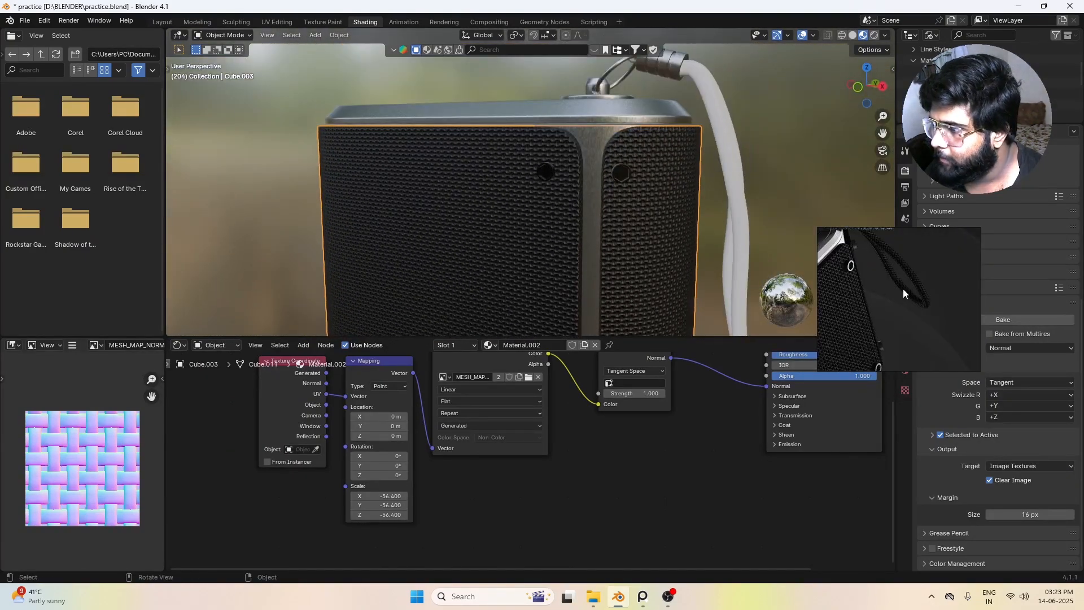
double_click(970, 309)
scroll(900, 297, up, 6)
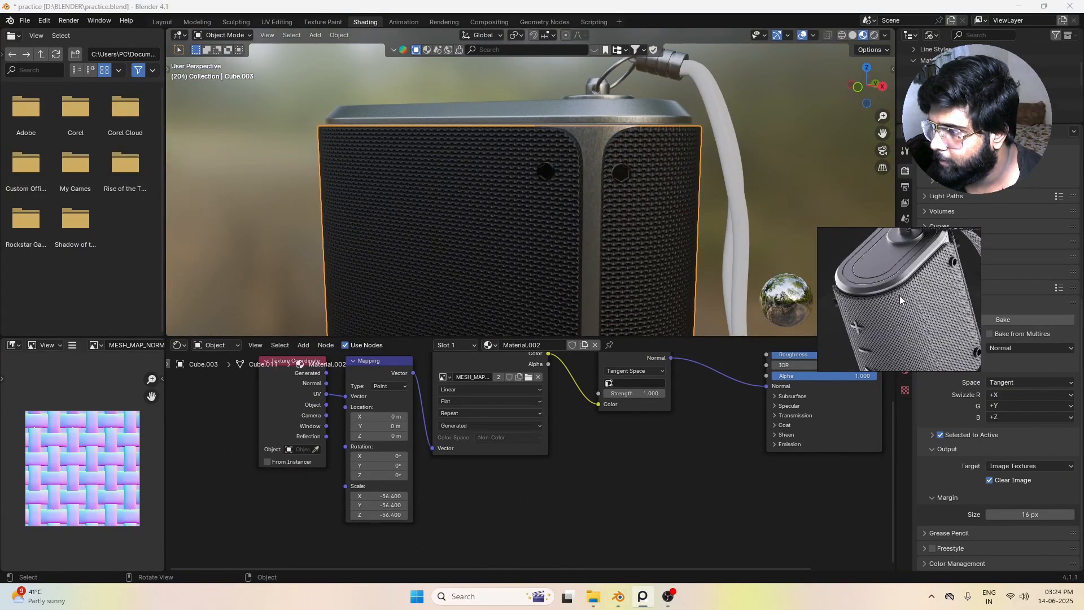
scroll(902, 297, up, 3)
middle_drag(814, 299, 670, 198)
scroll(558, 227, up, 6)
scroll(885, 284, down, 3)
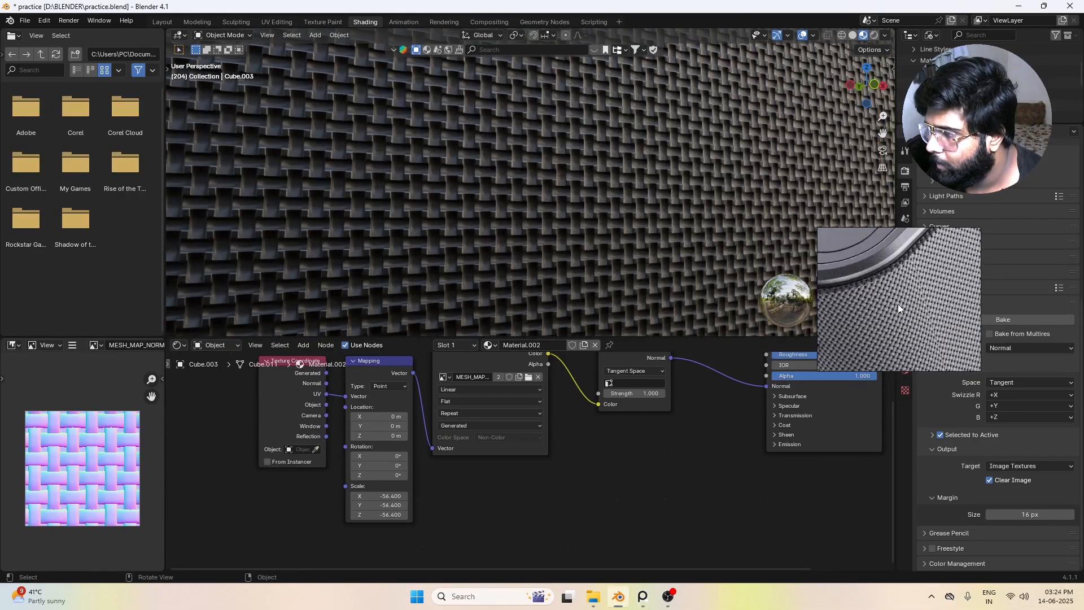
Step: Examine the weave angle and thread size in the reference close-up against the speaker body, both near and at full size
middle_drag(898, 304, 894, 286)
scroll(889, 280, down, 3)
scroll(899, 259, up, 4)
scroll(899, 271, down, 3)
scroll(901, 296, up, 3)
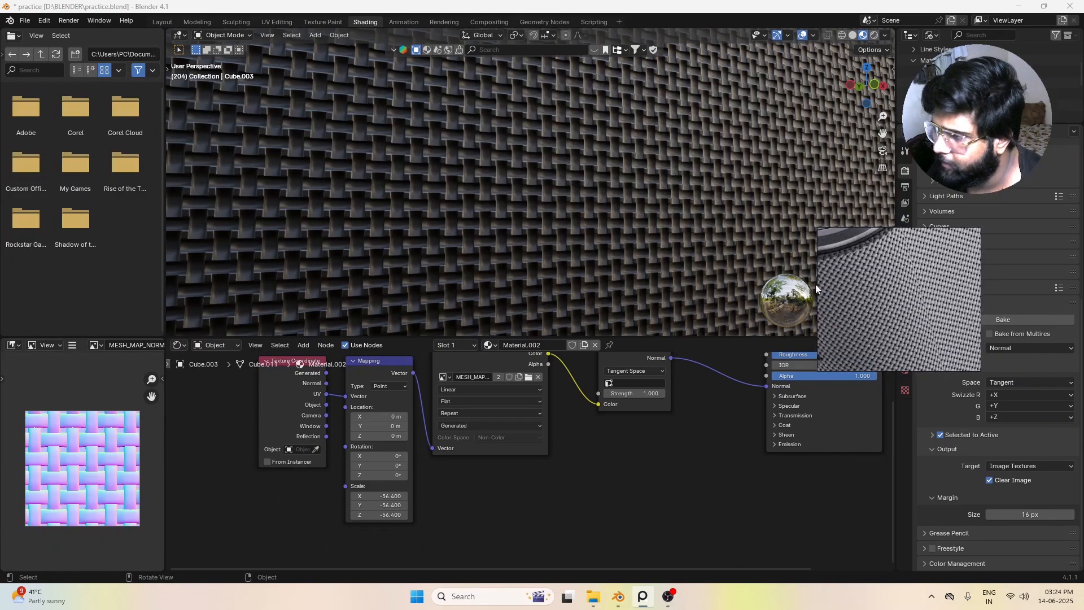
scroll(557, 124, down, 6)
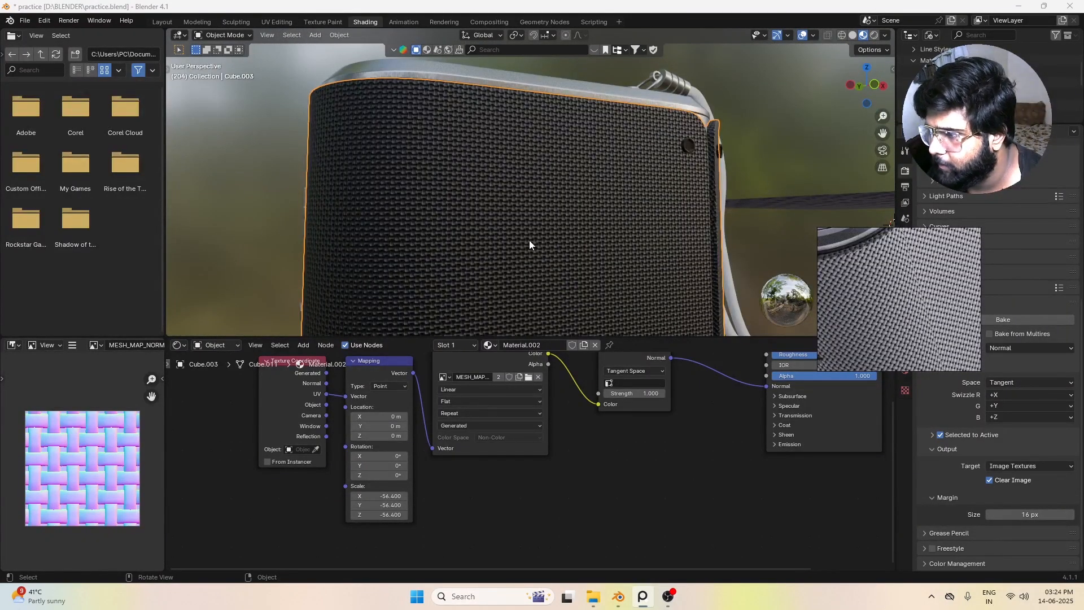
scroll(529, 244, up, 5)
scroll(893, 270, up, 2)
scroll(891, 316, down, 3)
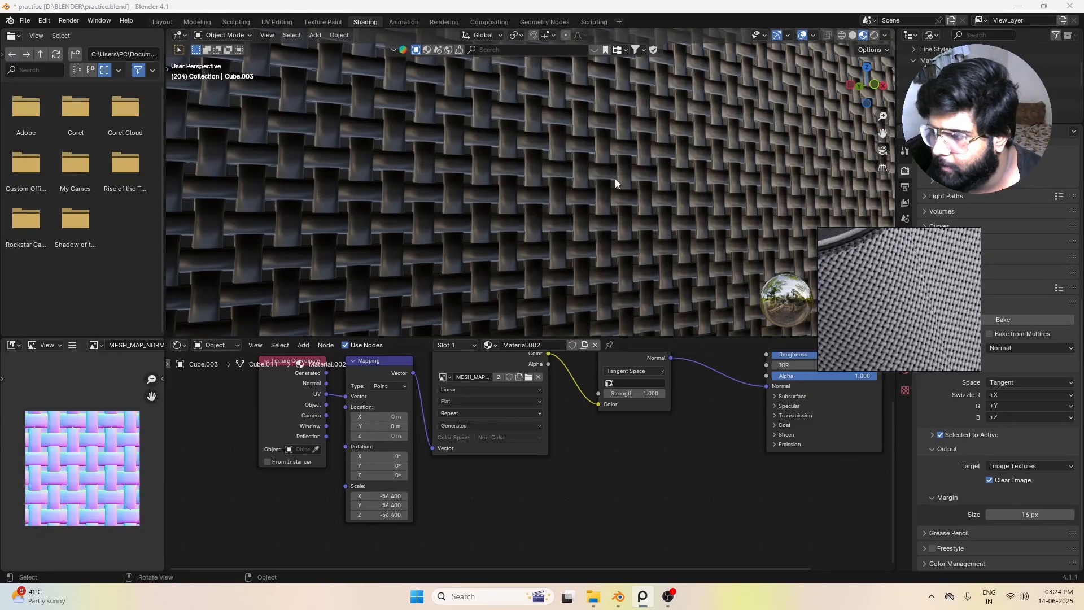
scroll(615, 181, down, 12)
middle_drag(587, 239, 550, 272)
scroll(547, 249, up, 6)
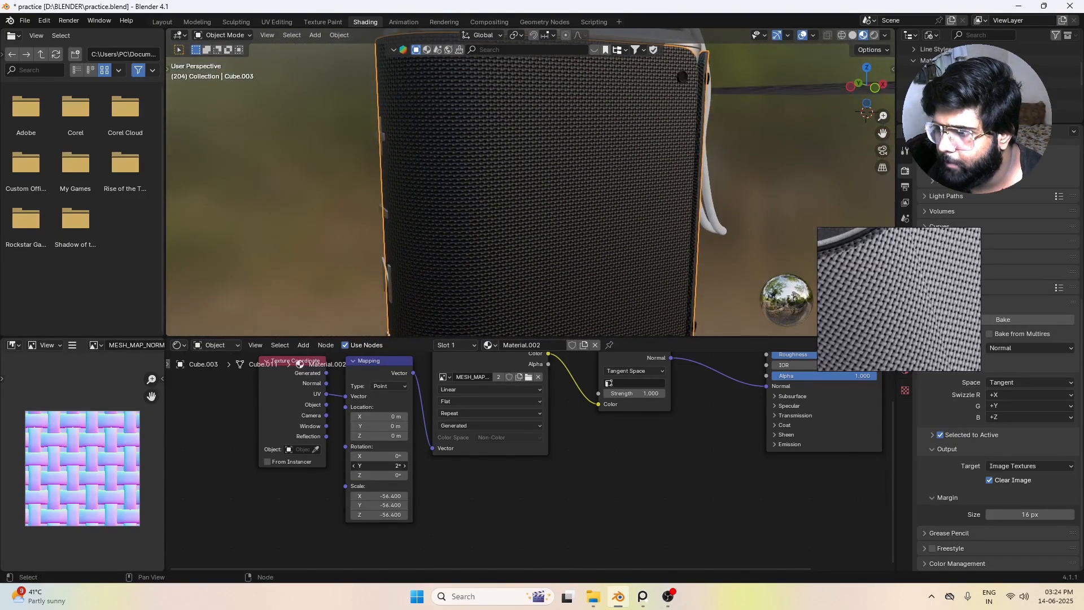
Step: Rotate the body material's weave by setting the Mapping node's Z Rotation to 41.4°, with X and Y at 0°
mouse_move(379, 465)
mouse_down()
mouse_move(422, 466)
mouse_move(385, 456)
mouse_move(363, 474)
mouse_move(394, 475)
mouse_up()
right_click(375, 466)
right_click(376, 456)
scroll(550, 192, up, 4)
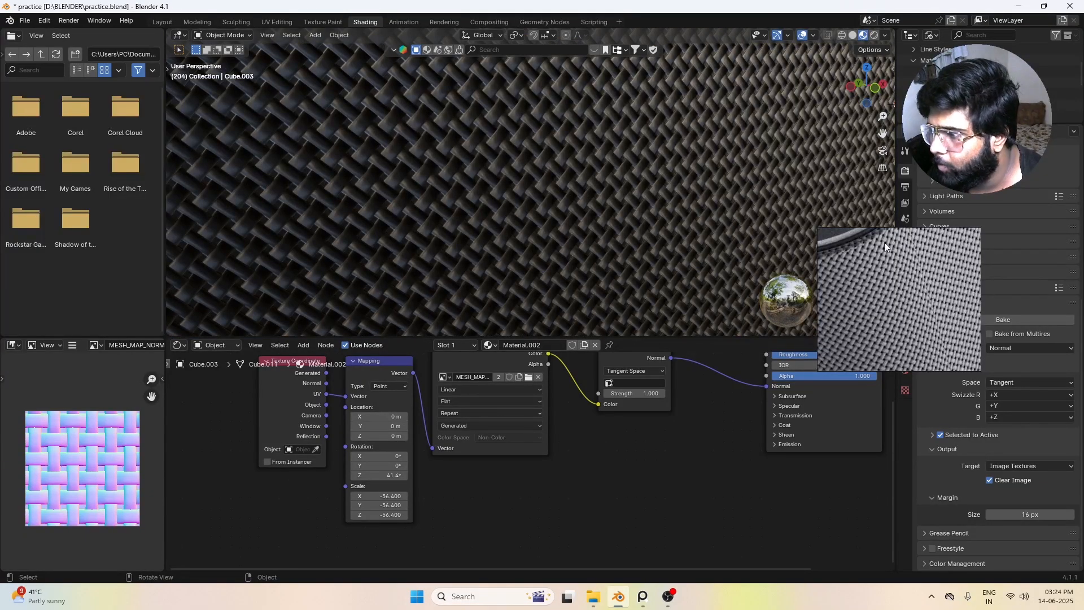
scroll(579, 199, down, 4)
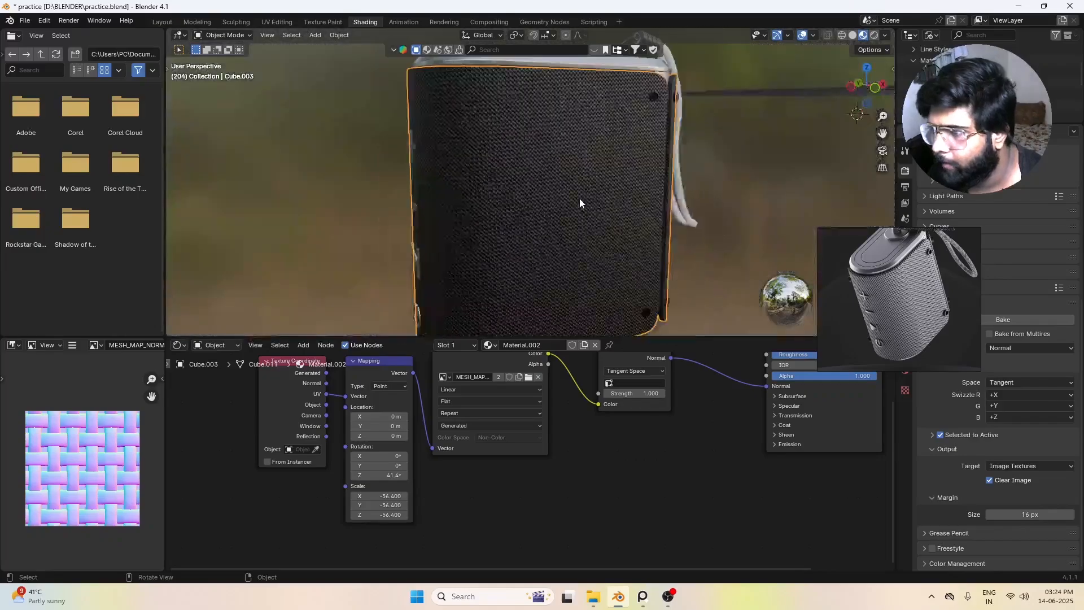
Step: Set the body material's Mapping Scale to -67.3 on X, Y and Z for a finer weave
scroll(579, 198, down, 5)
key(Tab)
key(Tab)
click(655, 207)
scroll(527, 157, up, 6)
middle_drag(527, 157, 570, 186)
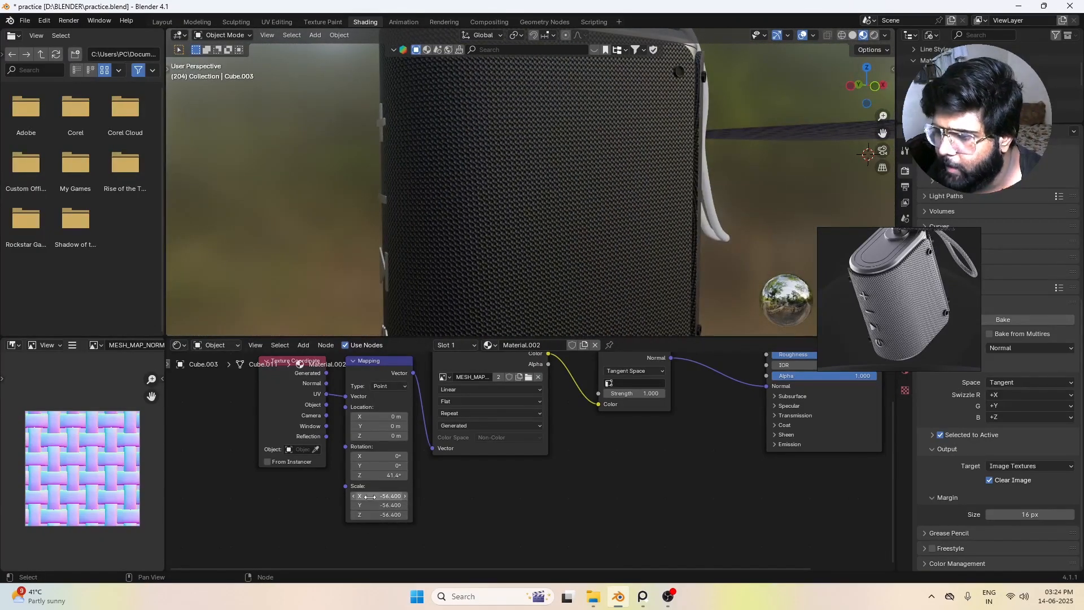
mouse_move(369, 496)
mouse_down()
mouse_move(395, 496)
mouse_move(357, 496)
mouse_up()
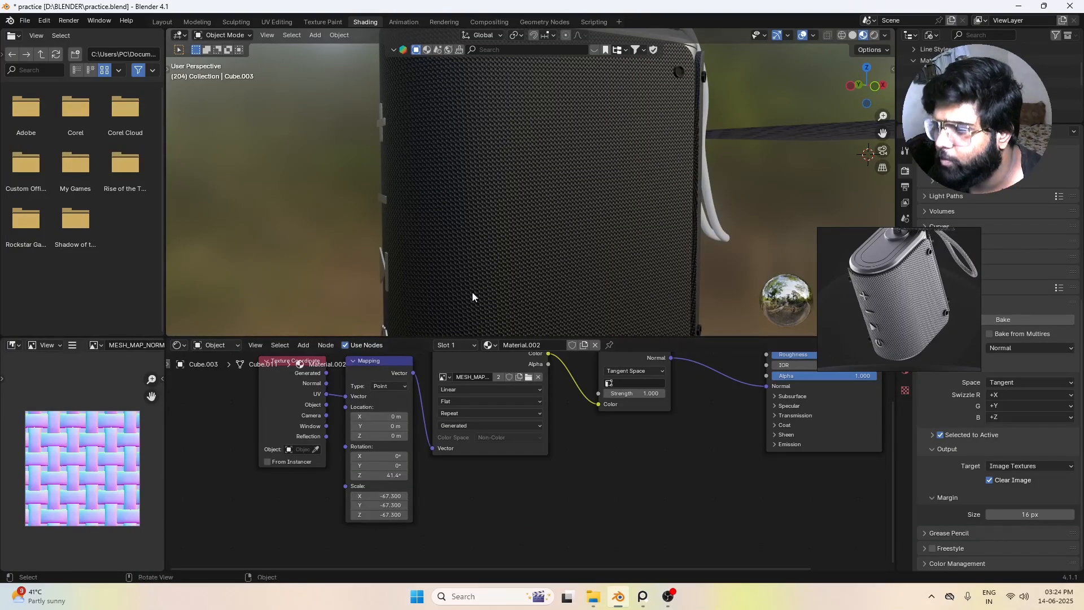
scroll(472, 292, down, 5)
middle_drag(658, 238, 588, 210)
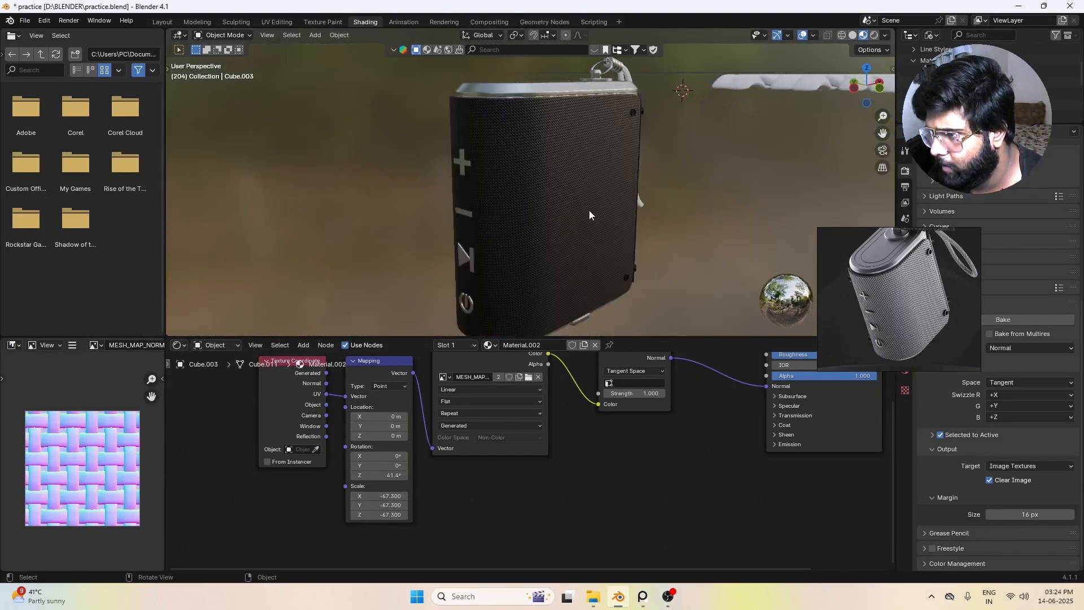
Step: Change the body's Principled BSDF to a grey Base Color, with Metallic about 0.88 and Roughness 0.286
click(587, 209)
scroll(728, 386, down, 4)
middle_drag(735, 396, 641, 435)
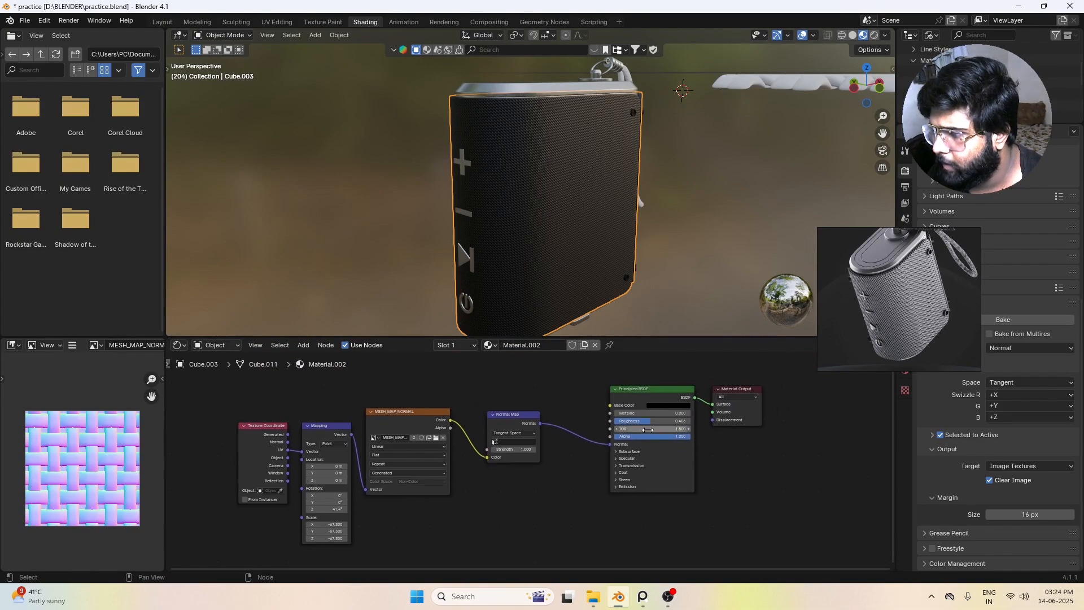
scroll(649, 428, up, 3)
click(693, 392)
drag(769, 325, 766, 290)
drag(679, 400, 659, 413)
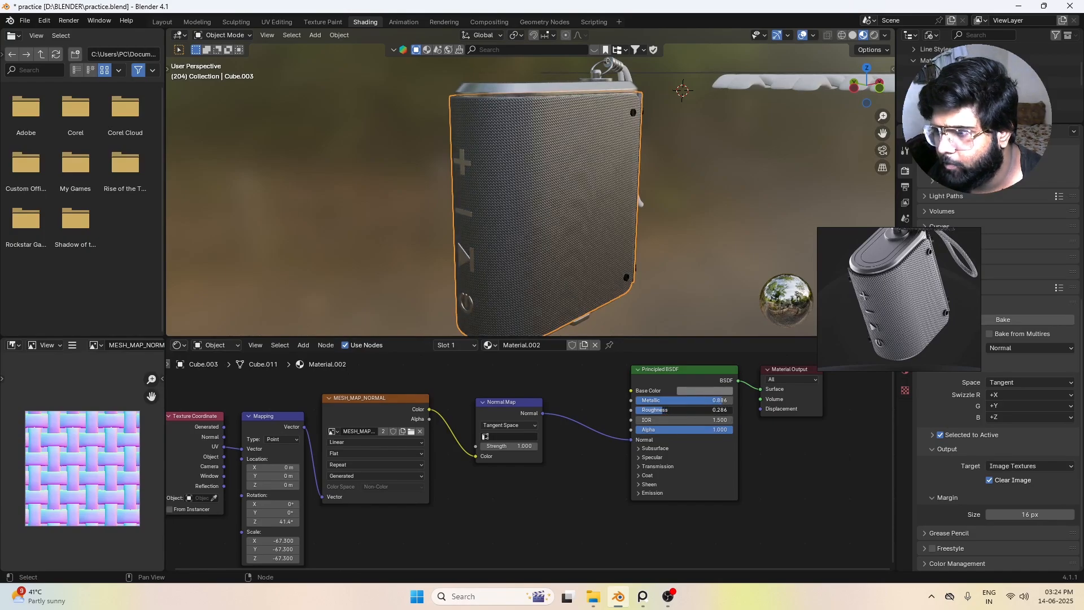
Step: Inspect the grey metallic weave on the front, side and back of the body, along with the untextured strap
scroll(508, 206, up, 4)
middle_drag(508, 205, 490, 180)
scroll(489, 177, down, 5)
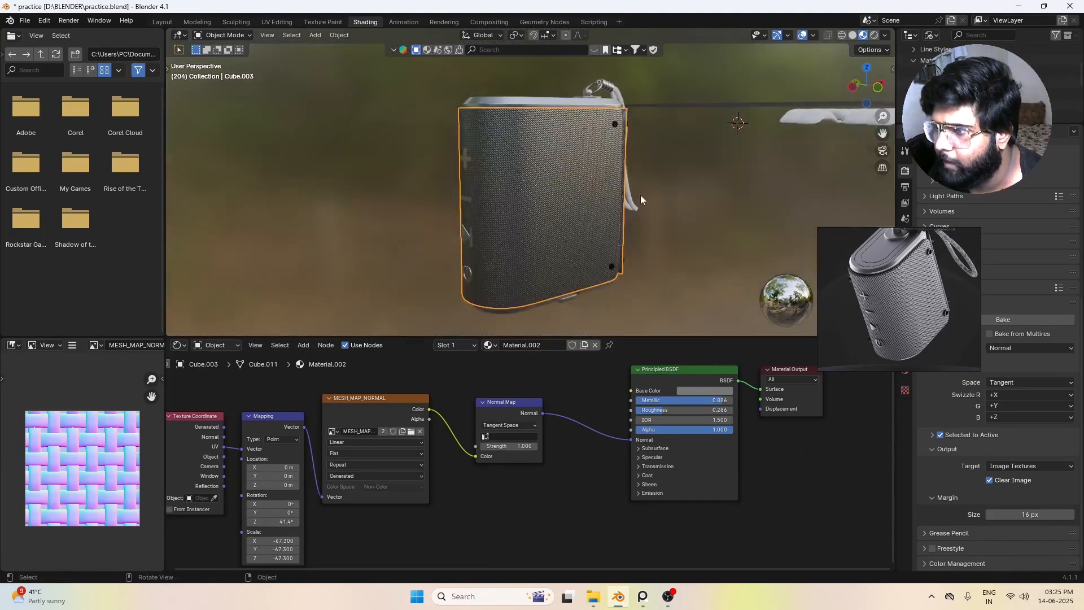
click(640, 195)
middle_drag(553, 160, 358, 196)
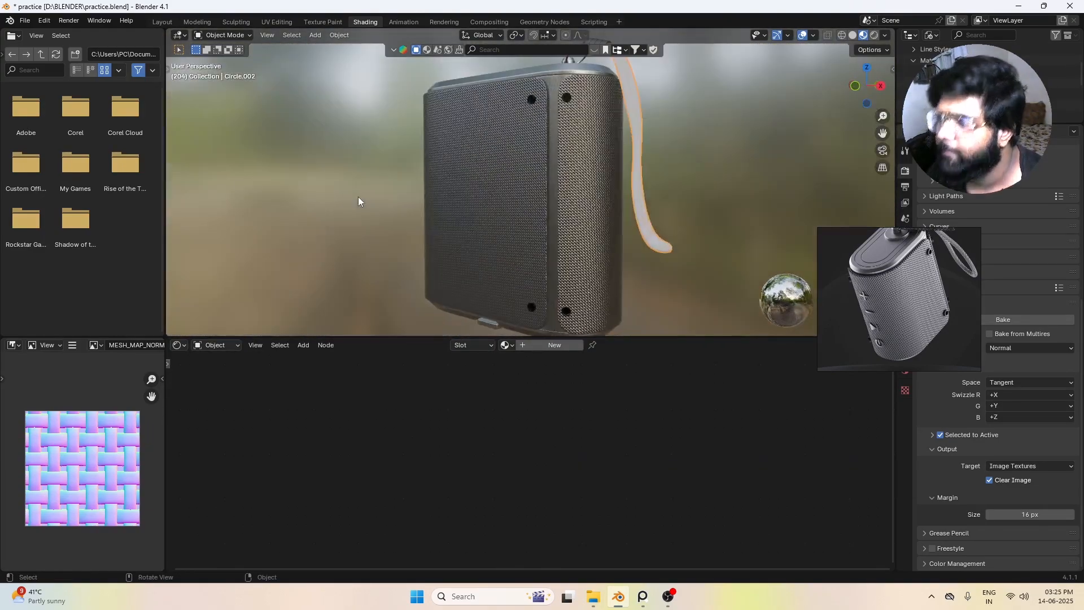
scroll(726, 195, down, 2)
middle_drag(530, 171, 562, 177)
scroll(627, 158, up, 2)
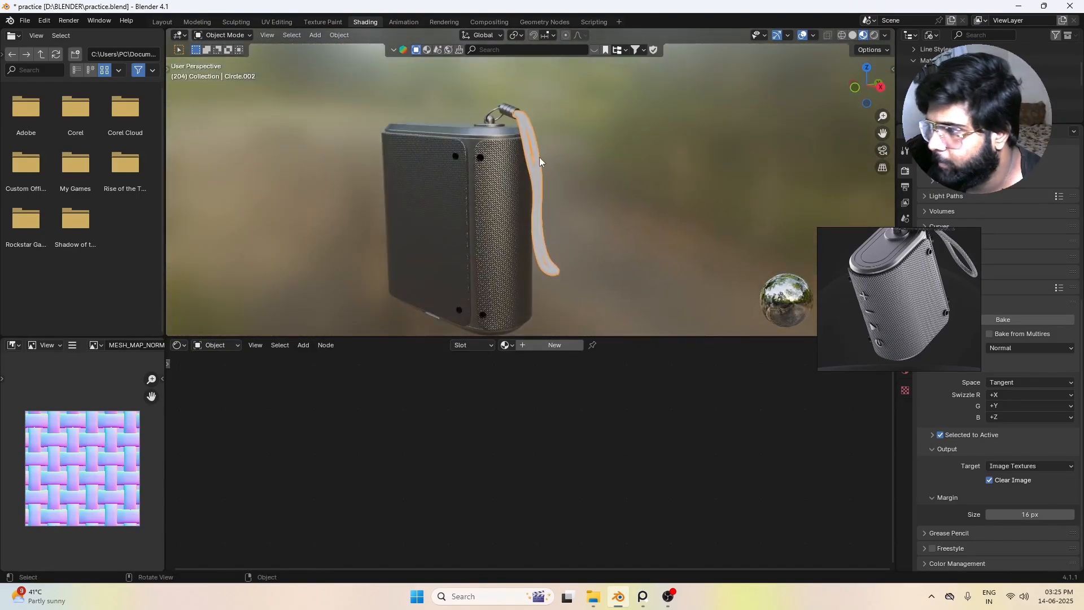
Step: Copy the body's texture coordinate, mapping, image and normal map nodes into a new strap material and connect them to the Principled BSDF's Normal
click(430, 219)
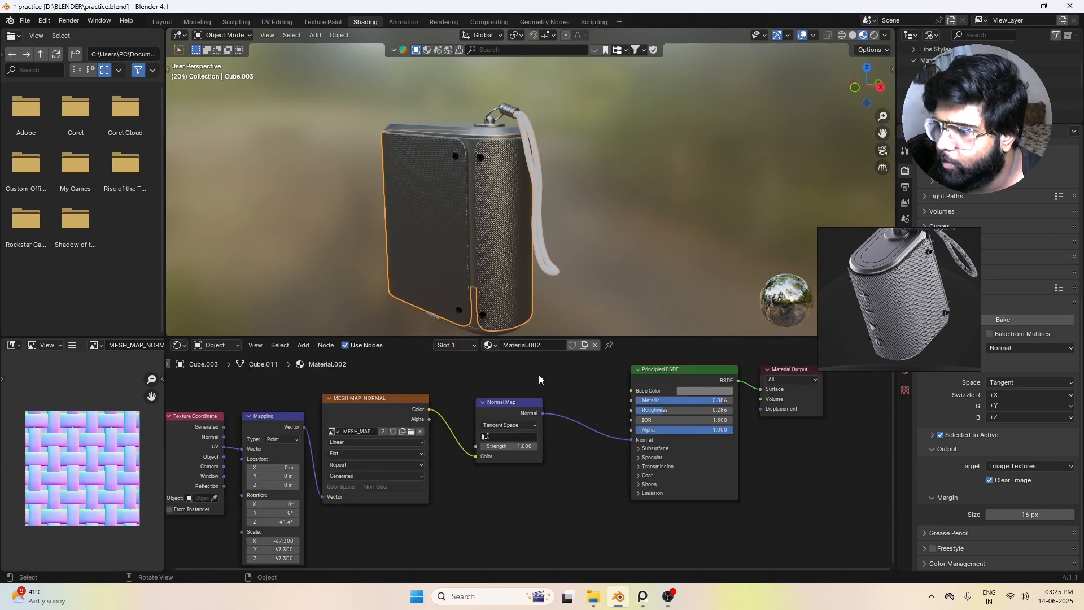
scroll(594, 458, down, 3)
drag(316, 404, 563, 503)
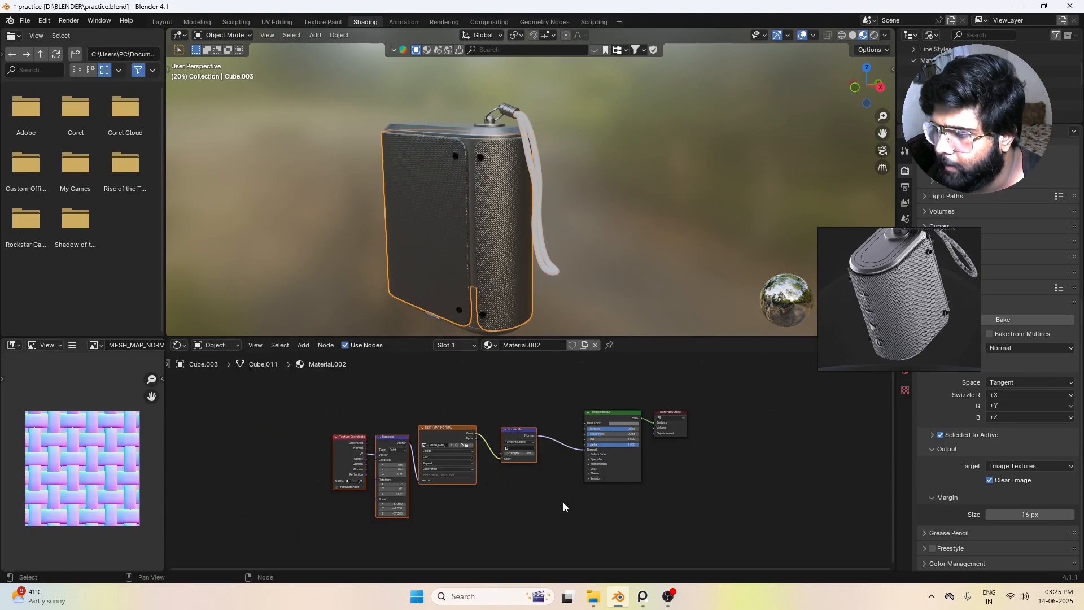
click(539, 171)
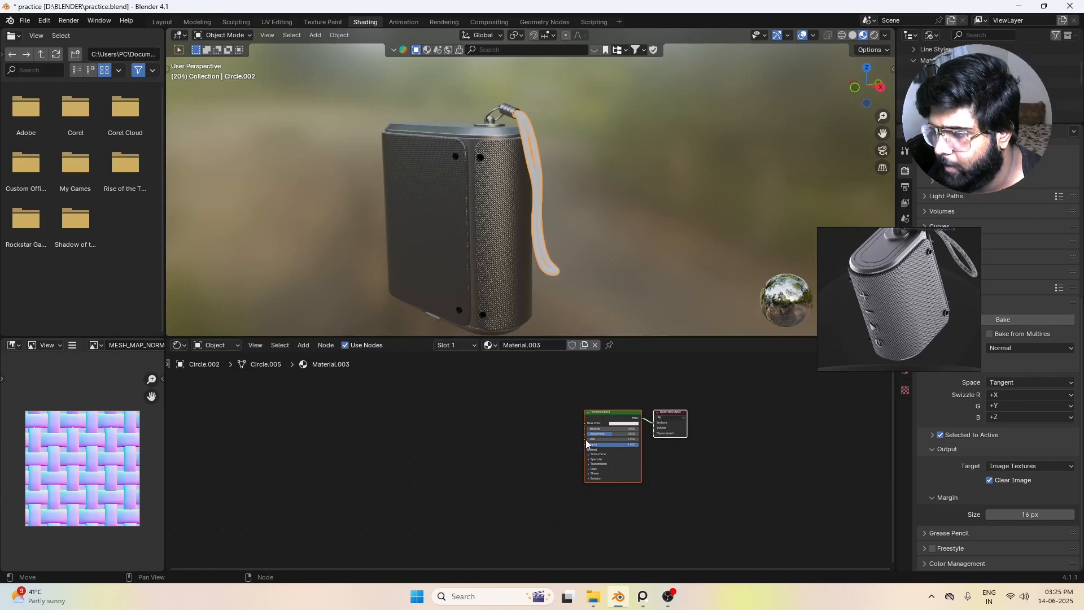
key(ctrl+v)
drag(400, 408, 565, 541)
mouse_move(564, 449)
mouse_down()
mouse_move(500, 439)
mouse_move(581, 448)
mouse_up()
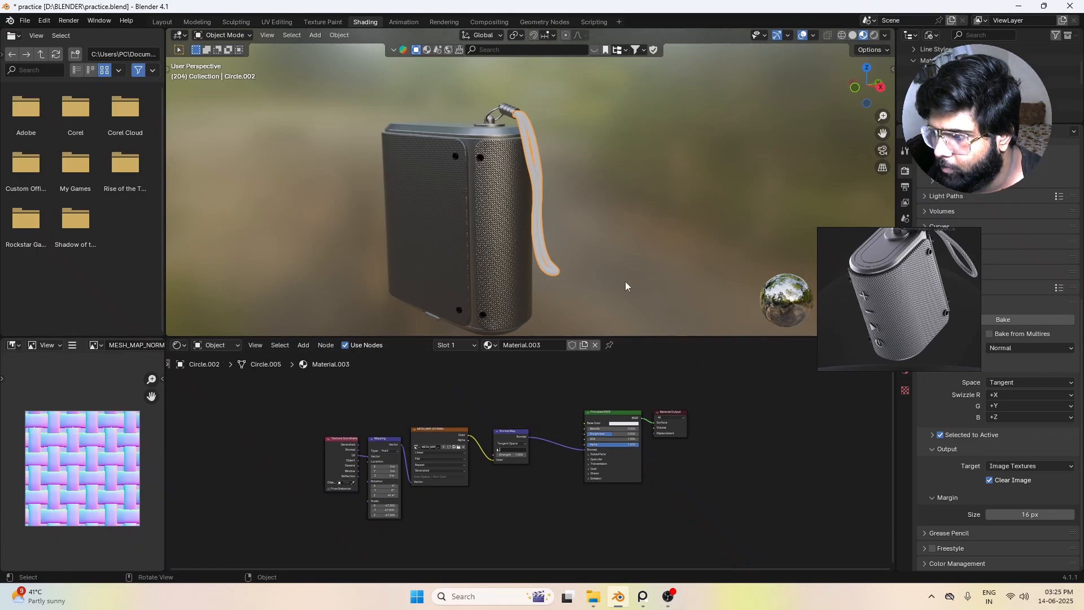
Step: Isolate the wrist strap, mark a UV seam along its inner edge loop, and return to the full scene
scroll(617, 211, up, 4)
click(617, 212)
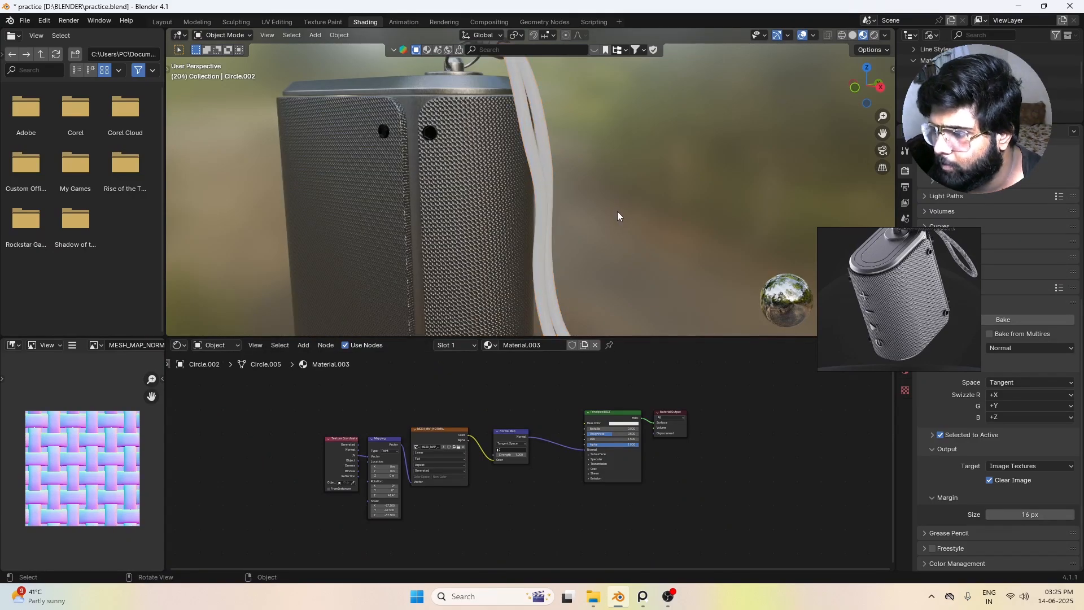
middle_drag(618, 212, 557, 153)
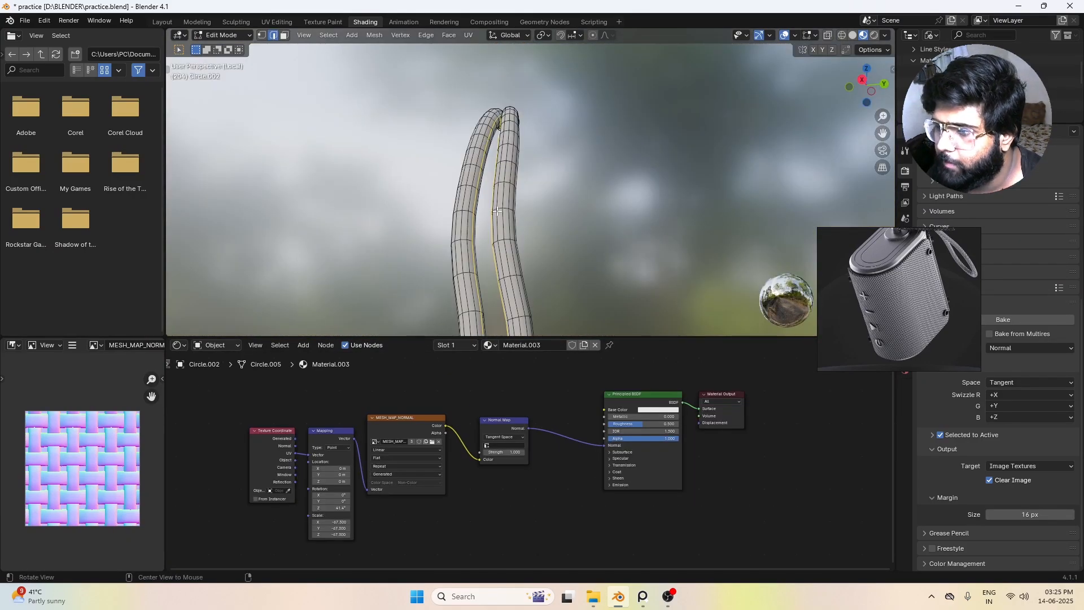
middle_drag(565, 225, 596, 325)
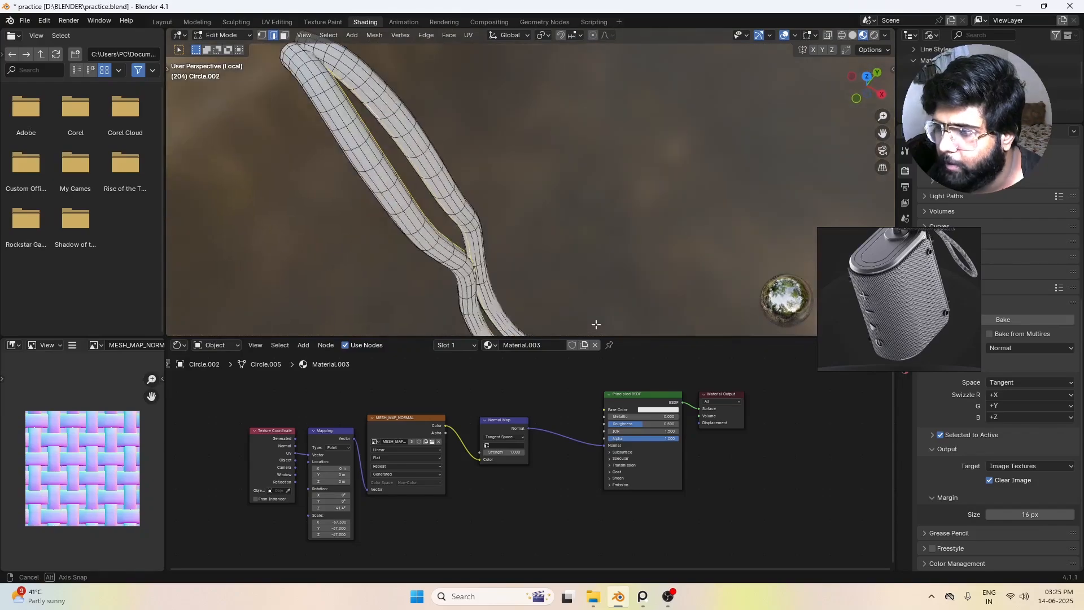
key(m)
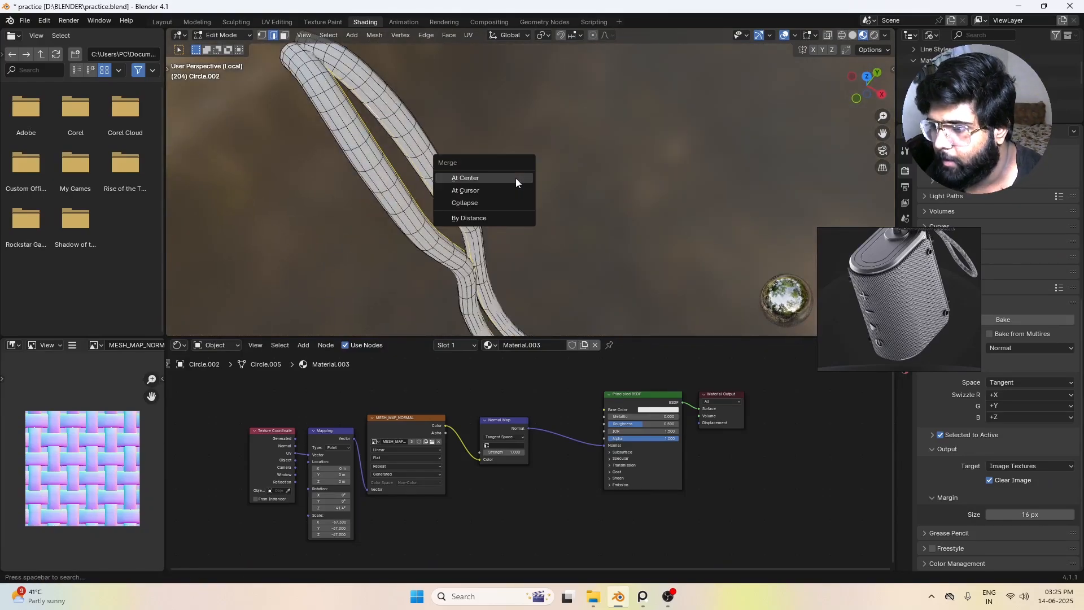
right_click(587, 157)
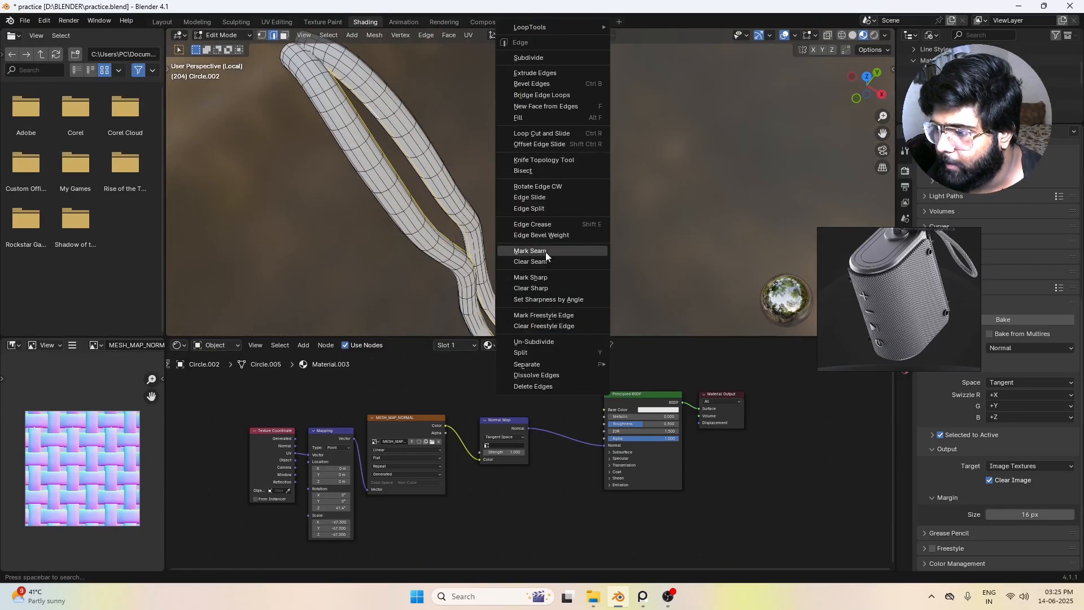
click(530, 250)
scroll(407, 154, down, 4)
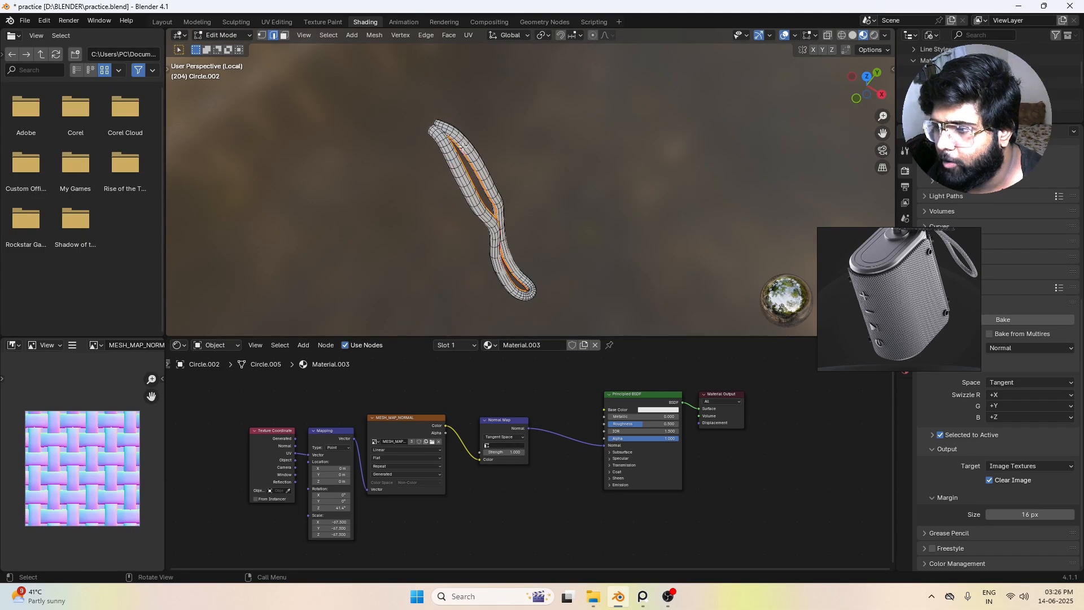
scroll(530, 205, down, 3)
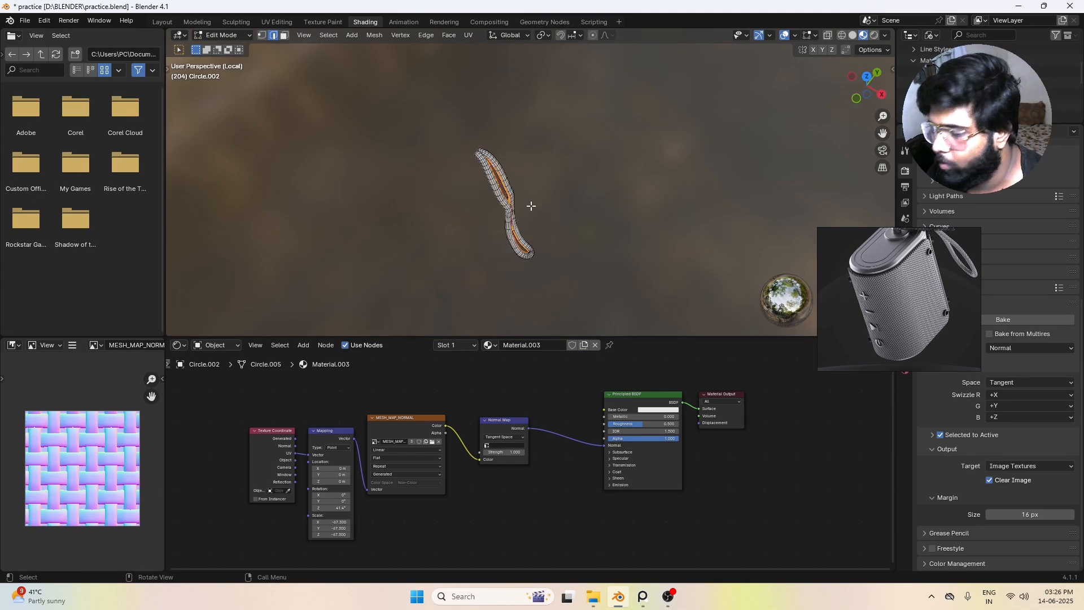
key(slash)
Step: Unwrap the entire strap mesh using the marked seam and return to Object Mode
scroll(530, 208, down, 5)
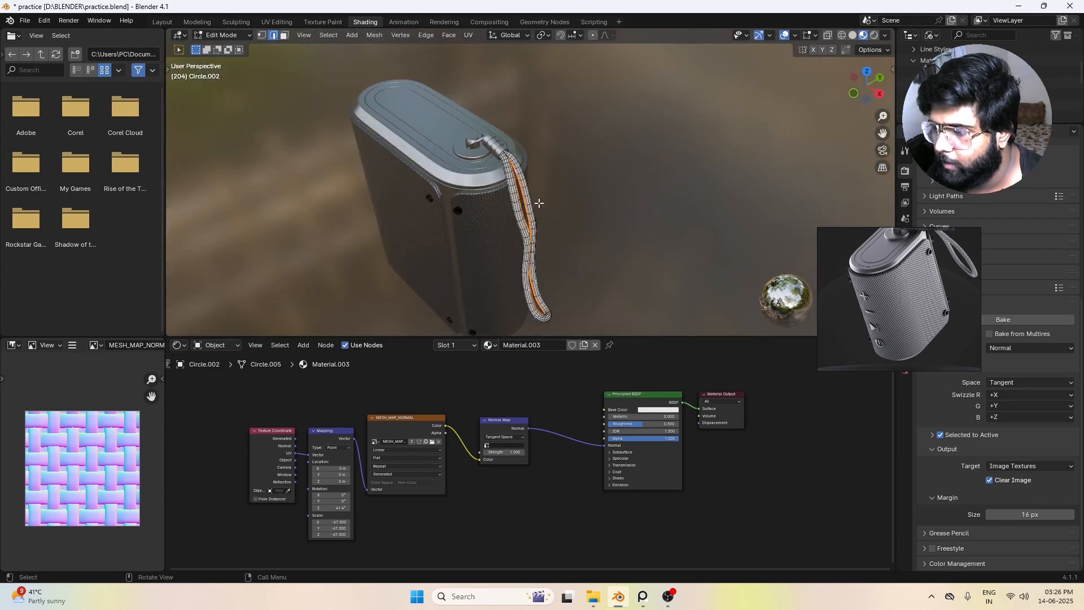
key(a)
key(u)
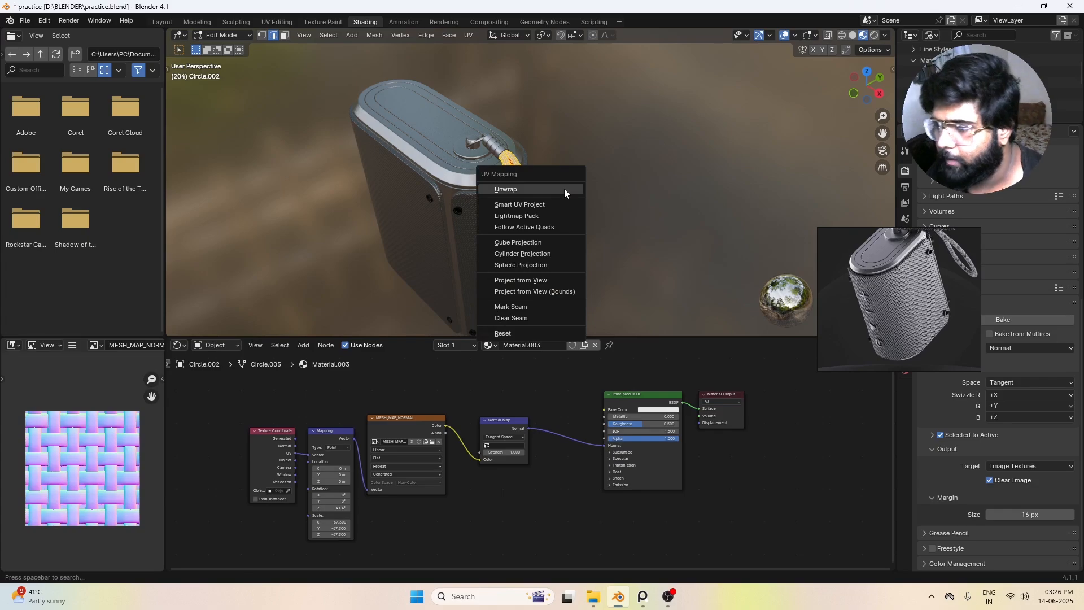
click(563, 188)
click(630, 204)
key(Tab)
Step: Set the strap material's Mapping Scale to -10.9 on X, Y and Z and its Base Color to black
scroll(621, 223, down, 3)
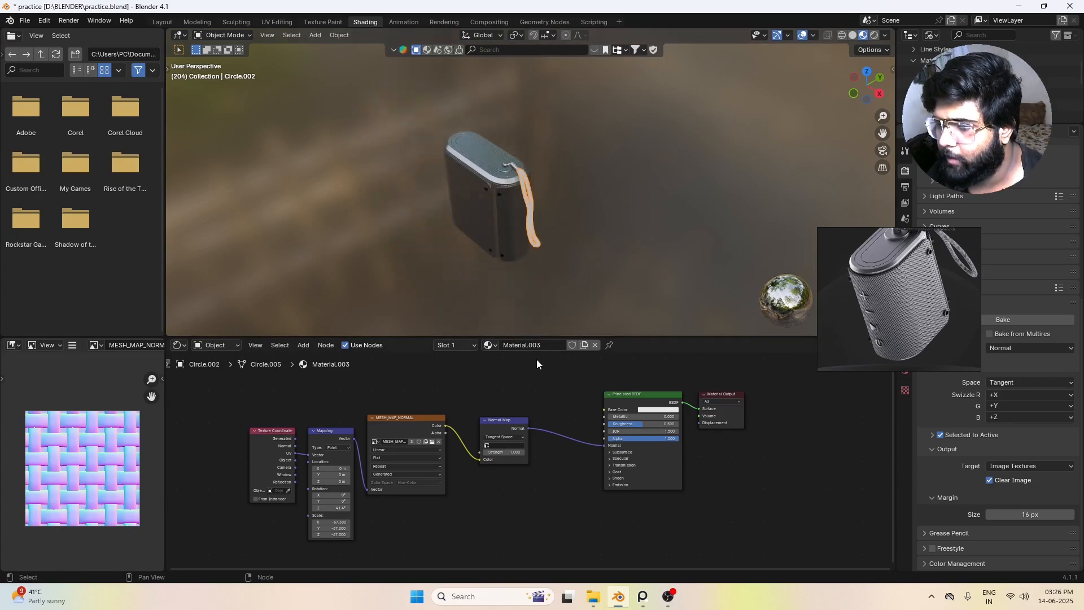
middle_drag(553, 208, 446, 533)
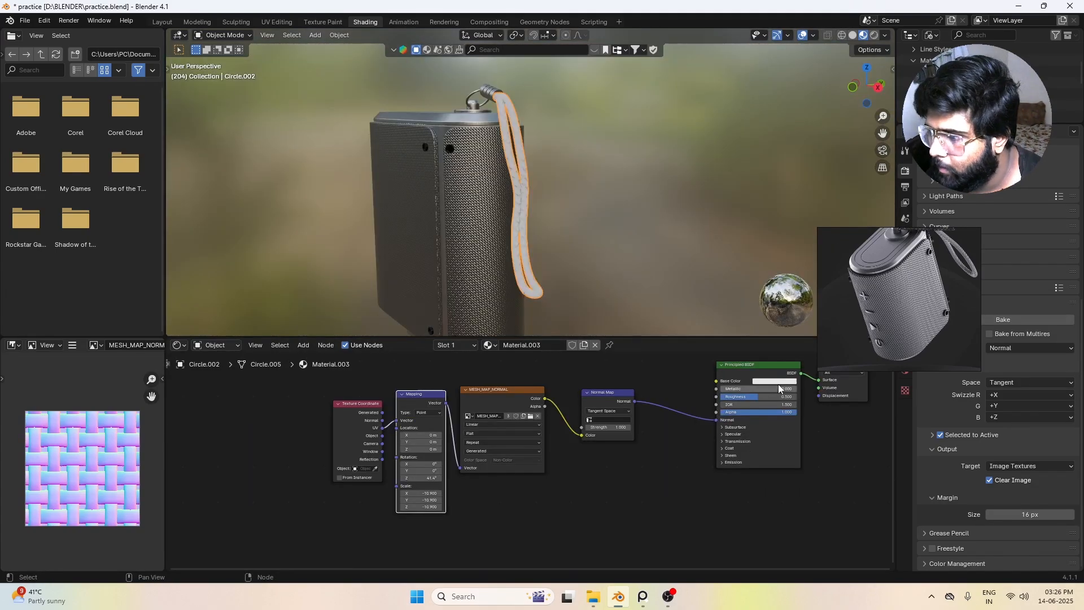
click(776, 382)
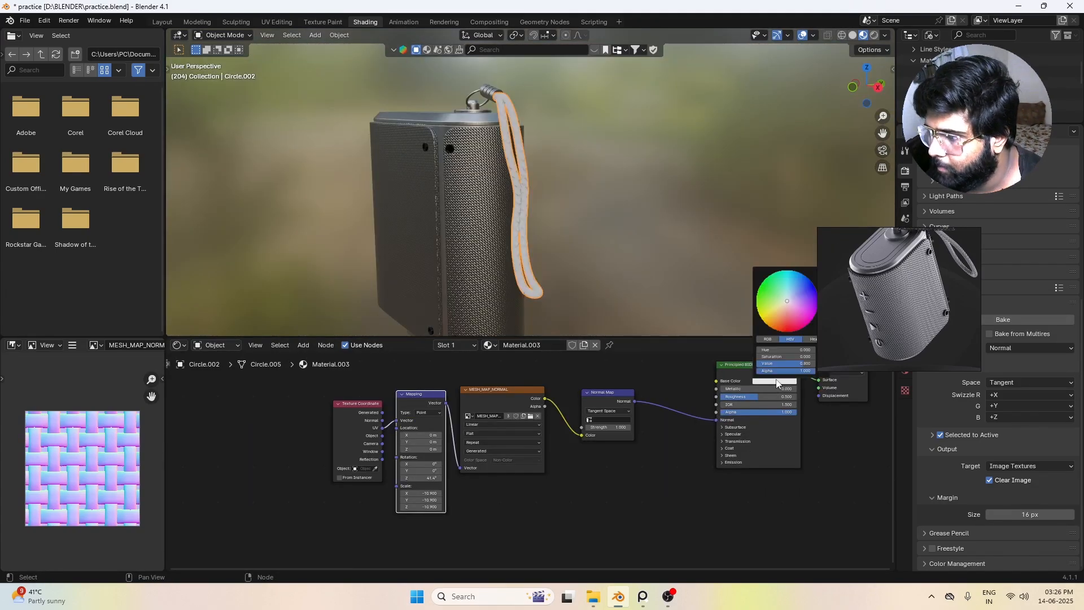
drag(842, 237, 917, 289)
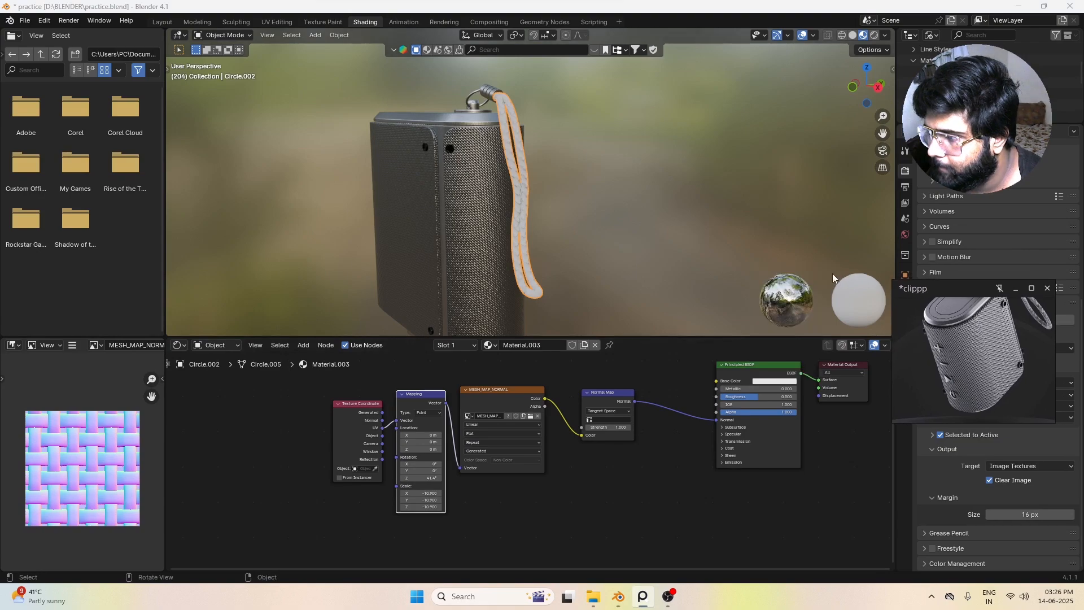
click(786, 383)
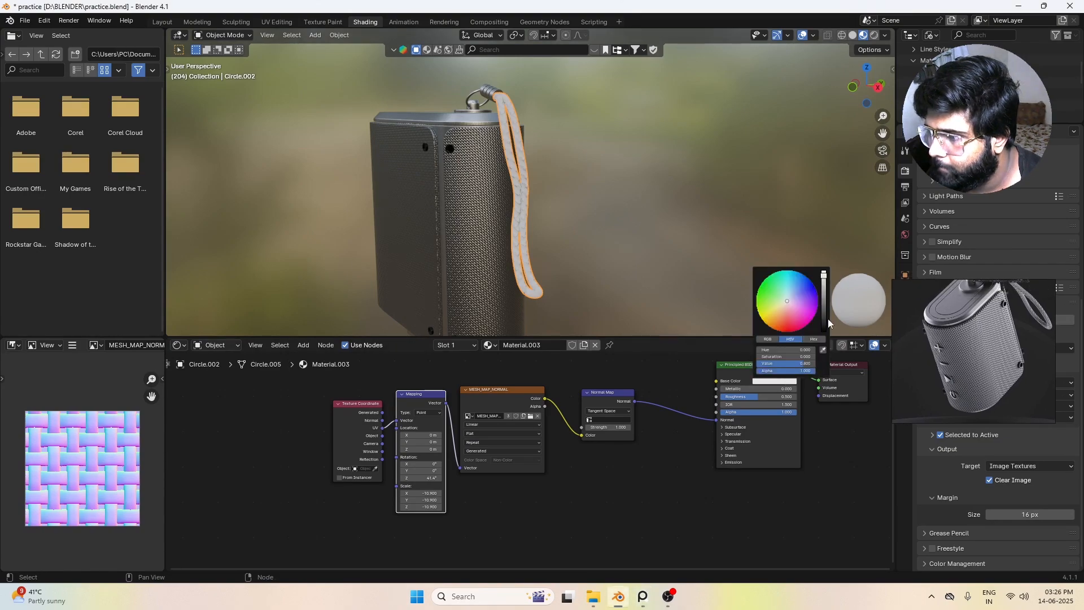
drag(826, 322, 824, 332)
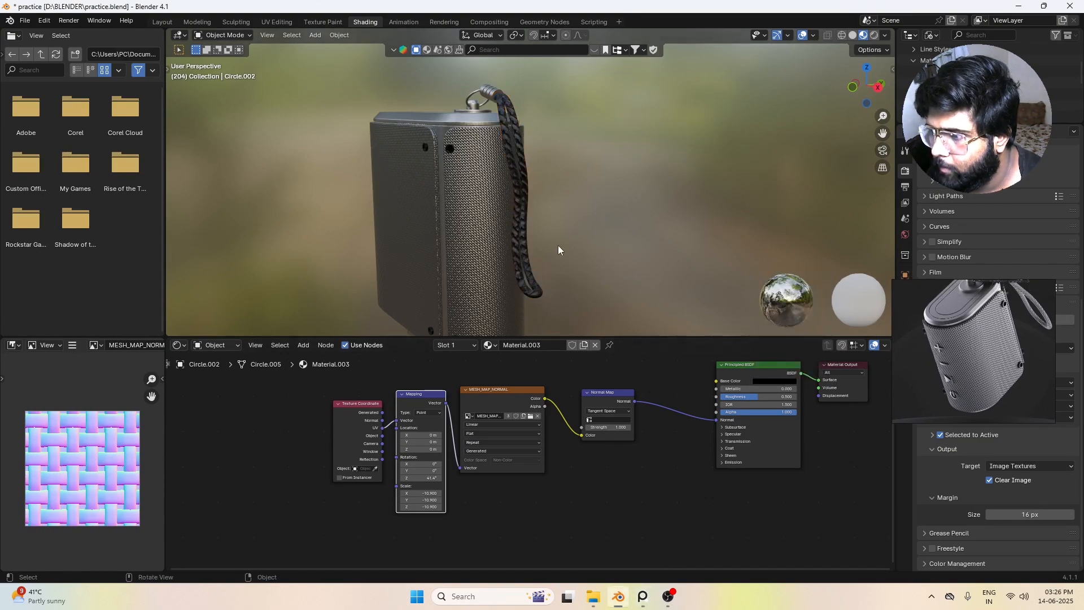
Step: Lighten the strap's Base Color to grey, set Metallic to 0.518 and Roughness to 0.750, and check its braided look
scroll(542, 229, up, 3)
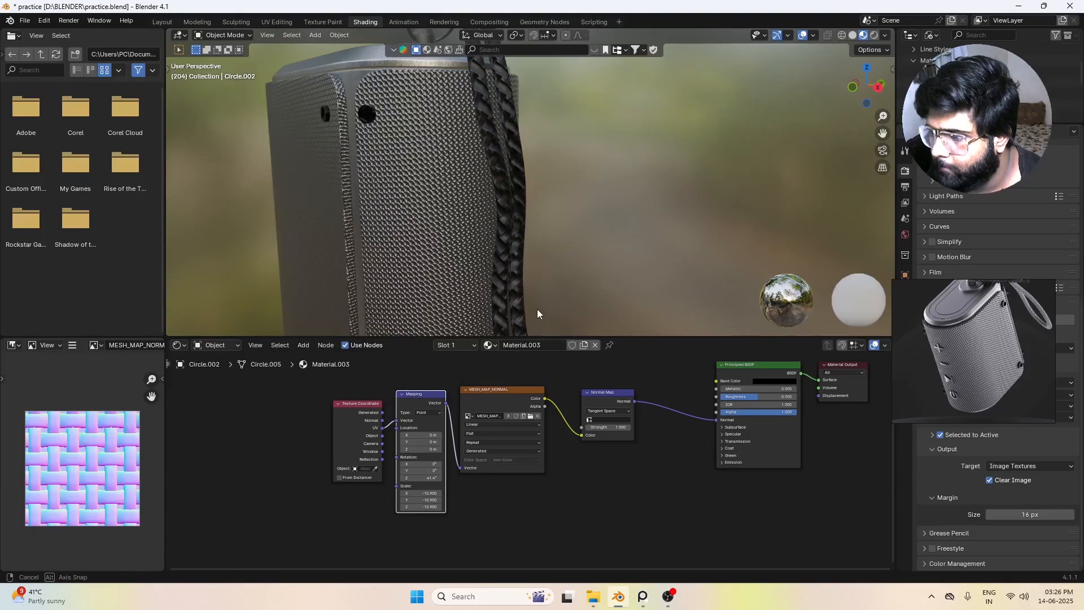
middle_drag(538, 310, 563, 317)
click(578, 151)
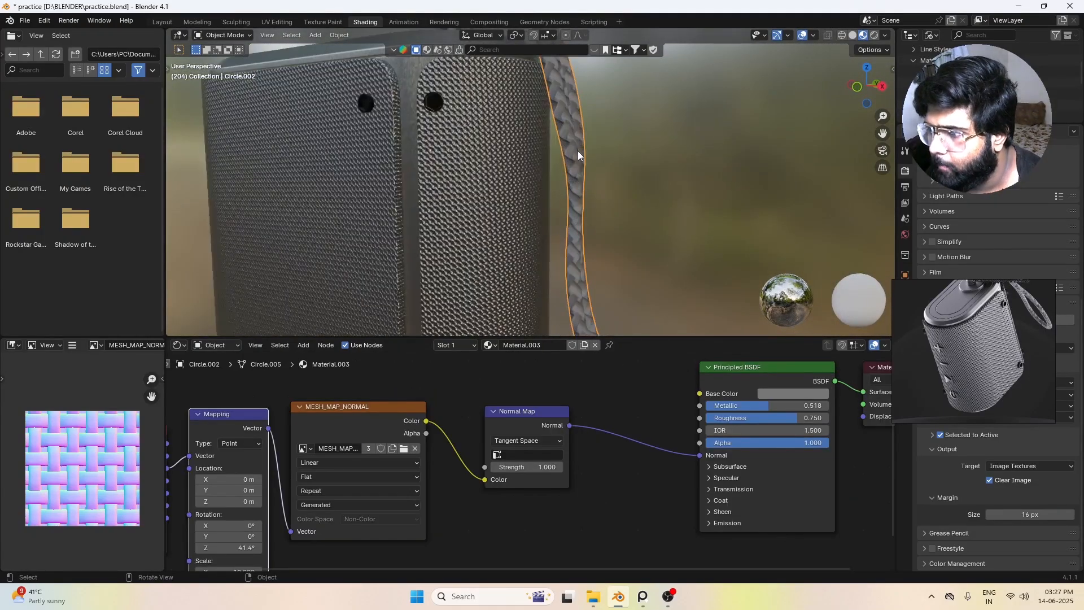
scroll(669, 167, down, 6)
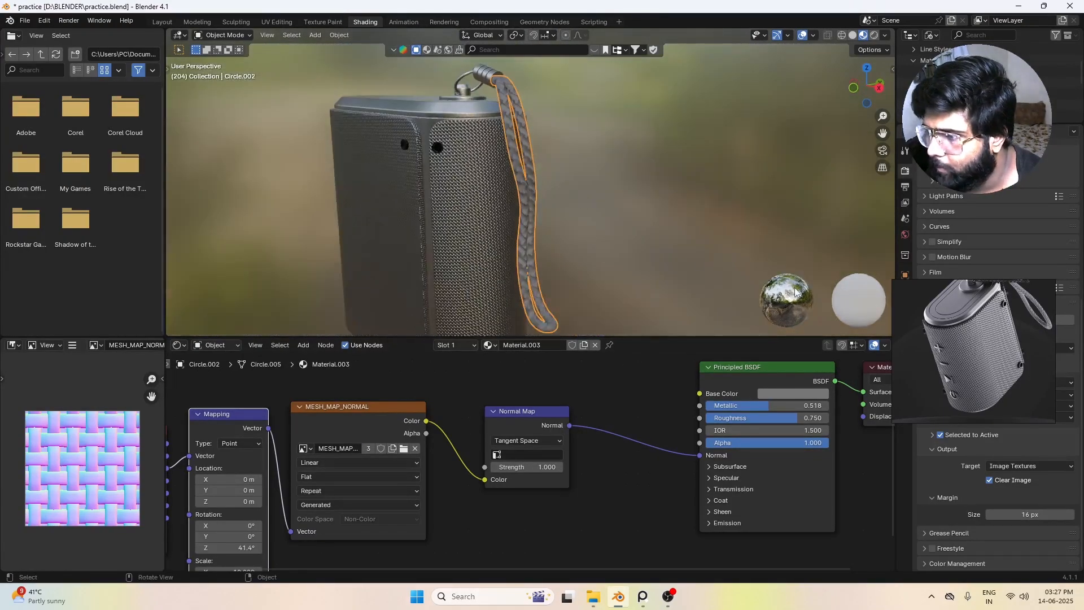
Step: Set the strap material's Mapping Scale to -14 on X, Y and Z and check the weave against the reference
scroll(986, 379, up, 5)
scroll(919, 371, up, 3)
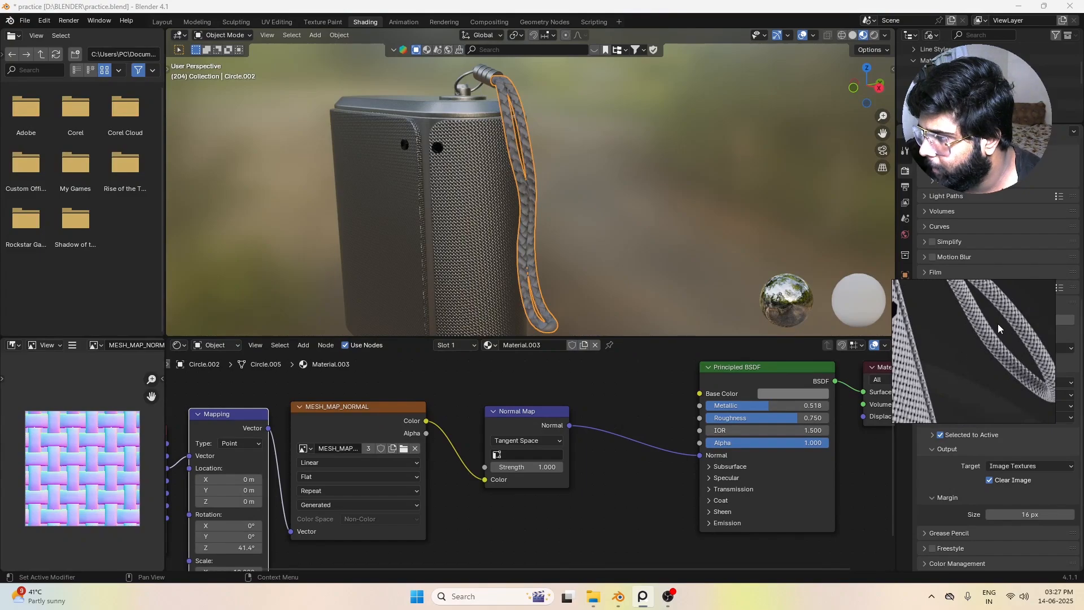
middle_drag(458, 513, 697, 414)
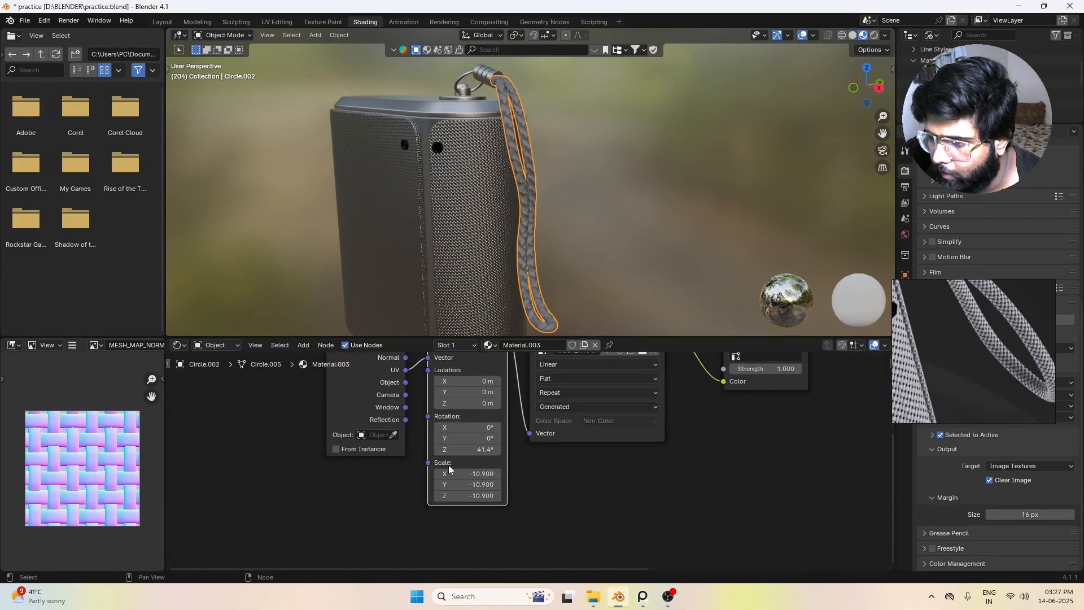
mouse_move(480, 478)
mouse_down()
mouse_move(514, 479)
mouse_move(441, 473)
mouse_move(469, 473)
mouse_up()
click(651, 212)
scroll(651, 213, down, 3)
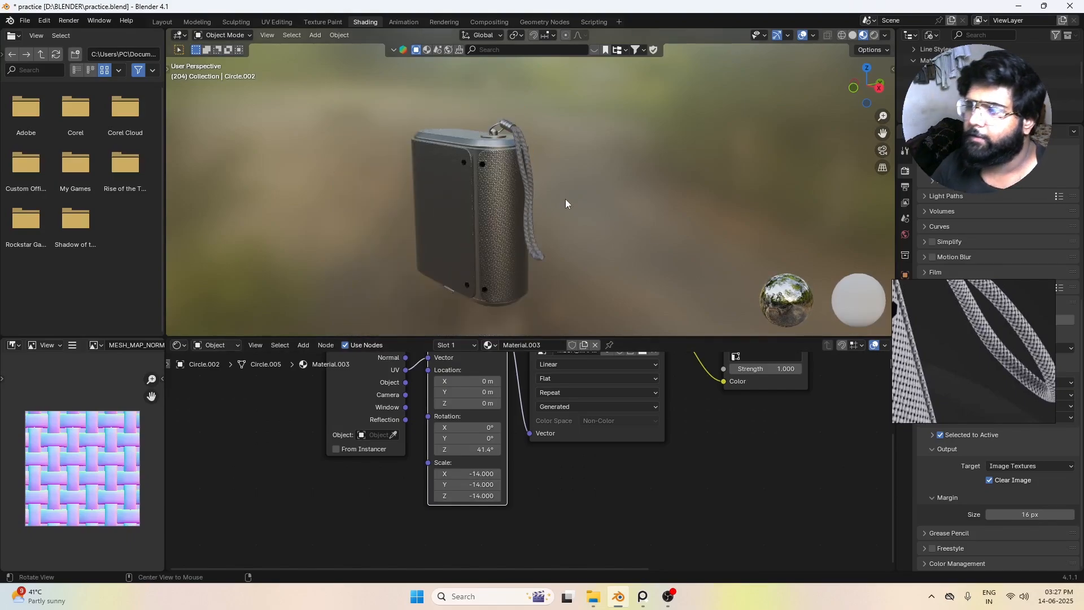
middle_drag(566, 203, 632, 204)
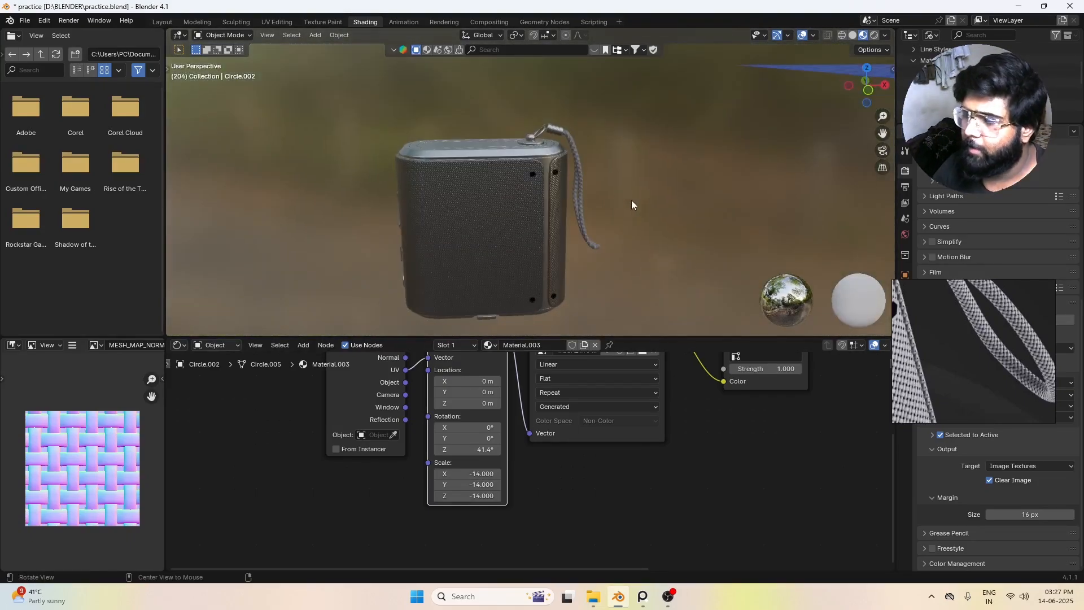
scroll(503, 191, up, 4)
middle_drag(501, 191, 566, 171)
scroll(565, 166, down, 5)
middle_drag(638, 219, 662, 211)
Step: Delete the flat bake plane and the modelled weave mesh beside the speaker
scroll(662, 211, down, 2)
scroll(661, 211, down, 4)
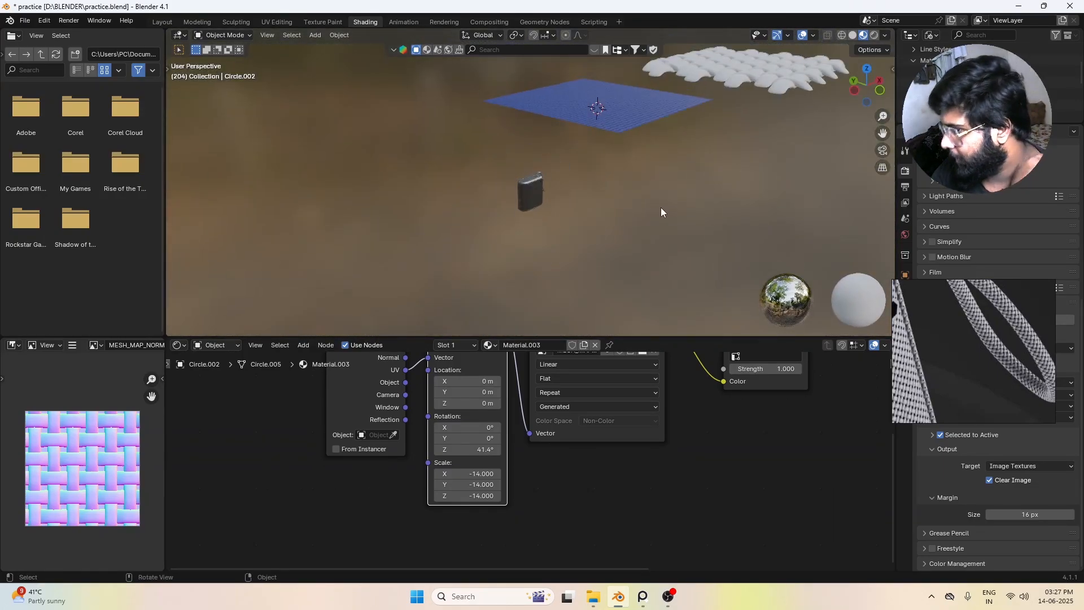
middle_drag(551, 222, 453, 185)
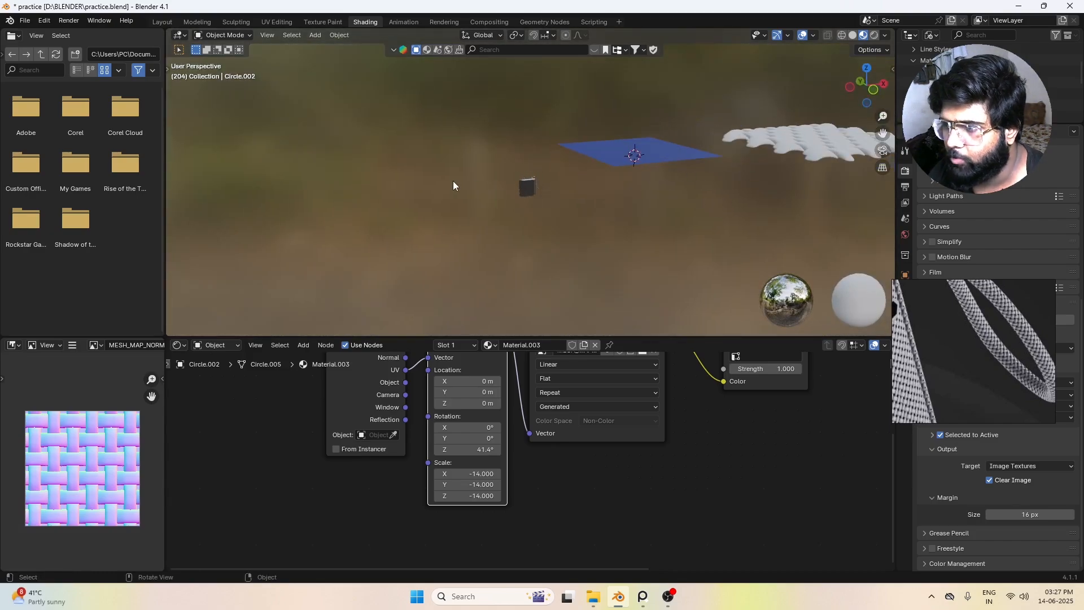
middle_drag(709, 154, 659, 137)
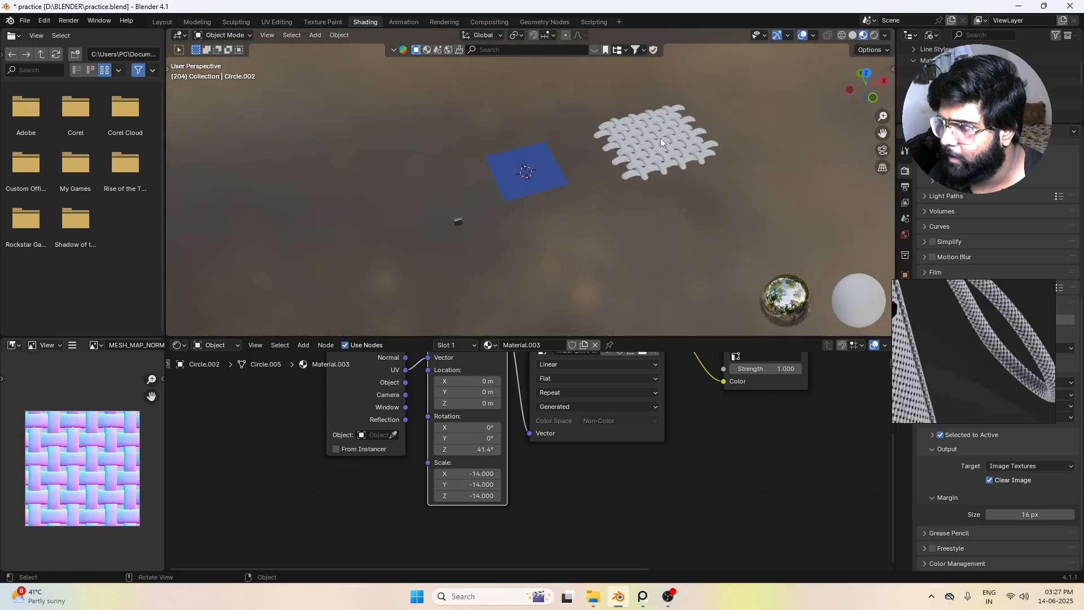
click(547, 176)
shift+click(682, 139)
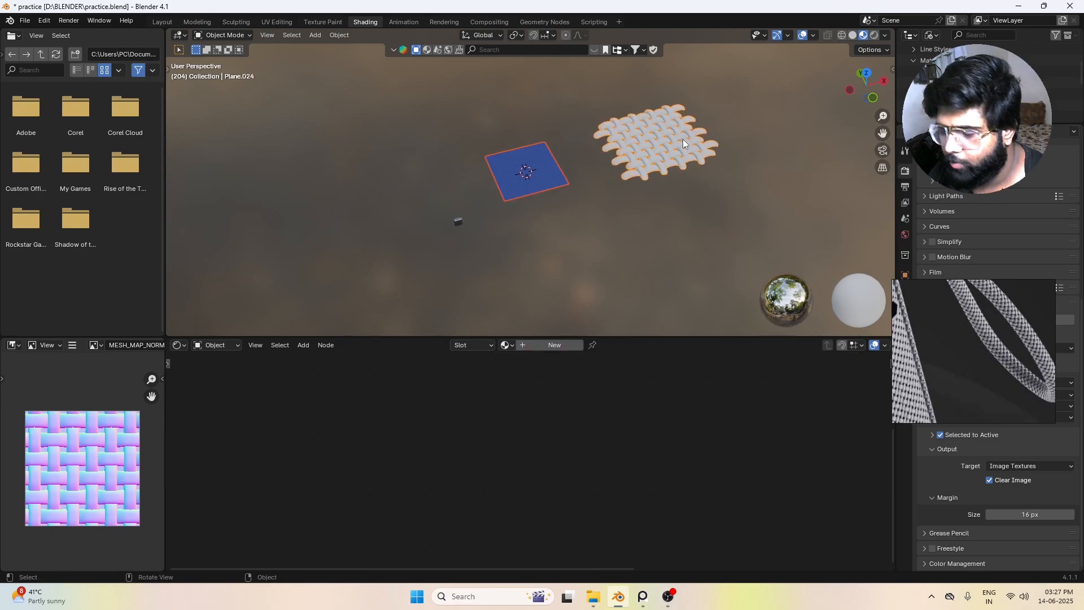
key(x)
click(683, 139)
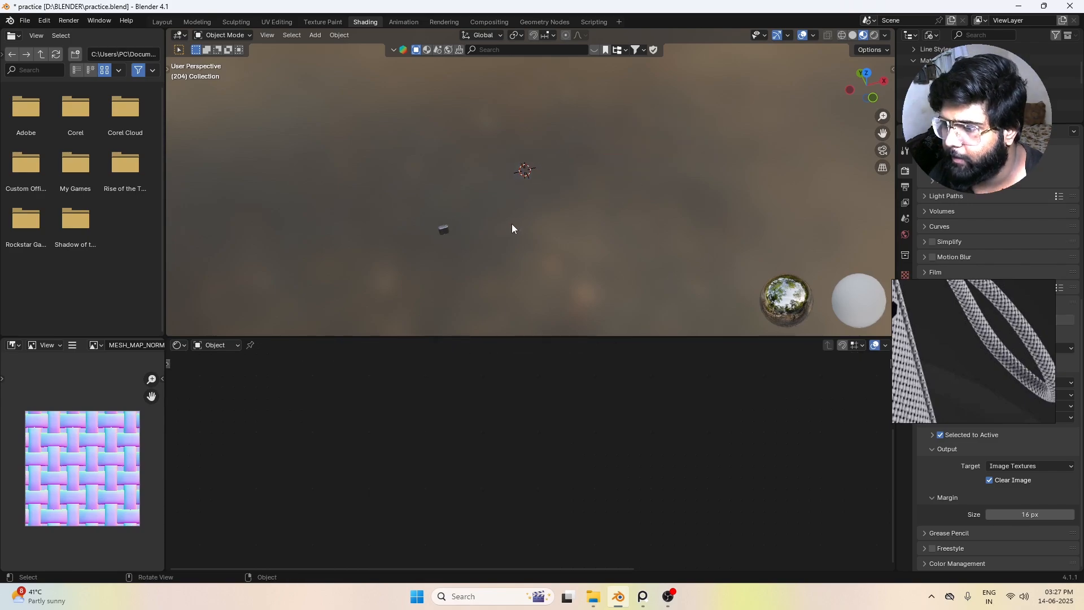
Step: Enlarge the 3D view and examine the textured speaker from several angles
middle_drag(511, 224, 513, 181)
middle_drag(486, 256, 546, 228)
scroll(516, 225, up, 6)
shift+middle_drag(546, 229, 520, 191)
scroll(518, 204, up, 4)
scroll(517, 205, down, 2)
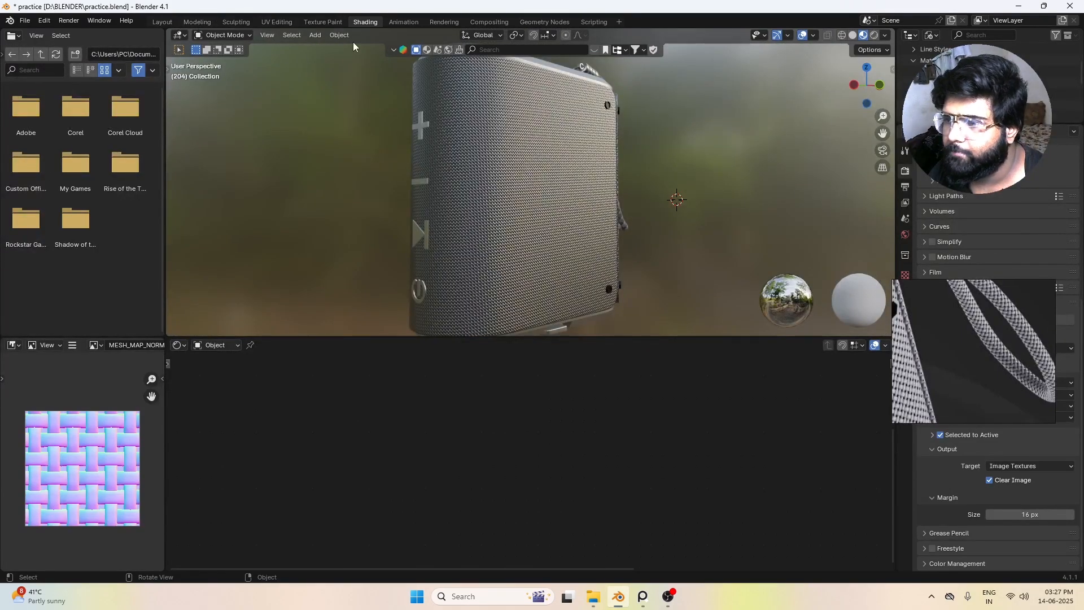
drag(532, 338, 533, 469)
scroll(574, 318, down, 5)
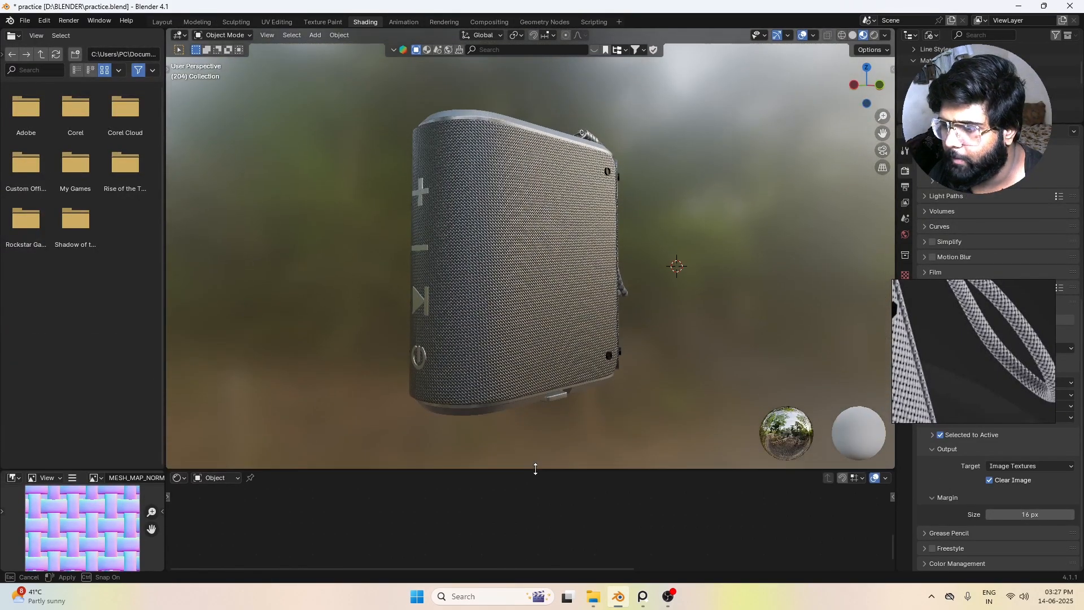
middle_drag(574, 318, 548, 234)
scroll(547, 234, down, 2)
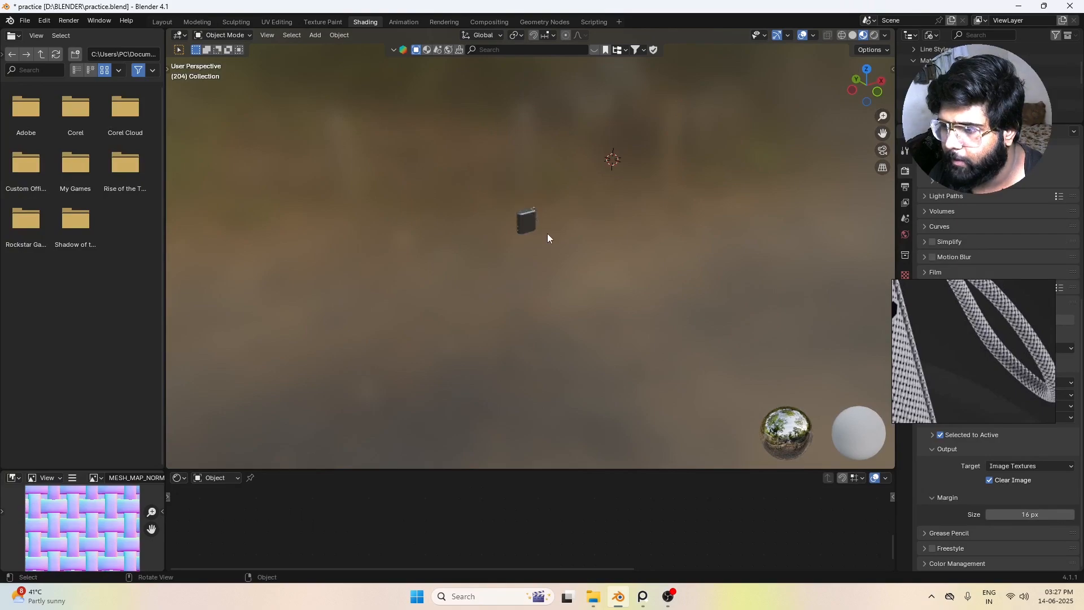
Step: Switch to the Layout workspace and turn off the Face Orientation overlay
click(168, 21)
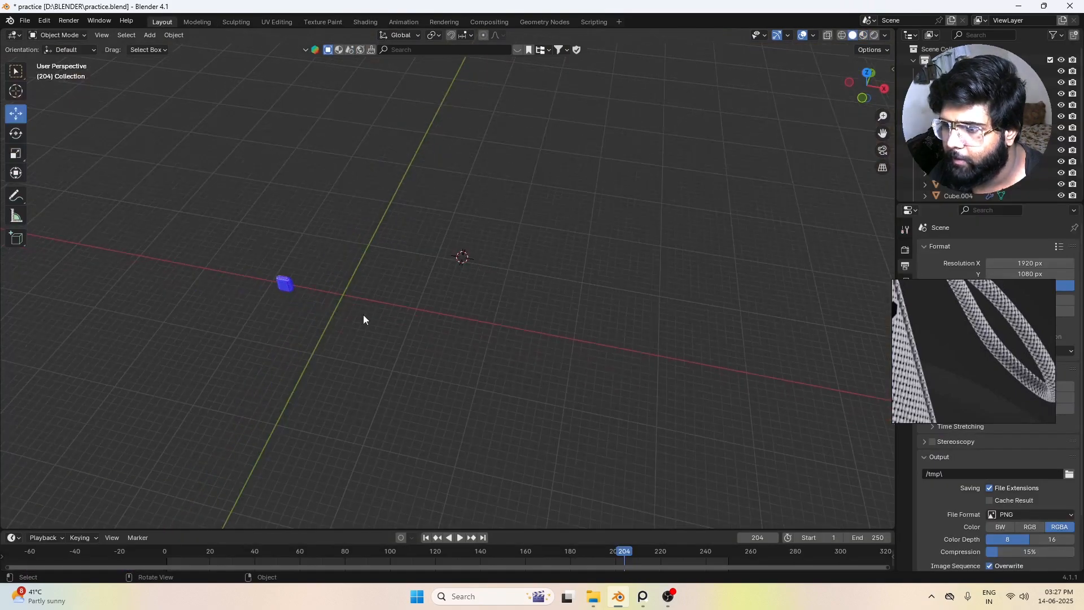
mouse_move(364, 314)
shift+middle_down()
mouse_move(474, 285)
mouse_move(463, 269)
shift+middle_up()
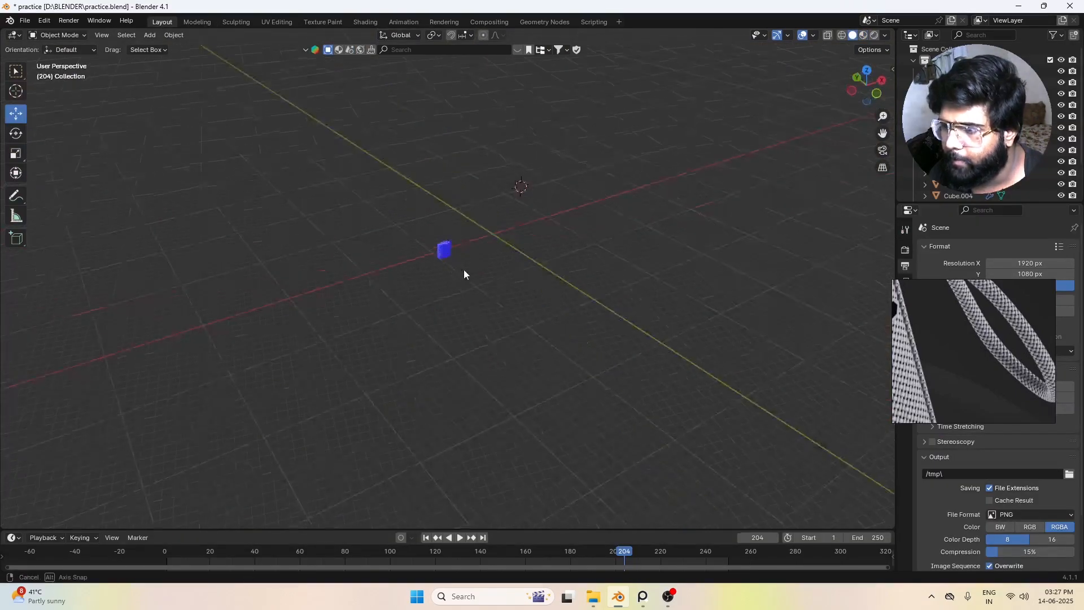
click(814, 35)
click(744, 241)
Step: Select all the speaker parts and move them about 8.38 m along X and 1.14 m up along Z
scroll(425, 257, up, 5)
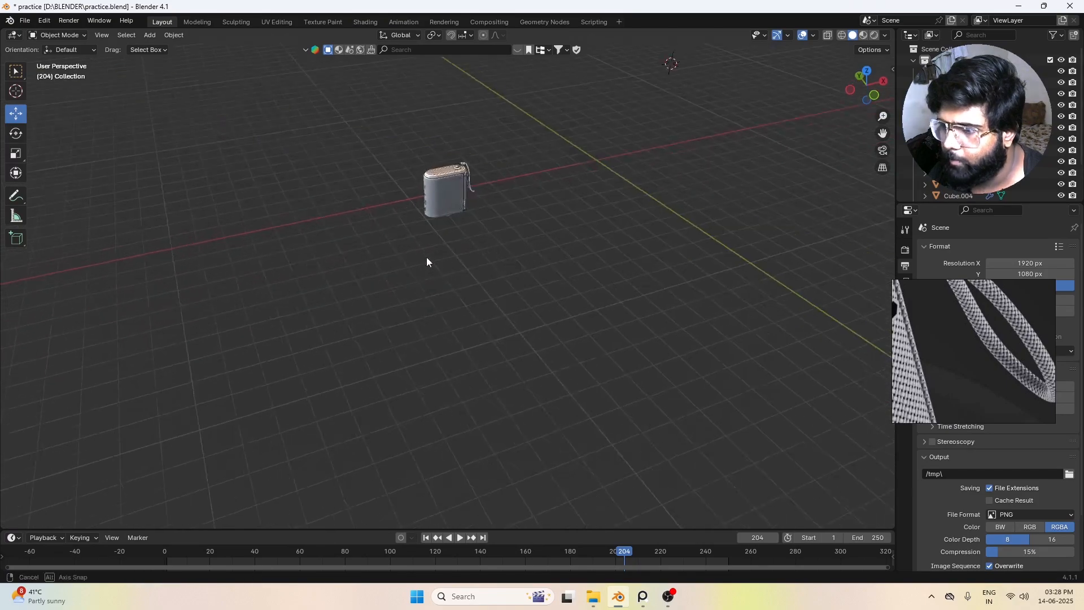
drag(391, 150, 537, 276)
shift+middle_drag(463, 339, 354, 387)
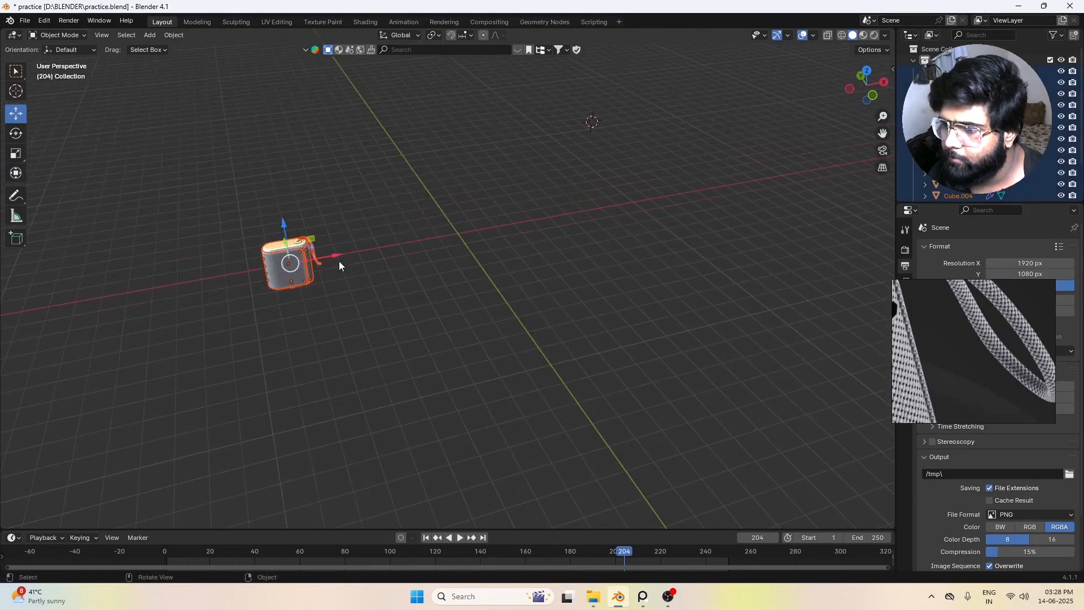
drag(338, 256, 512, 223)
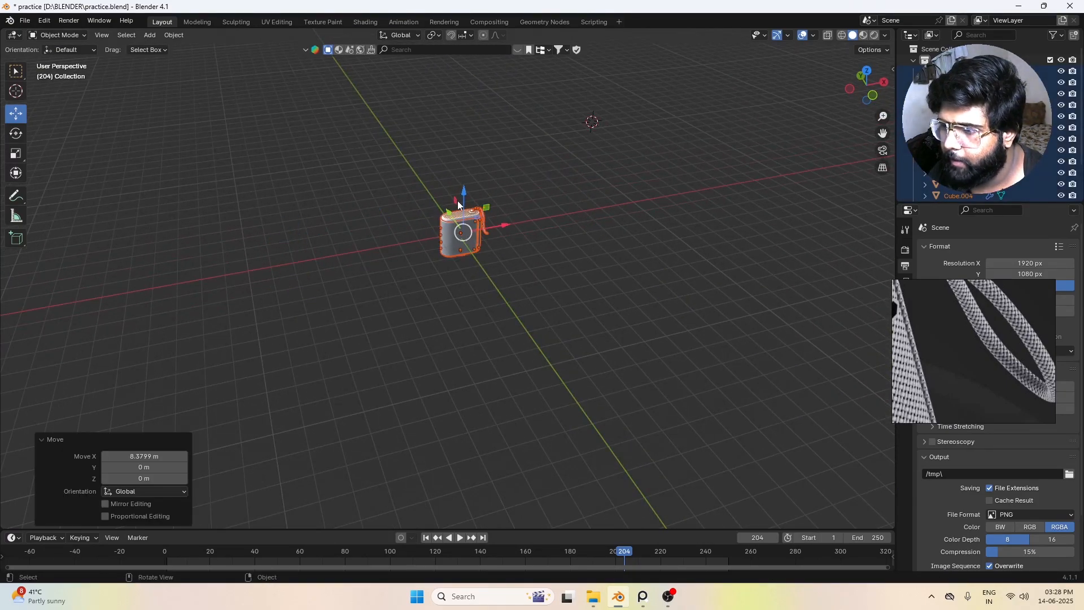
drag(464, 196, 464, 178)
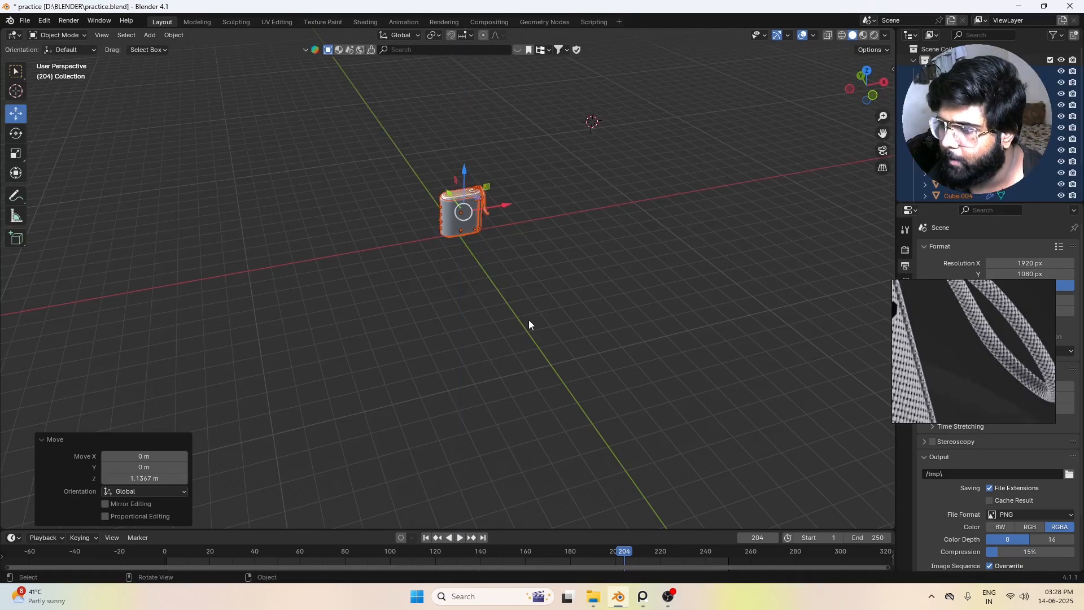
Step: Deselect the speaker and reset the 3D cursor to the world origin
middle_drag(527, 322, 582, 321)
click(536, 330)
key(shift+c)
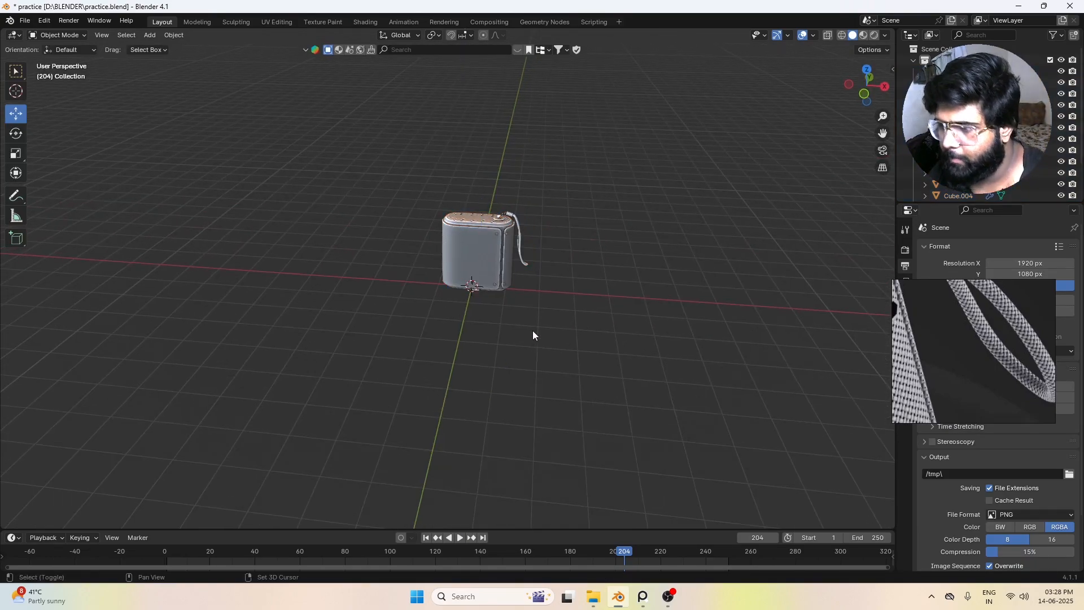
Step: Add a plane at the world origin and scale it up into a large floor beneath the speaker
scroll(461, 346, down, 3)
middle_drag(471, 351, 518, 386)
scroll(531, 354, down, 4)
key(shift+a)
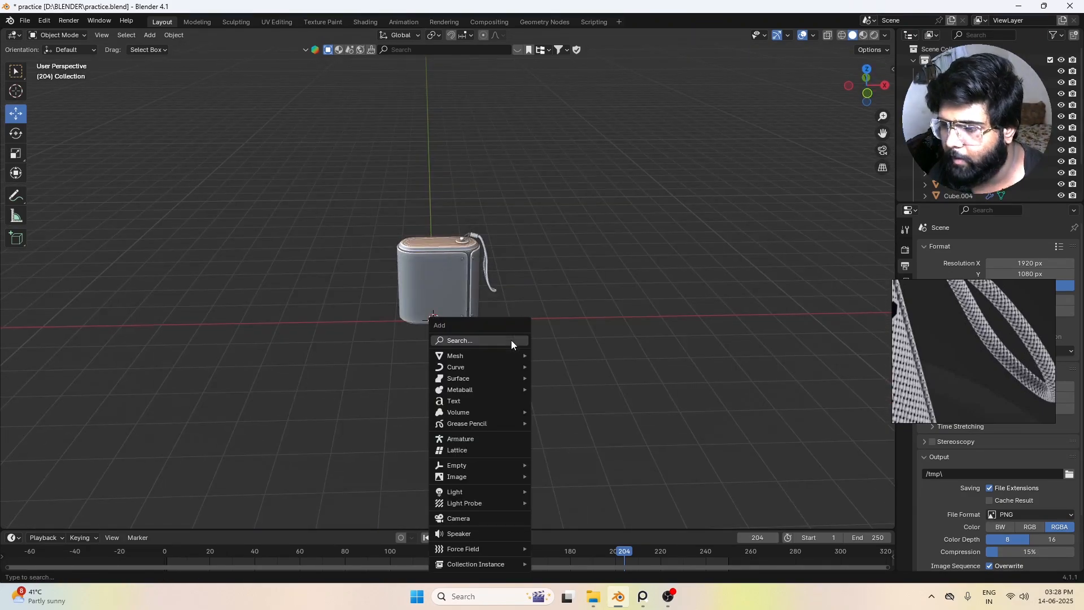
mouse_move(495, 355)
click(573, 356)
scroll(574, 356, down, 2)
middle_drag(574, 356, 514, 346)
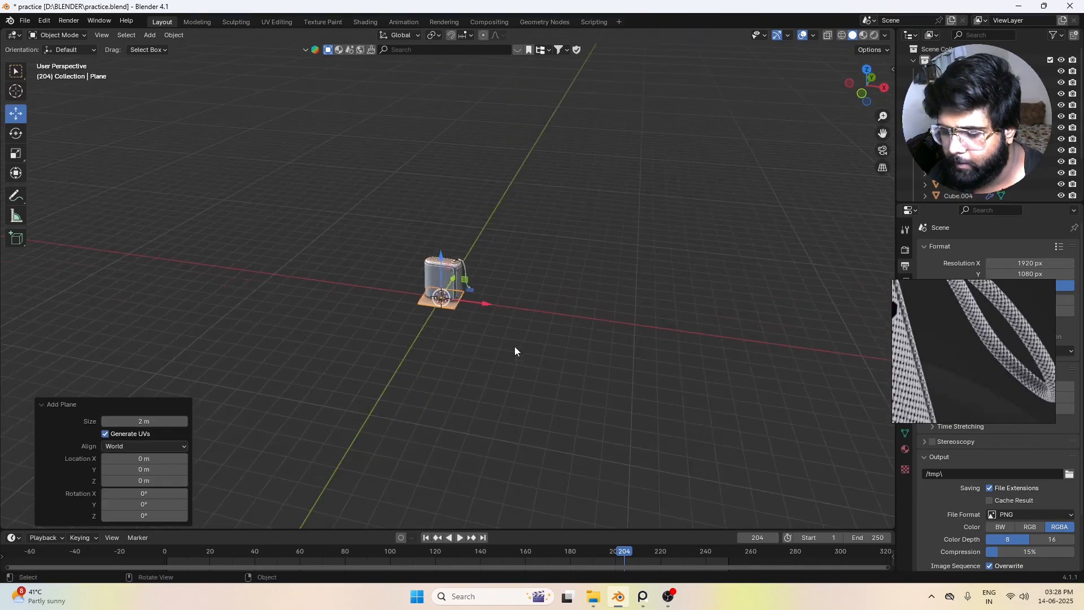
key(s)
click(781, 450)
key(s)
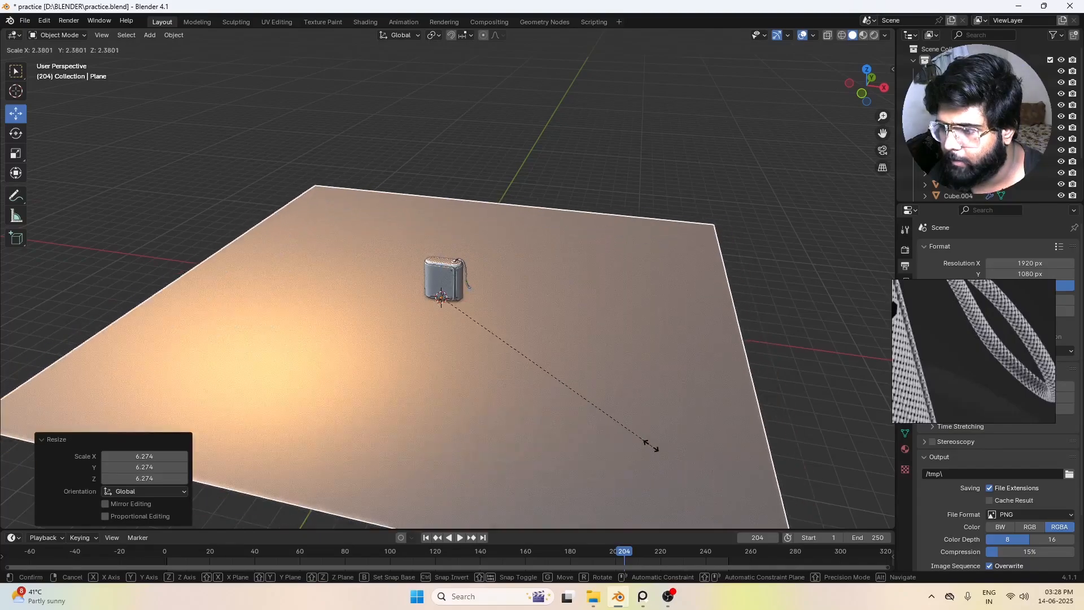
click(601, 394)
Step: In Edit Mode, extrude the floor's rear edge straight up along Z into a tall back wall
middle_drag(600, 395, 611, 279)
key(Tab)
click(637, 250)
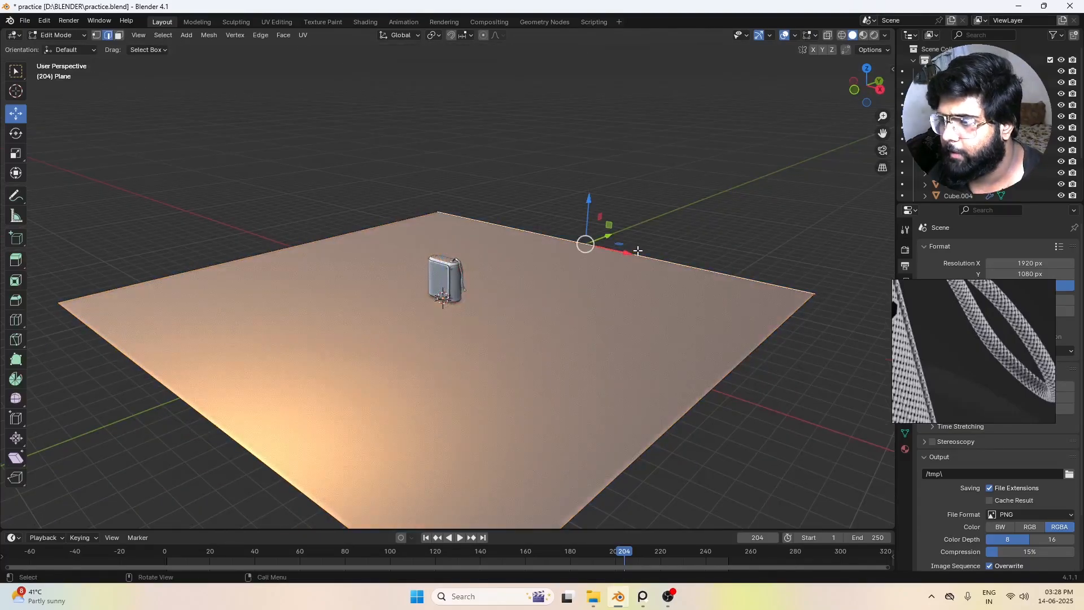
scroll(672, 335, down, 3)
key(e)
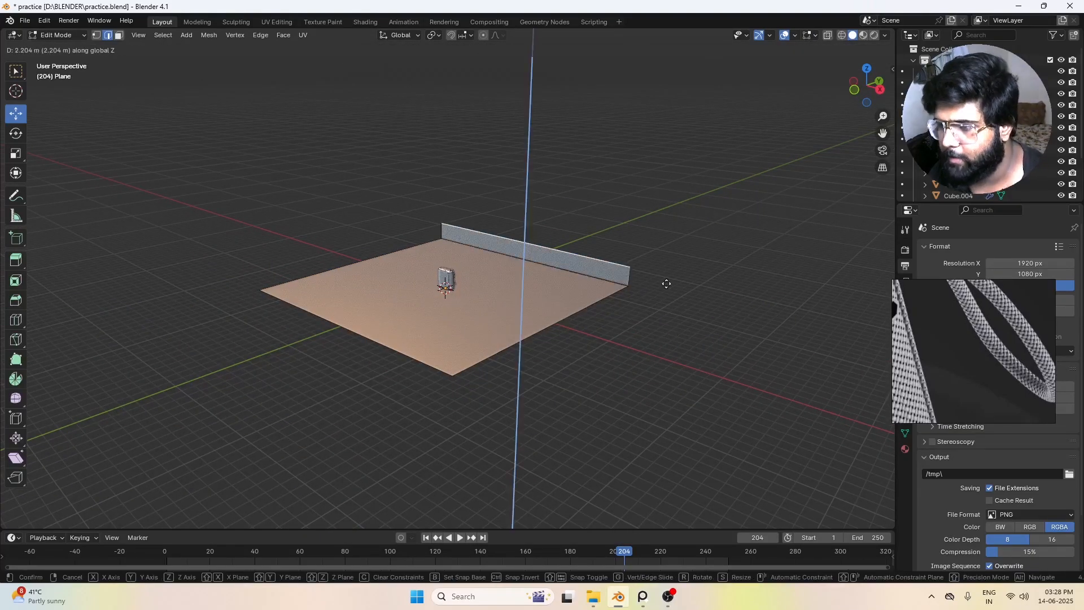
click(640, 180)
Step: Bevel the edge where the floor meets the back wall into a wide multi-segment curve
click(594, 273)
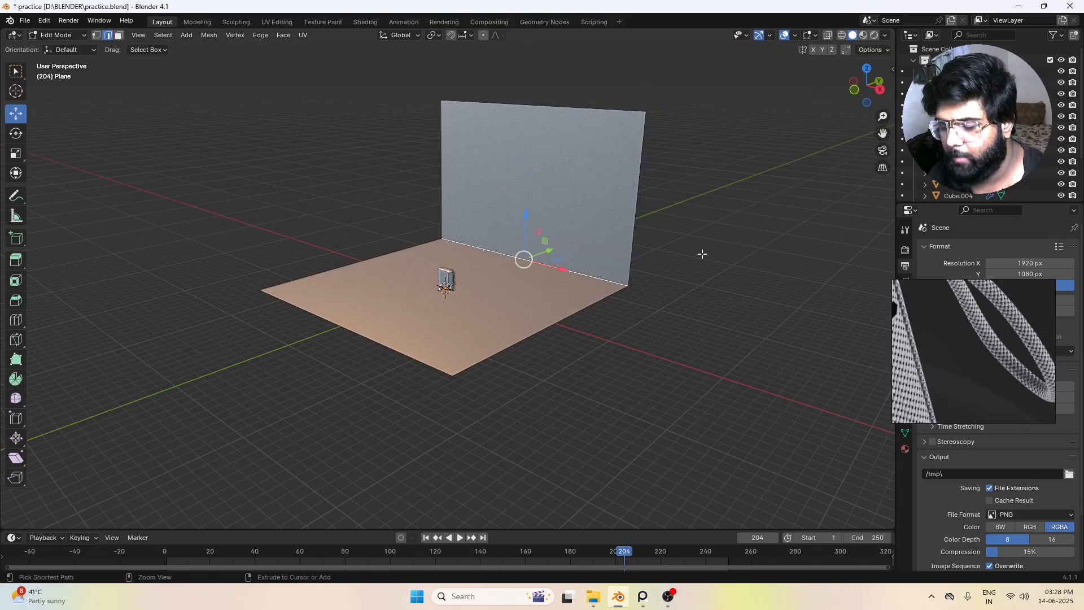
key(ctrl+b)
scroll(745, 270, up, 3)
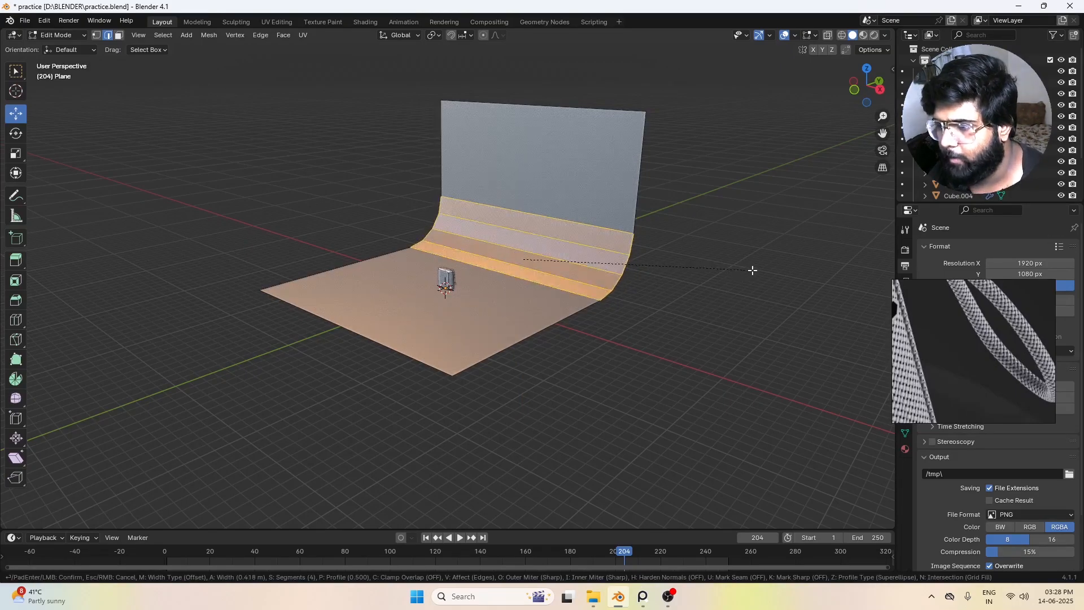
click(750, 271)
click(690, 302)
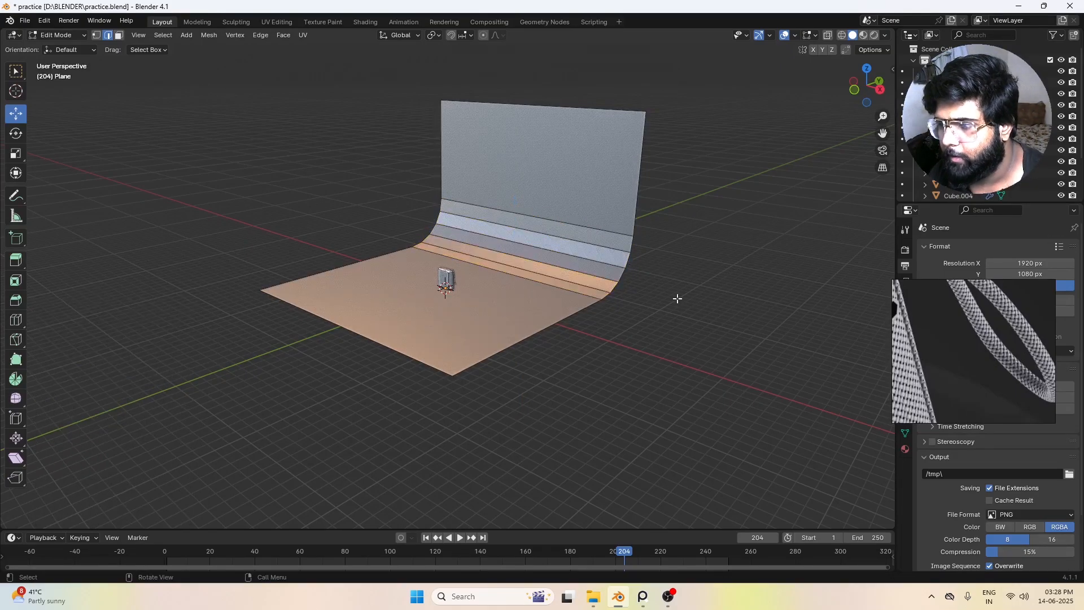
Step: Return to Object Mode and shade the curved backdrop smooth
key(Tab)
right_click(597, 247)
click(598, 246)
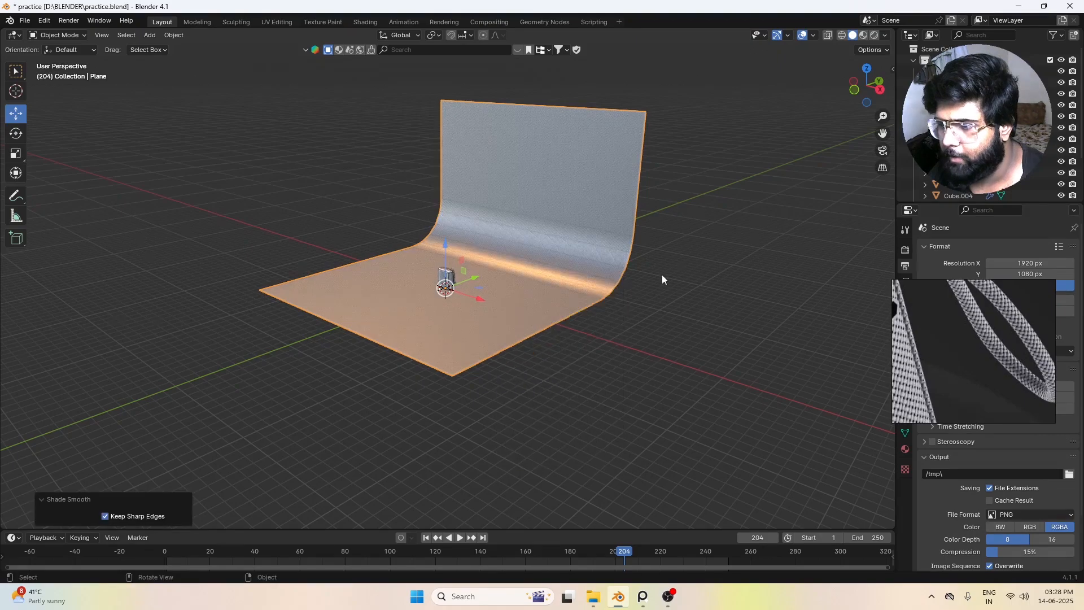
Step: Move the backdrop down along Z so its floor lies slightly below the world origin, then deselect it
middle_drag(662, 275, 672, 277)
scroll(408, 246, up, 5)
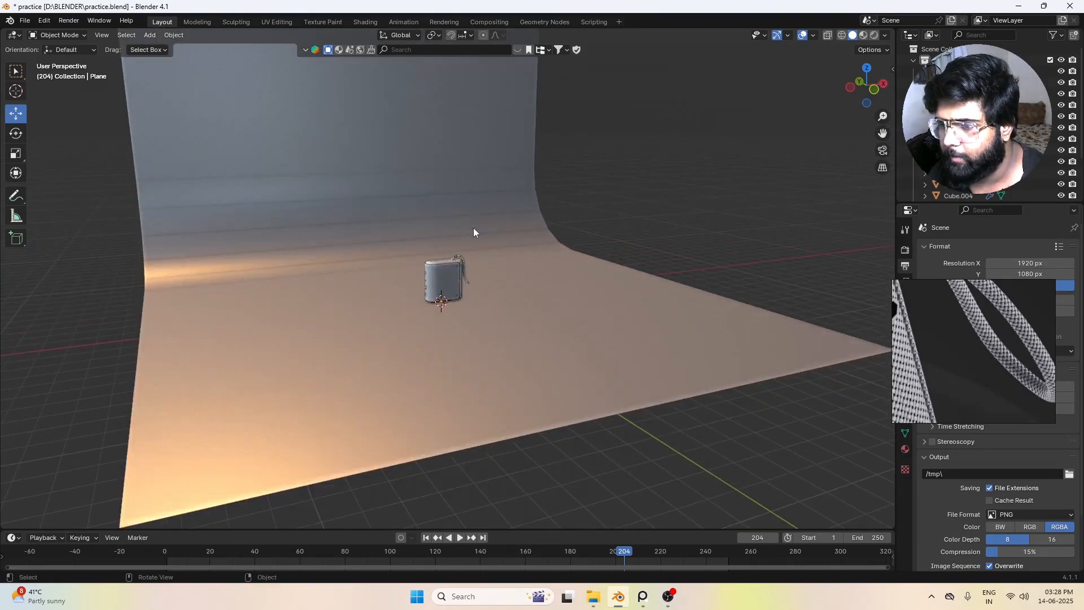
scroll(480, 357, down, 5)
middle_drag(480, 358, 451, 320)
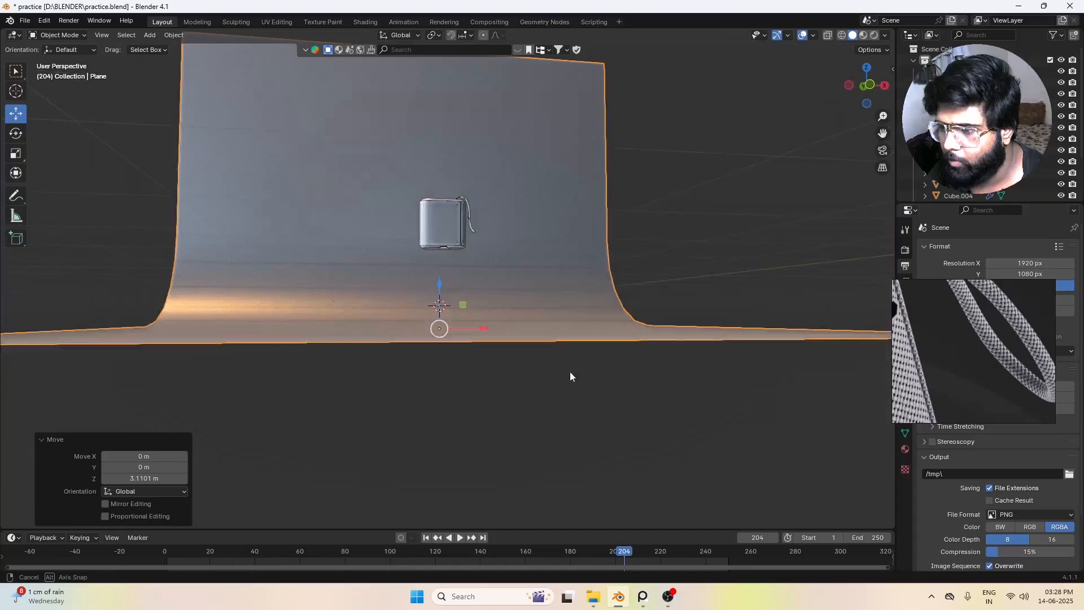
middle_drag(570, 371, 665, 243)
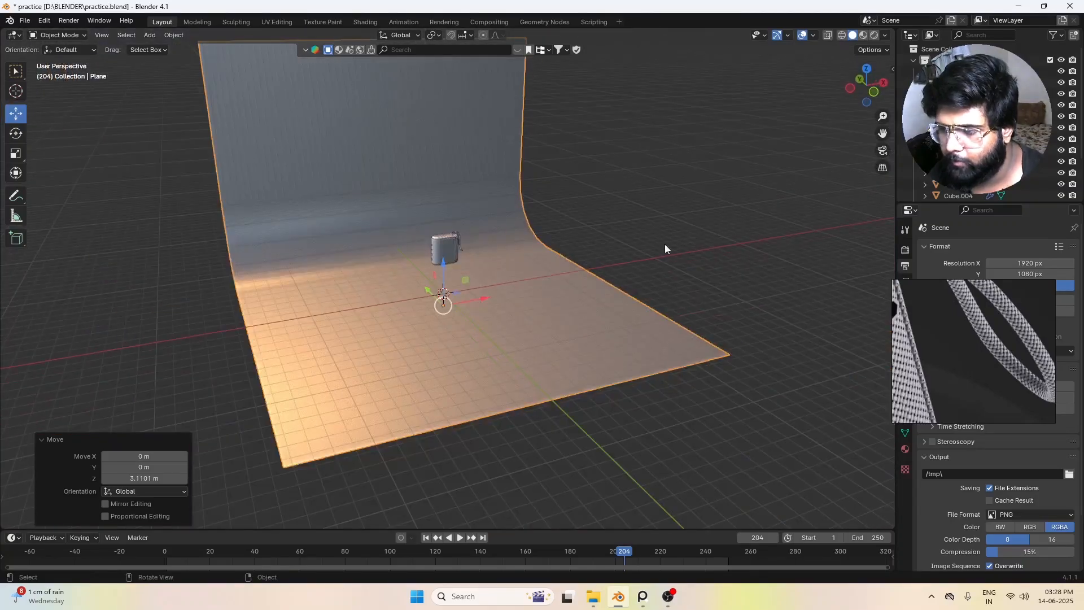
key(alt+a)
Step: Add a 2 m cube at the world origin and scale it by about 2.417 on X and Y only
key(shift+a)
mouse_move(455, 301)
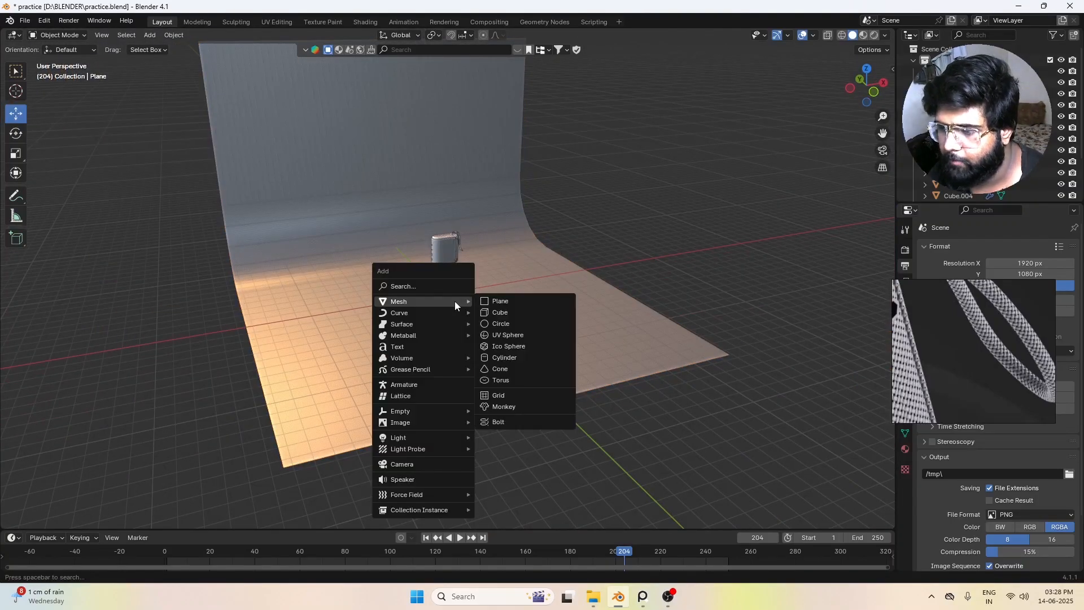
click(508, 315)
scroll(506, 356, up, 4)
key(s)
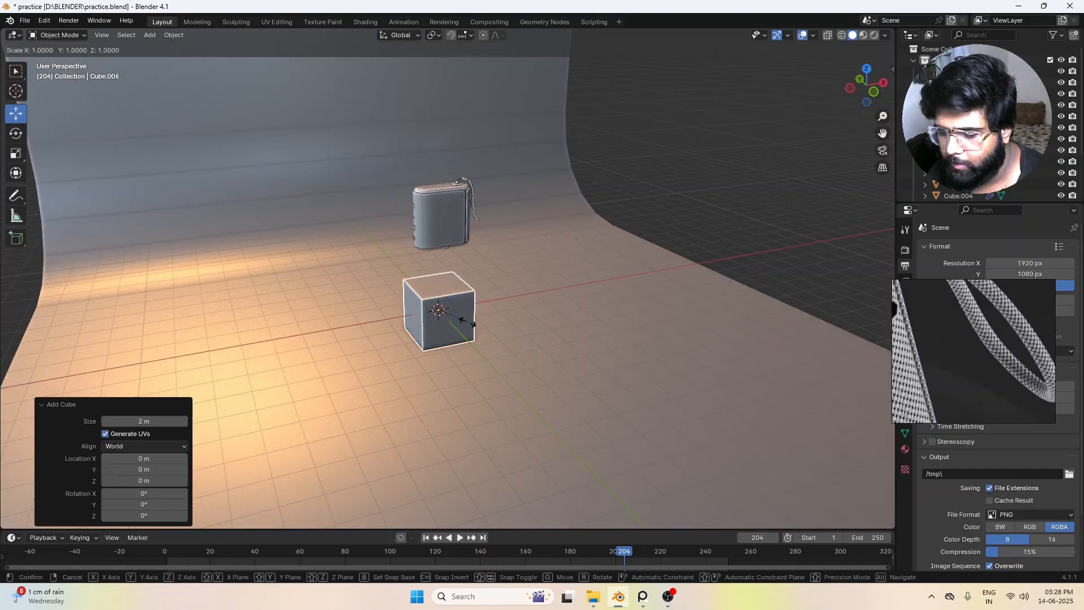
key(shift+z)
click(508, 350)
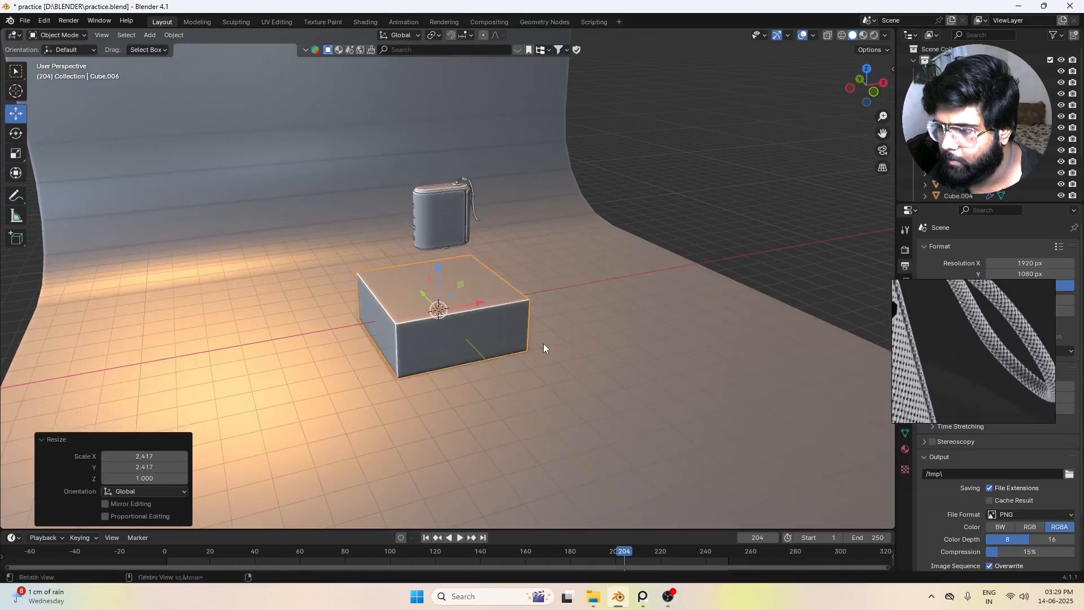
Step: Select the whole speaker, raise it along Z to clear the box below, and deselect it
middle_drag(543, 344, 414, 157)
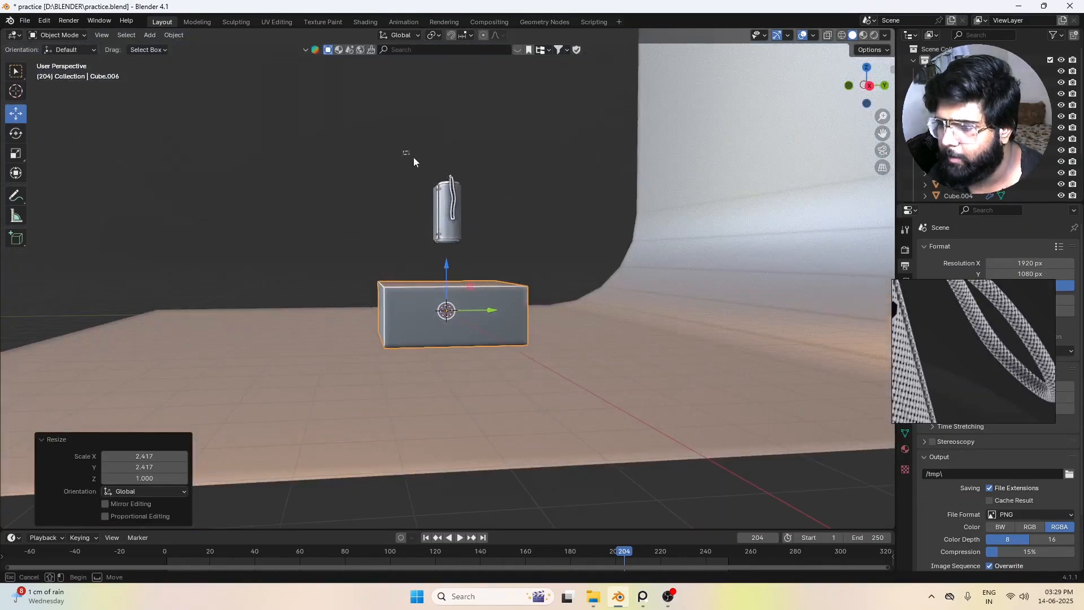
click(447, 206)
drag(447, 168, 448, 131)
click(525, 198)
middle_drag(525, 199, 407, 170)
scroll(449, 172, up, 3)
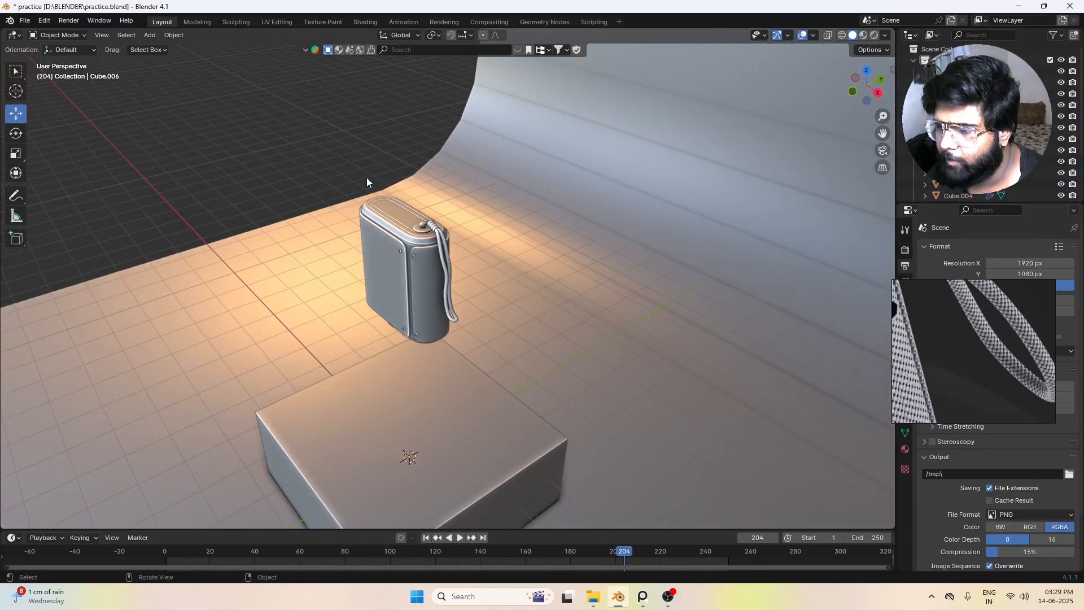
Step: Select all of the speaker's parts and raise them slightly further above the box along Z
middle_drag(548, 305, 388, 208)
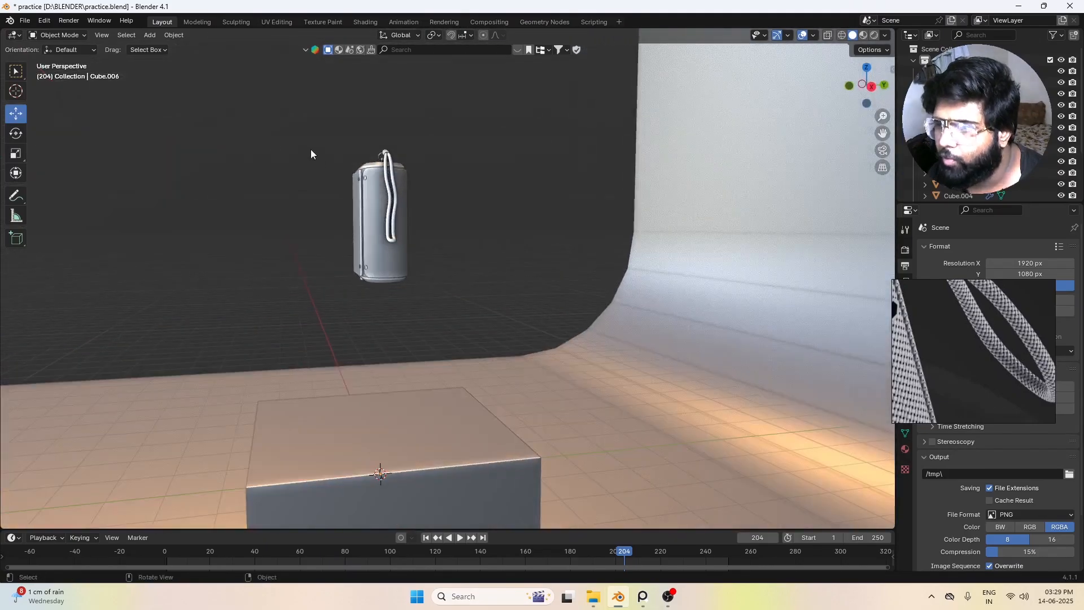
drag(310, 149, 429, 259)
drag(269, 121, 469, 315)
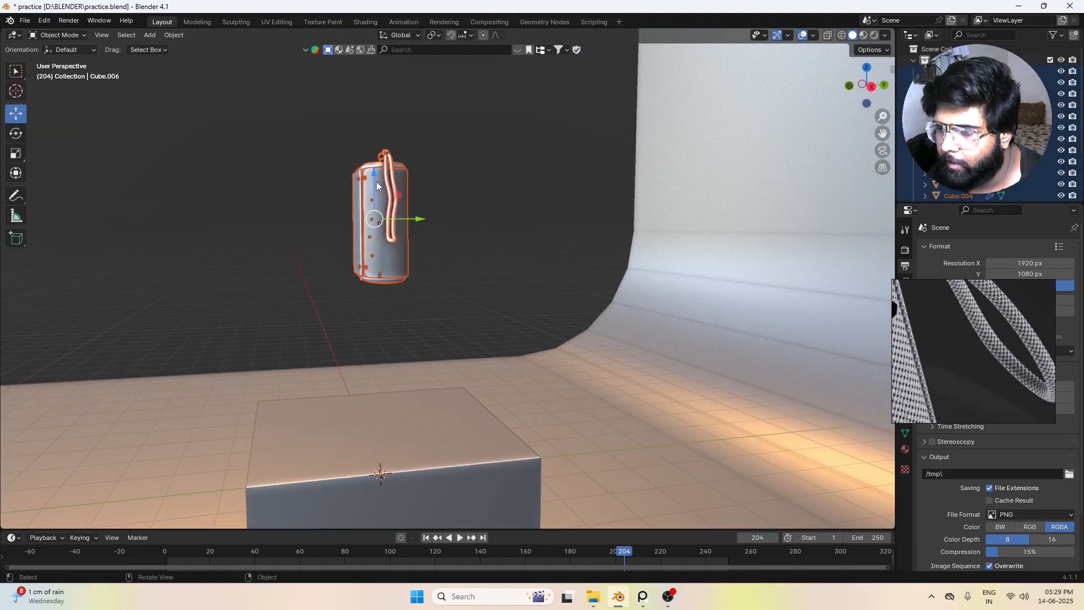
mouse_move(374, 173)
mouse_down()
mouse_move(488, 131)
mouse_move(379, 167)
mouse_up()
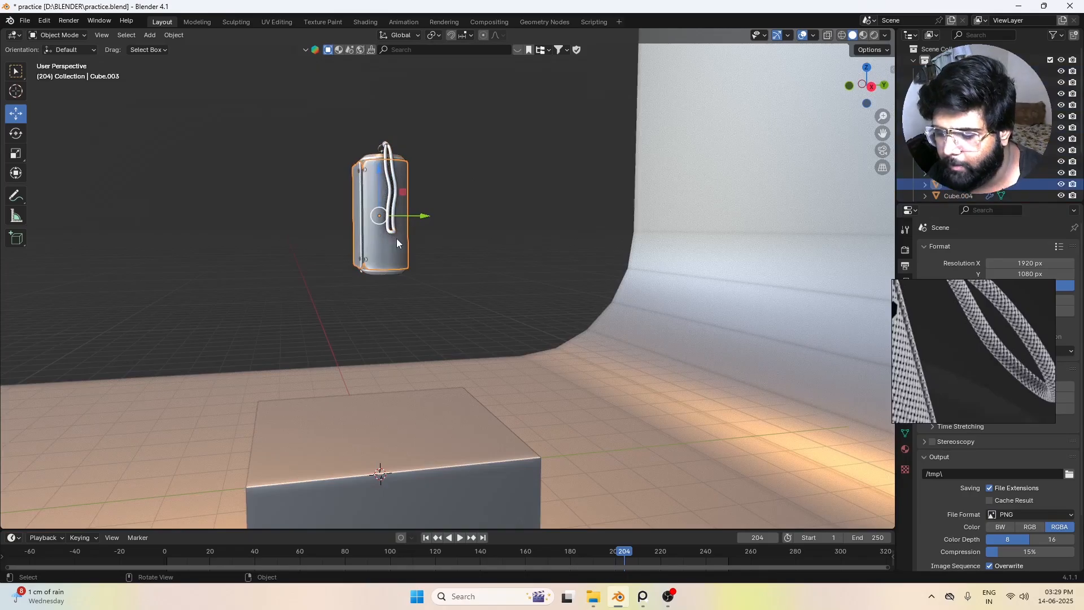
Step: Snap the 3D cursor to a selected edge loop on the speaker's top cap in Edit Mode
middle_drag(359, 264, 402, 128)
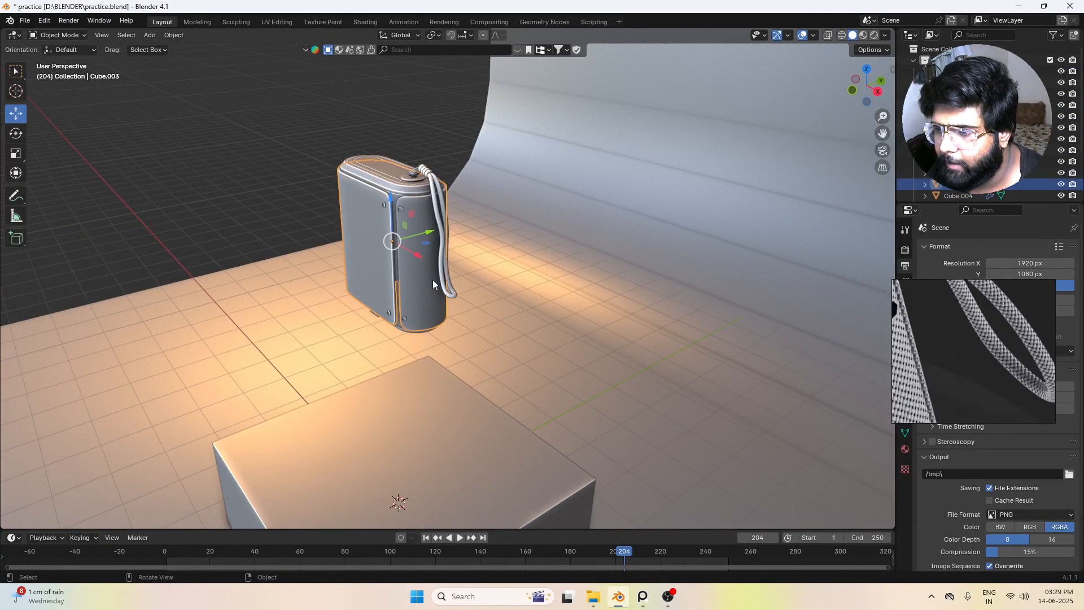
middle_drag(434, 284, 358, 189)
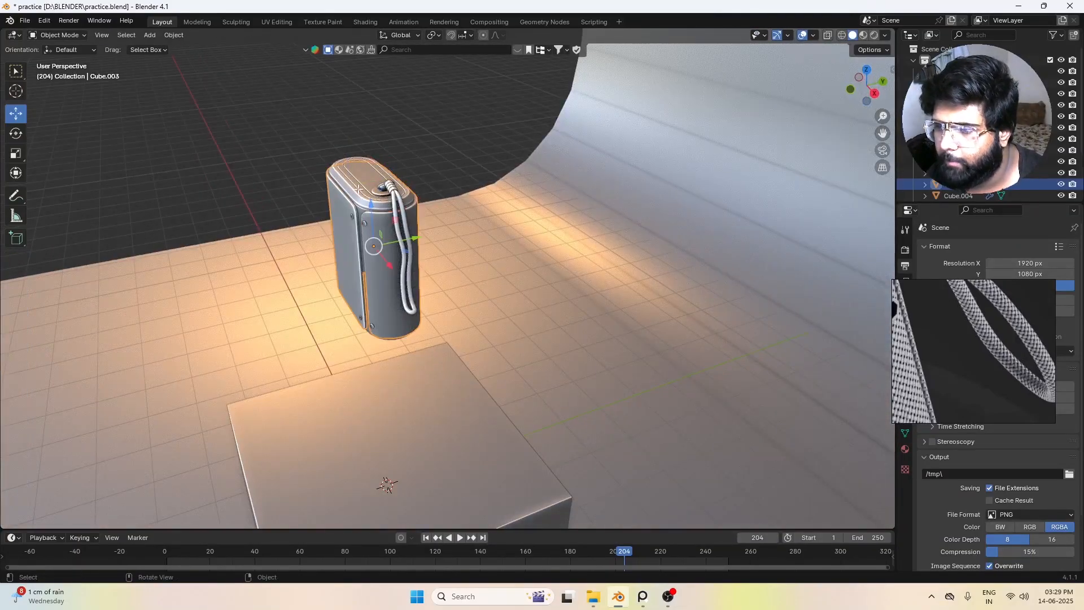
key(Tab)
key(Tab)
click(368, 184)
key(Tab)
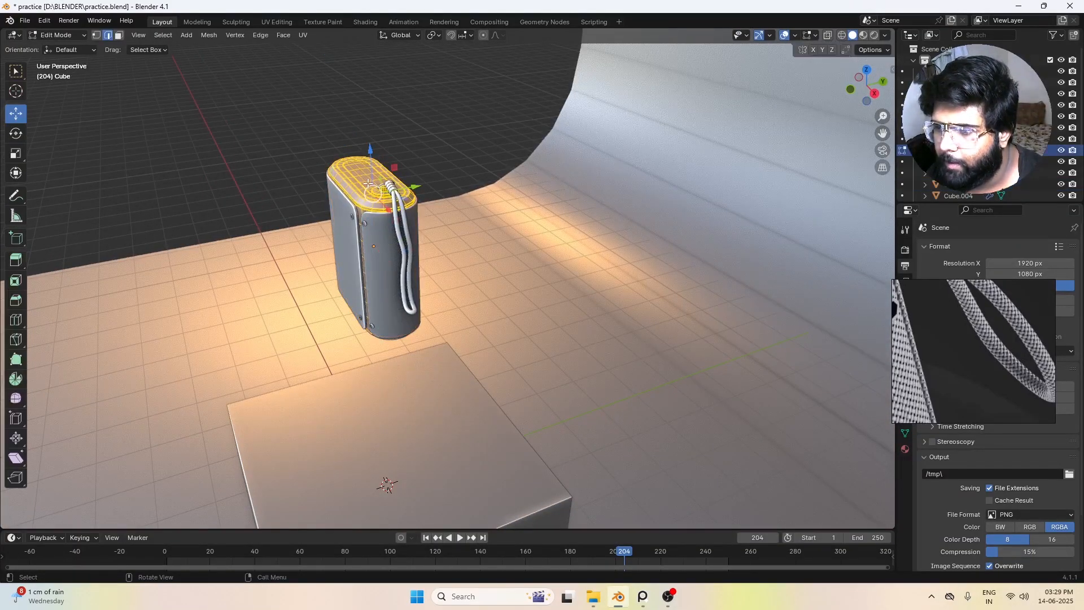
click(355, 192)
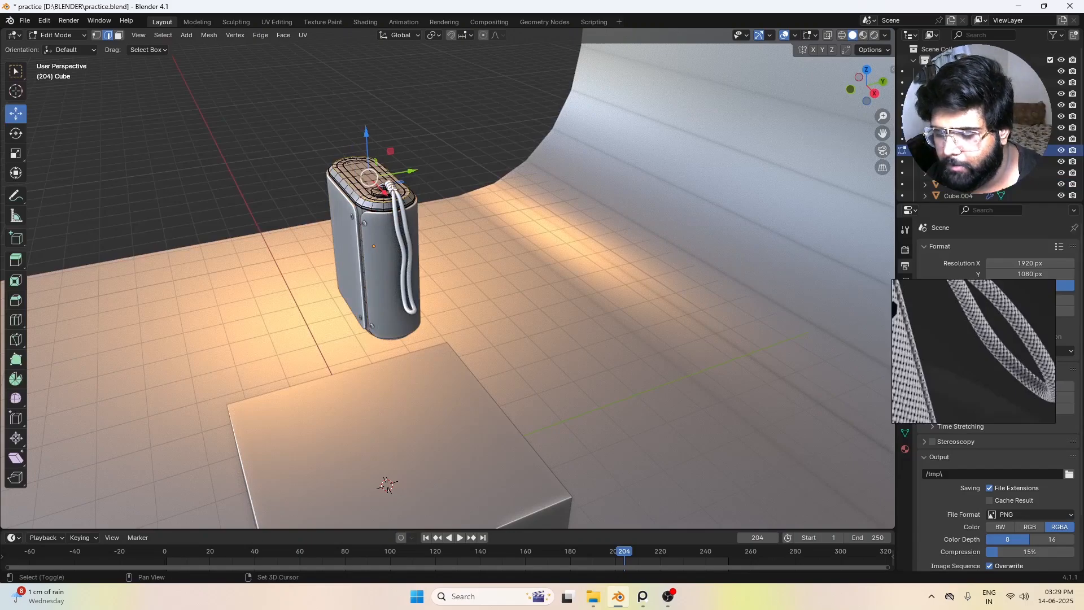
key(shift+s)
click(418, 258)
Step: Return to Object Mode and add a Plain Axes empty at the 3D cursor on top of the speaker
middle_drag(419, 258, 414, 224)
key(shift+a)
key(Tab)
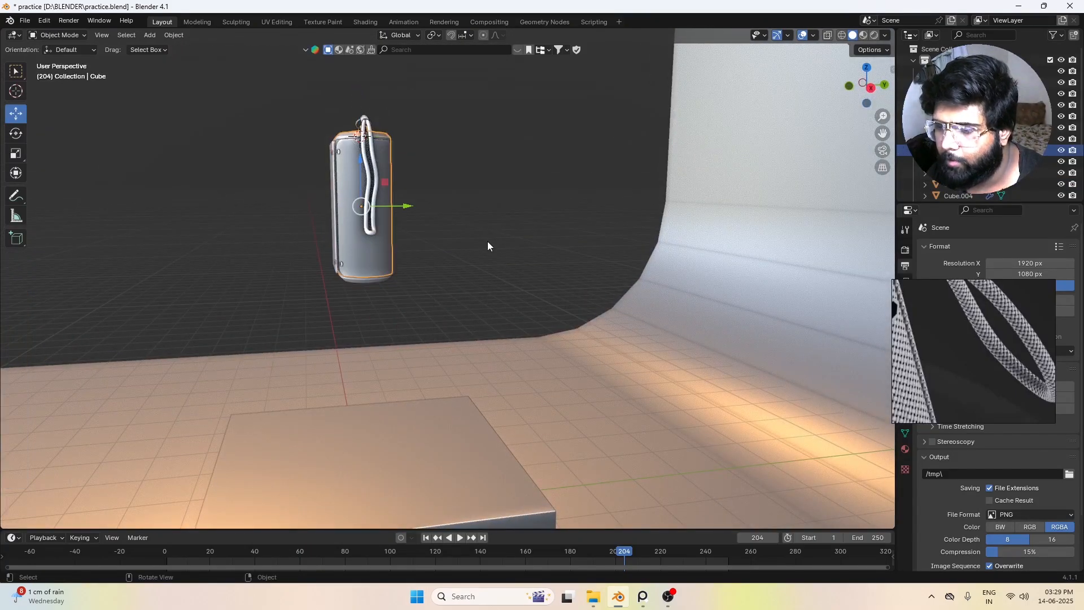
key(shift+a)
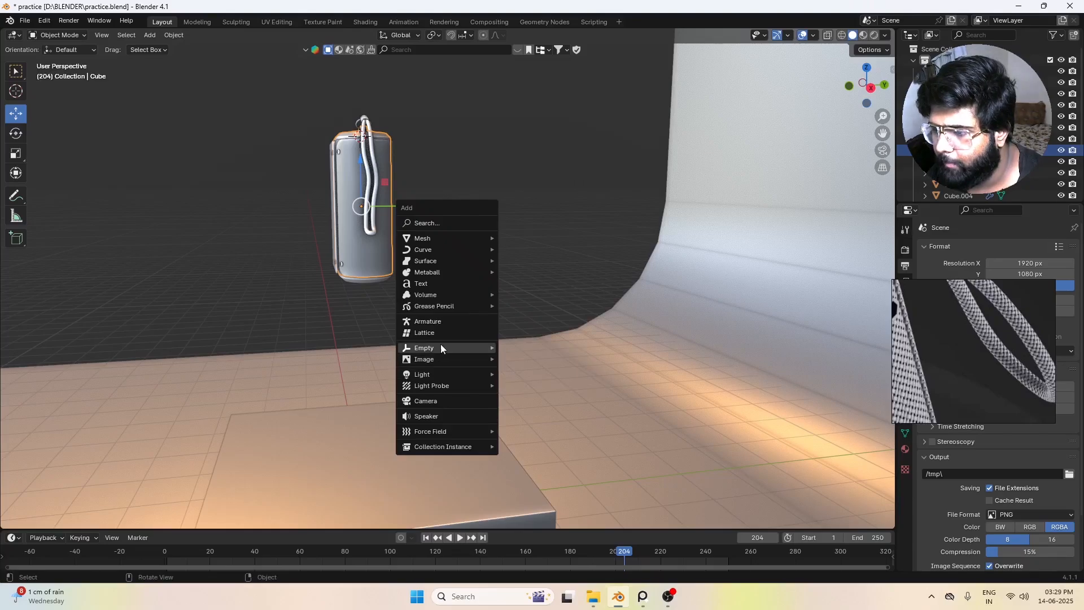
mouse_move(440, 346)
click(536, 349)
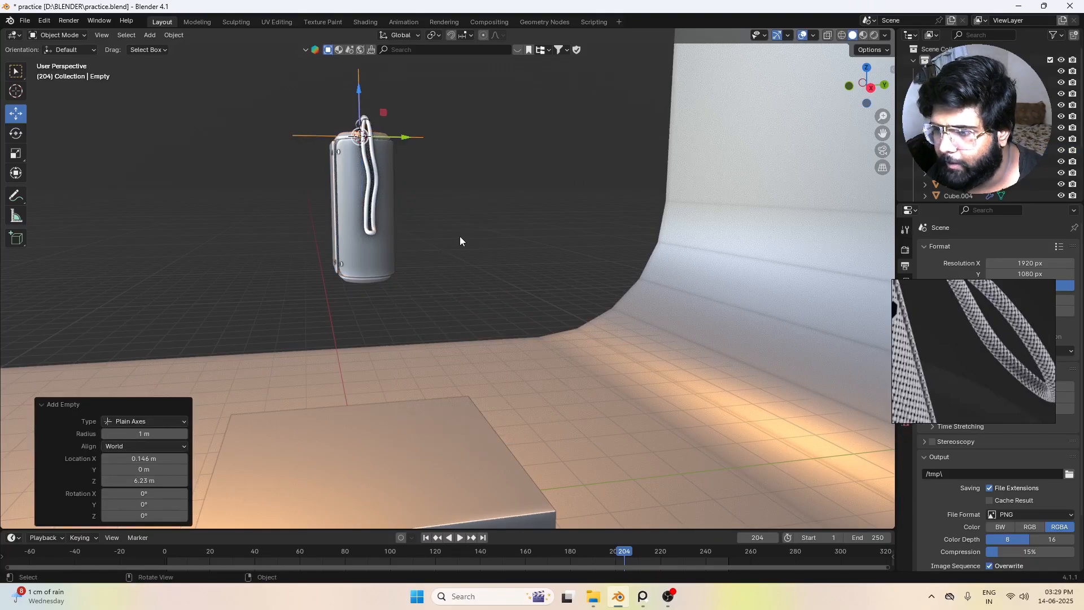
Step: Scale the empty uniformly by about 3 so it extends well beyond the speaker, then deselect it
scroll(425, 224, down, 3)
key(s)
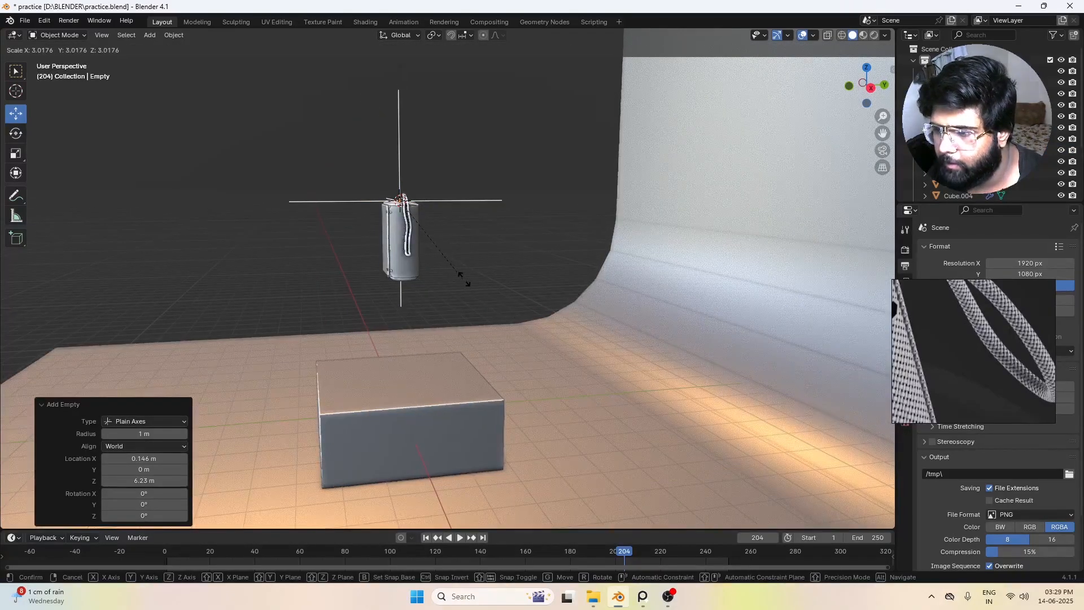
click(471, 255)
middle_drag(472, 256, 450, 249)
click(361, 217)
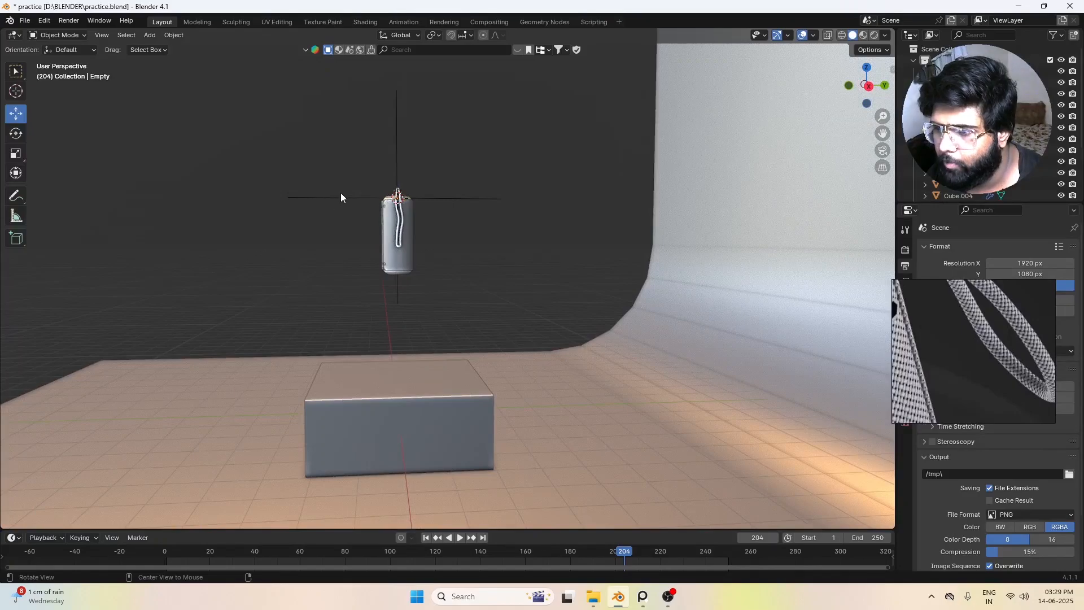
Step: Turn on X-ray display and select all the speaker's parts together with the empty
key(alt+z)
drag(330, 145, 492, 293)
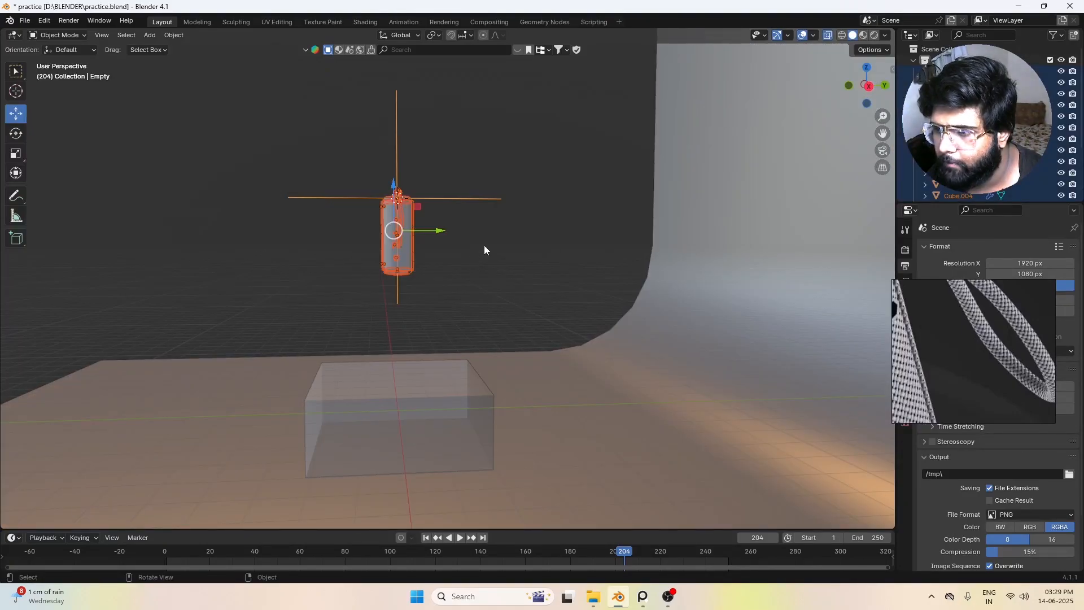
middle_drag(521, 249, 418, 230)
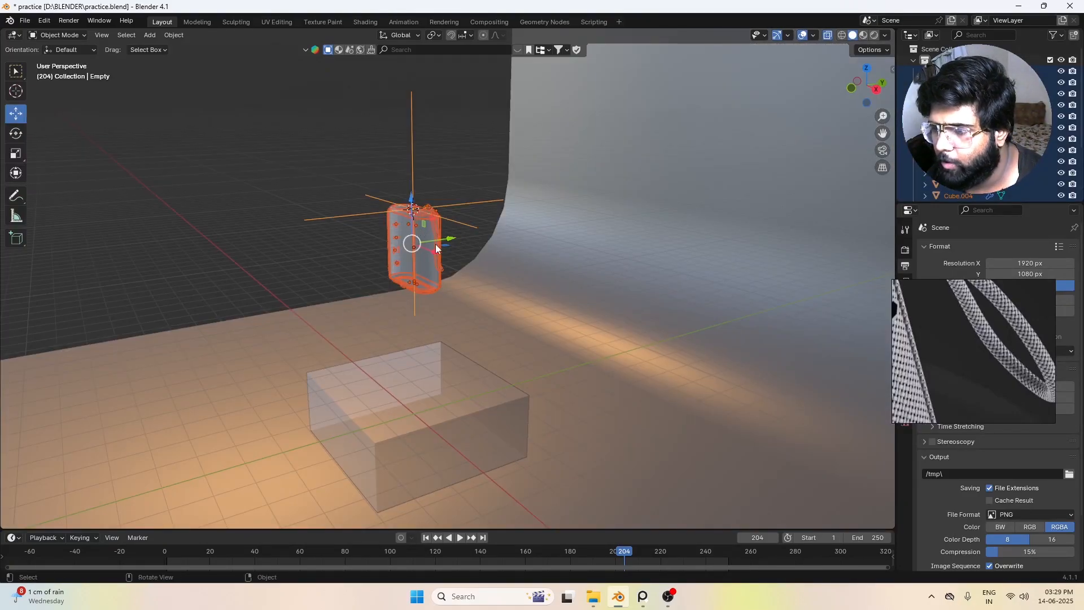
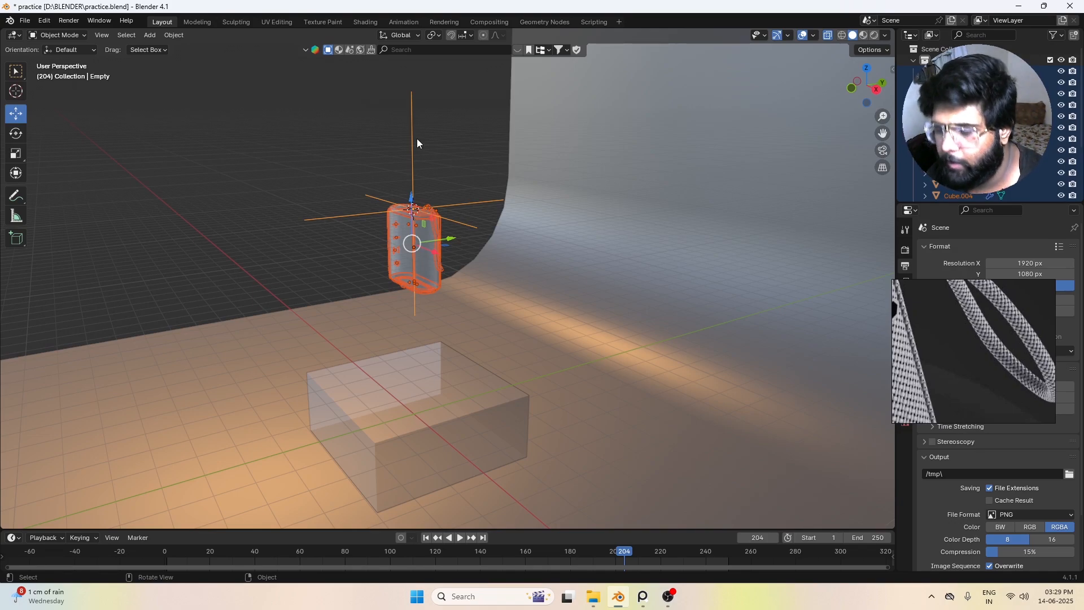
Step: Parent the speaker's parts to the empty with Object (Keep Transform), deselect everything and turn off X-ray display
key(ctrl+p)
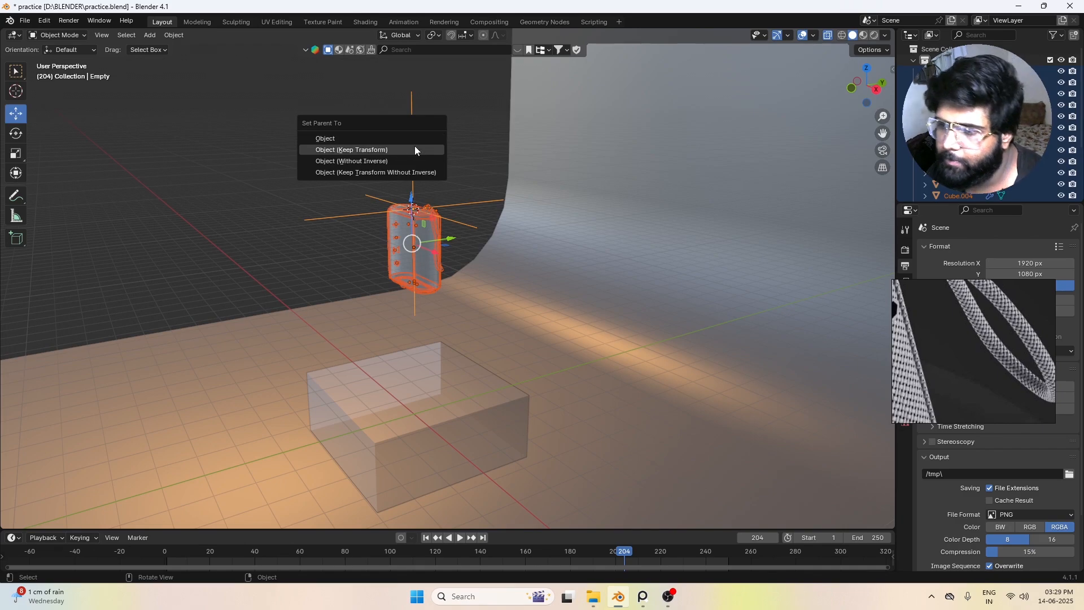
click(415, 150)
click(464, 165)
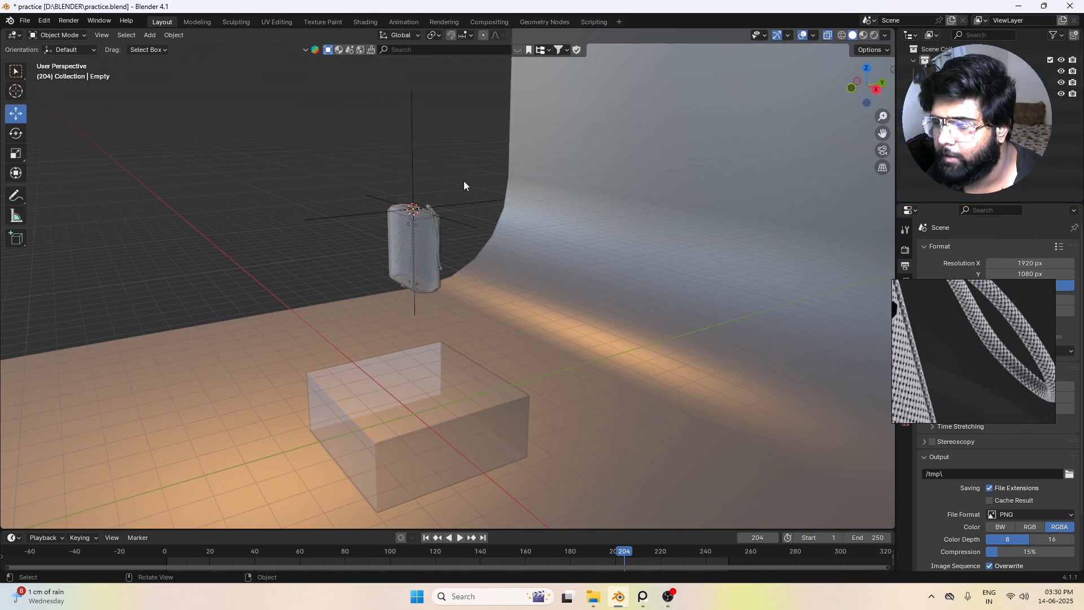
key(alt+z)
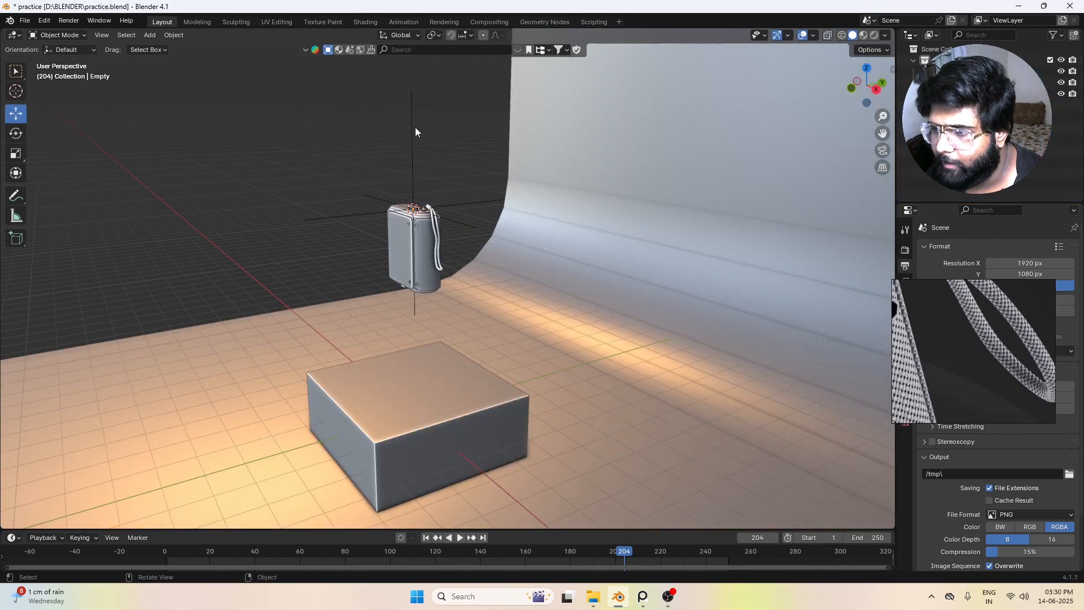
Step: In front view, lower the empty about 3.1 m along Z so the speaker sits on the box pedestal
key(KP_1)
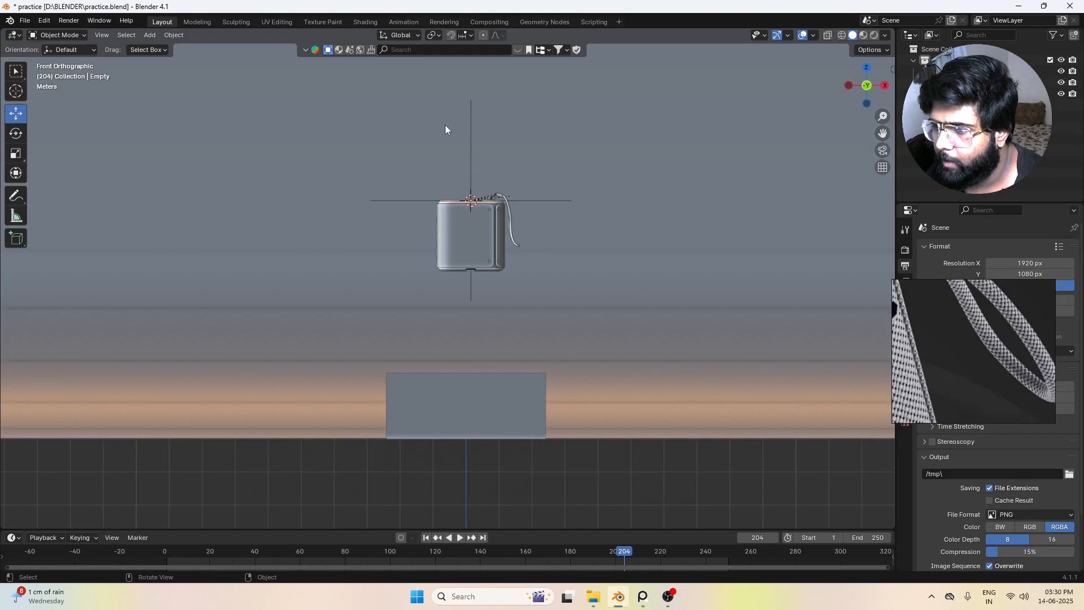
click(473, 148)
click(471, 145)
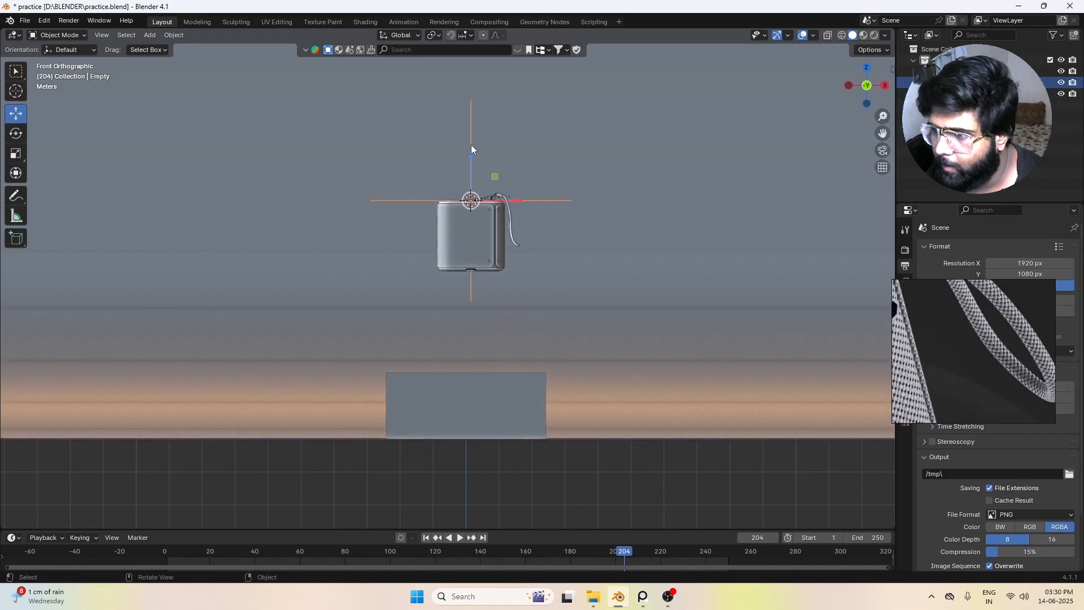
key(g)
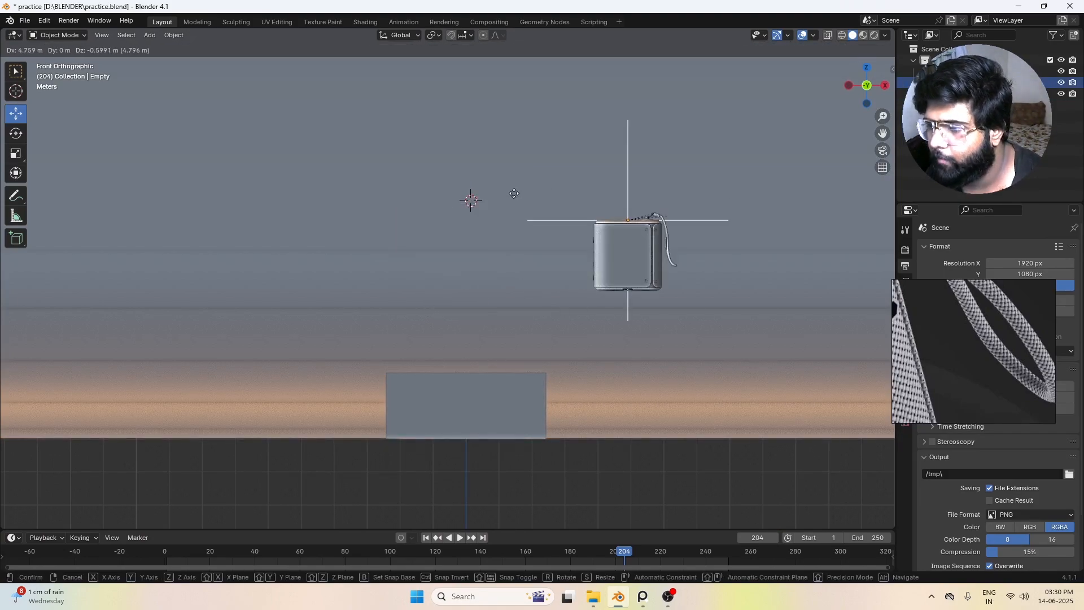
key(y)
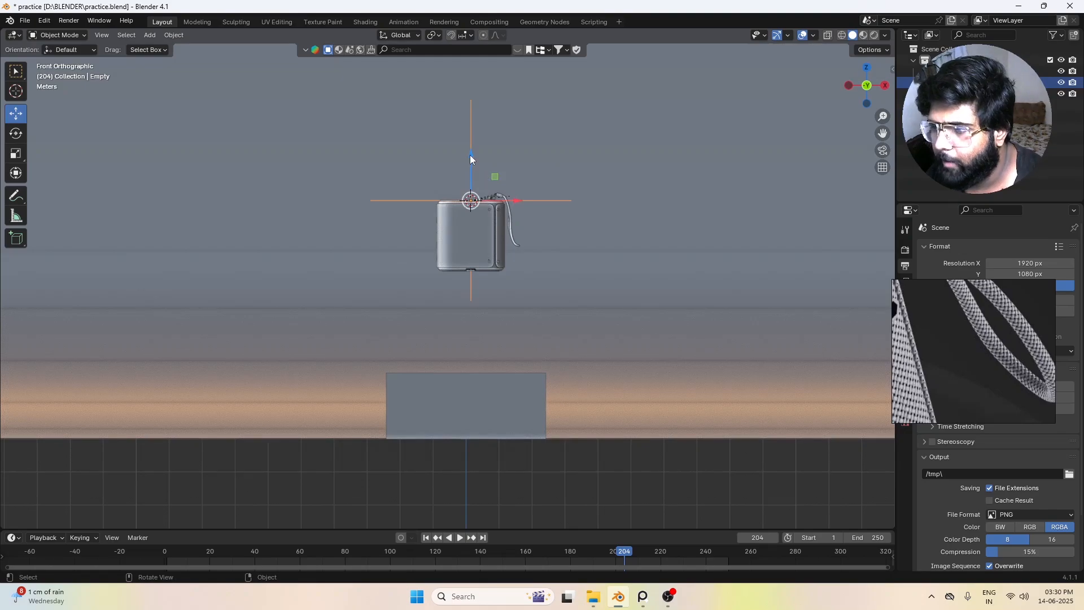
key(z)
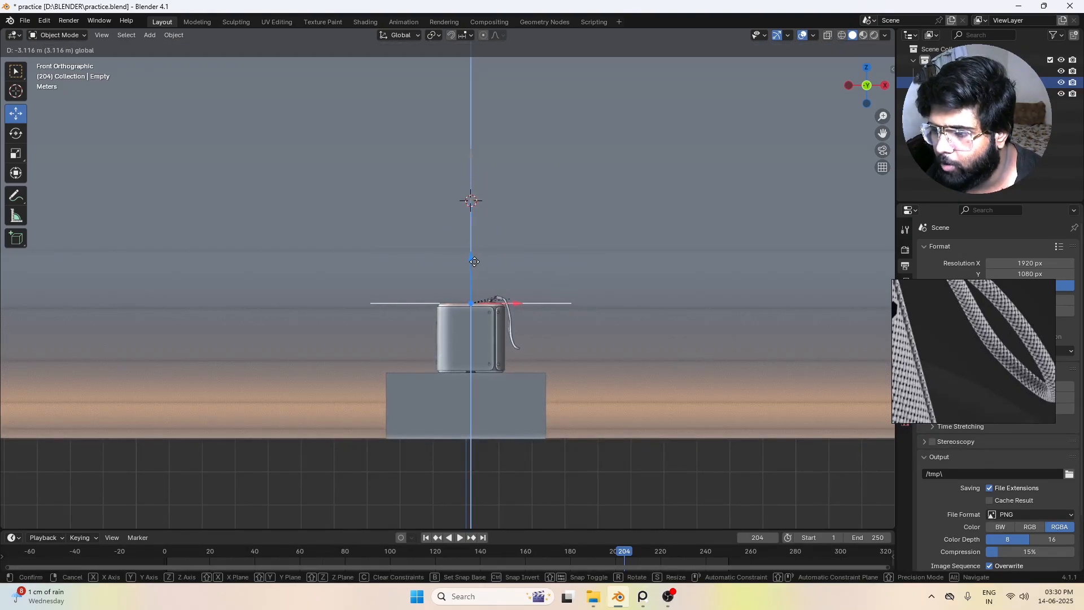
click(473, 260)
Step: Add a camera to the scene at the 3D cursor
click(554, 279)
scroll(553, 338, down, 4)
middle_drag(554, 389, 569, 414)
alt+drag(569, 410, 584, 377)
scroll(584, 377, down, 5)
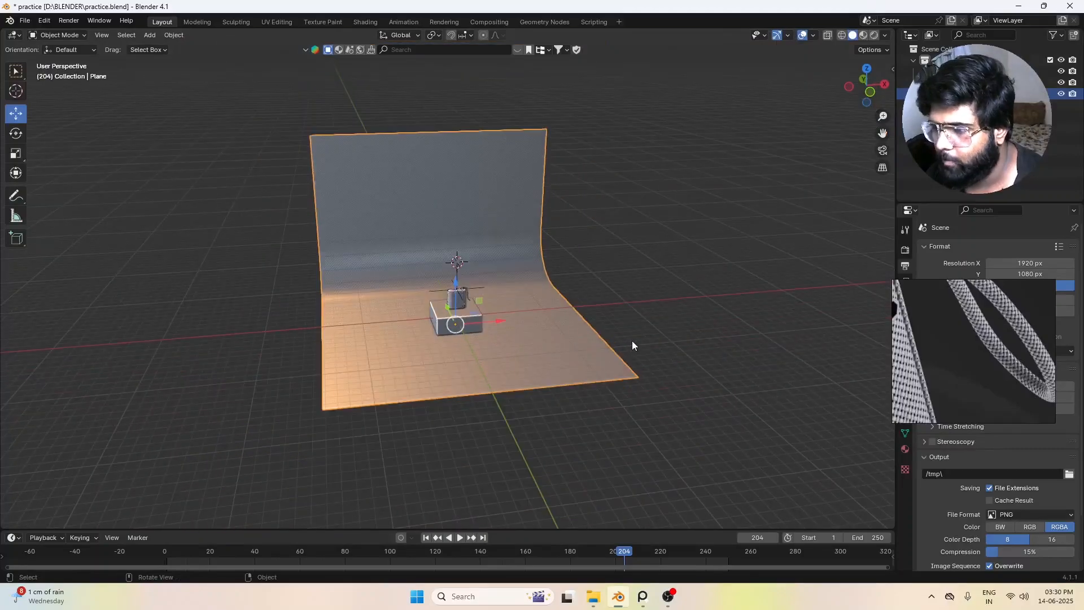
alt+drag(532, 315, 499, 317)
scroll(588, 382, up, 3)
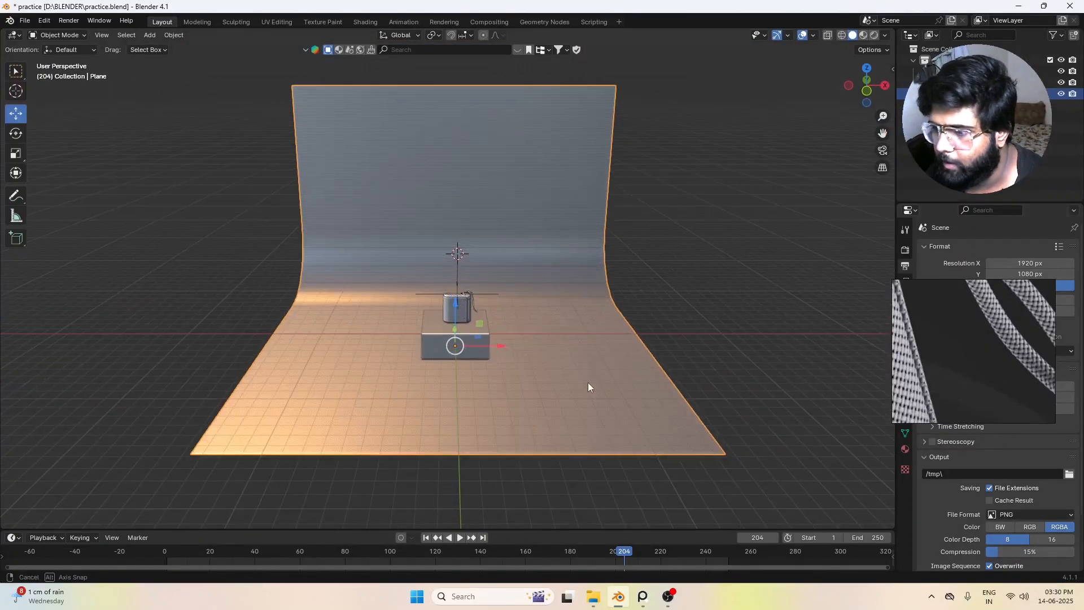
alt+drag(587, 382, 457, 339)
key(shift+a)
mouse_move(457, 339)
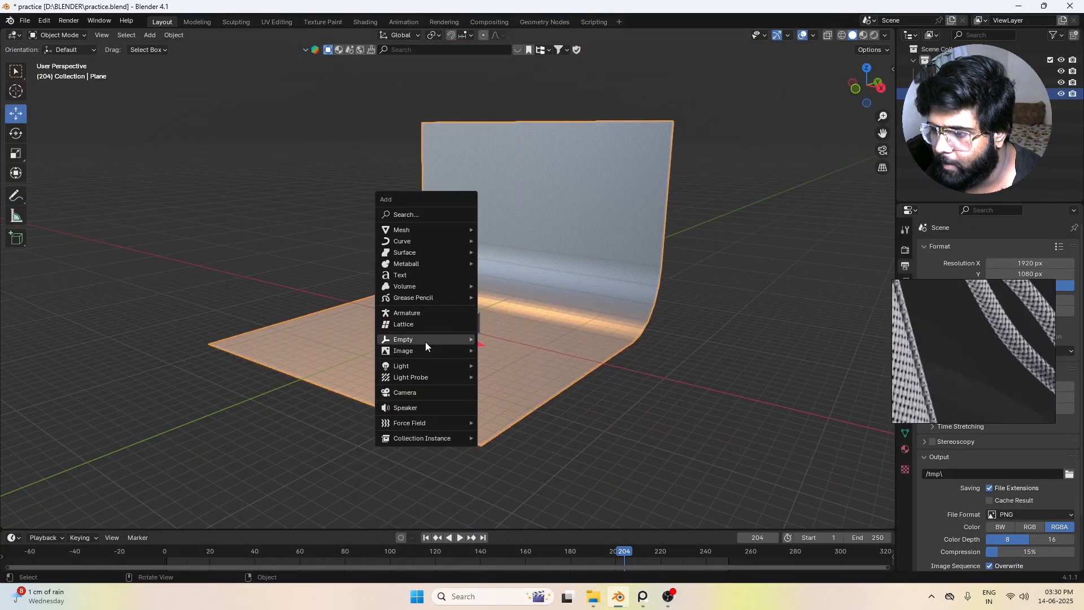
click(421, 391)
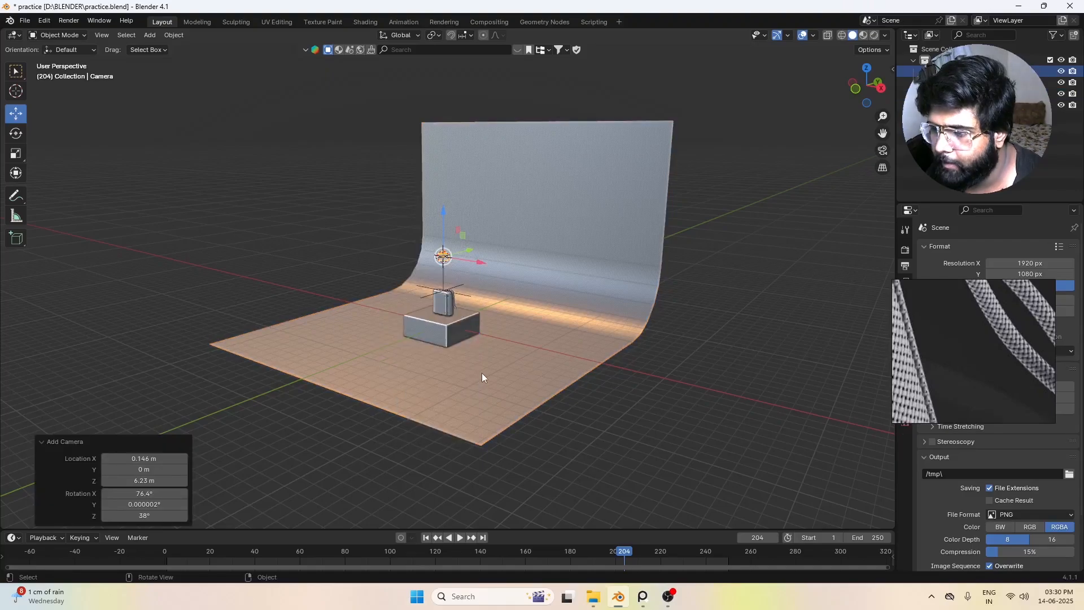
Step: Move the camera about 26.6 m along negative Y, away from the backdrop, and make it the active camera view
scroll(482, 372, down, 3)
alt+drag(425, 341, 462, 303)
key(g)
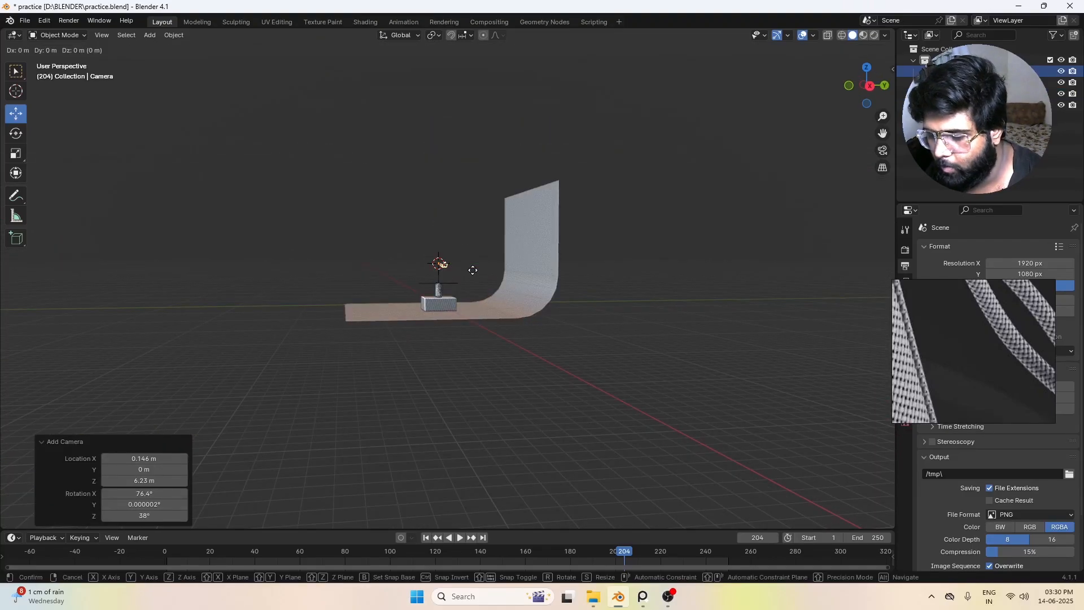
key(y)
click(294, 294)
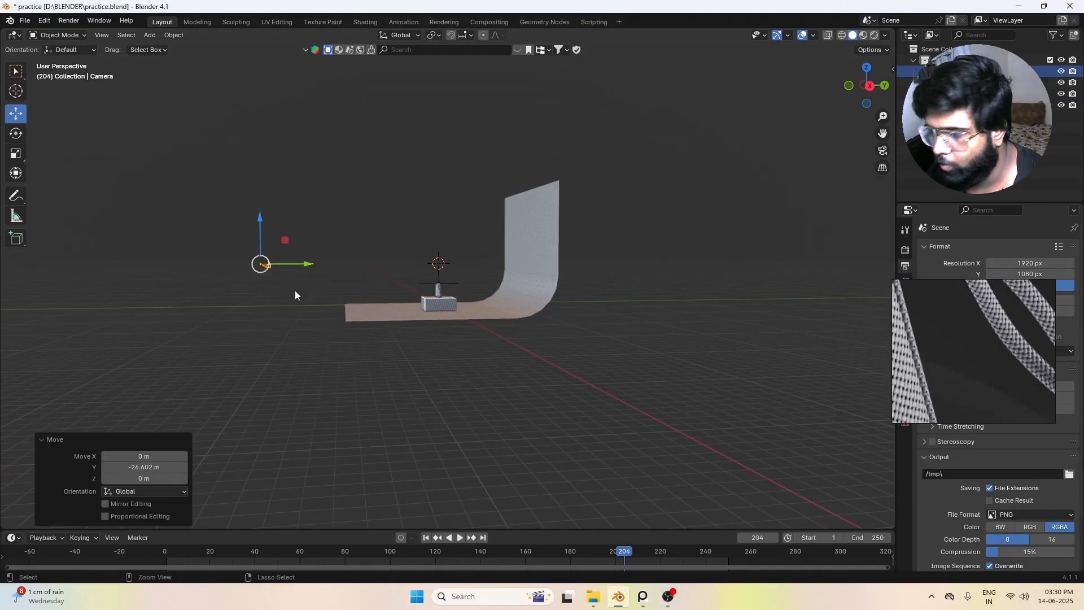
key(ctrl+KP_0)
scroll(330, 462, down, 2)
scroll(335, 447, down, 2)
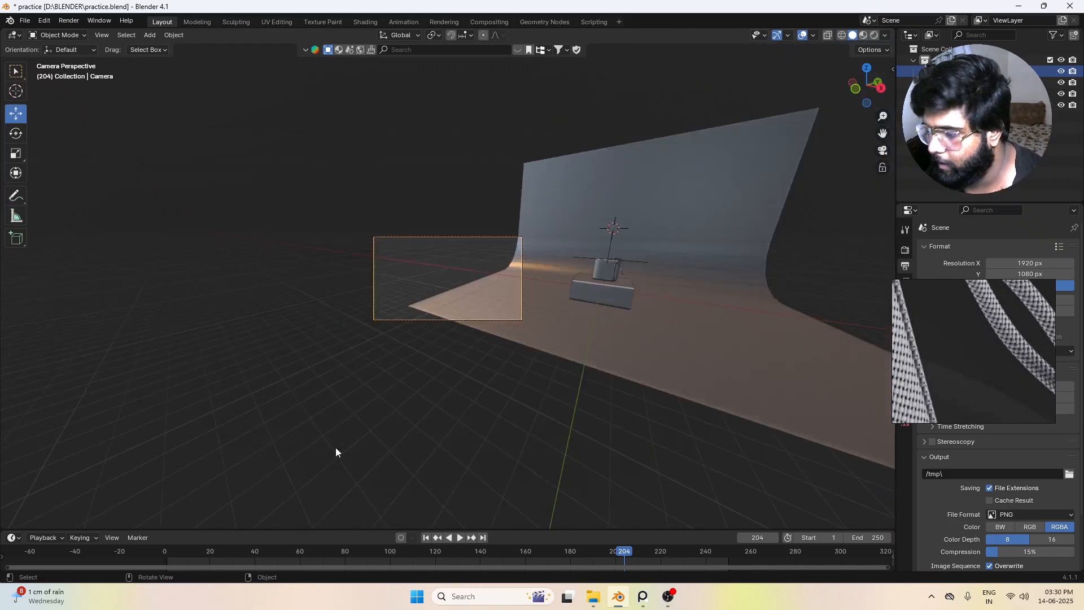
Step: Set the camera's Z rotation to 0° so it faces the speaker, and return to the camera view
key(KP_7)
scroll(442, 456, up, 2)
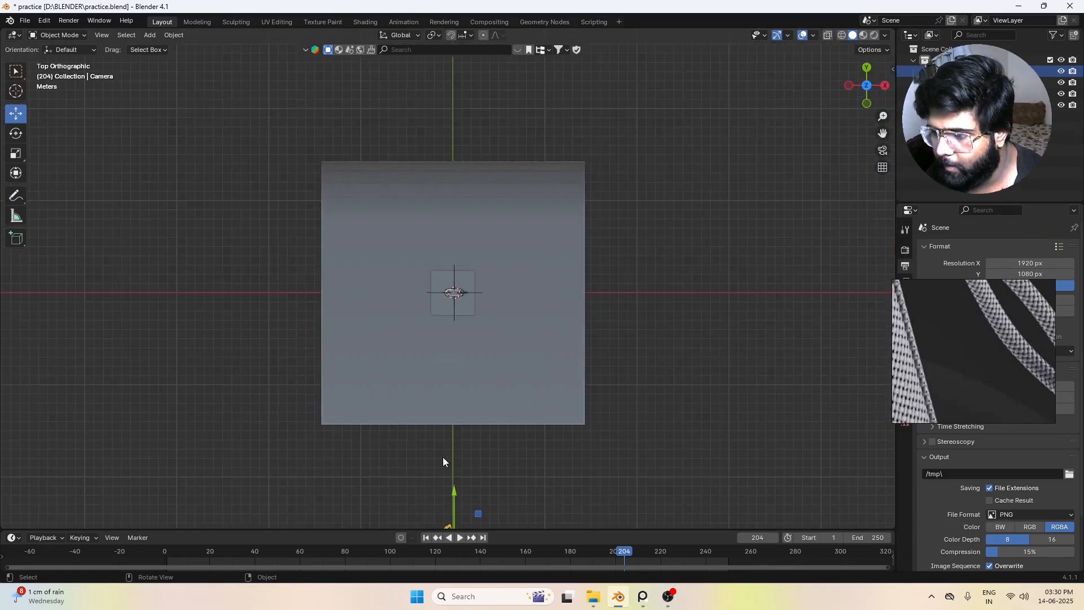
scroll(443, 456, up, 1)
shift+middle_drag(442, 456, 449, 250)
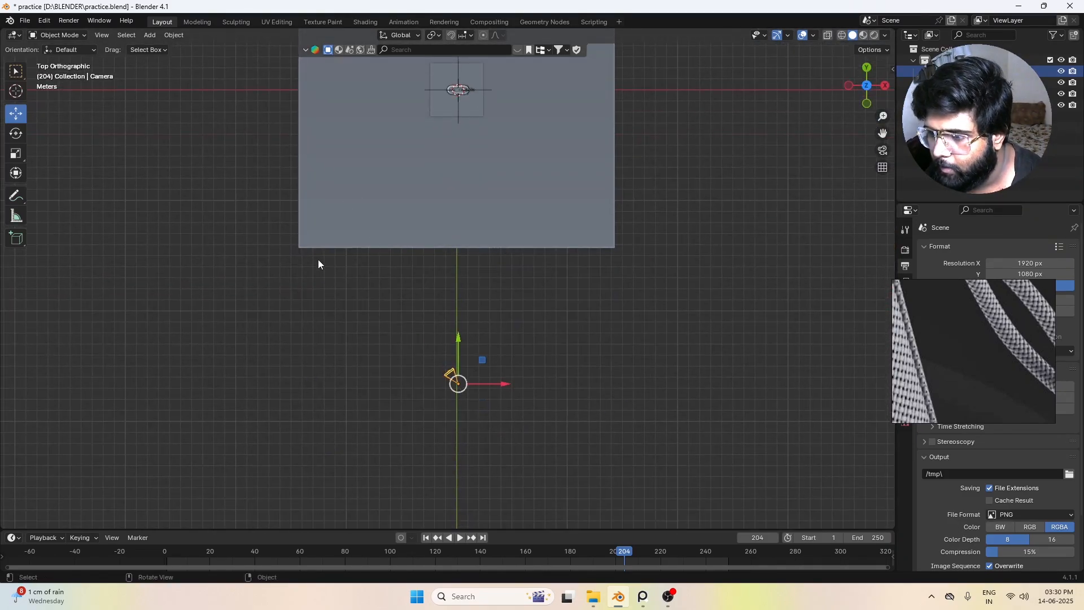
key(n)
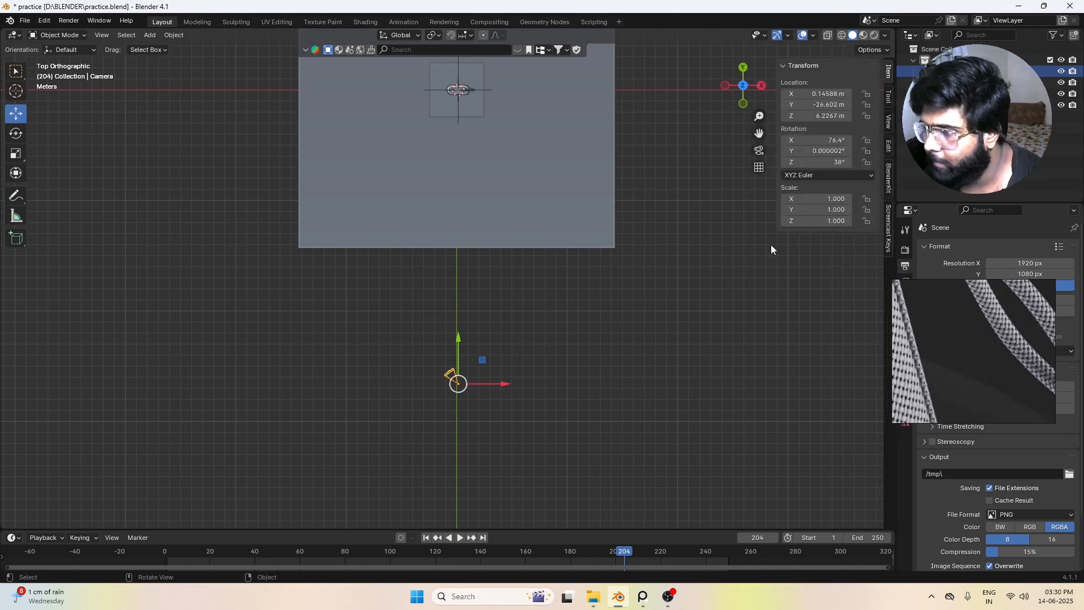
click(816, 162)
text(0)
key(Return)
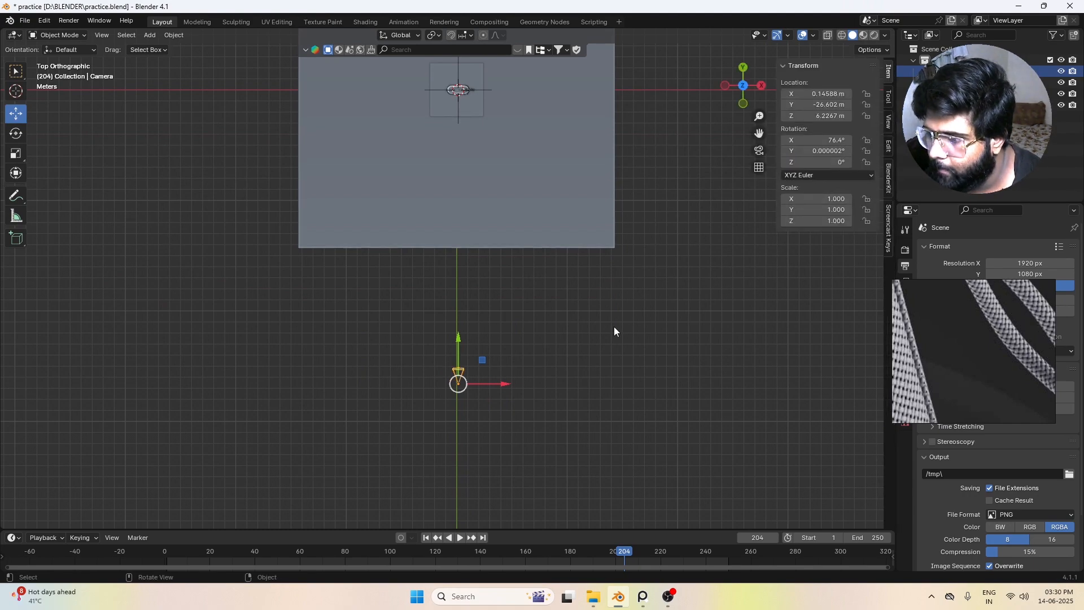
middle_drag(599, 317, 467, 352)
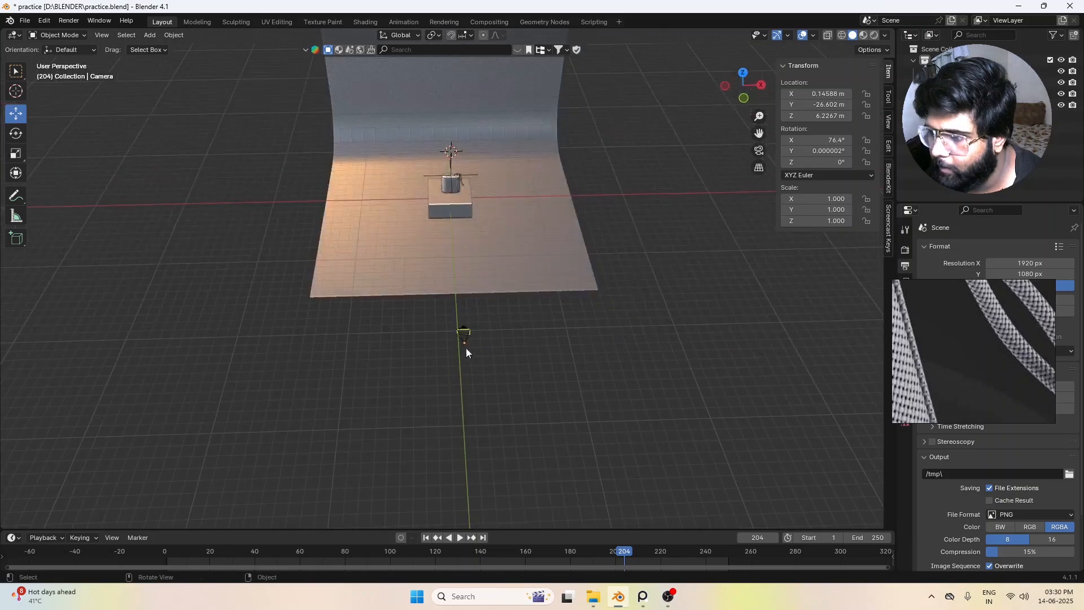
click(464, 337)
key(KP_0)
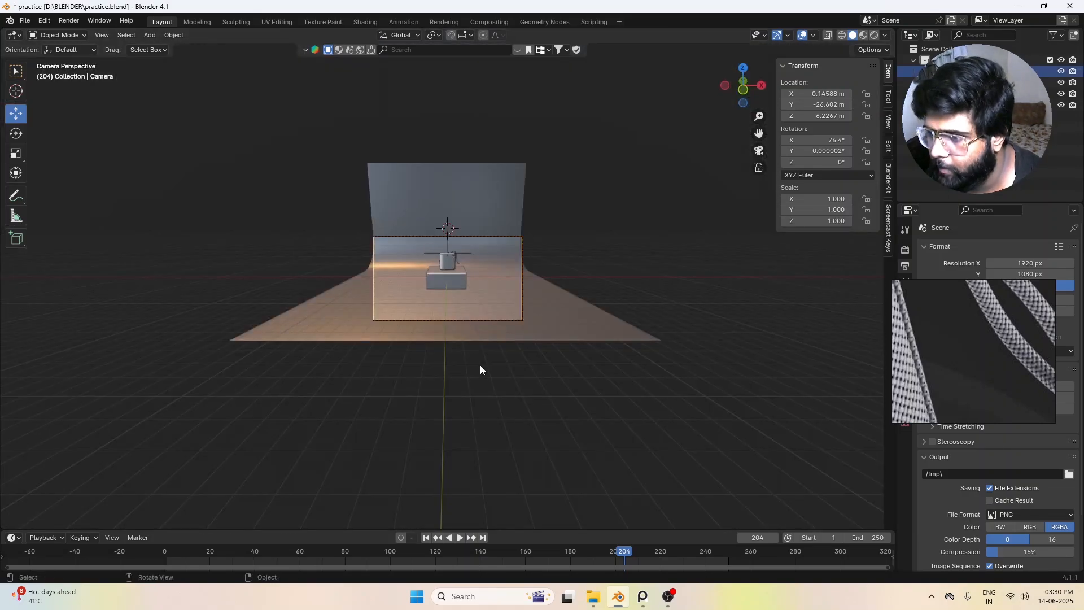
Step: Move the reference image out of the way and set the output's X resolution to 1080 px for a square frame
scroll(522, 355, up, 1)
drag(921, 291, 929, 604)
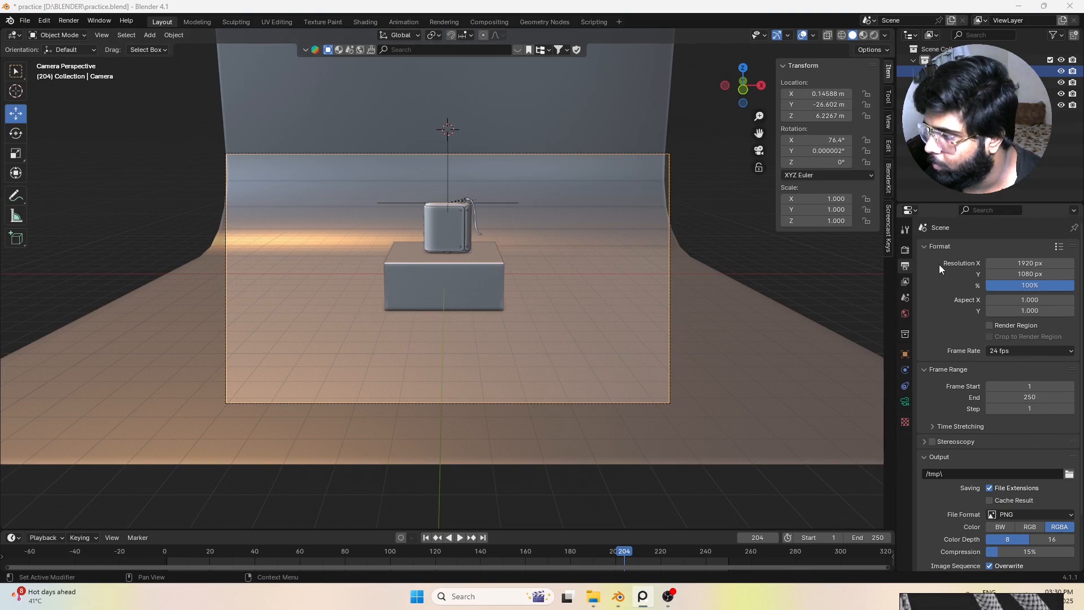
click(904, 249)
click(905, 266)
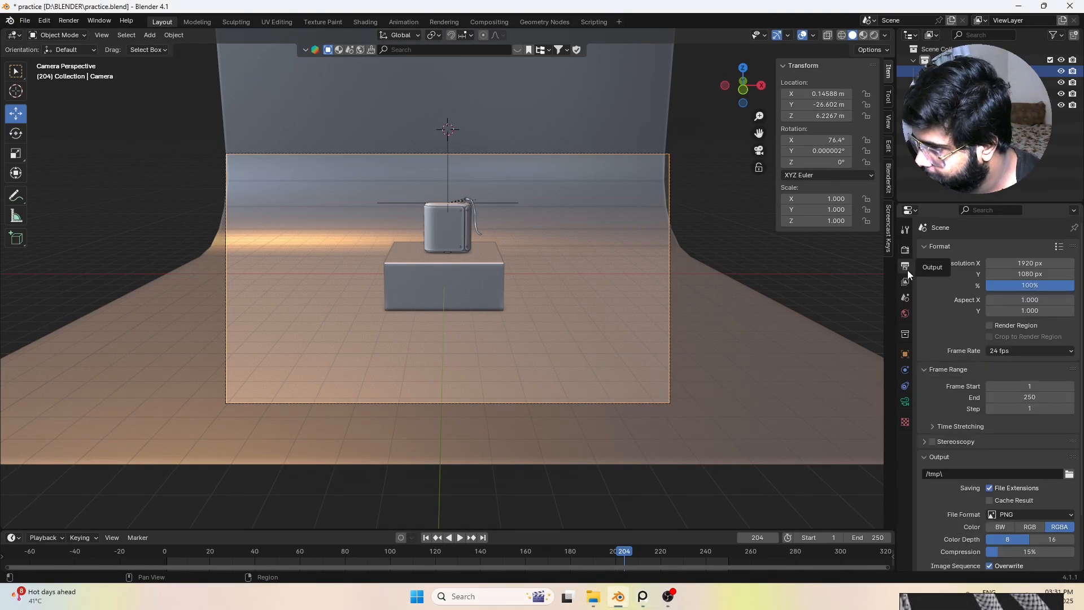
click(1038, 263)
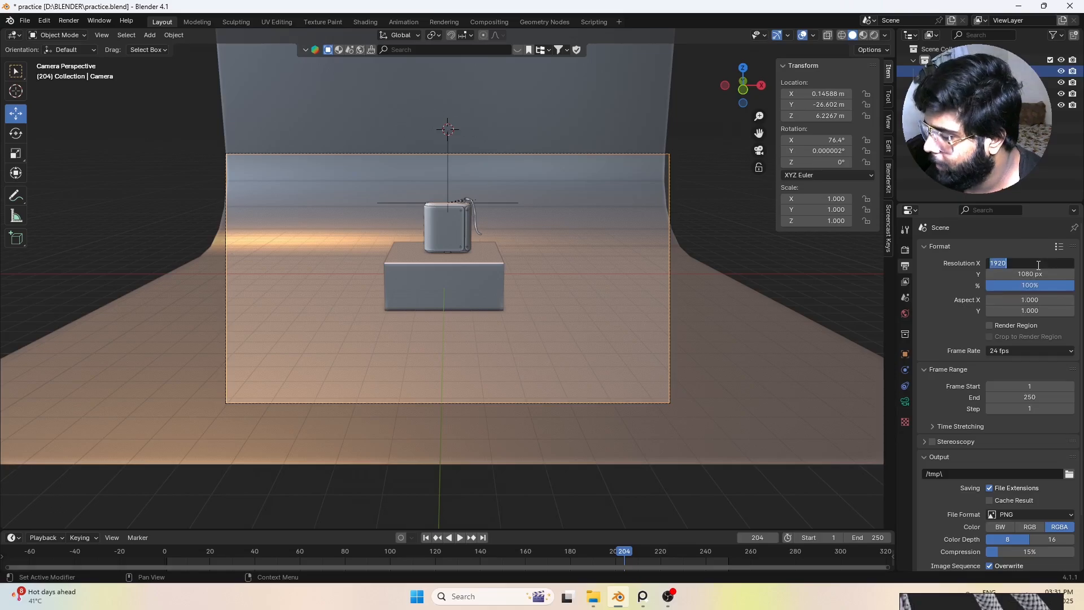
key(Return)
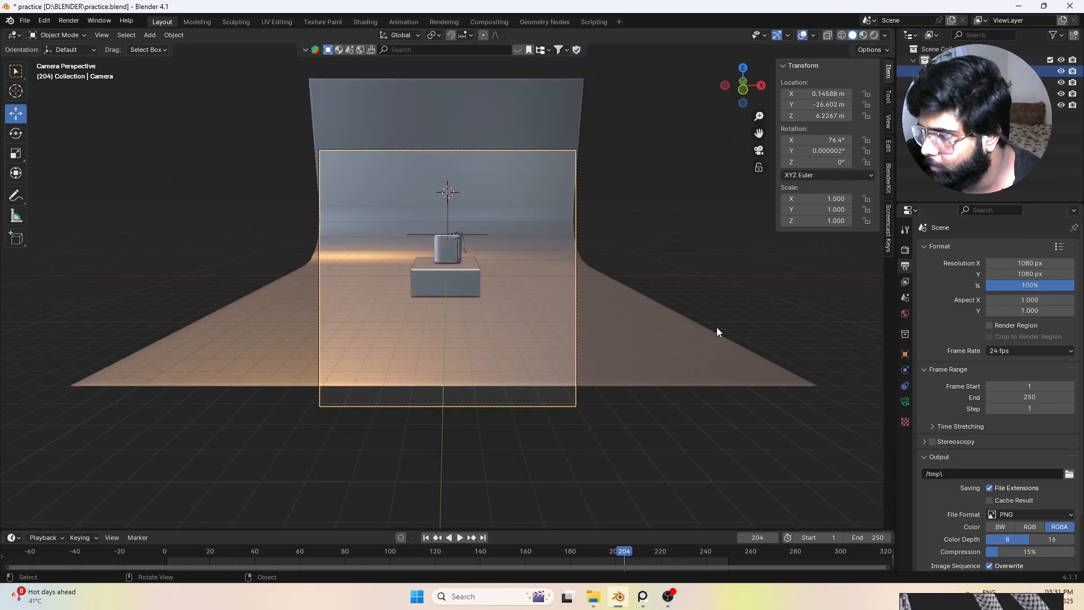
Step: Set the camera's focal length to 130 mm and move it about 3 m along Y towards the speaker
click(904, 401)
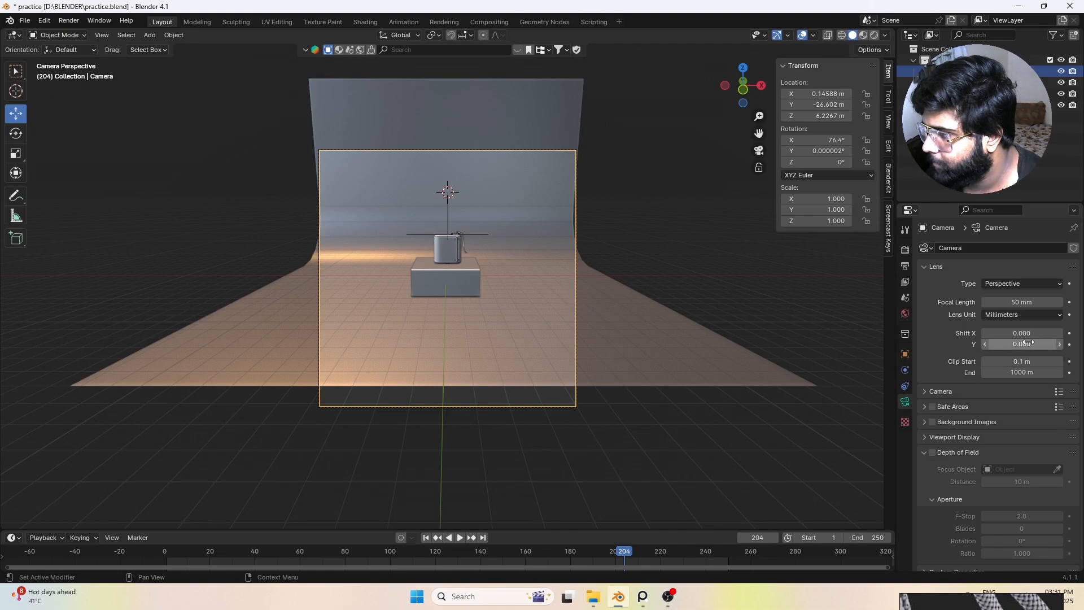
drag(1021, 302, 1076, 302)
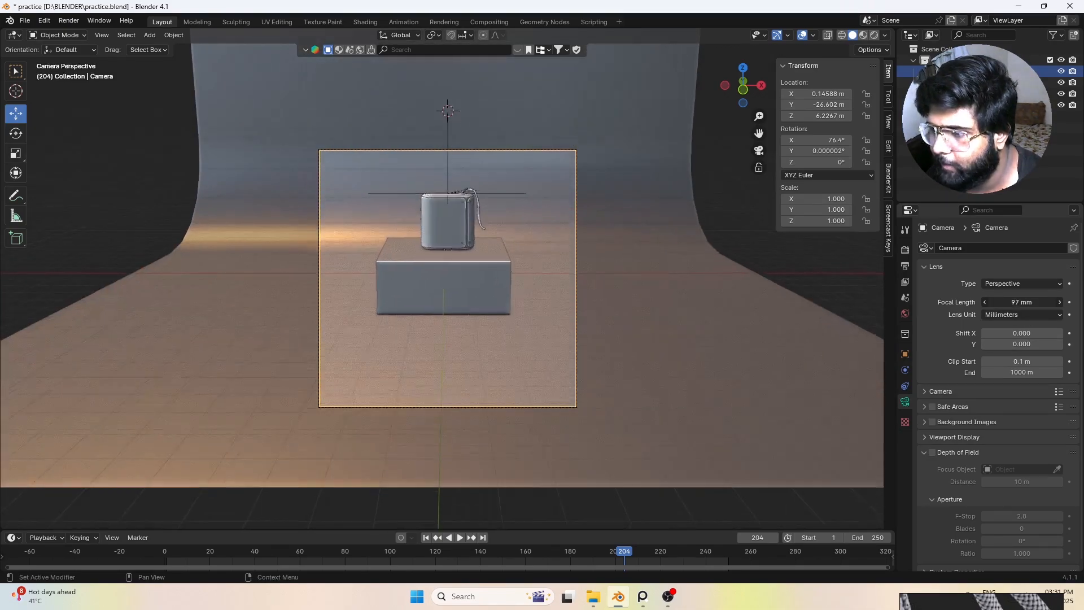
key(g)
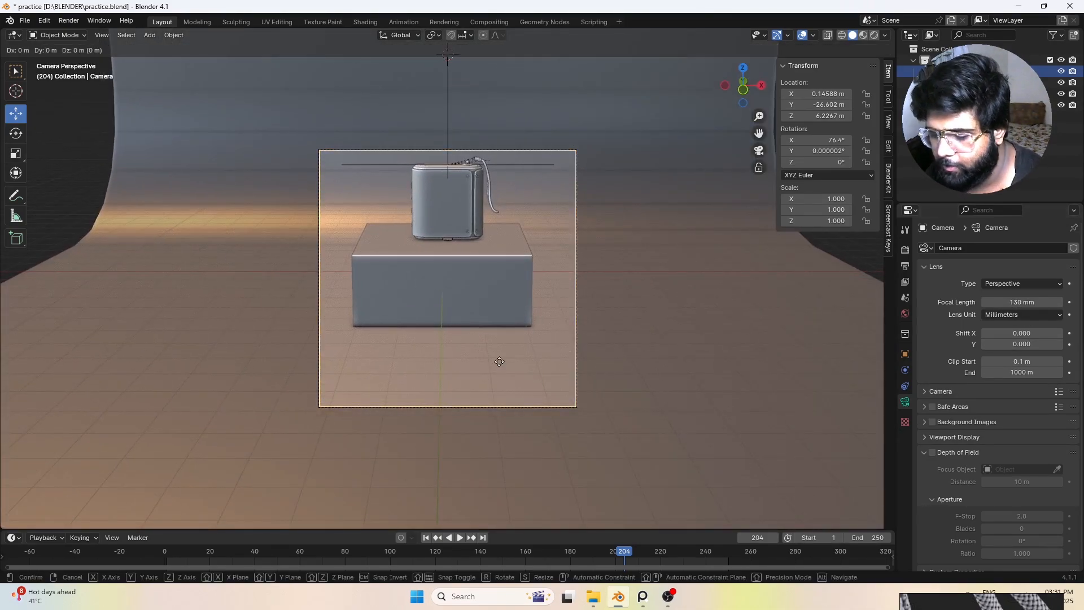
key(y)
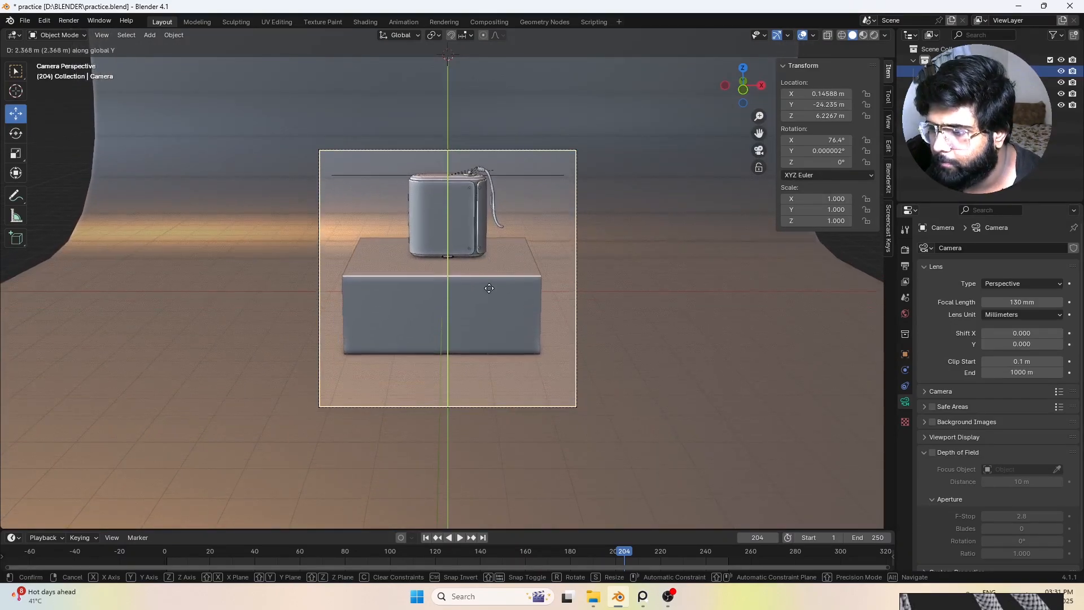
click(575, 343)
middle_drag(576, 343, 502, 349)
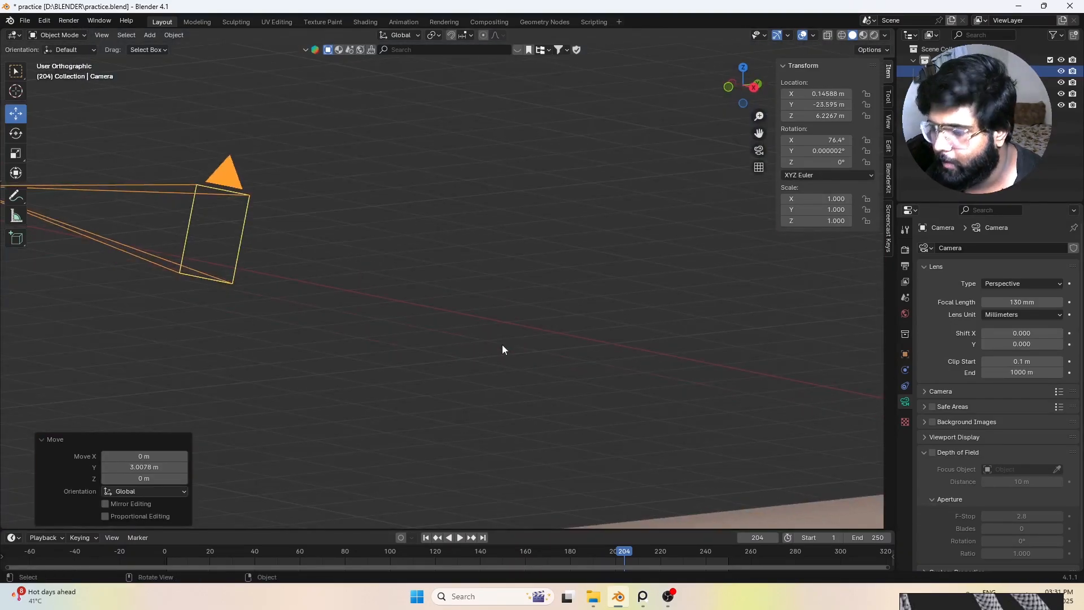
key(KP_0)
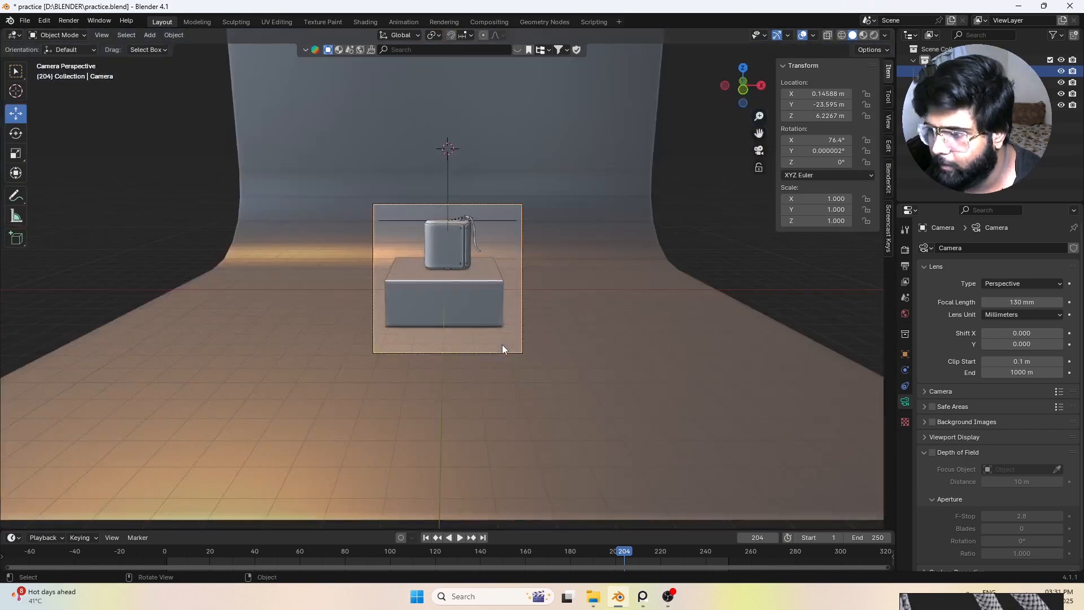
Step: Tilt the camera up about 12.1° around X and lower it about 4.2 m along Z to frame the speaker
key(r)
key(x)
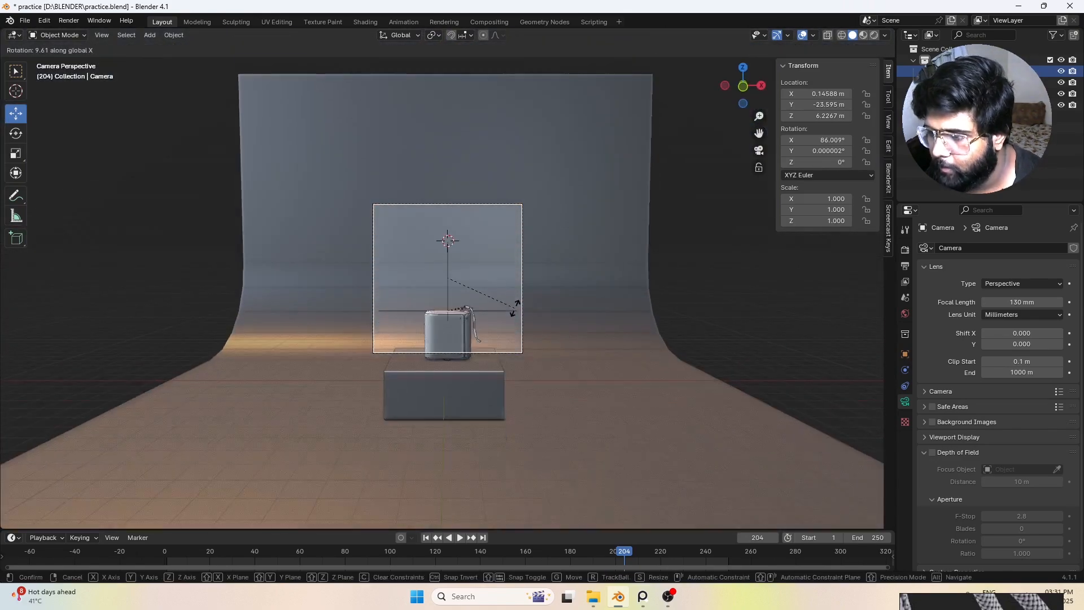
click(511, 305)
key(g)
key(z)
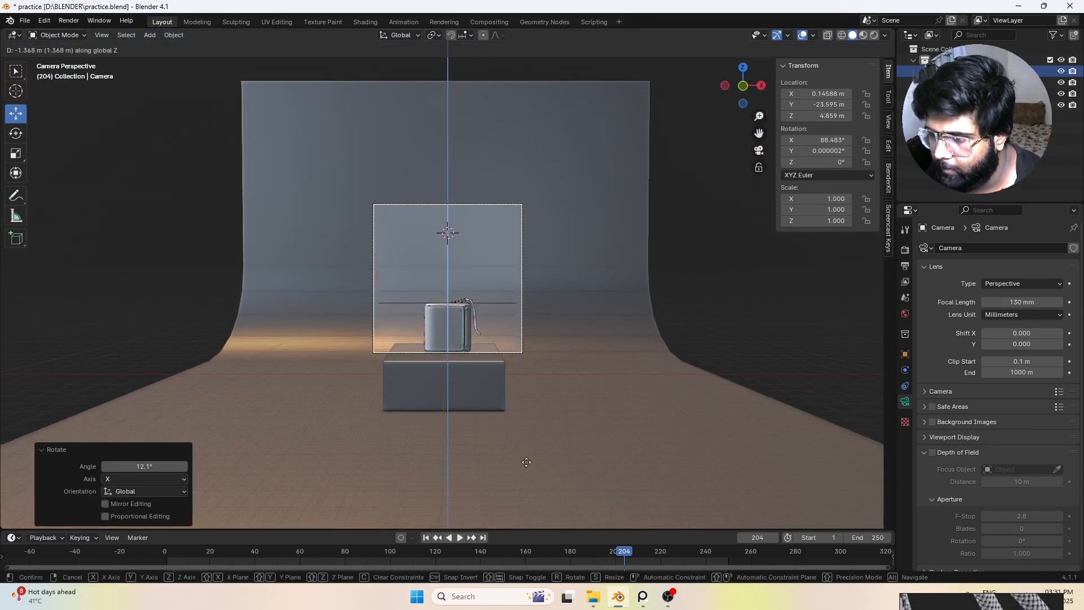
click(529, 177)
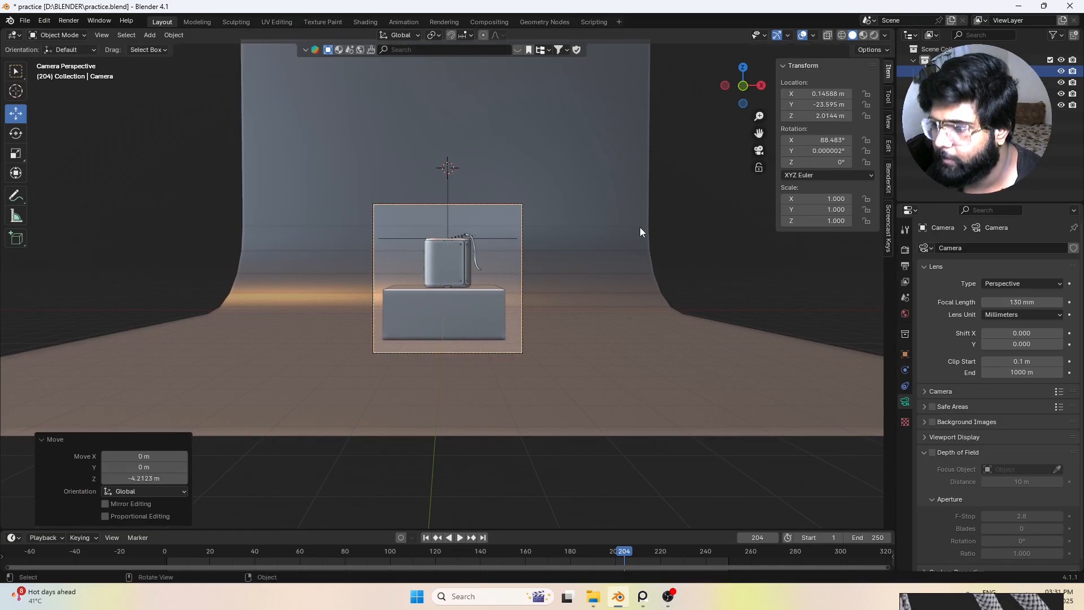
Step: Switch the viewport to rendered shading, add an area light above the speaker and scale it up about 6.3 times
click(871, 35)
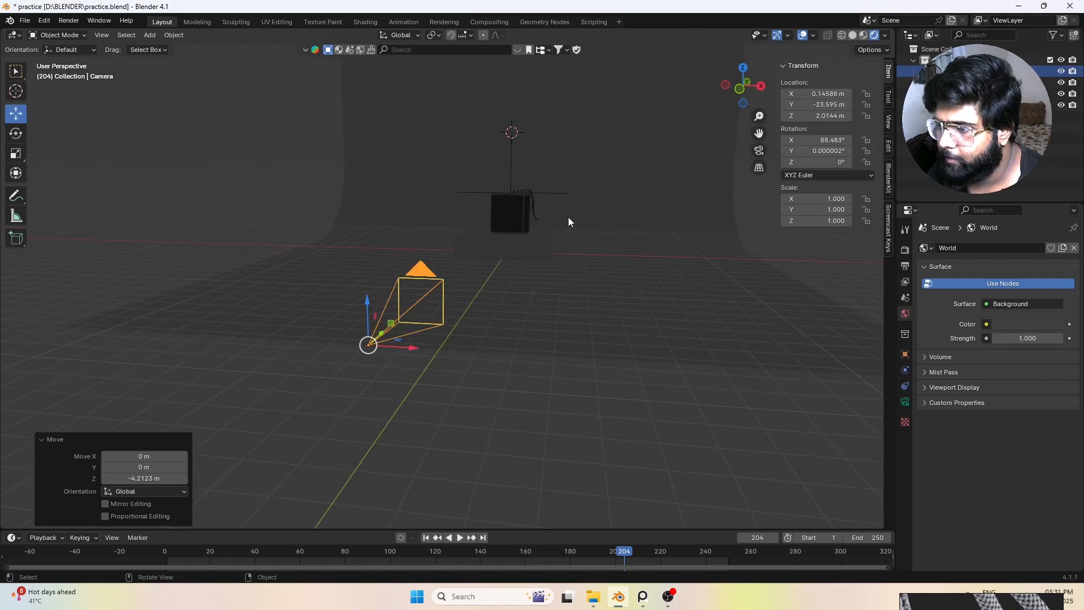
shift+middle_drag(573, 203, 595, 223)
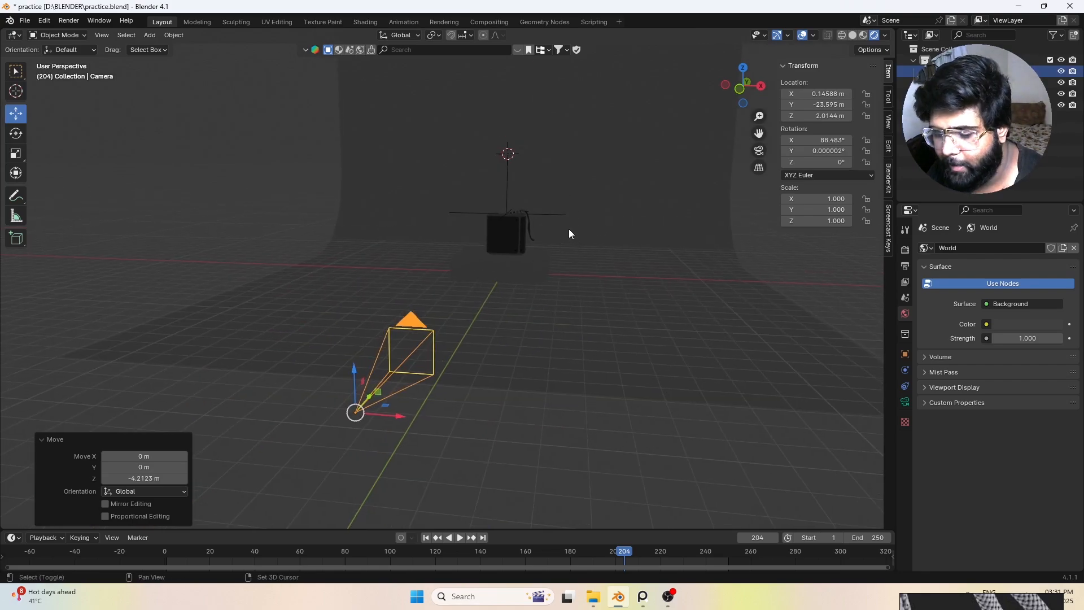
key(shift+a)
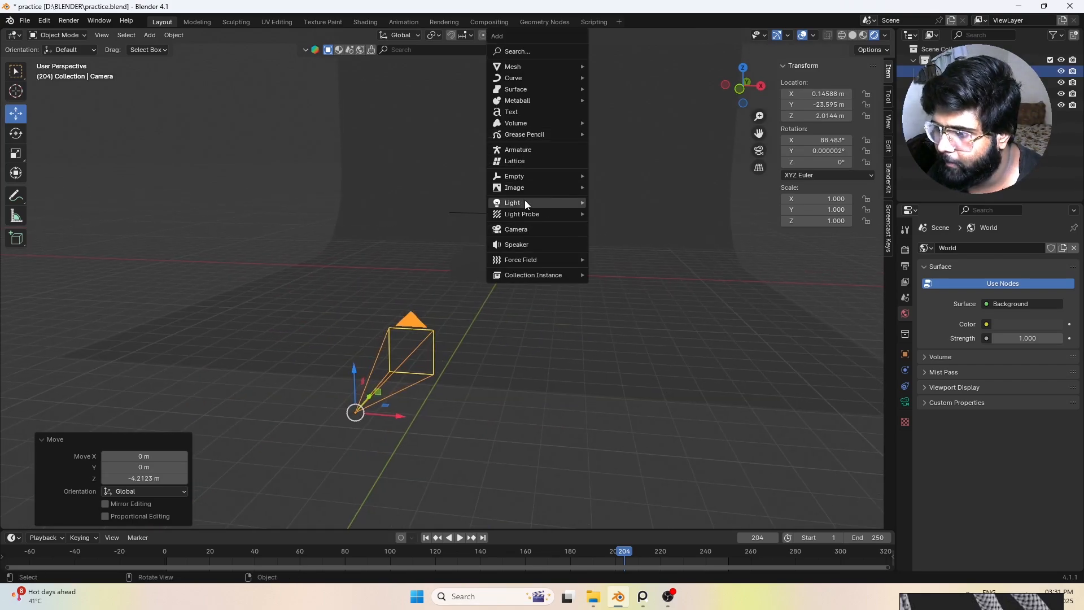
mouse_move(525, 203)
click(618, 242)
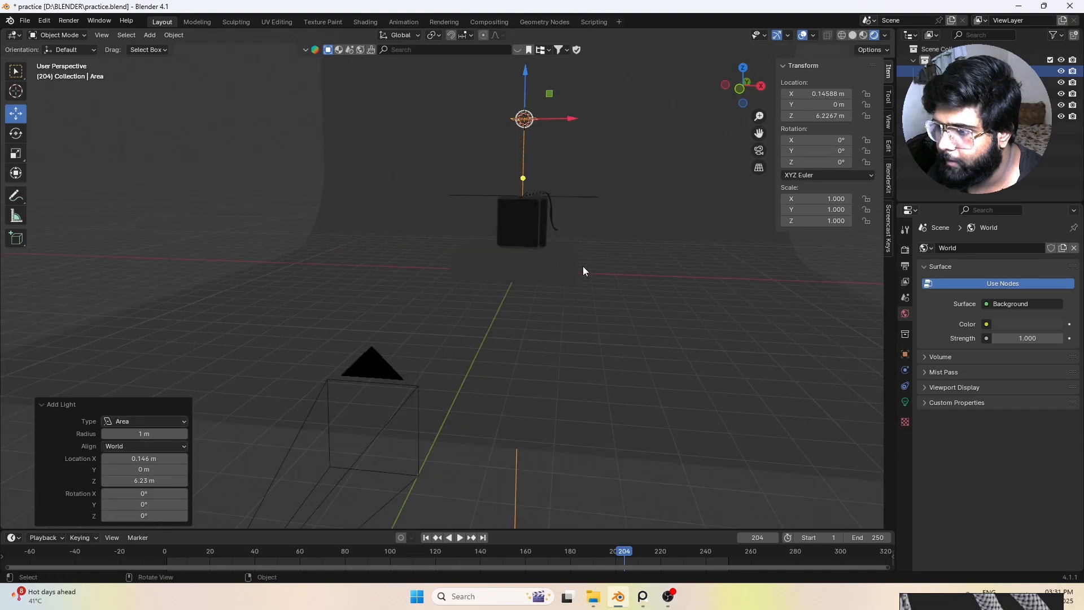
key(s)
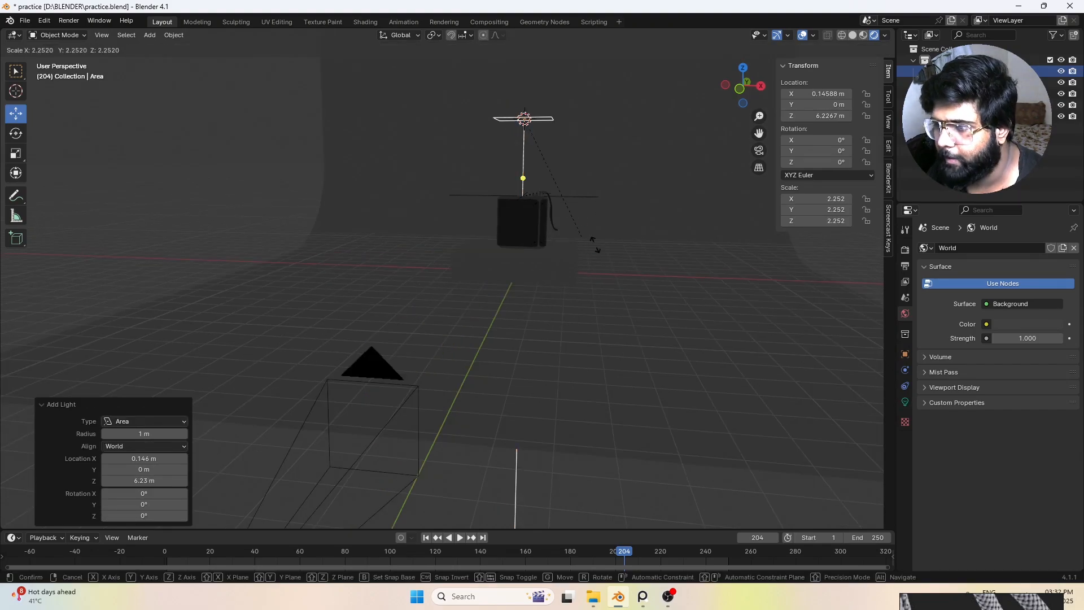
click(875, 367)
Step: Set the overhead area light's power to 100 W and check its effect on the speaker and pedestal
click(905, 403)
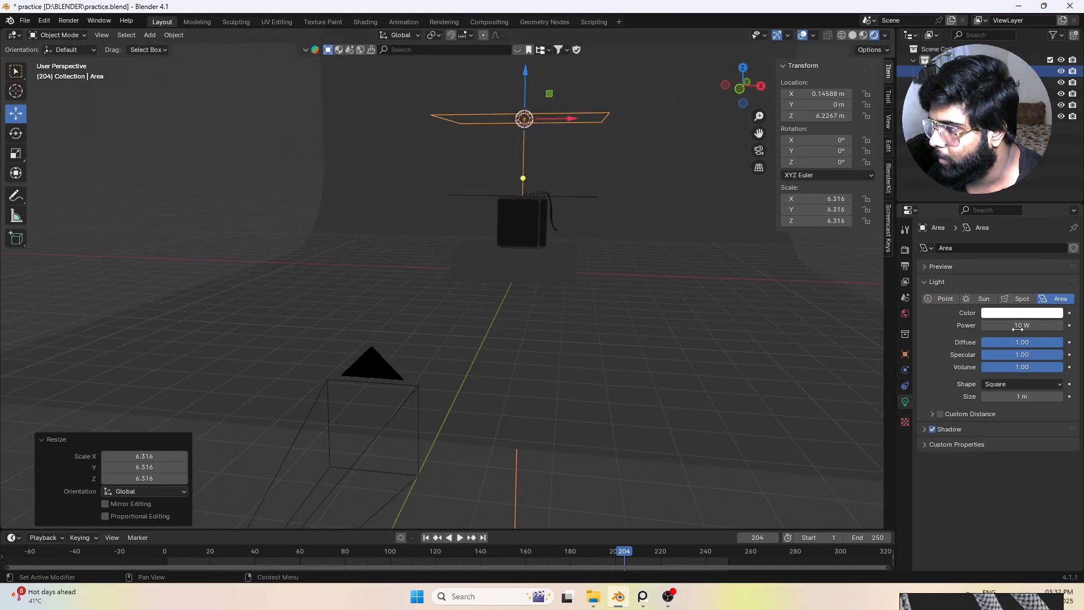
double_click(1014, 329)
text(100)
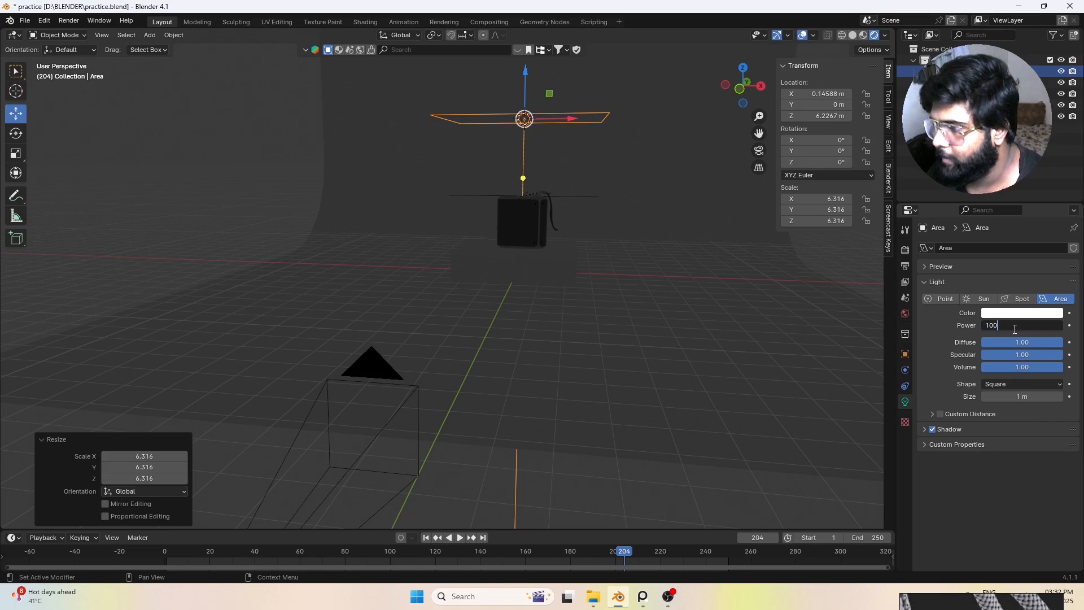
key(Return)
scroll(581, 205, up, 2)
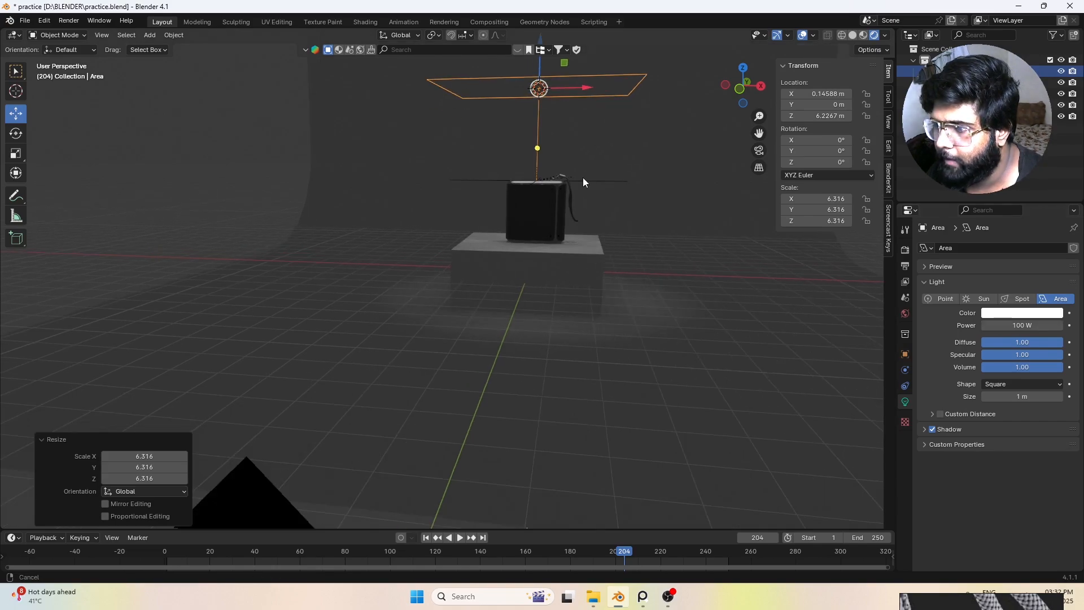
shift+middle_drag(583, 177, 648, 248)
scroll(634, 253, down, 3)
scroll(626, 255, up, 4)
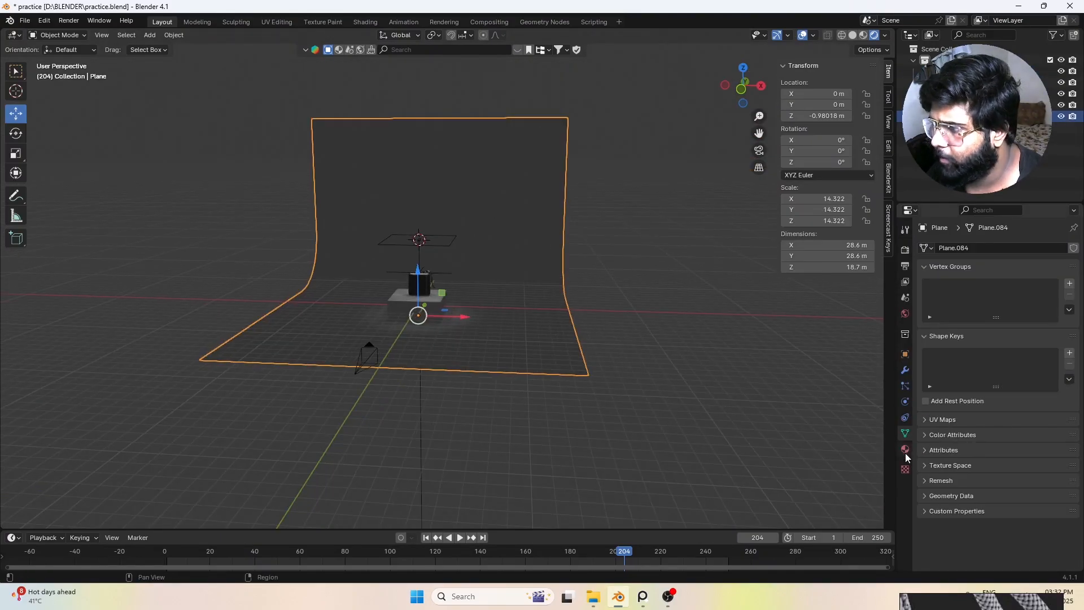
Step: Give the curved backdrop a new material with a light purple base colour
click(905, 450)
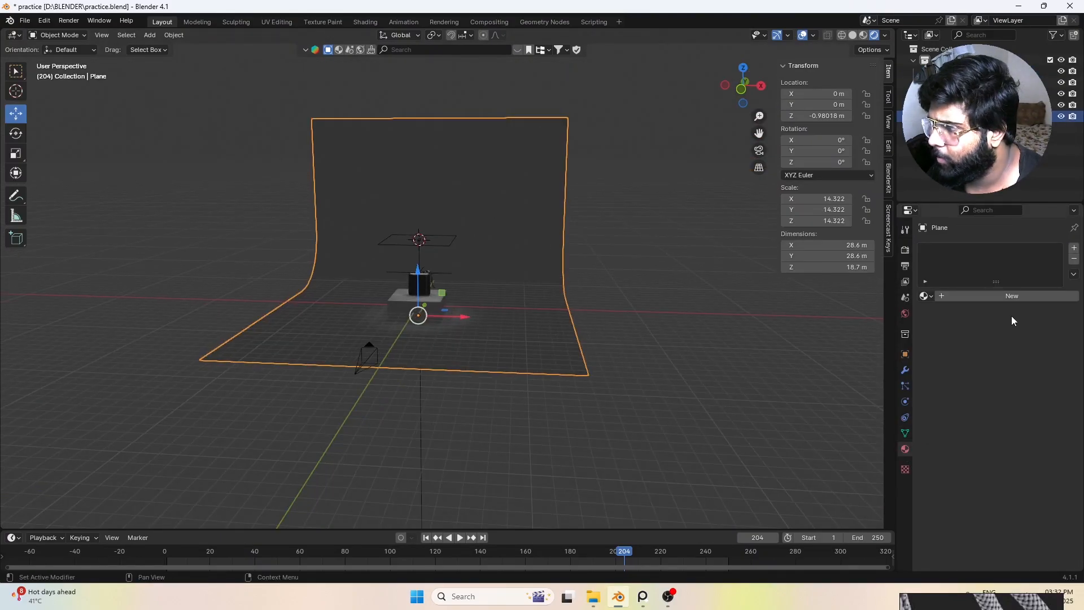
click(1004, 296)
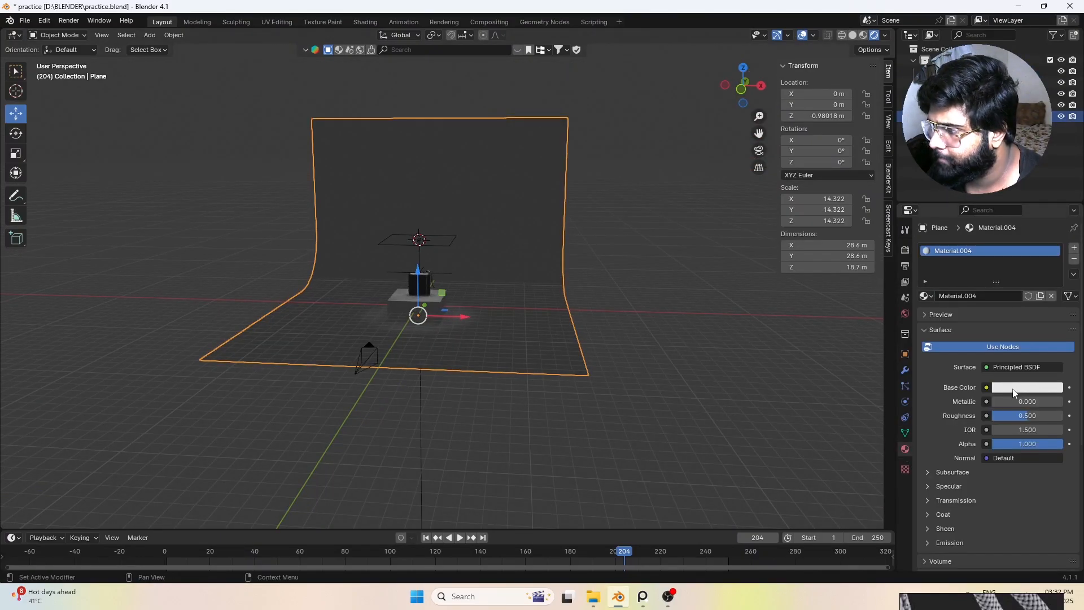
click(1039, 387)
drag(994, 259, 1008, 252)
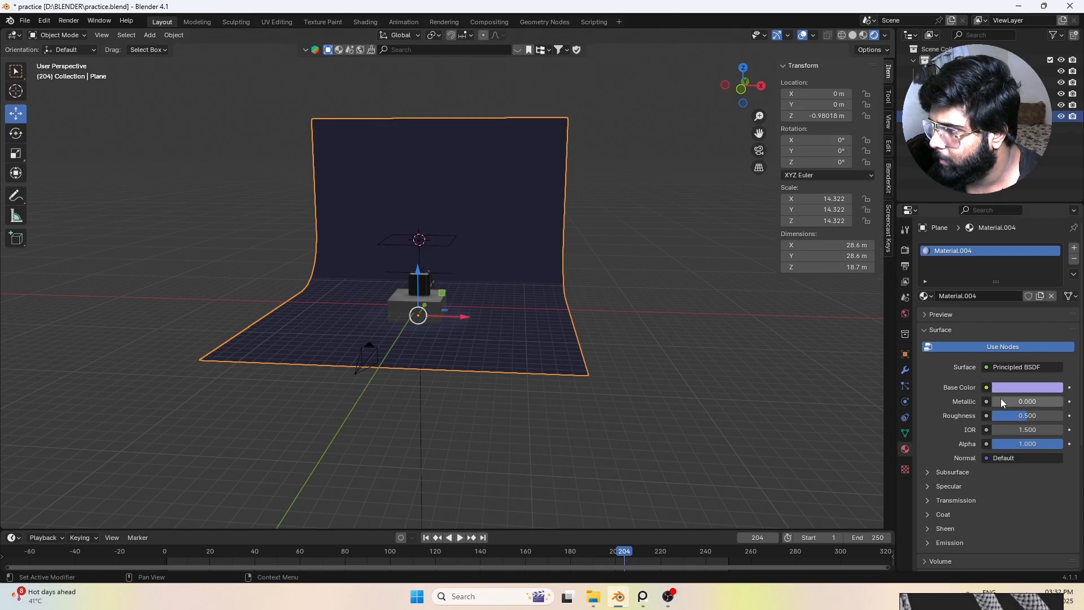
mouse_move(1003, 402)
mouse_down()
mouse_move(1063, 402)
mouse_move(994, 402)
mouse_up()
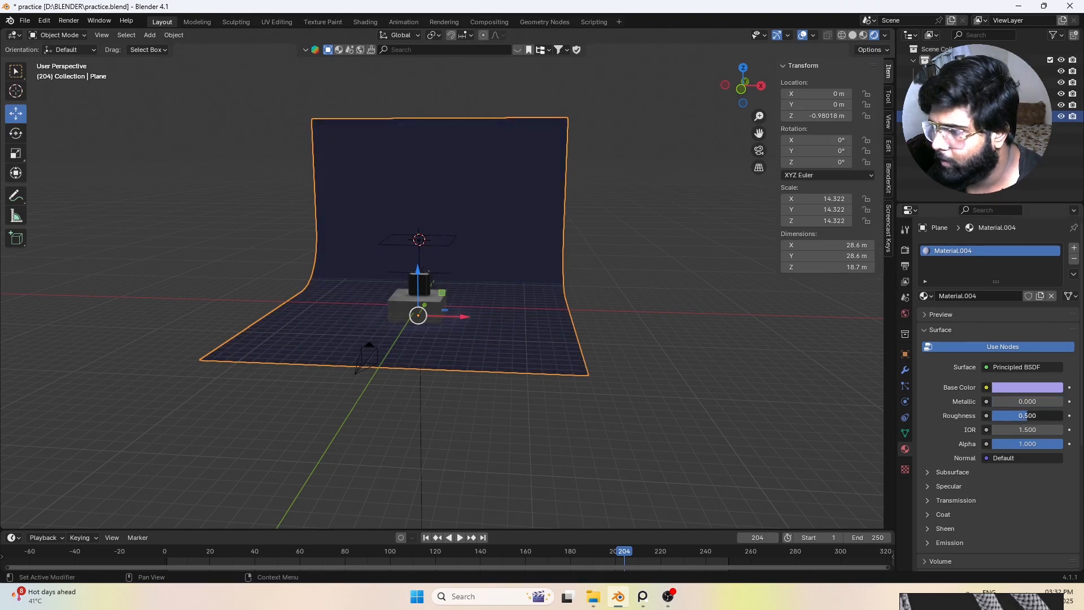
scroll(468, 375, up, 4)
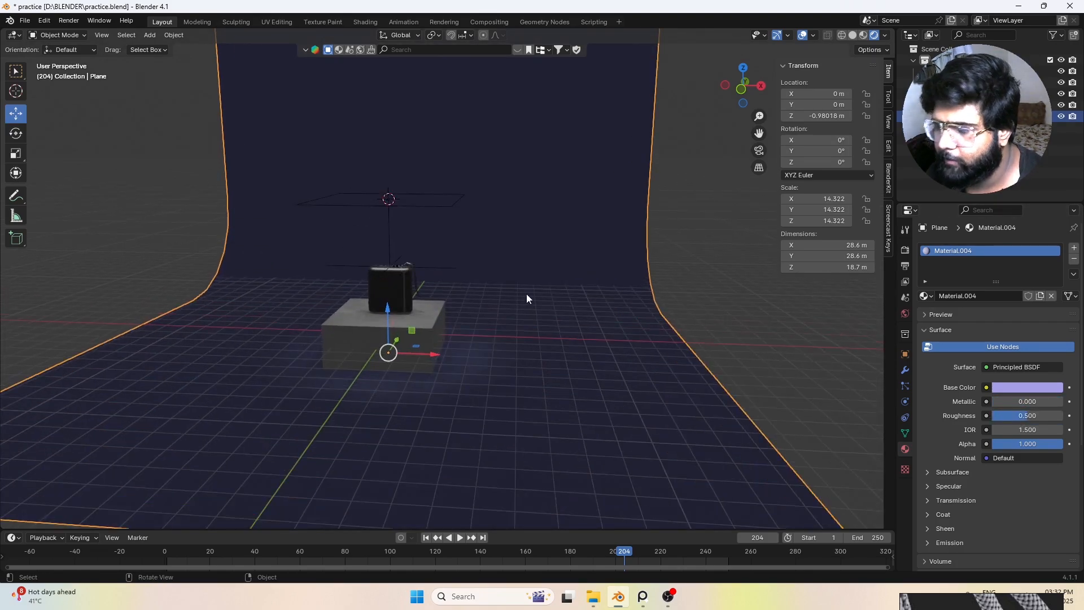
scroll(524, 292, down, 5)
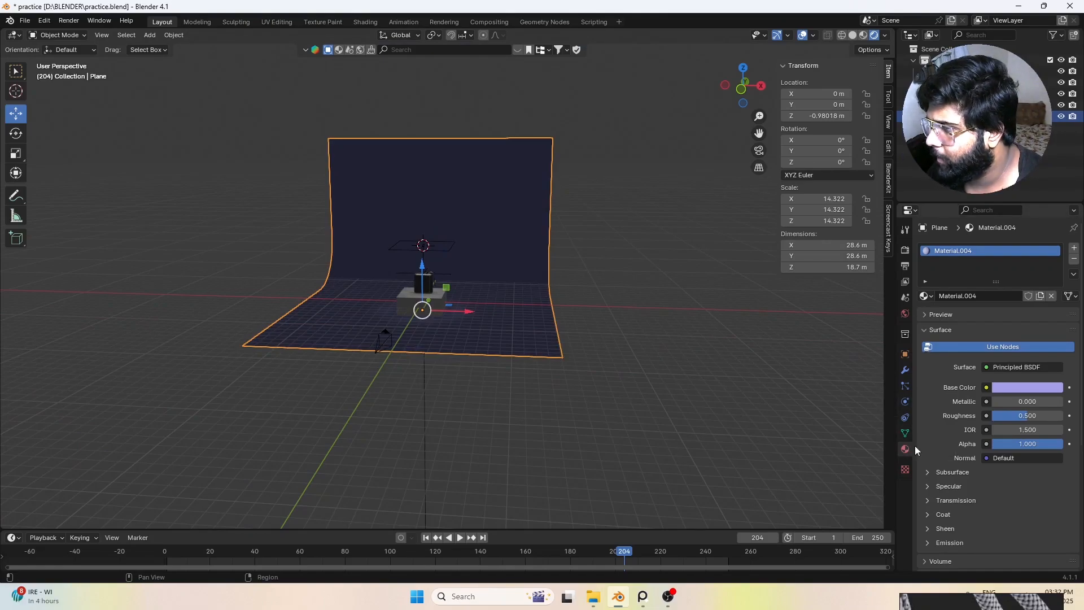
Step: Open the world shader nodes in the Shading workspace and add an environment texture with mapping to the Background node
click(365, 22)
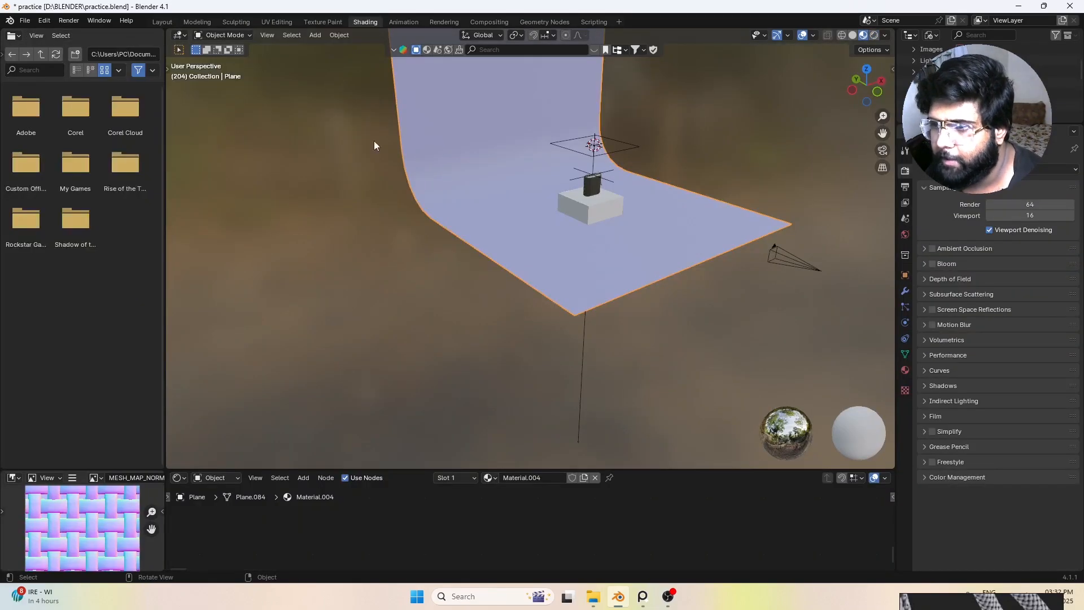
middle_drag(454, 372, 394, 444)
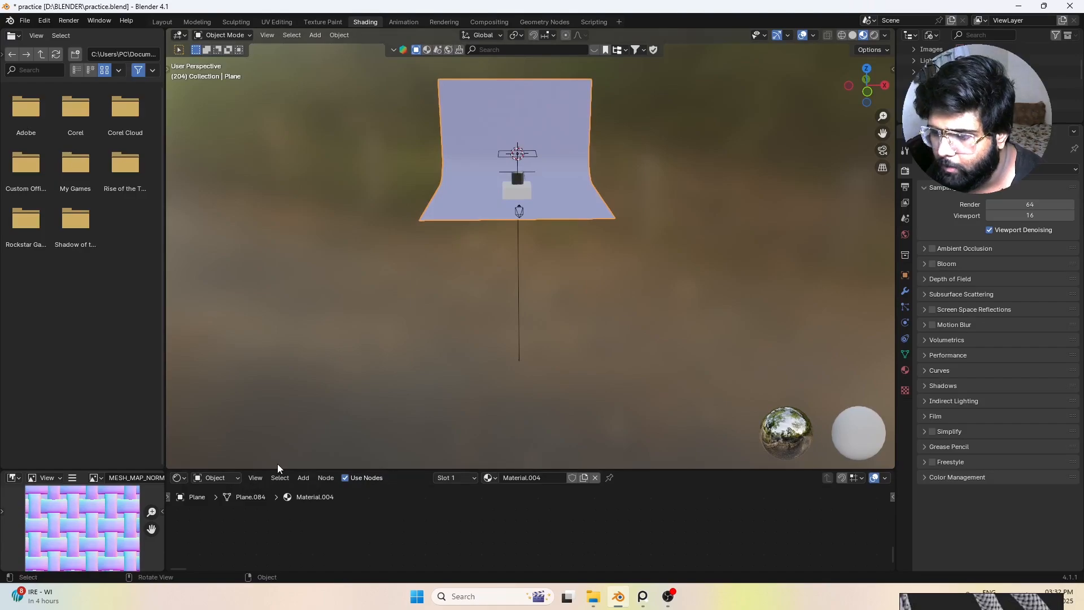
drag(393, 470, 407, 372)
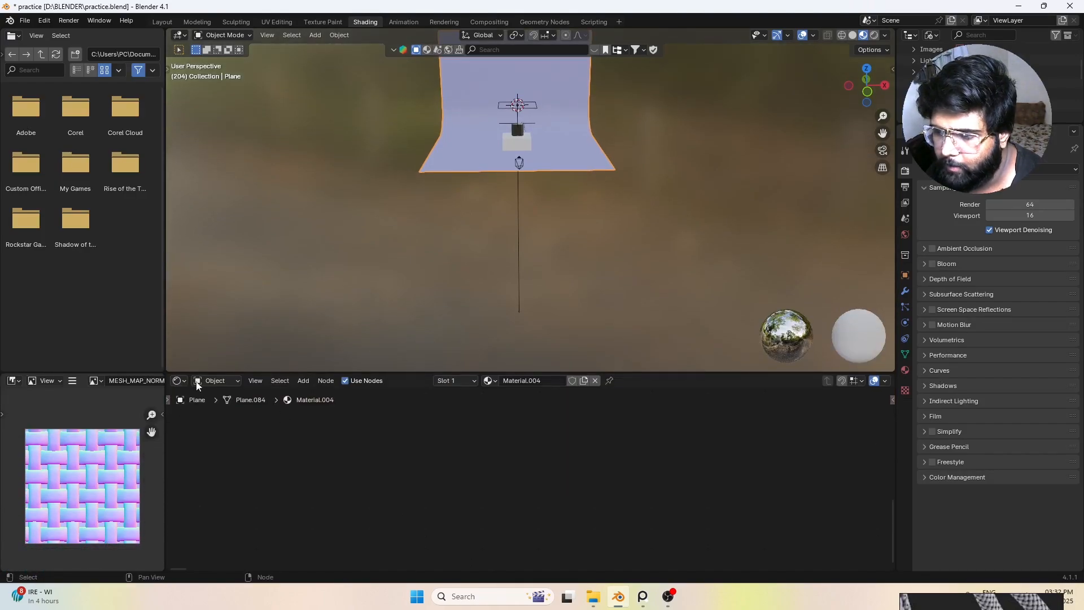
click(222, 381)
click(219, 423)
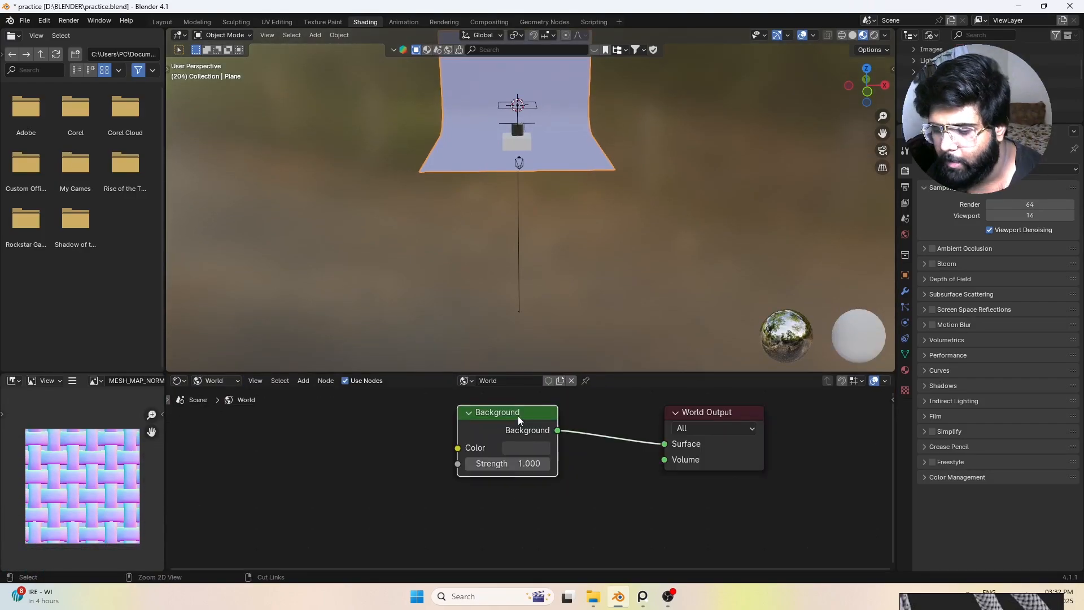
key(ctrl+t)
scroll(367, 446, down, 2)
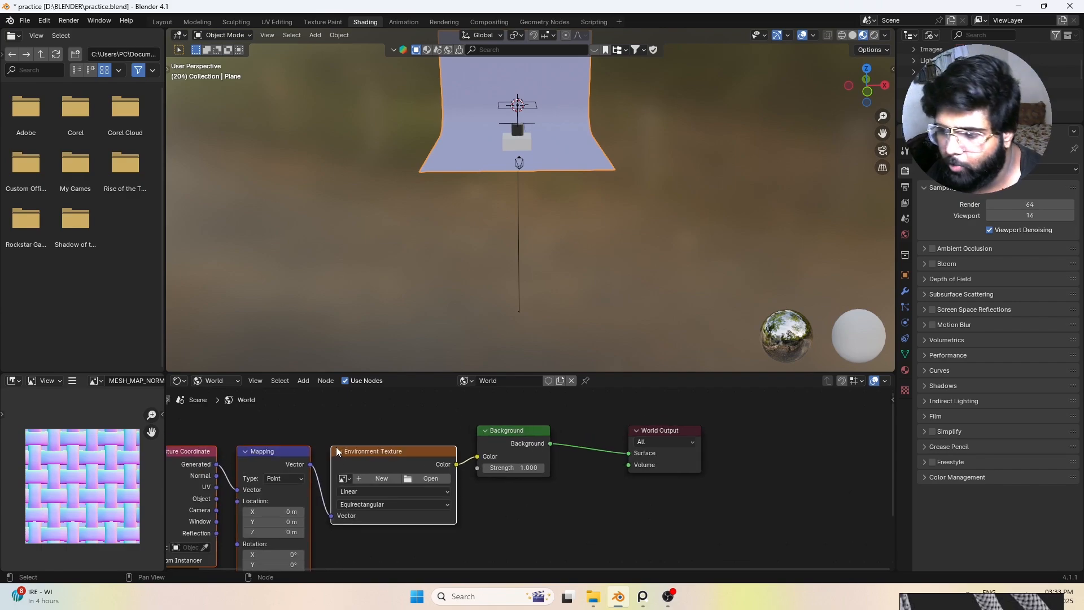
Step: Load royal_esplanade_8k.exr from the HDRIs folder into the environment texture and preview it in rendered shading
click(431, 479)
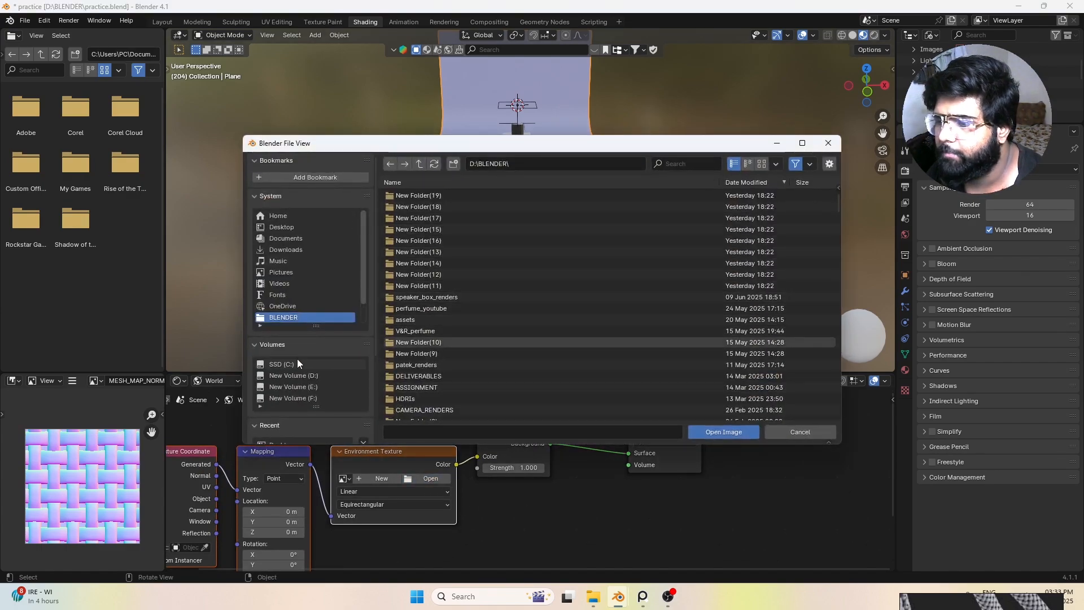
double_click(420, 397)
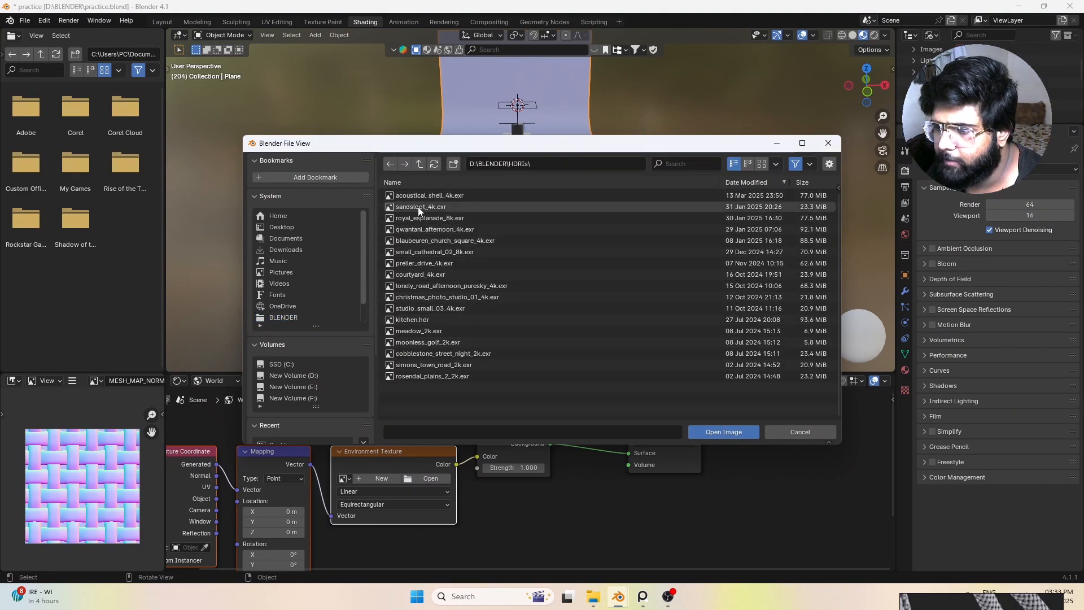
double_click(432, 218)
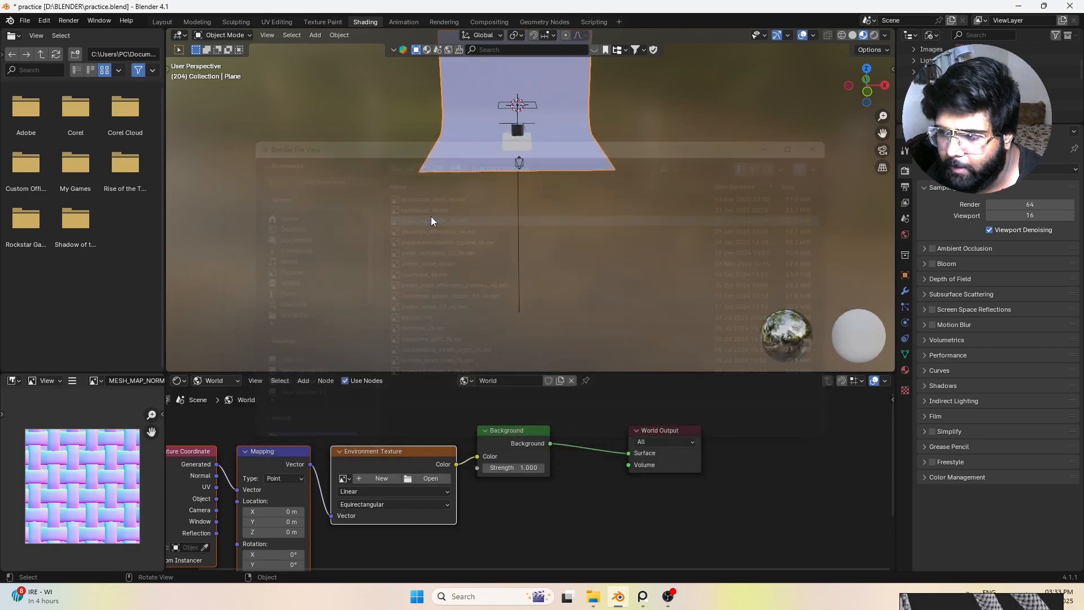
scroll(566, 184, up, 3)
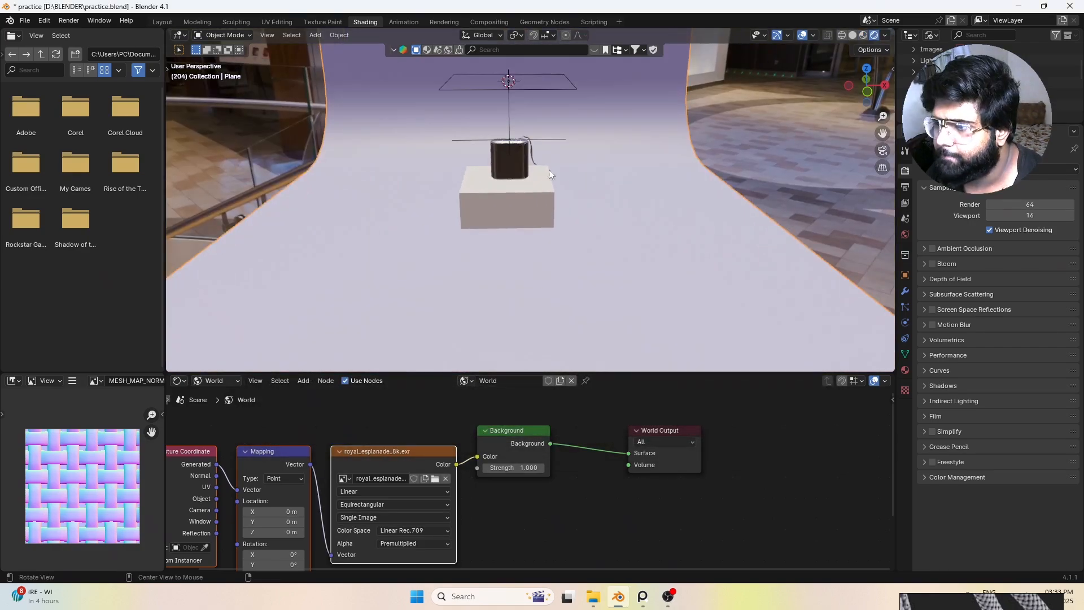
mouse_move(549, 169)
middle_down()
mouse_move(508, 144)
mouse_move(537, 177)
mouse_move(489, 137)
mouse_move(431, 142)
mouse_move(510, 127)
middle_up()
scroll(508, 144, up, 4)
scroll(465, 131, up, 2)
scroll(478, 164, down, 14)
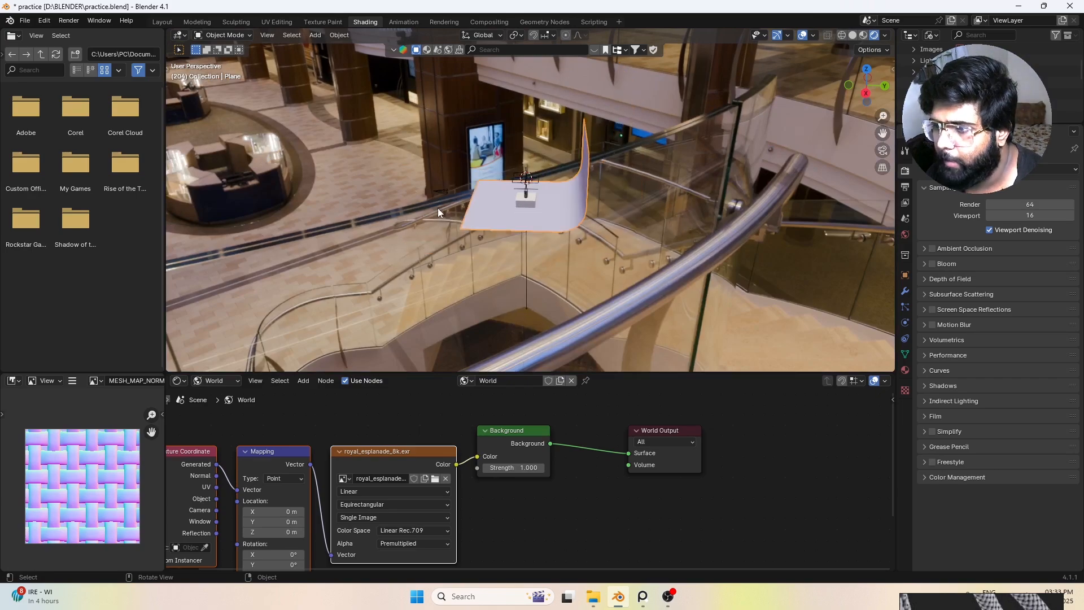
Step: Look through the scene camera and examine the speaker's framing and reflections under the environment lighting
click(438, 192)
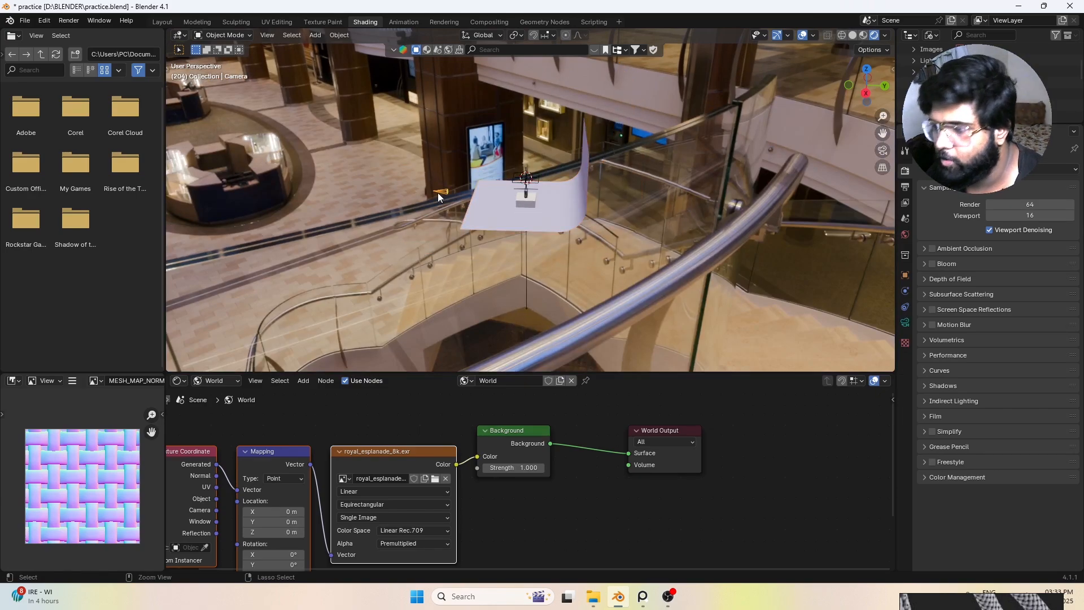
key(ctrl+KP_0)
scroll(519, 207, down, 5)
scroll(567, 213, up, 6)
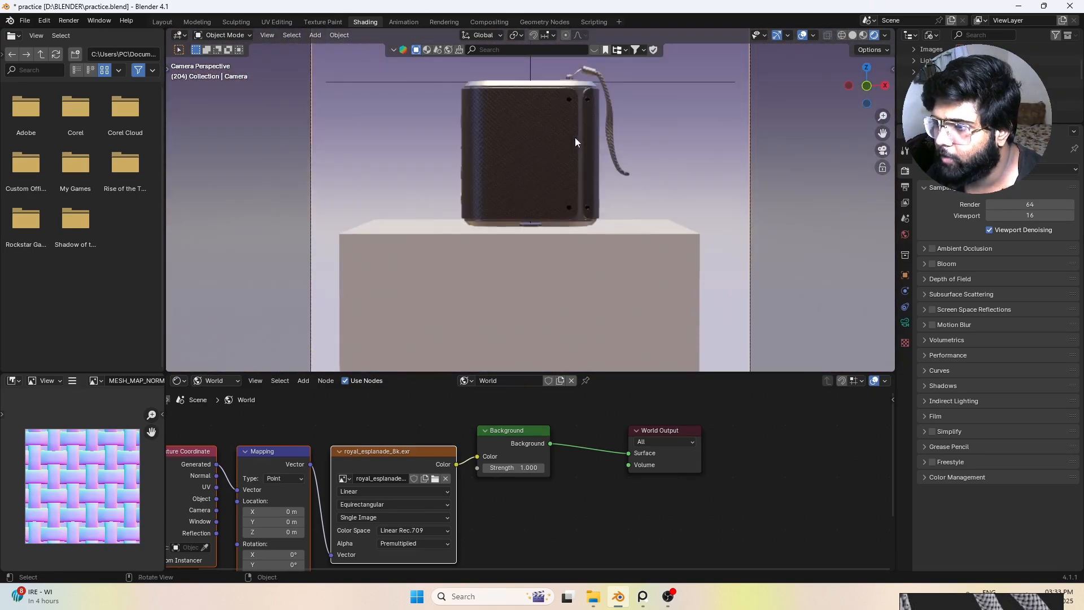
scroll(591, 78, up, 3)
scroll(595, 89, down, 4)
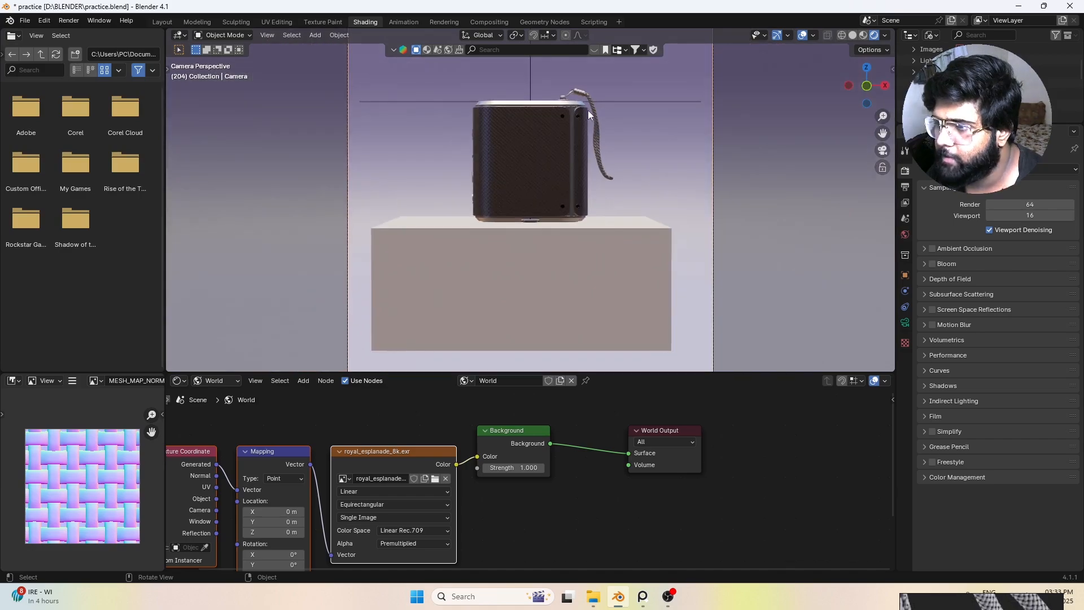
scroll(603, 134, down, 3)
Step: Duplicate the overhead area light, place the copy on the camera side of the pedestal and tilt it towards the speaker
middle_drag(605, 149, 542, 212)
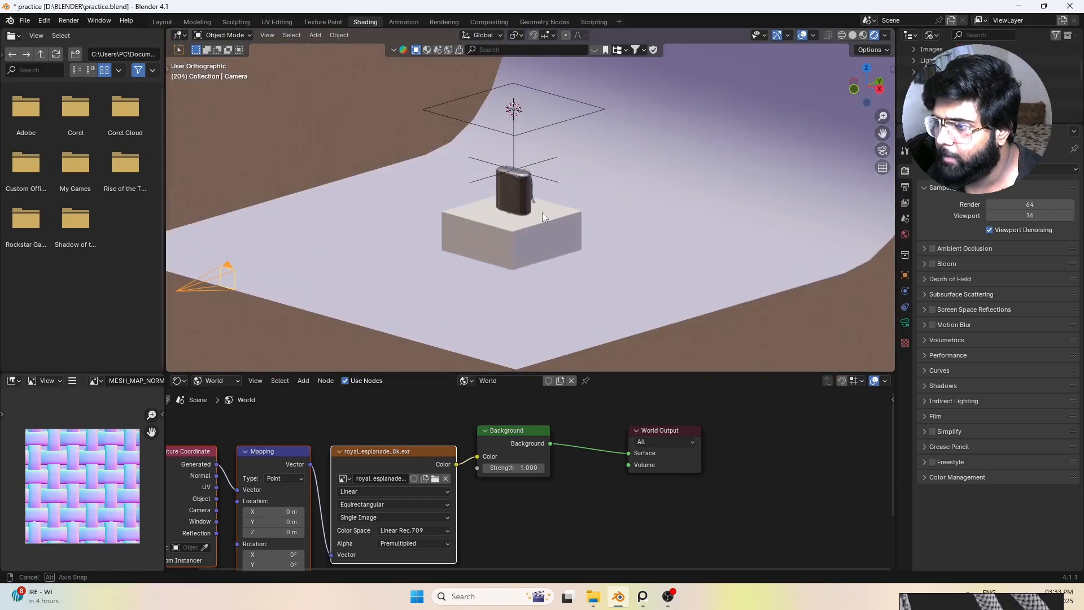
click(542, 127)
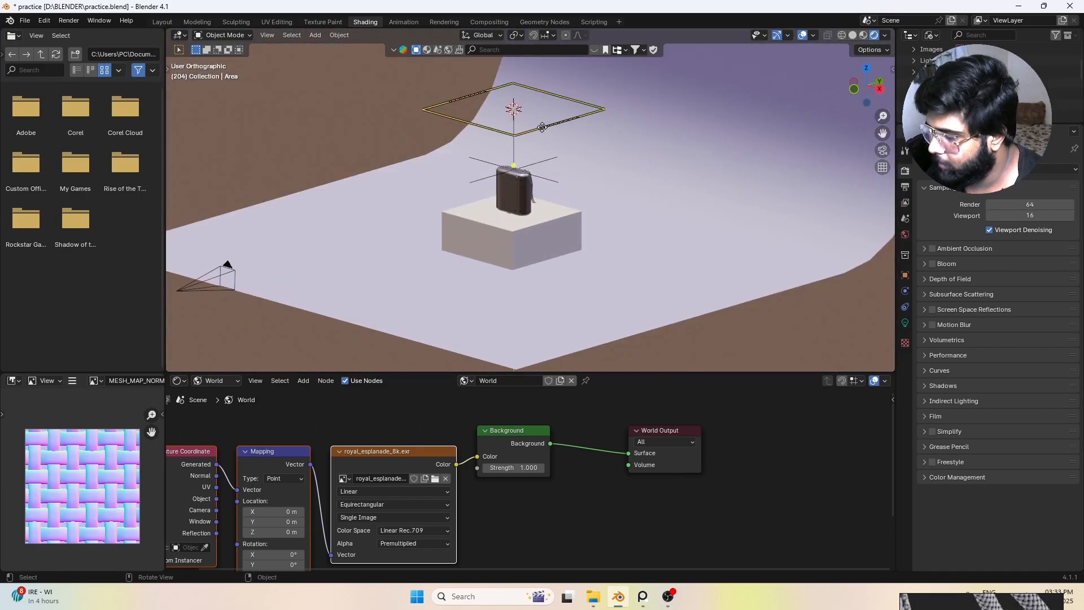
key(KP_3)
key(shift+g)
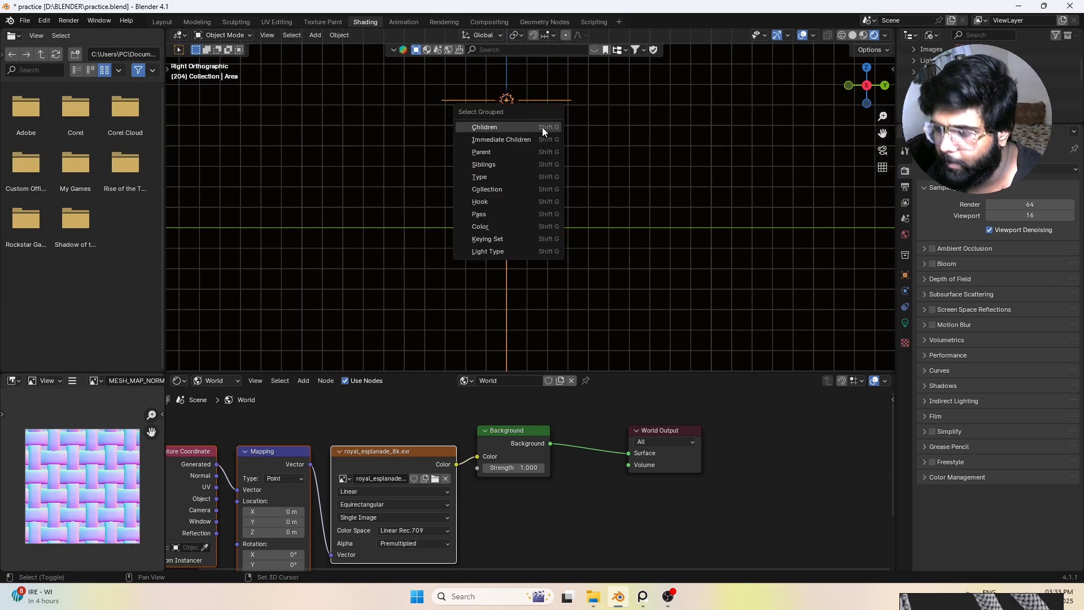
key(shift+d)
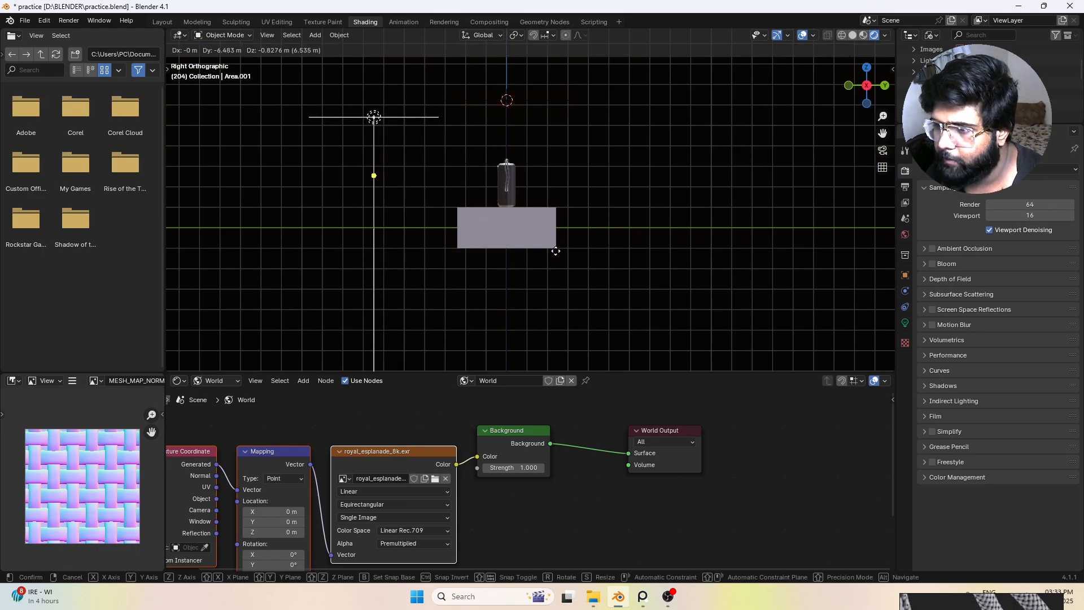
click(571, 255)
key(r)
click(587, 92)
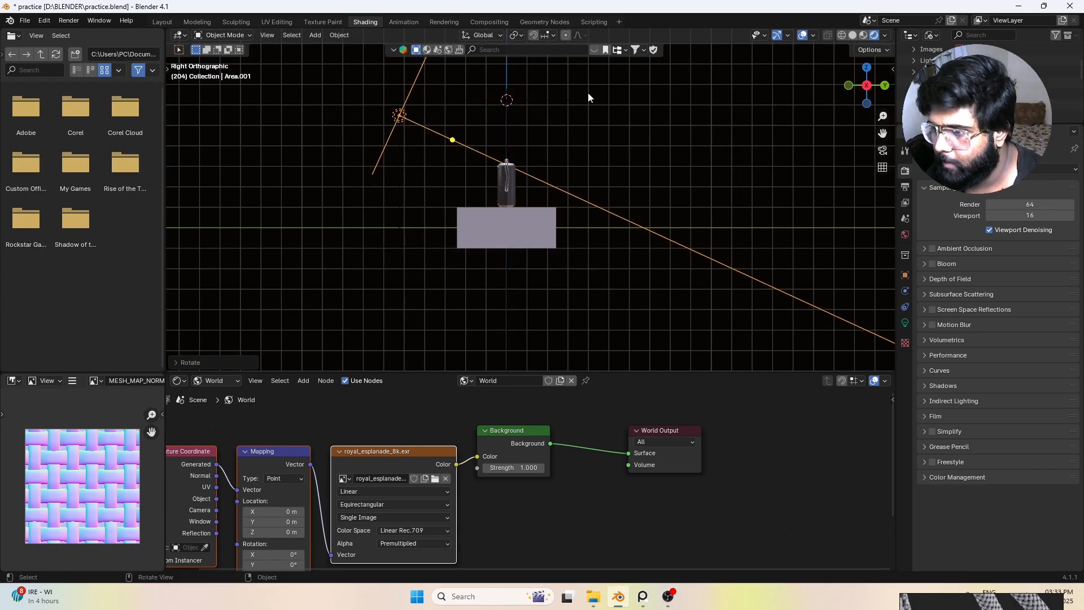
Step: Set the shape of the camera-side area light to Disk
key(KP_7)
key(KP_1)
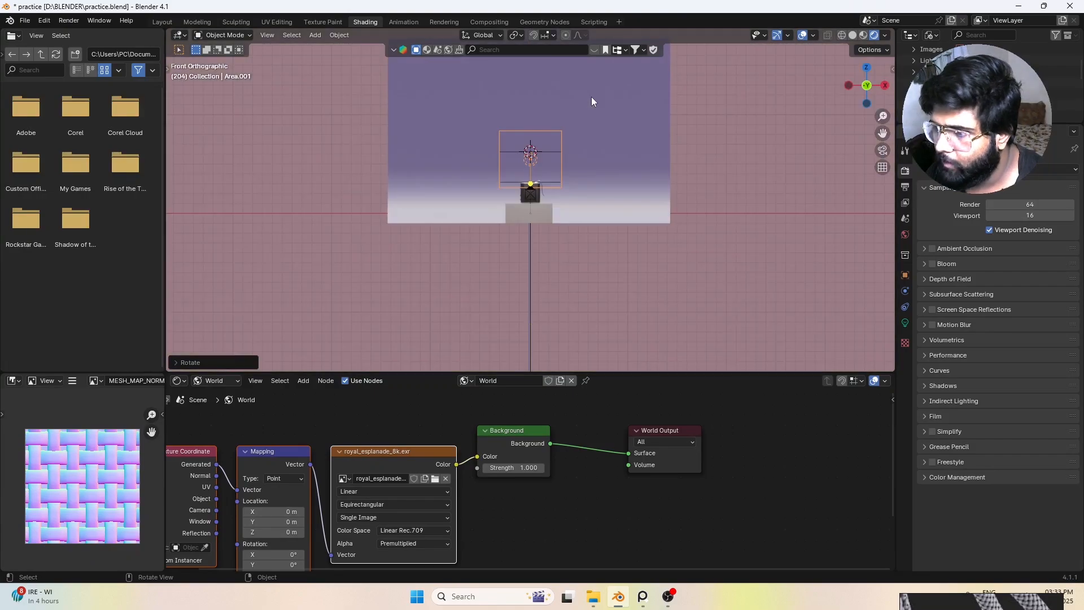
scroll(570, 125, up, 6)
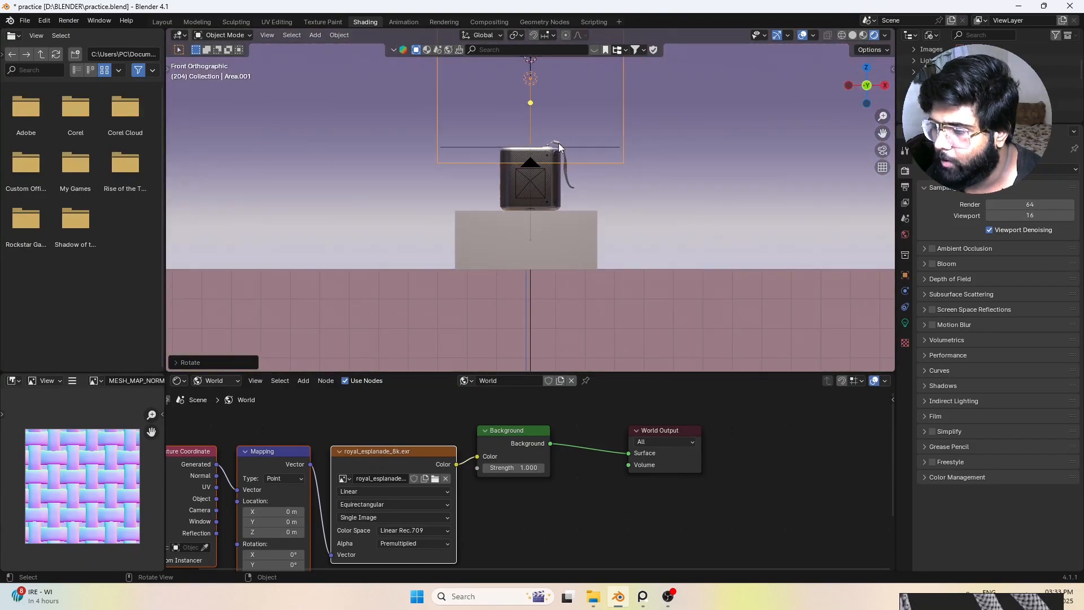
scroll(558, 143, down, 1)
click(905, 323)
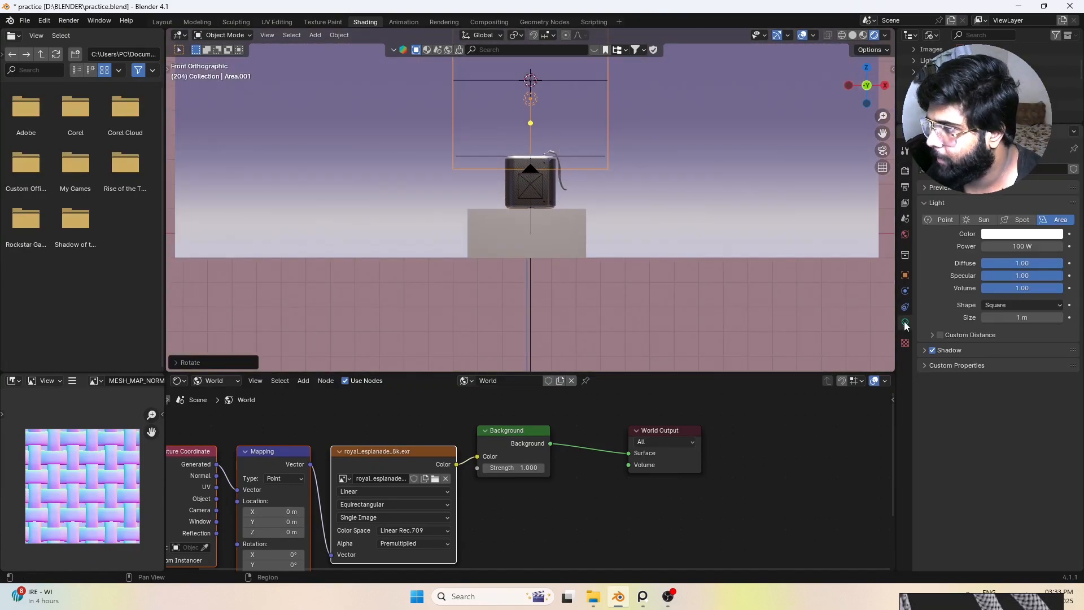
click(1014, 306)
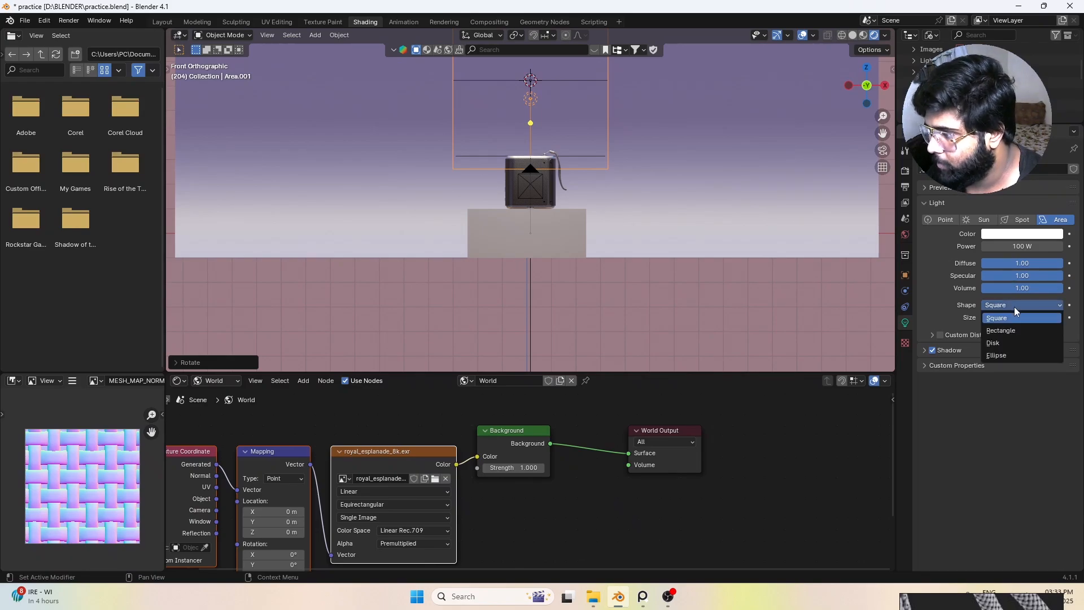
click(998, 342)
scroll(629, 160, down, 3)
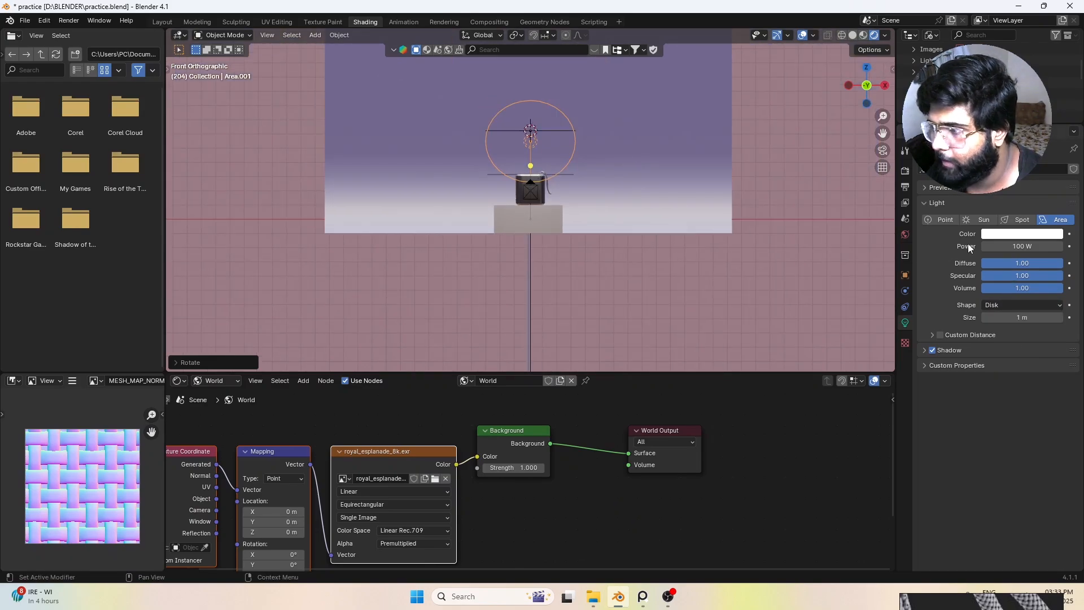
Step: Change the camera-side disk light's colour to light blue
scroll(609, 232, up, 5)
click(1022, 233)
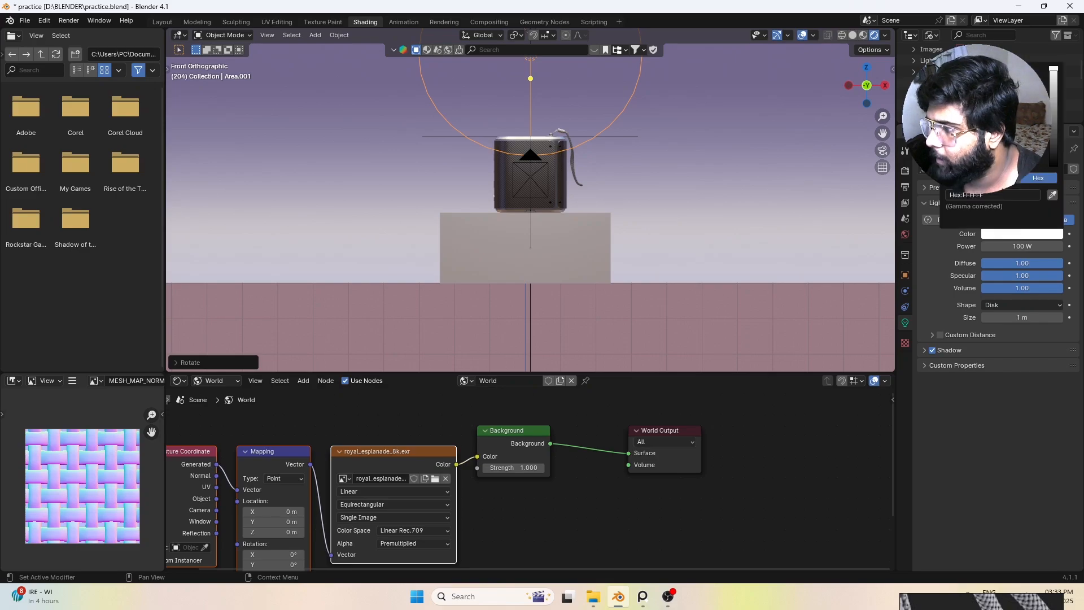
click(992, 145)
drag(985, 138, 962, 110)
scroll(638, 158, down, 3)
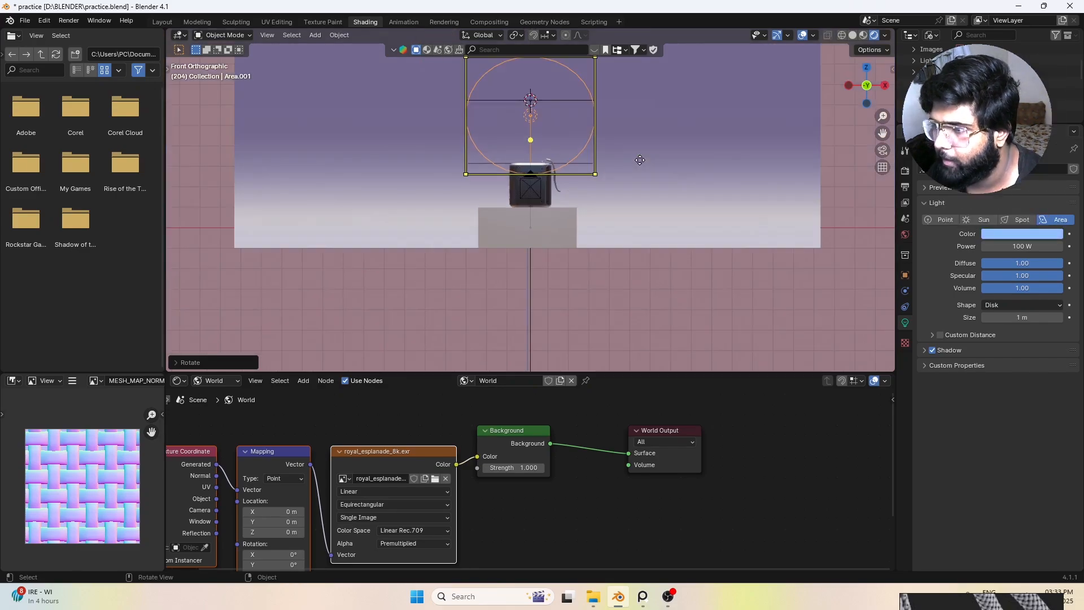
Step: Lower the blue disk light towards the speaker's height, then shift it about 3.9 m in the negative X direction
shift+middle_drag(628, 172, 559, 192)
scroll(584, 275, up, 2)
key(g)
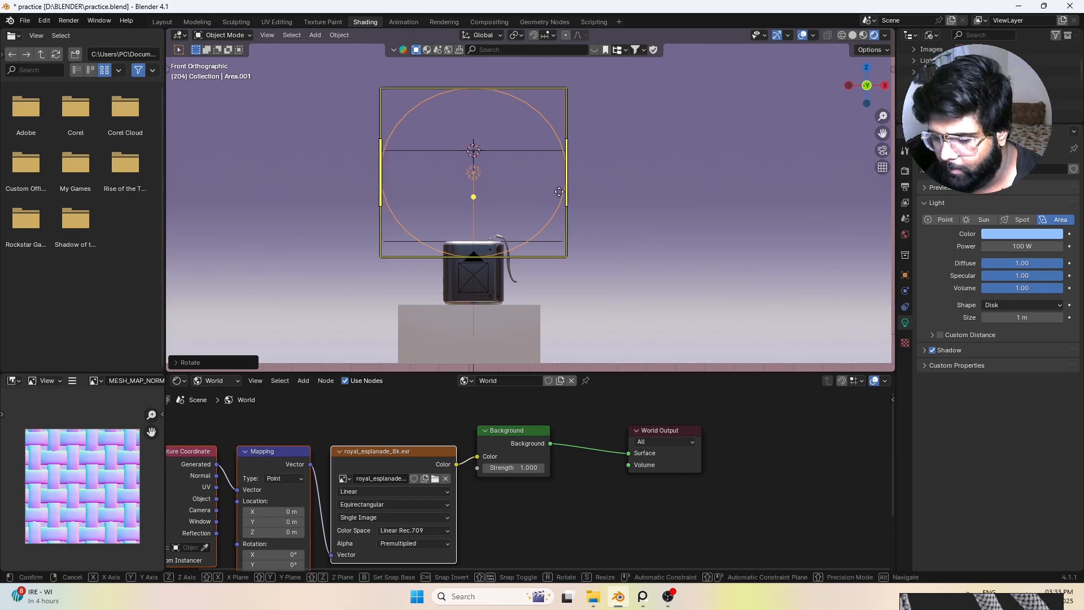
key(z)
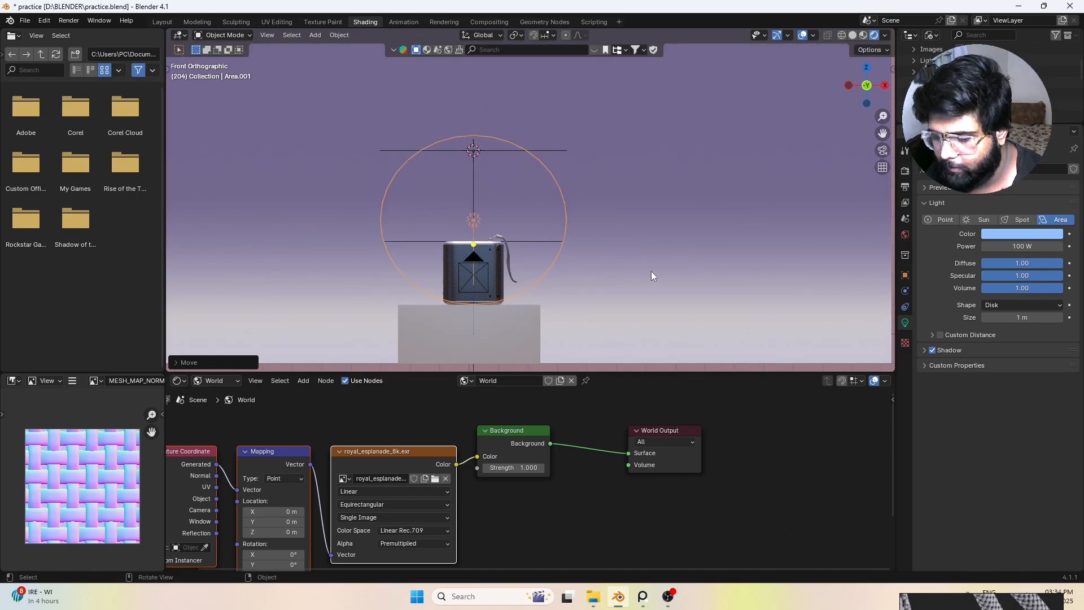
click(651, 271)
key(g)
key(x)
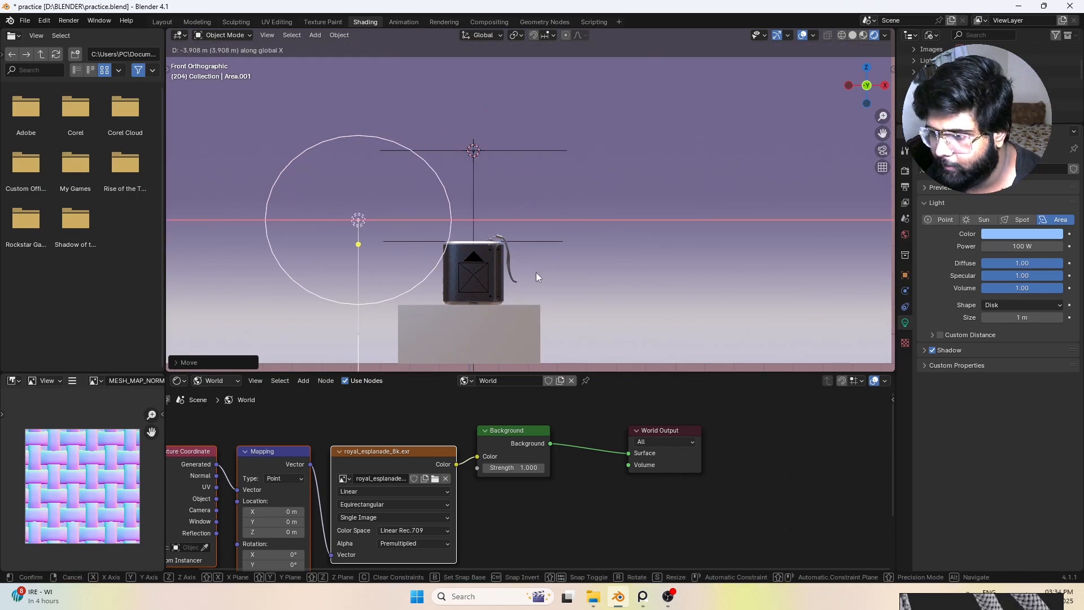
click(536, 272)
Step: Duplicate the blue disk light along X to the speaker's opposite side and rotate the copy about the global Z axis
key(shift+d)
key(x)
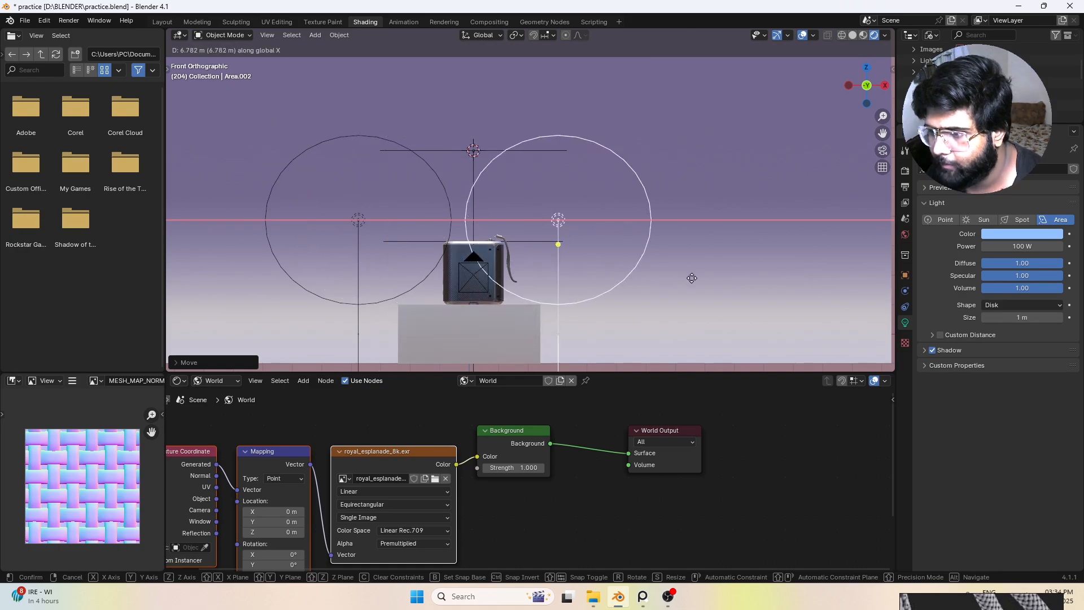
click(712, 281)
key(r)
key(z)
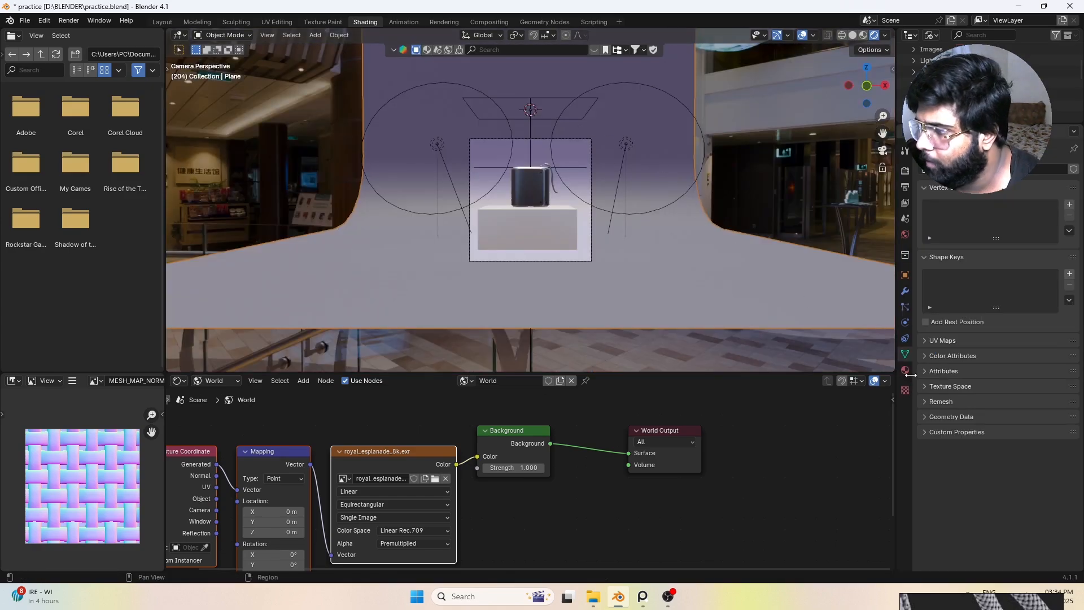
Step: Set the curved backdrop material's Metallic to 1.000 and Roughness to 0.161
click(904, 372)
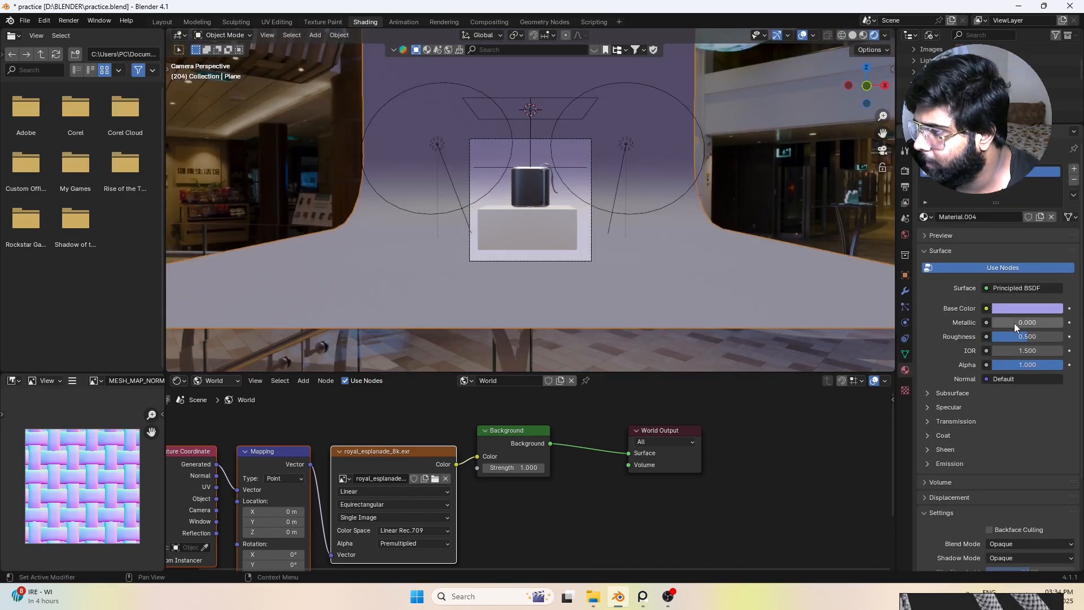
mouse_move(1016, 323)
mouse_down()
mouse_move(1072, 322)
mouse_move(1032, 337)
mouse_up()
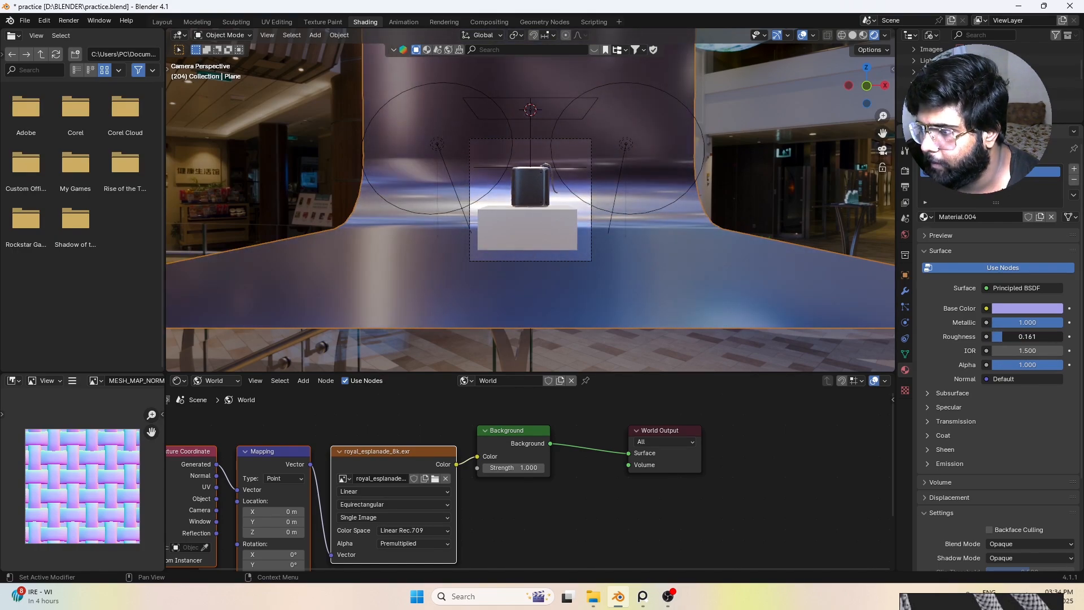
scroll(527, 189, up, 5)
scroll(585, 238, down, 3)
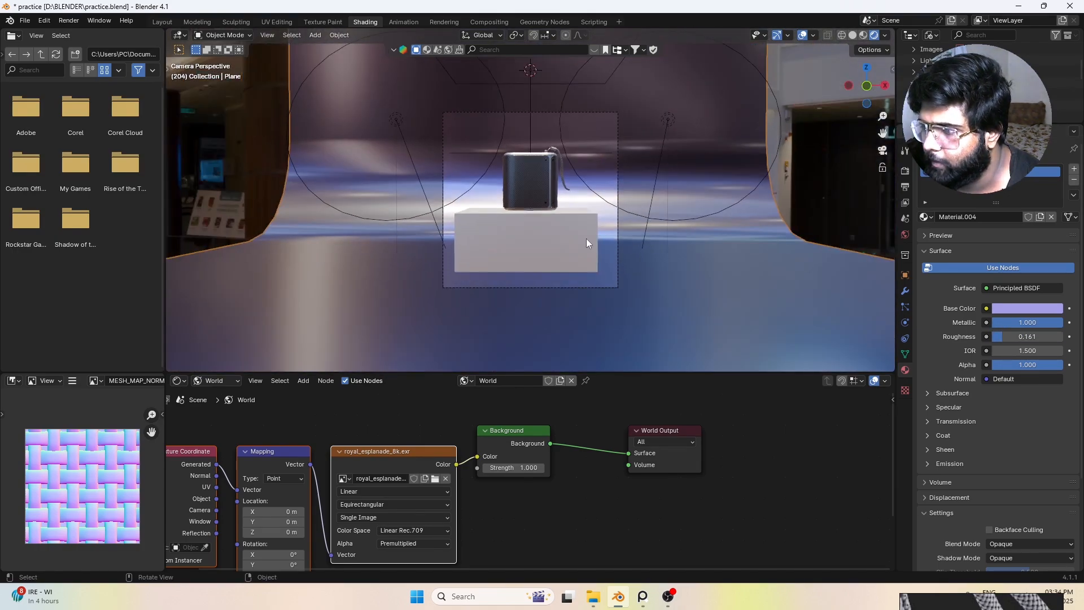
Step: Give the pedestal block a new material with a near-black base colour
click(568, 244)
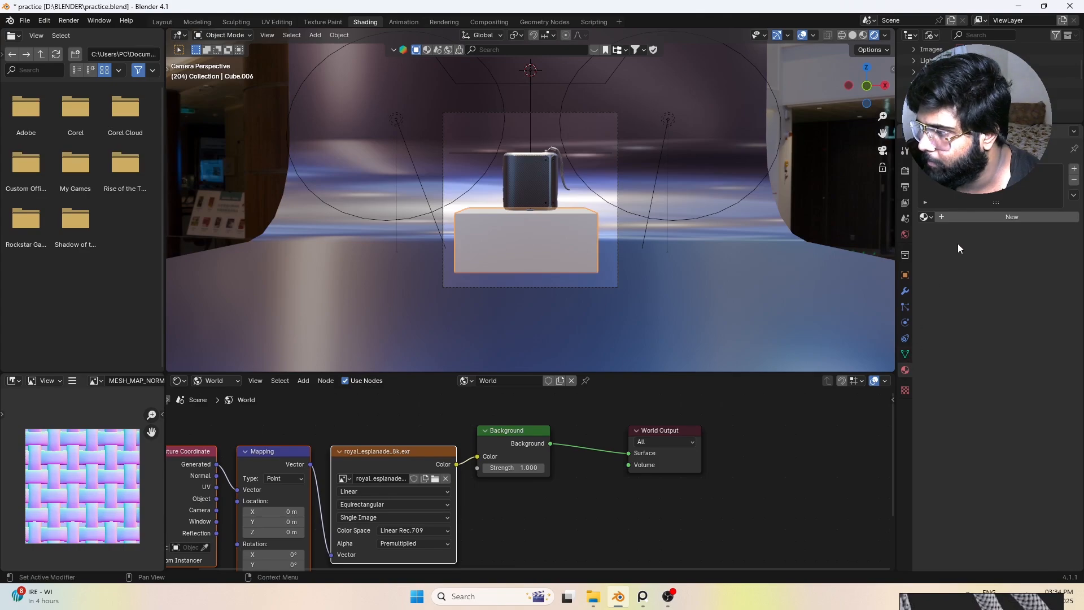
click(973, 218)
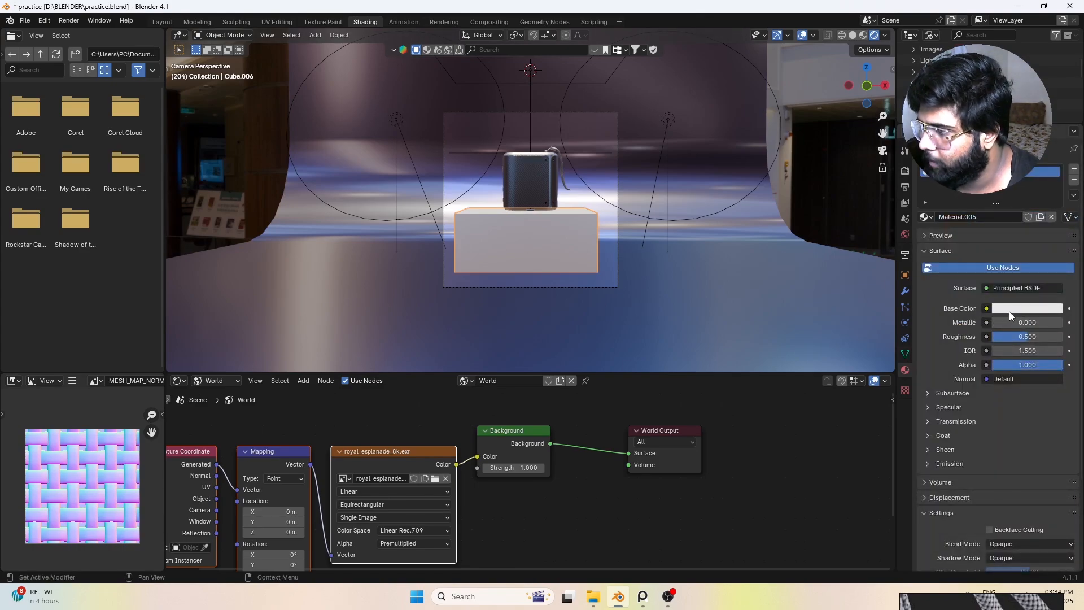
click(1008, 310)
drag(1016, 187, 1053, 226)
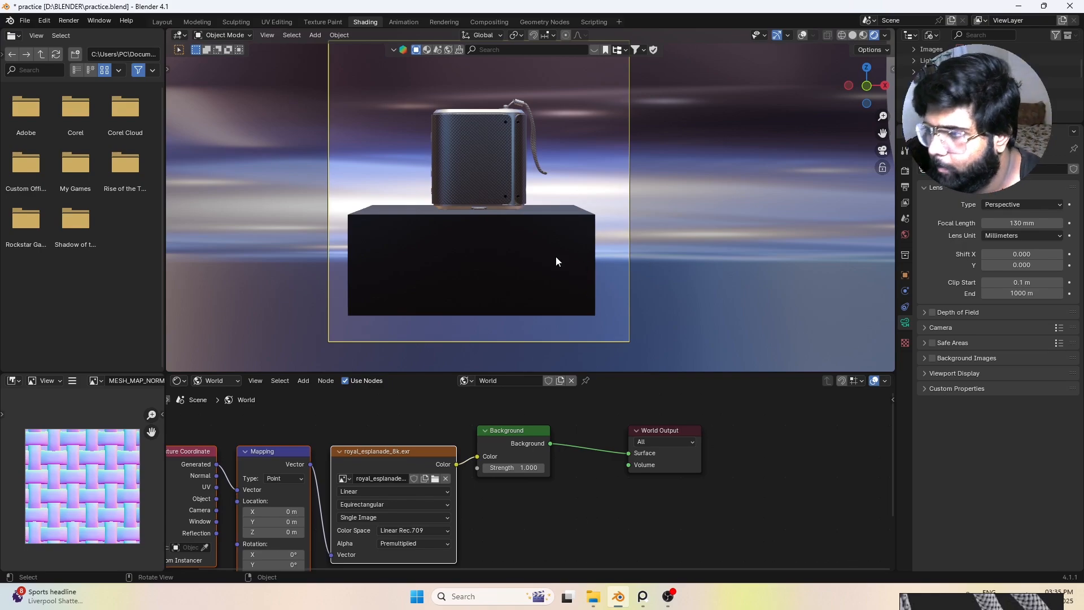
Step: Examine the speaker, pedestal and backdrop reflections from the camera view and from an angle around the scene
scroll(555, 256, down, 3)
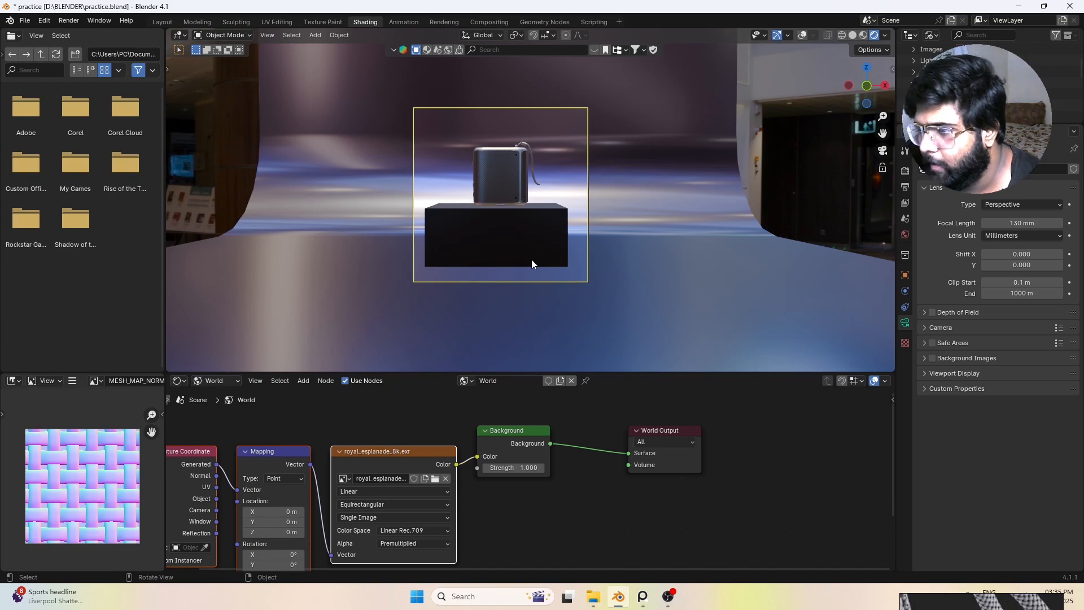
scroll(533, 258, up, 3)
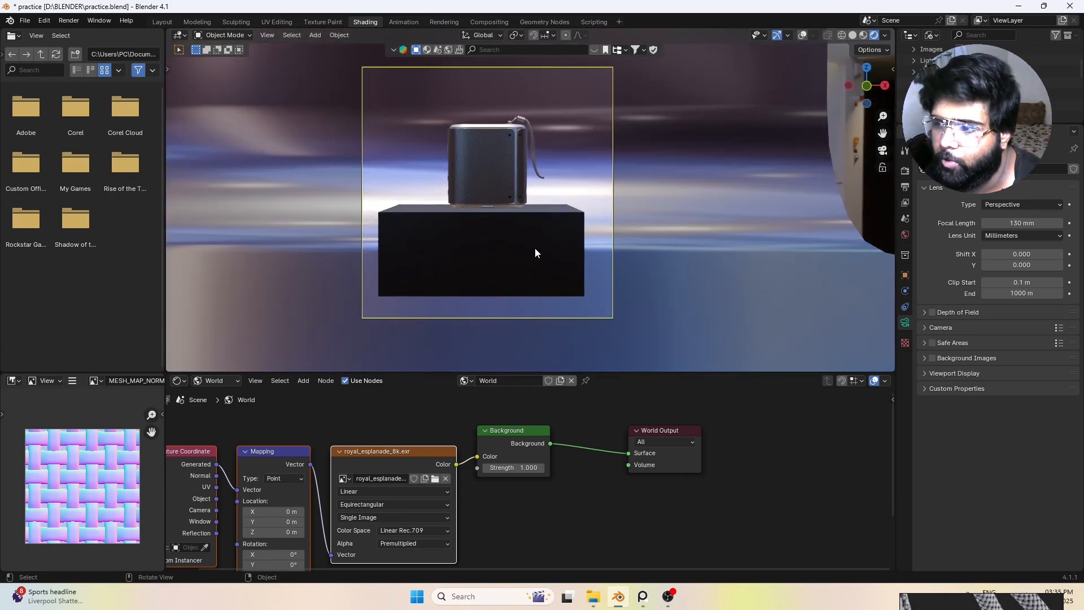
middle_drag(535, 252, 493, 178)
scroll(570, 212, up, 2)
scroll(568, 173, up, 3)
click(682, 177)
scroll(682, 177, down, 5)
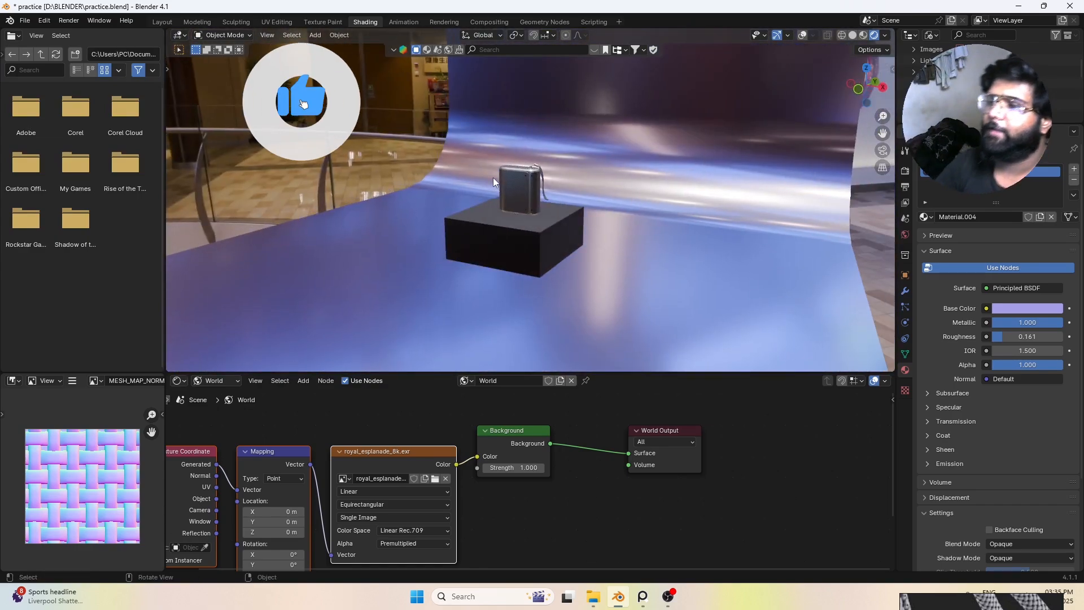